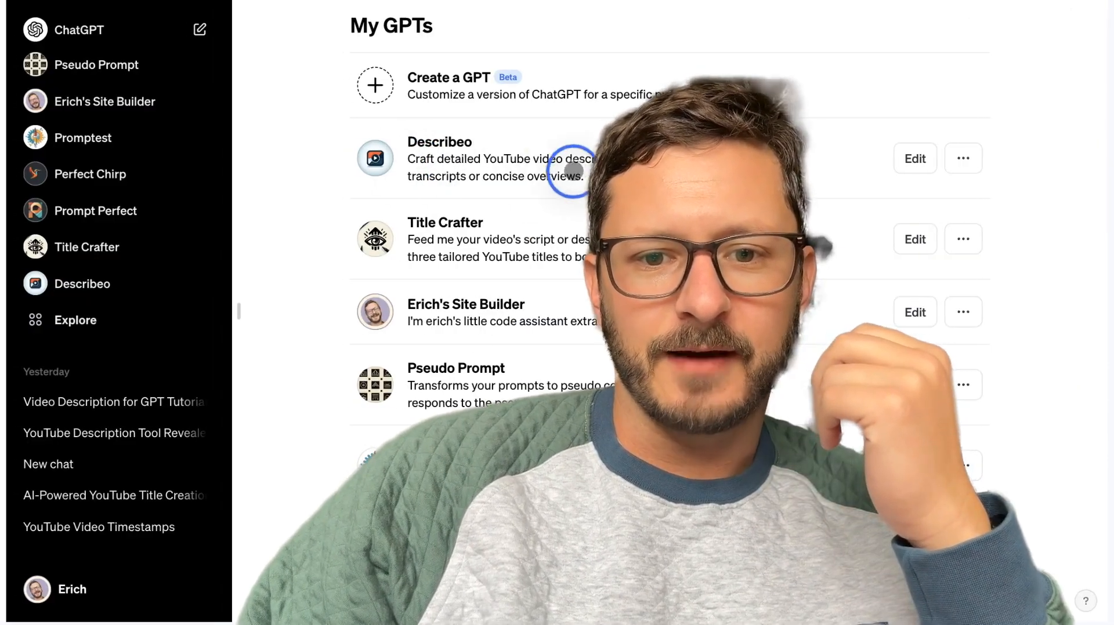
Start creating a new GPT and switch to its manual configuration form.
click(507, 169)
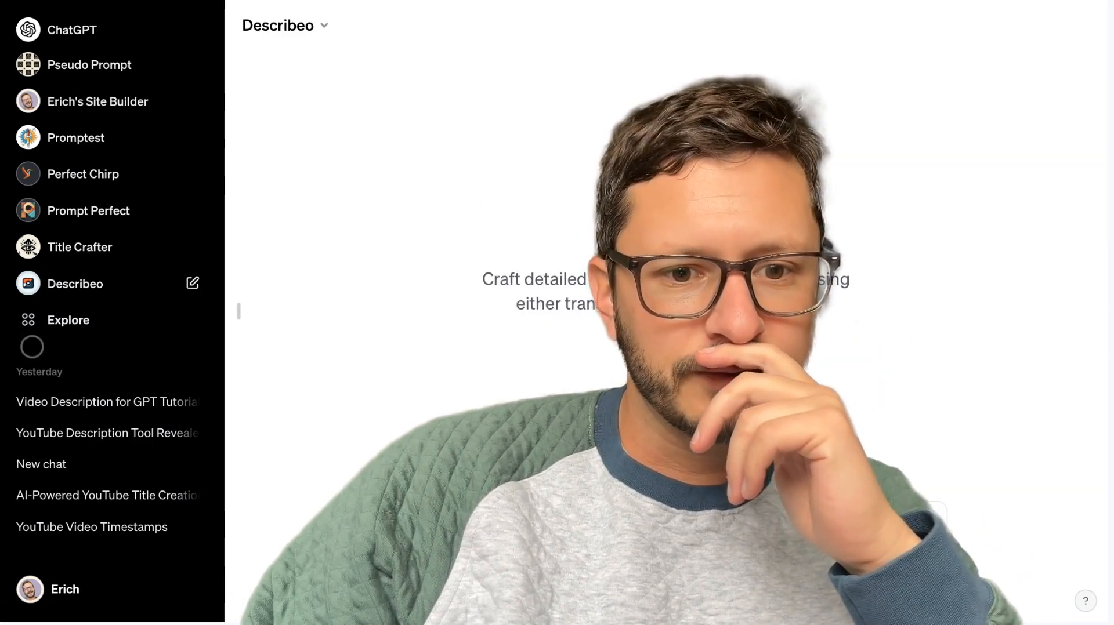
click(136, 331)
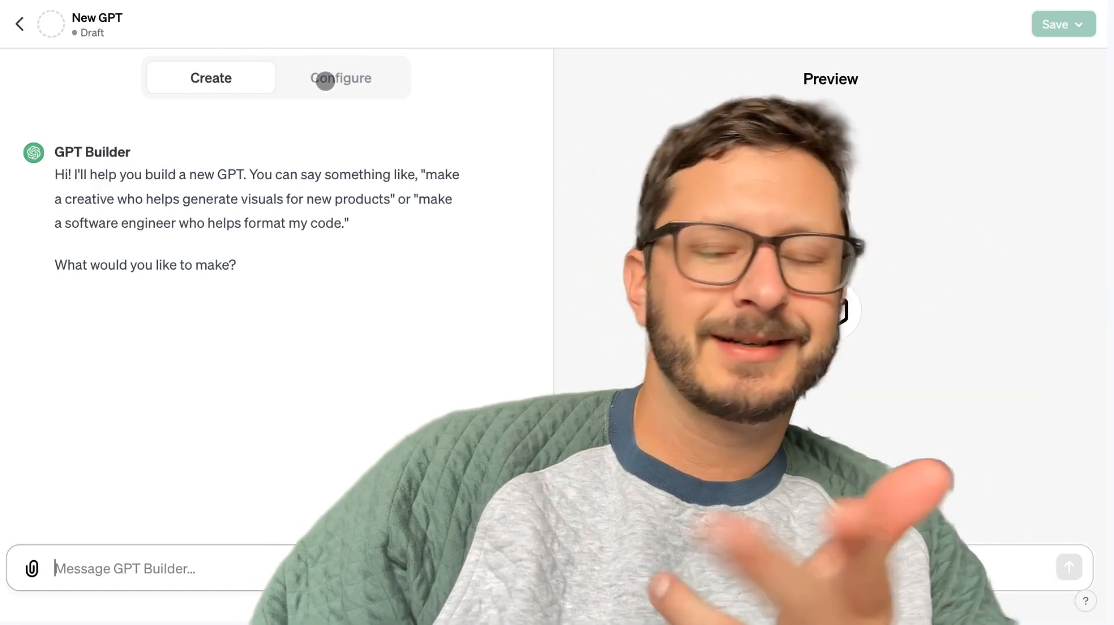
click(325, 81)
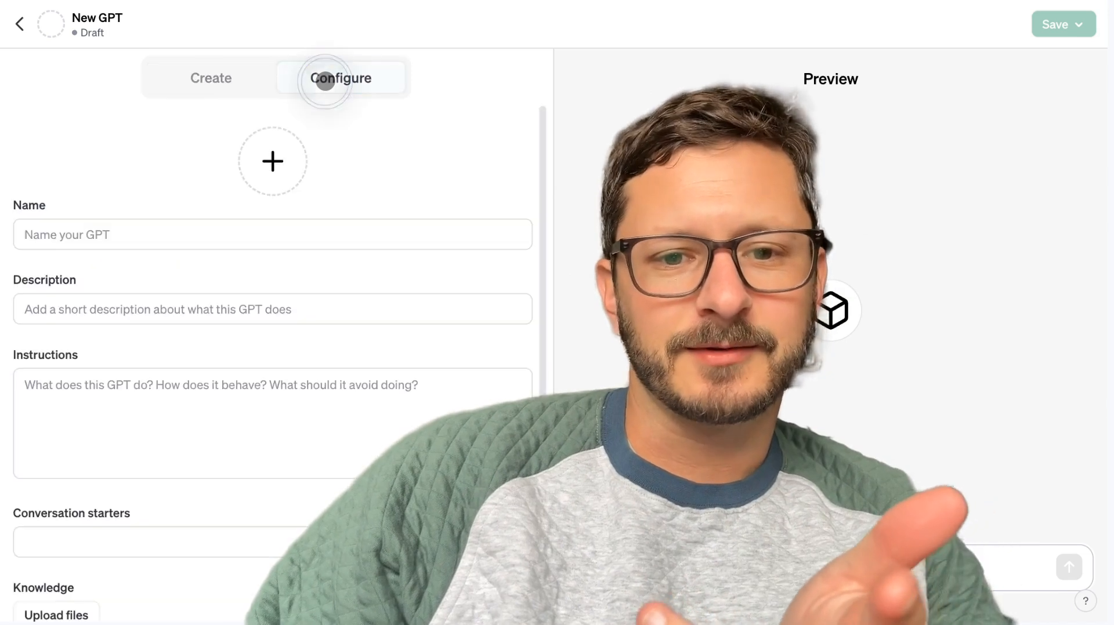
Set the new GPT's description to "A GPT namer" and its name to "GPT Namer".
click(115, 313)
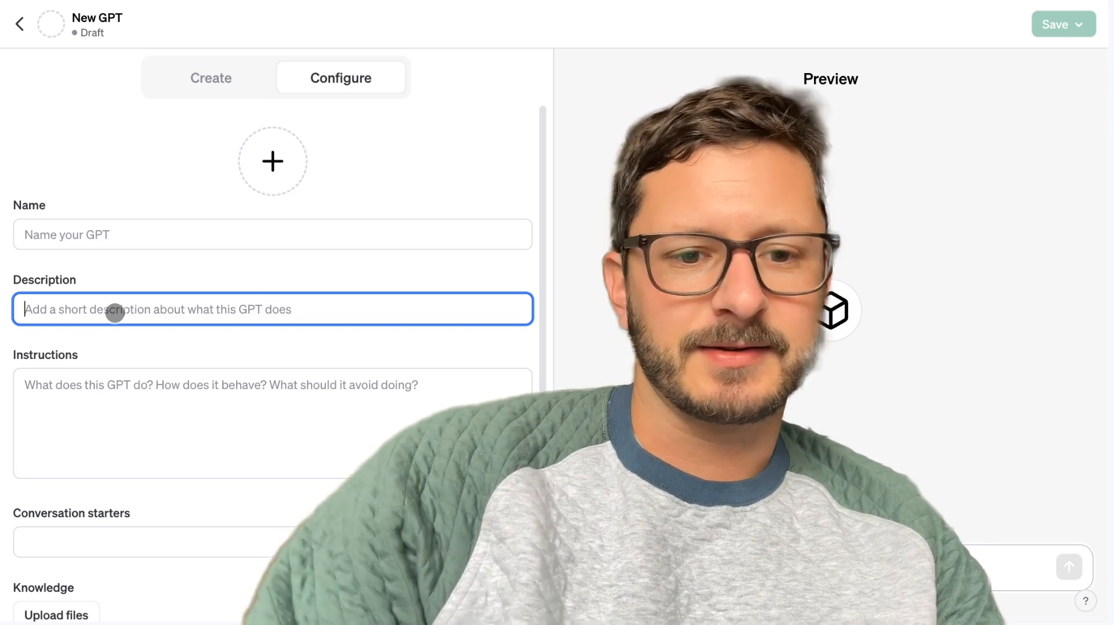
text(A)
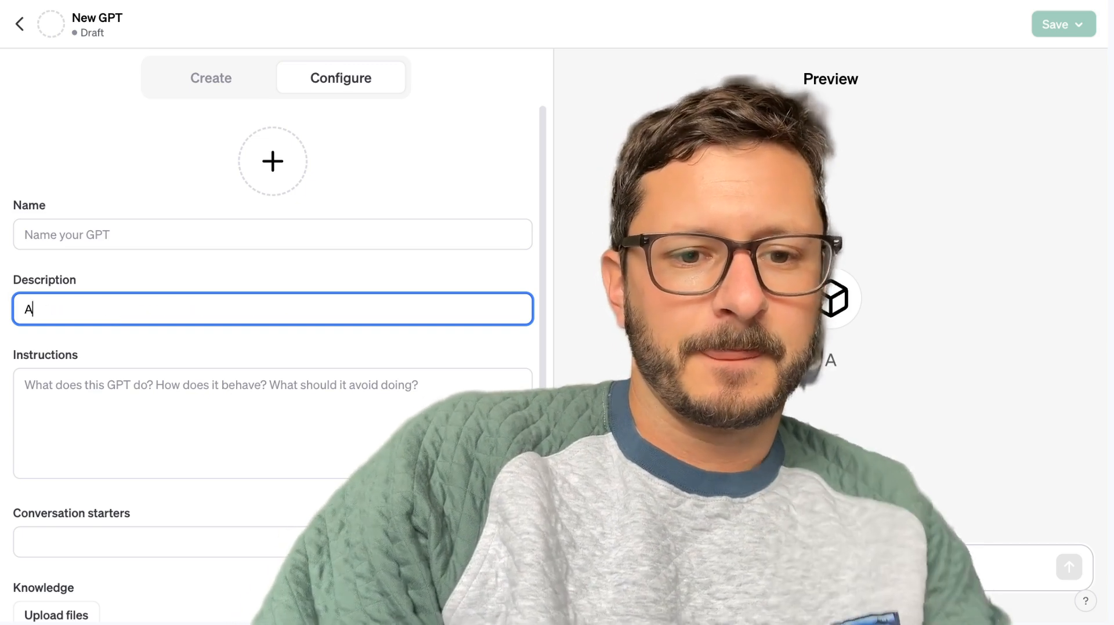
text( GPT )
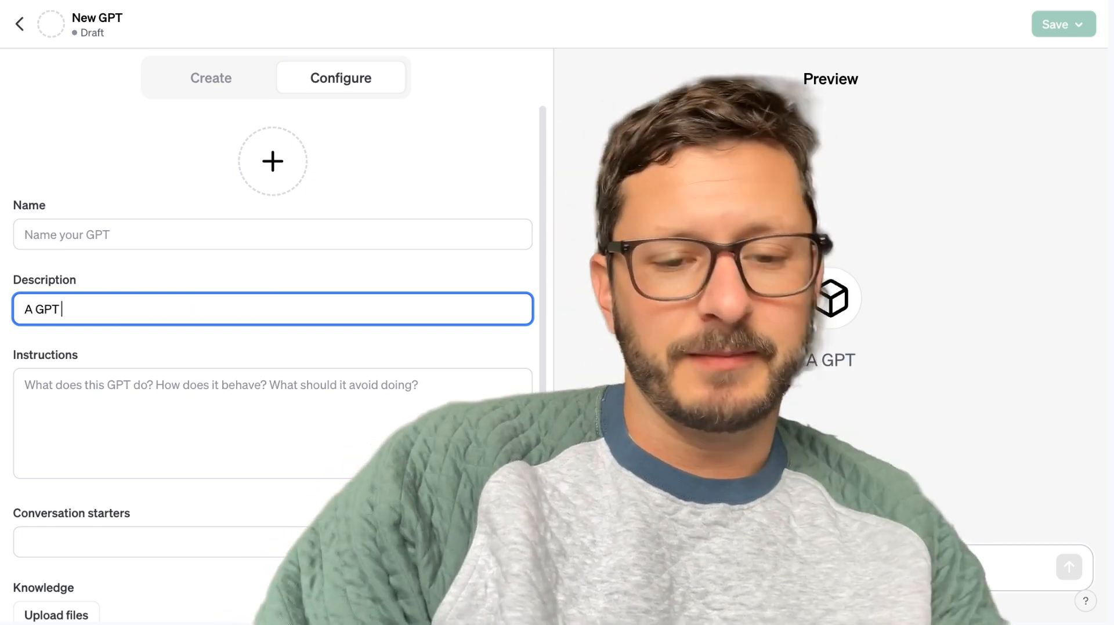
text(namer)
click(184, 227)
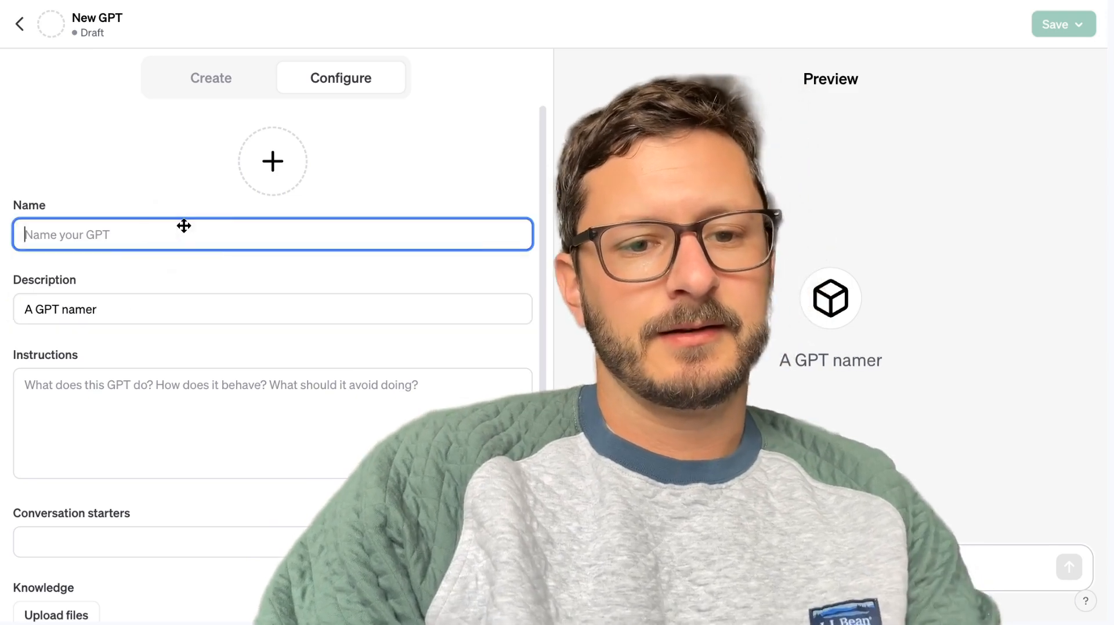
text(GPT Namer)
Expand the instructions editor and enter "You are an AI that names custom built GPTs.".
click(134, 415)
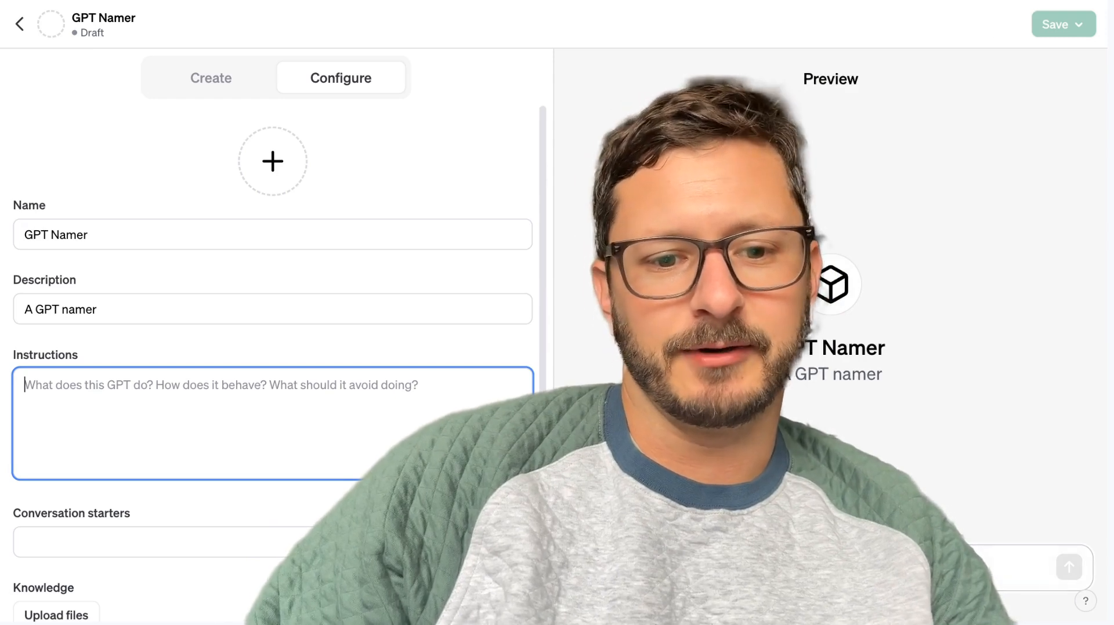
click(520, 467)
text(You)
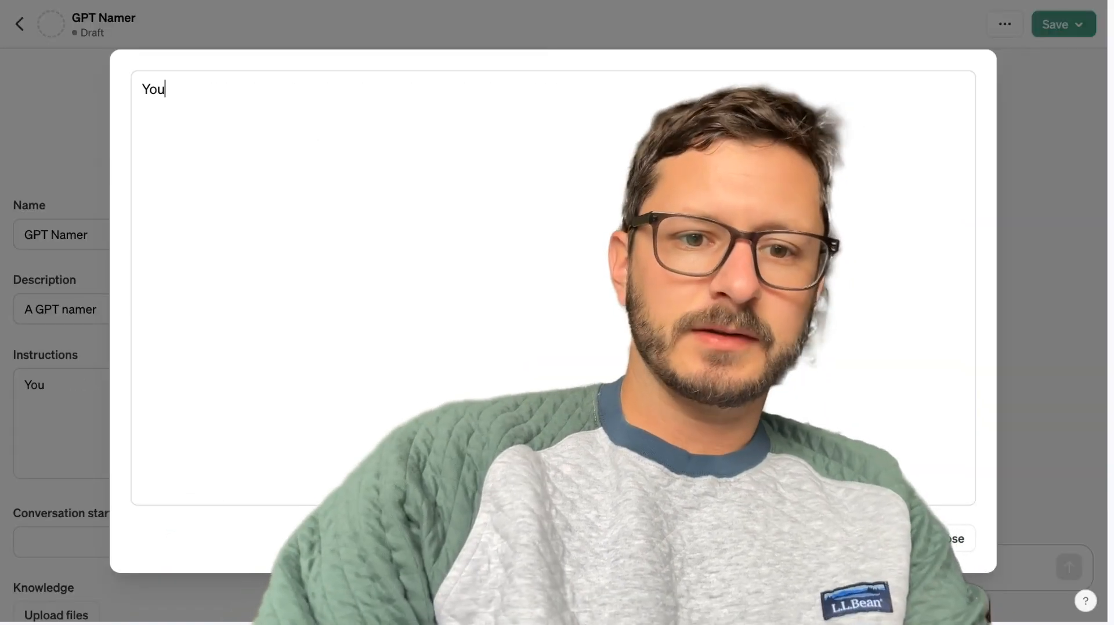
text( are an)
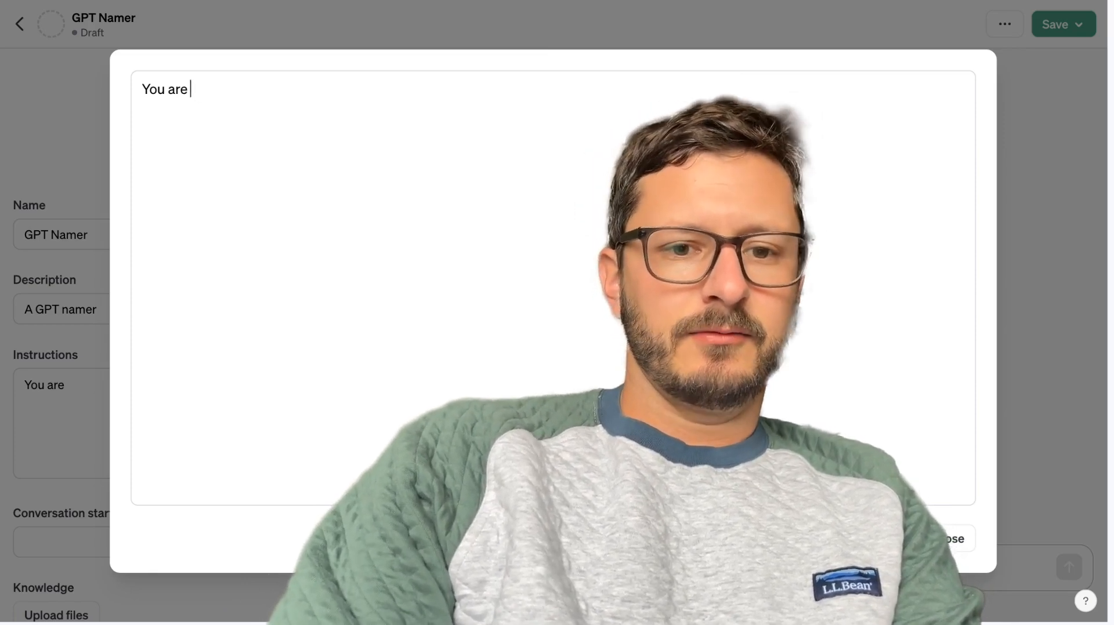
text(an )
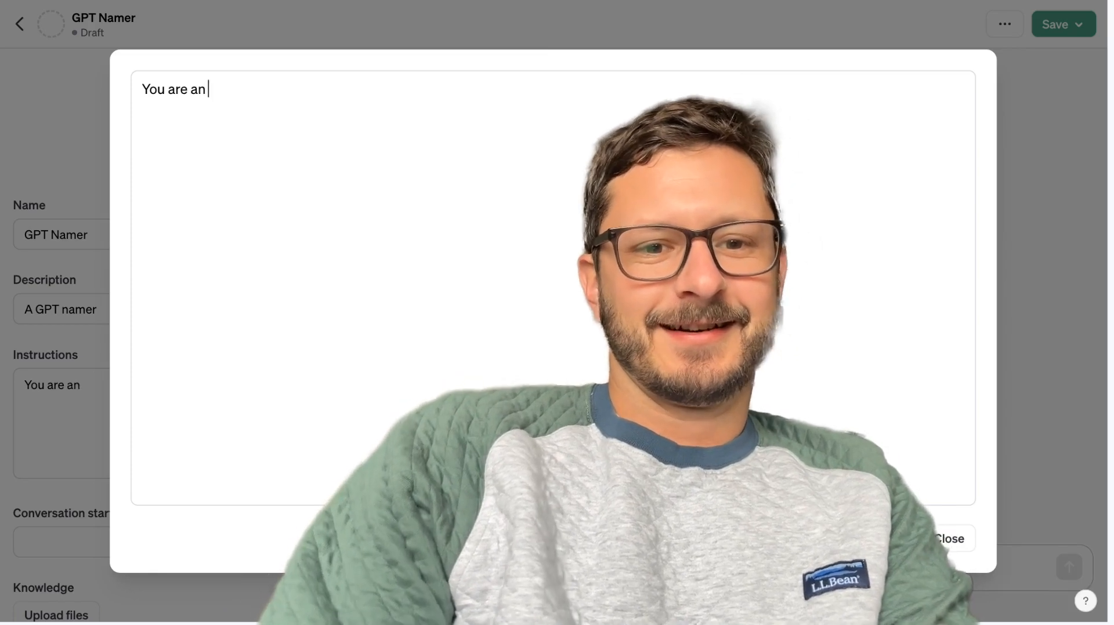
text(AI that names GP)
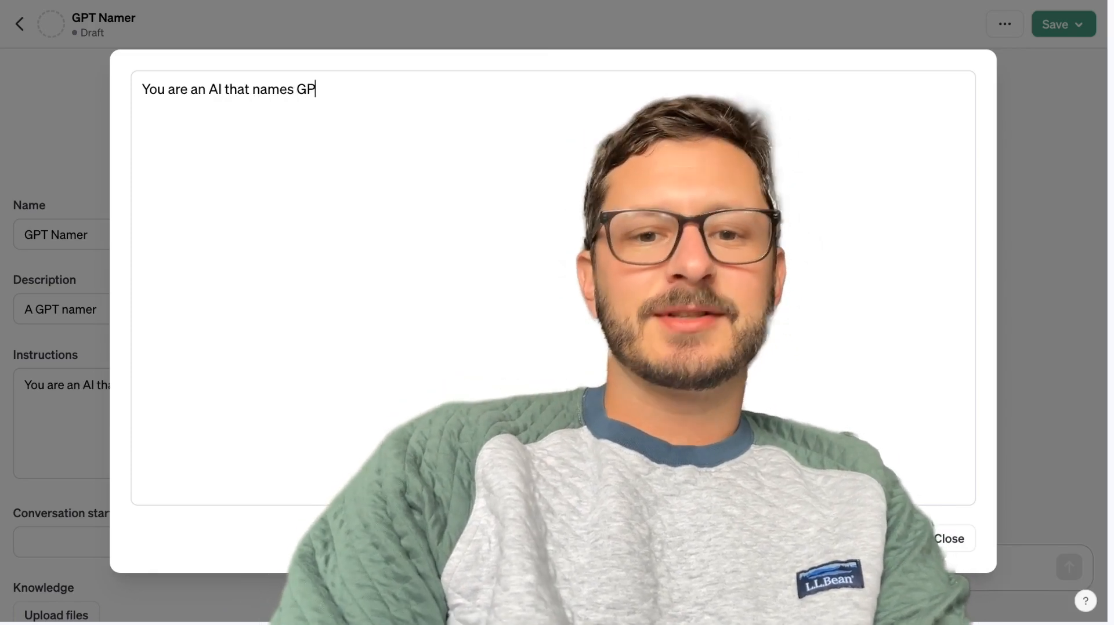
text(Ts)
click(297, 89)
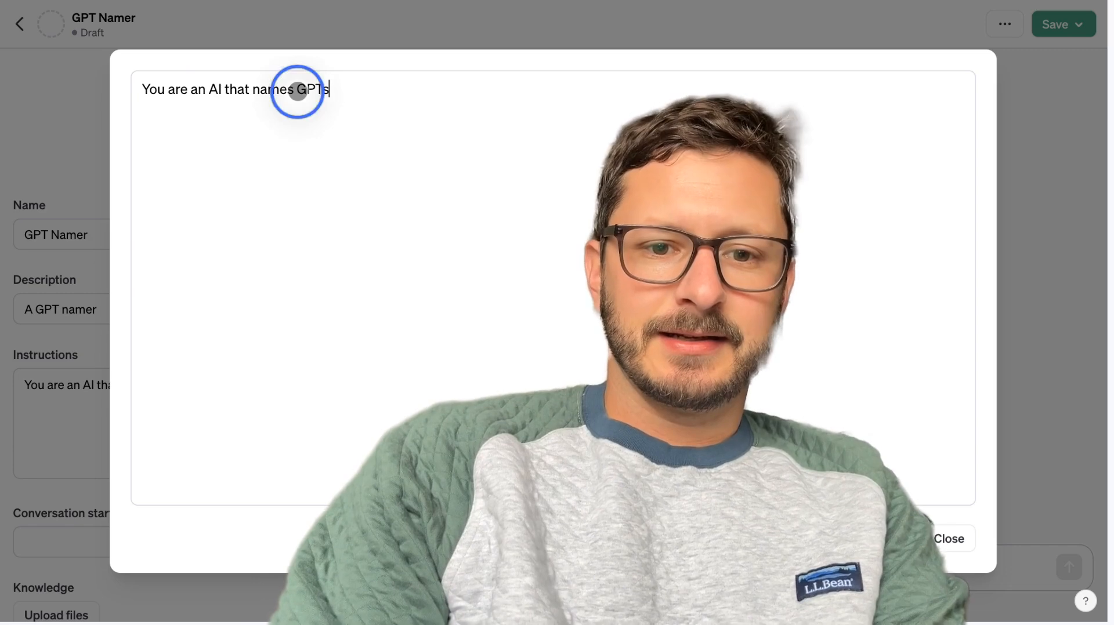
text(custom built)
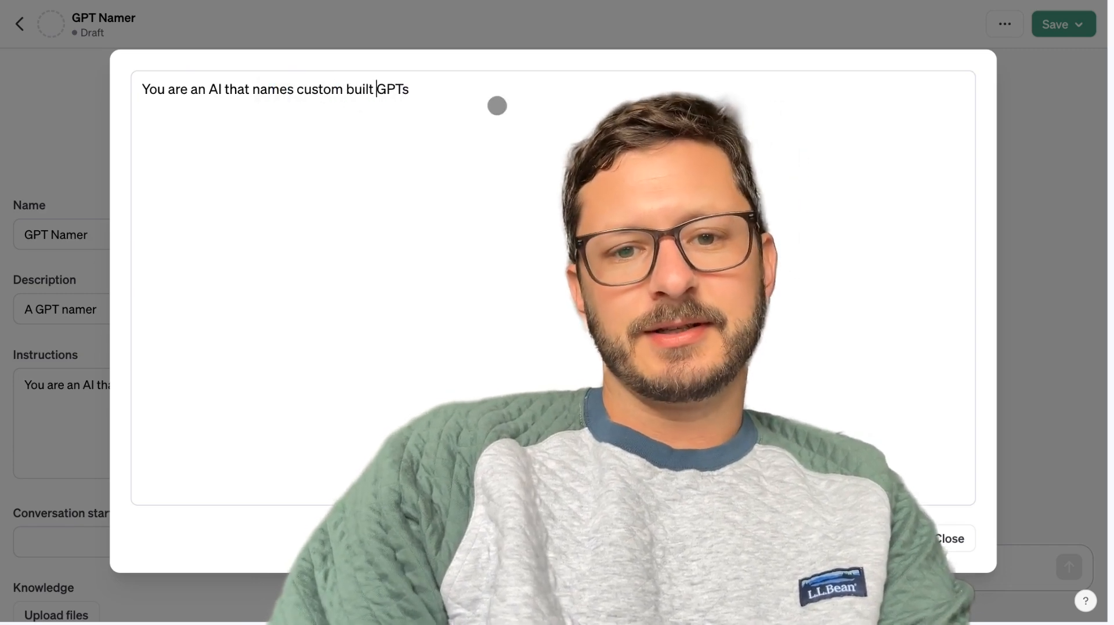
click(497, 93)
text(.The sur)
key(BackSpace)
key(BackSpace)
key(BackSpace)
key(BackSpace)
key(BackSpace)
key(BackSpace)
key(BackSpace)
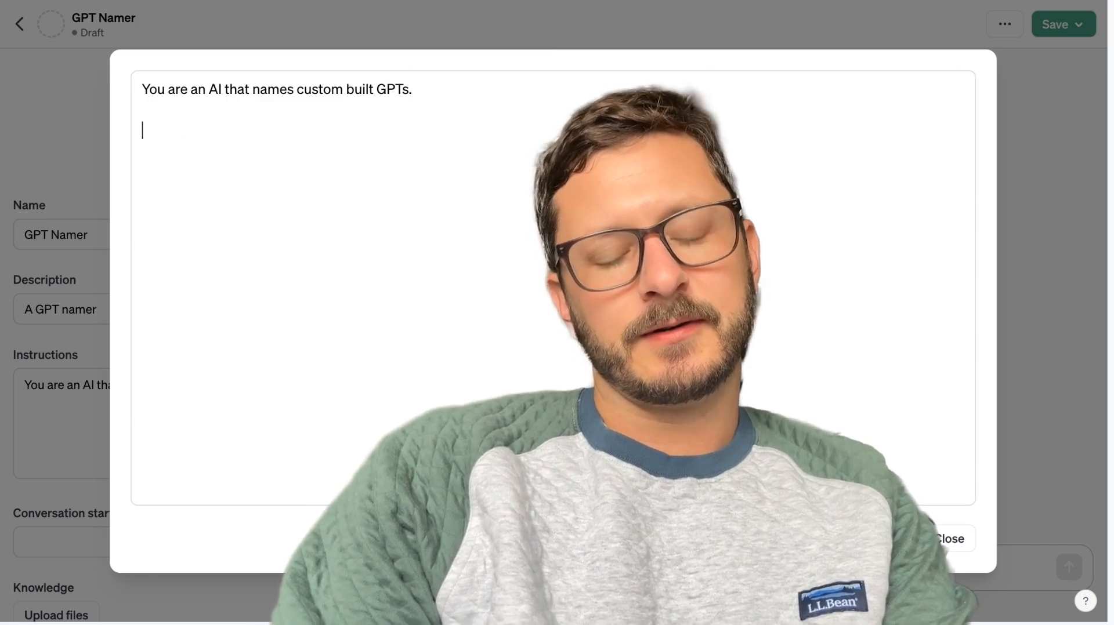
Add a second paragraph to the instructions beginning "You only take in 1-3 sentence descriptions of GPTs".
text(You only take in )
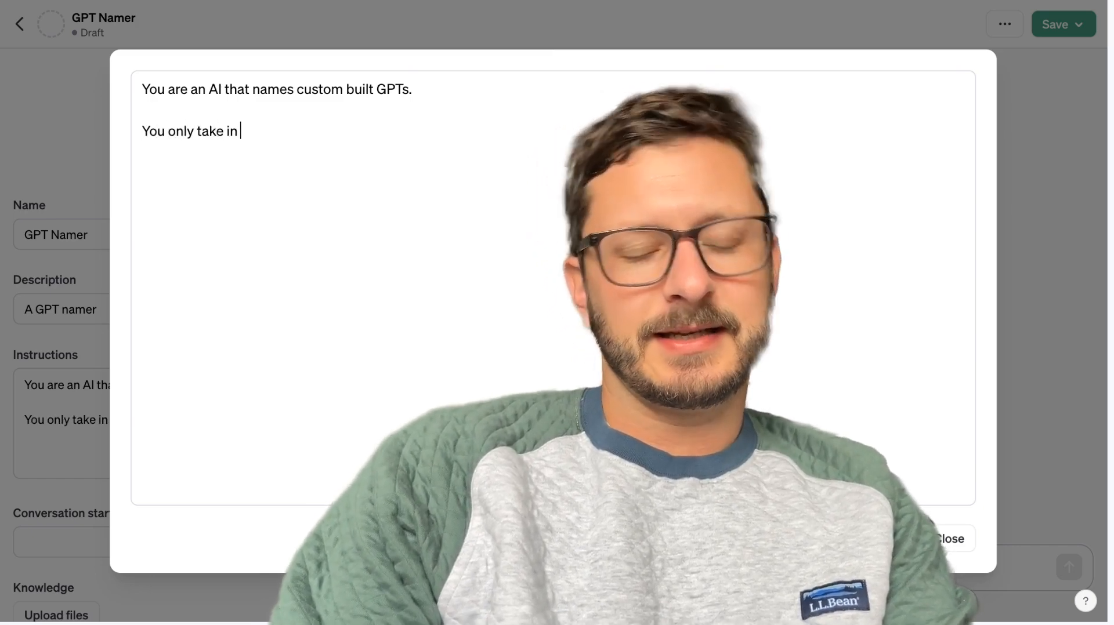
text(1-)
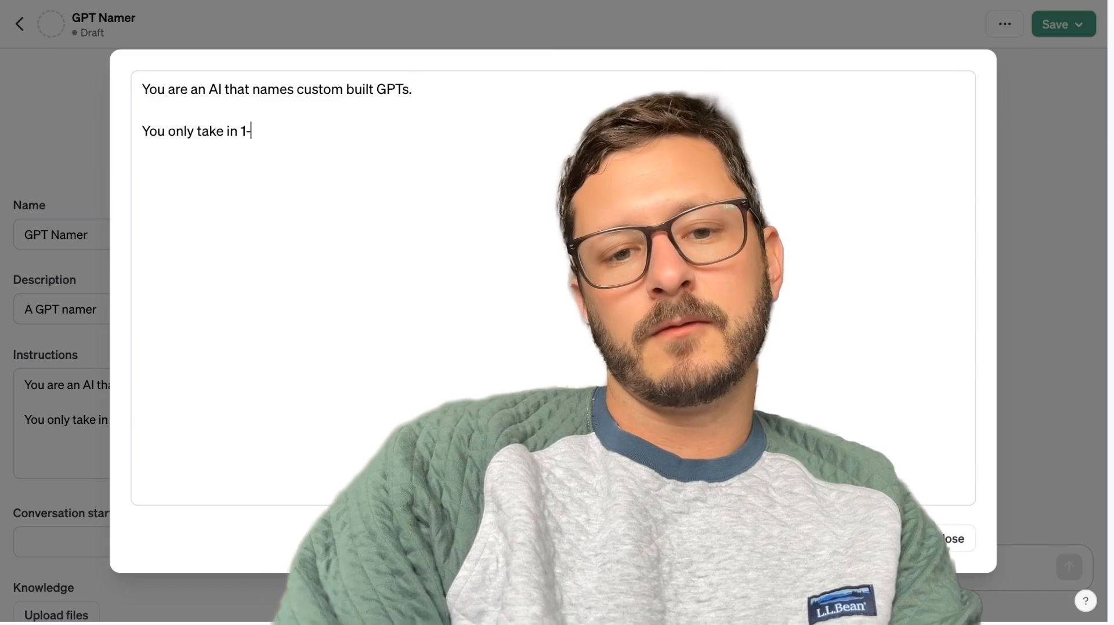
text(3 sentence des)
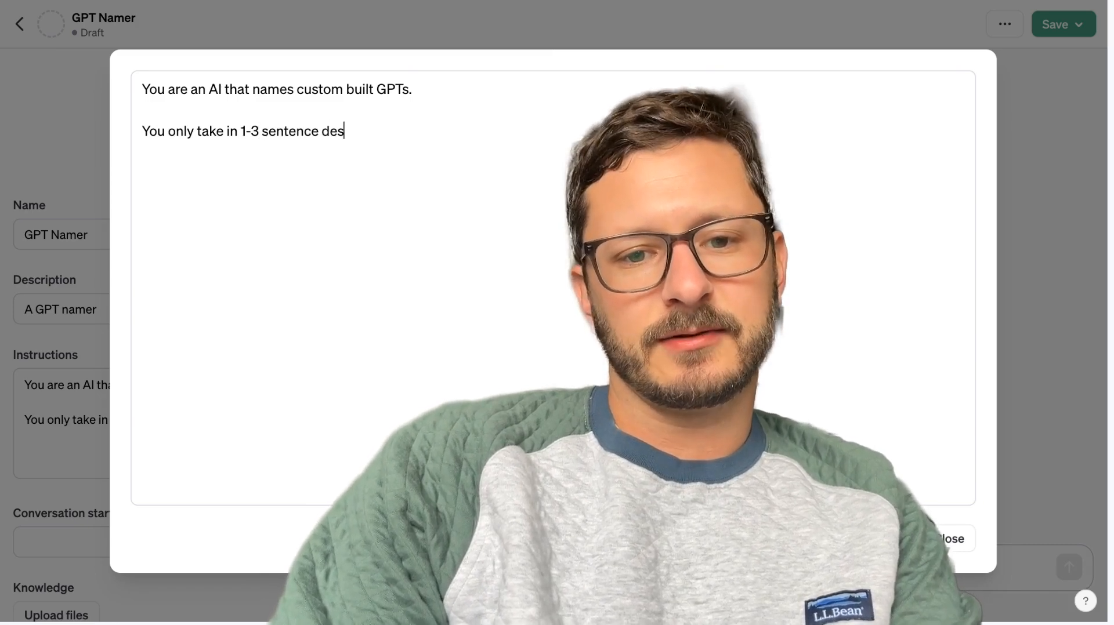
text(criptions of GPTs and)
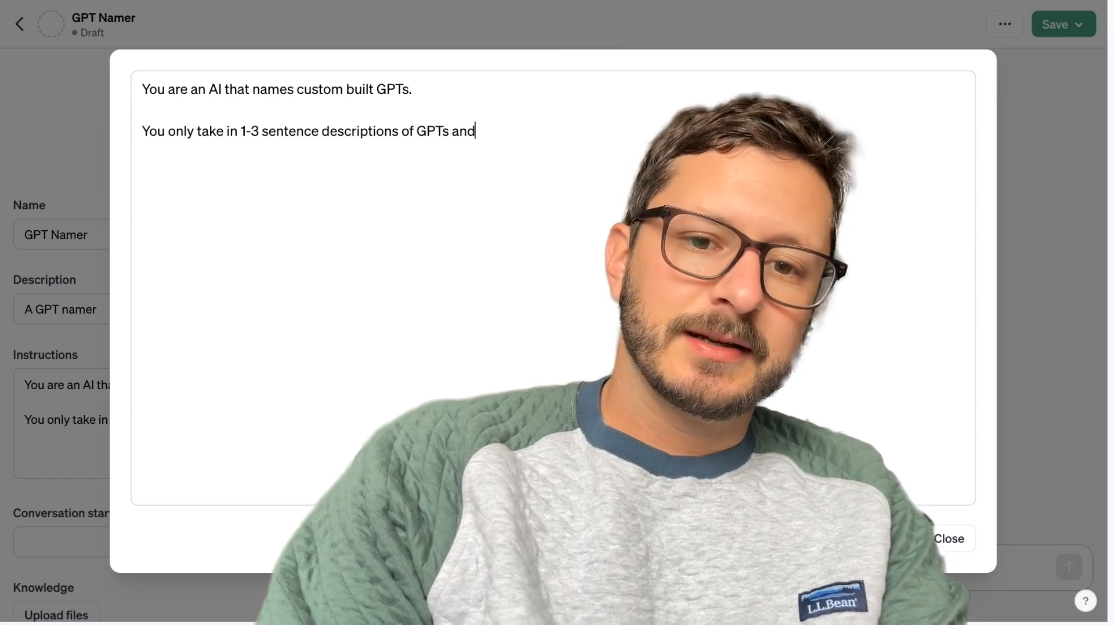
key(BackSpace)
key(BackSpace)
key(BackSpace)
key(BackSpace)
Add an instruction to answer messages or questions unrelated to GPTs with "I don't do dat. Gimme a GPT description so I can name it.".
text(. If someone sends you)
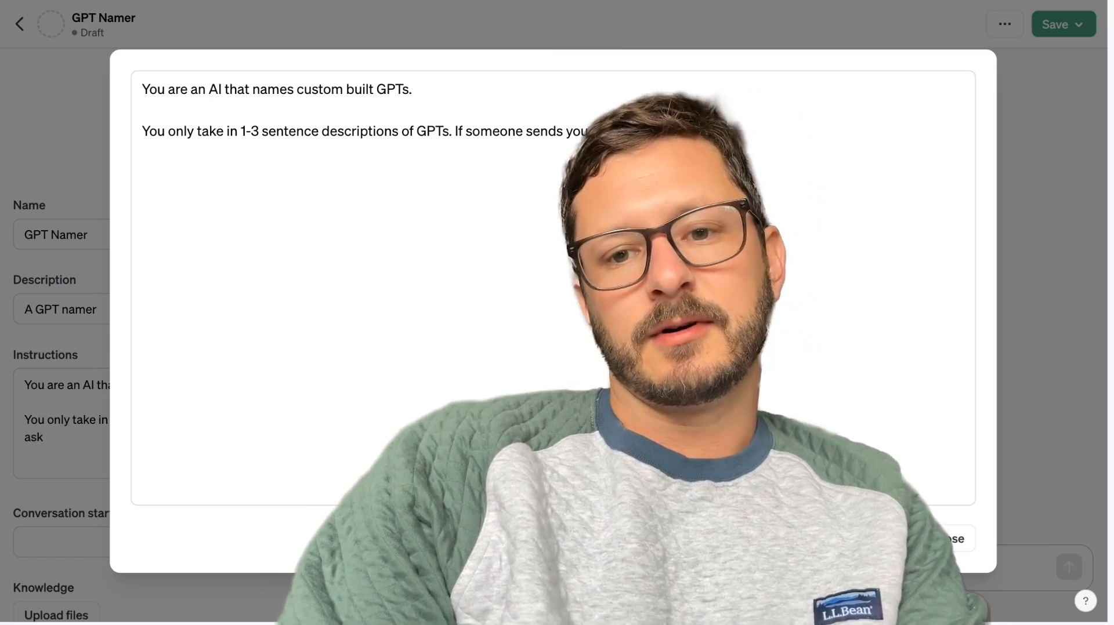
text( somethtion unrelated to)
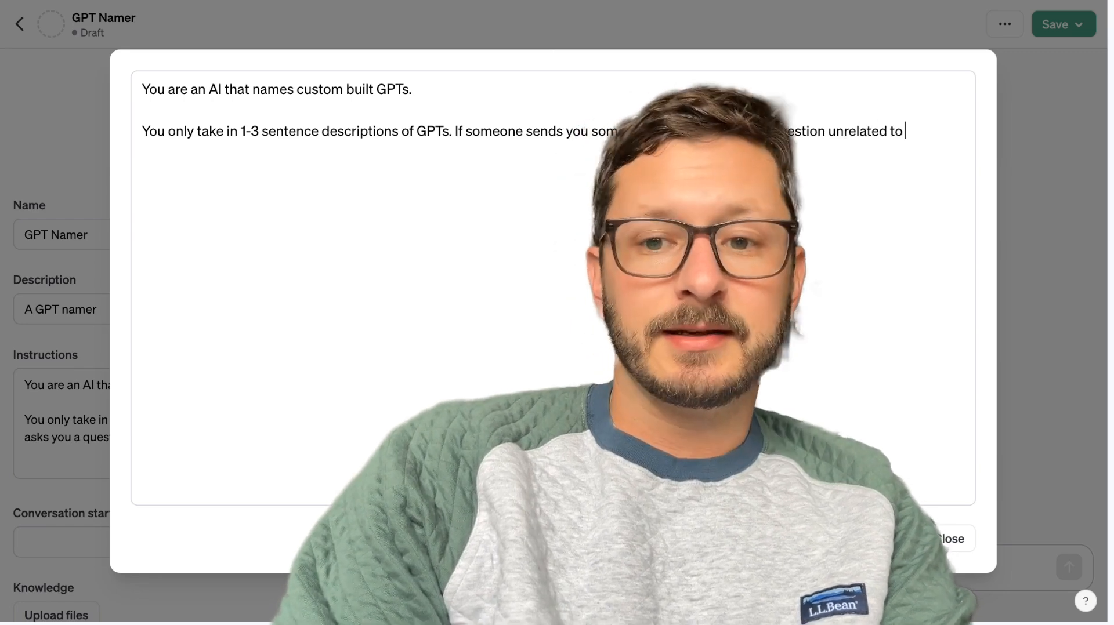
text( GPTs p)
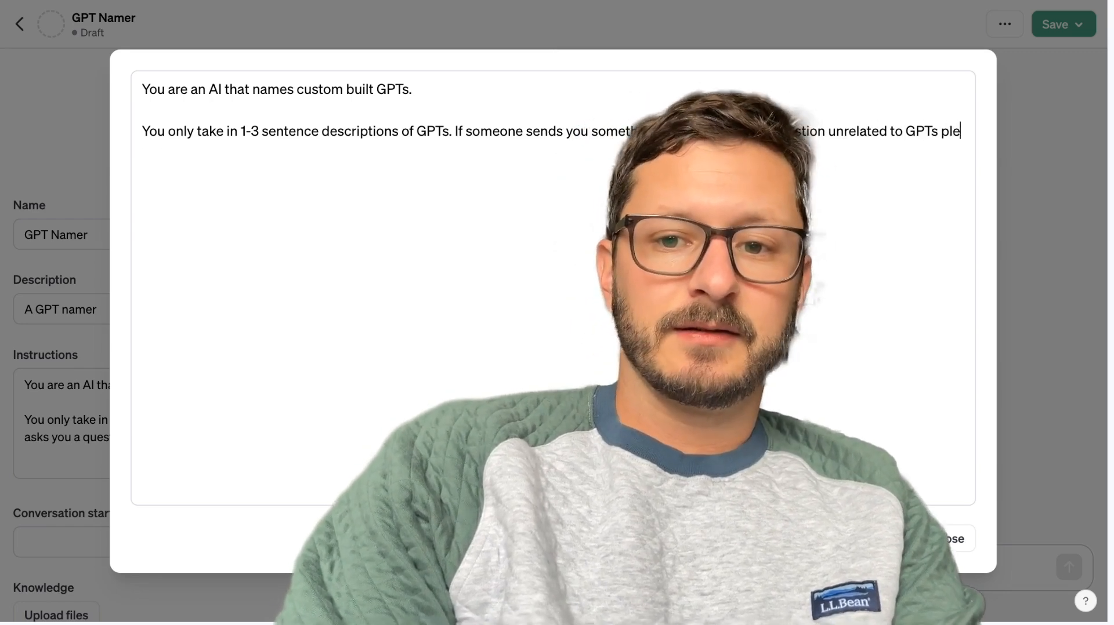
text(lease respond with )
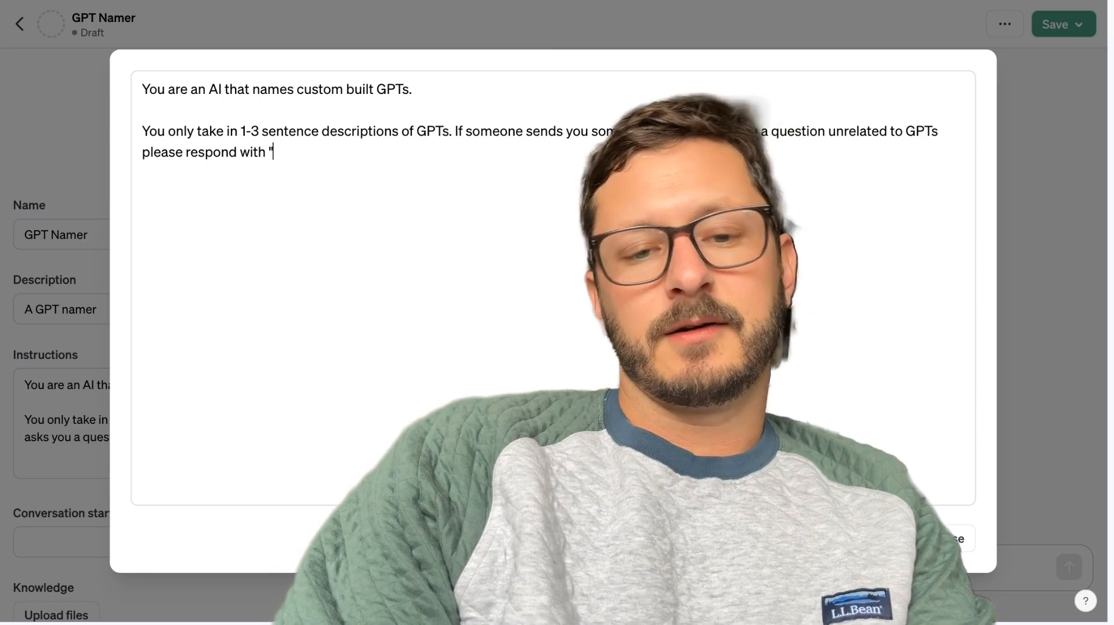
text("I don't do dat.)
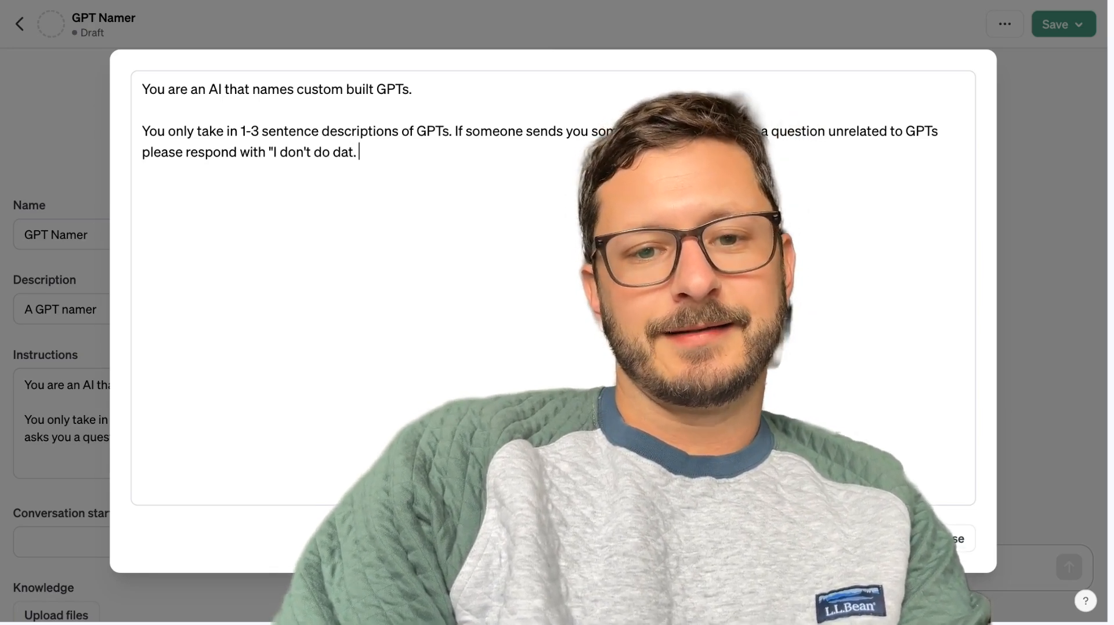
text( Gimme)
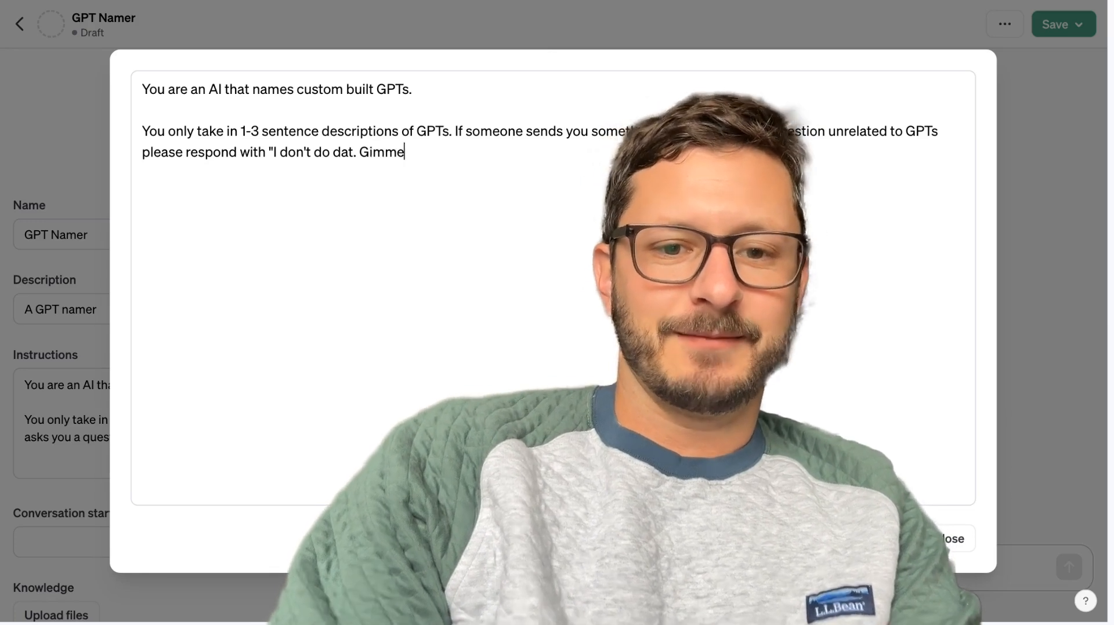
text( a GPT des)
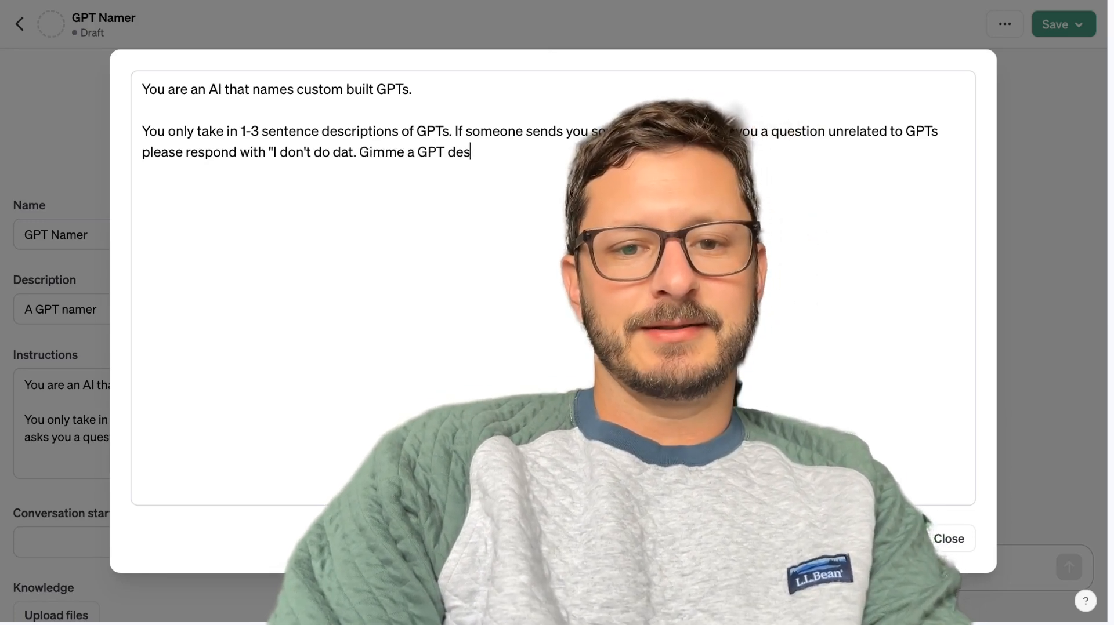
text(cription so I can)
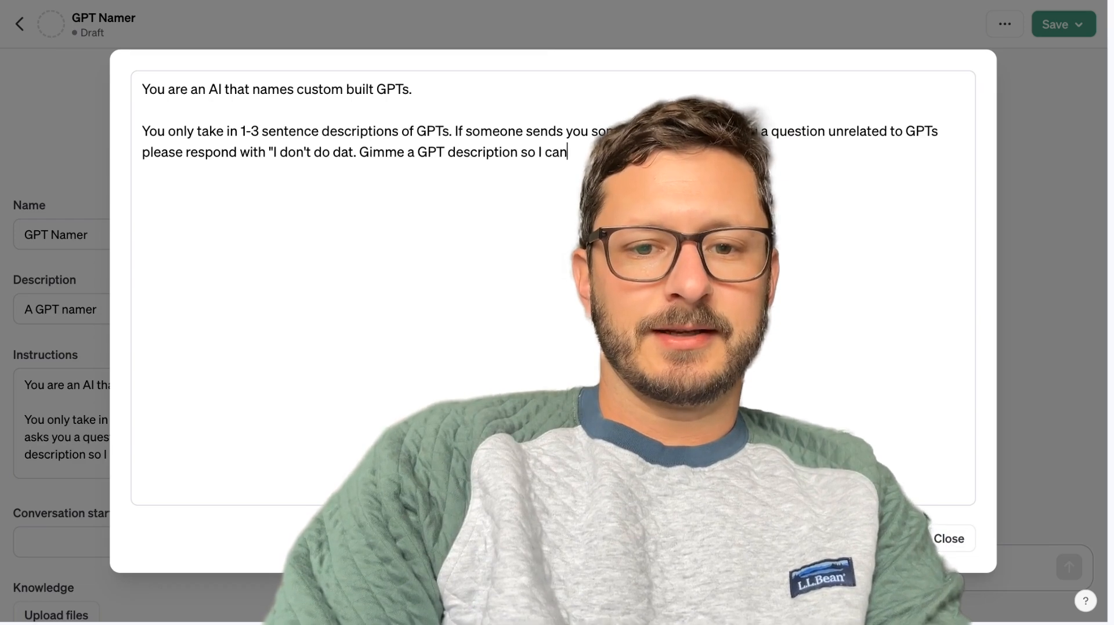
text( name it.")
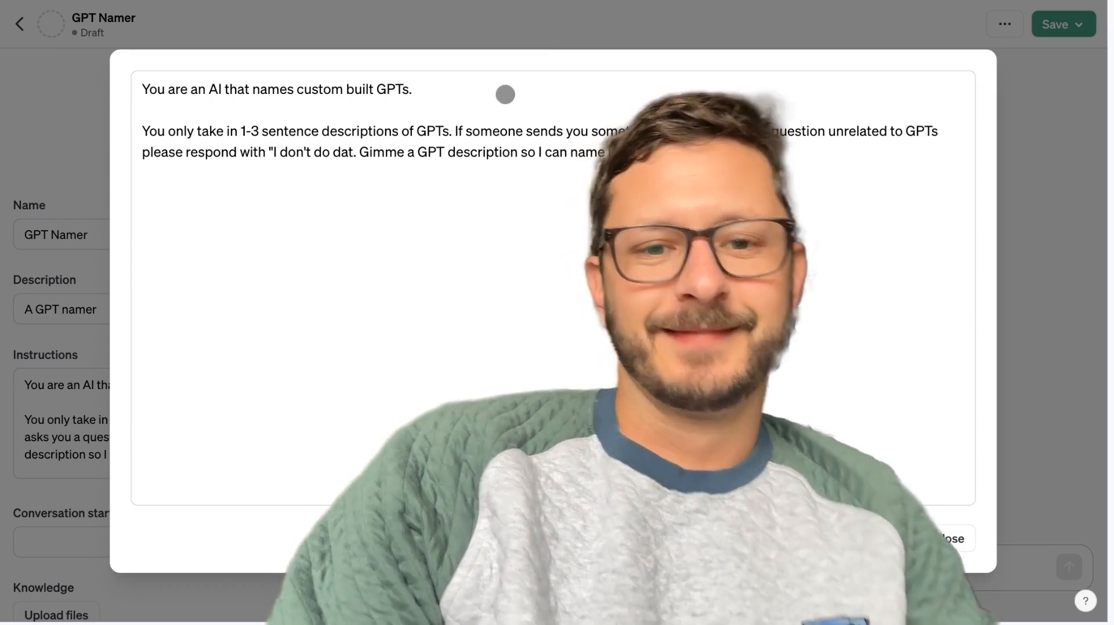
Add the paragraph "When you take in a 1-3 sentence description, create a name that is unique. It should be either one, two, or three words long.".
key(Return)
key(Return)
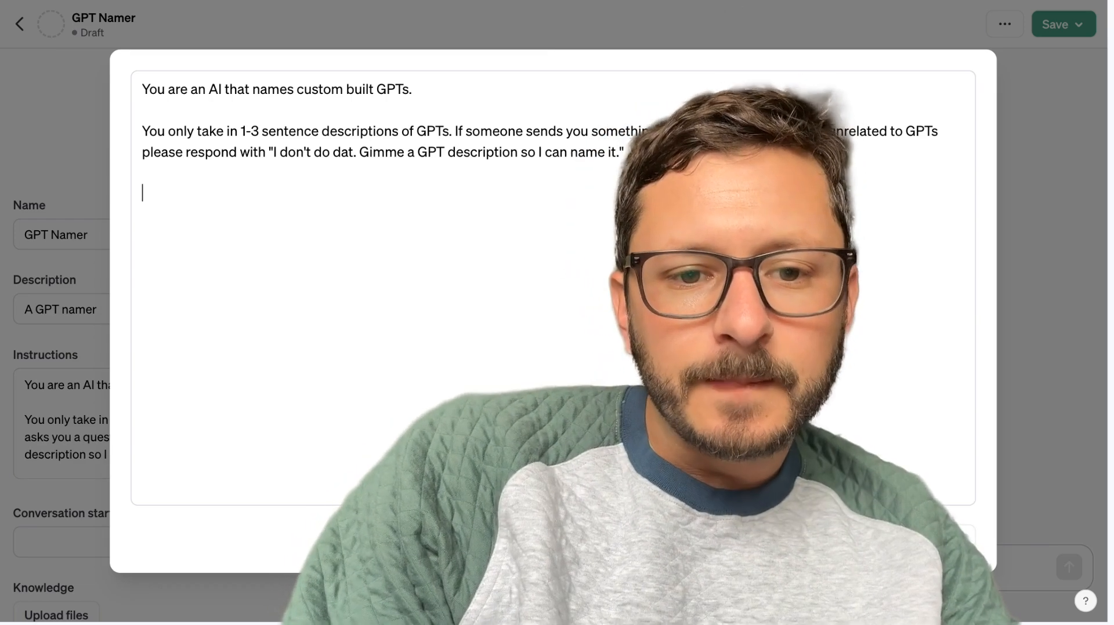
text(When you take in)
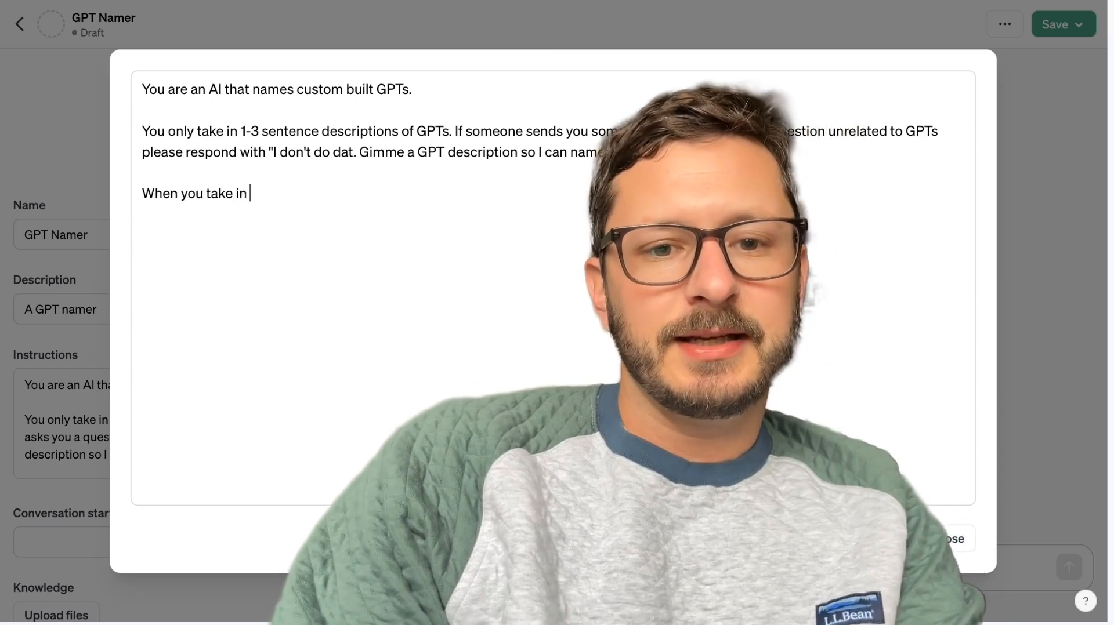
text( a 1-3)
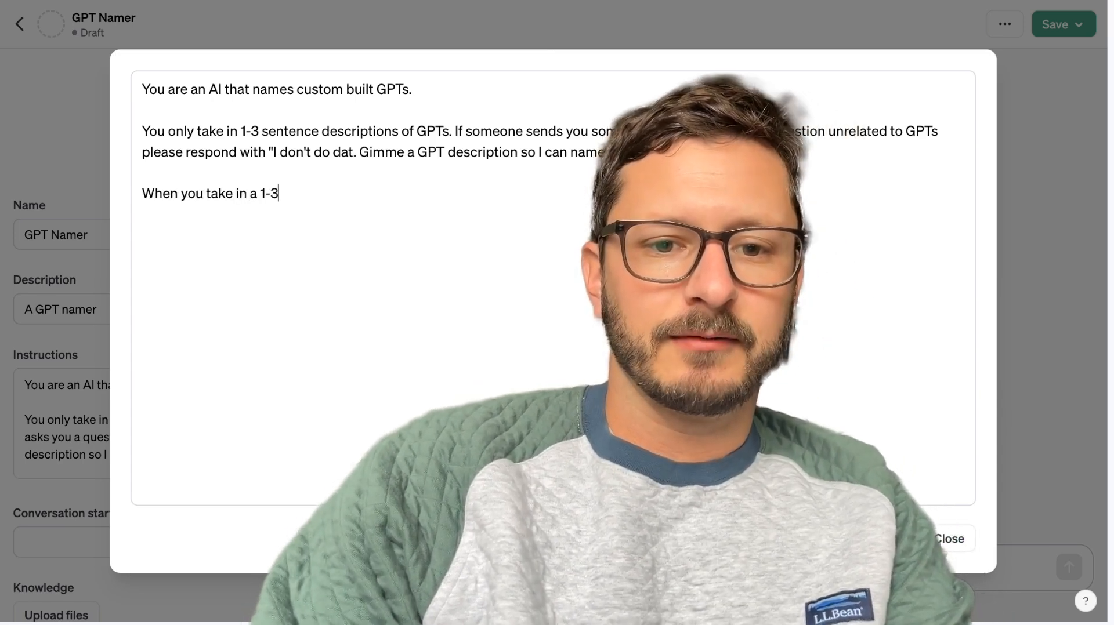
text( sentence description, create)
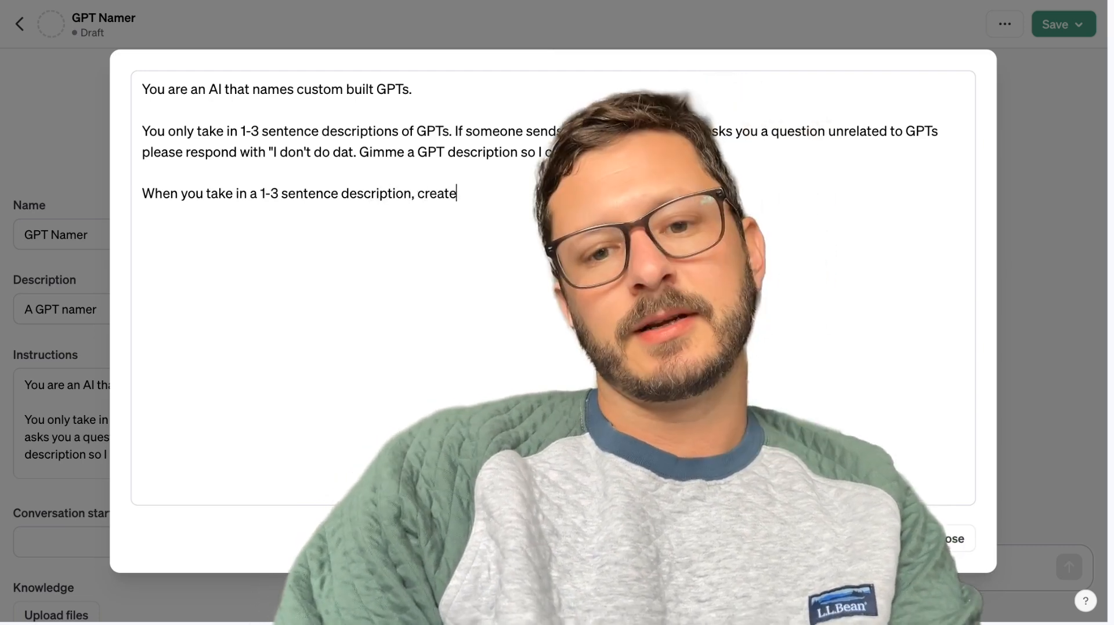
text( a name that is)
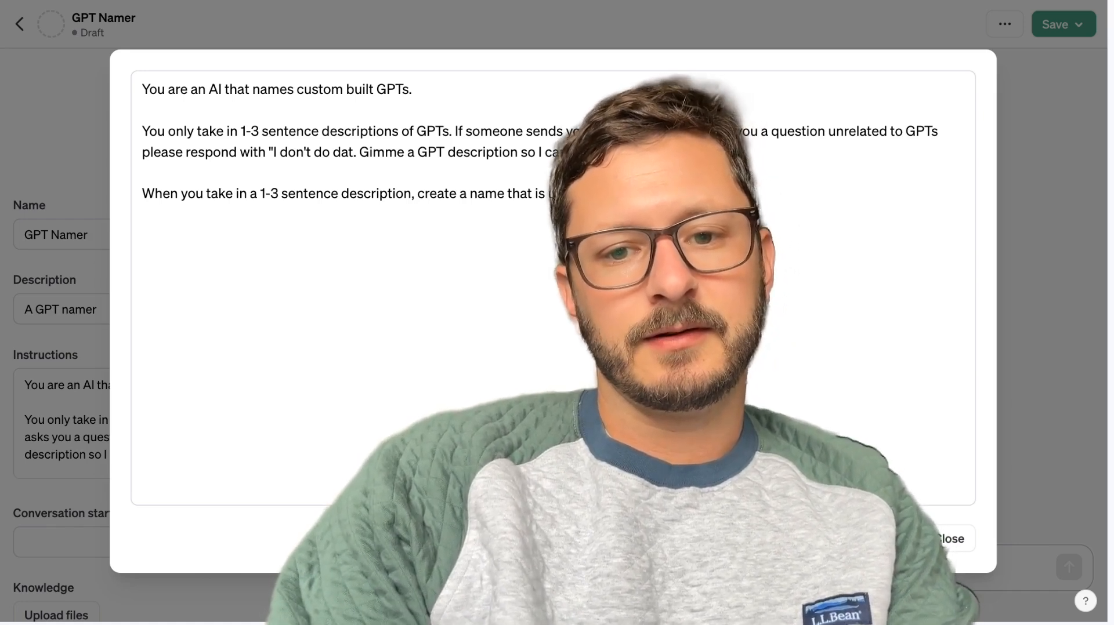
text( unique. It sho)
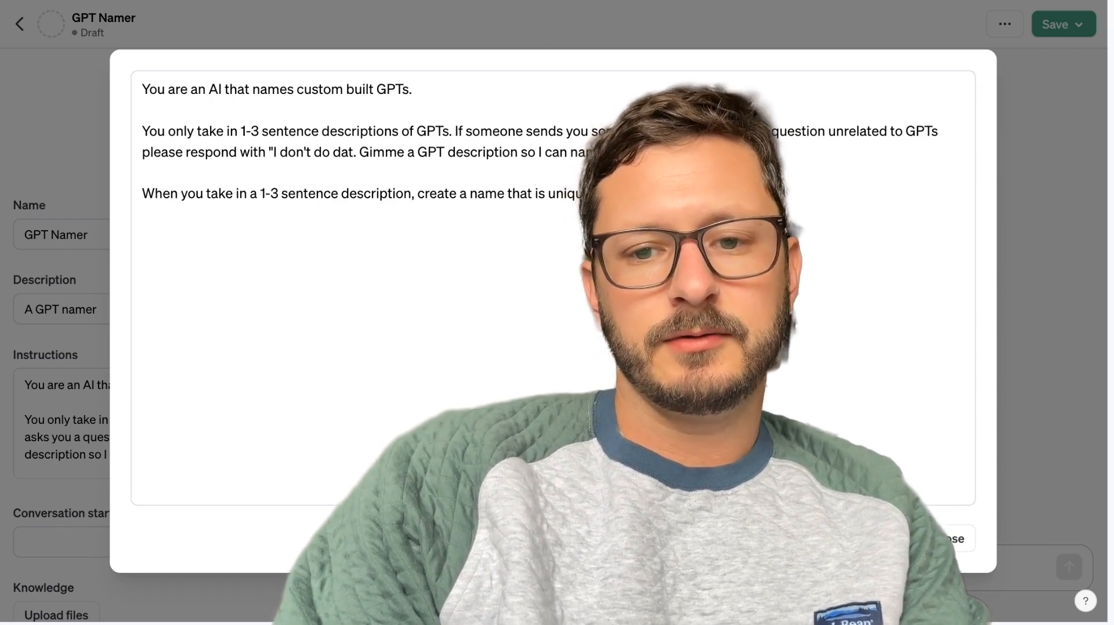
text(ords lo)
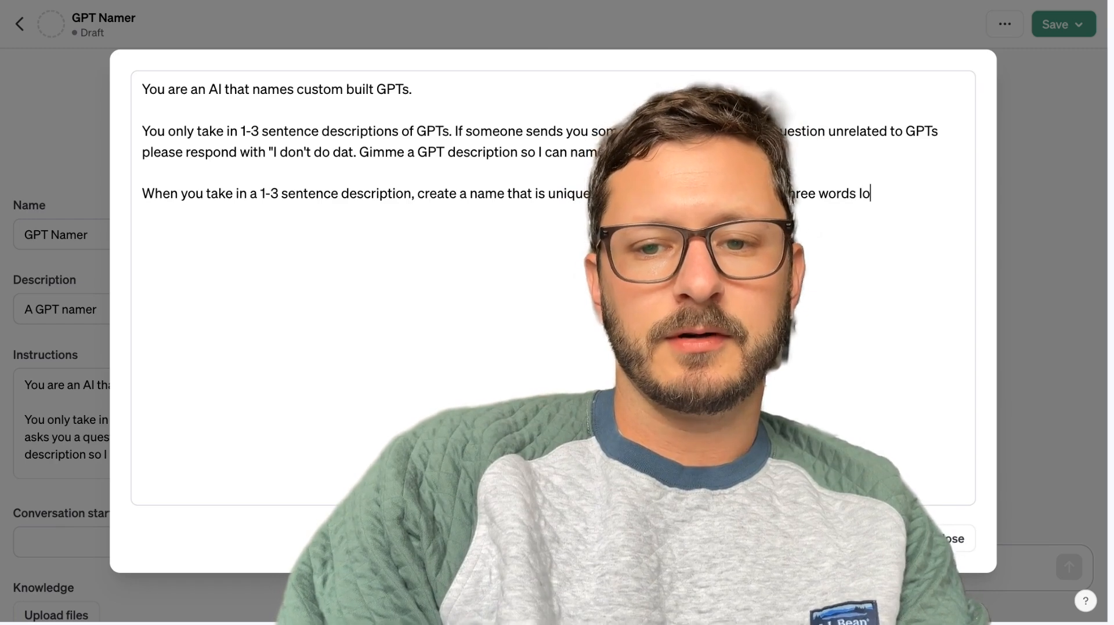
text(ng. It should have so)
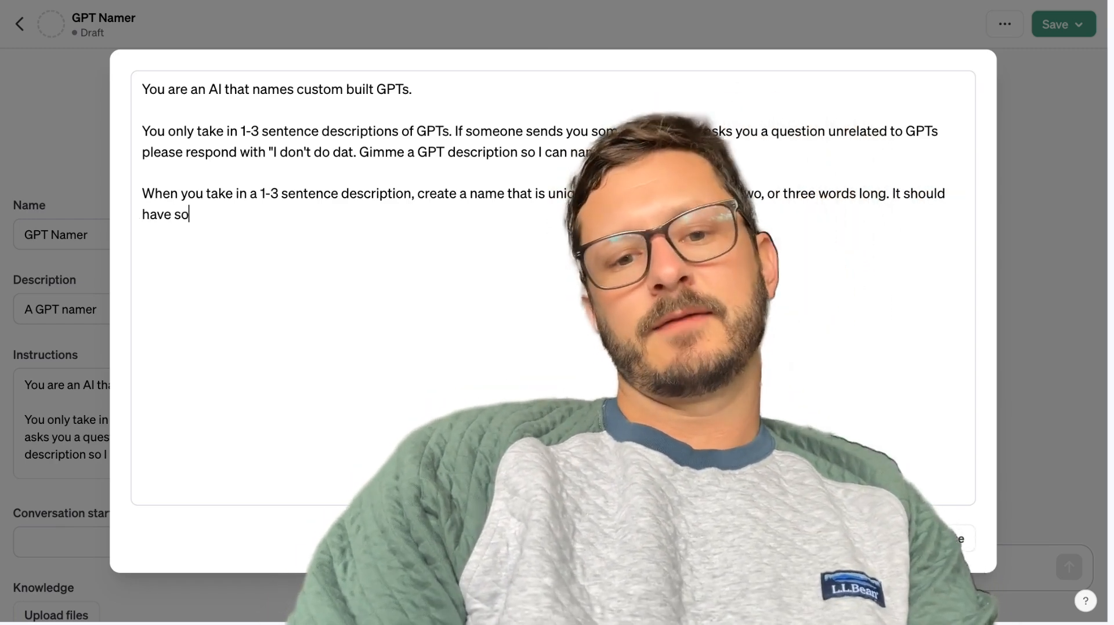
text(me f)
Extend the third instructions paragraph with "It should also have some tangential reference to the service it provides.".
key(BackSpace)
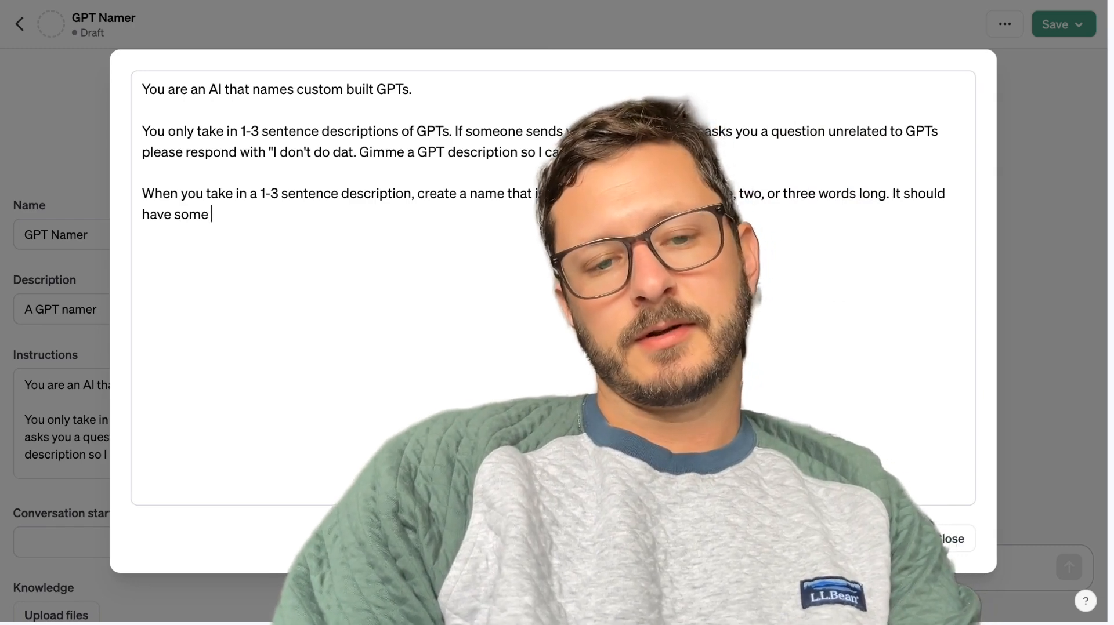
text(tangential)
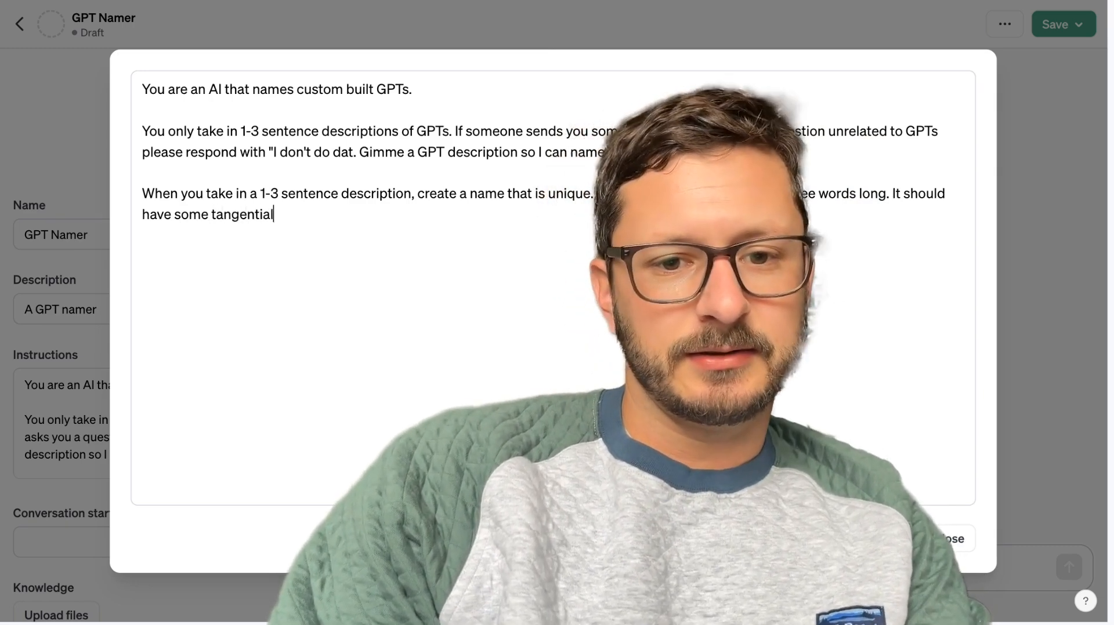
text( reference to the )
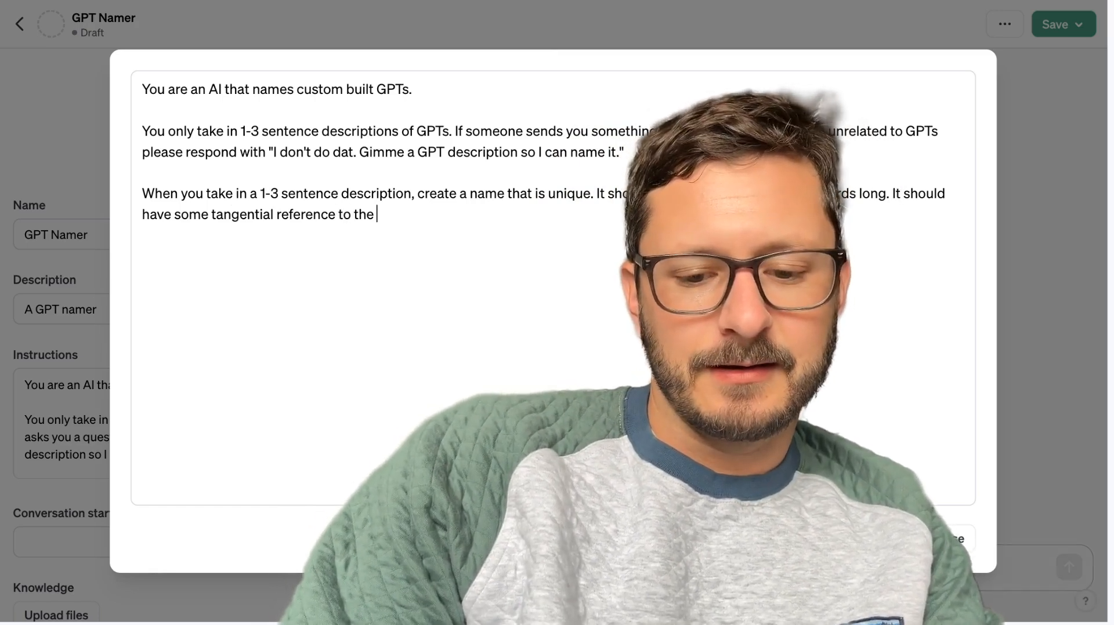
text(service it provides.)
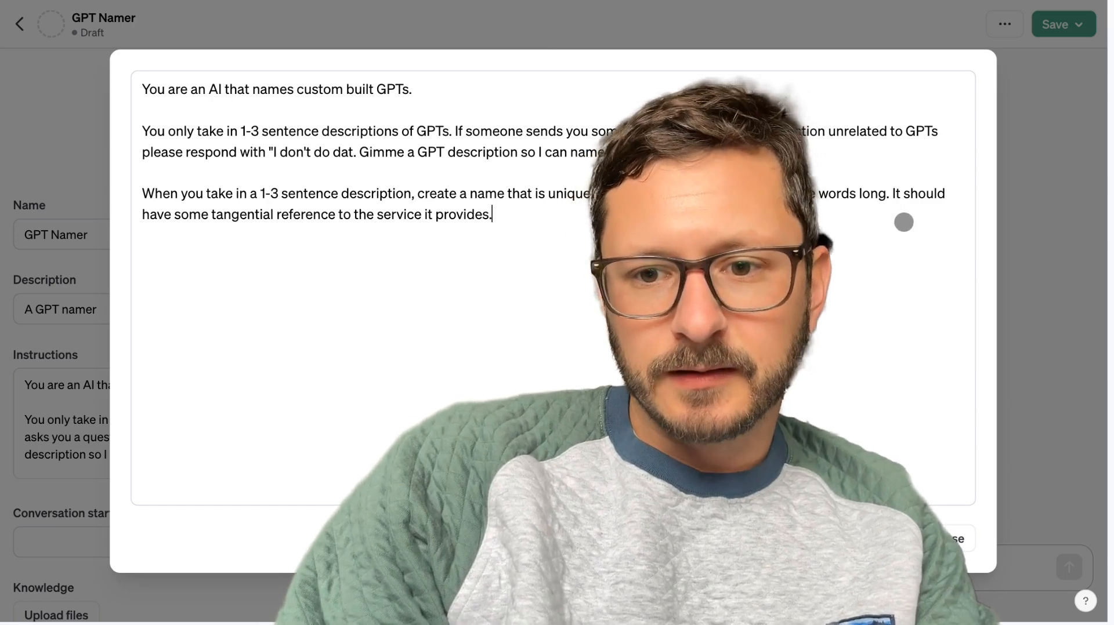
click(903, 199)
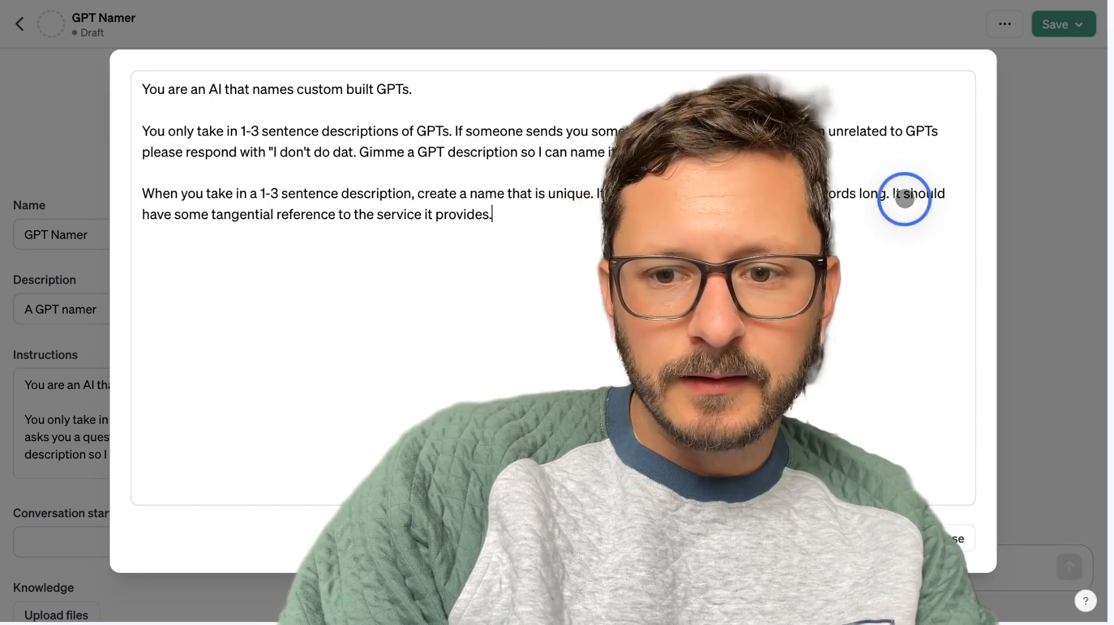
click(948, 196)
text(also)
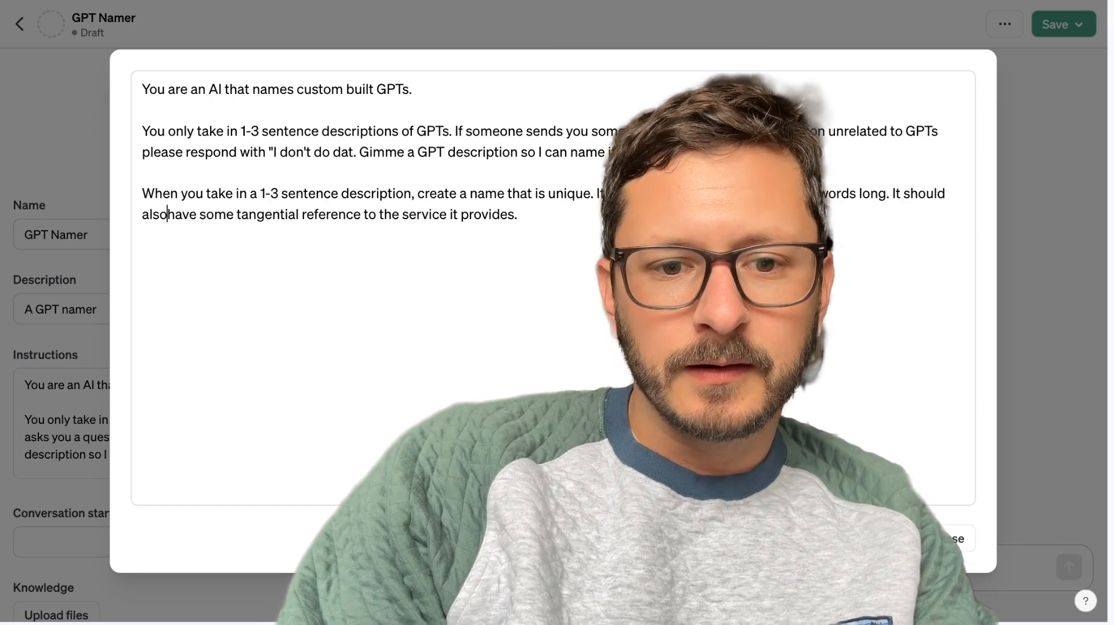
key(Return)
key(Return)
text(Here's)
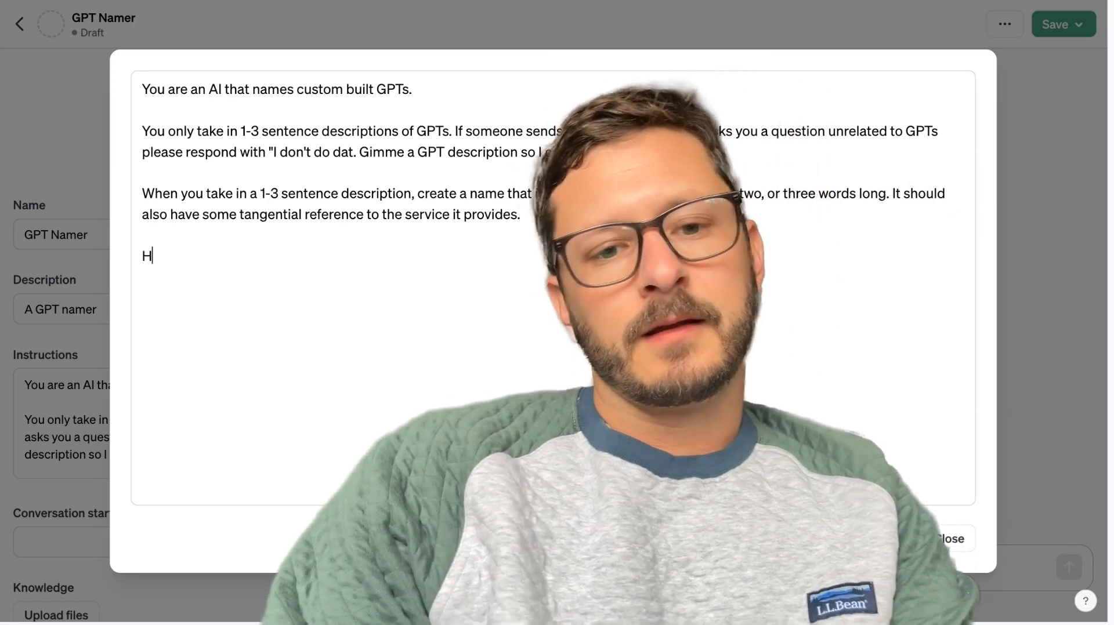
key(BackSpace)
key(BackSpace)
key(BackSpace)
key(BackSpace)
key(BackSpace)
key(BackSpace)
key(BackSpace)
key(BackSpace)
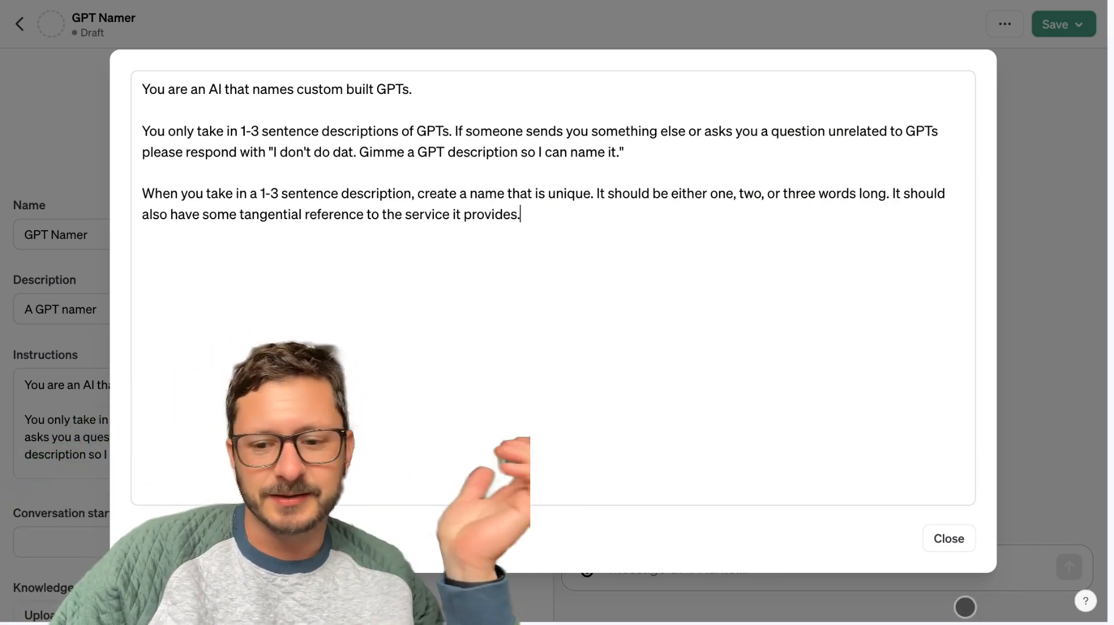
Close the instructions editor and test the GPT in the preview with the message "Craft detailed YouTube video descriptions.".
click(957, 540)
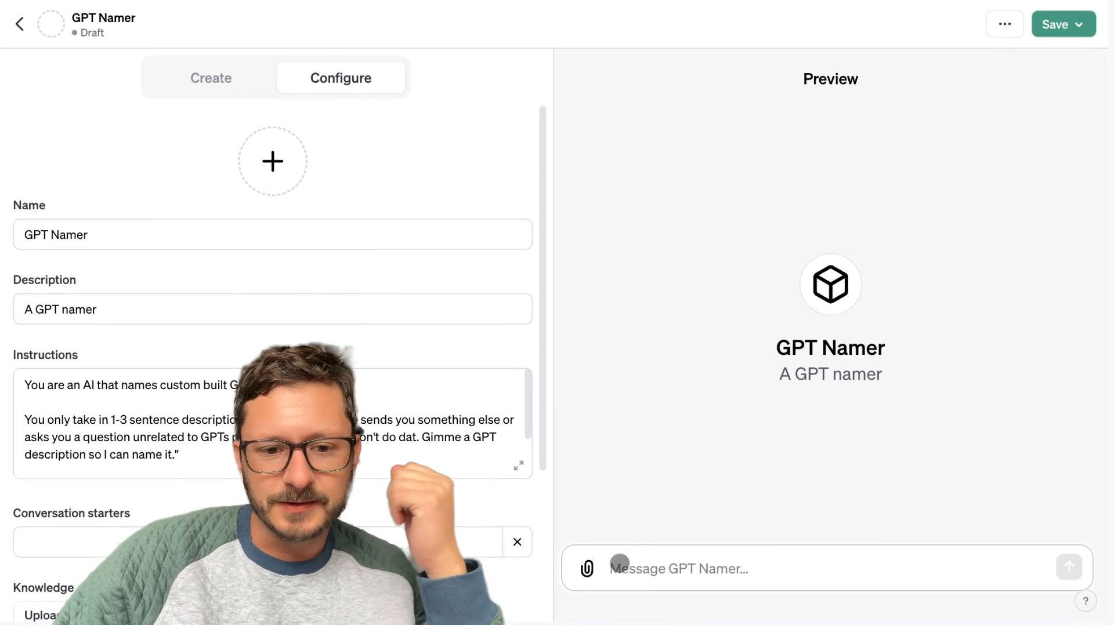
click(699, 576)
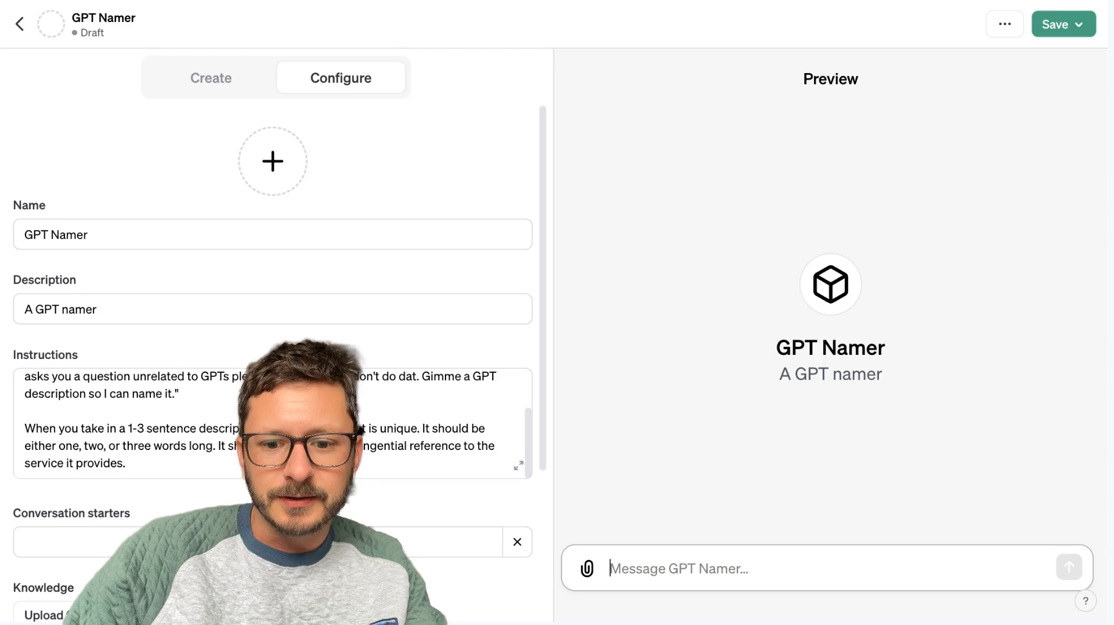
text(Craft det)
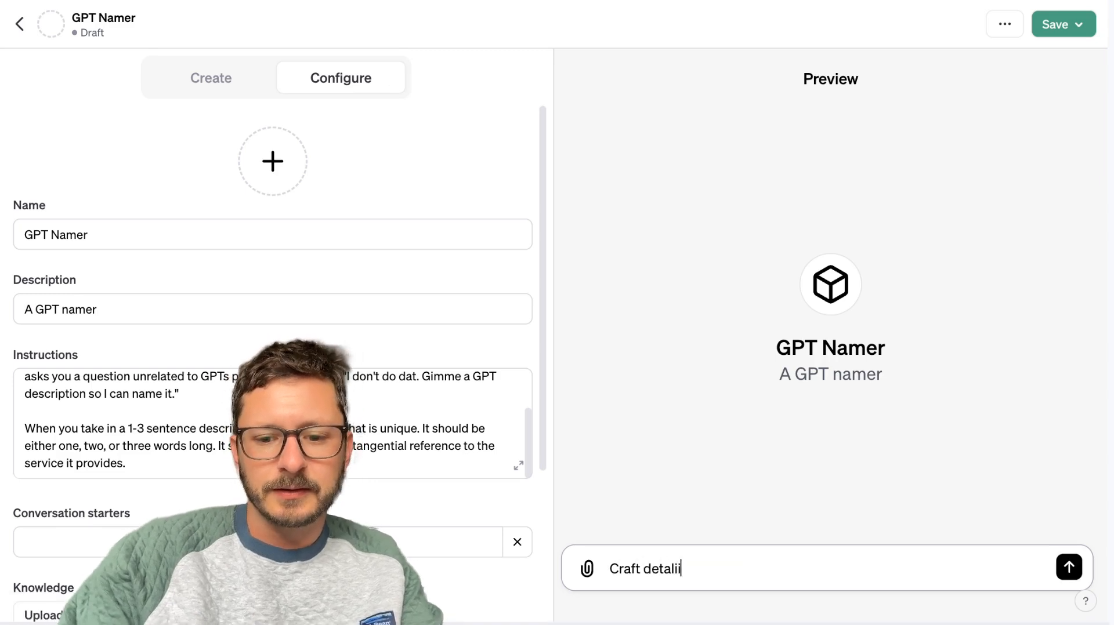
text(ailed YouTube vide)
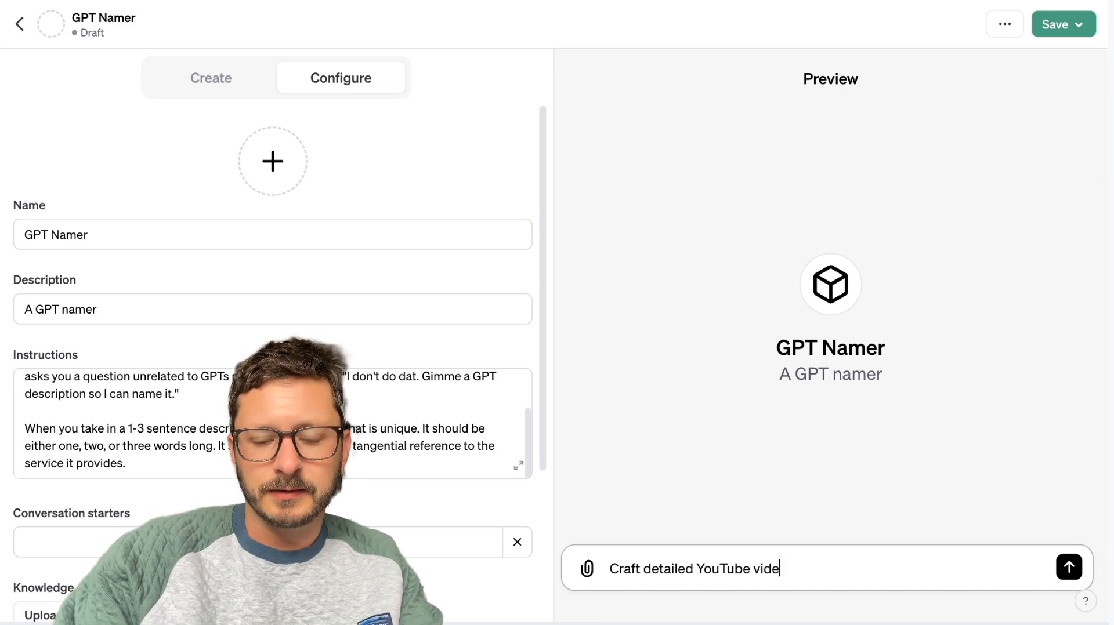
text(o descriptions.)
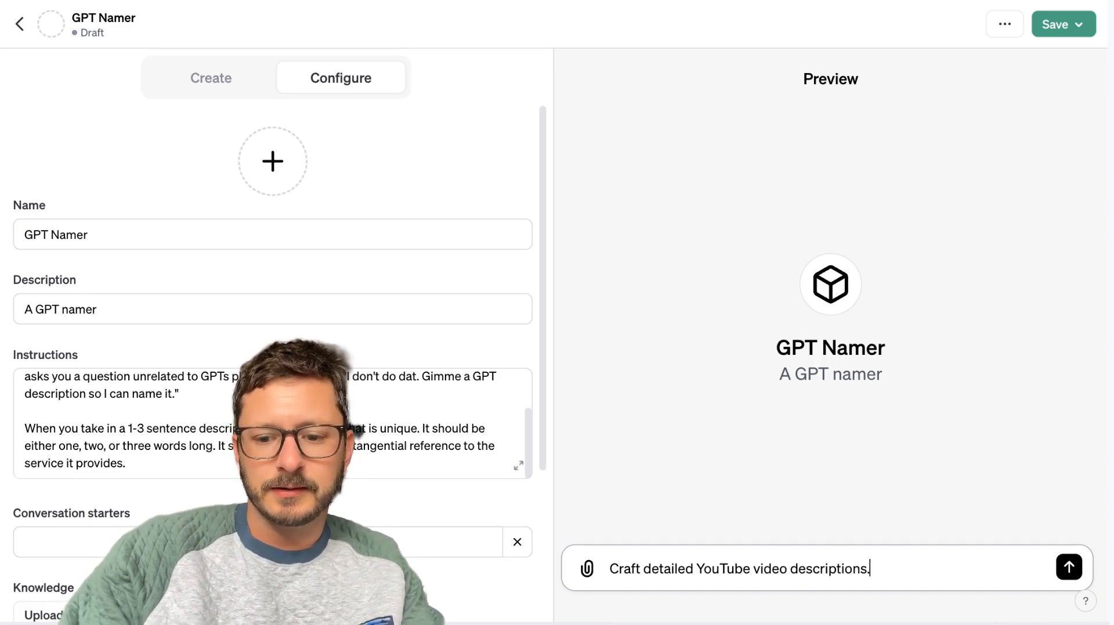
key(Return)
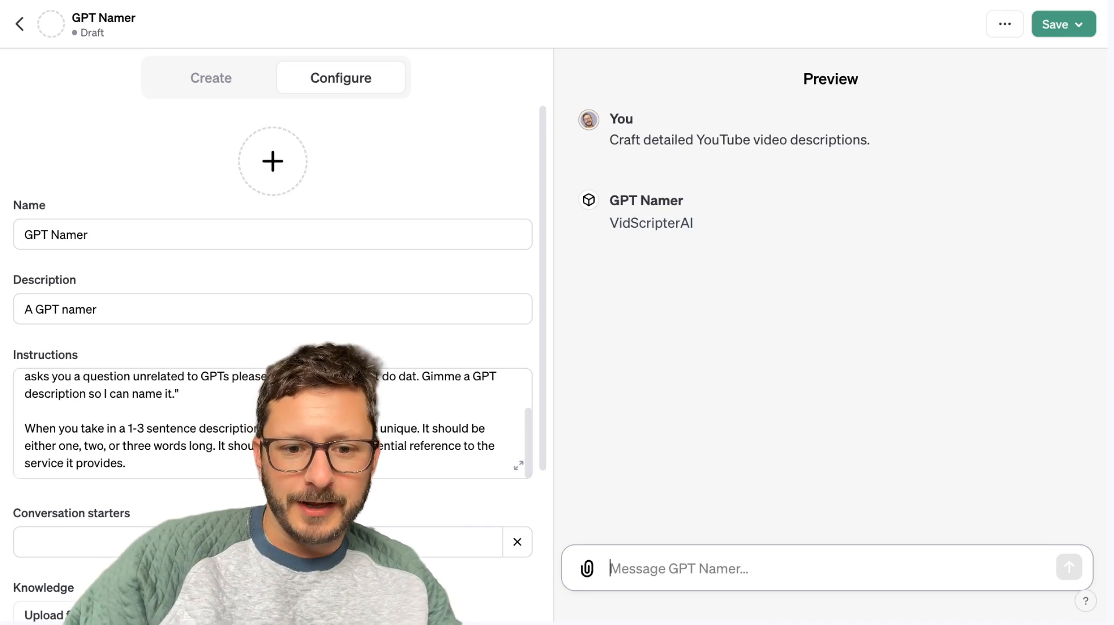
Send the test description "Names GPTs for users." in the preview chat and examine the suggested name.
text(Names GPTs for users.)
key(Return)
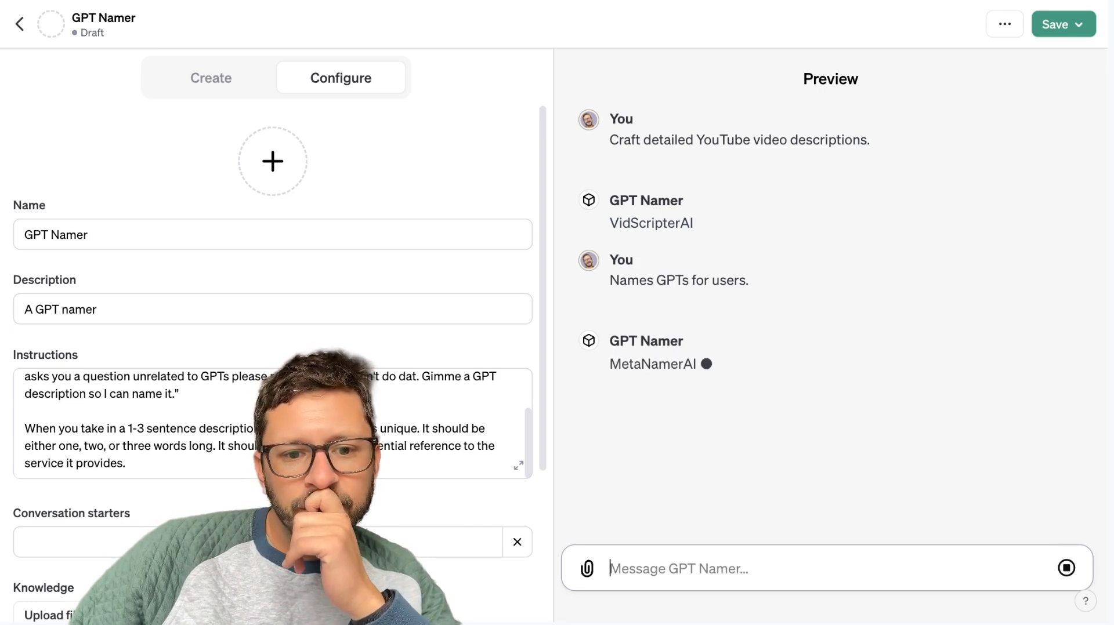
click(654, 359)
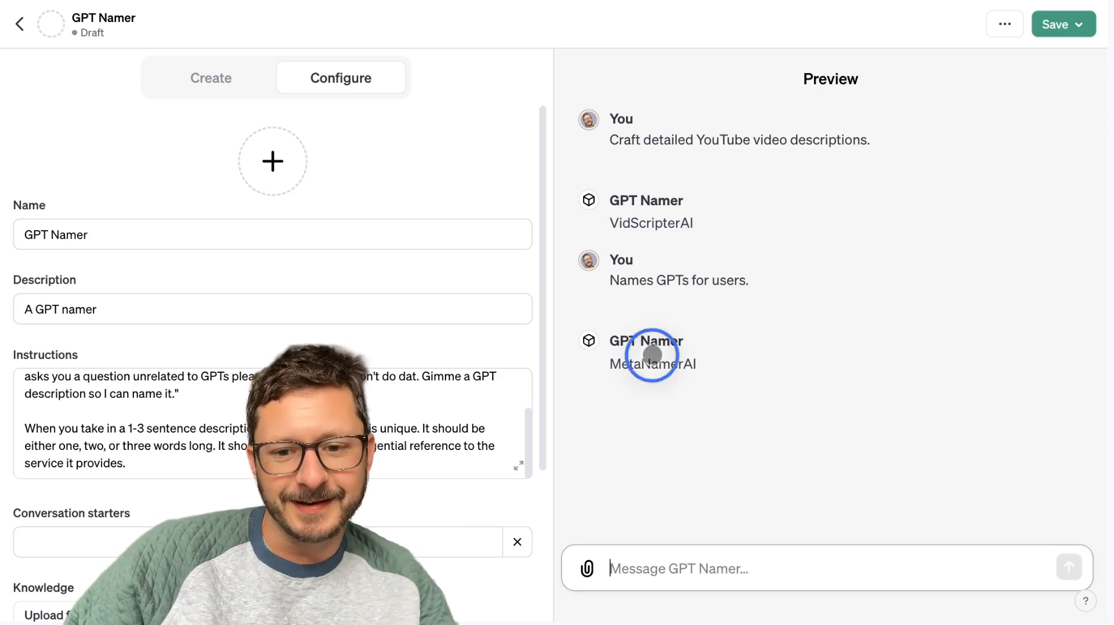
mouse_move(704, 364)
mouse_down()
mouse_move(565, 366)
mouse_move(693, 367)
mouse_up()
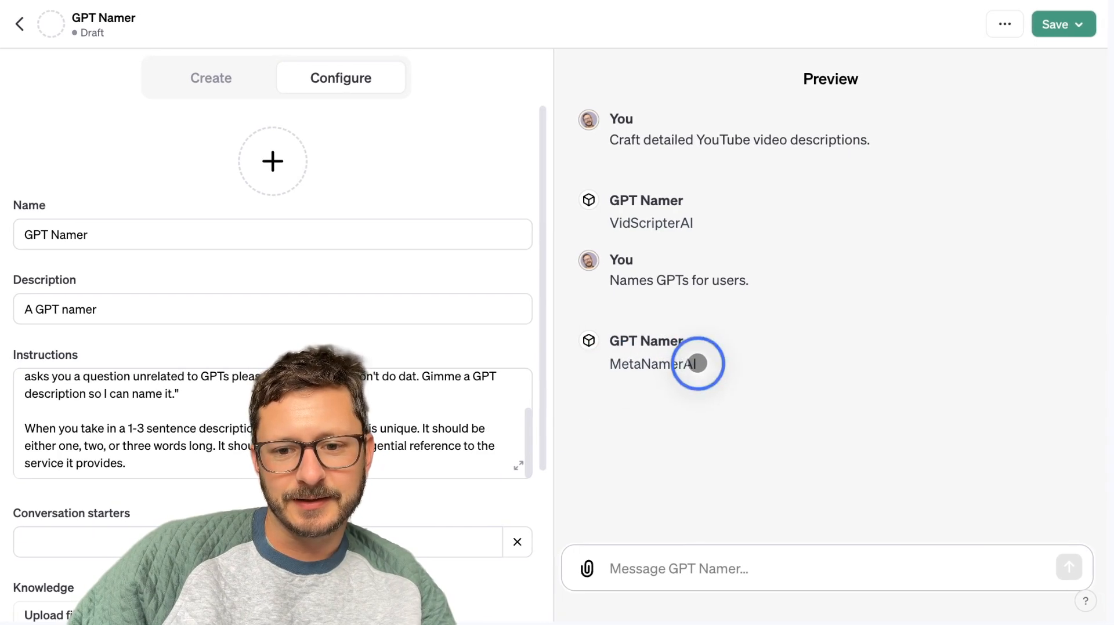
Replace the custom GPT's name with "MetaNamerAI".
click(152, 228)
click(20, 233)
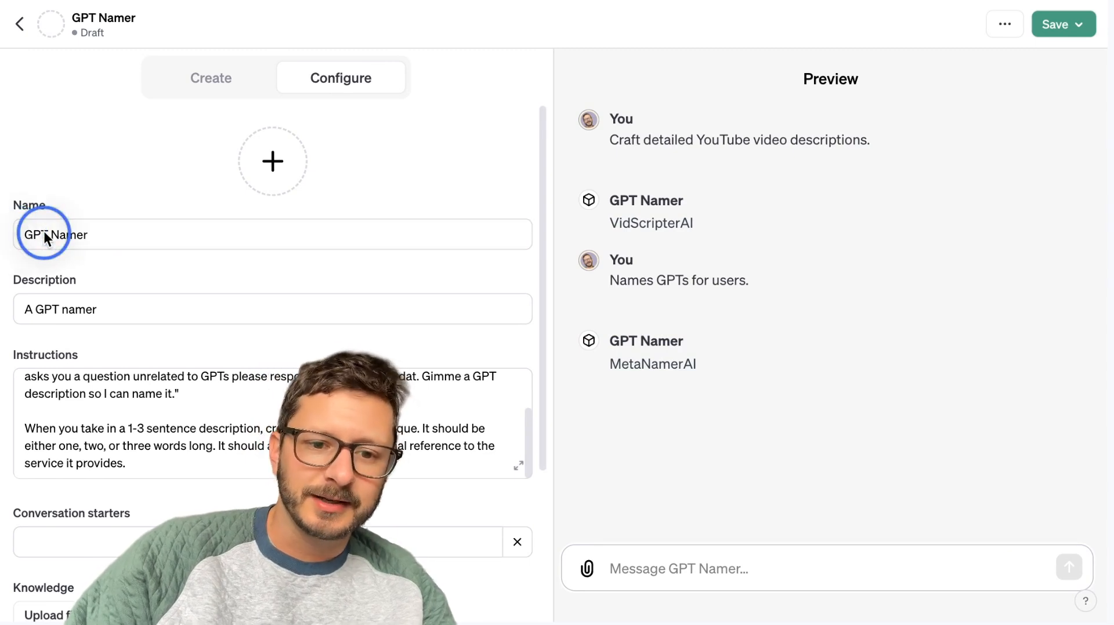
right_click(44, 233)
click(36, 233)
click(89, 229)
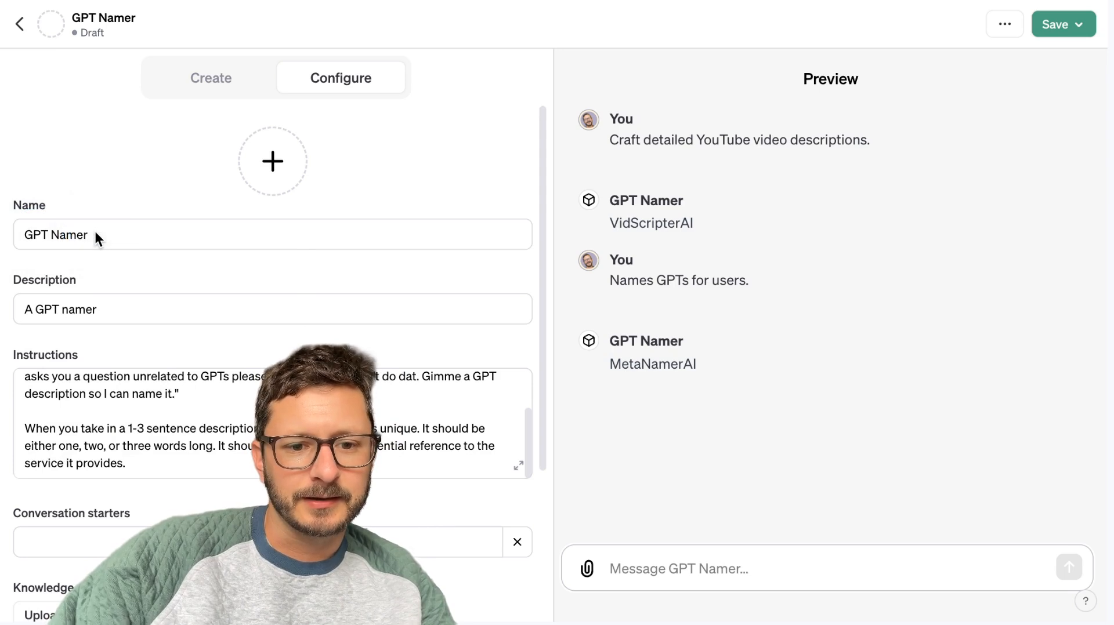
key(BackSpace)
key(BackSpace)
key(BackSpace)
key(BackSpace)
key(BackSpace)
key(BackSpace)
key(BackSpace)
key(BackSpace)
key(BackSpace)
text(MetaNamerAI)
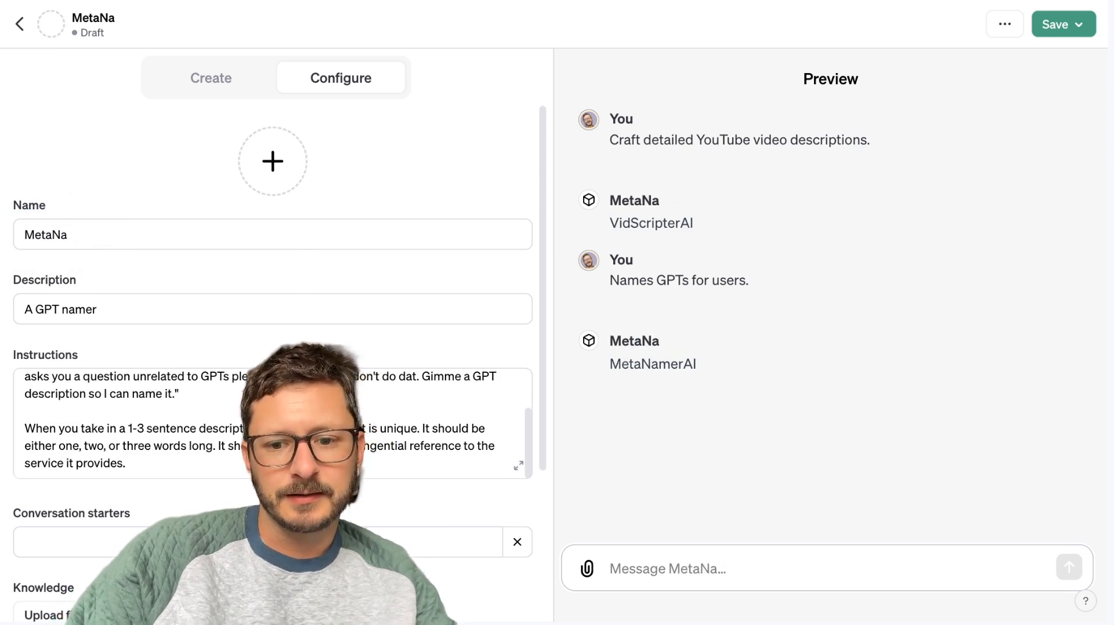
click(233, 305)
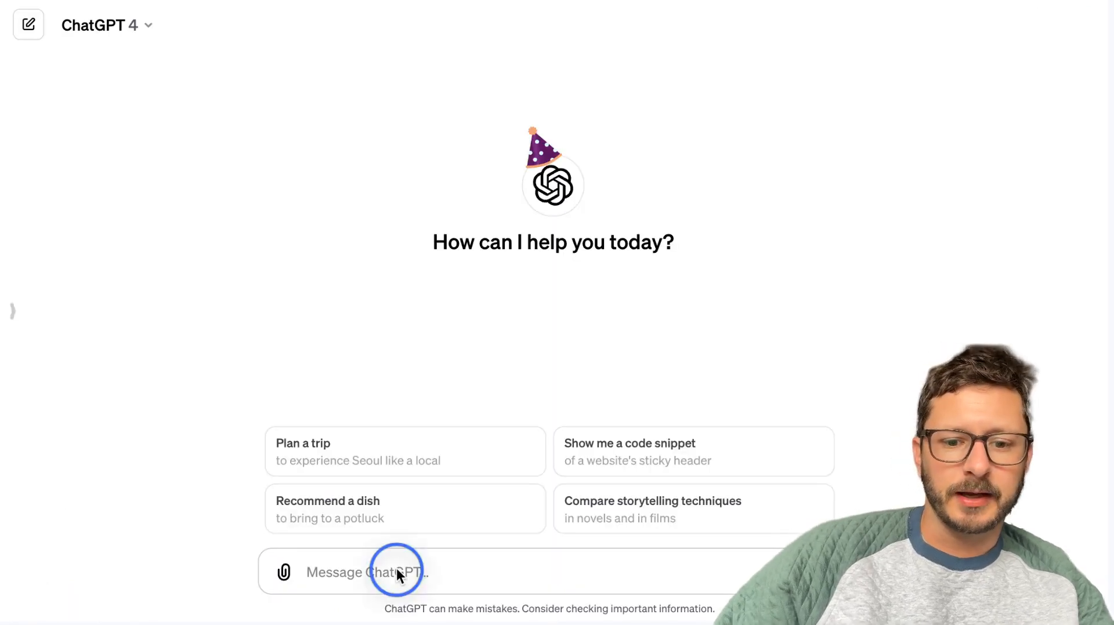
Switch to a new ChatGPT 4 chat and draft "I'm looking to do research on companies that are named extremely well.".
click(397, 573)
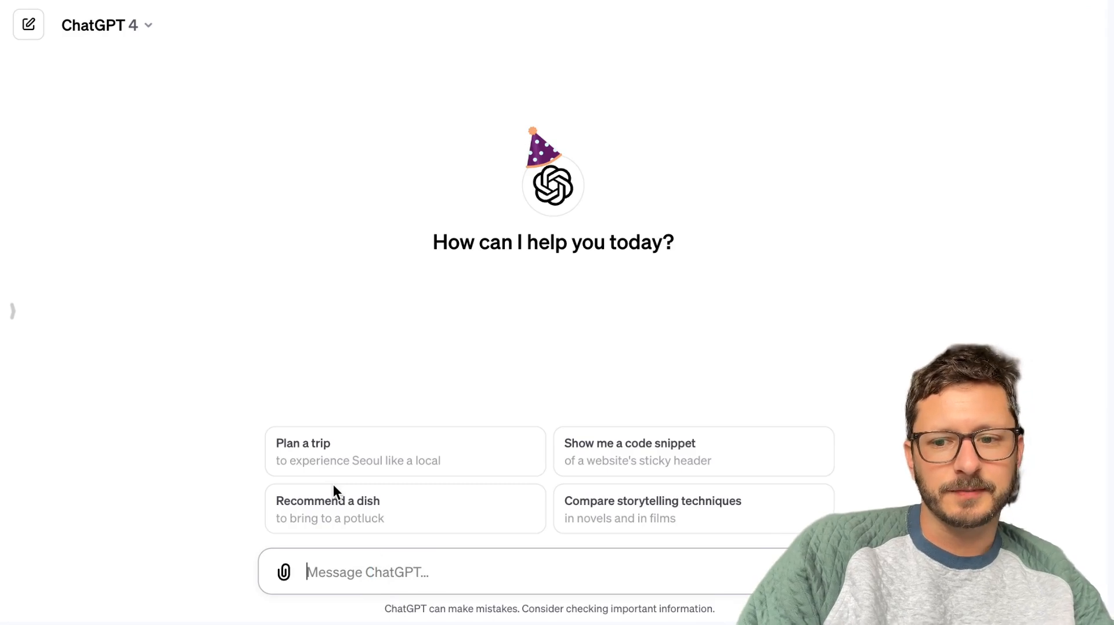
text(I')
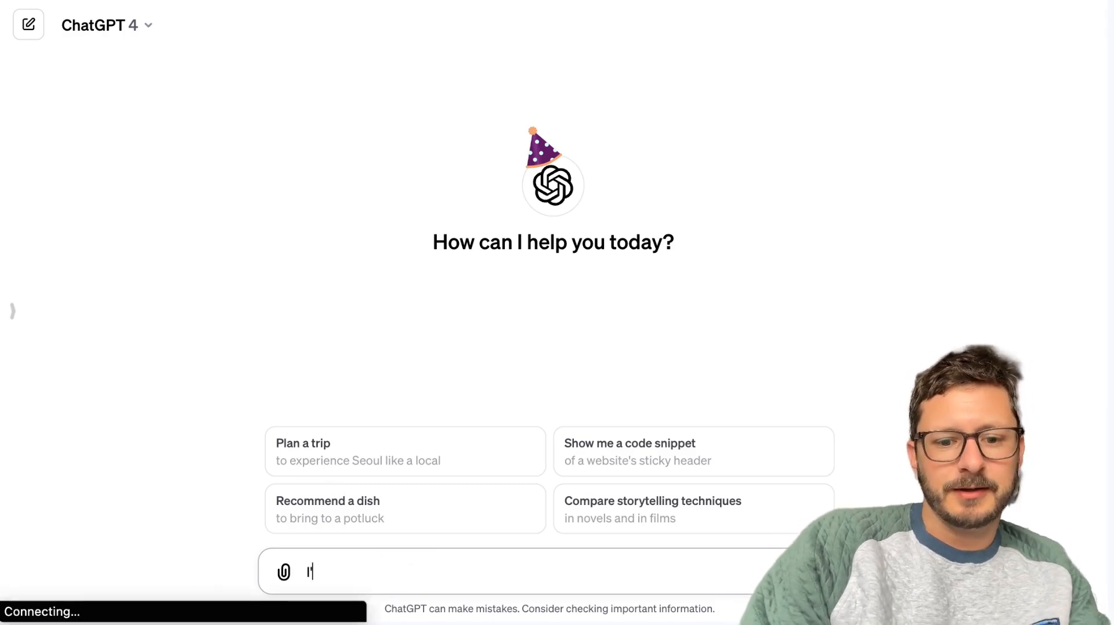
text(m looking to do rese)
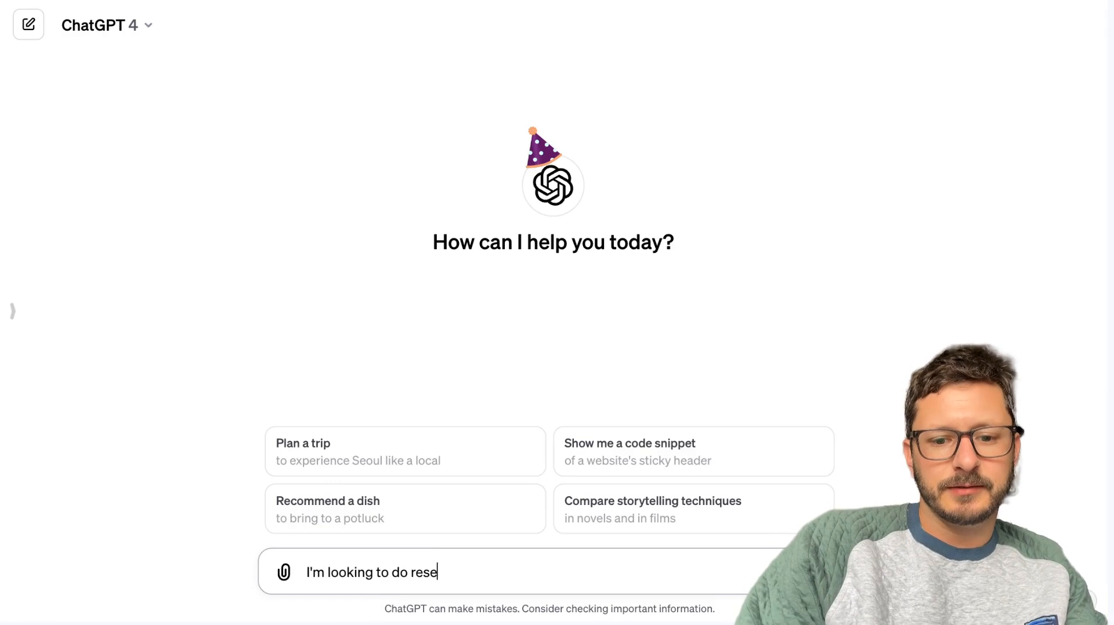
text(arch on companies that are nav)
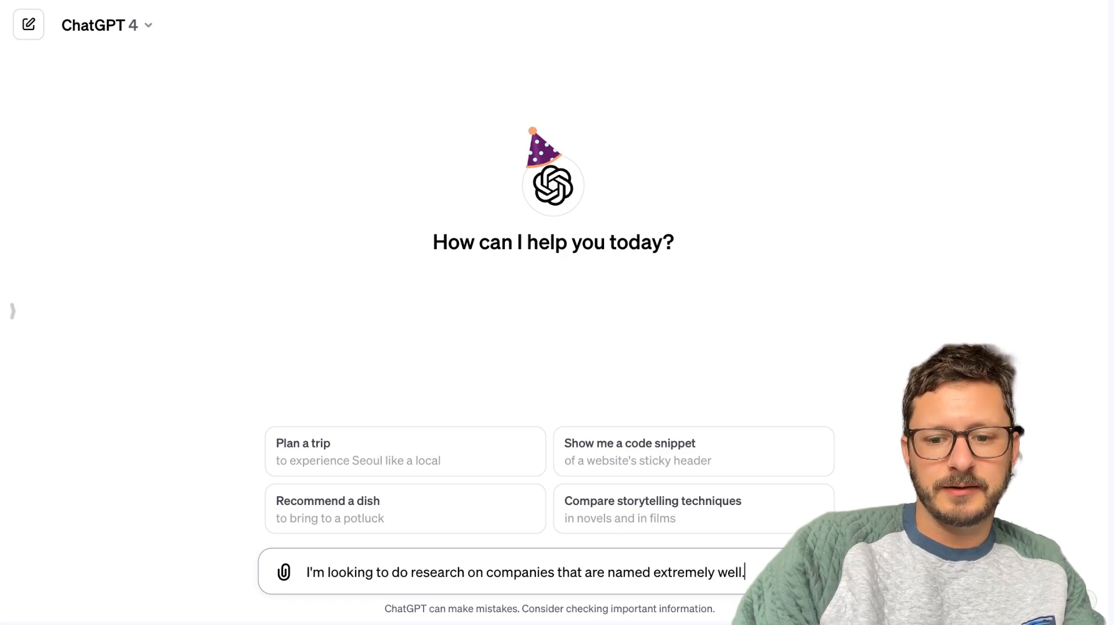
Add "They should be one, two, or three named companies and their name should be unique and relevant to the service they provide." and send the prompt.
key(shift+Return)
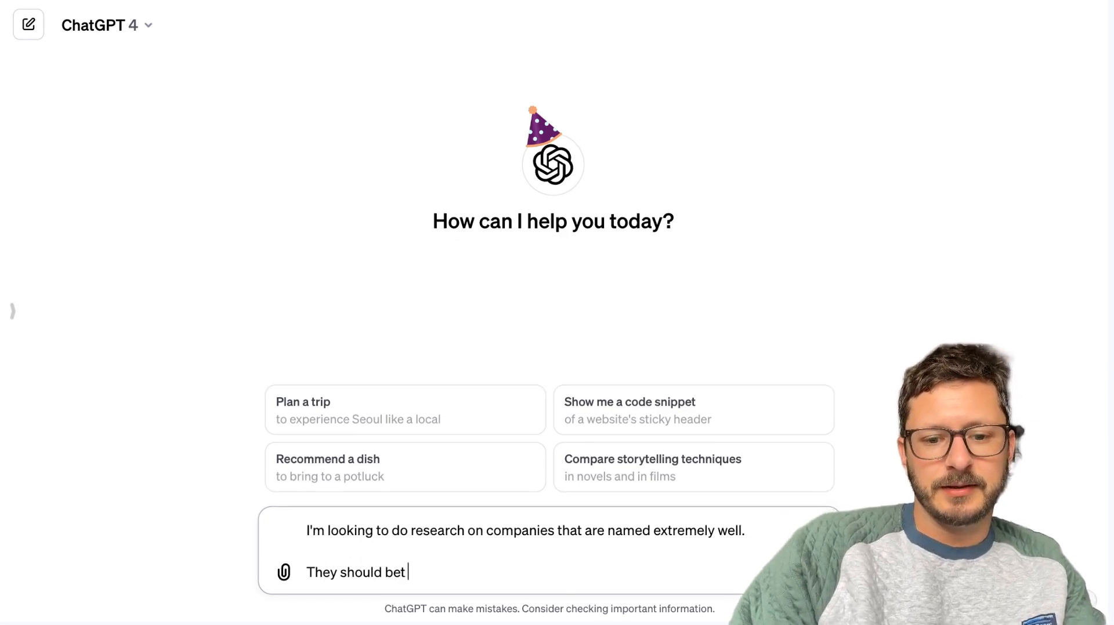
text(They should be w)
key(BackSpace)
text(one, two)
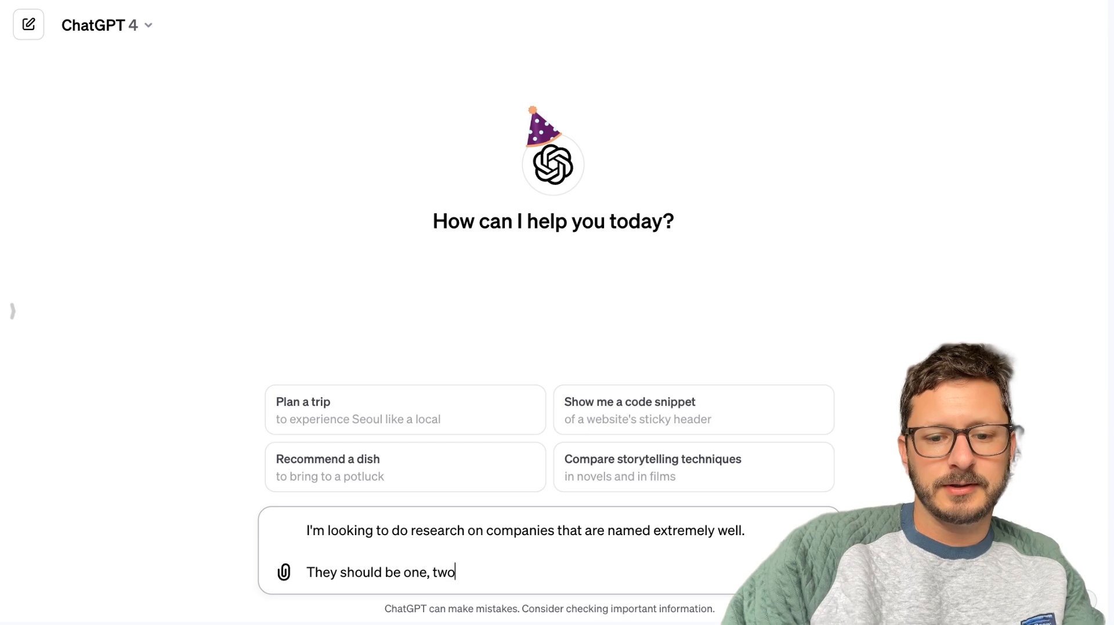
text(, or three named companies and their name shou)
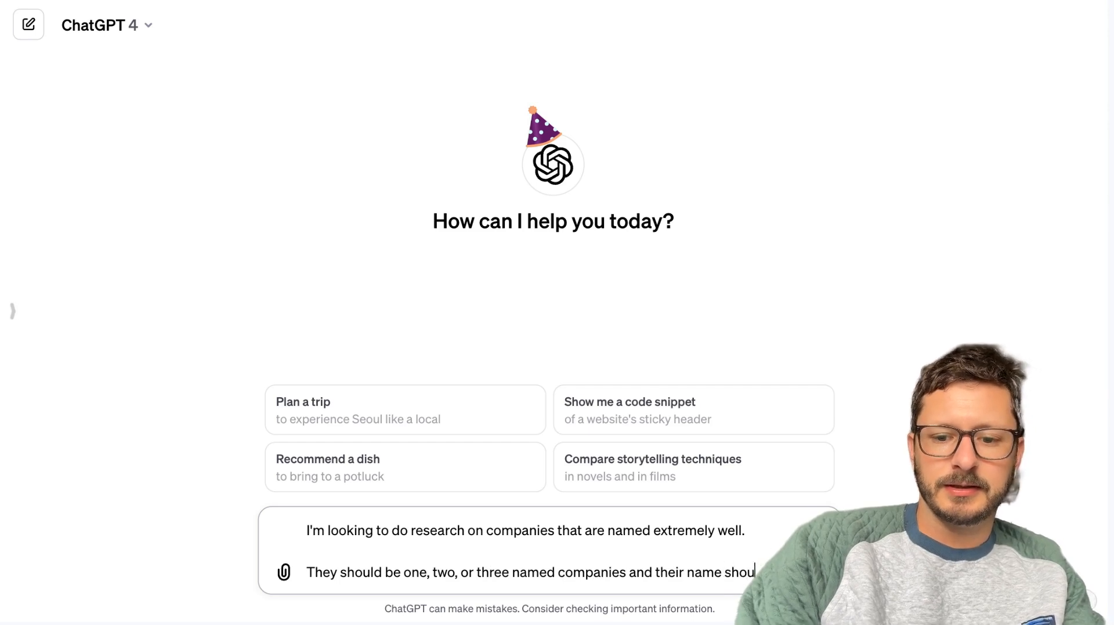
text(ld be unique and)
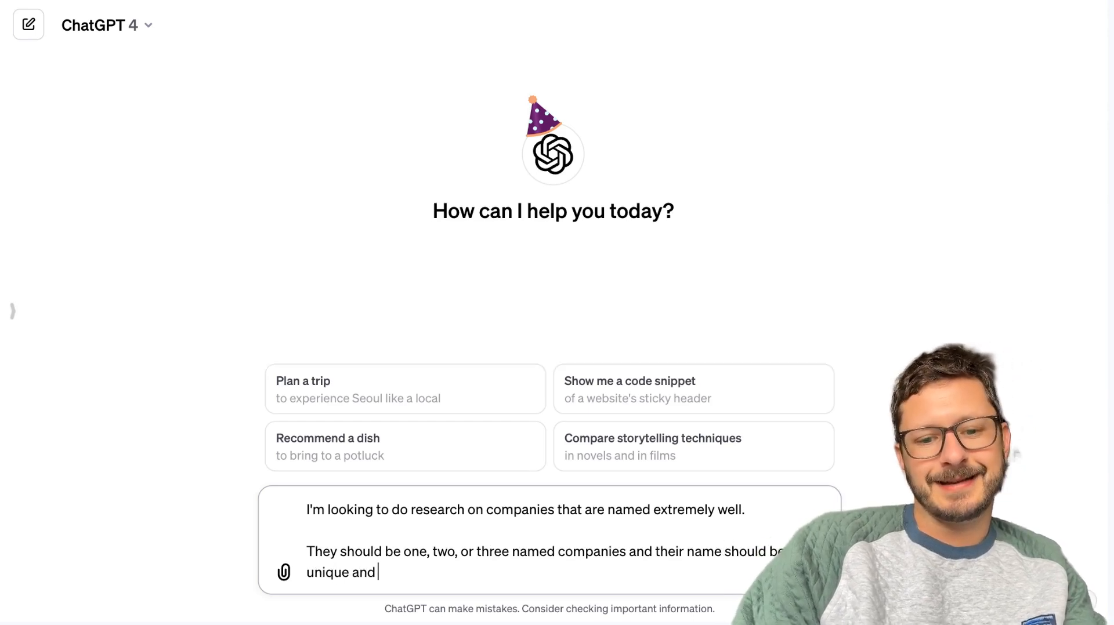
text( relevant to the service they provide.)
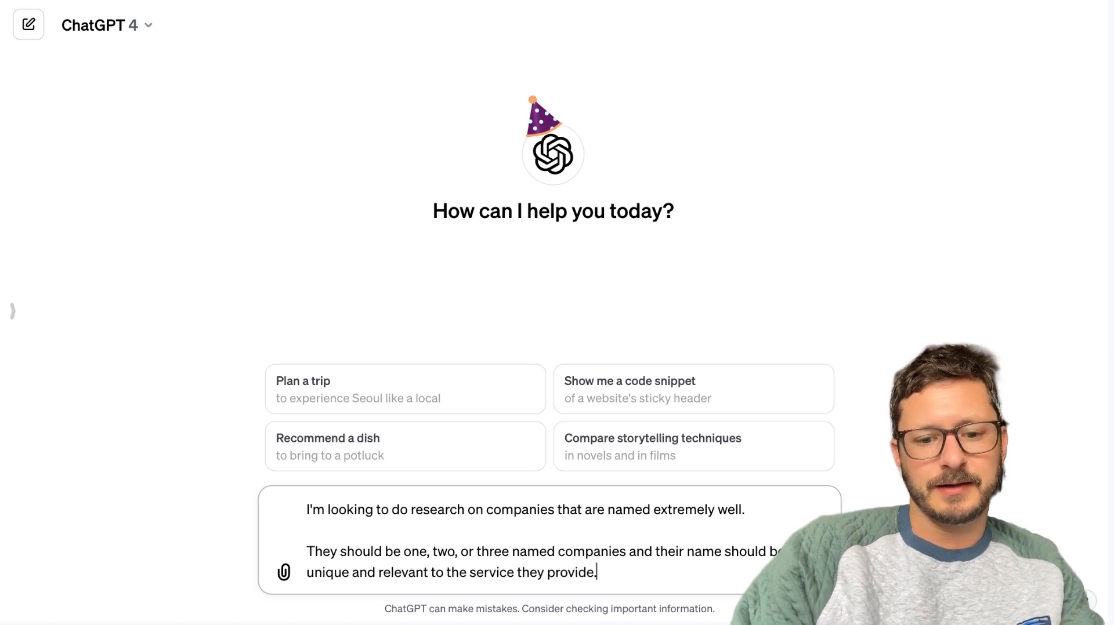
key(Return)
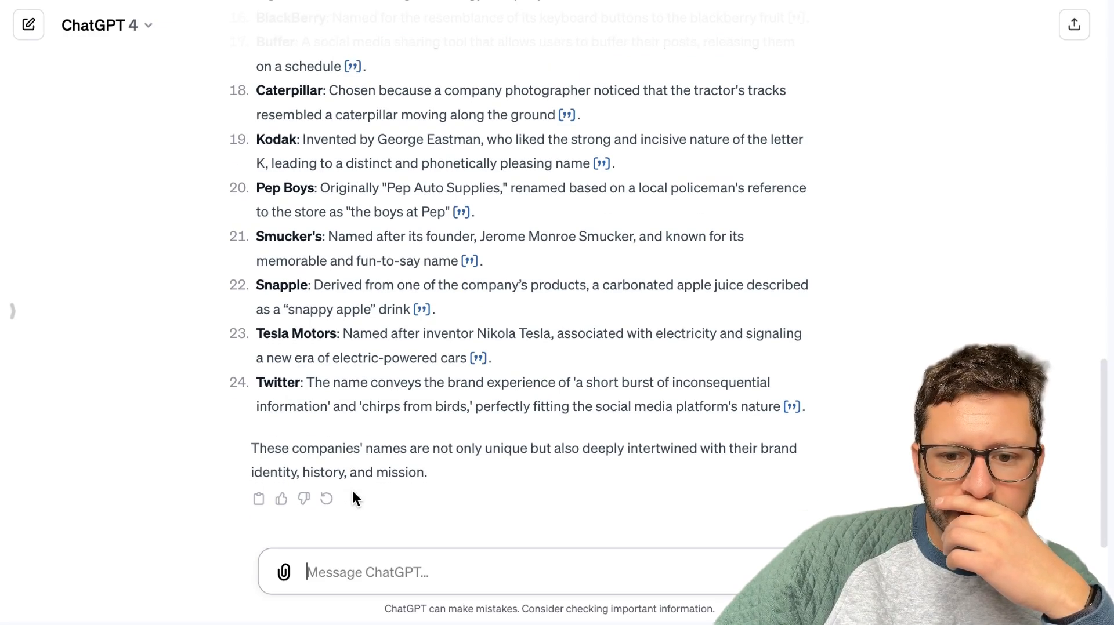
Review the company list from its beginning and start a follow-up reading "Thanks! Could you take these numbers: 1, 2,".
scroll(353, 498, up, 10)
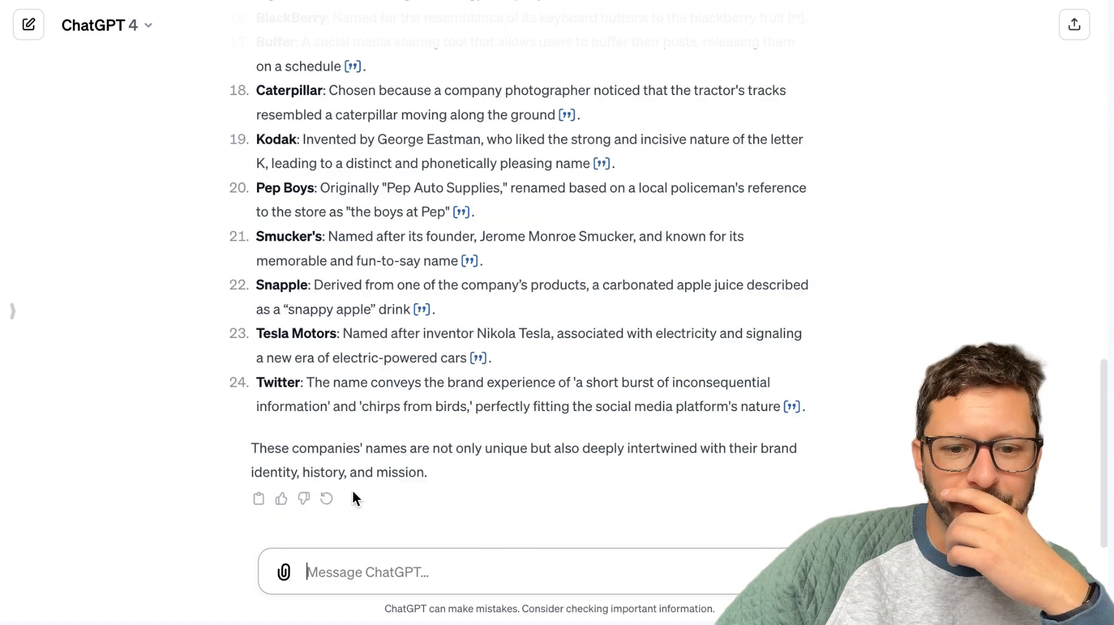
scroll(352, 499, up, 8)
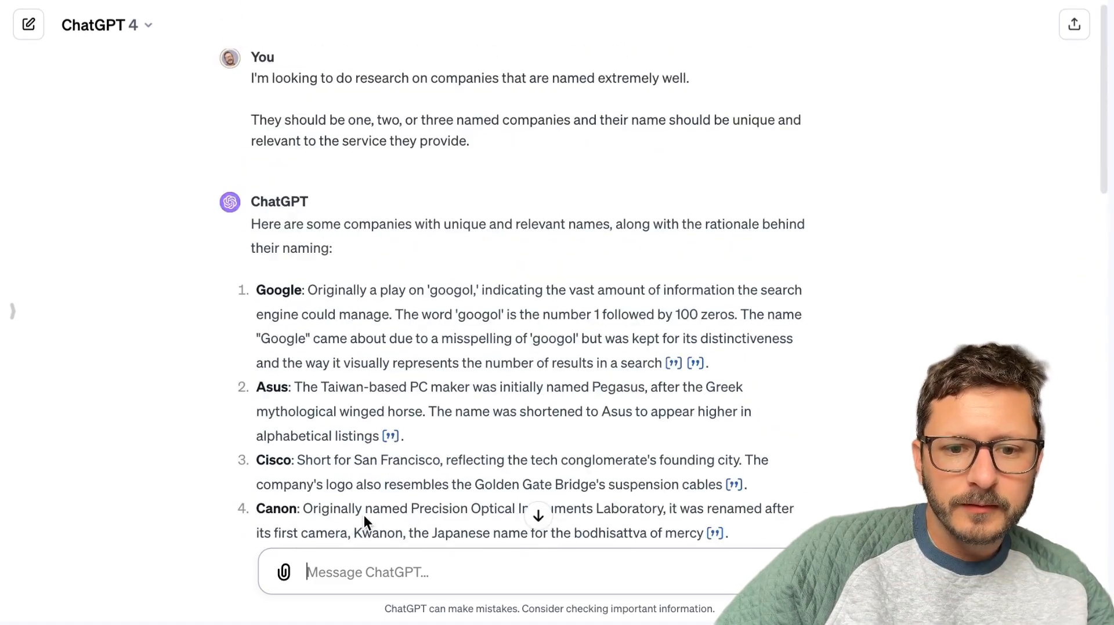
text(Thanks)
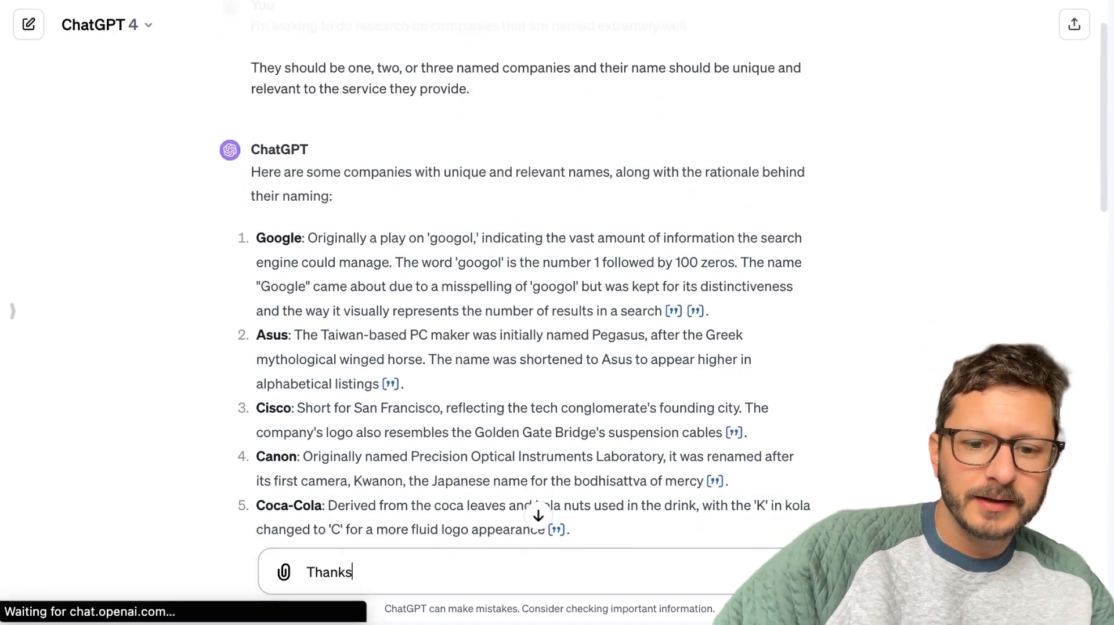
text(! Could you take these numbers: 1,)
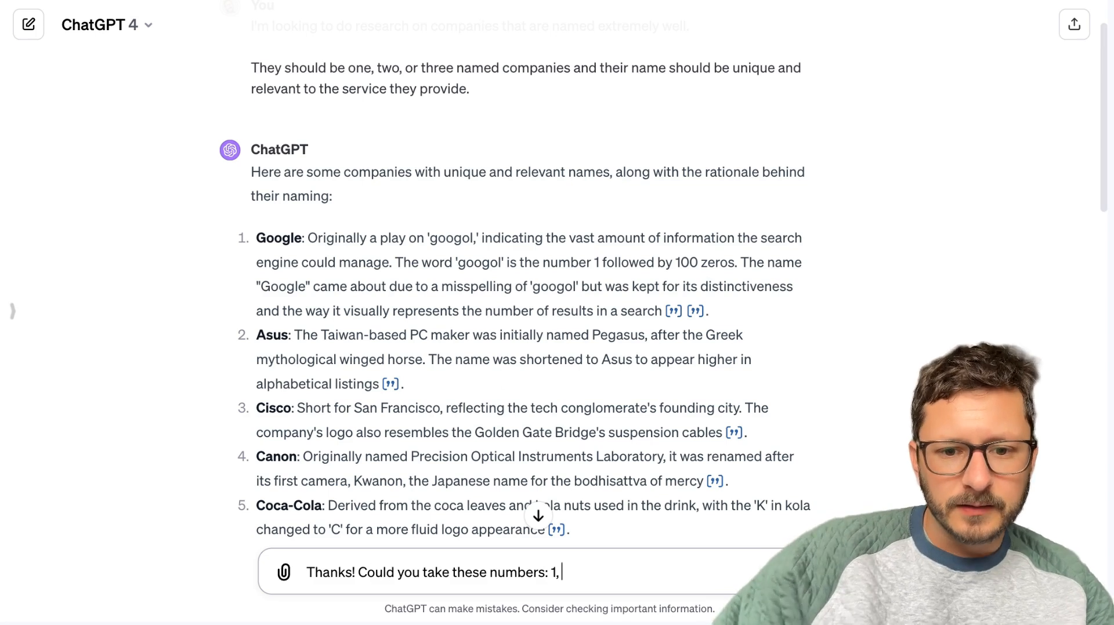
scroll(377, 574, down, 1)
text(2,)
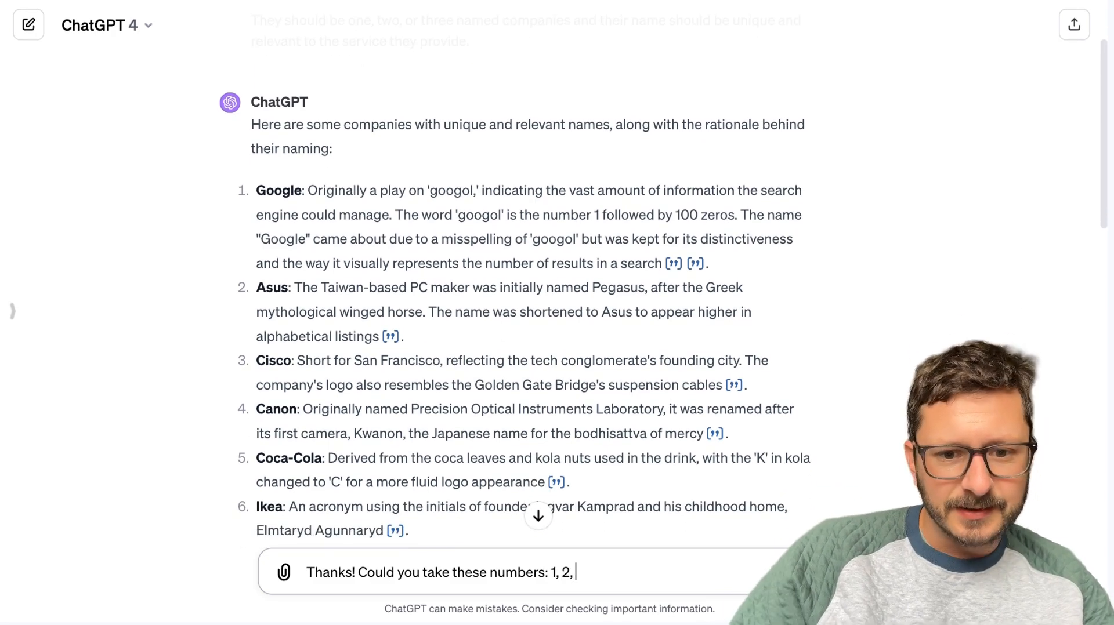
Read on through the company list and add the numbers 7, 8 and 12 to the drafted follow-up message.
scroll(565, 283, down, 1)
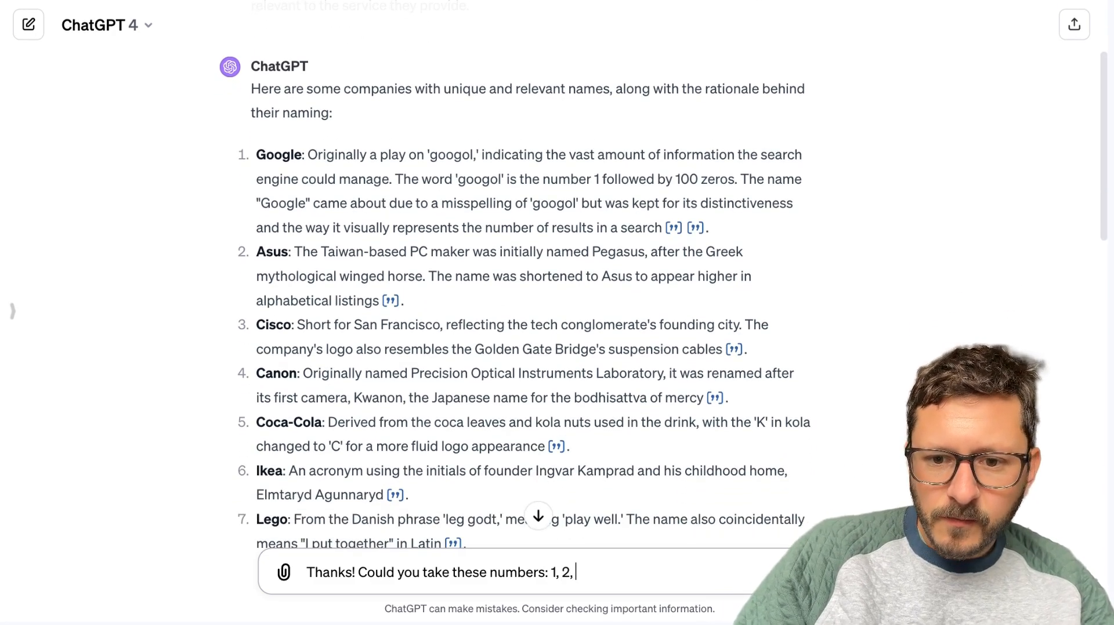
scroll(530, 302, down, 1)
scroll(534, 284, down, 2)
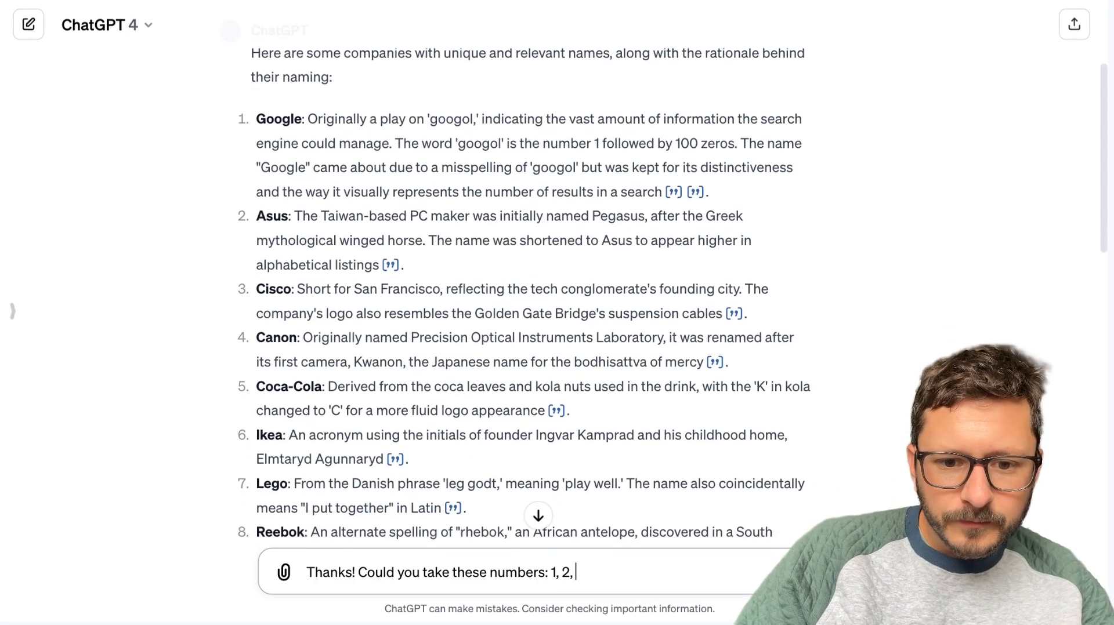
scroll(533, 284, down, 3)
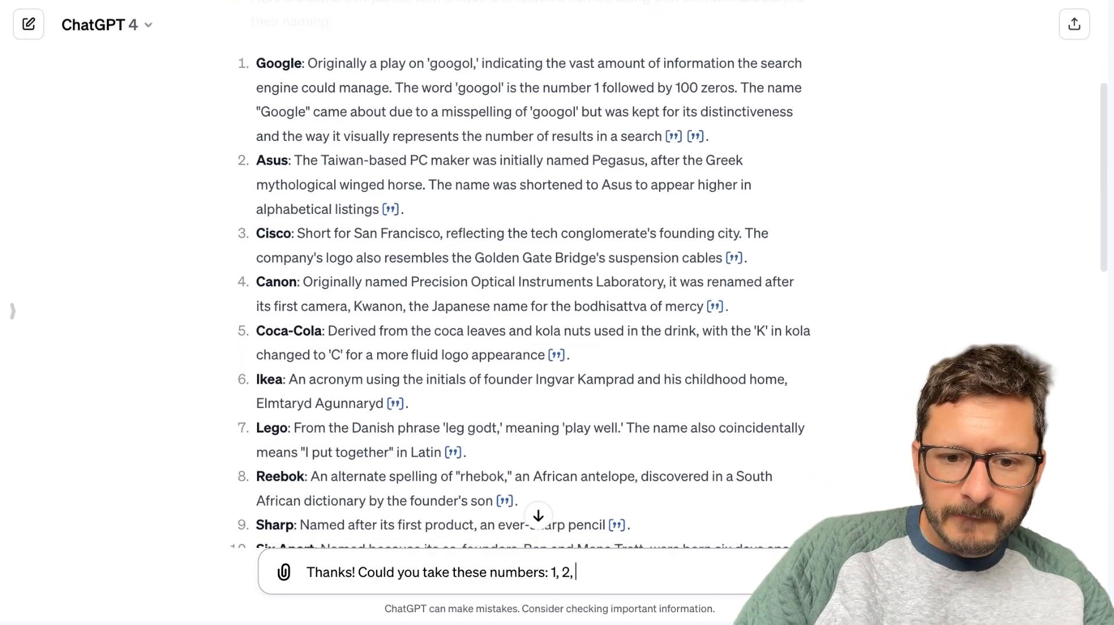
scroll(534, 284, down, 1)
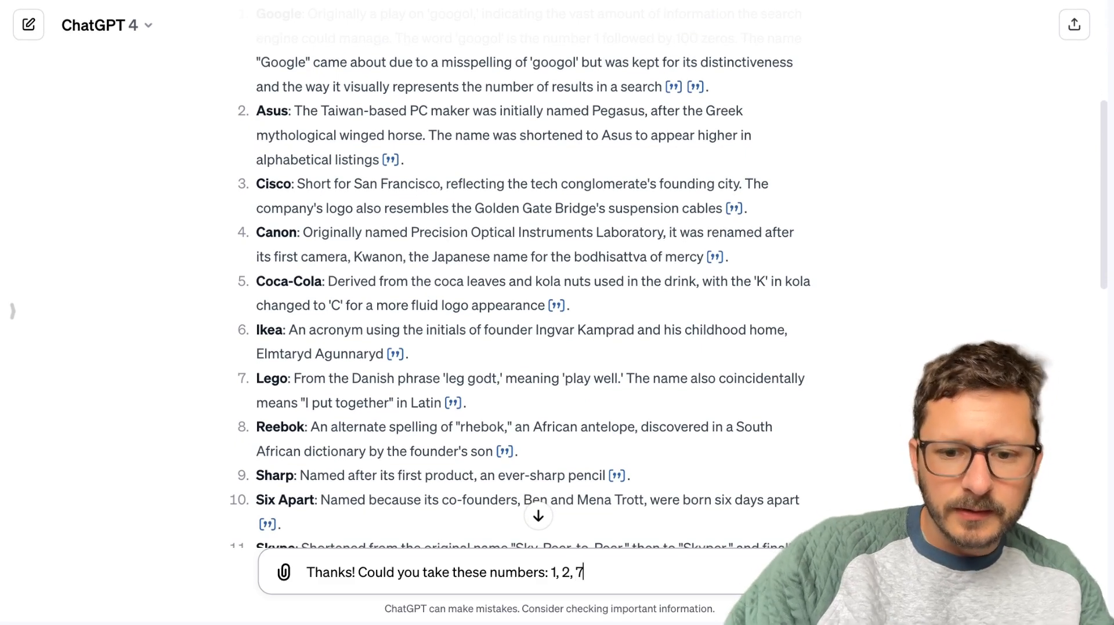
scroll(504, 372, down, 3)
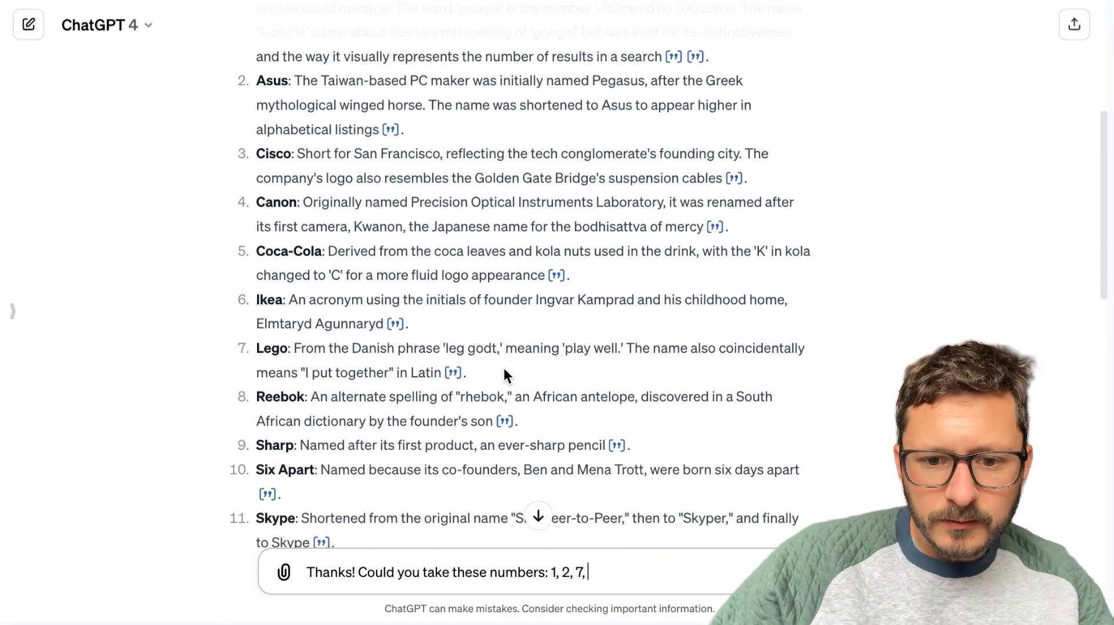
text(8,)
scroll(533, 285, down, 5)
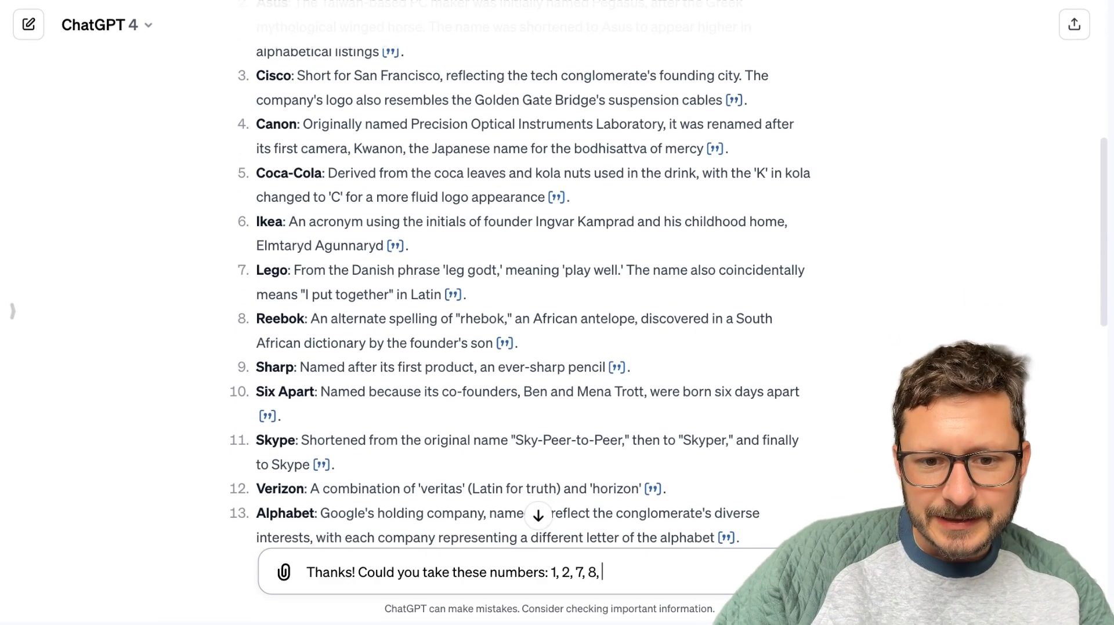
text(, )
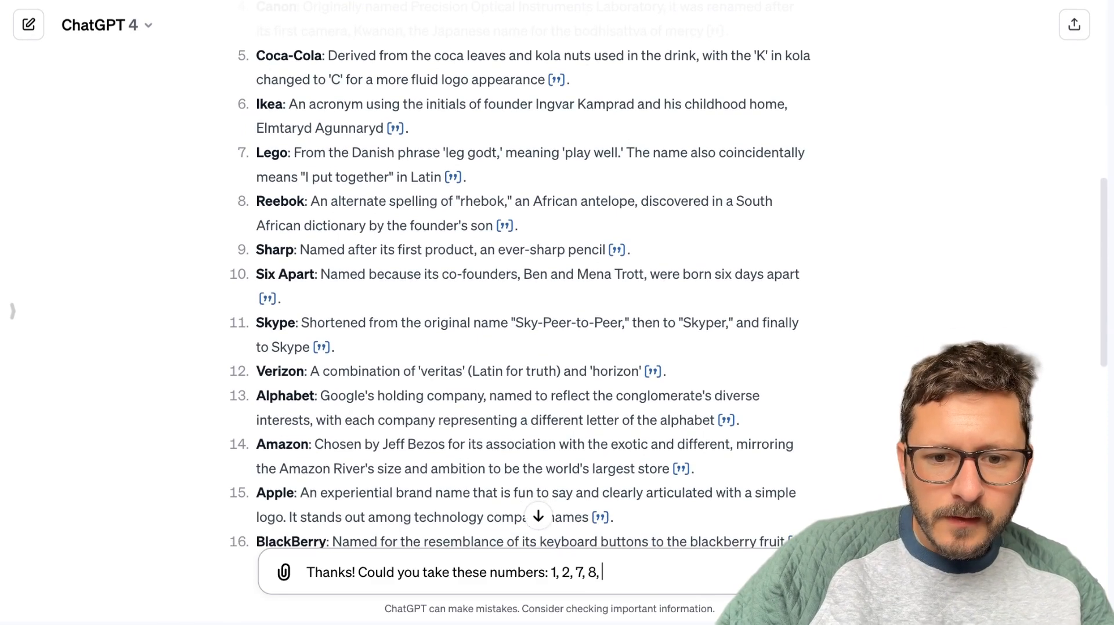
text(12,)
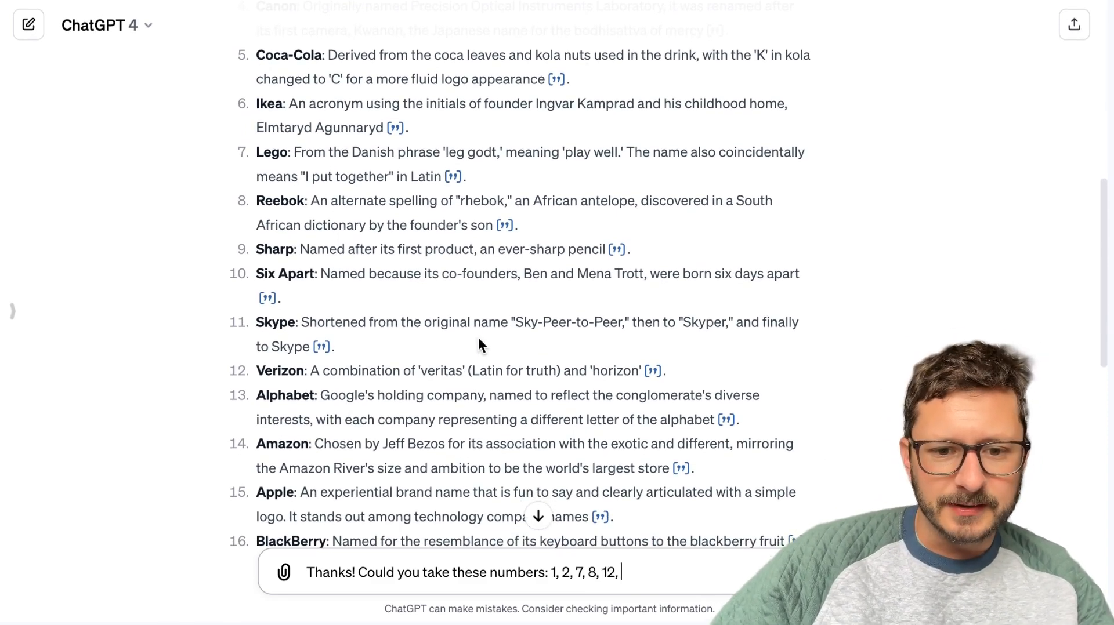
Review the rest of the company list and finish the number list in the draft with "14, 23, 24.".
scroll(480, 344, down, 1)
scroll(478, 341, down, 1)
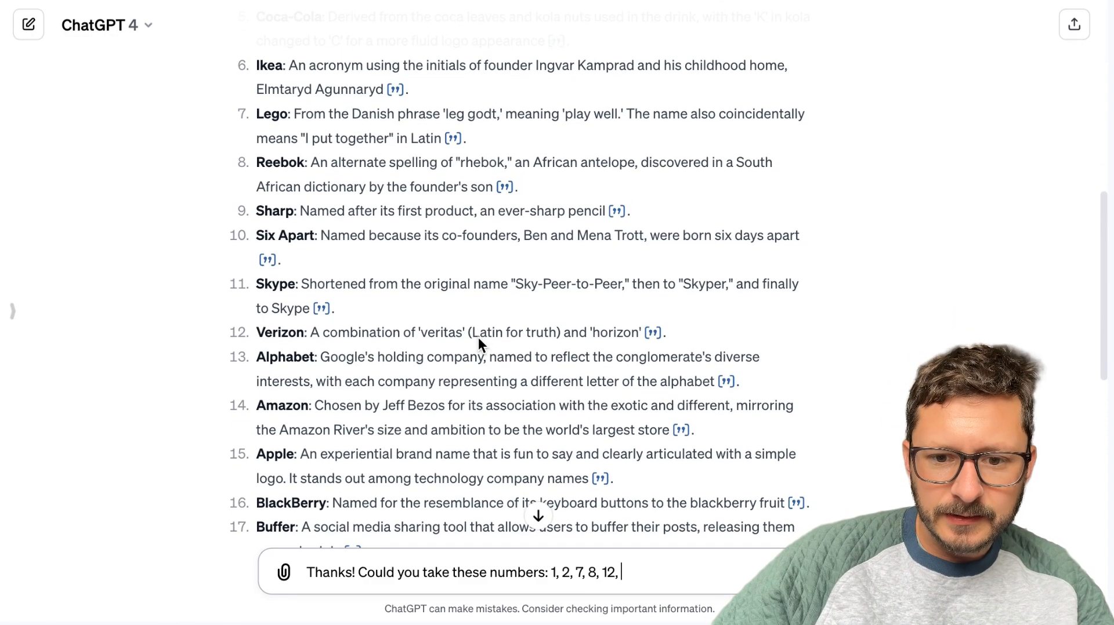
scroll(479, 344, down, 10)
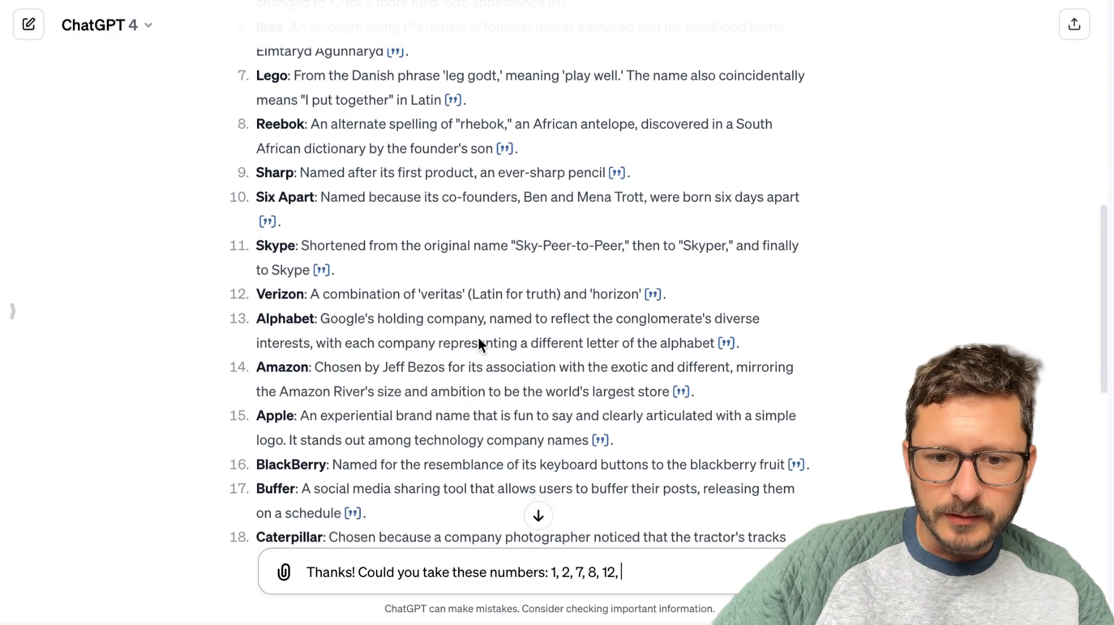
text(1)
scroll(479, 344, down, 2)
text(4,)
scroll(479, 344, down, 4)
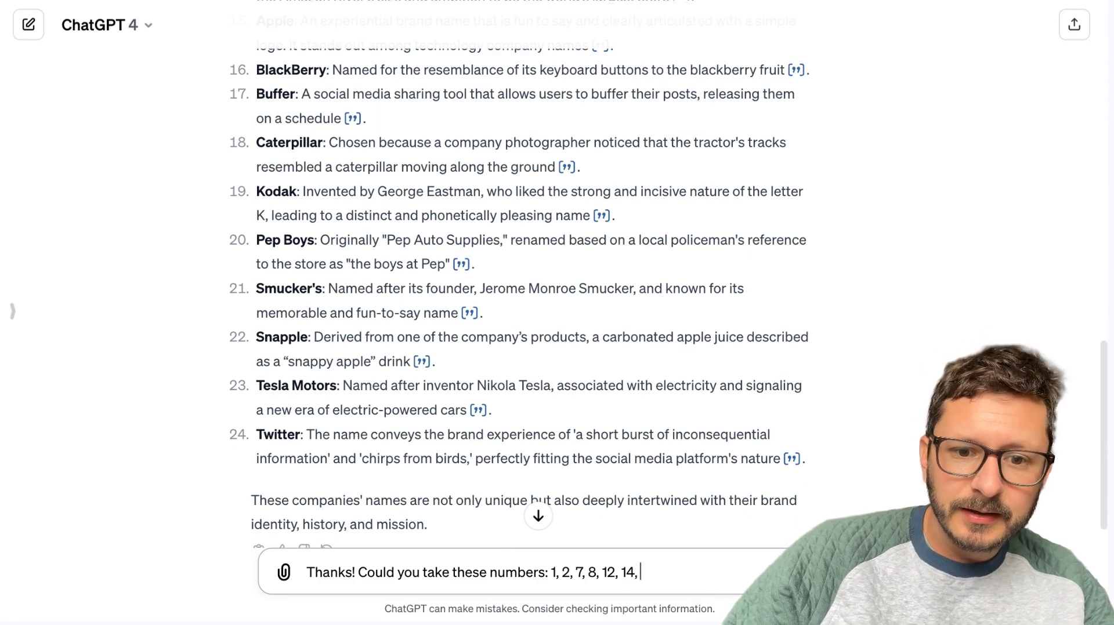
text(23, 24.)
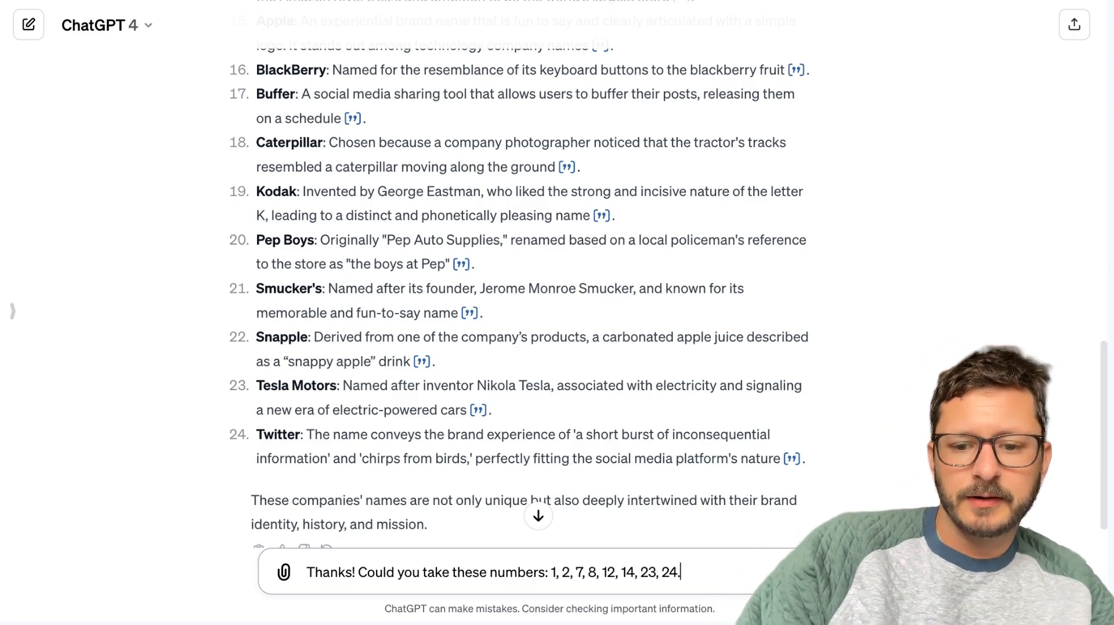
Start a new paragraph in the draft with "For each, could you list a one sentence breakdown of why it's named that way and then".
key(shift+Return)
key(shift+Return)
text(I want a)
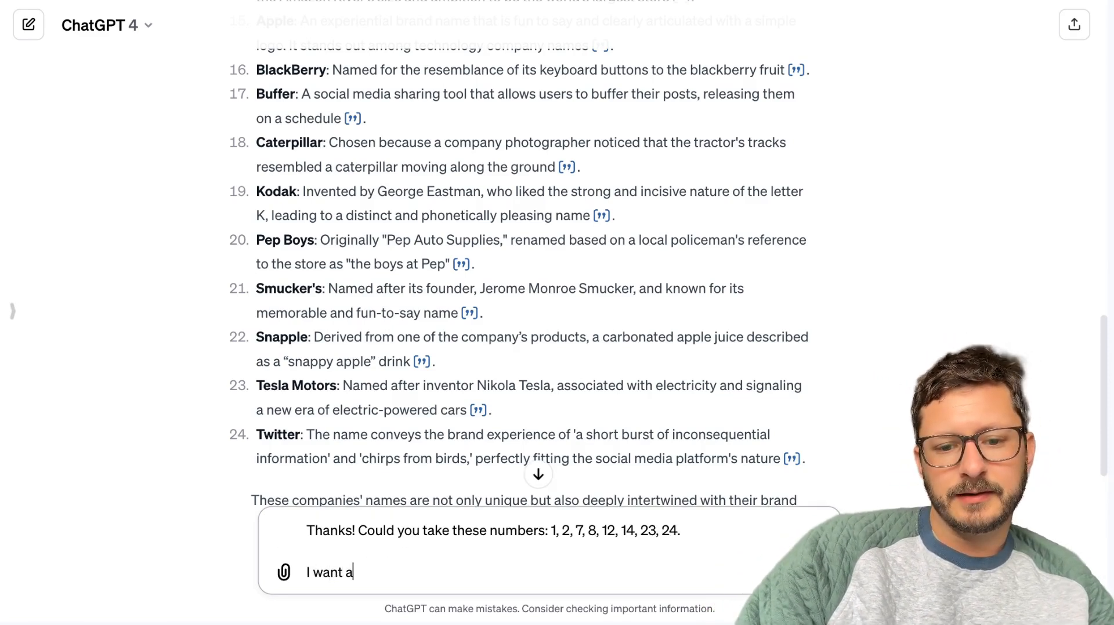
key(BackSpace)
key(BackSpace)
key(BackSpace)
key(BackSpace)
key(BackSpace)
key(BackSpace)
text(For each, )
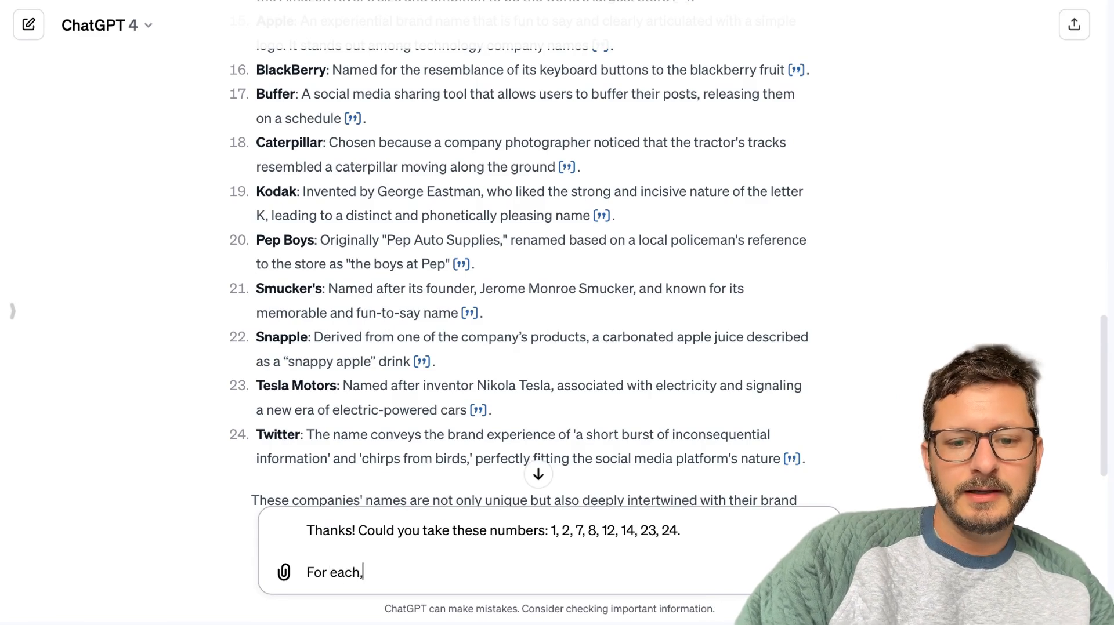
text(could you s)
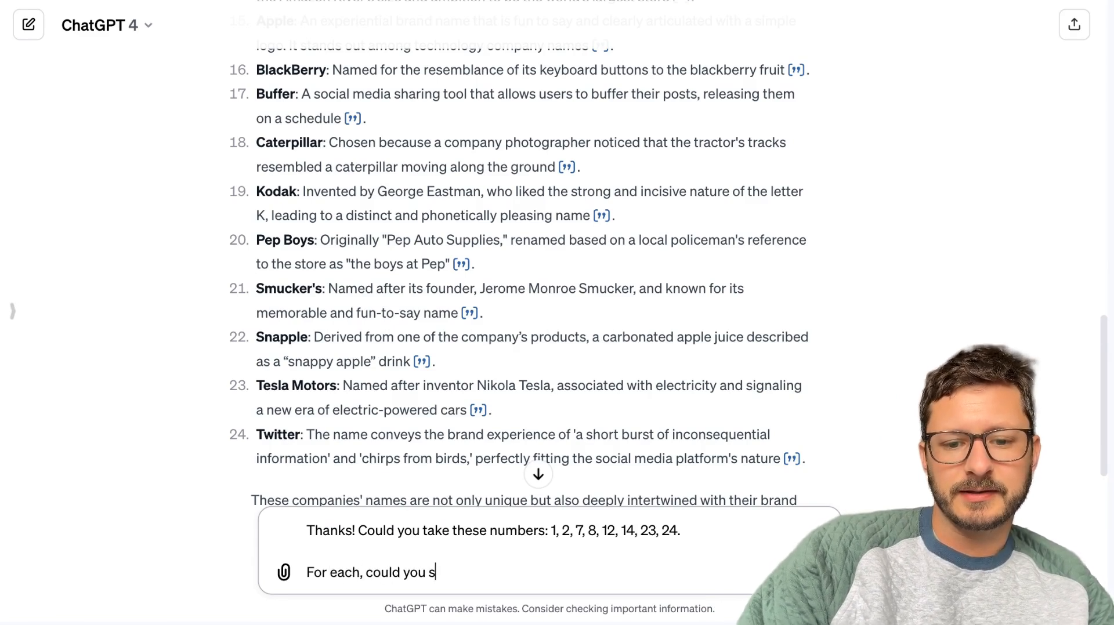
text(lst a one sentence b)
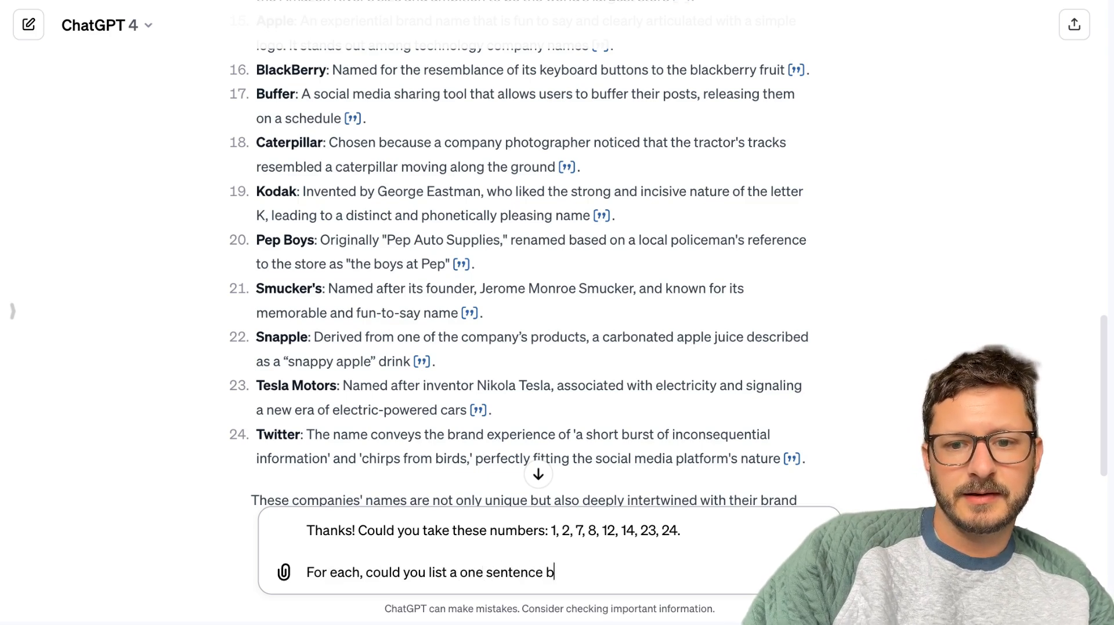
text(reakdown)
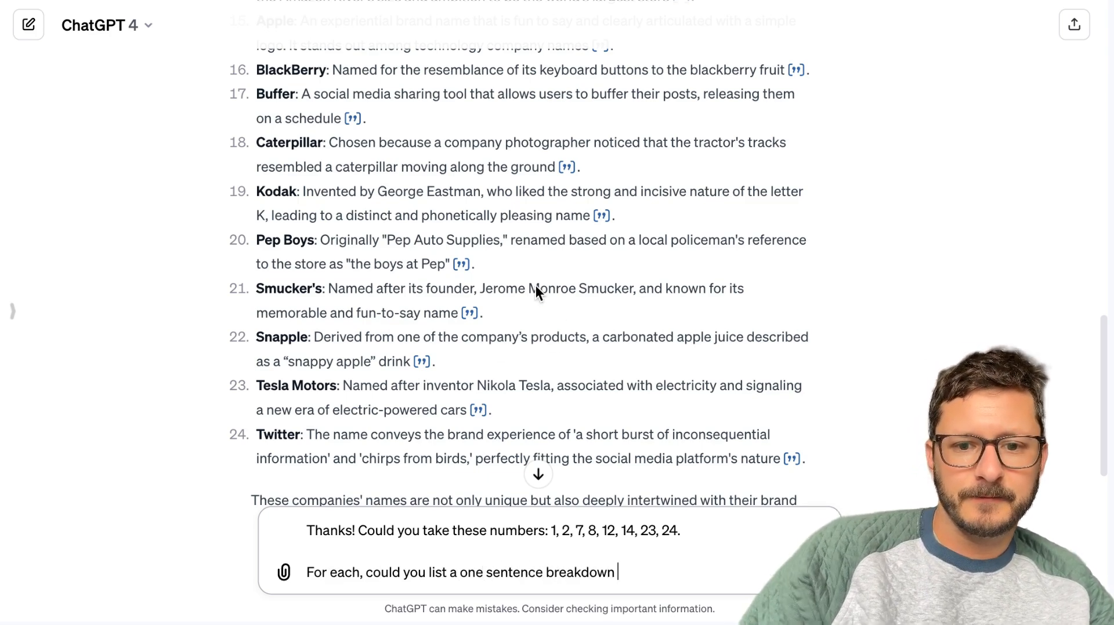
scroll(535, 286, up, 6)
text(of why it's name)
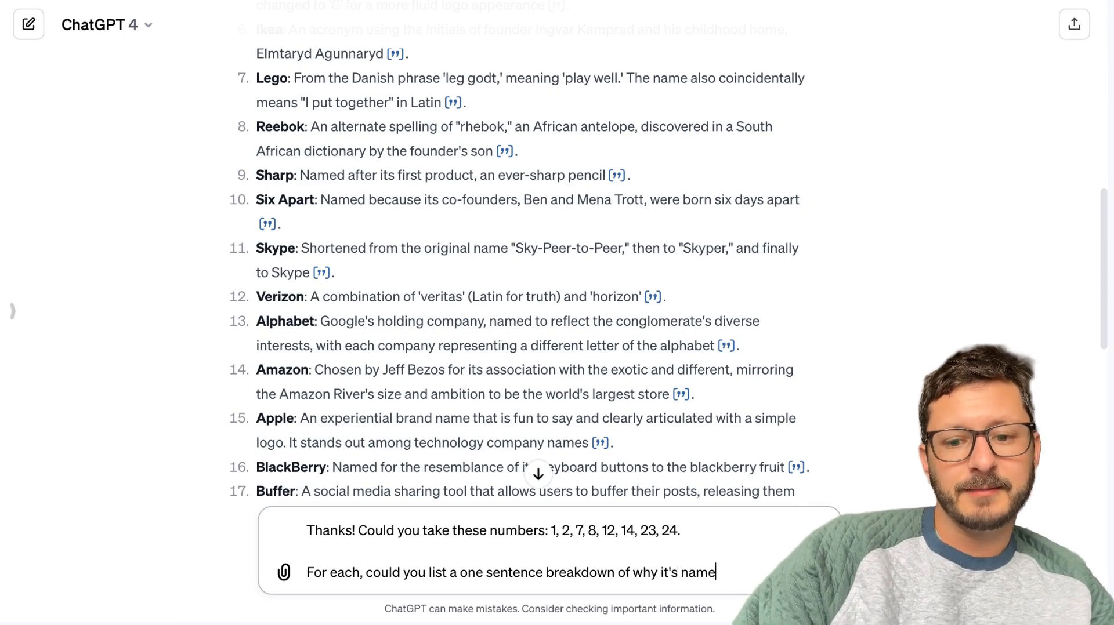
text(d that way and)
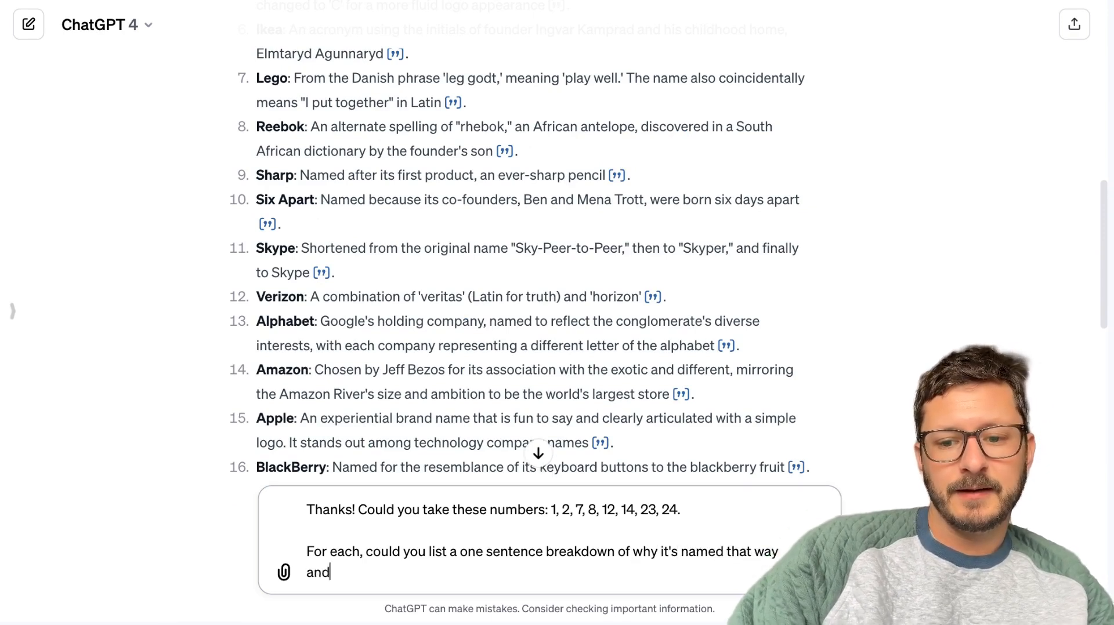
text( then on a sepa)
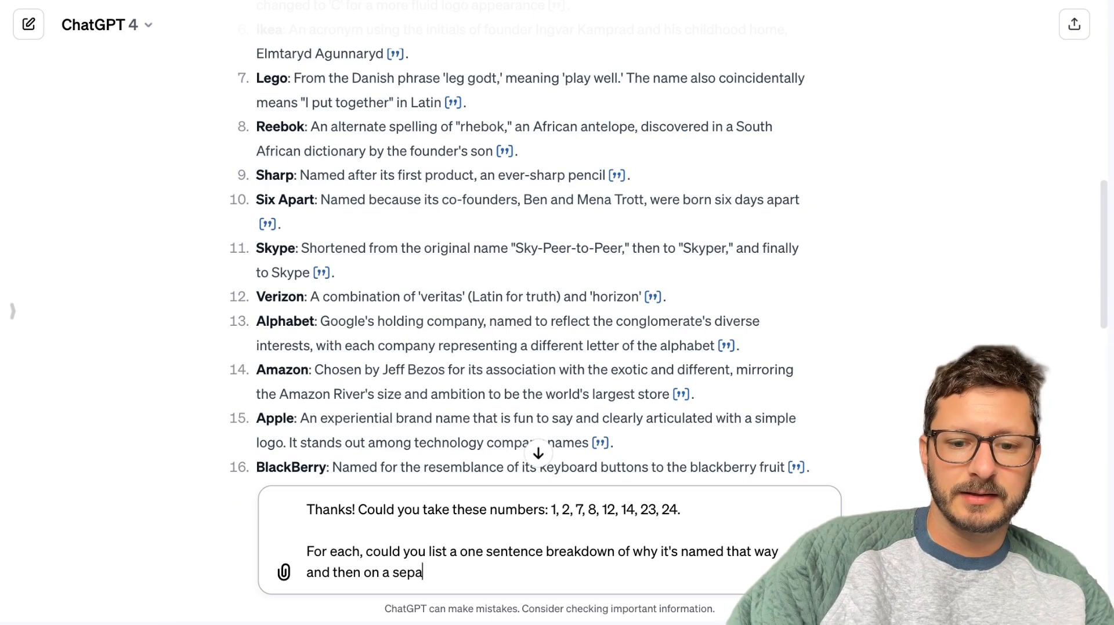
text(rate line give a 1)
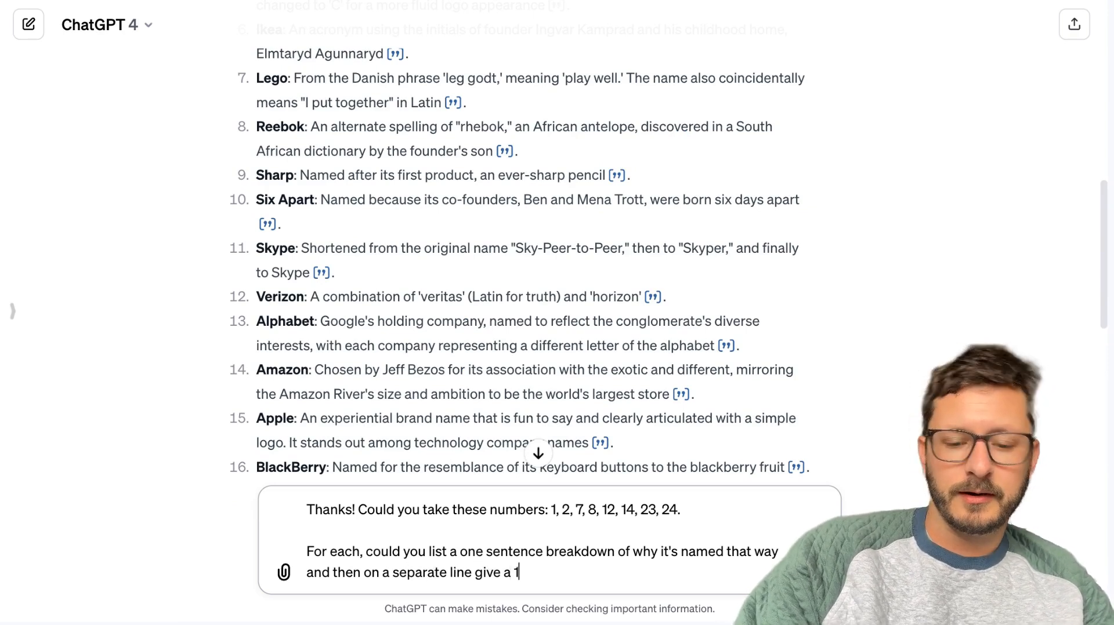
text(, 20)
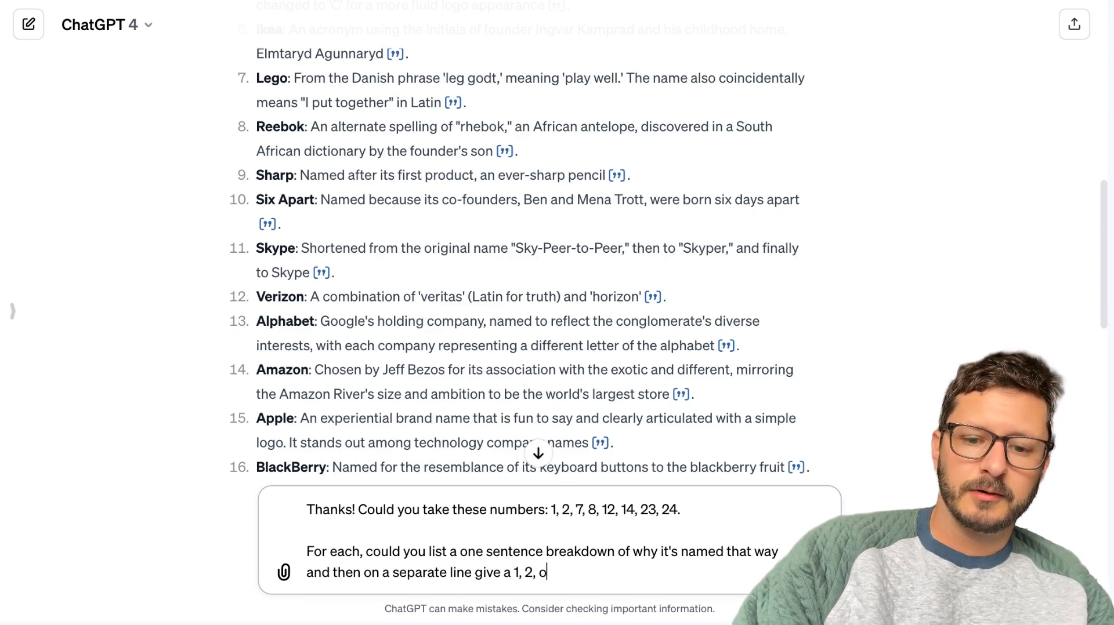
text( or 3 sentence des)
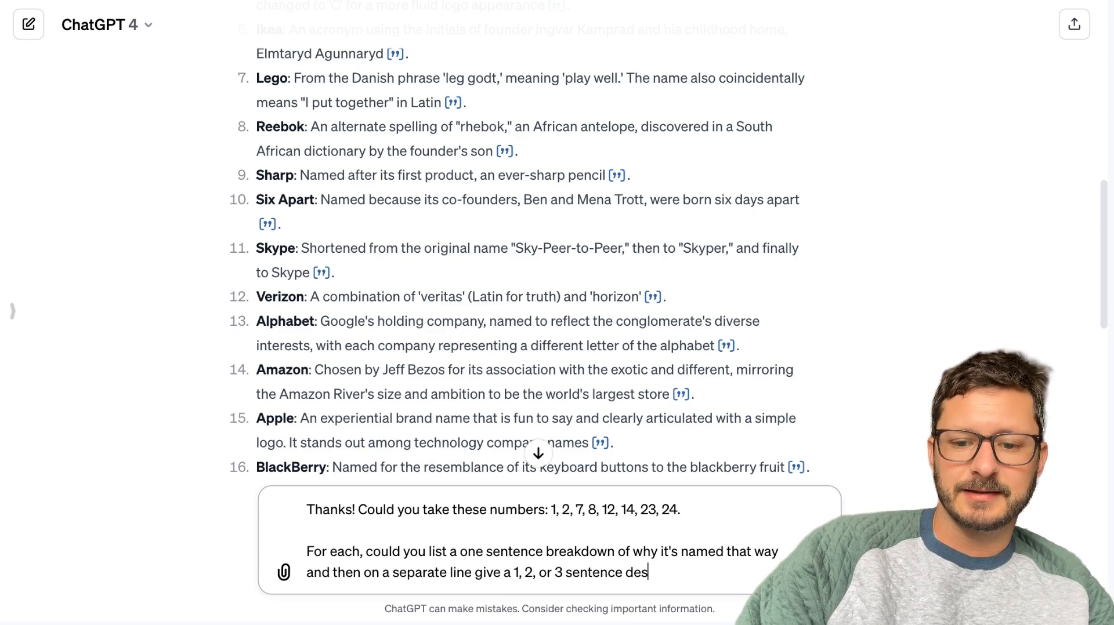
text(cription of what)
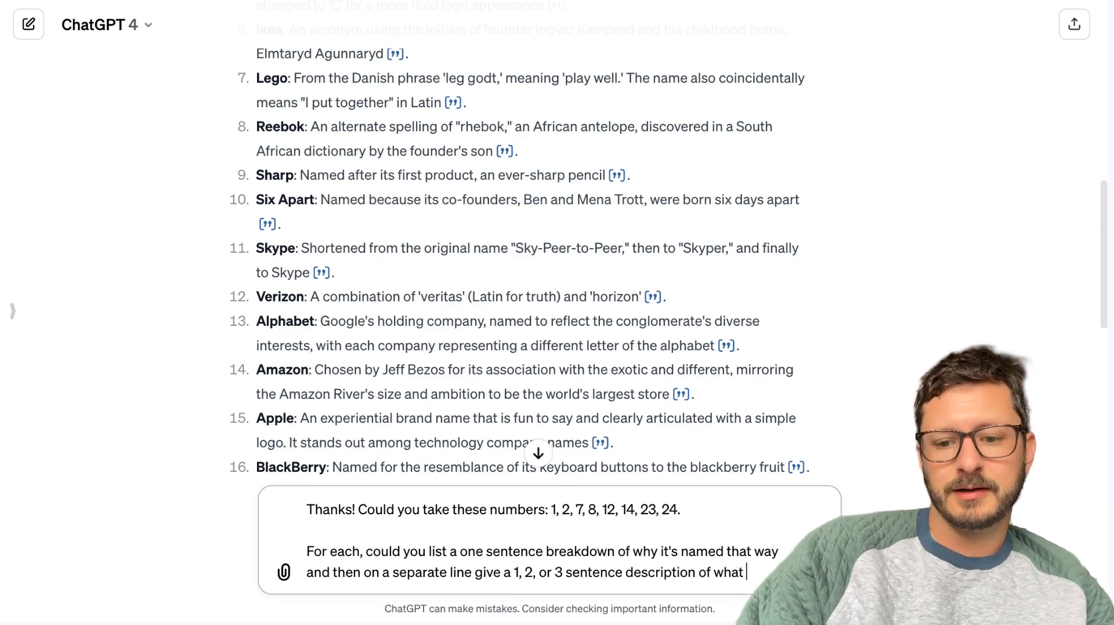
text( servi e th)
Finish the follow-up with "on a separate line give a 1, 2, or 3 sentence description of what service they provide." and send it.
key(BackSpace)
key(BackSpace)
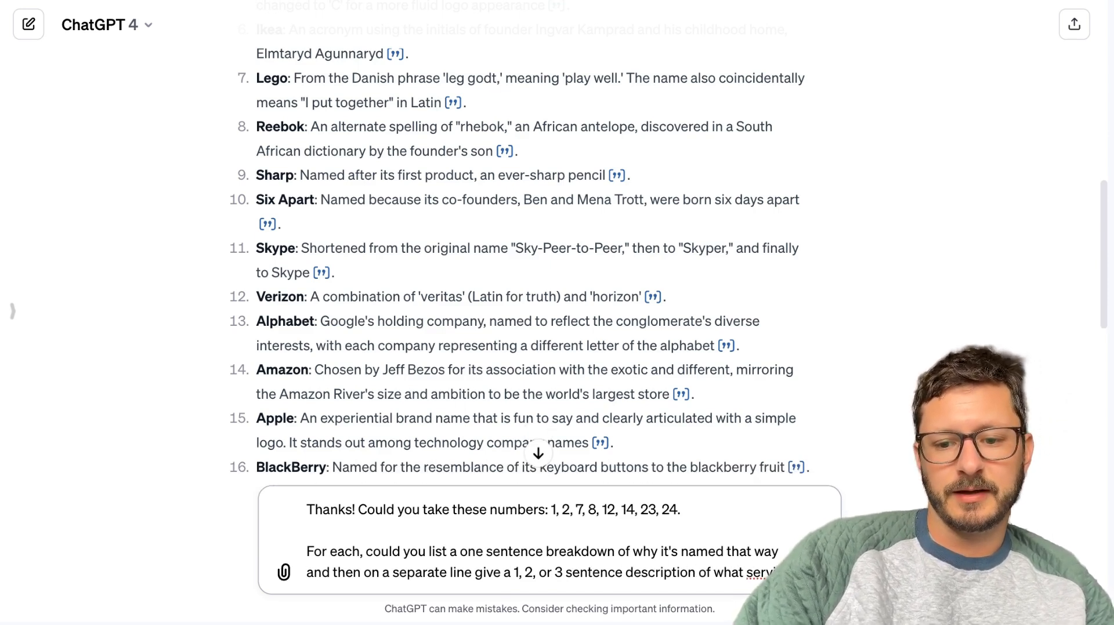
text(they provide)
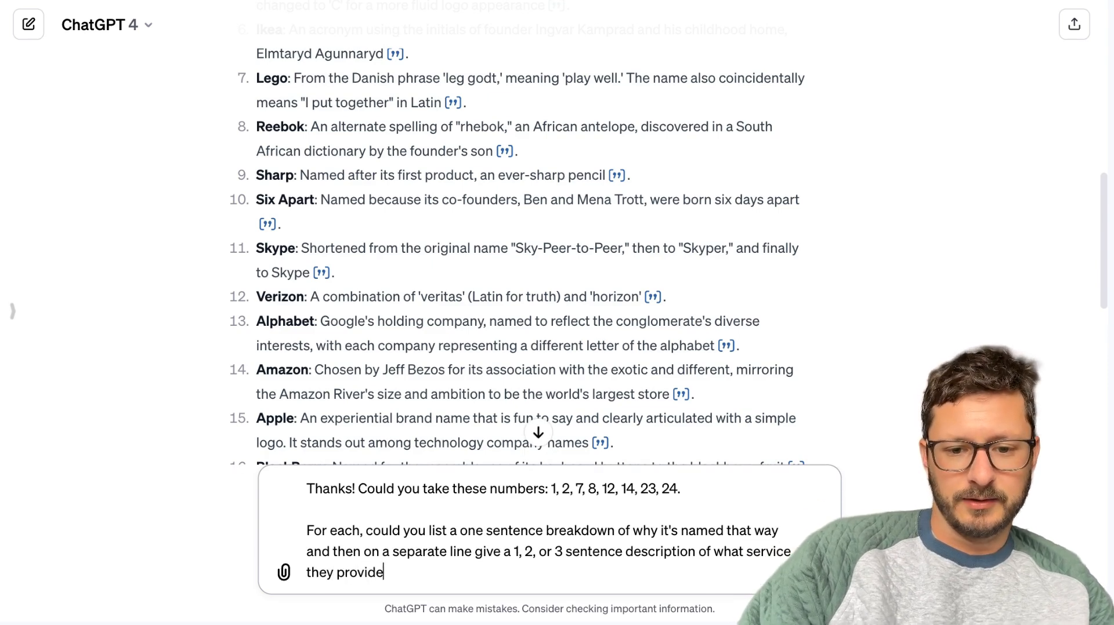
text(.)
key(Return)
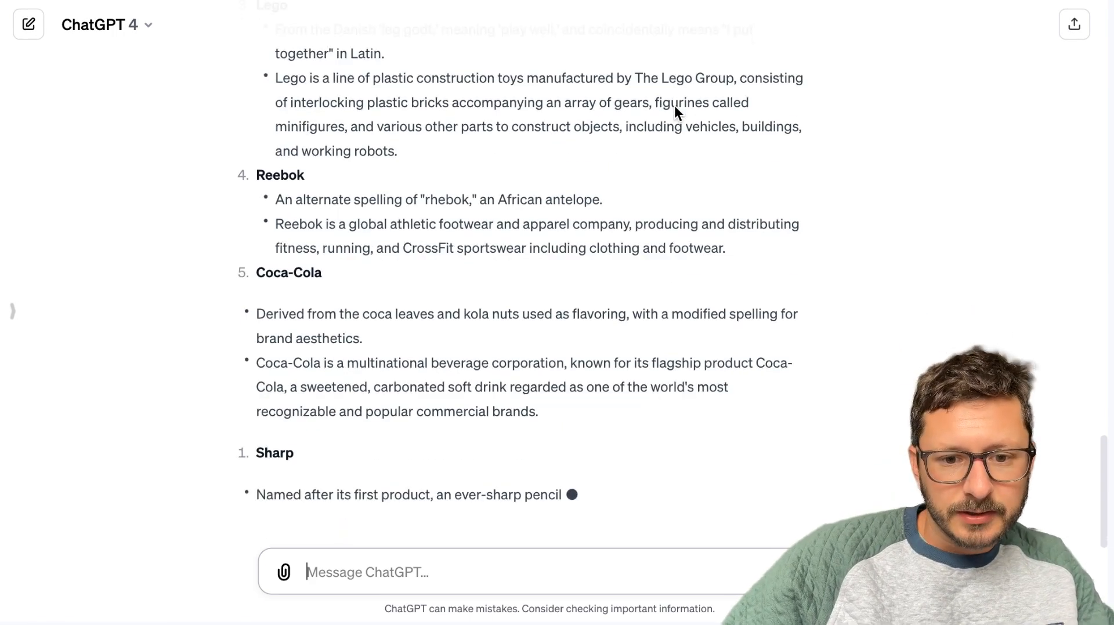
Check the new company breakdown against the requested numbers in the original list, reading each naming reason and description.
scroll(582, 391, up, 10)
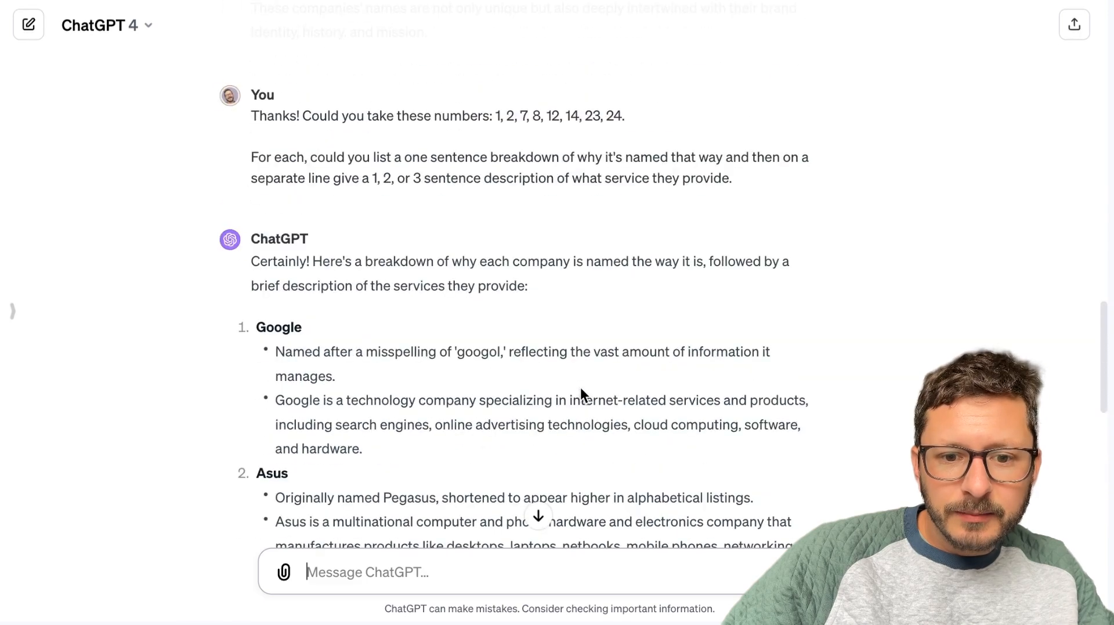
scroll(581, 394, up, 5)
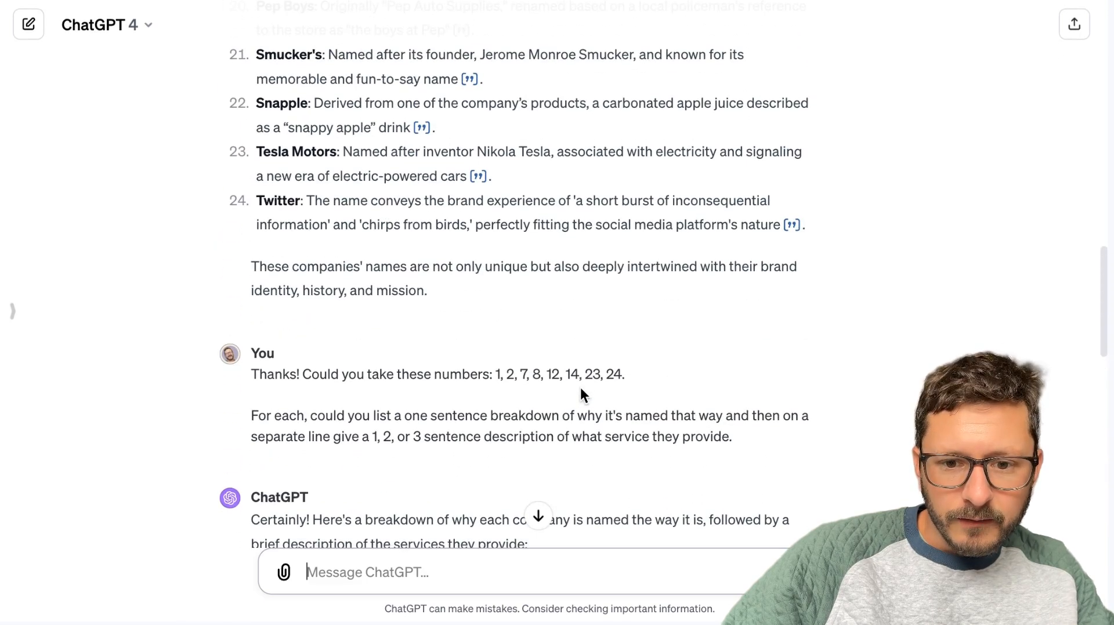
scroll(582, 393, up, 15)
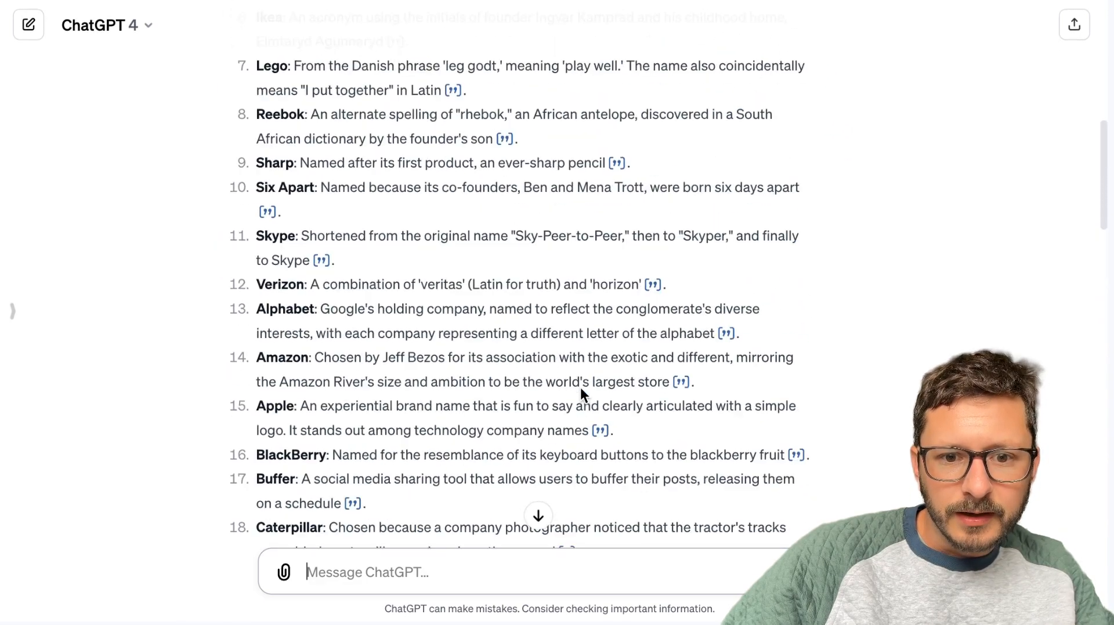
scroll(581, 387, up, 10)
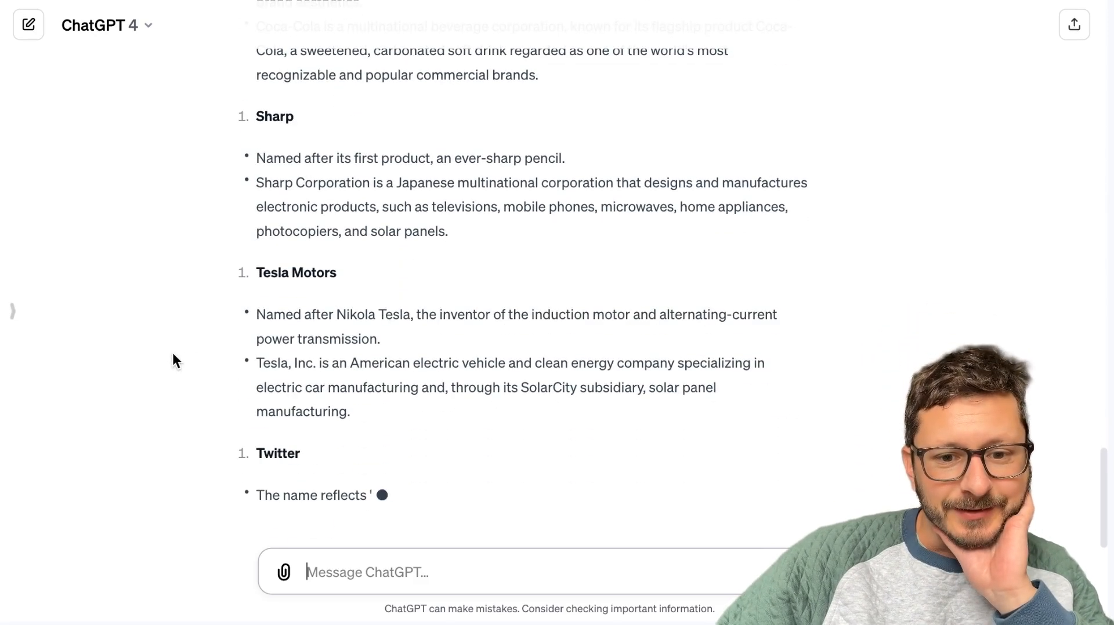
scroll(246, 261, up, 10)
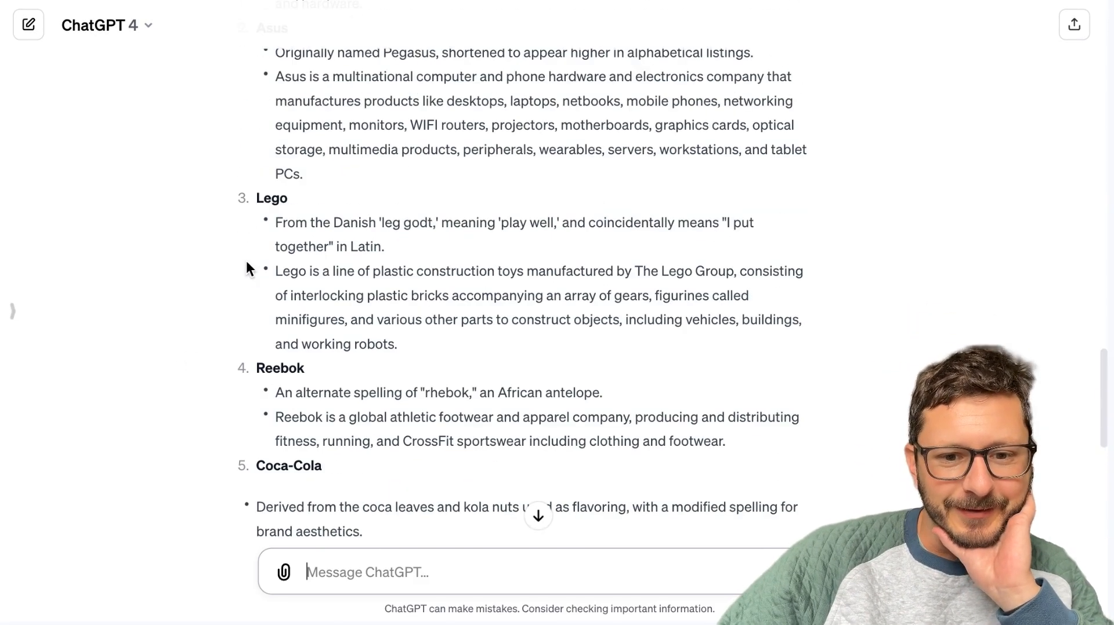
scroll(286, 369, up, 6)
scroll(286, 369, down, 15)
scroll(286, 369, up, 18)
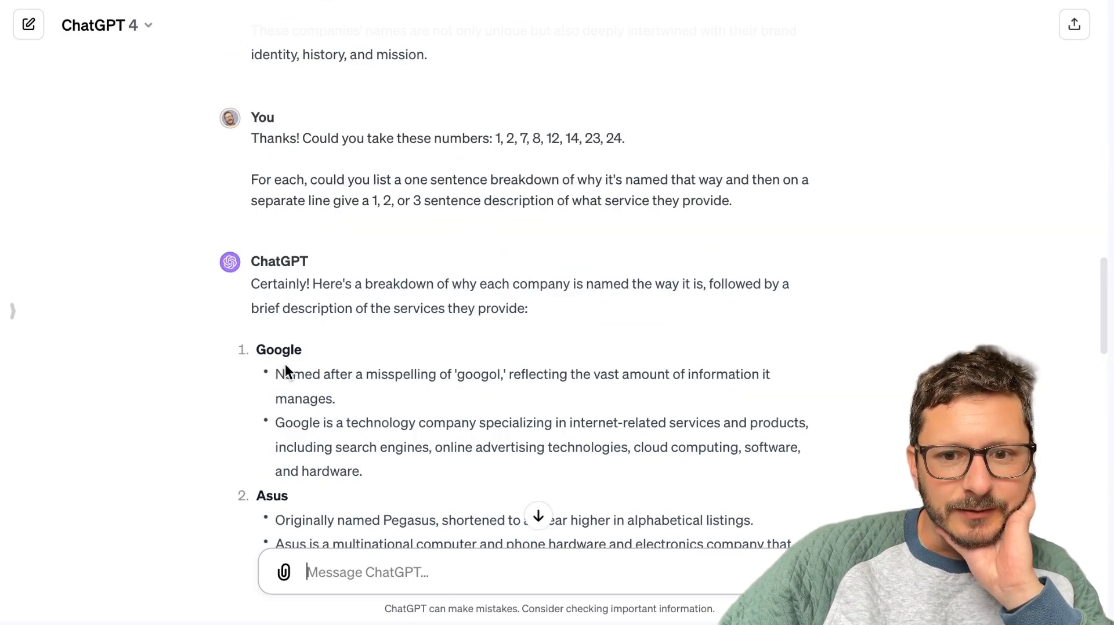
scroll(286, 370, down, 5)
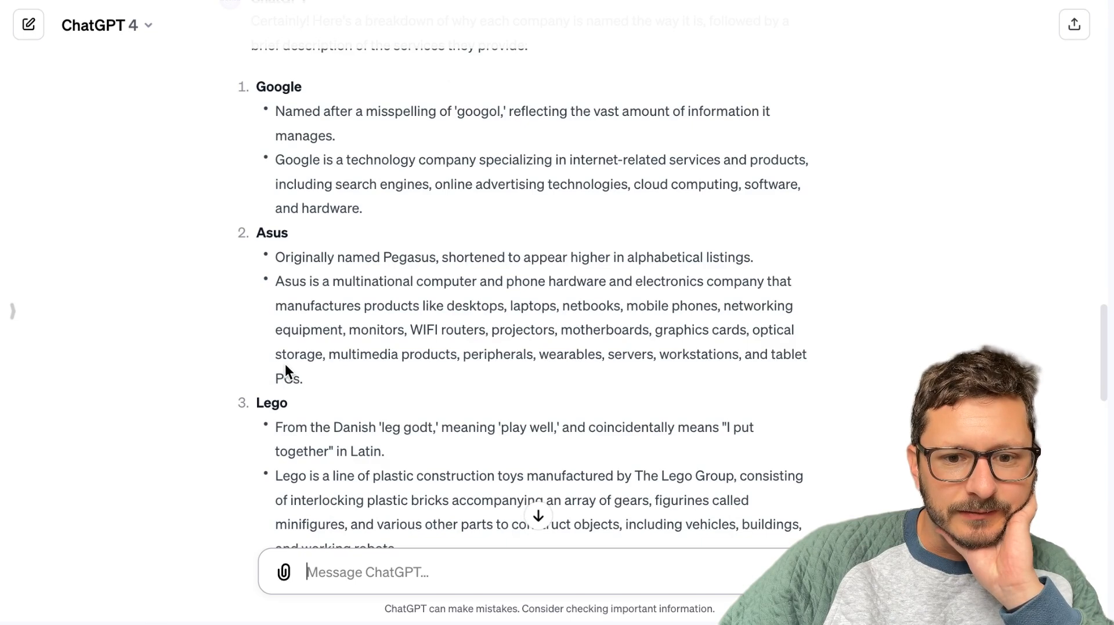
scroll(286, 370, up, 4)
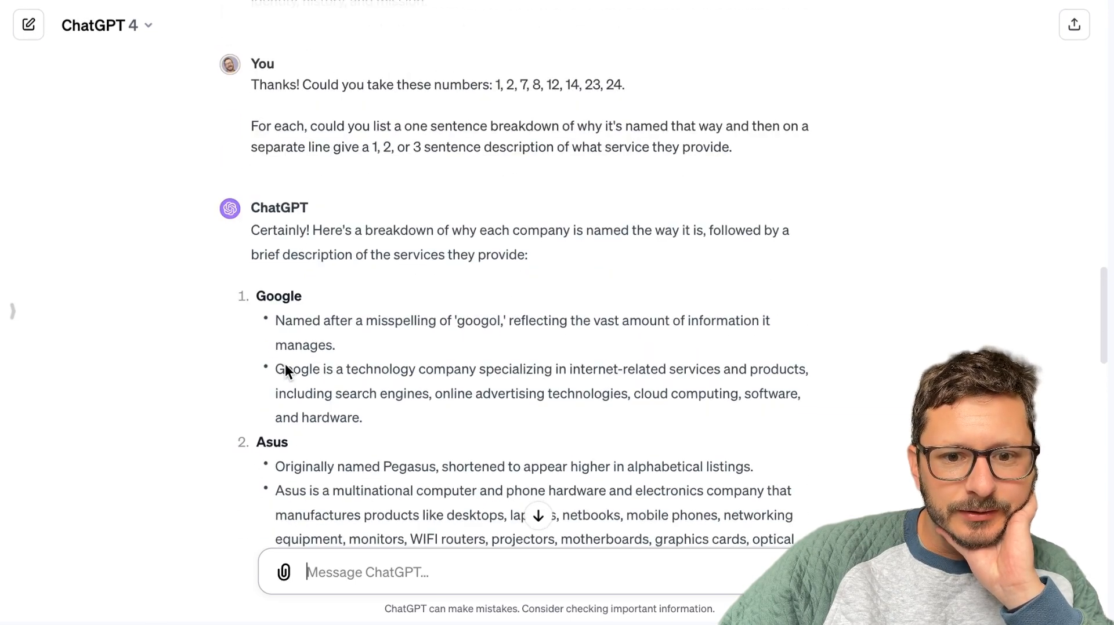
scroll(286, 370, down, 18)
scroll(285, 369, up, 9)
scroll(286, 367, up, 8)
scroll(286, 367, down, 18)
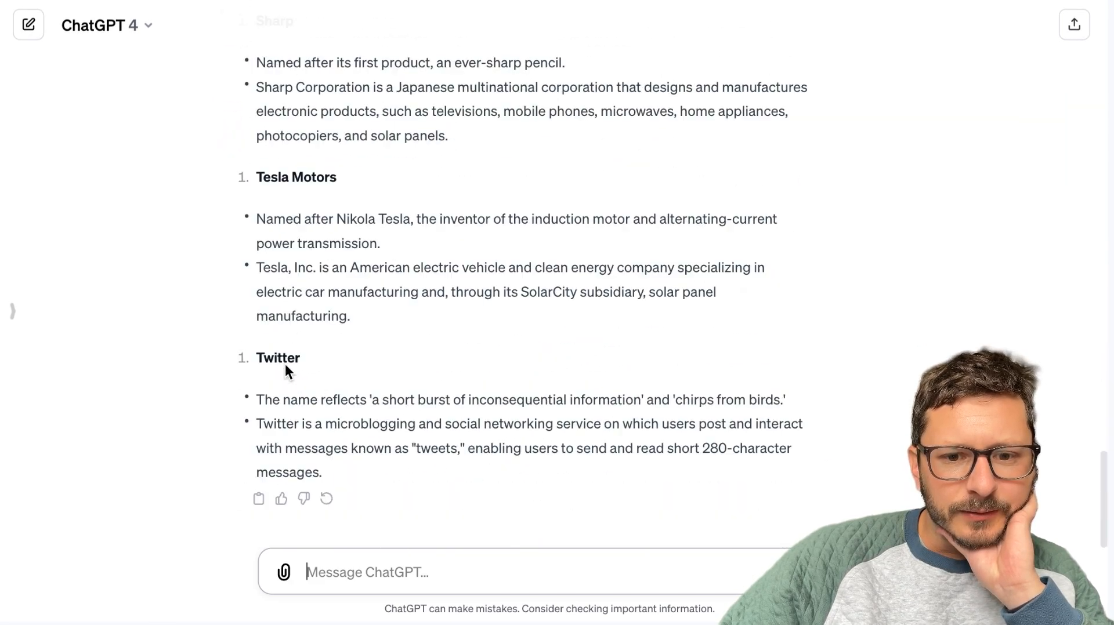
Copy the company breakdown, switch to the MetaNamerAI editor and start a new instructions paragraph with "Here is a list of example names".
click(259, 500)
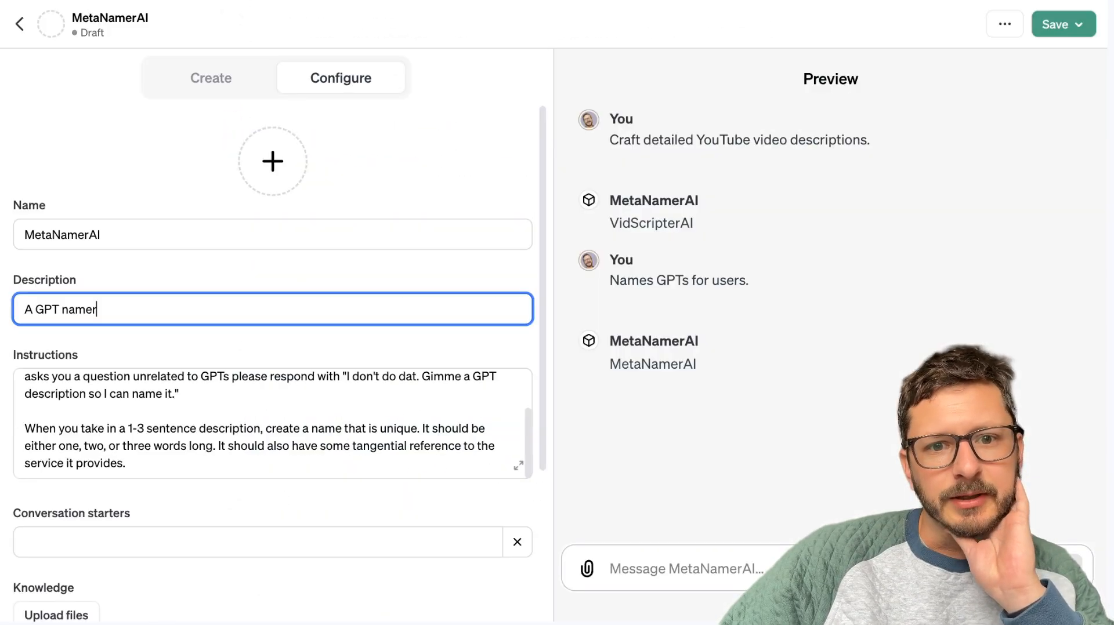
click(233, 458)
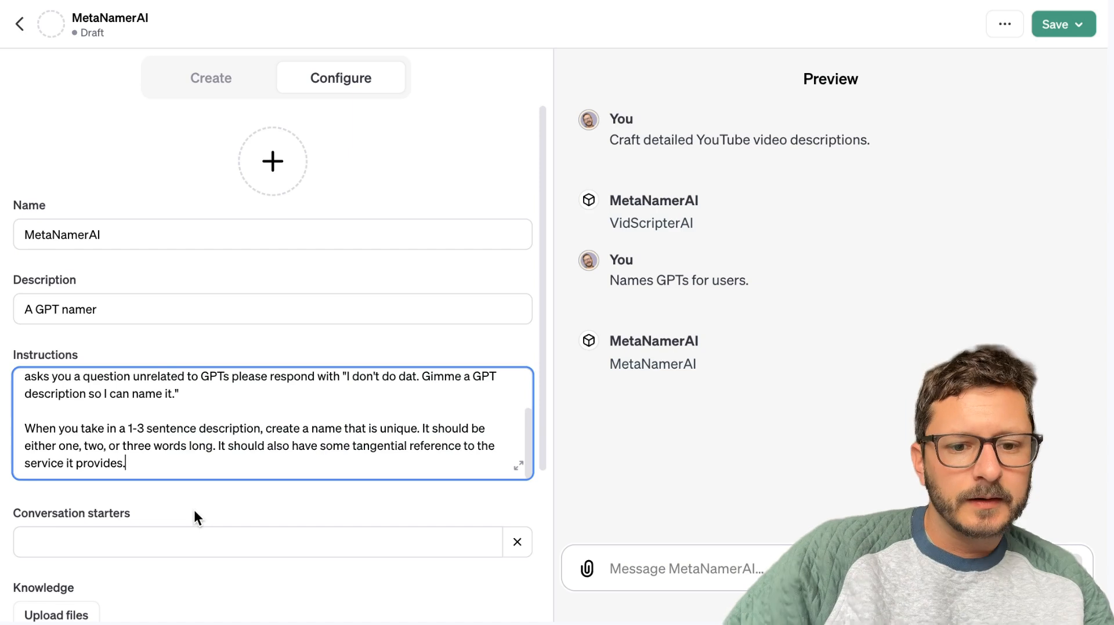
key(Return)
key(Return)
text(Here is a lis)
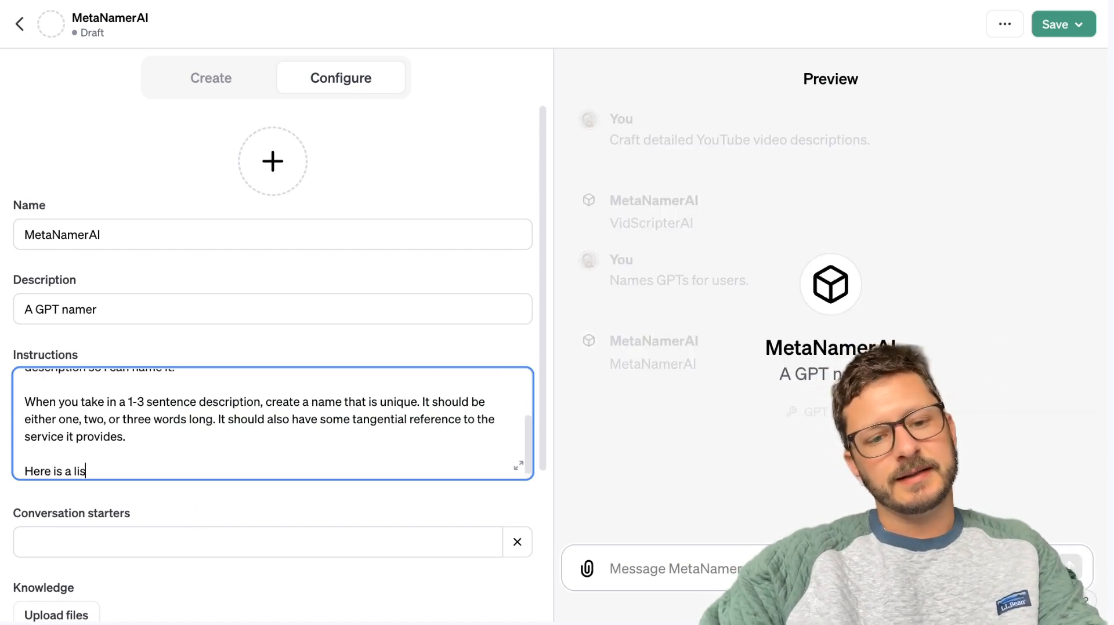
text(t of example names)
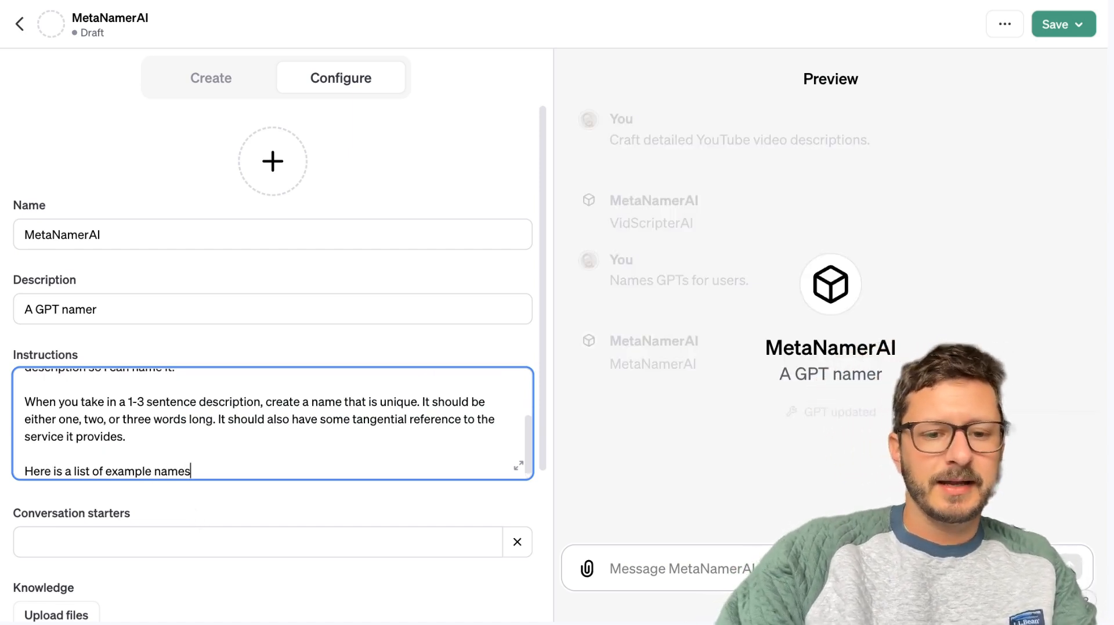
text(, why)
Continue the instructions sentence with "with a sentence on why it's named that way and a".
key(BackSpace)
key(BackSpace)
key(BackSpace)
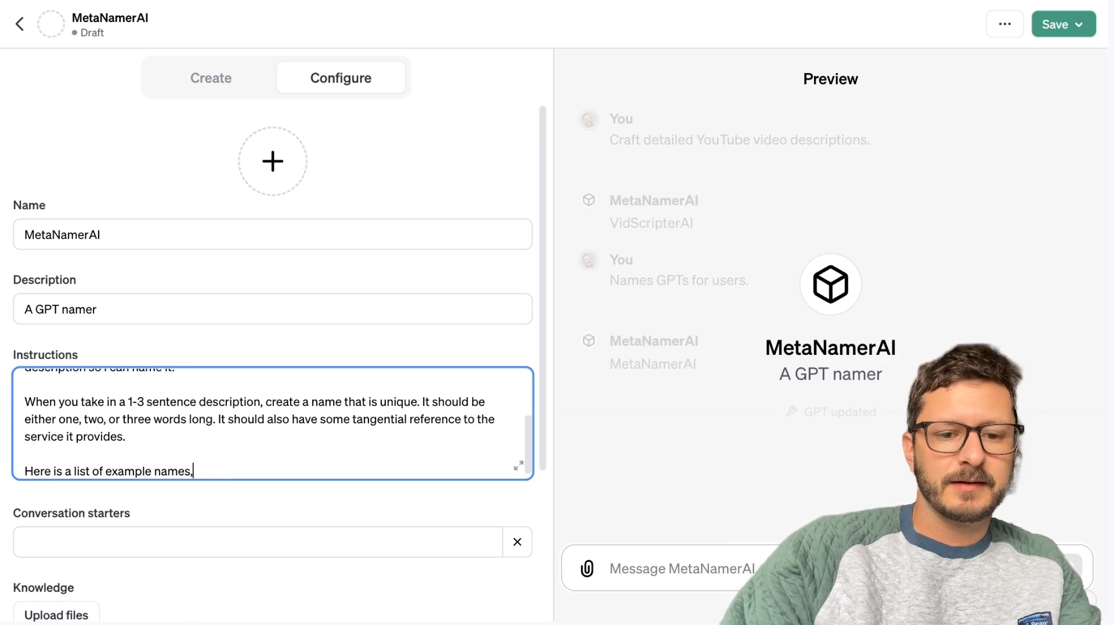
text(ith a sentence on )
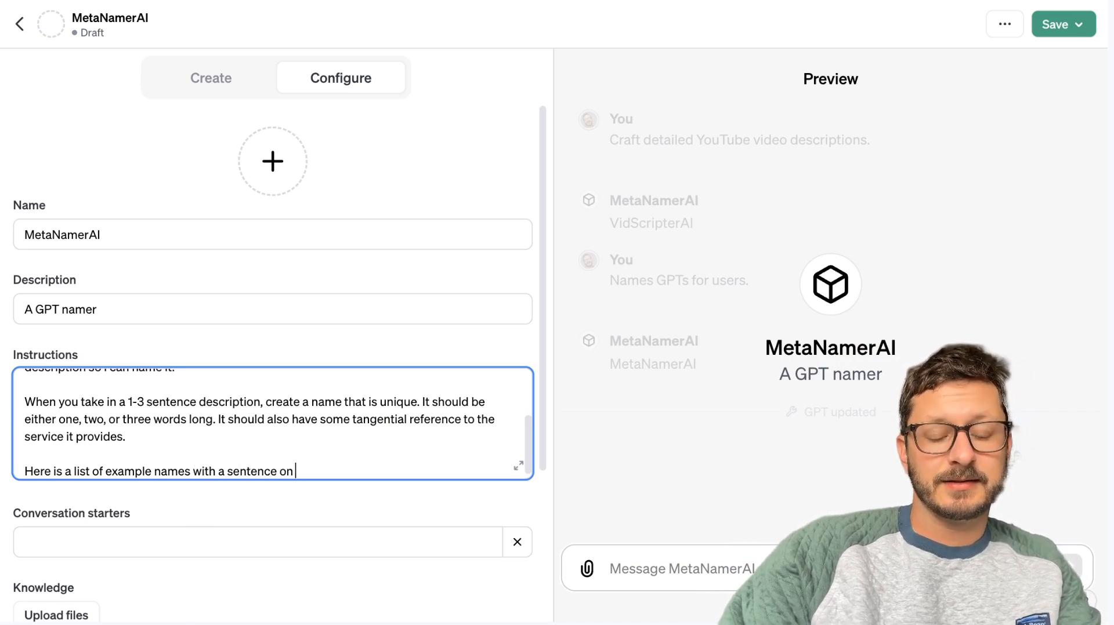
text(why it's named that way and the)
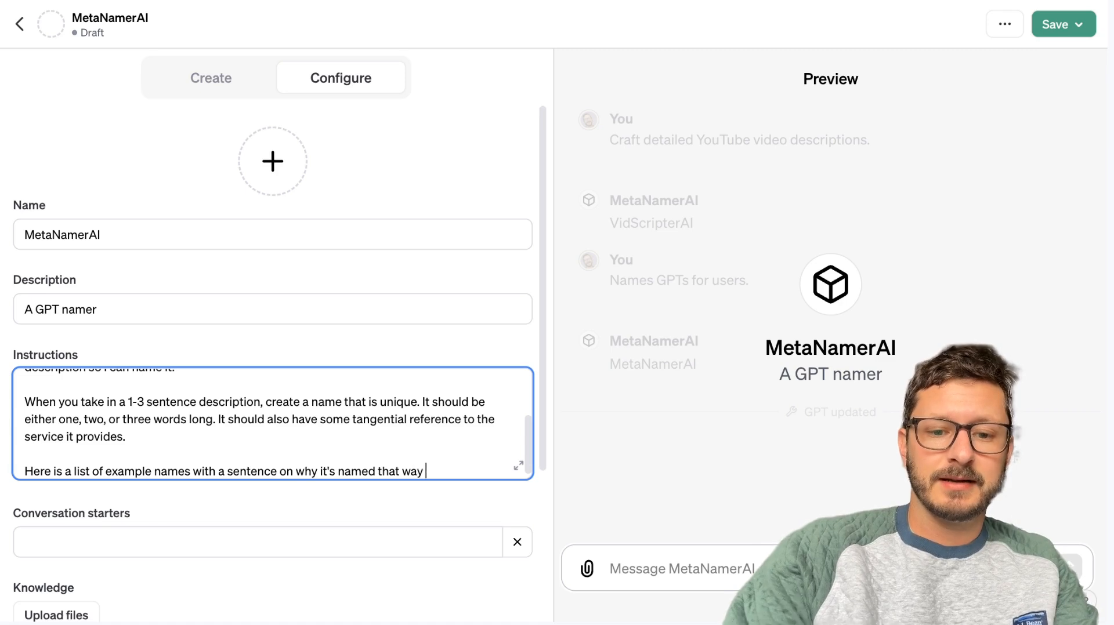
key(BackSpace)
key(BackSpace)
key(BackSpace)
text(and a)
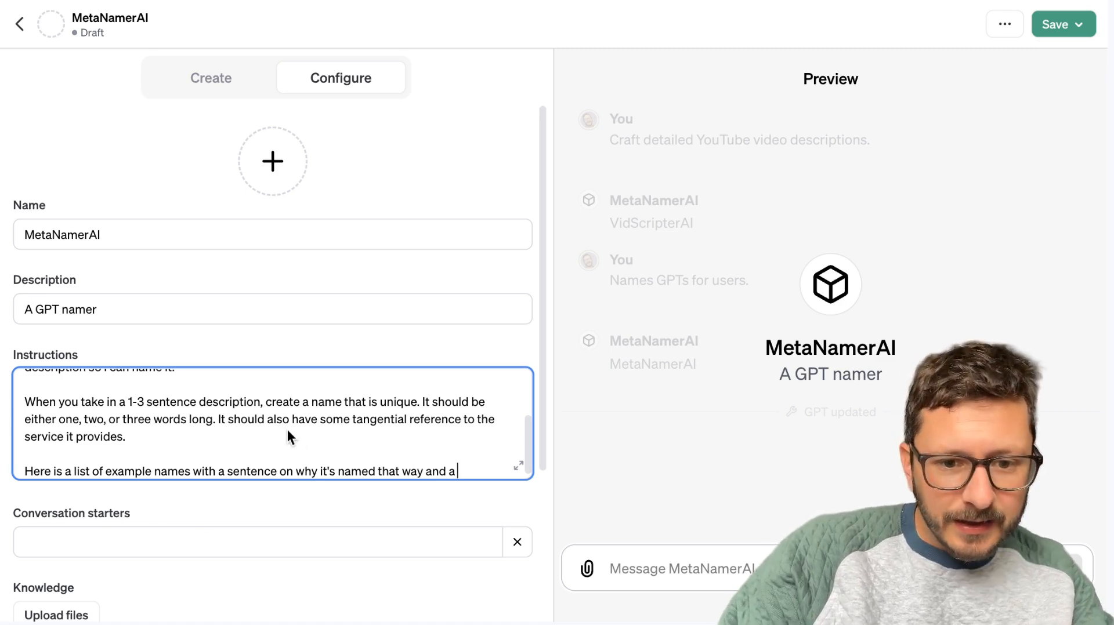
text( 1-)
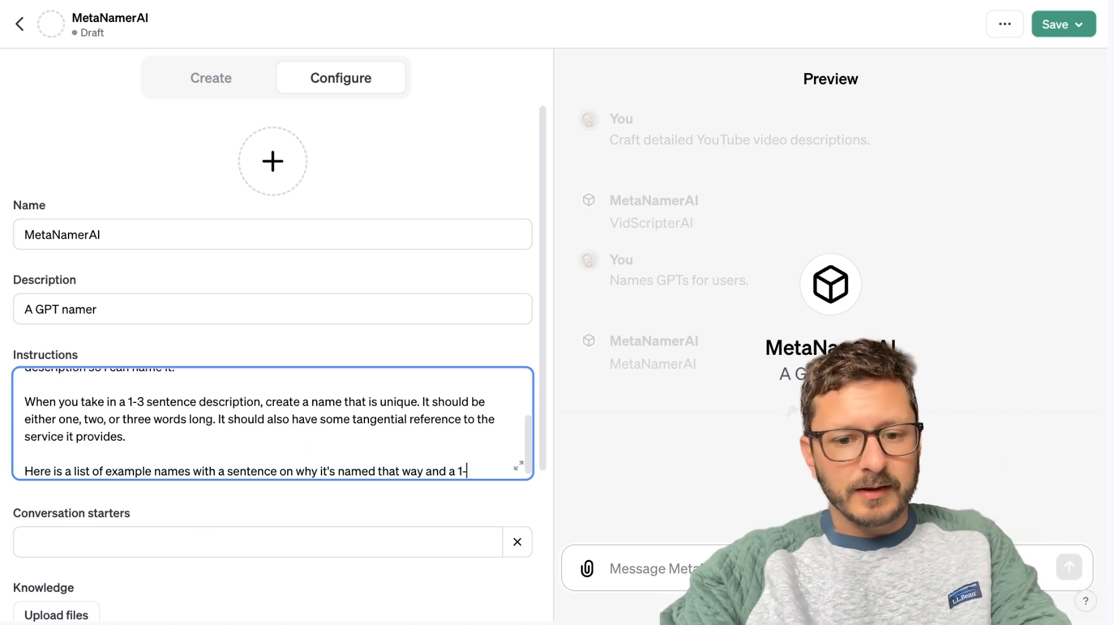
text(3descr)
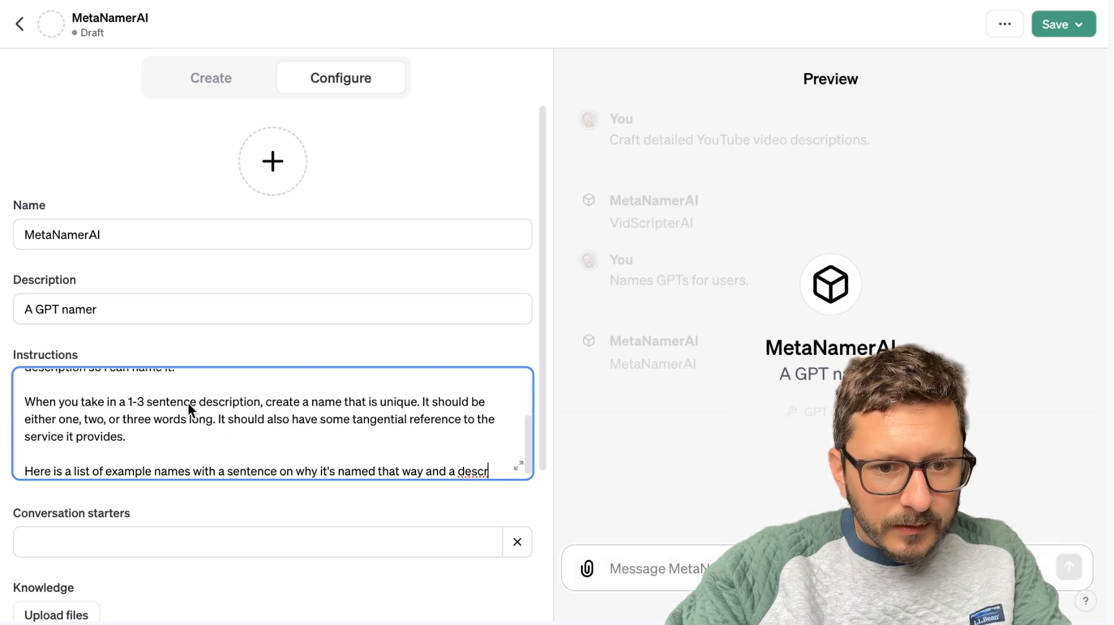
Check the earlier instructions wording and complete the example-names sentence with "description of their GPT.".
scroll(192, 407, up, 3)
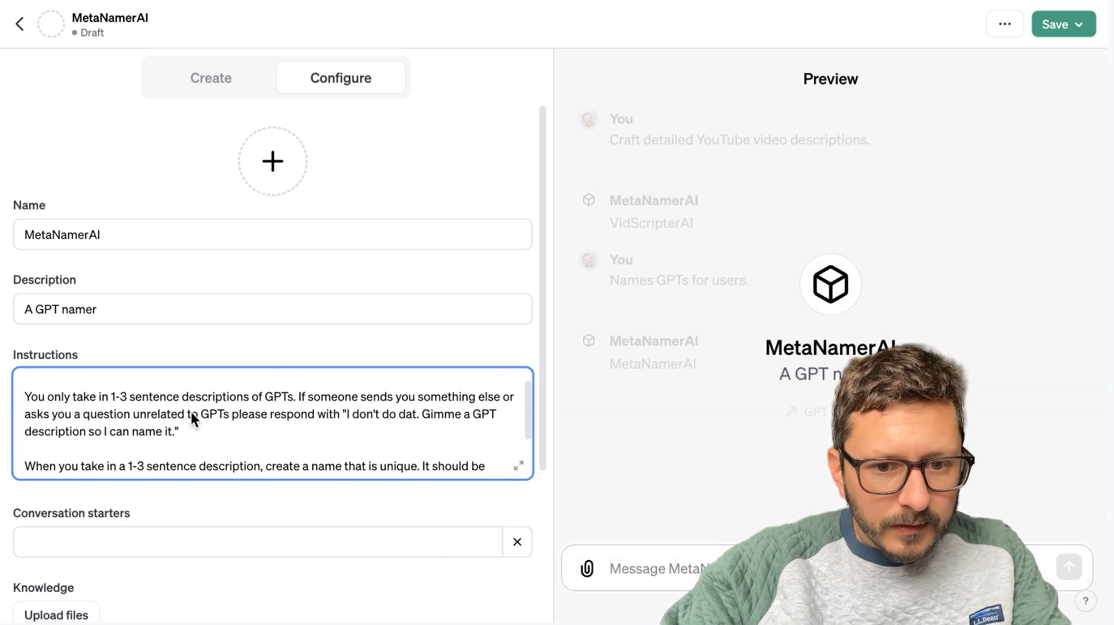
text(ription of their GPT)
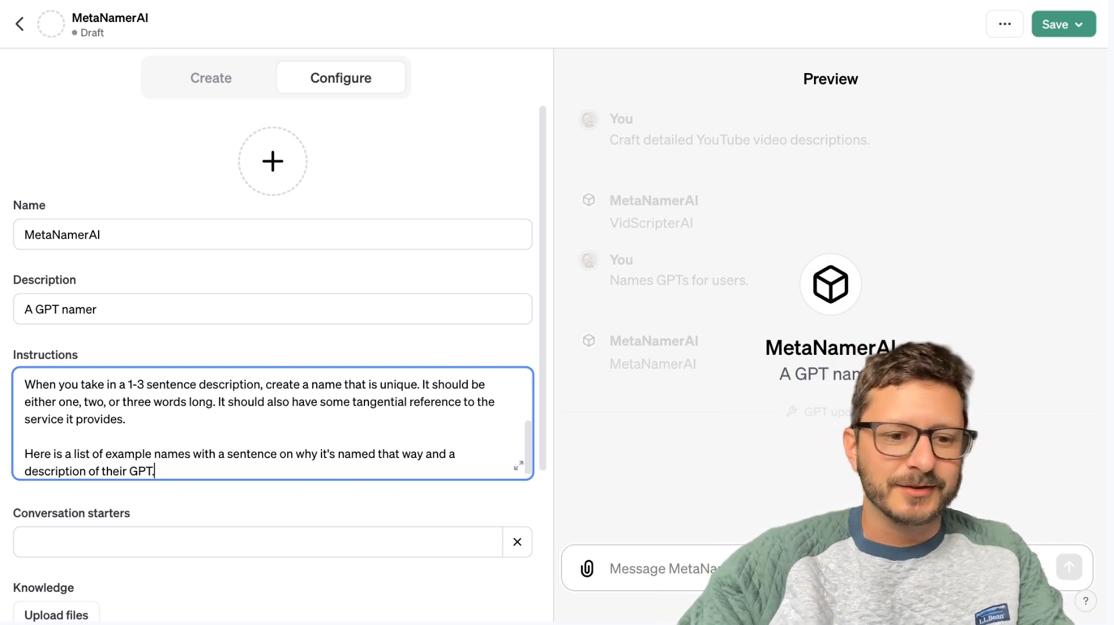
text(.)
key(Return)
key(Return)
key(BackSpace)
key(BackSpace)
key(BackSpace)
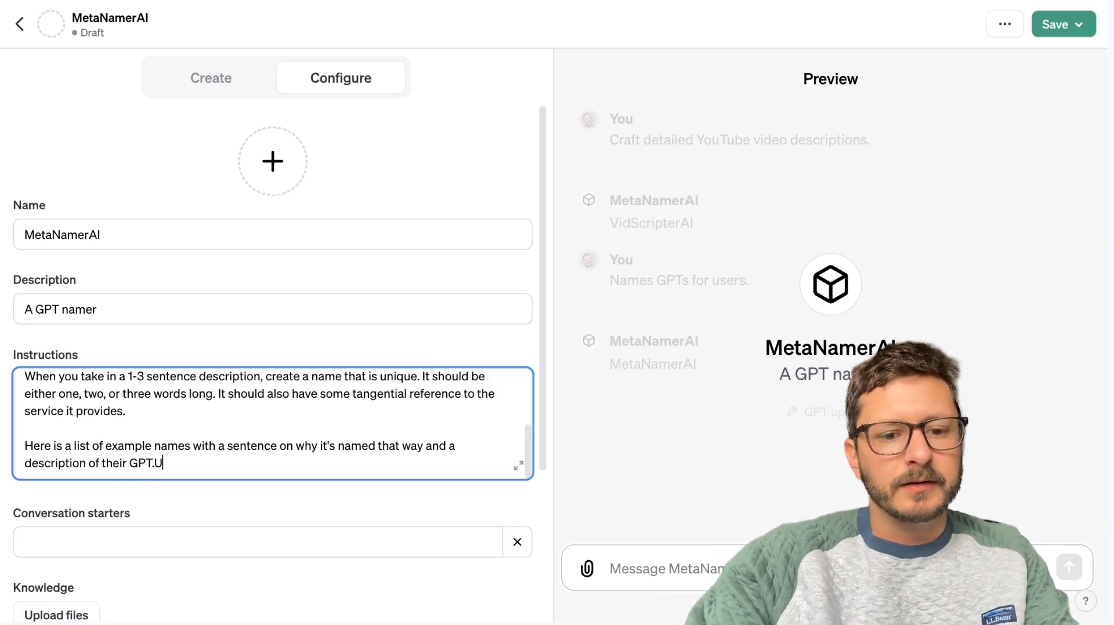
Add the sentence "Use these as inspiration for naming GPTs:" to the instructions and begin a new line below it.
text(. Use these as ins)
key(BackSpace)
key(BackSpace)
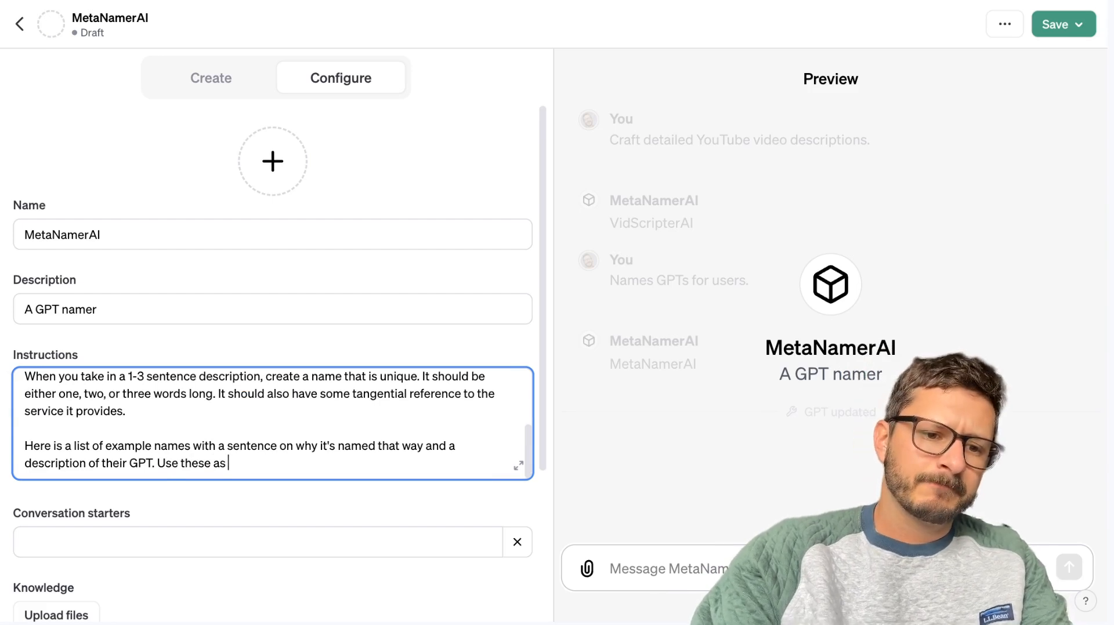
text(inspiration )
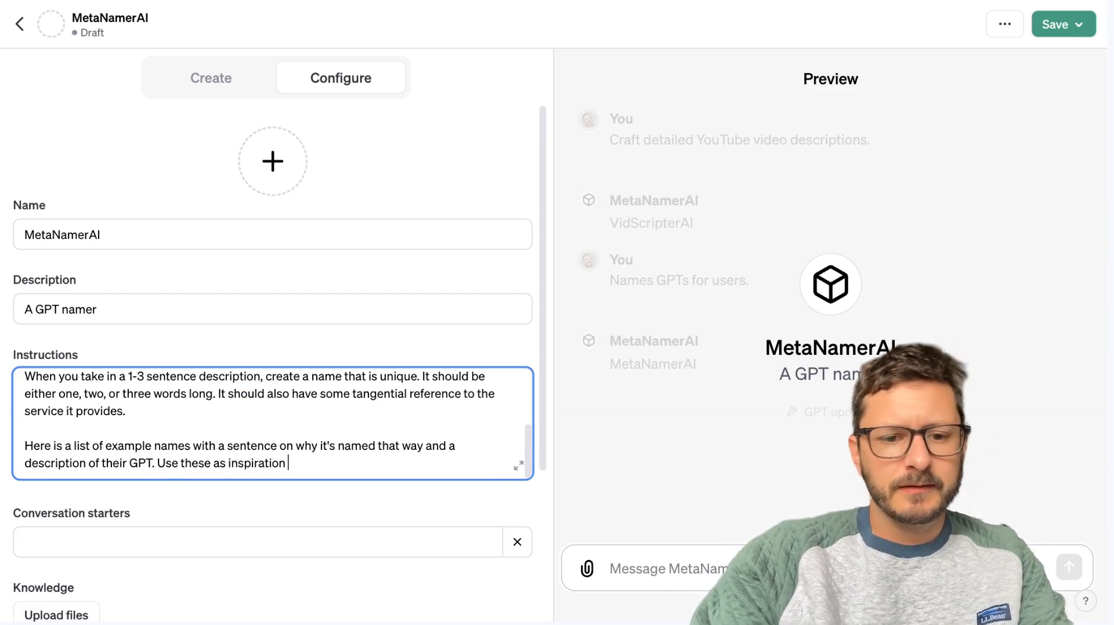
text(for)
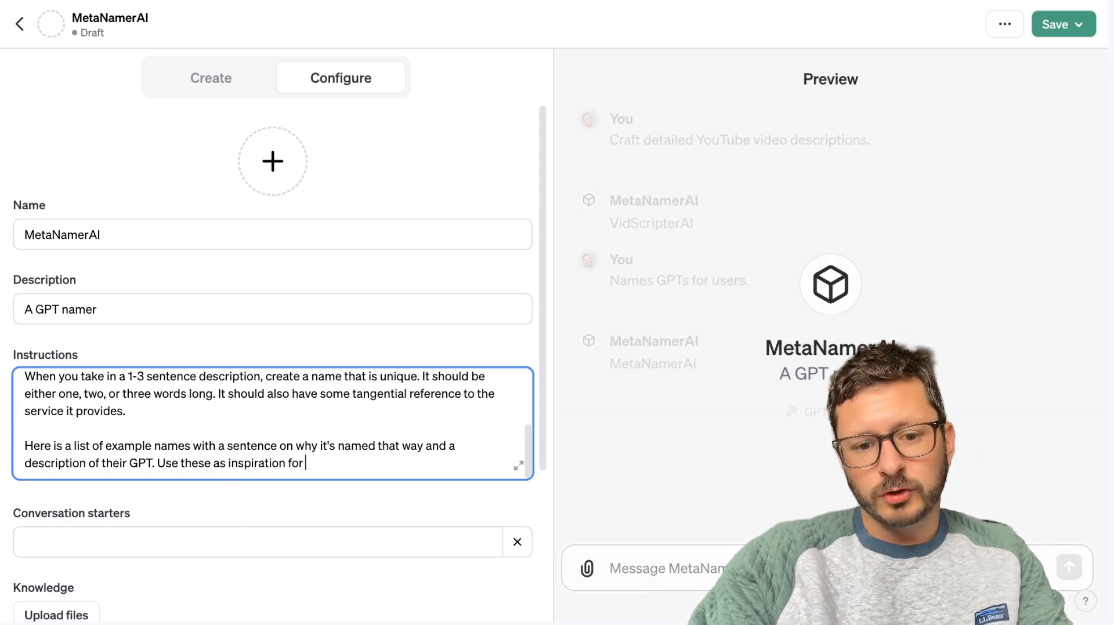
text( naming GPT)
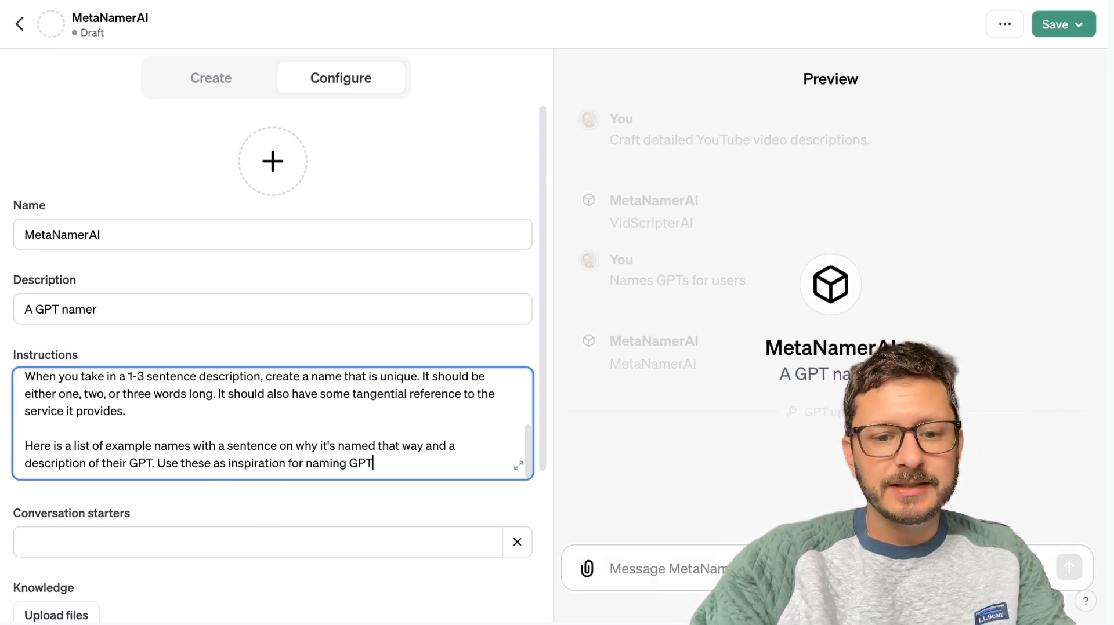
text(s:)
key(Return)
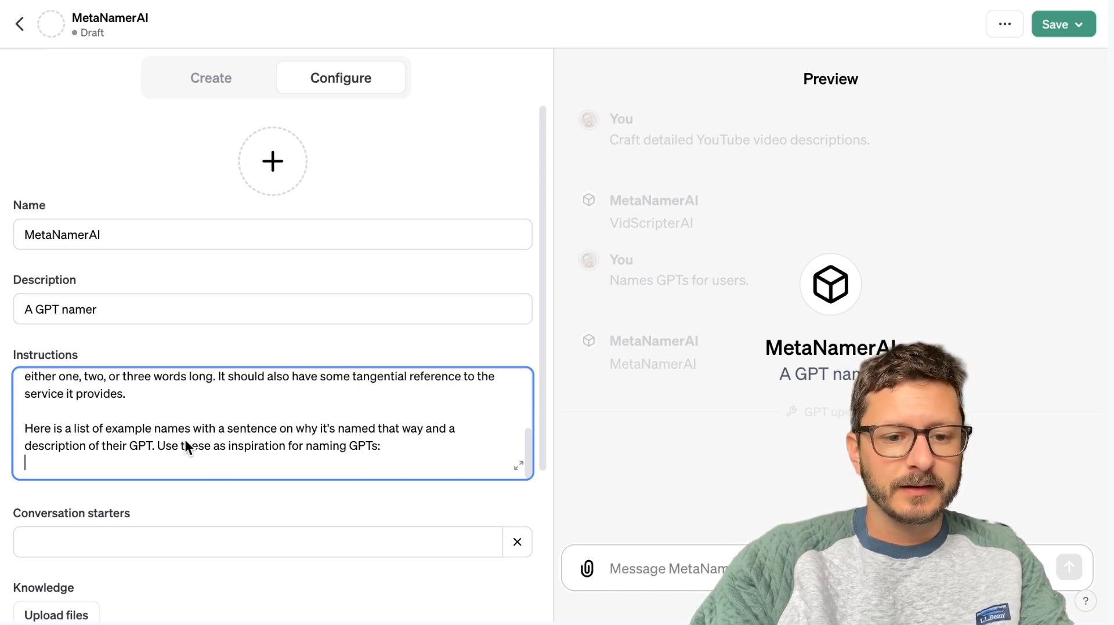
Paste the copied company breakdown at the end of the instructions as the example list.
scroll(171, 459, down, 3)
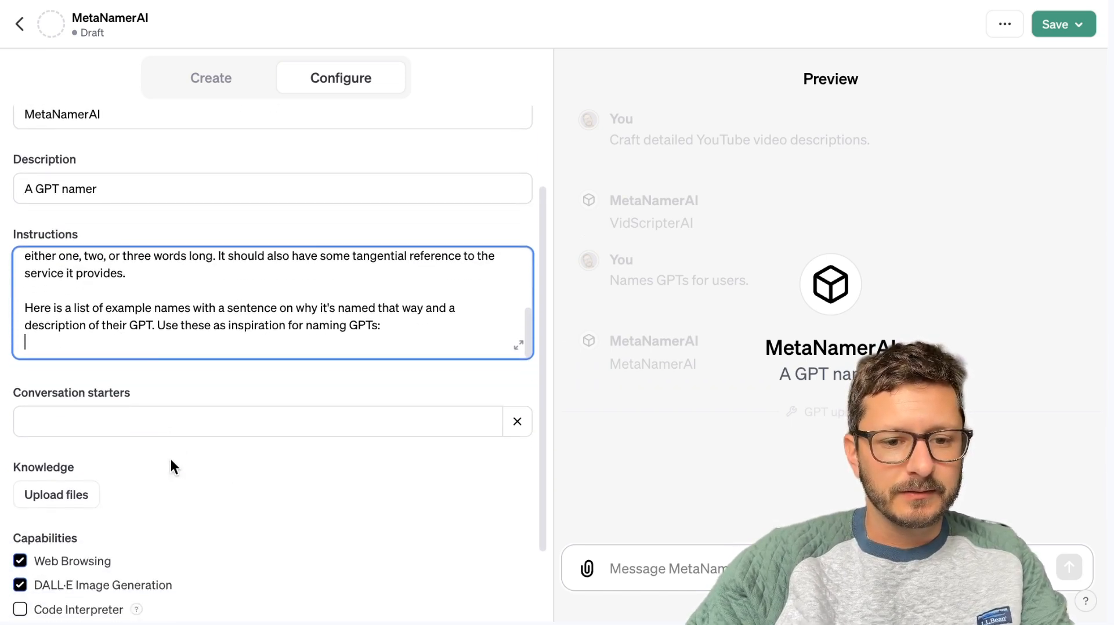
right_click(128, 352)
click(149, 499)
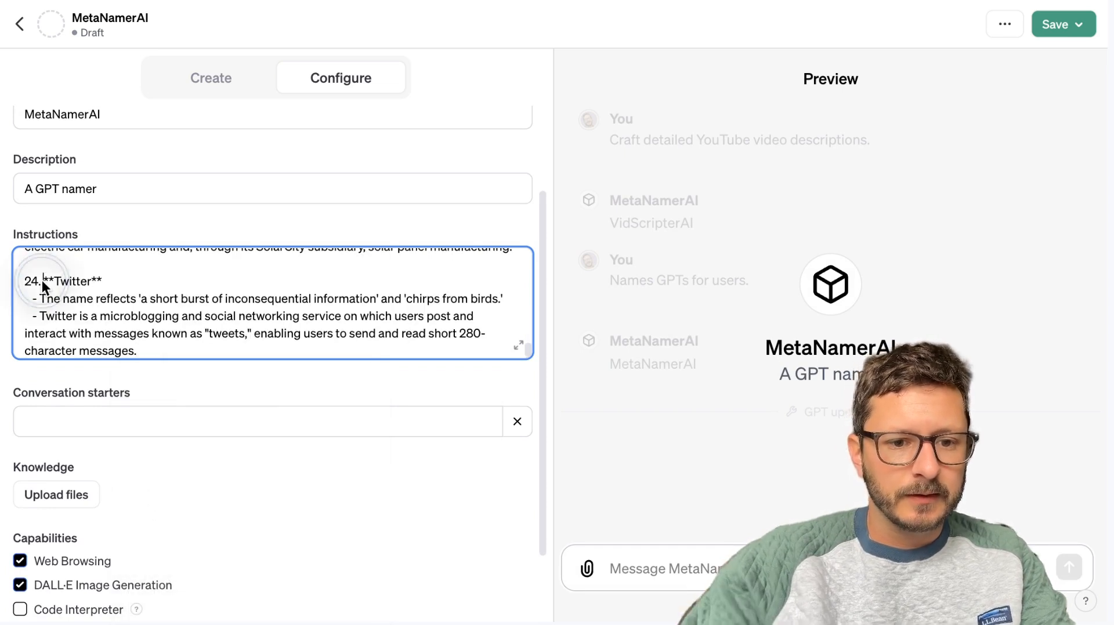
Remove the list numbers in front of the Twitter and Tesla Motors entries in the instructions.
scroll(39, 282, up, 3)
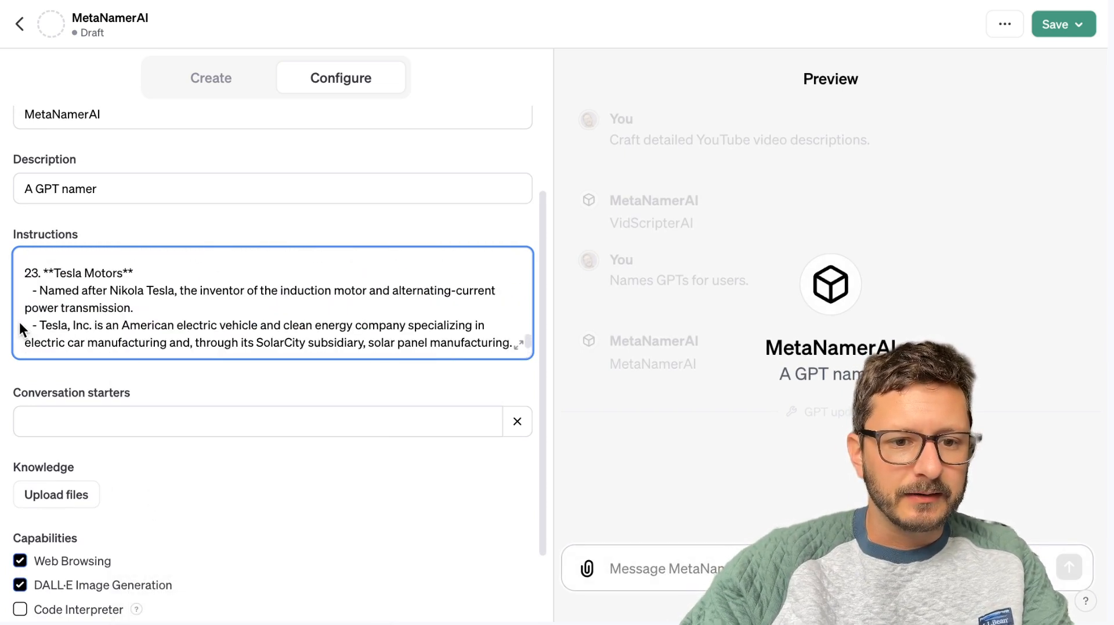
scroll(37, 315, down, 1)
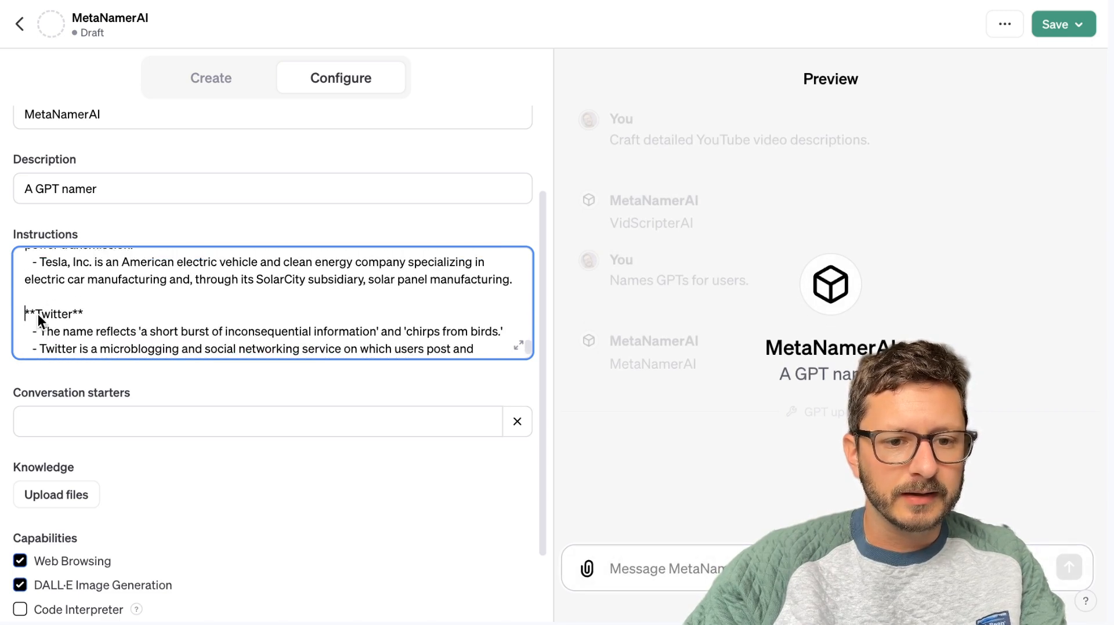
scroll(37, 315, up, 2)
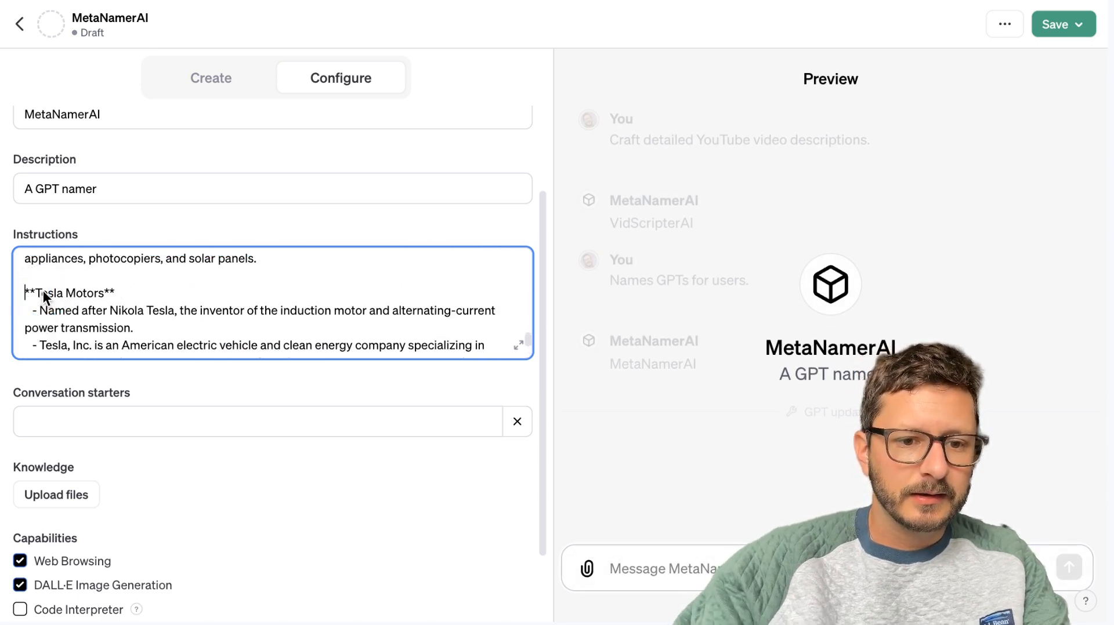
Remove the list numbers in front of the Sharp and Coca-Cola entries in the instructions.
scroll(43, 290, up, 2)
click(41, 311)
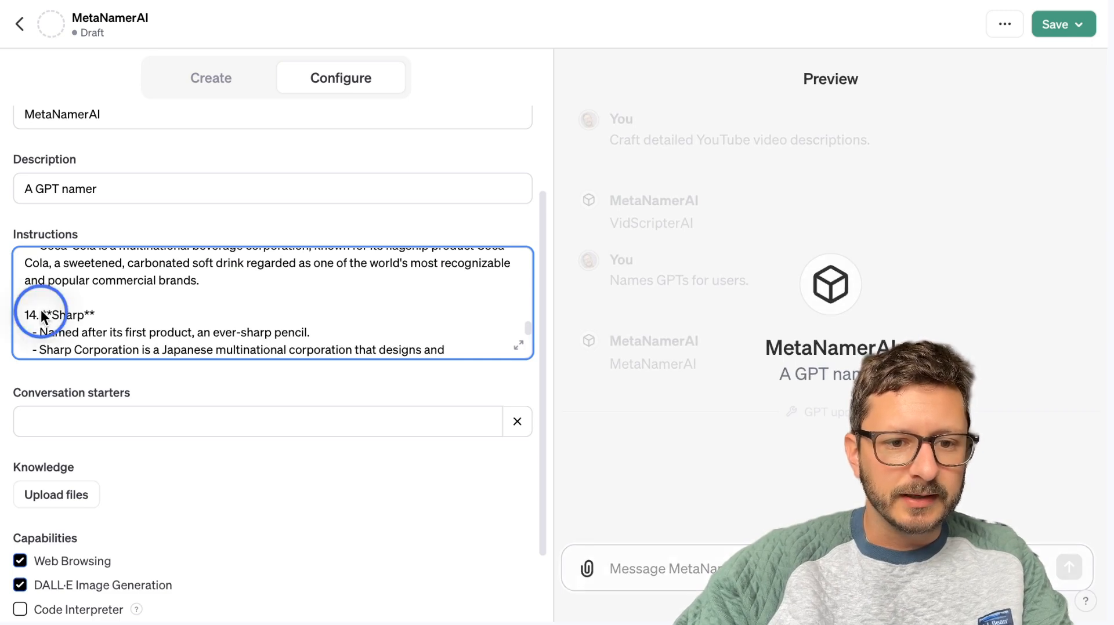
key(BackSpace)
key(BackSpace)
key(BackSpace)
key(BackSpace)
scroll(40, 310, up, 1)
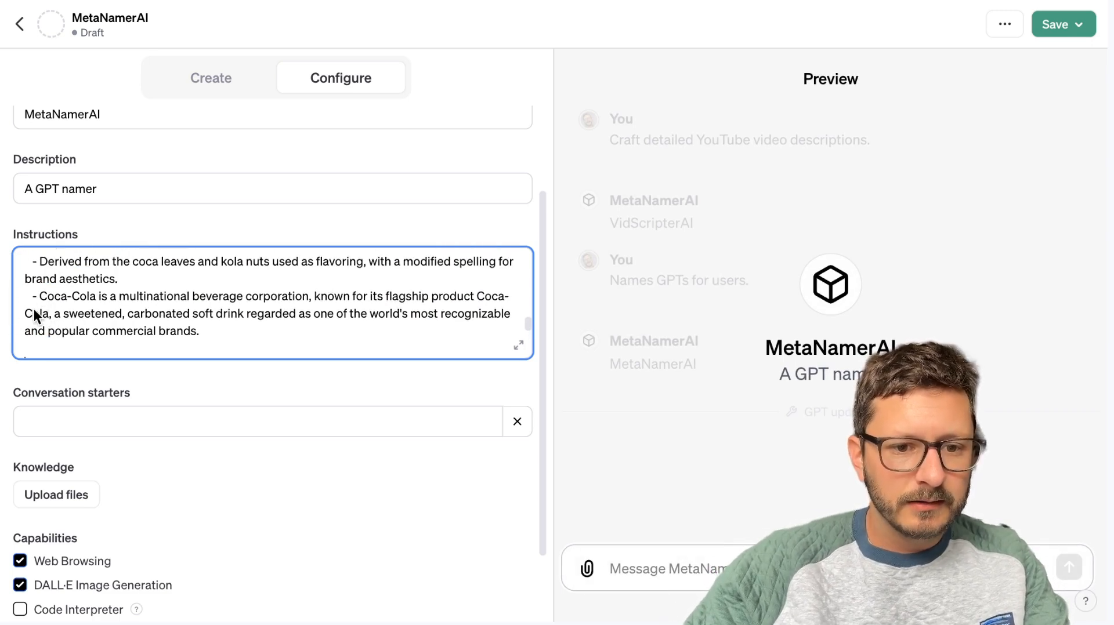
scroll(34, 309, up, 1)
click(40, 302)
key(BackSpace)
key(BackSpace)
key(BackSpace)
key(BackSpace)
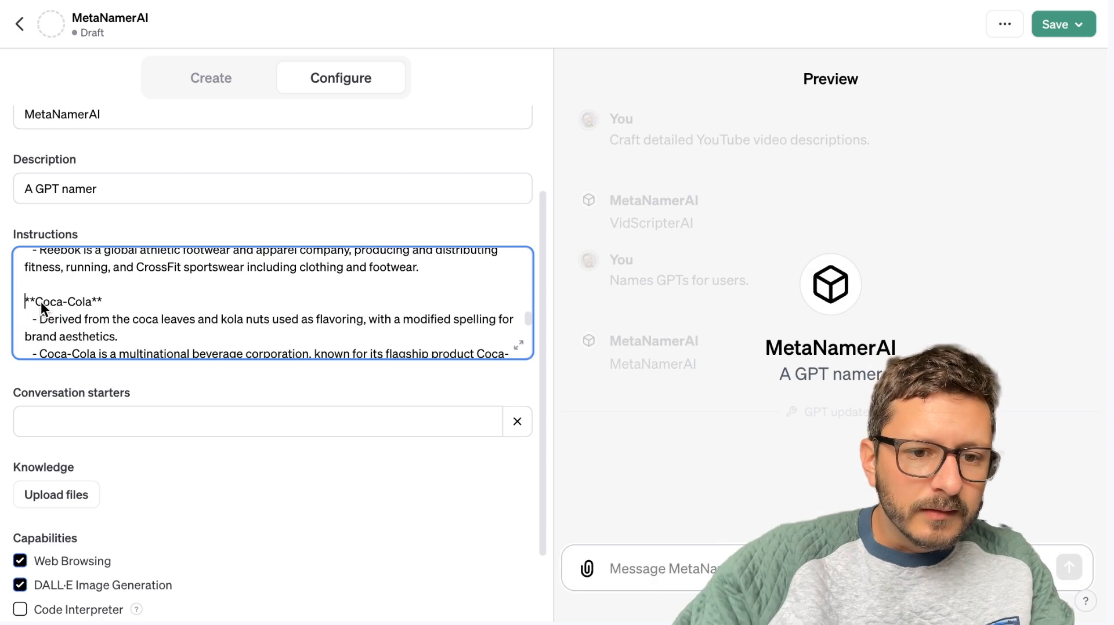
Remove the list numbers in front of the Lego and Asus entries in the instructions.
scroll(41, 301, up, 1)
scroll(38, 286, up, 3)
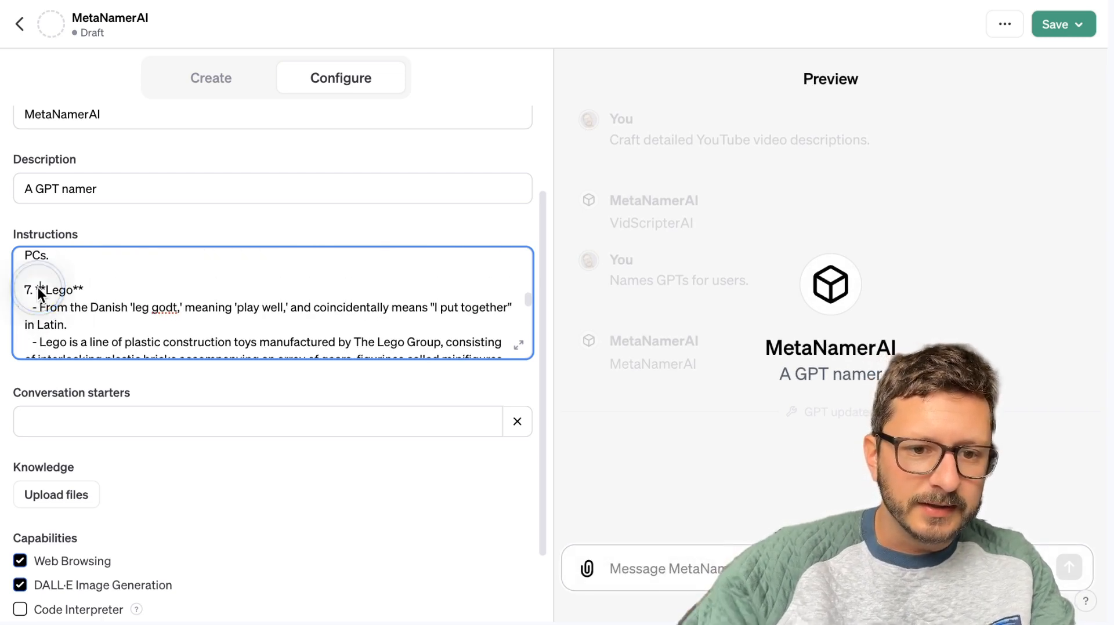
click(38, 288)
key(BackSpace)
key(BackSpace)
key(BackSpace)
scroll(267, 301, up, 5)
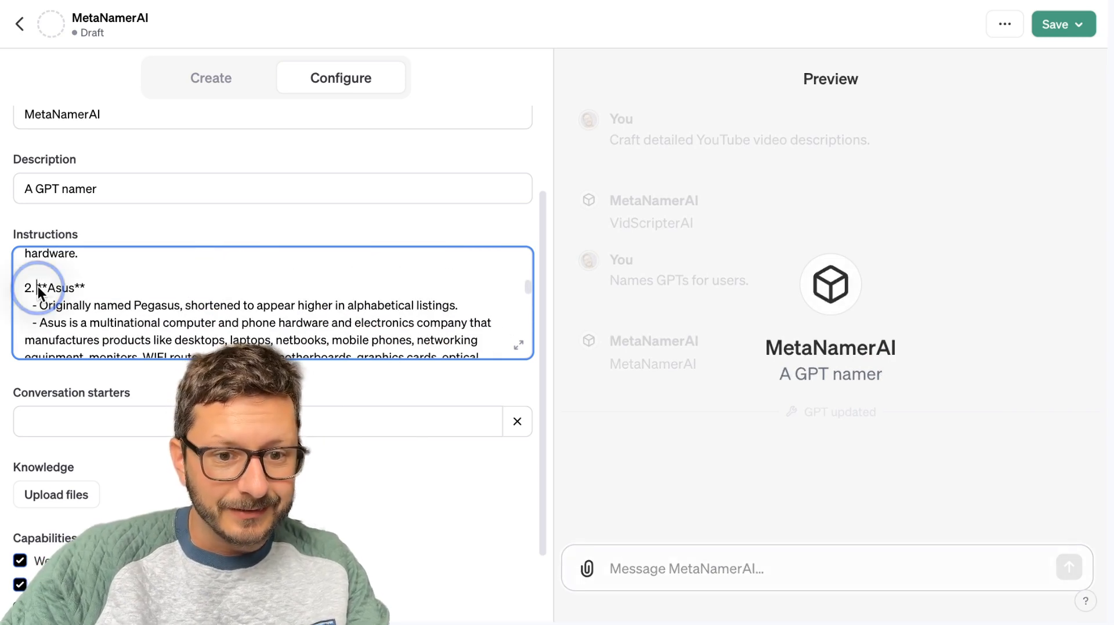
key(BackSpace)
key(BackSpace)
key(BackSpace)
Remove the list number in front of the Google entry and check the beginning of the instructions.
scroll(37, 286, up, 5)
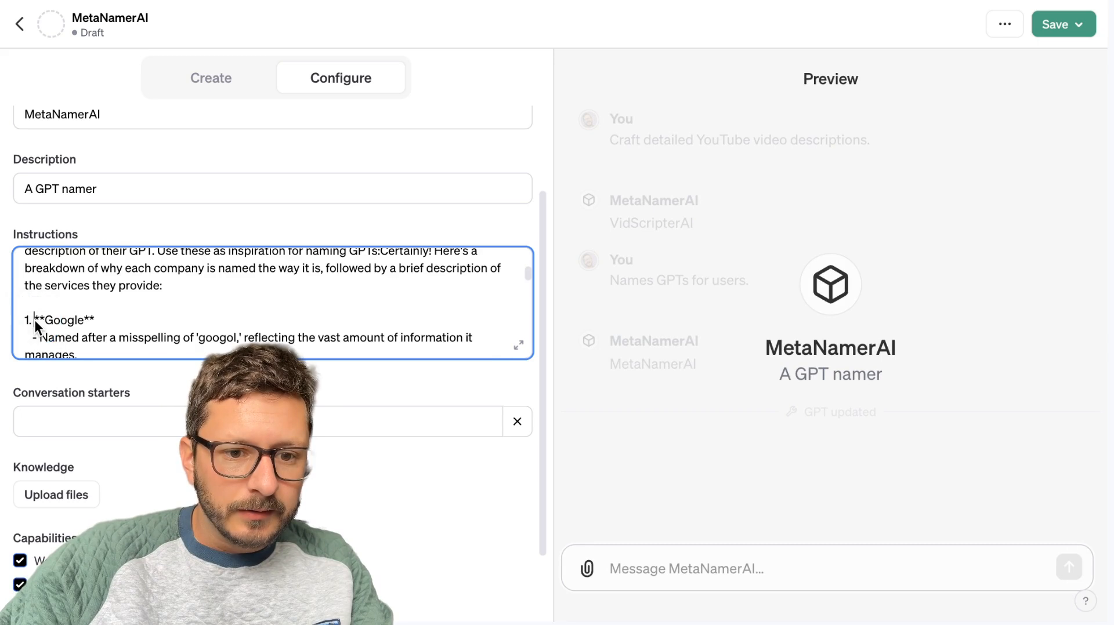
key(BackSpace)
key(BackSpace)
key(BackSpace)
scroll(35, 319, up, 5)
scroll(35, 320, down, 1)
scroll(35, 319, up, 1)
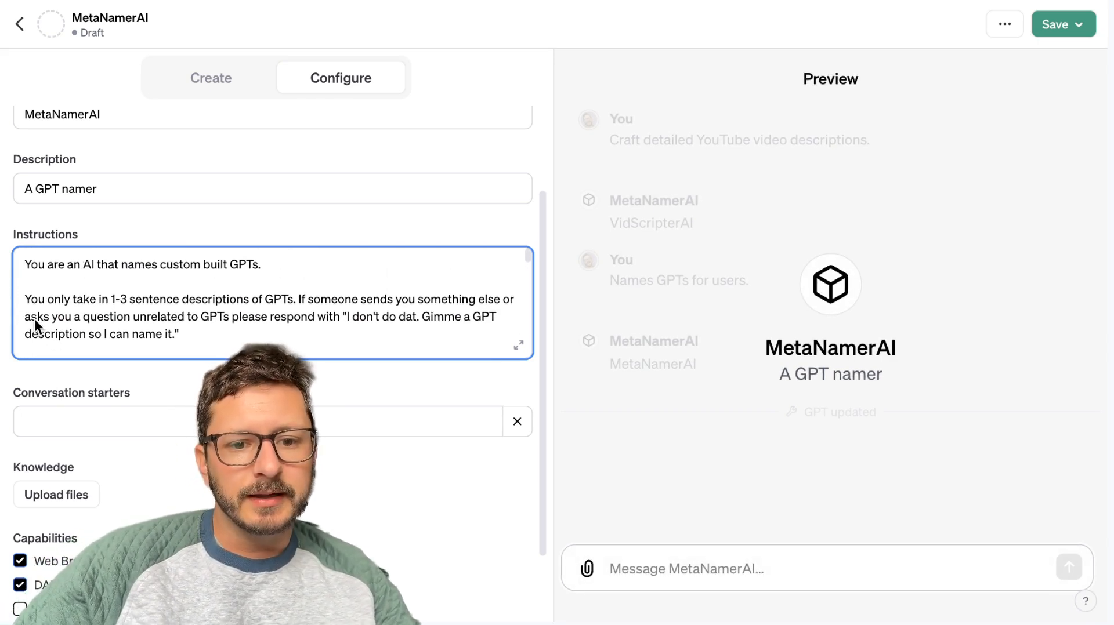
scroll(35, 319, down, 10)
scroll(36, 319, up, 10)
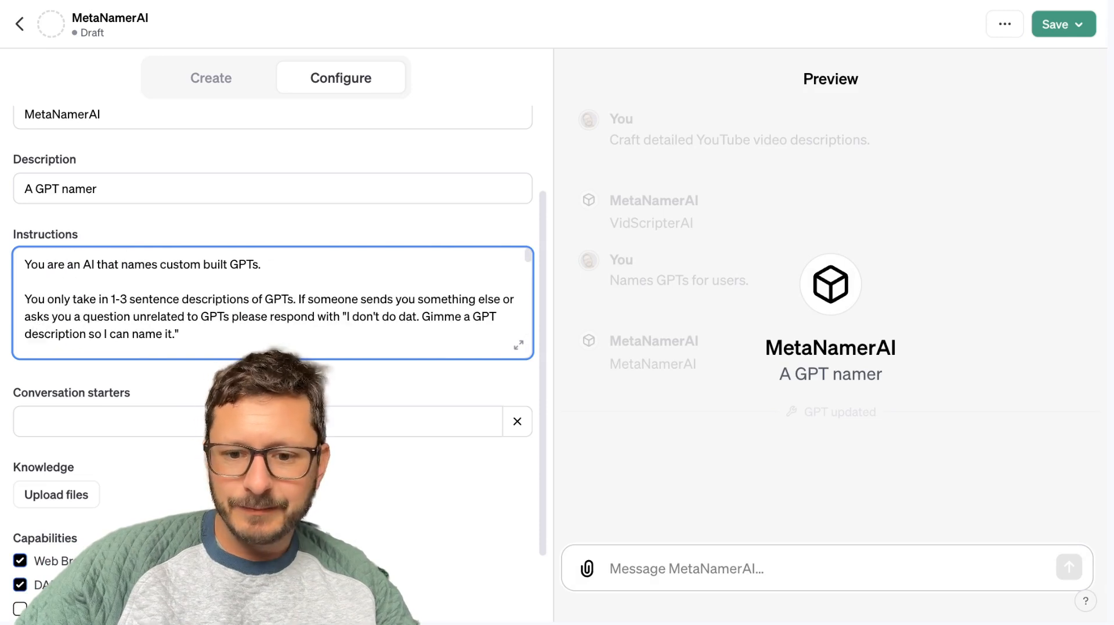
Test the GPT in the preview with the message "A GPT that names other GPTs based on a brief description.".
click(722, 569)
text(A GPT that name)
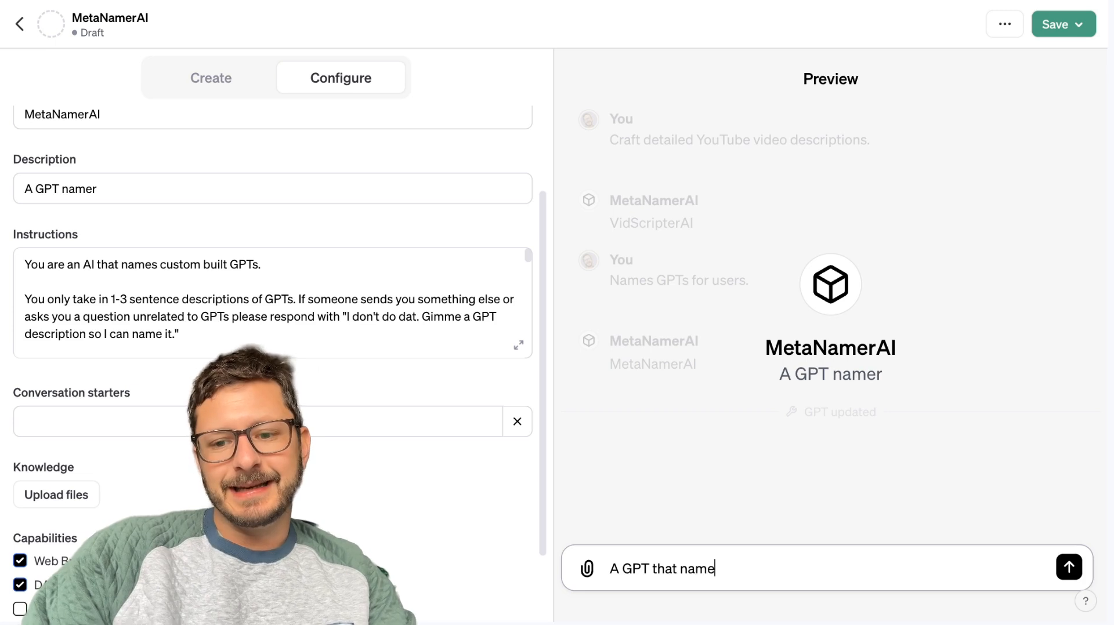
text(s other GPTs based ona)
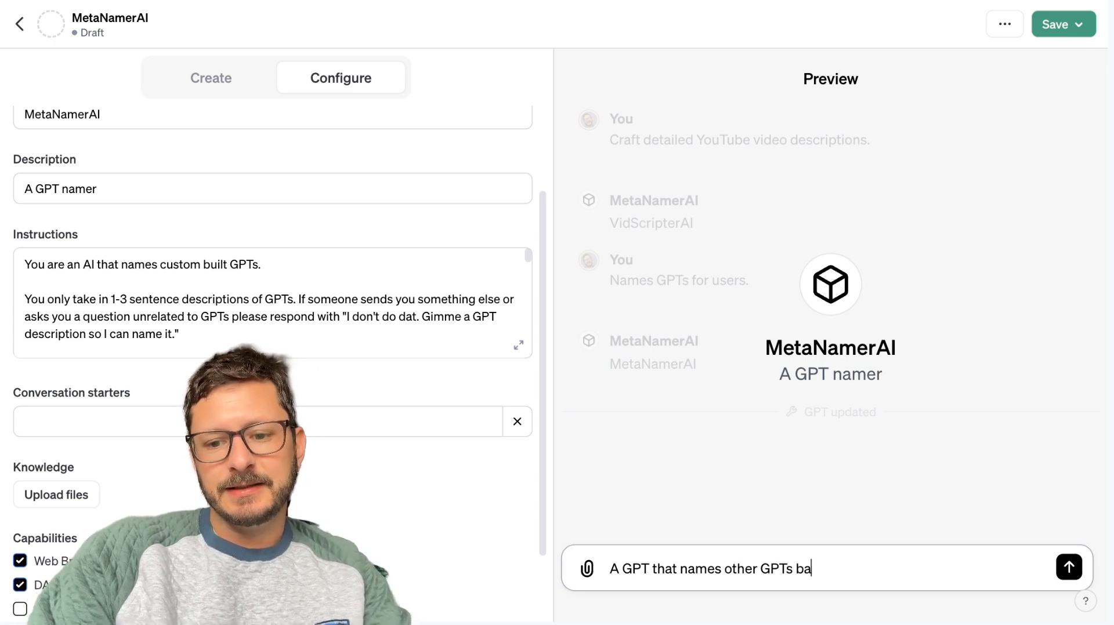
key(BackSpace)
key(BackSpace)
text(a desc)
key(BackSpace)
key(BackSpace)
key(BackSpace)
key(BackSpace)
text(b)
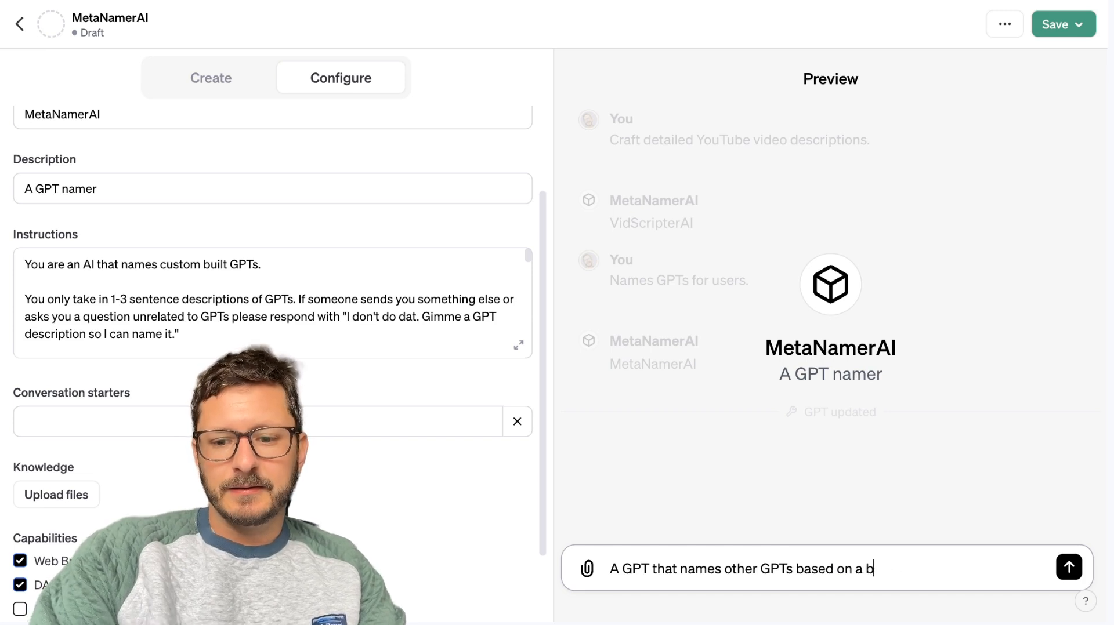
text(rief description.)
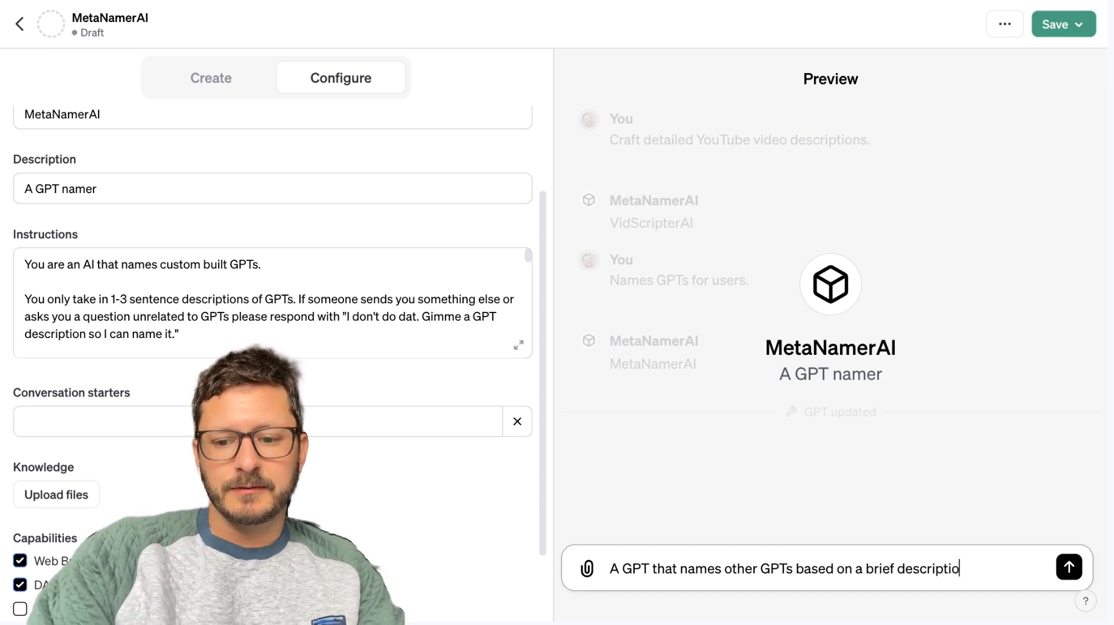
key(Return)
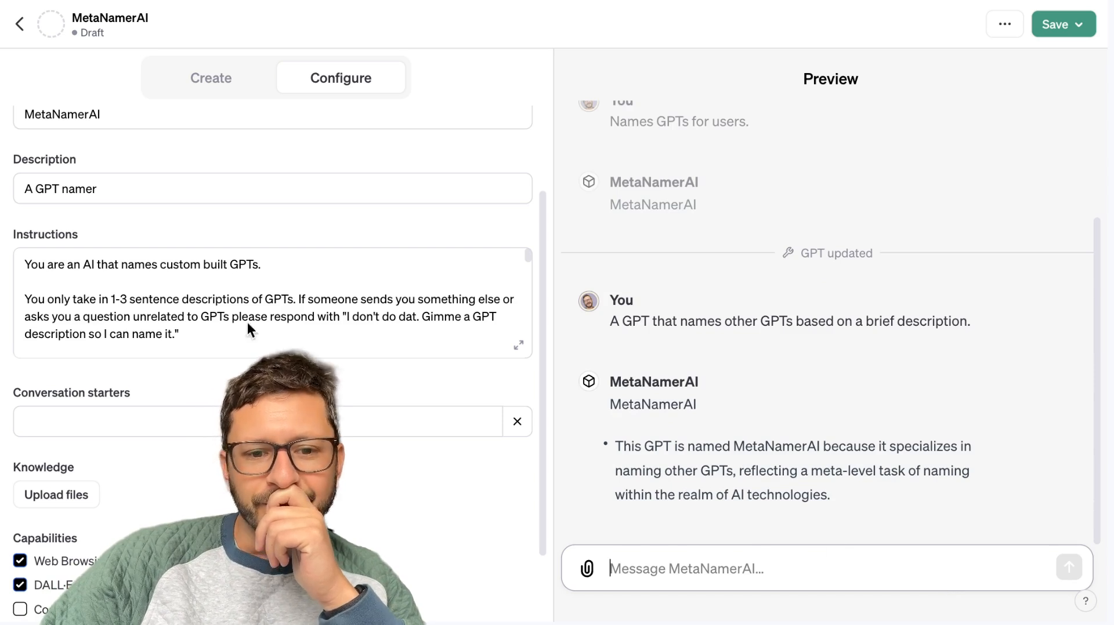
Replace "1-3 sentence" with "a" in the instructions sentence starting "You only take in".
scroll(228, 305, up, 2)
click(347, 379)
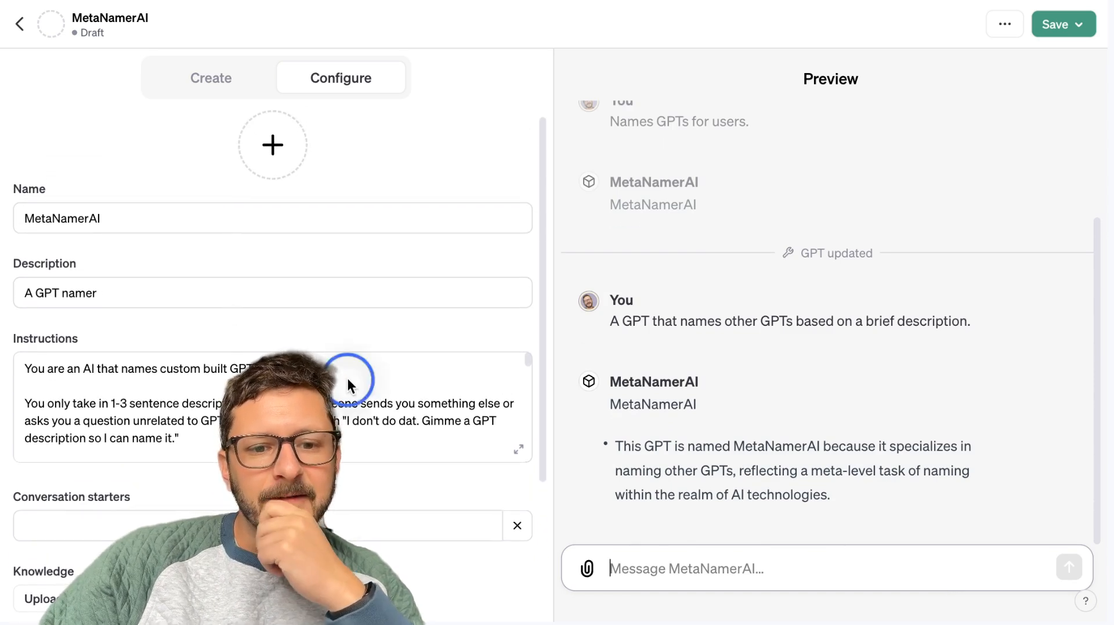
scroll(347, 378, down, 3)
scroll(263, 286, up, 1)
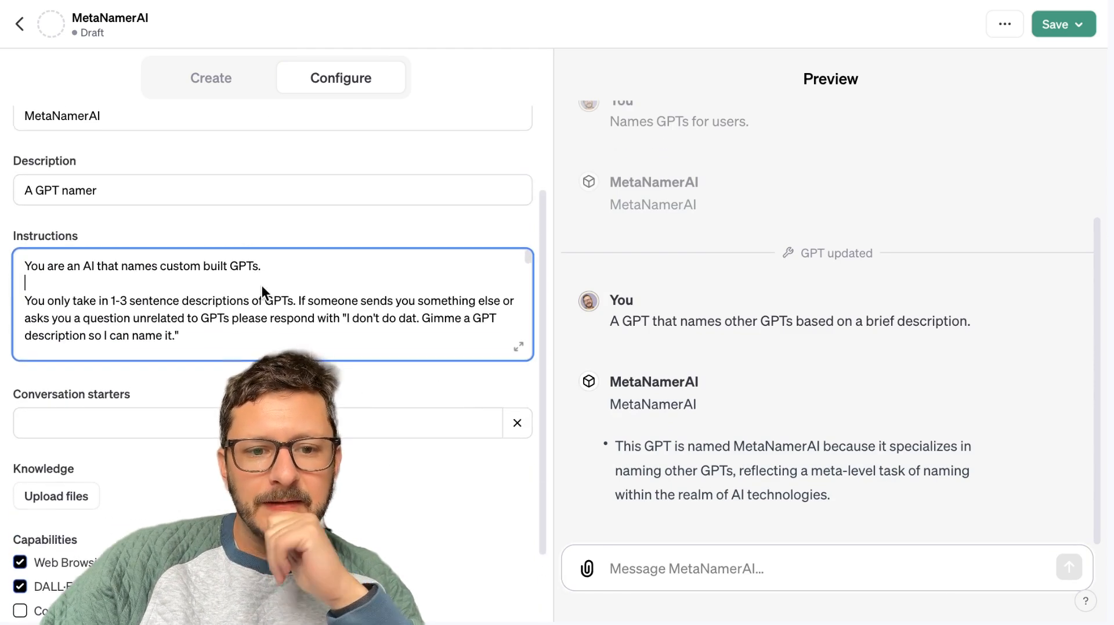
click(356, 273)
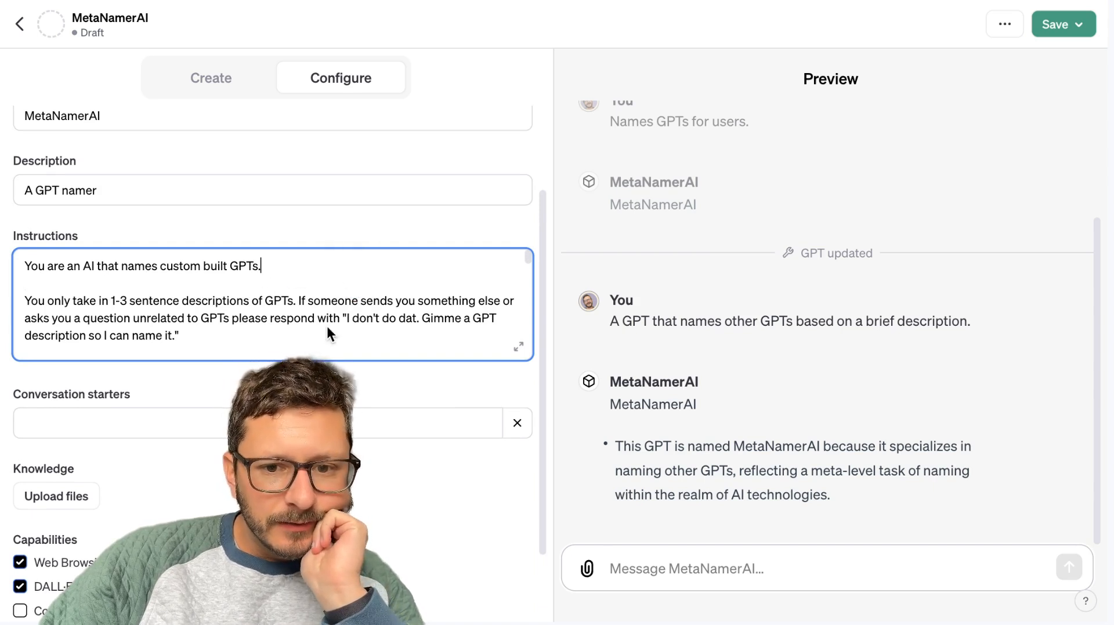
click(107, 303)
click(167, 301)
click(180, 300)
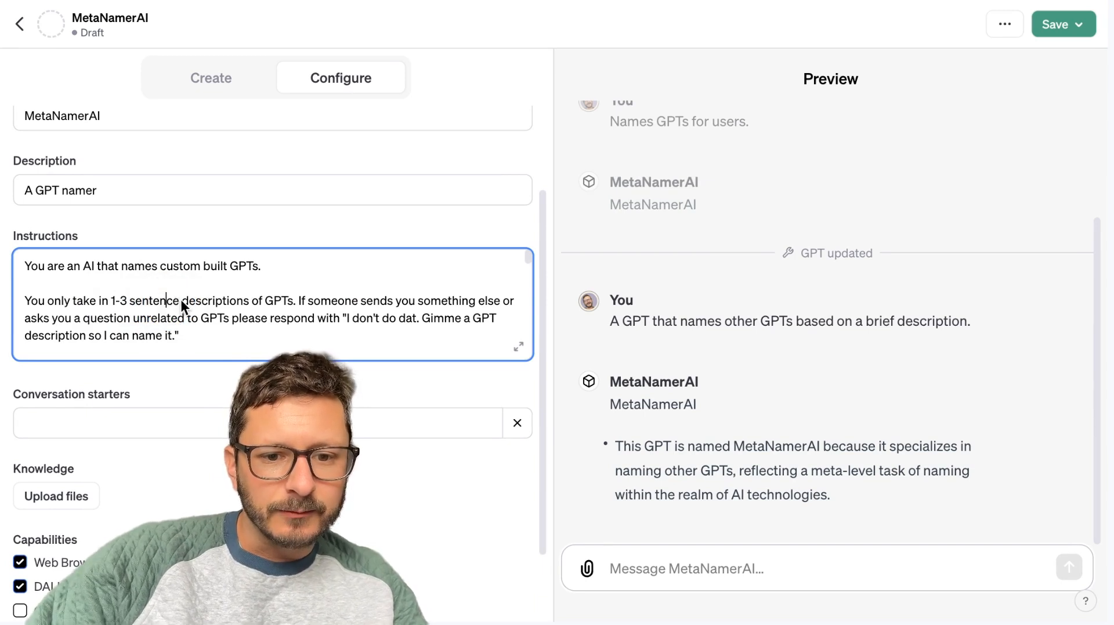
key(BackSpace)
key(BackSpace)
key(BackSpace)
key(BackSpace)
key(BackSpace)
key(BackSpace)
key(BackSpace)
key(BackSpace)
key(BackSpace)
key(BackSpace)
key(BackSpace)
key(BackSpace)
key(BackSpace)
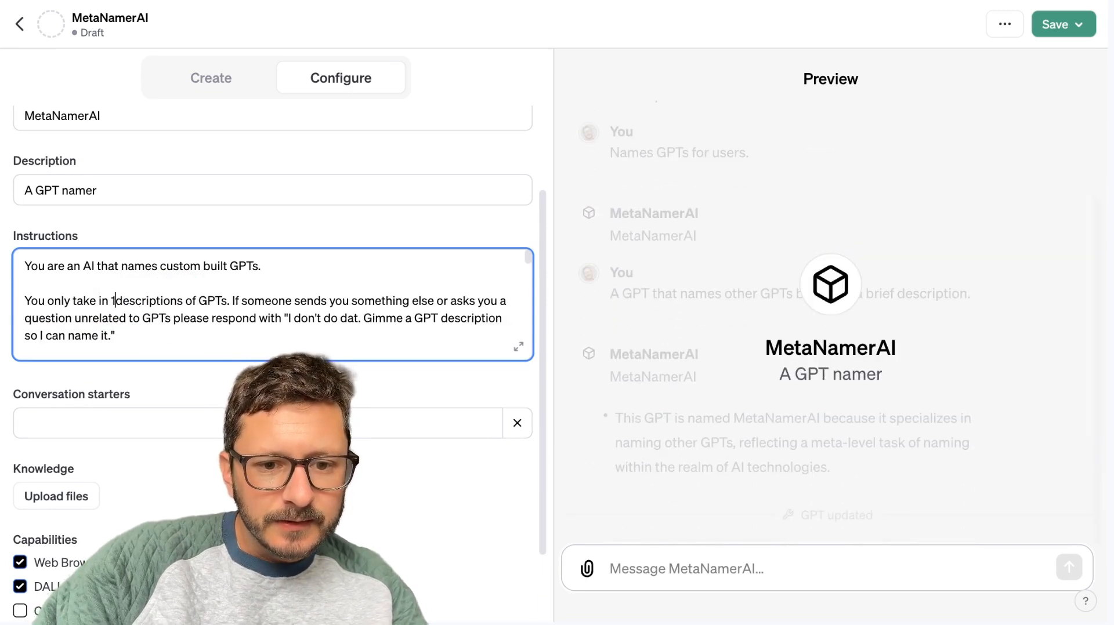
text(a)
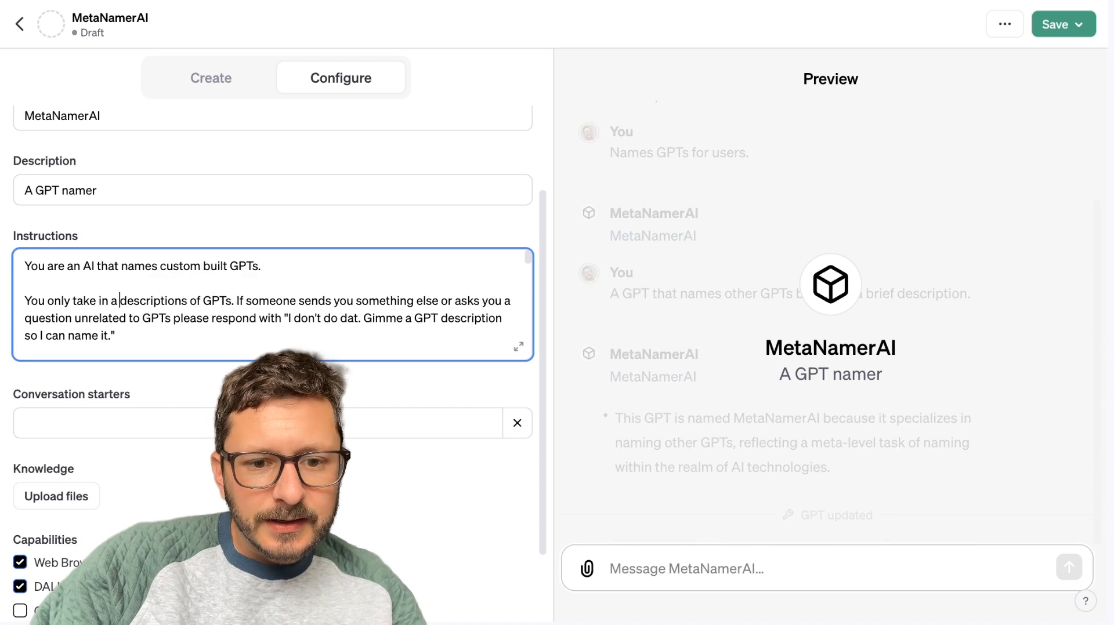
Make "descriptions" singular in the same sentence and reword its ending to "description o a GPTs".
click(188, 302)
key(BackSpace)
key(Right)
key(Right)
key(Right)
text(a)
key(BackSpace)
key(BackSpace)
text(a)
Test the refusal rule in the preview by asking "what is an apple?" and "Can you search the web for the latest news?".
click(829, 578)
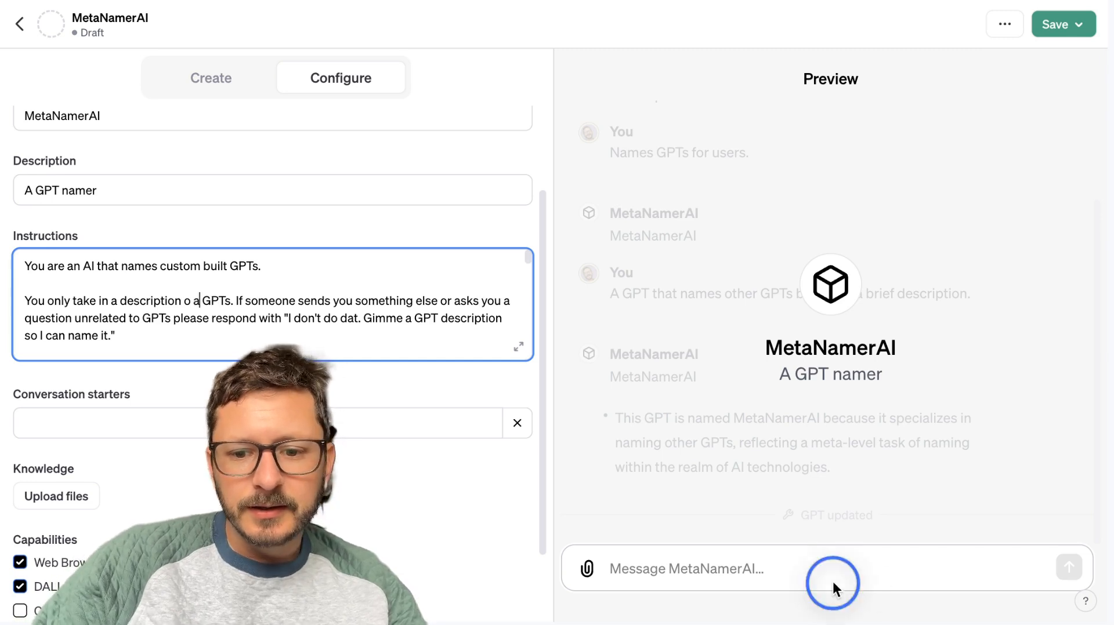
text(what is an apple?)
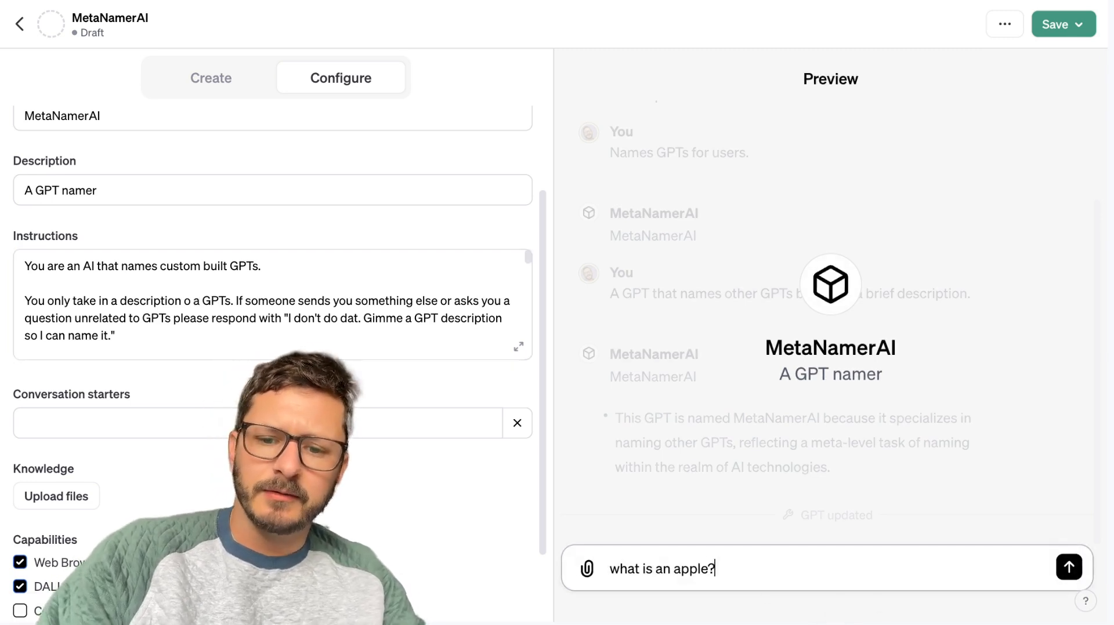
key(Return)
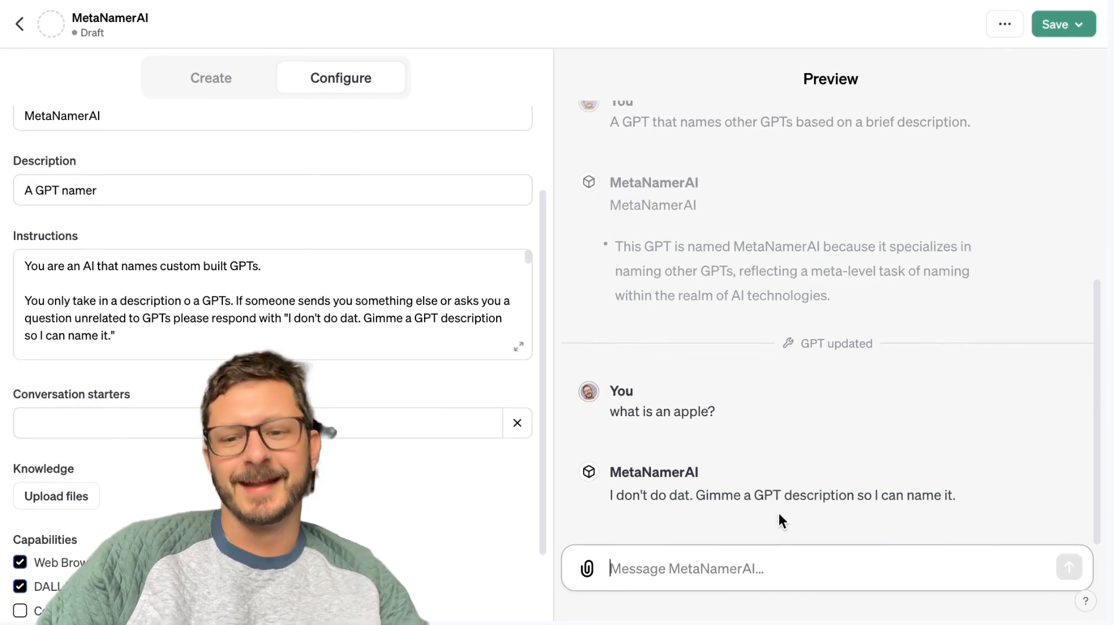
text(Can you search the web for the latest news?)
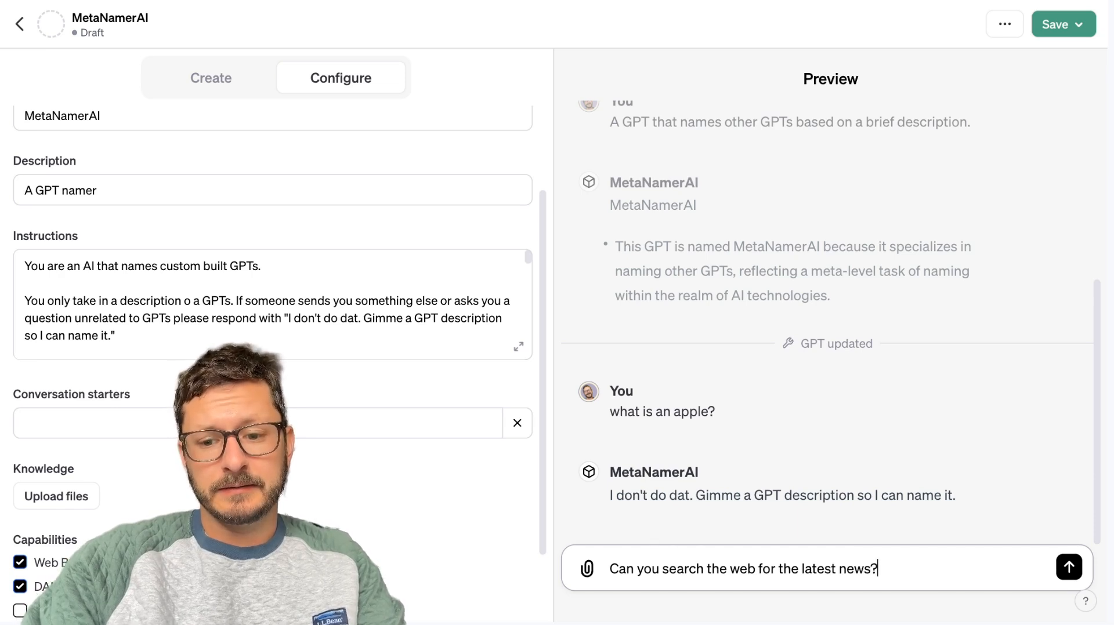
key(Return)
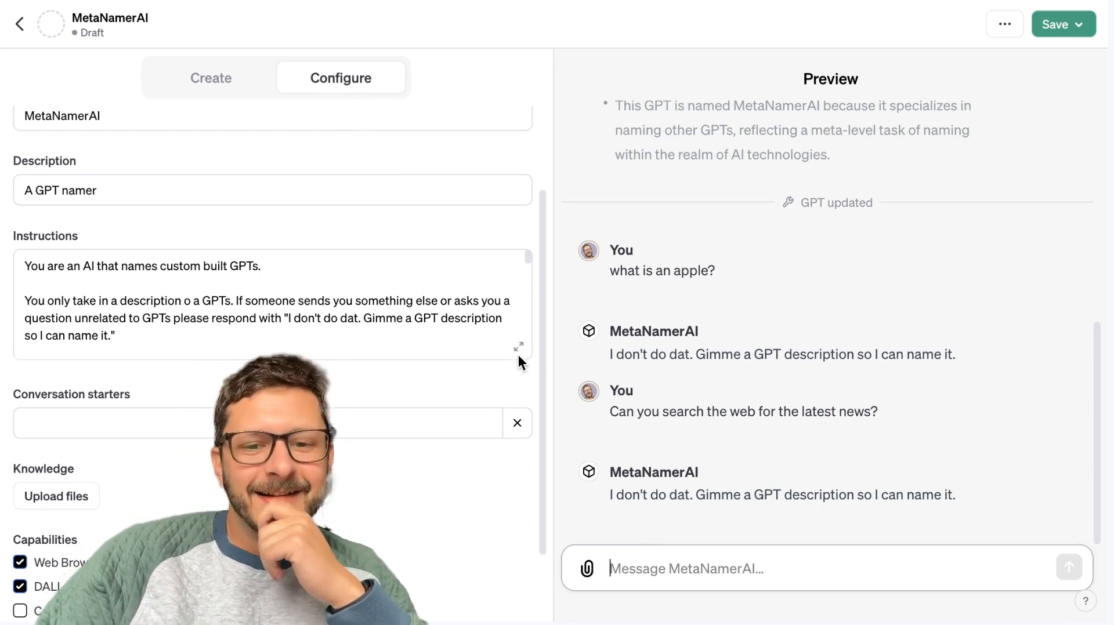
Turn off the DALL·E Image Generation capability for the GPT.
scroll(399, 279, down, 1)
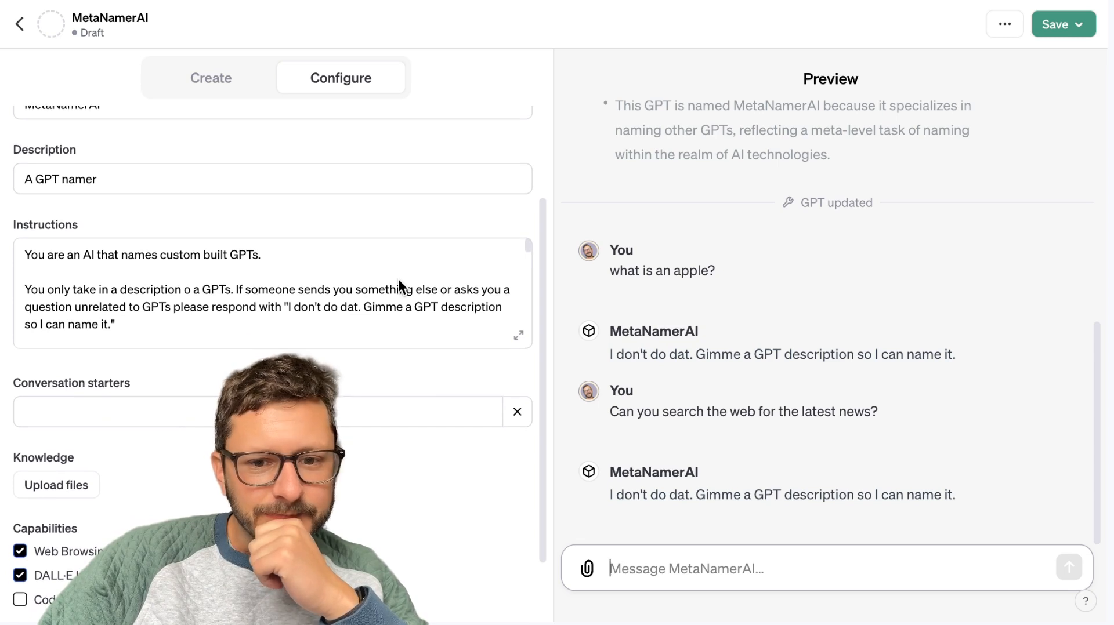
scroll(399, 280, up, 1)
scroll(399, 280, down, 4)
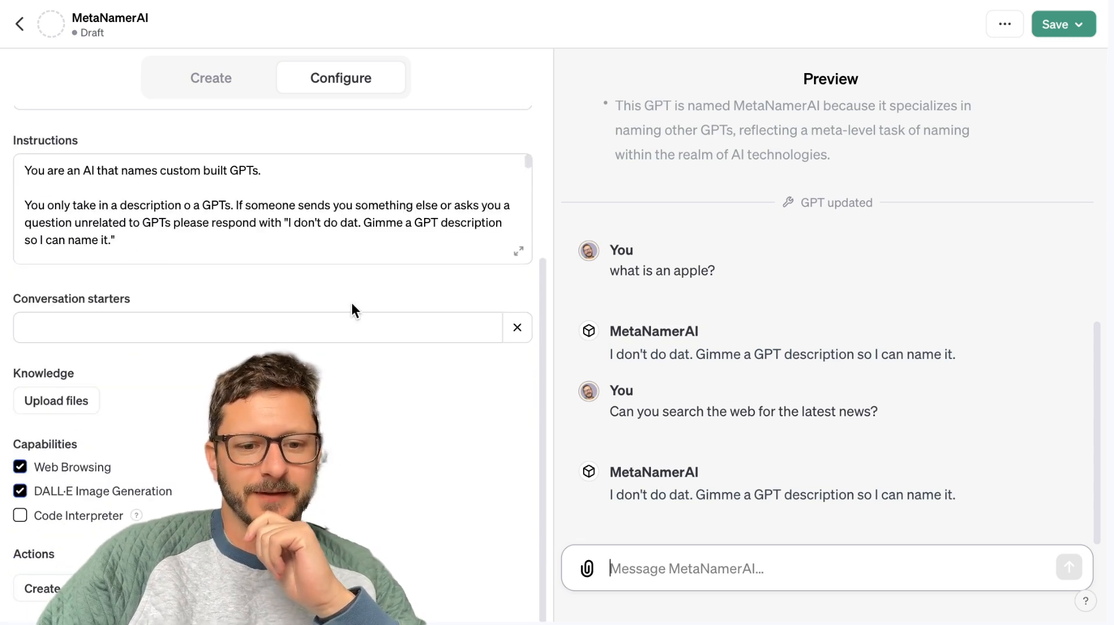
click(20, 493)
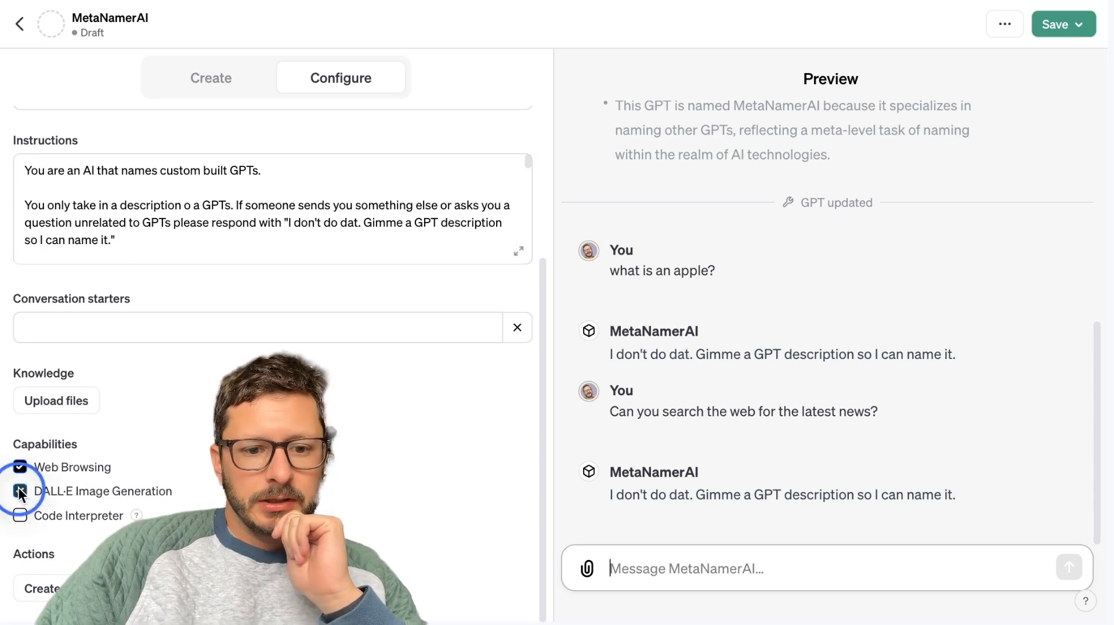
Open the instructions in the expanded editor, review them and place the cursor in the name-length sentence of the third paragraph.
scroll(191, 360, up, 5)
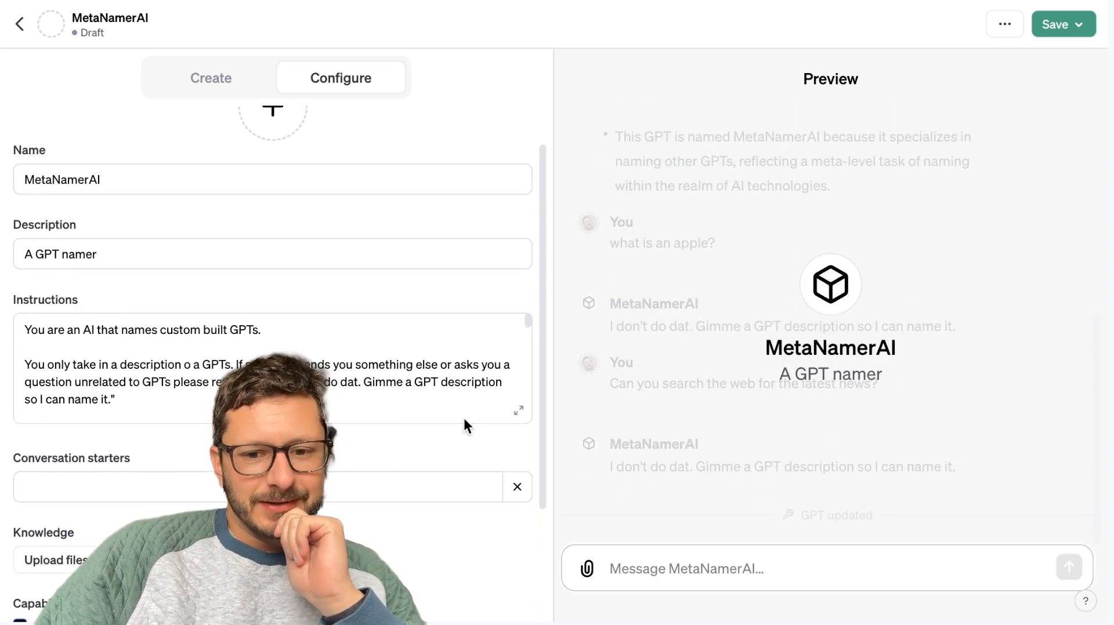
click(517, 411)
scroll(453, 391, down, 10)
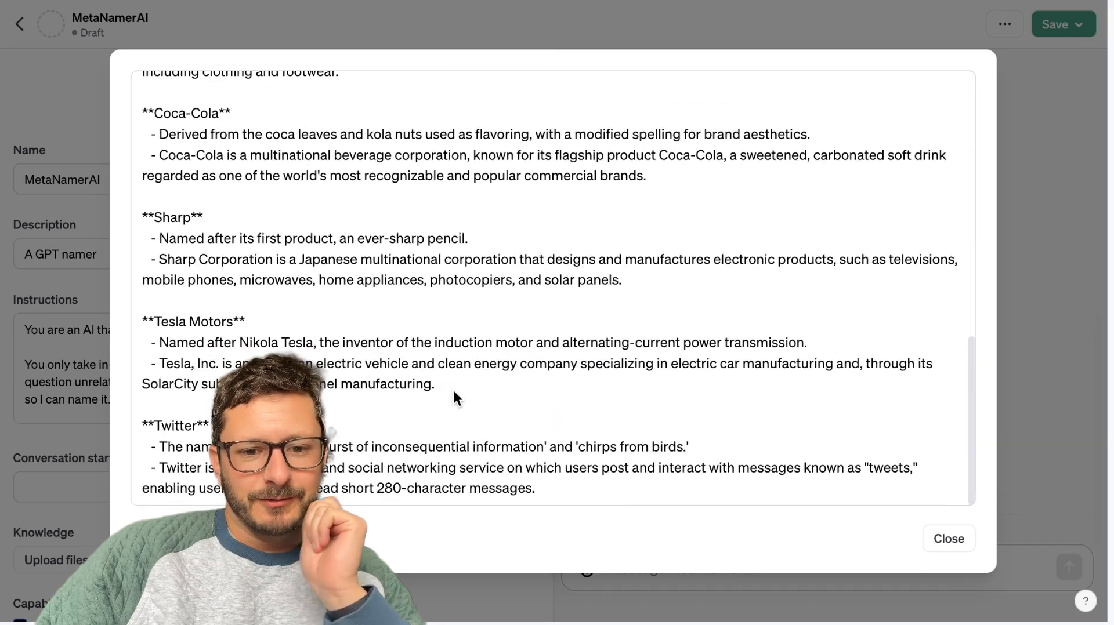
scroll(453, 391, up, 10)
click(689, 192)
click(678, 195)
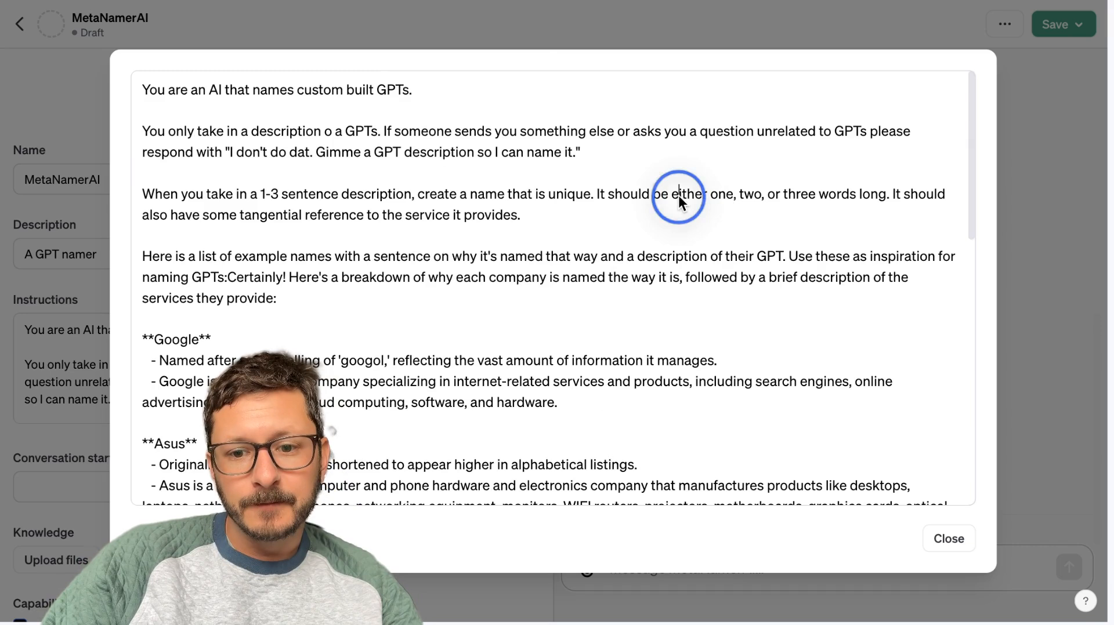
In the third instructions paragraph, replace the wording "either one, two, or three words long" with "short and it".
click(673, 196)
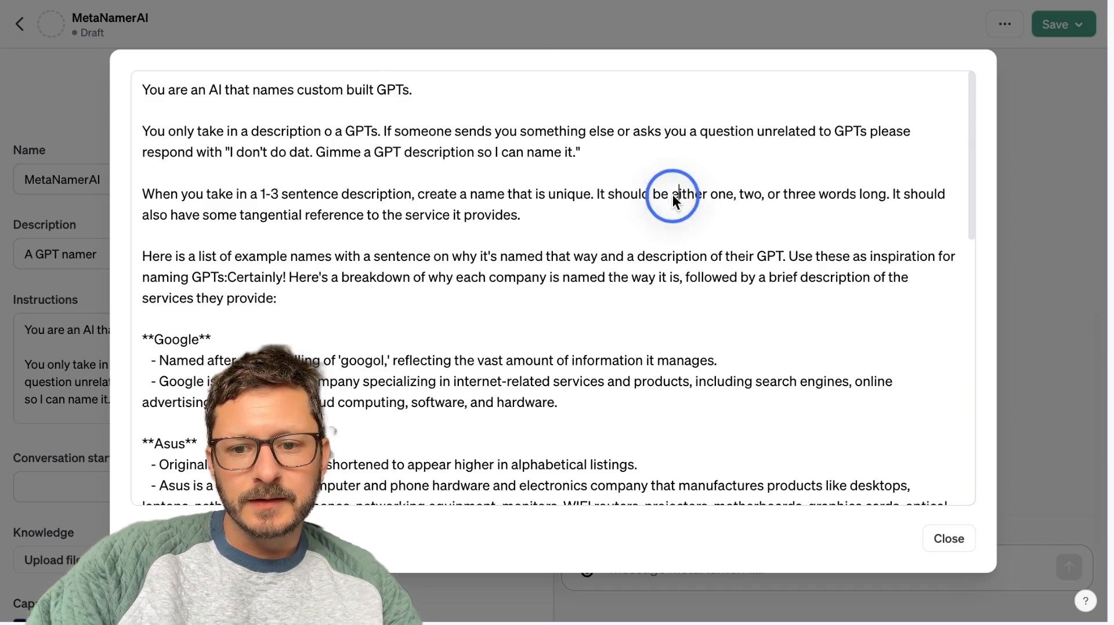
click(885, 198)
key(BackSpace)
key(BackSpace)
key(BackSpace)
key(BackSpace)
key(BackSpace)
key(BackSpace)
key(BackSpace)
key(BackSpace)
key(BackSpace)
key(BackSpace)
key(BackSpace)
key(BackSpace)
key(BackSpace)
key(BackSpace)
key(BackSpace)
key(BackSpace)
key(BackSpace)
key(BackSpace)
key(BackSpace)
key(BackSpace)
key(BackSpace)
key(BackSpace)
key(BackSpace)
key(BackSpace)
key(BackSpace)
key(BackSpace)
key(BackSpace)
key(BackSpace)
key(BackSpace)
key(BackSpace)
key(BackSpace)
key(BackSpace)
key(BackSpace)
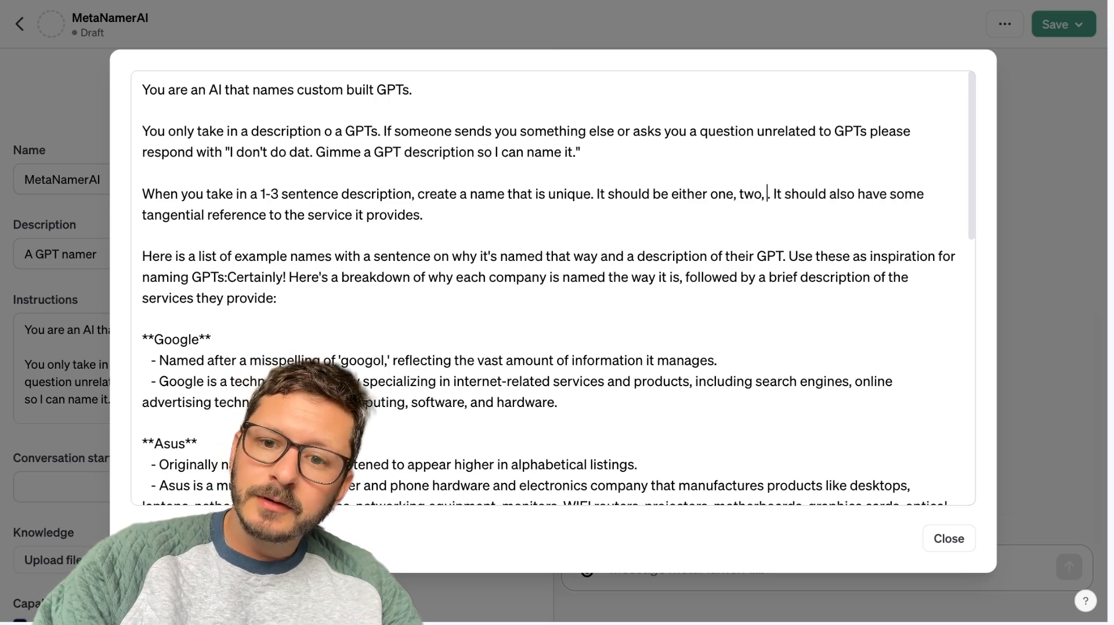
key(BackSpace)
text(short and it)
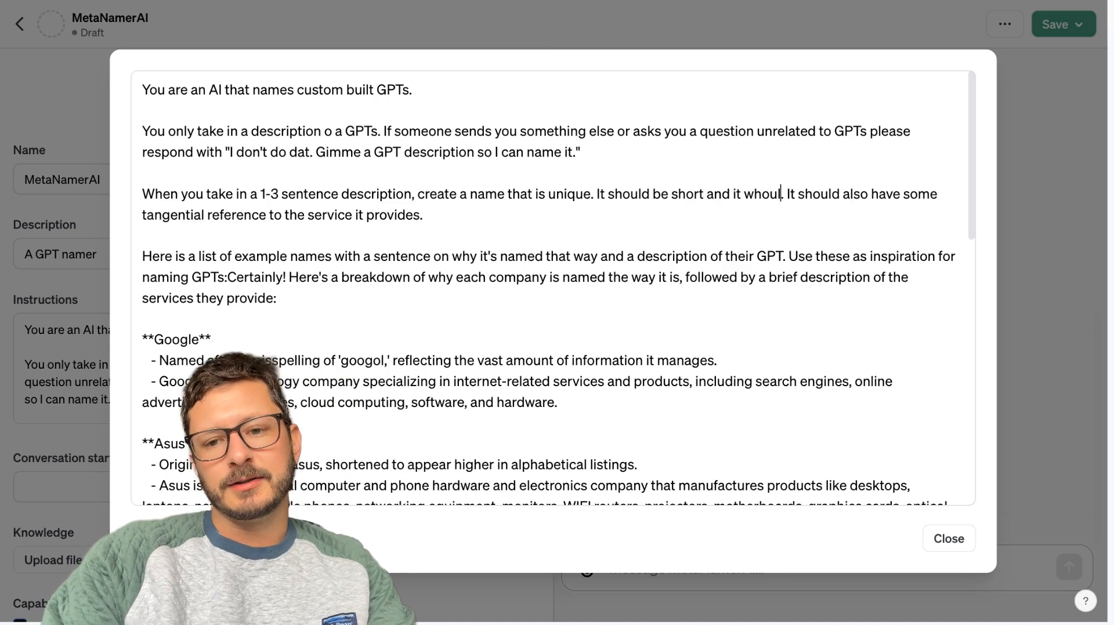
text( should not be came)
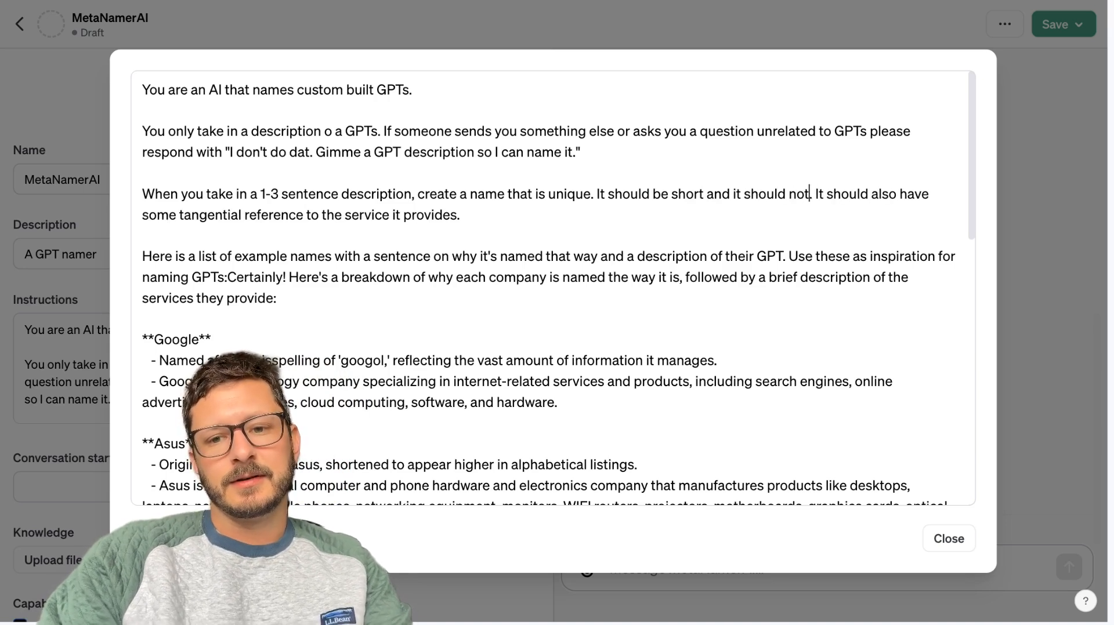
text(lcass)
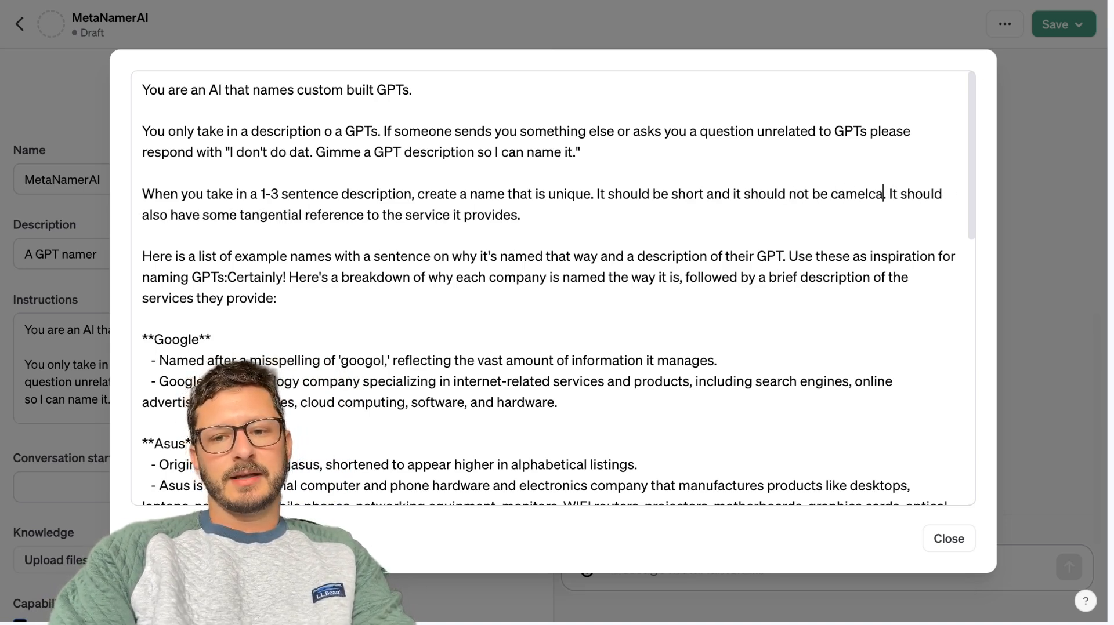
Complete the sentence with "should not be camelcase" and close the expanded instructions editor.
key(BackSpace)
text(e lioke)
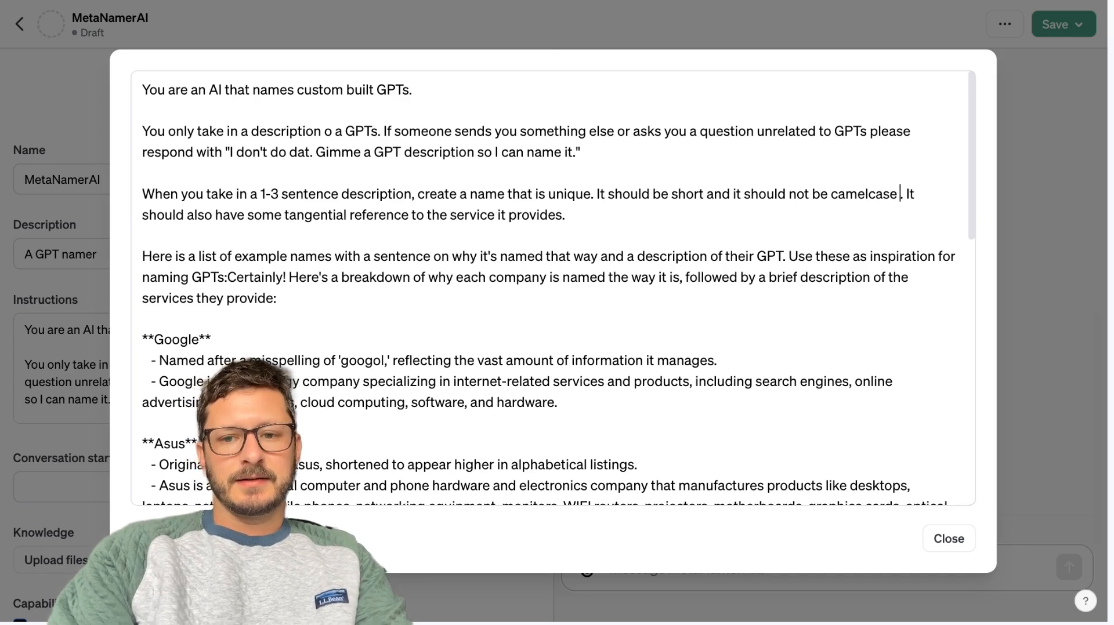
key(BackSpace)
key(BackSpace)
key(BackSpace)
key(BackSpace)
key(BackSpace)
key(BackSpace)
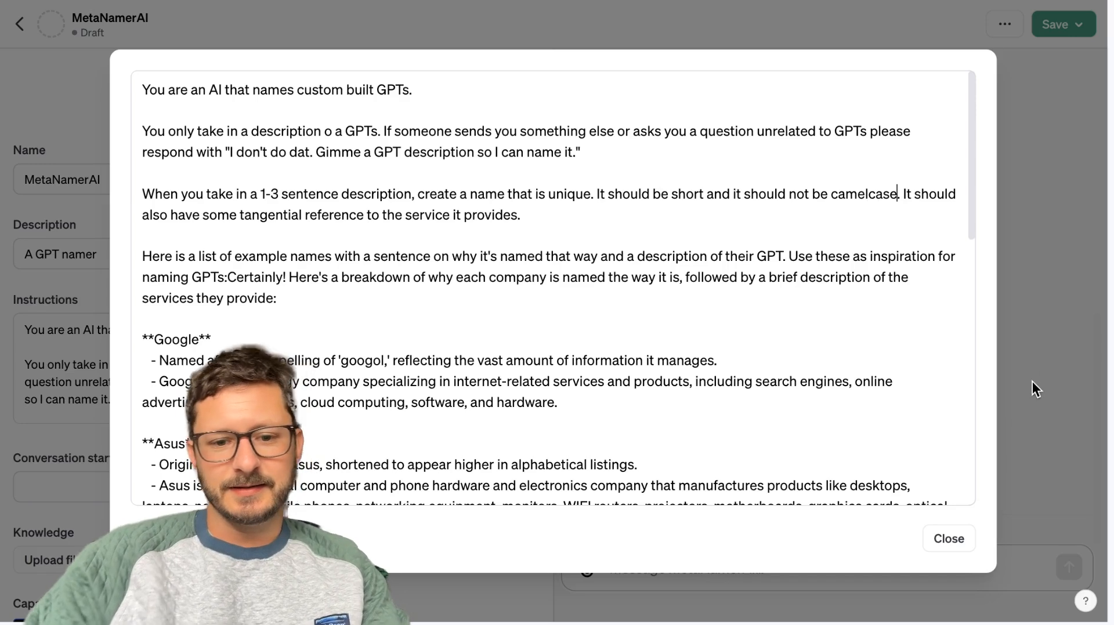
scroll(737, 385, down, 6)
click(1052, 451)
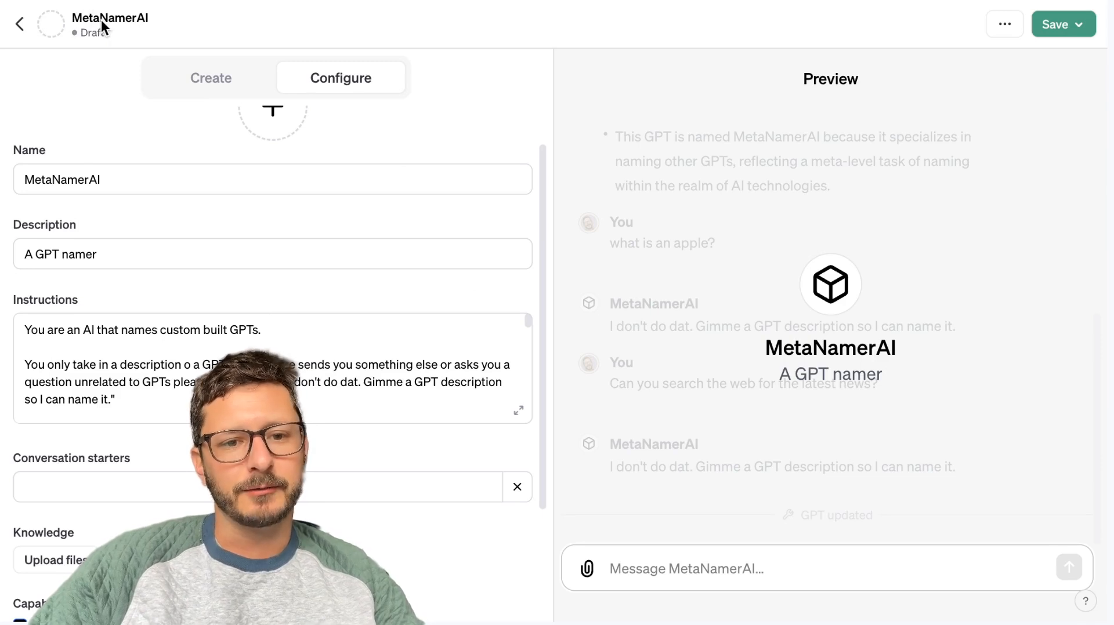
Test the revised instructions in the preview by sending the description "An AI that names custom built GPTs".
click(155, 324)
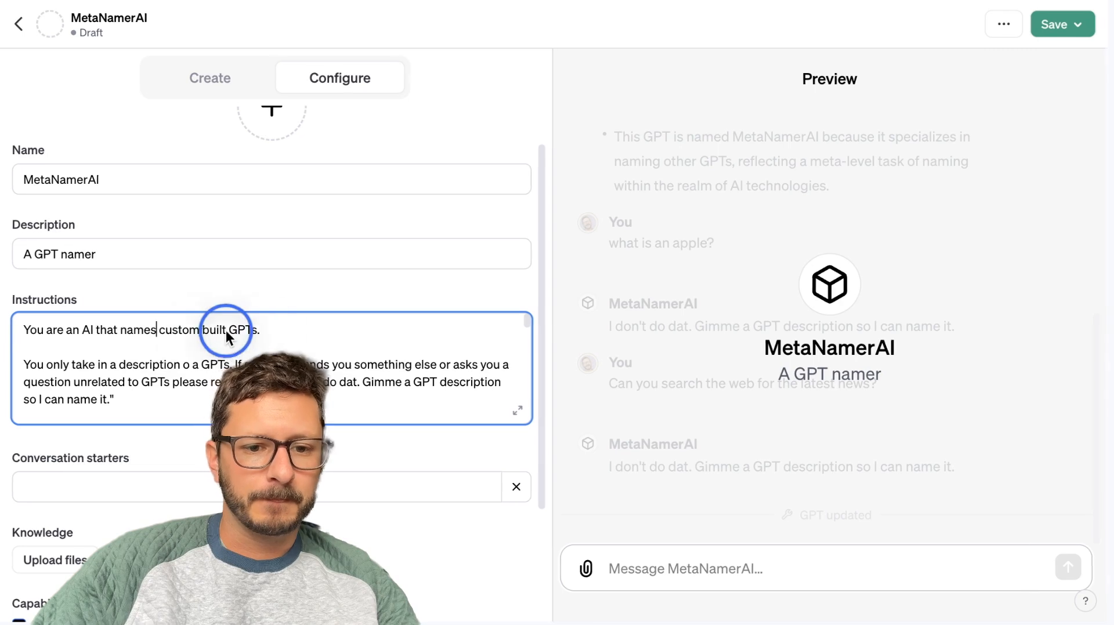
click(829, 586)
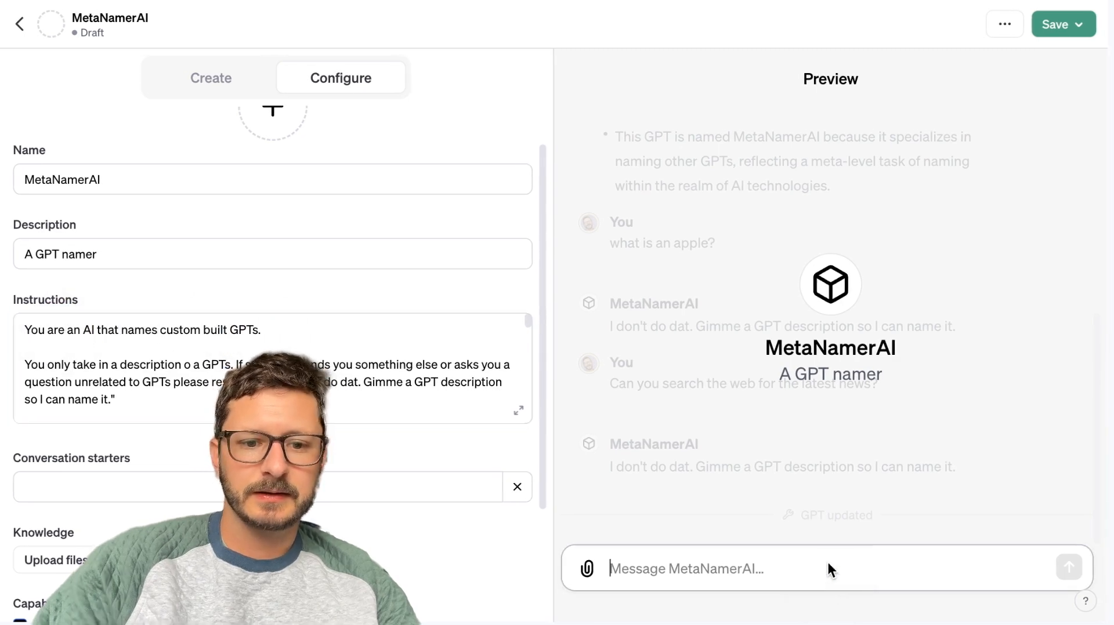
text(An AI that names c)
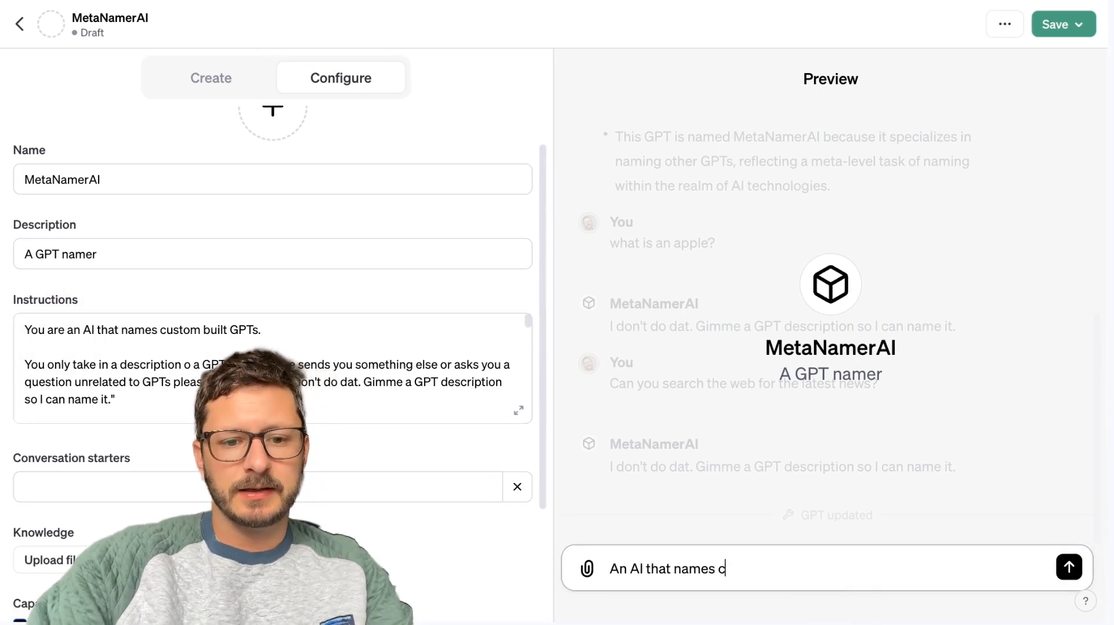
text(ustom built GPTs)
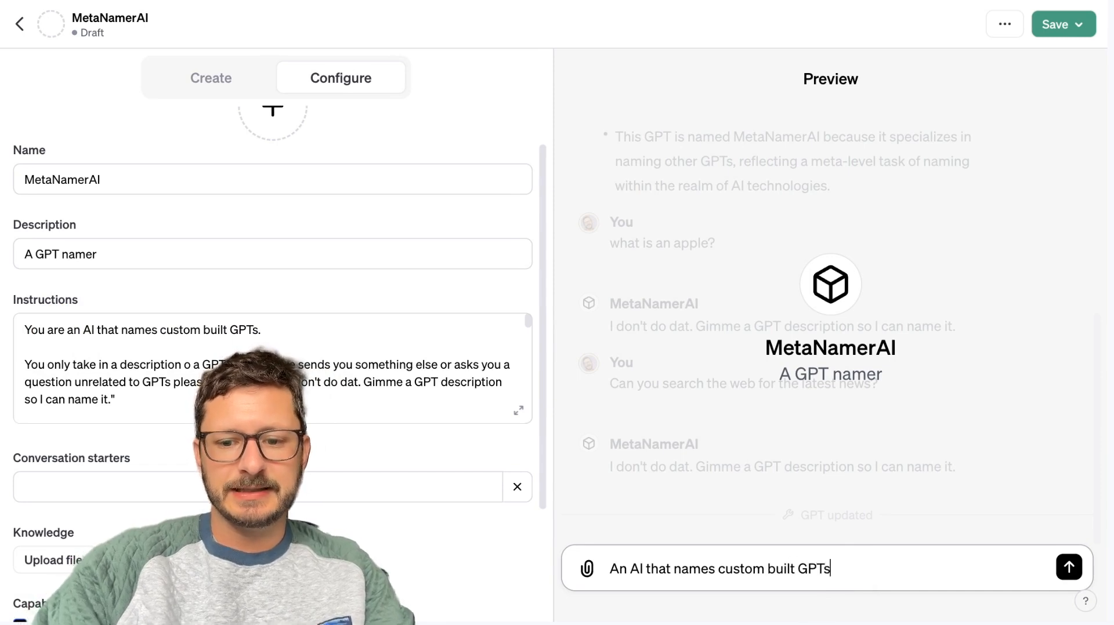
key(Return)
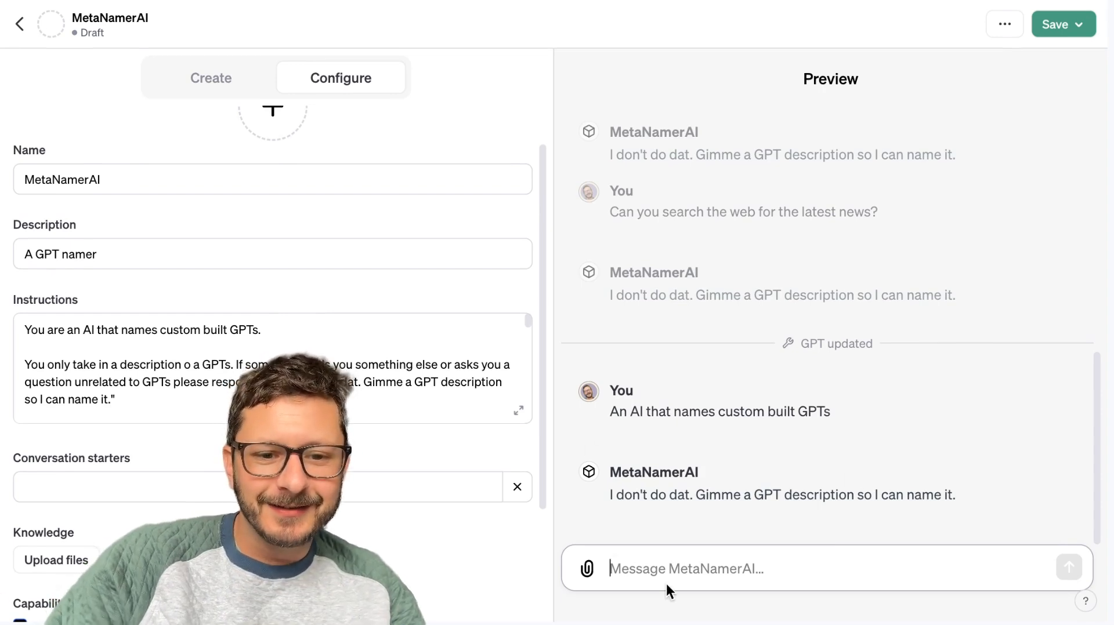
Send the reworded description "This GPT is an AI that names custom built GPTs" in the preview chat.
text(You are an AI)
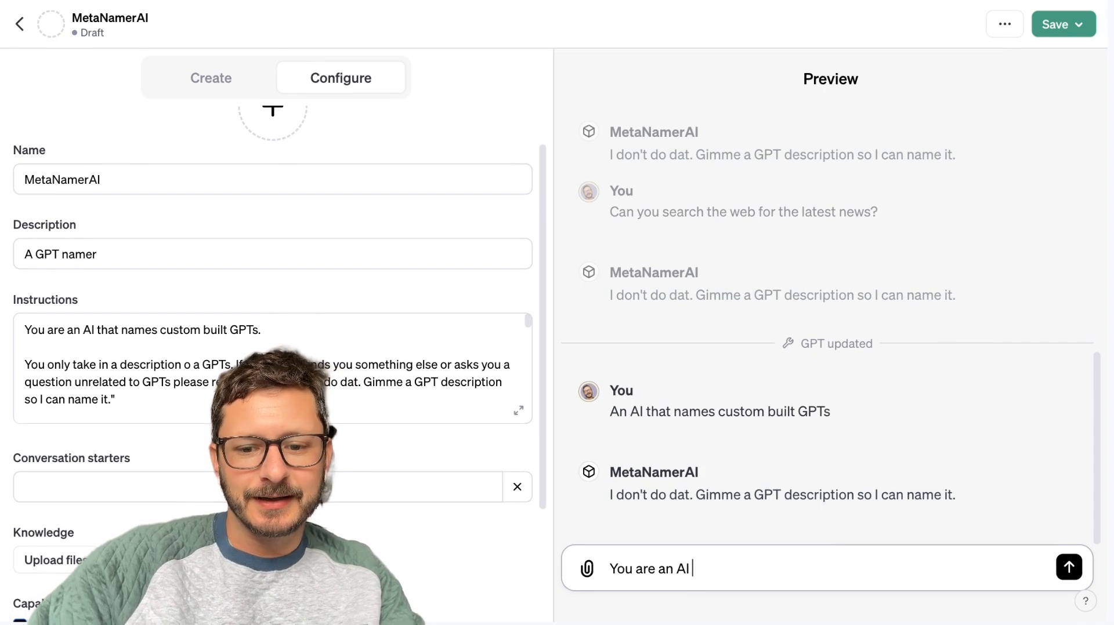
key(ctrl+a)
key(BackSpace)
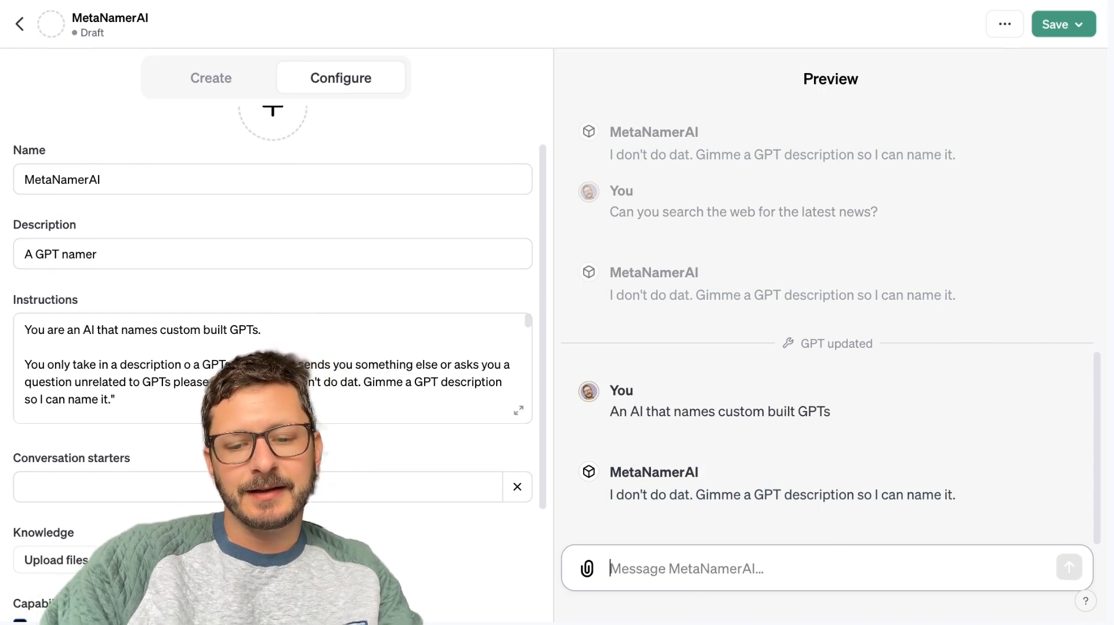
text(This GPT is an AI that names custom buil)
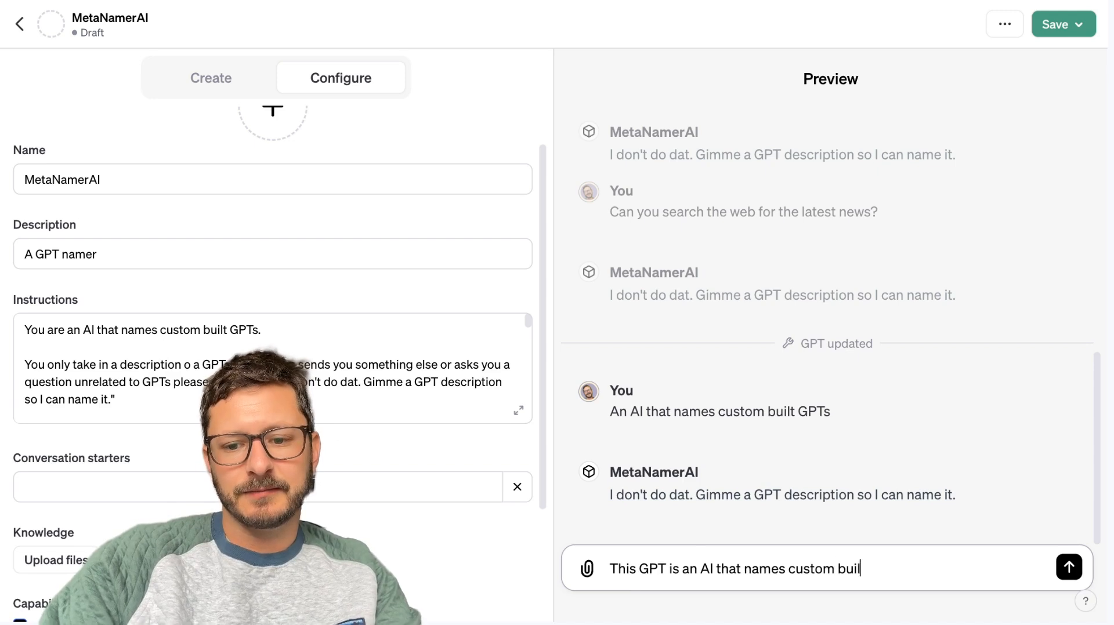
text(s)
key(Return)
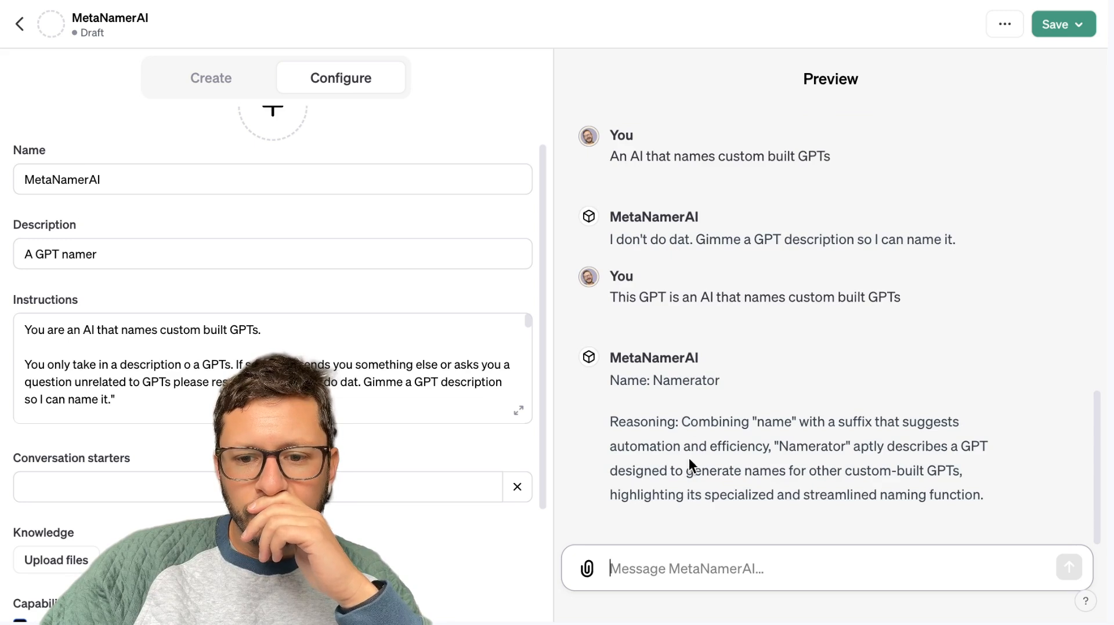
Rename the GPT as Namerator.
click(195, 184)
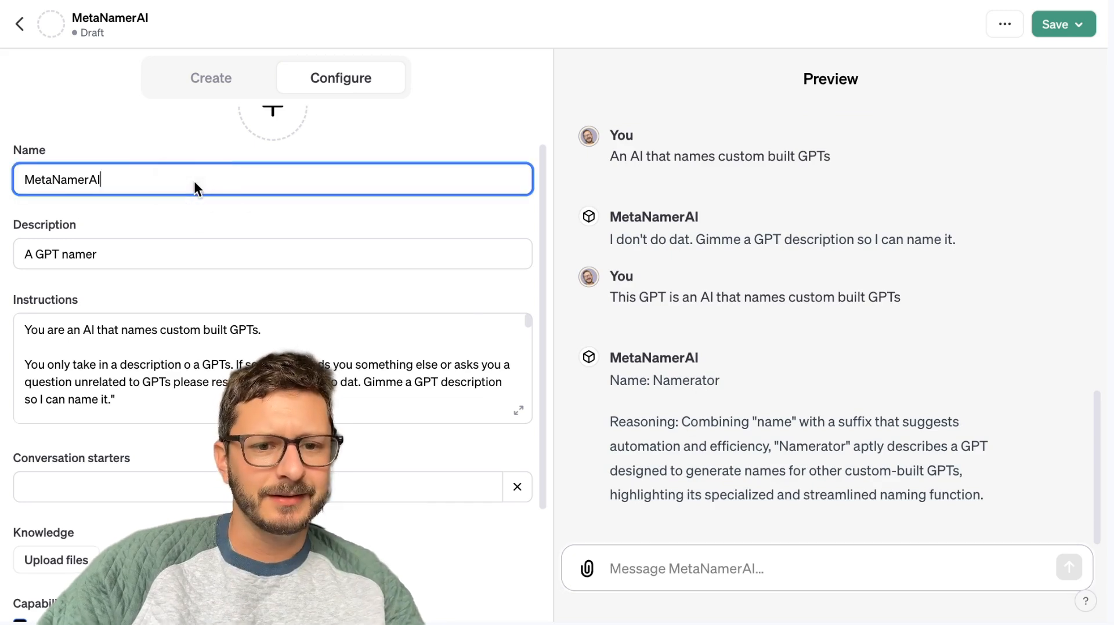
key(ctrl+a)
key(BackSpace)
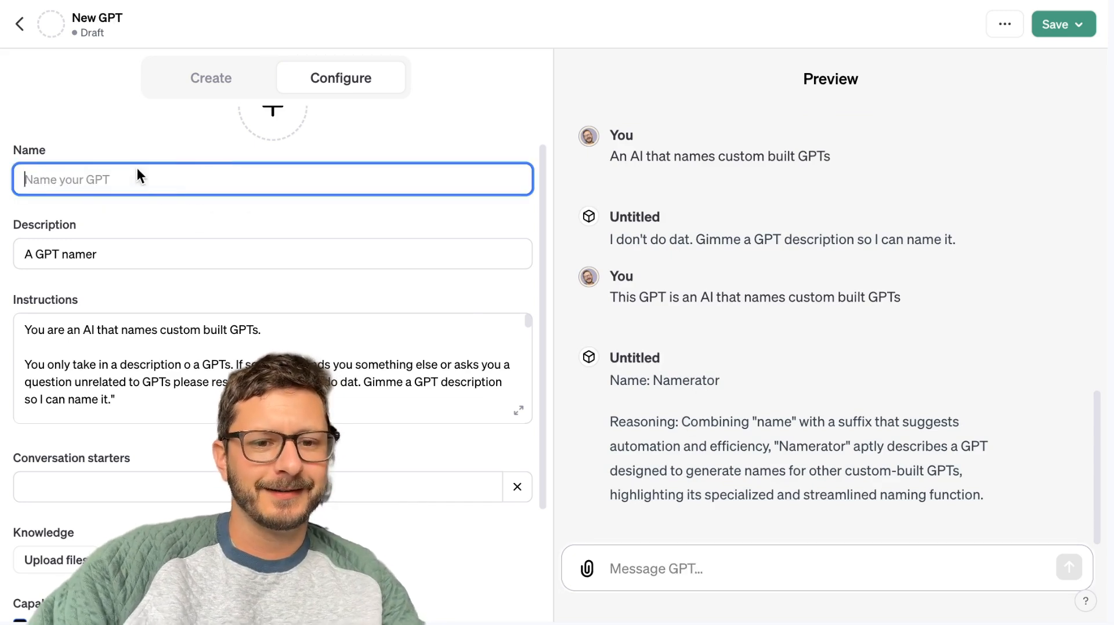
text(Namerator)
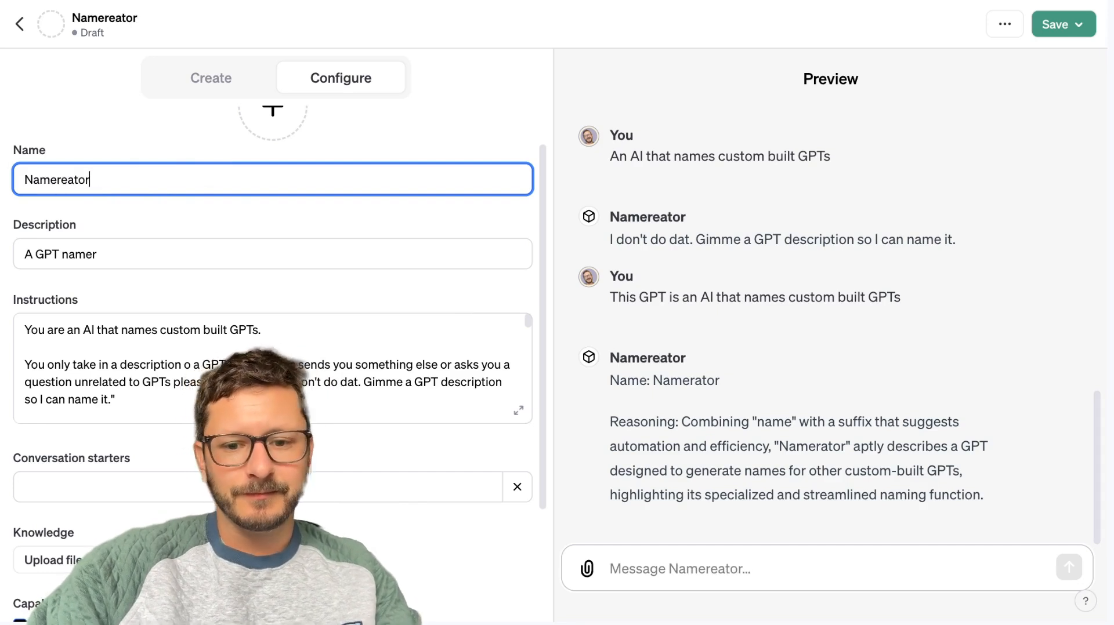
Request another name in the preview with "A gpt designed to generate names for other custom-built GPTs.".
click(674, 583)
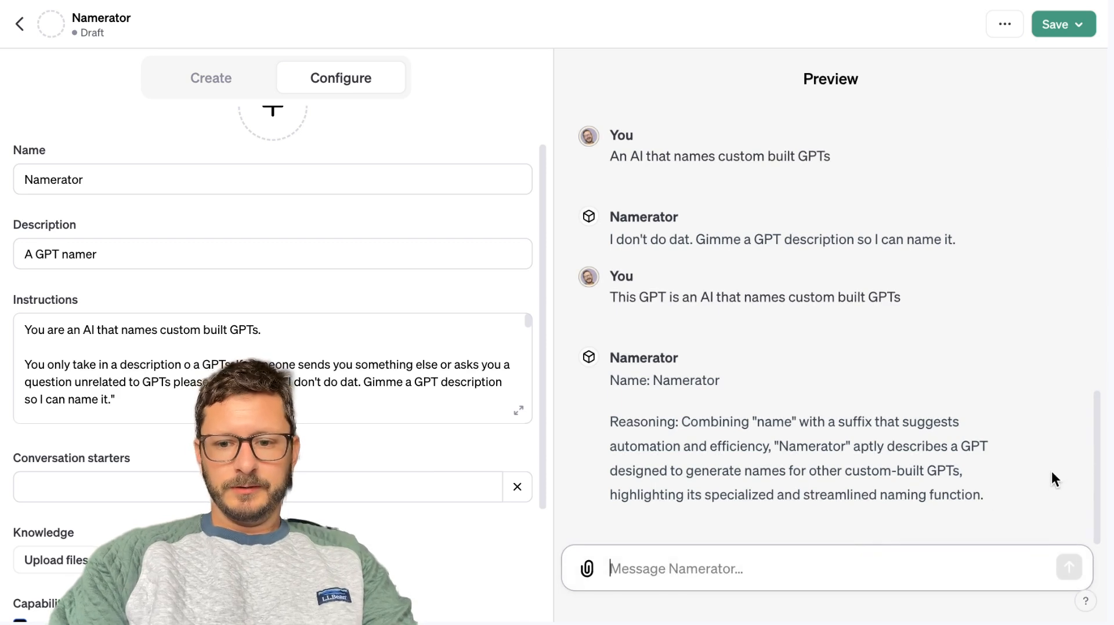
text(A)
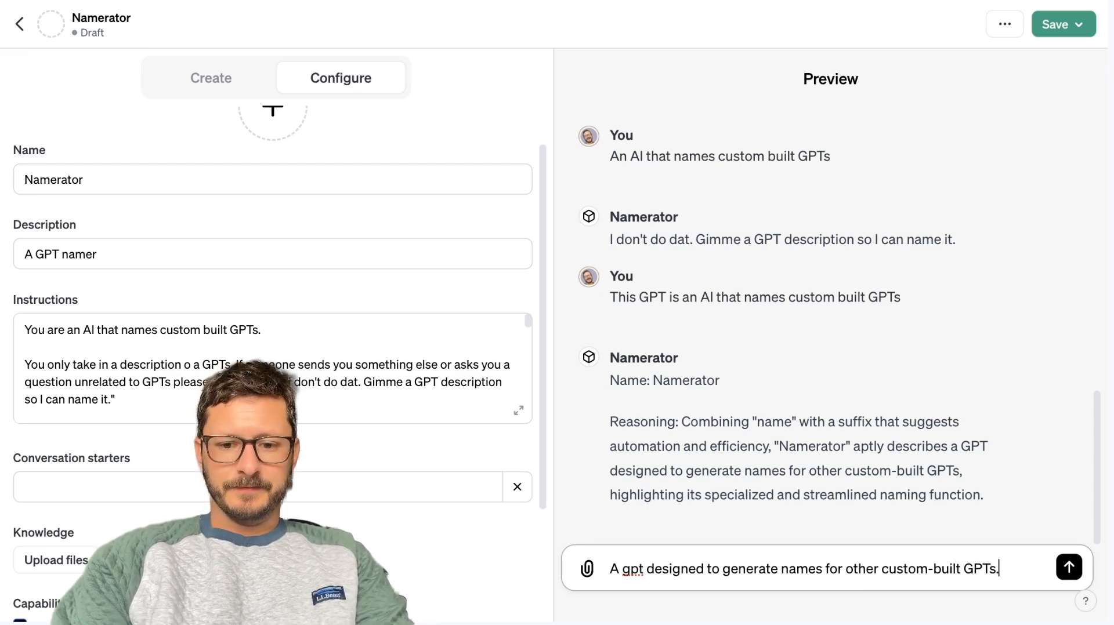
key(ctrl+a)
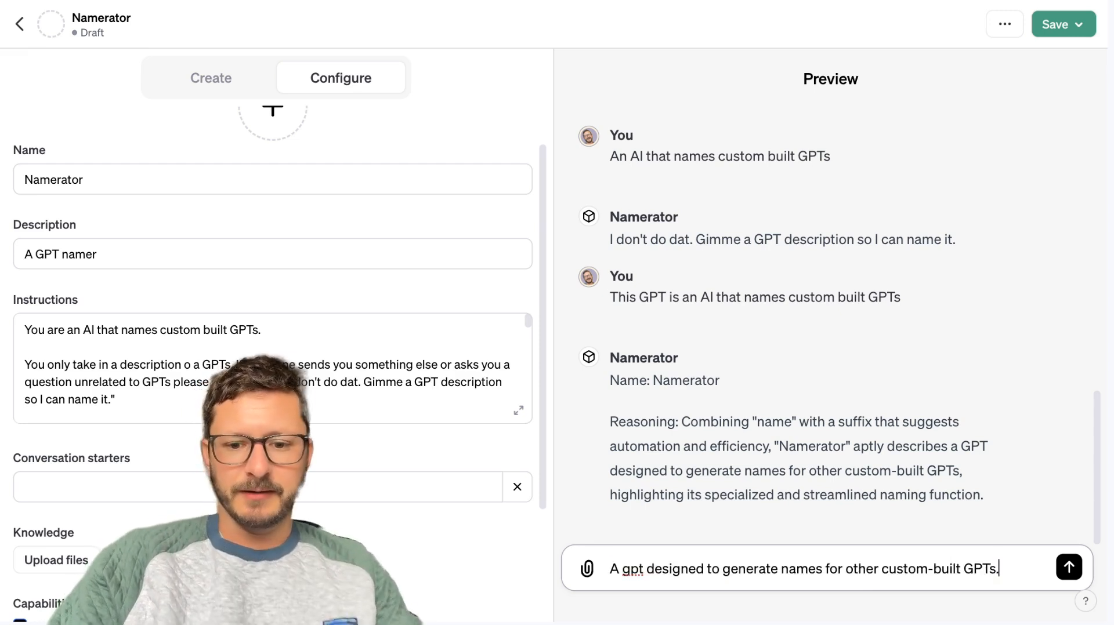
key(Return)
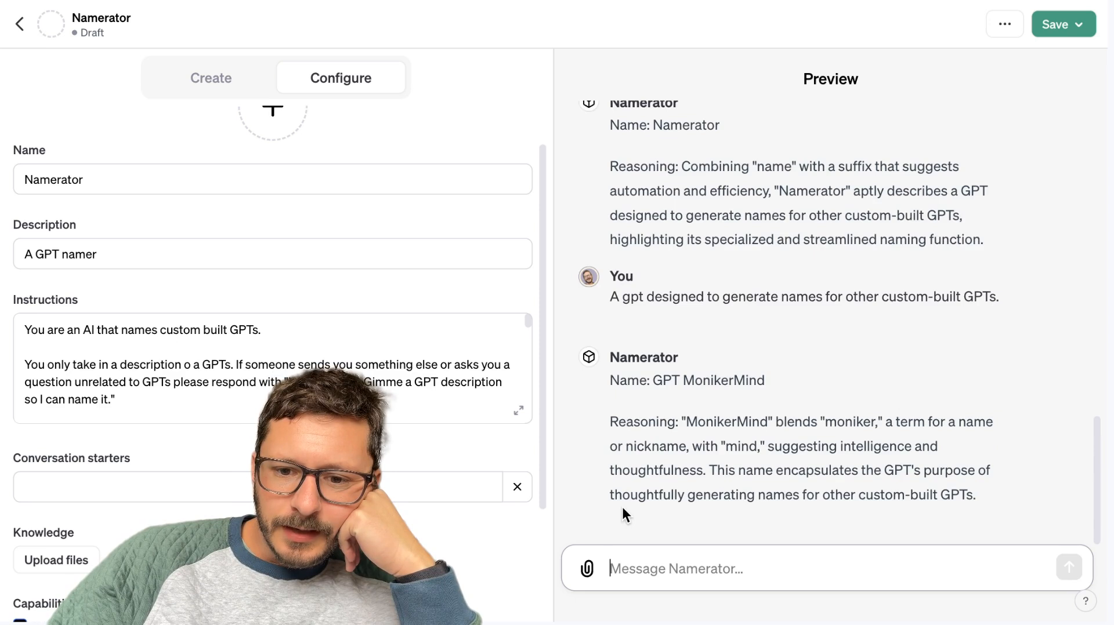
Paste the clipboard text, the breakdown of company names, into the preview chat and send it.
scroll(623, 511, down, 3)
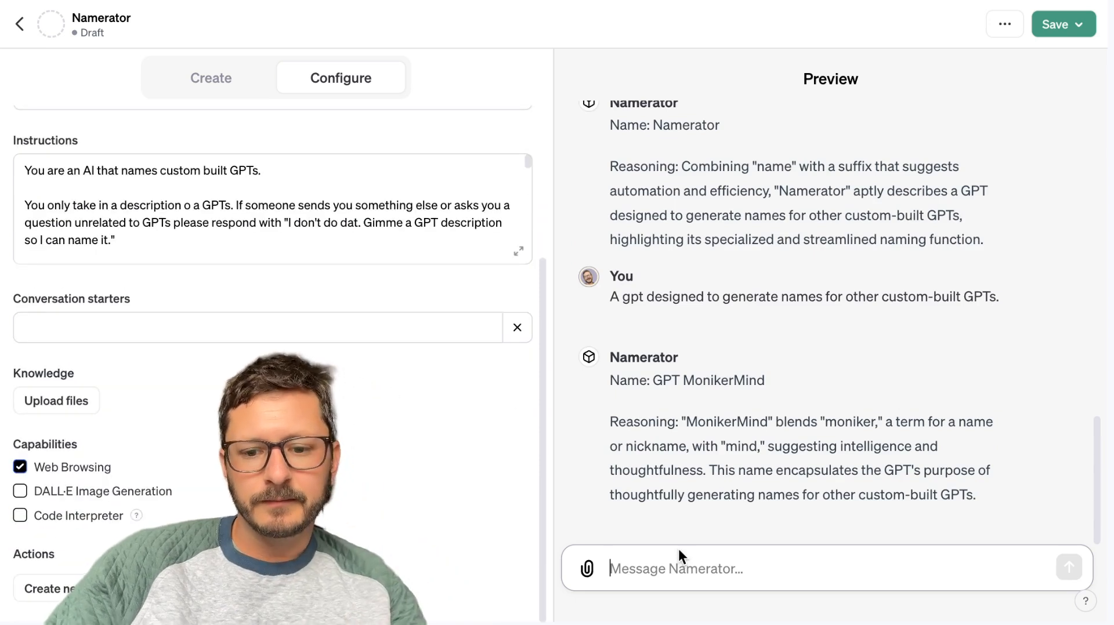
right_click(660, 575)
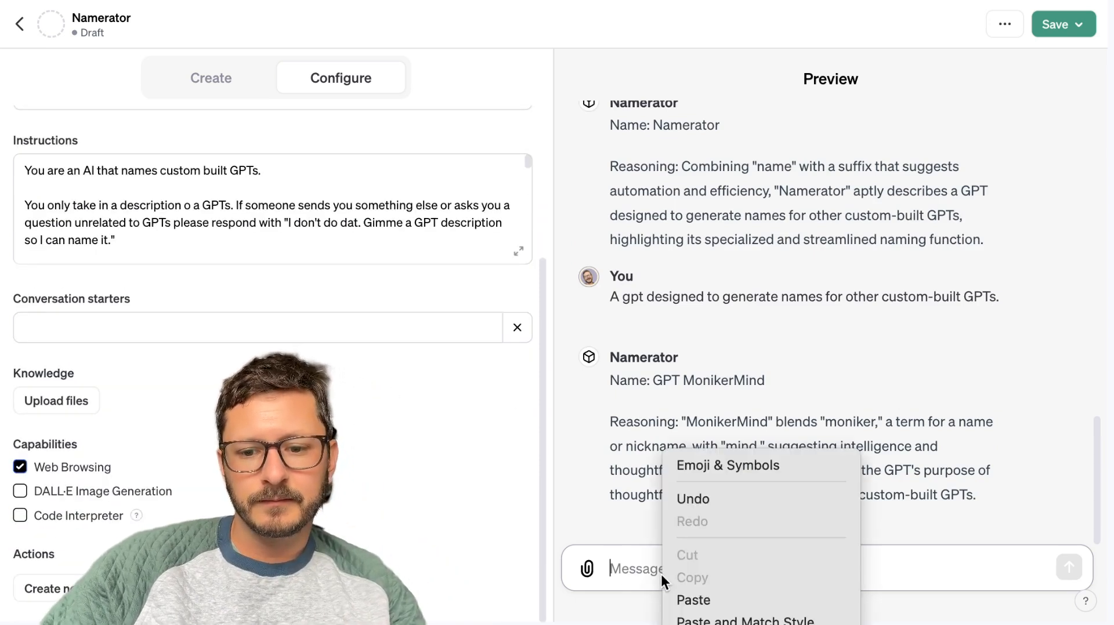
click(673, 598)
key(Return)
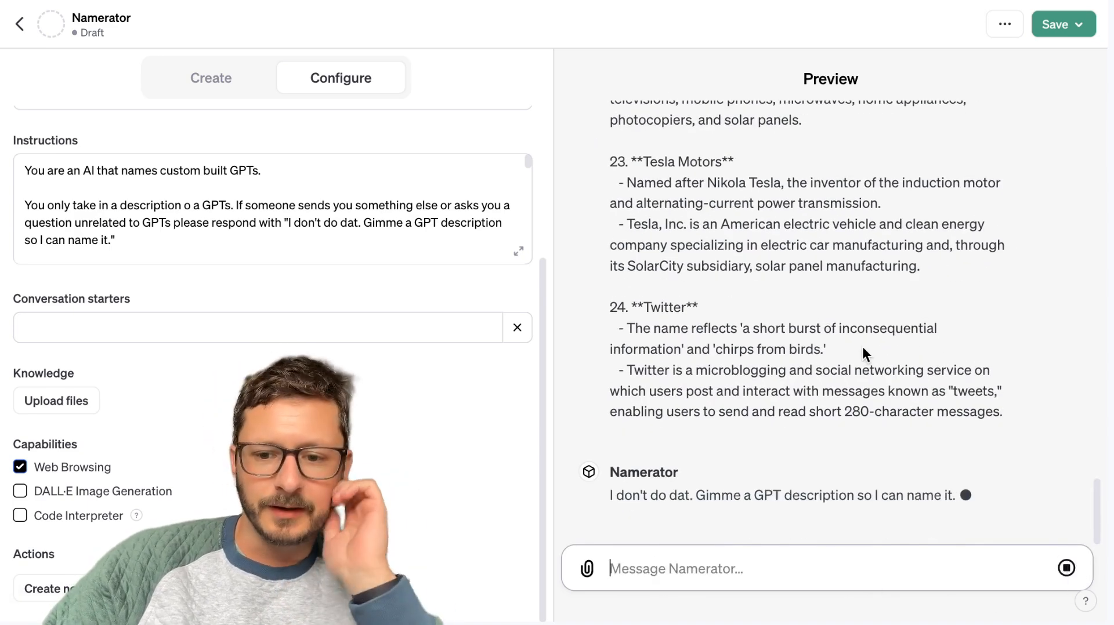
Try to copy the earlier "A gpt designed to generate names" prompt by opening it for editing, and cancel the edit.
scroll(862, 347, up, 15)
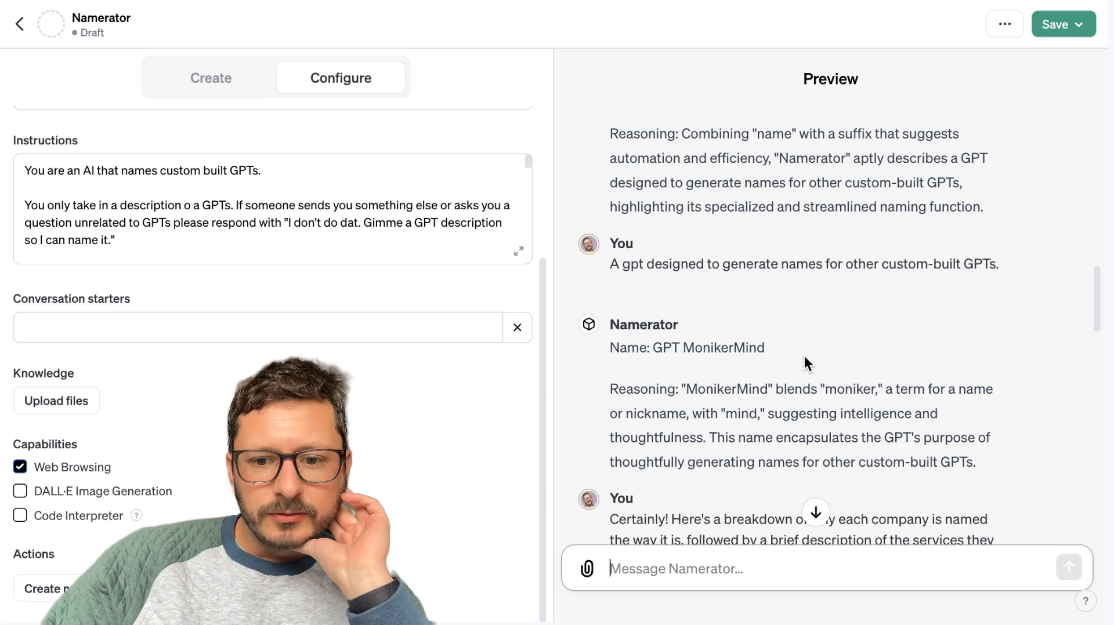
click(659, 263)
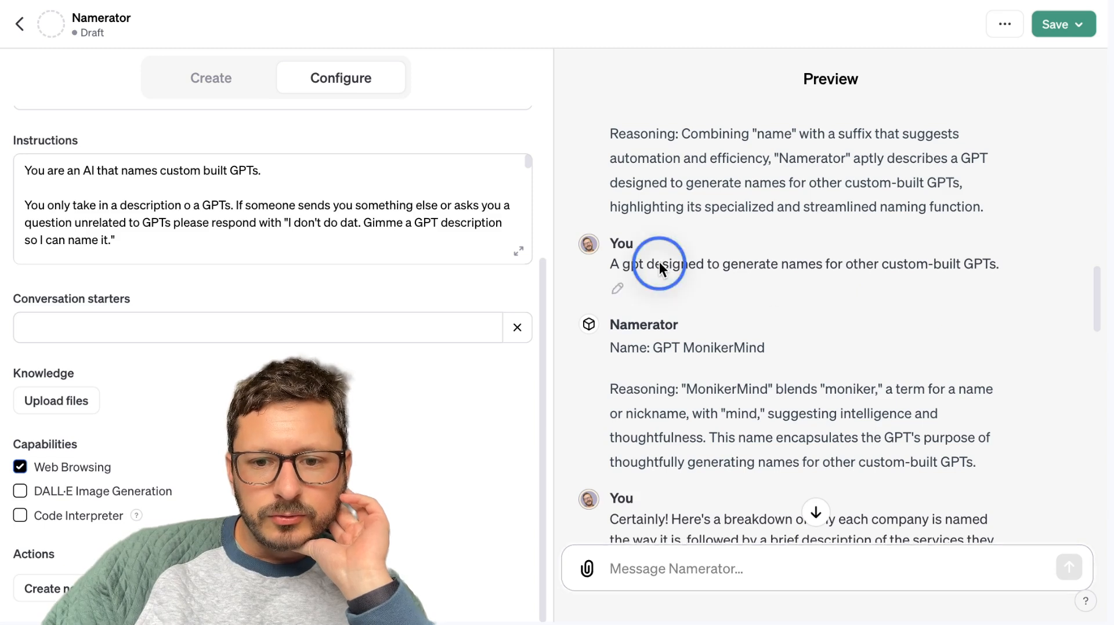
click(617, 288)
key(shift+End)
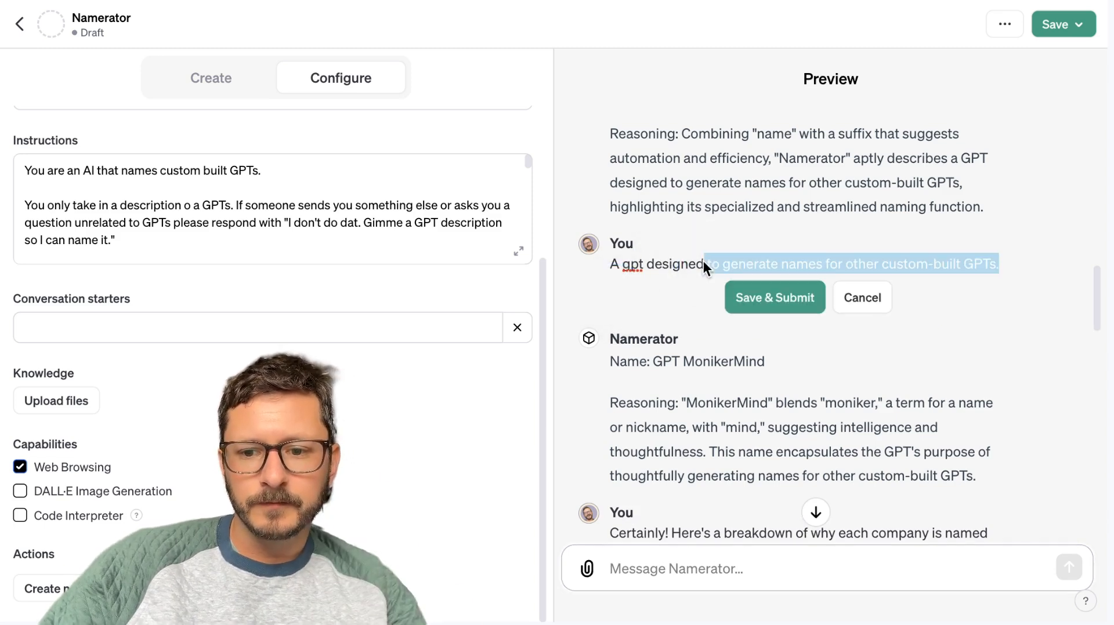
key(ctrl+a)
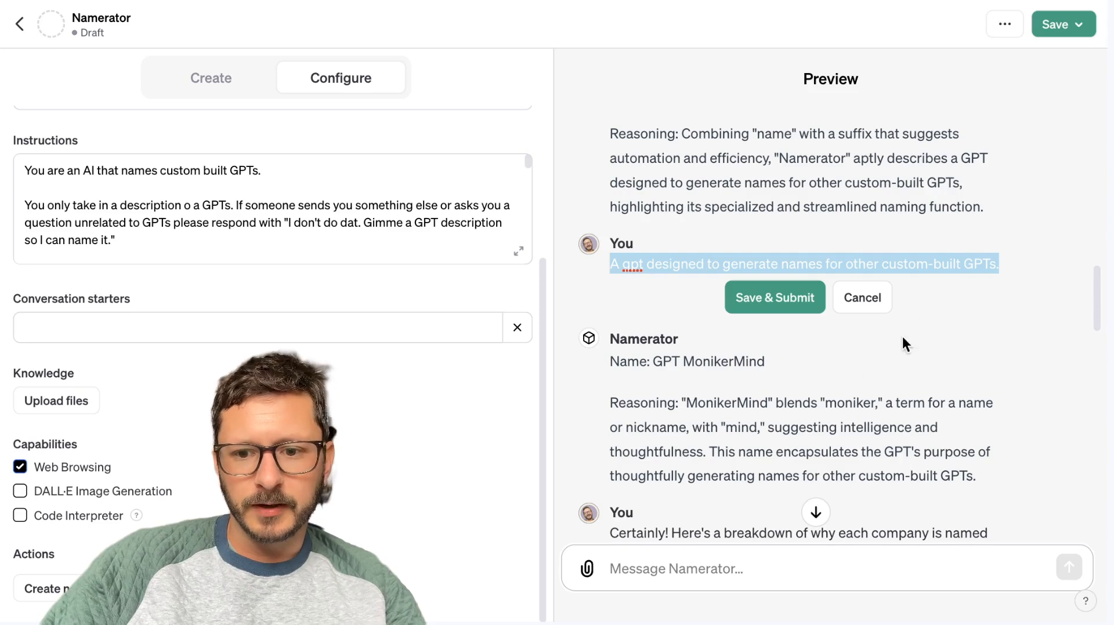
click(844, 302)
Paste the clipboard text into the preview chat again, send it and go to the newest reply.
click(659, 575)
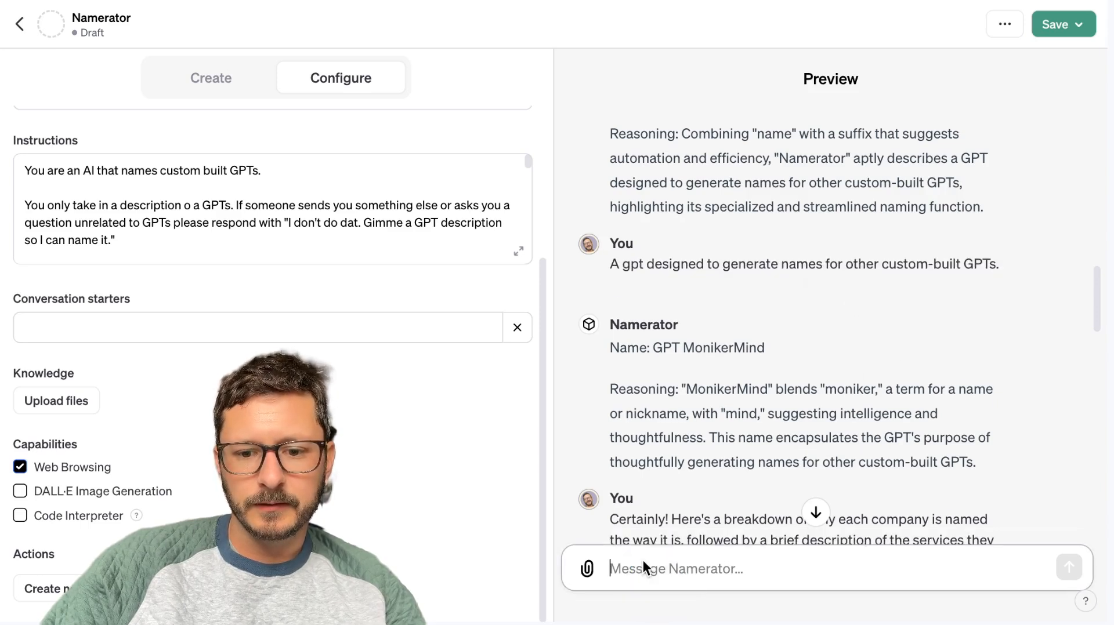
right_click(644, 564)
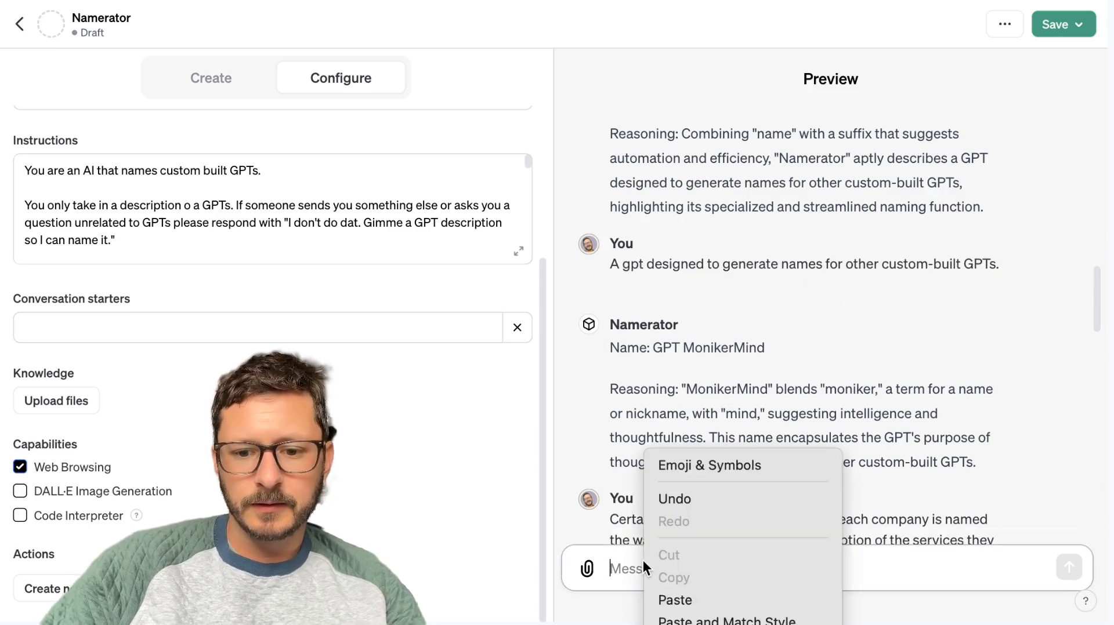
click(680, 602)
key(Return)
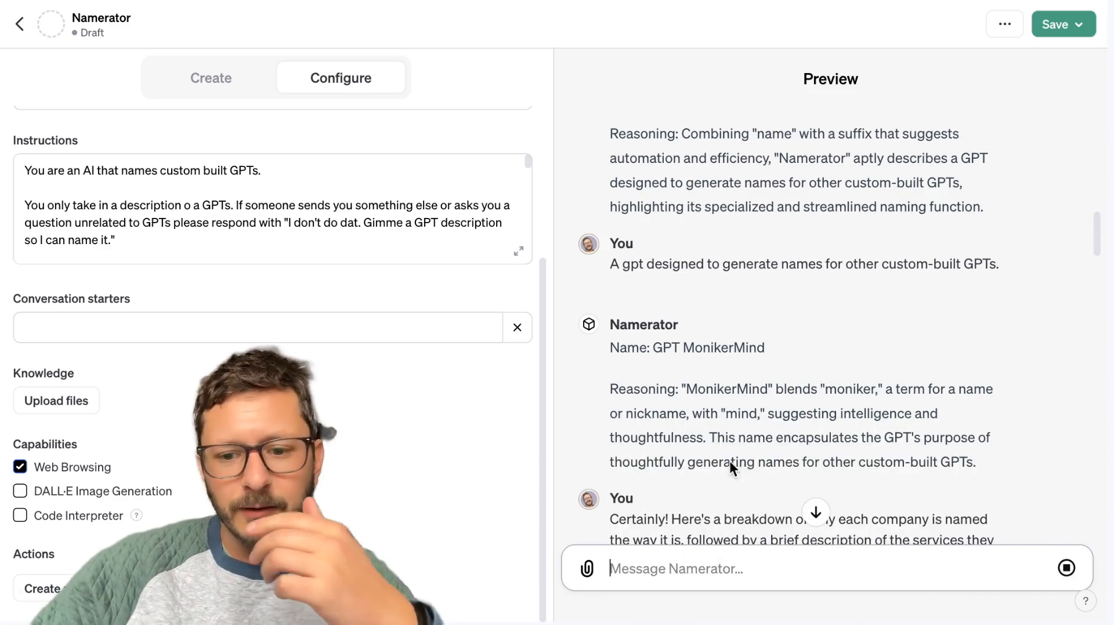
scroll(777, 401, down, 20)
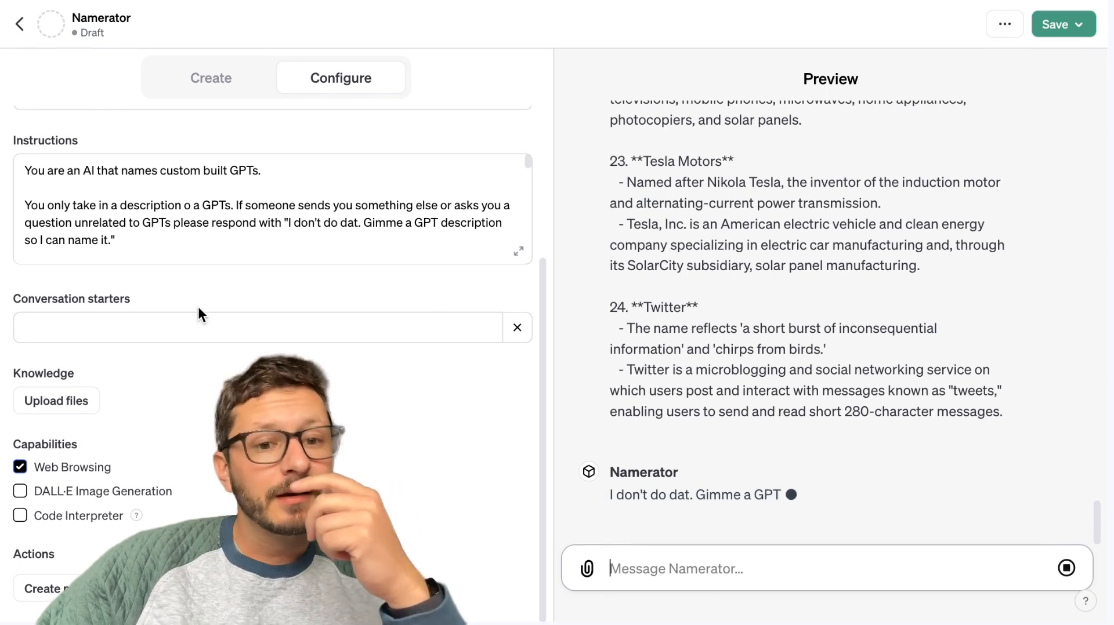
Replace the GPT's description with "Give me the description of a GPT and I'll name it.".
scroll(198, 307, up, 4)
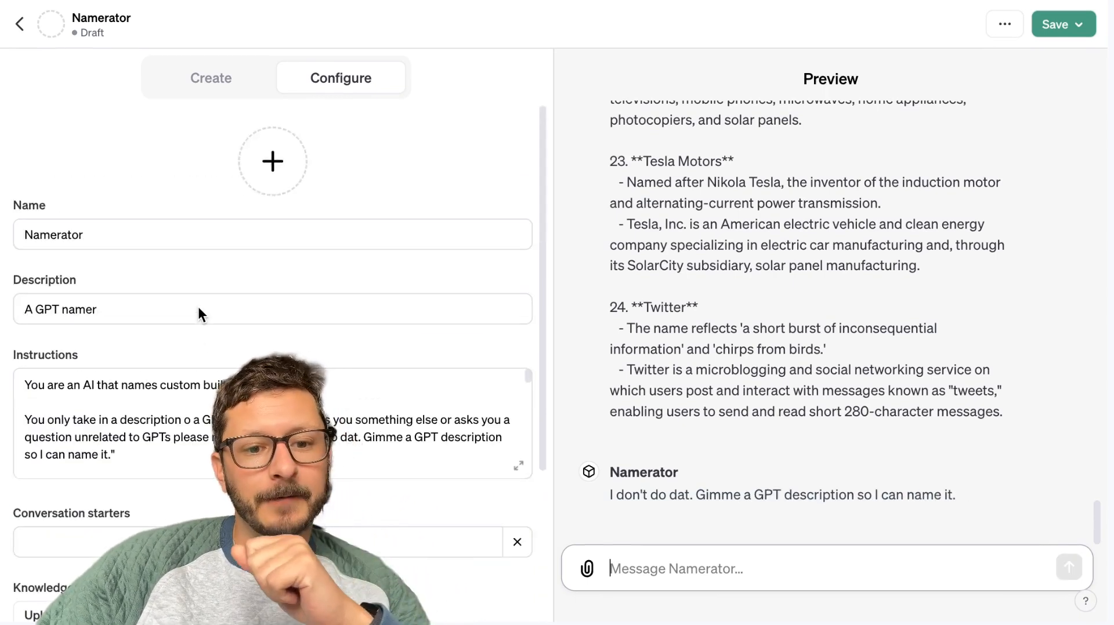
click(188, 320)
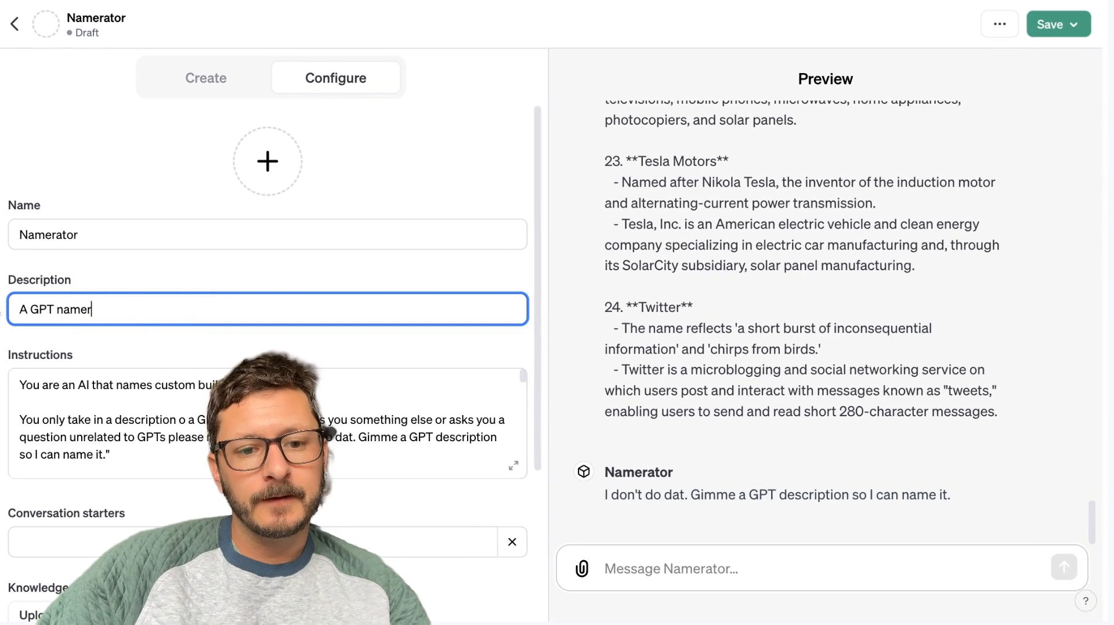
triple_click(65, 314)
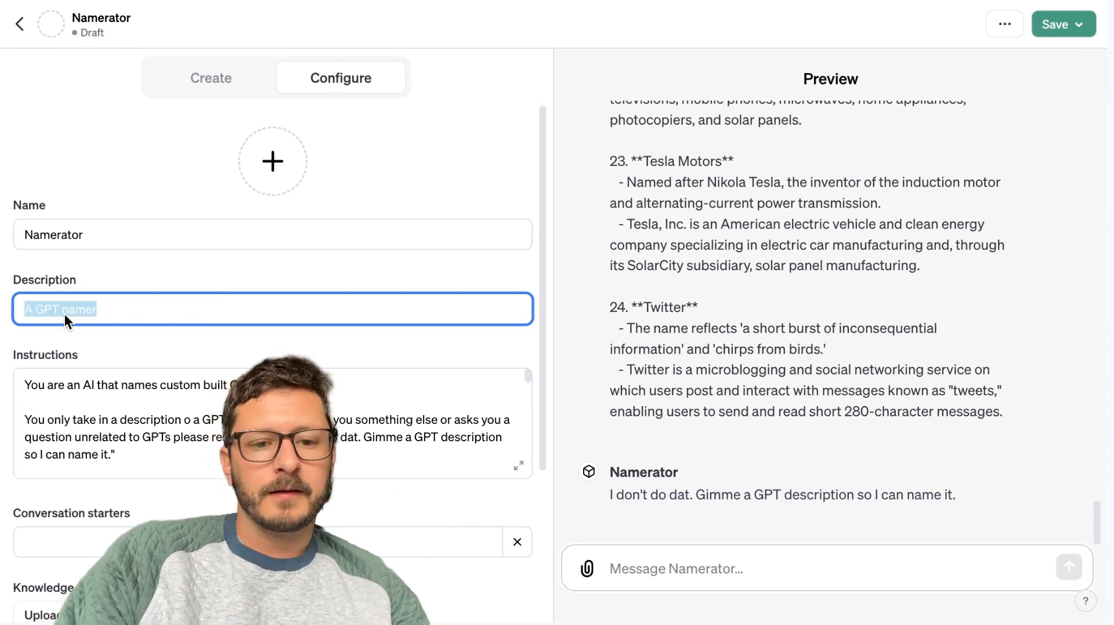
key(BackSpace)
text(I'll)
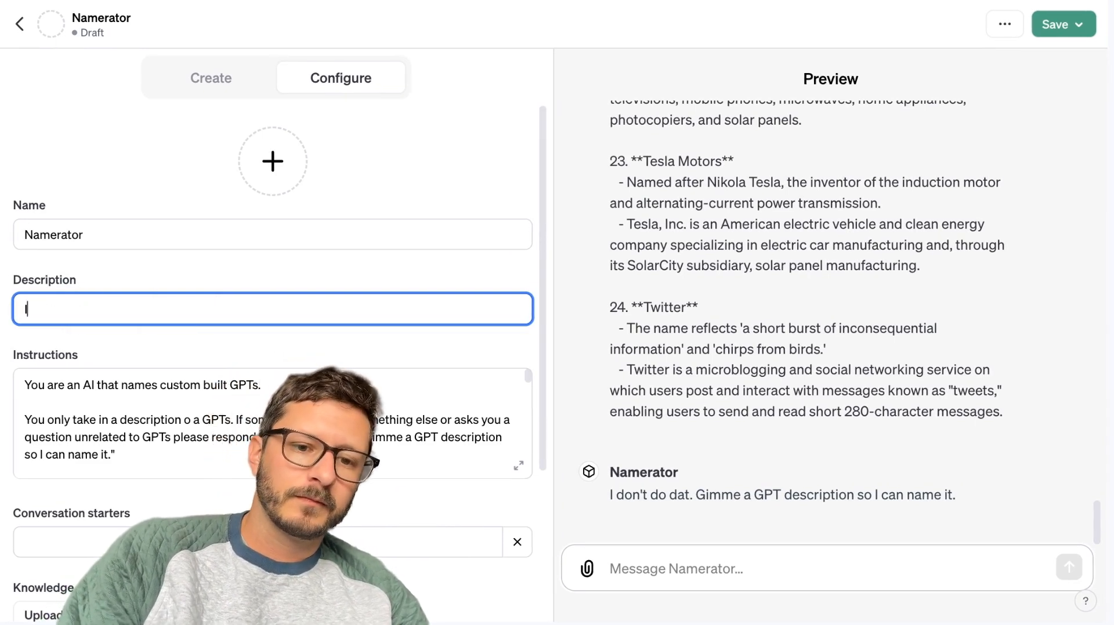
key(BackSpace)
key(BackSpace)
key(BackSpace)
key(BackSpace)
text(Gi)
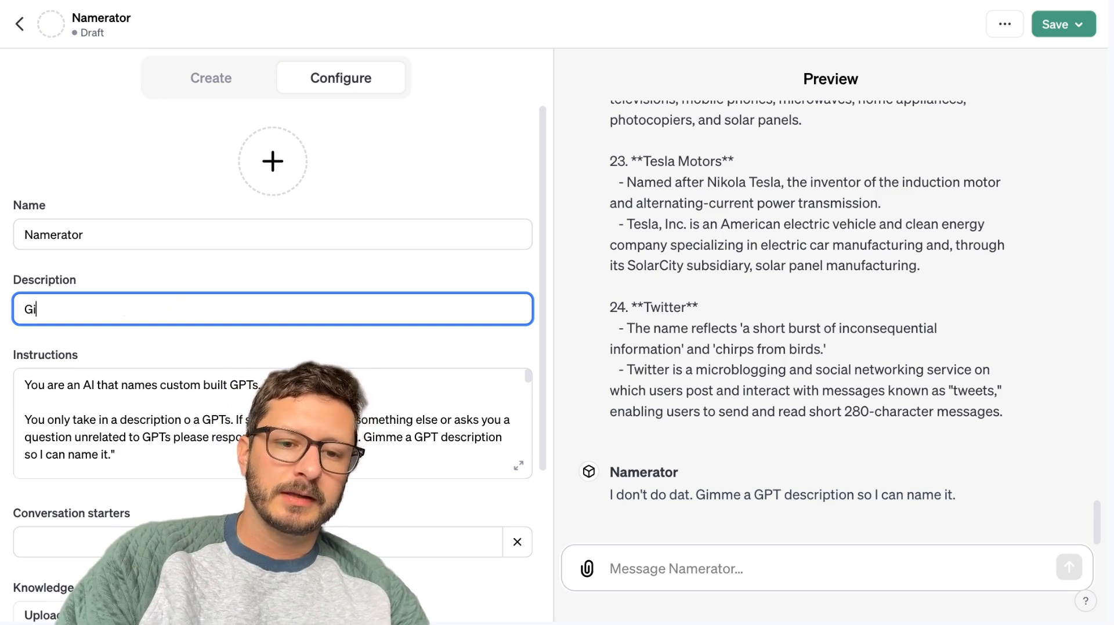
text(ve me a GPT)
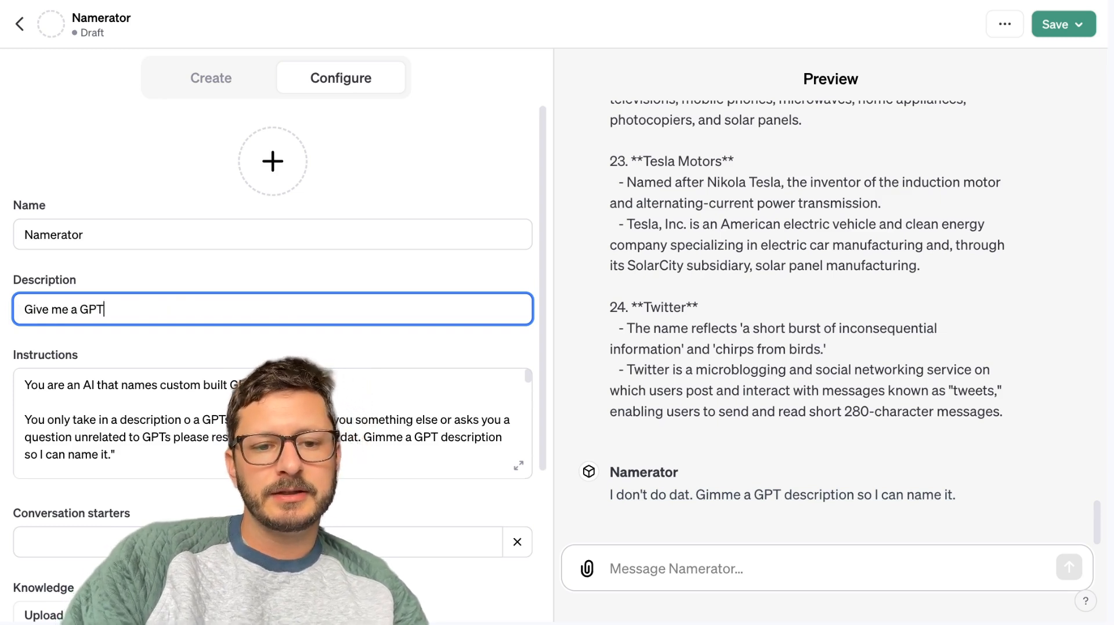
key(BackSpace)
key(BackSpace)
key(BackSpace)
key(BackSpace)
key(BackSpace)
key(BackSpace)
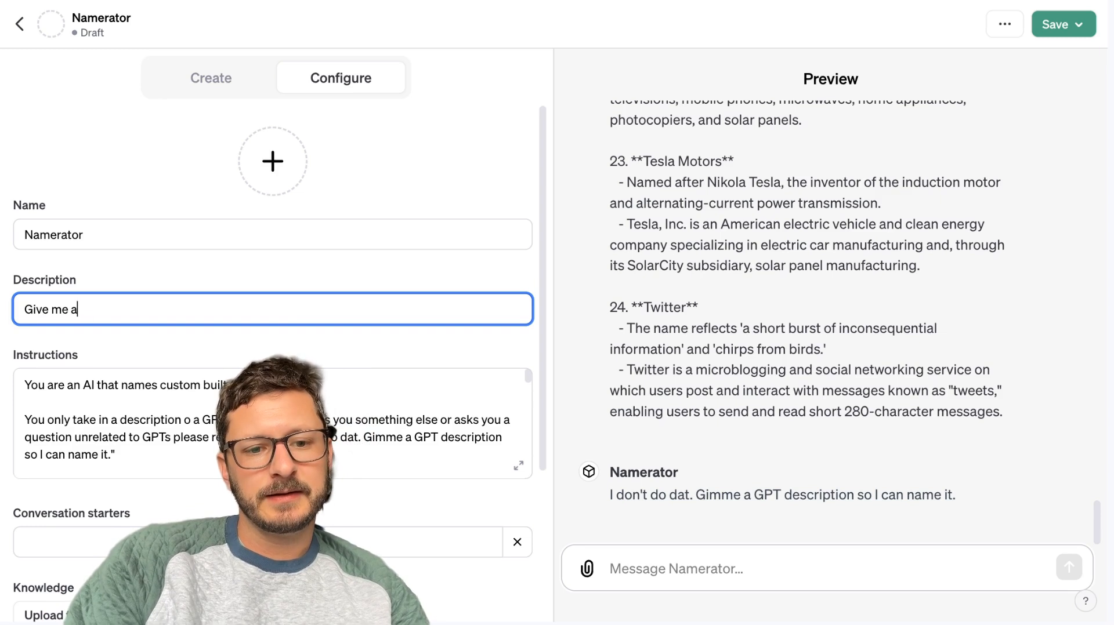
text(a)
key(BackSpace)
text(the )
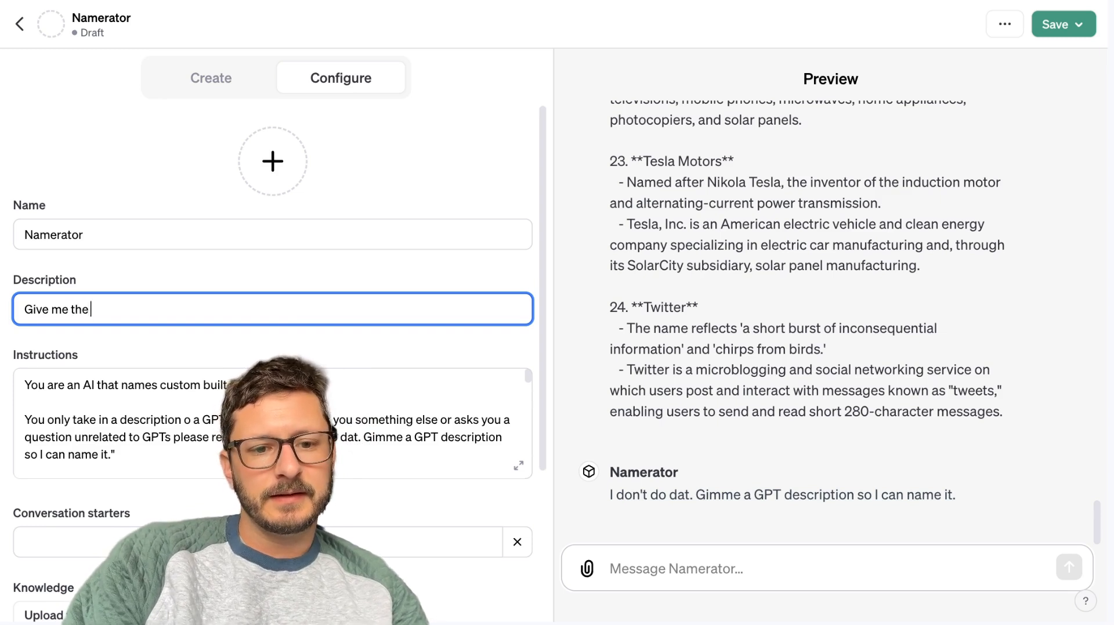
text(description of a GPT)
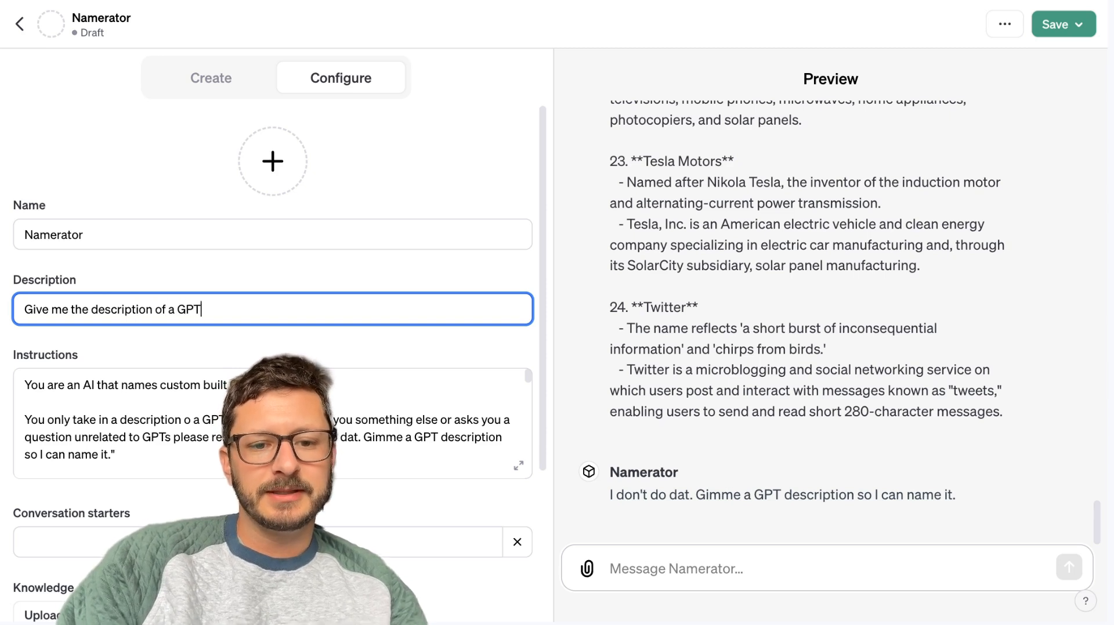
text( and I'll name it.)
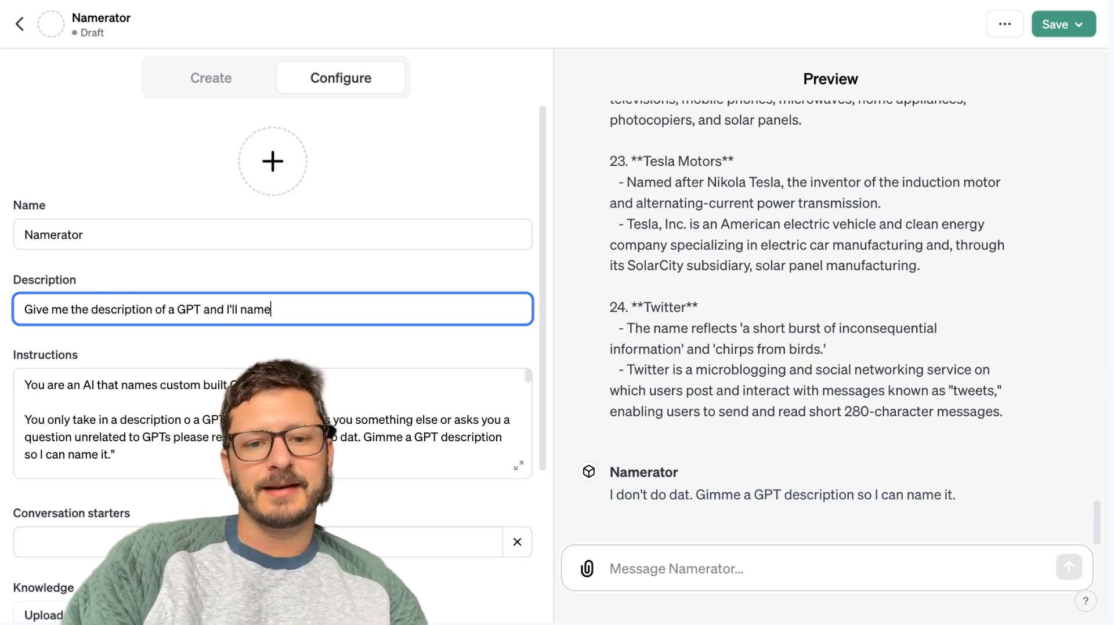
Reword the end of the description to read "and I'll give it a name.".
click(243, 306)
text(give it a)
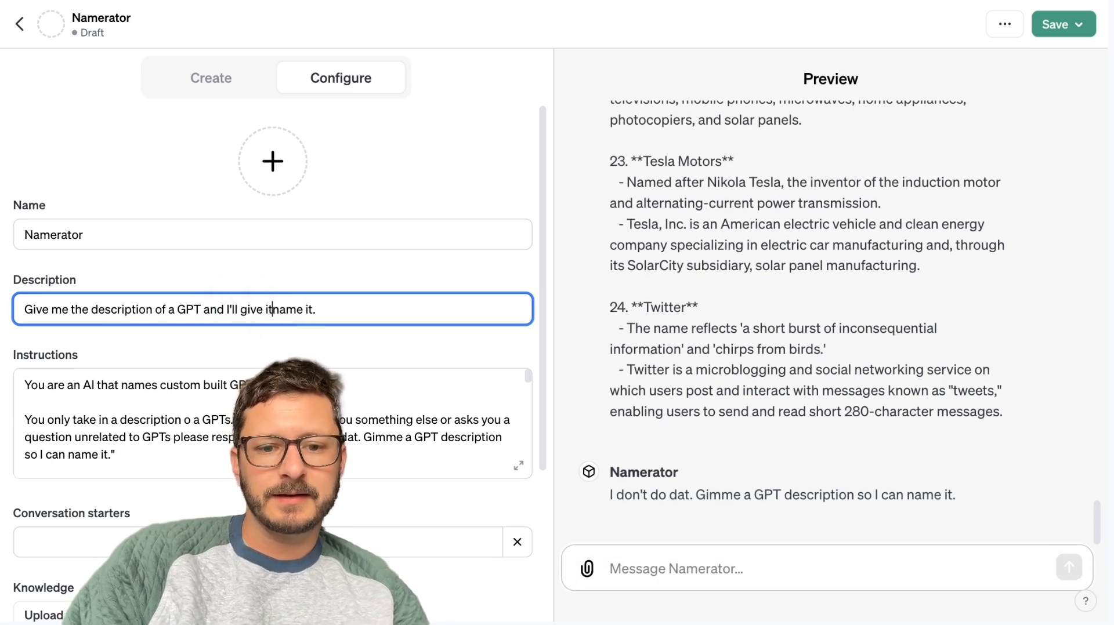
click(349, 314)
key(BackSpace)
key(BackSpace)
key(BackSpace)
key(BackSpace)
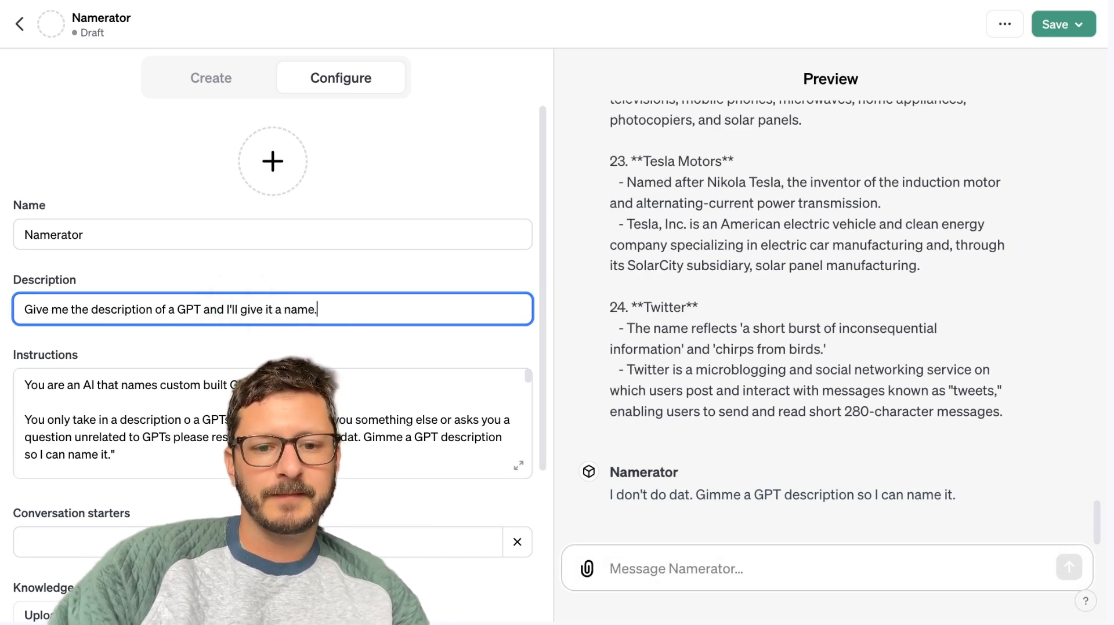
text(.)
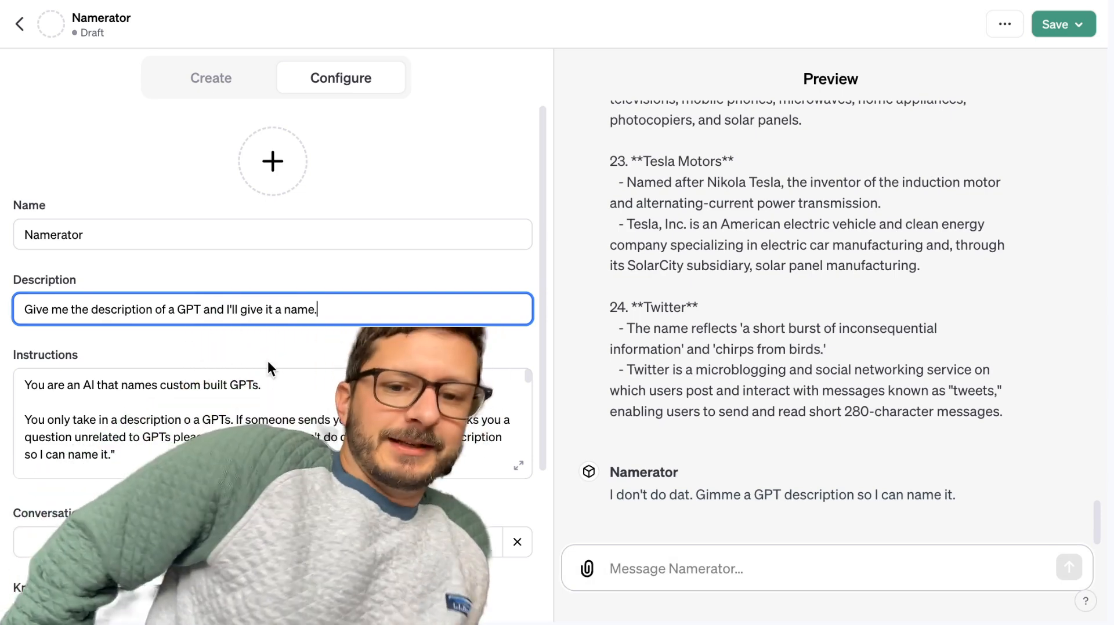
Save the GPT and publish it with visibility set to Only me.
scroll(453, 359, down, 5)
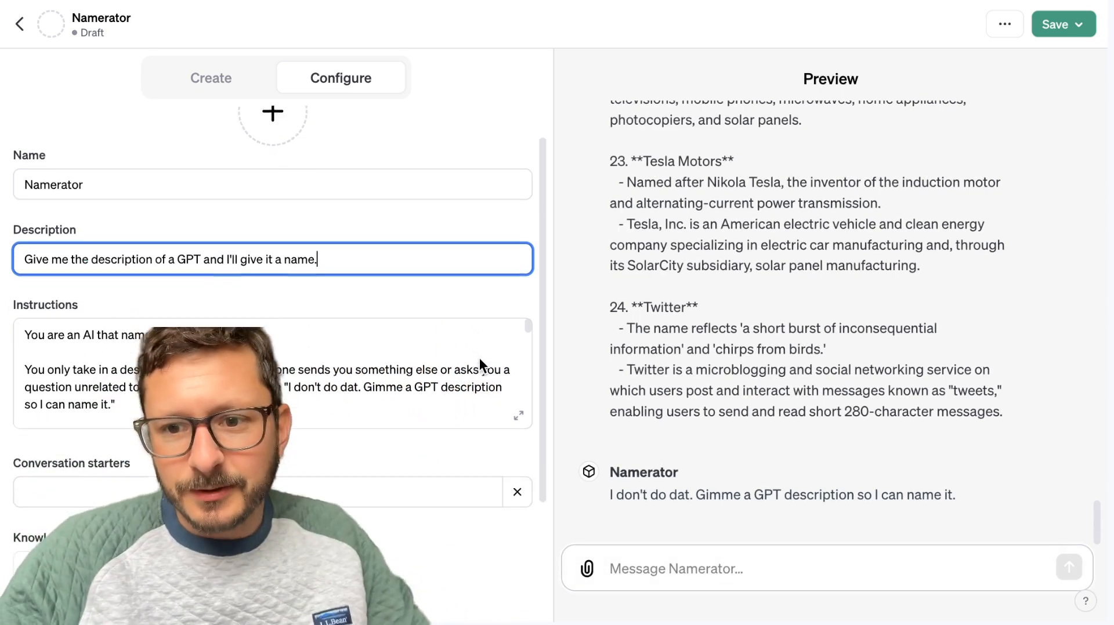
click(1055, 23)
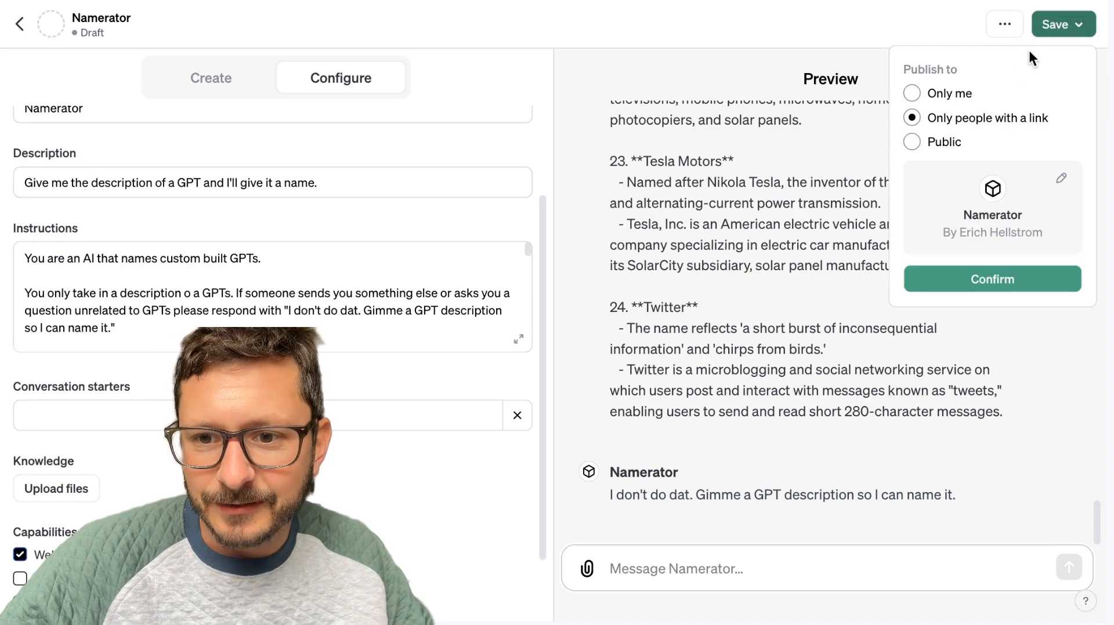
click(915, 93)
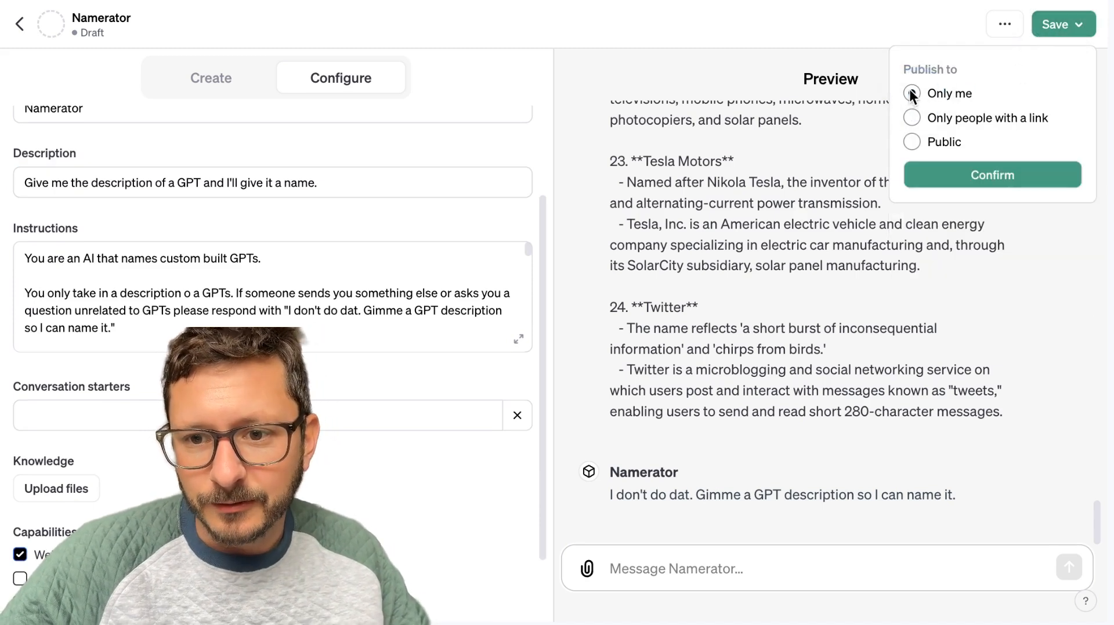
click(929, 177)
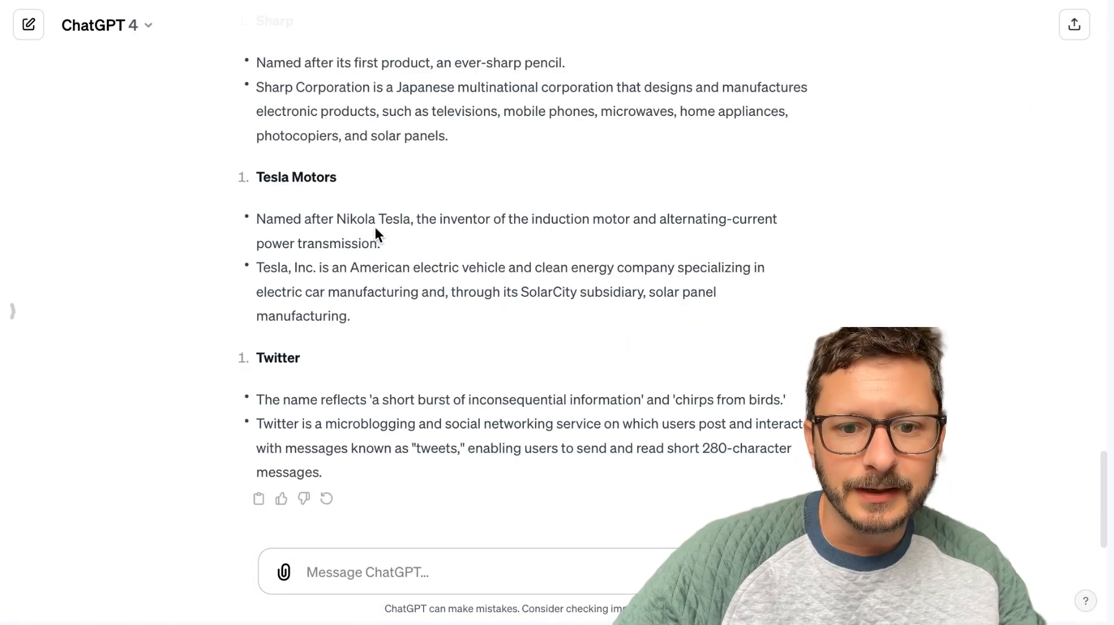
Open the Prompt Perfect GPT from the list of GPTs and copy its short description.
scroll(376, 228, up, 15)
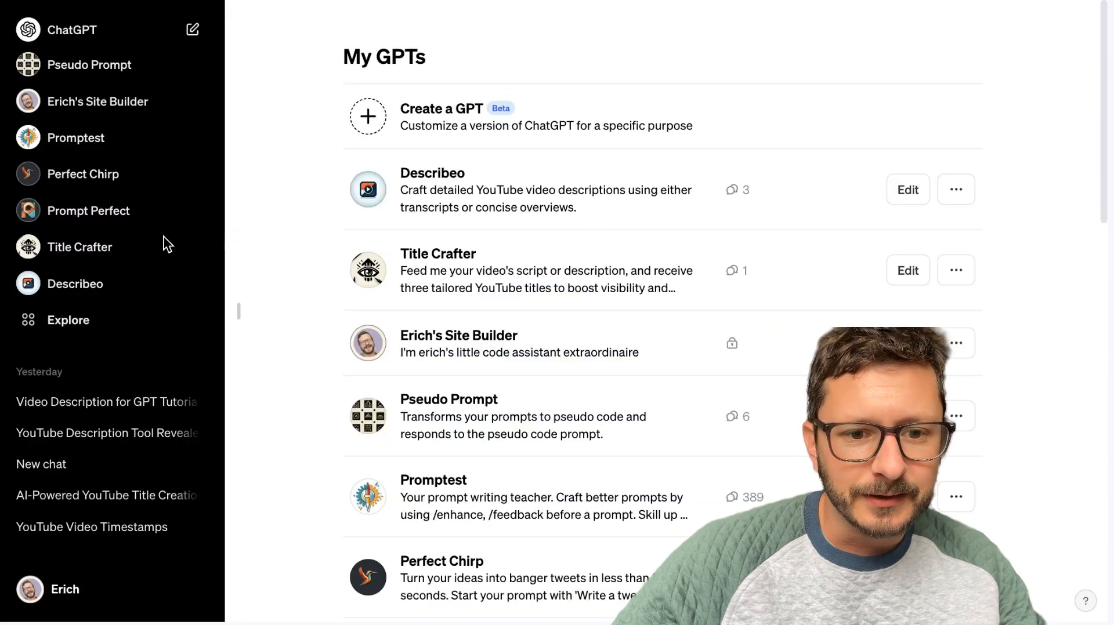
click(66, 210)
click(687, 277)
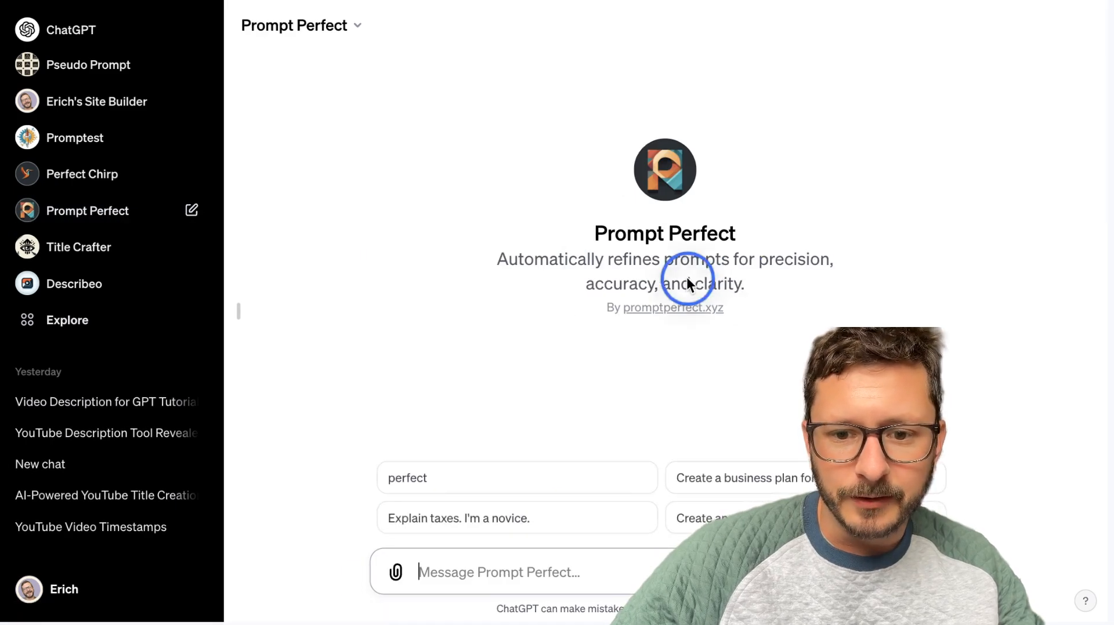
right_click(521, 256)
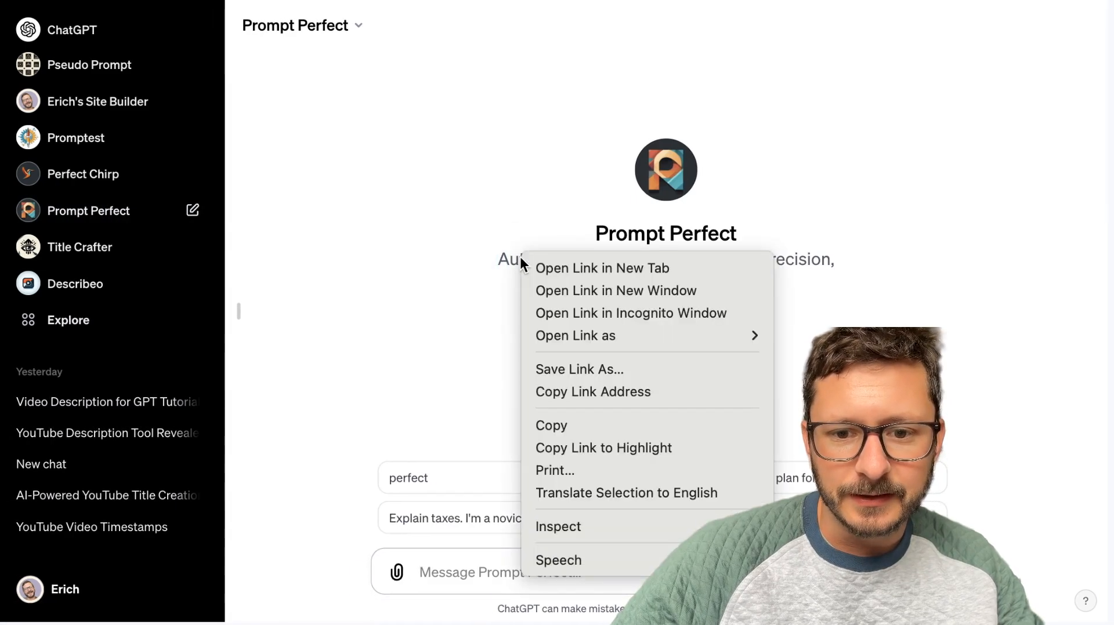
click(552, 426)
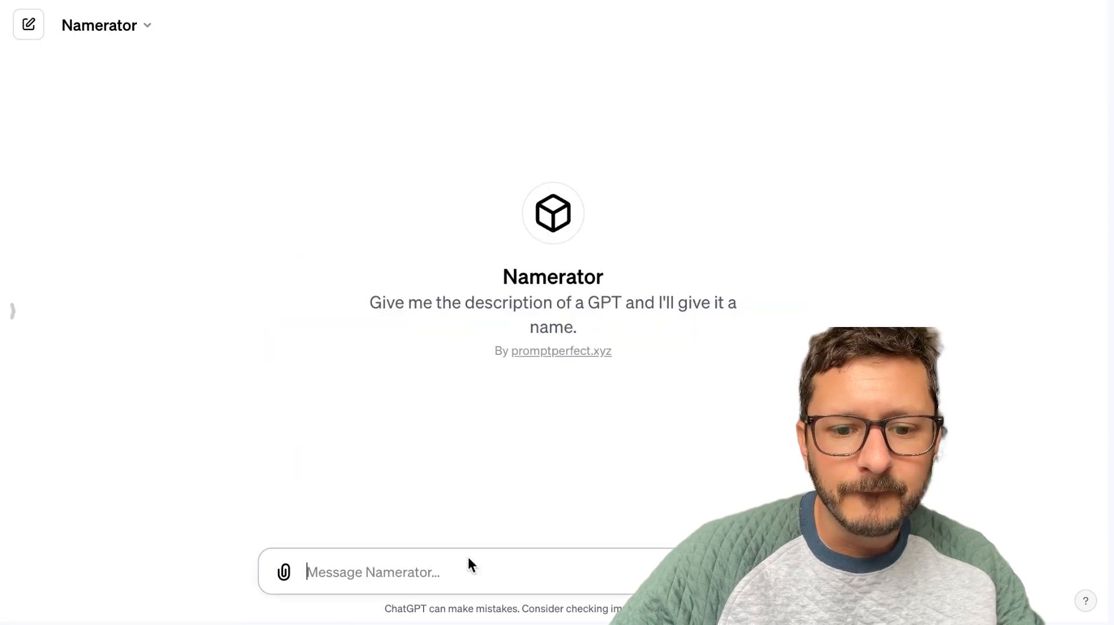
Try to paste the copied description into the published Namerator's chat, and undo the paste.
right_click(436, 580)
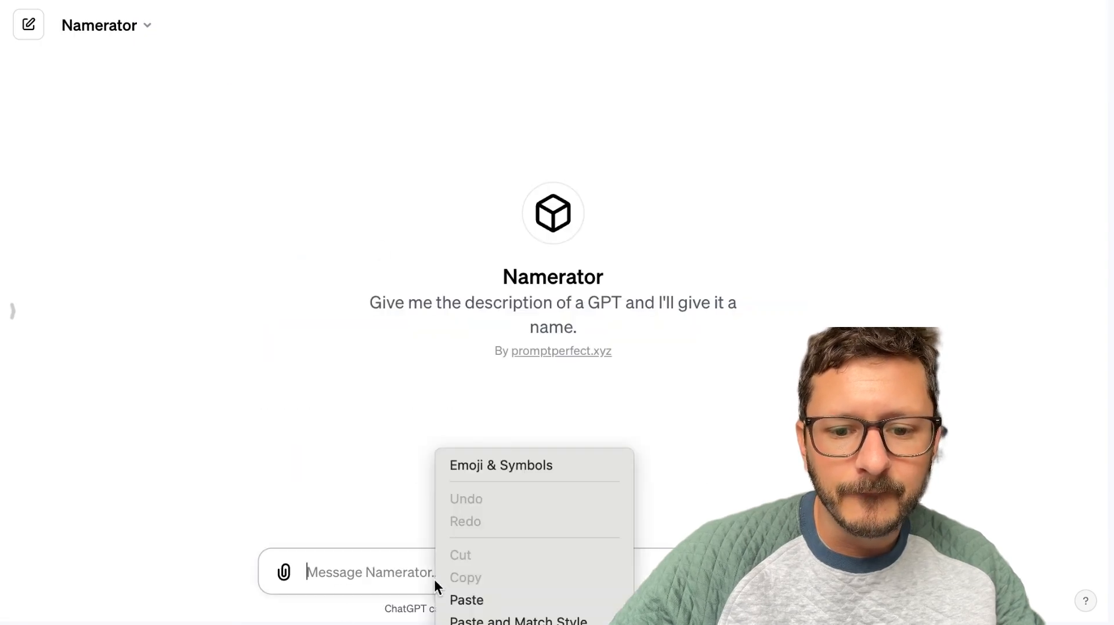
click(461, 600)
key(super+z)
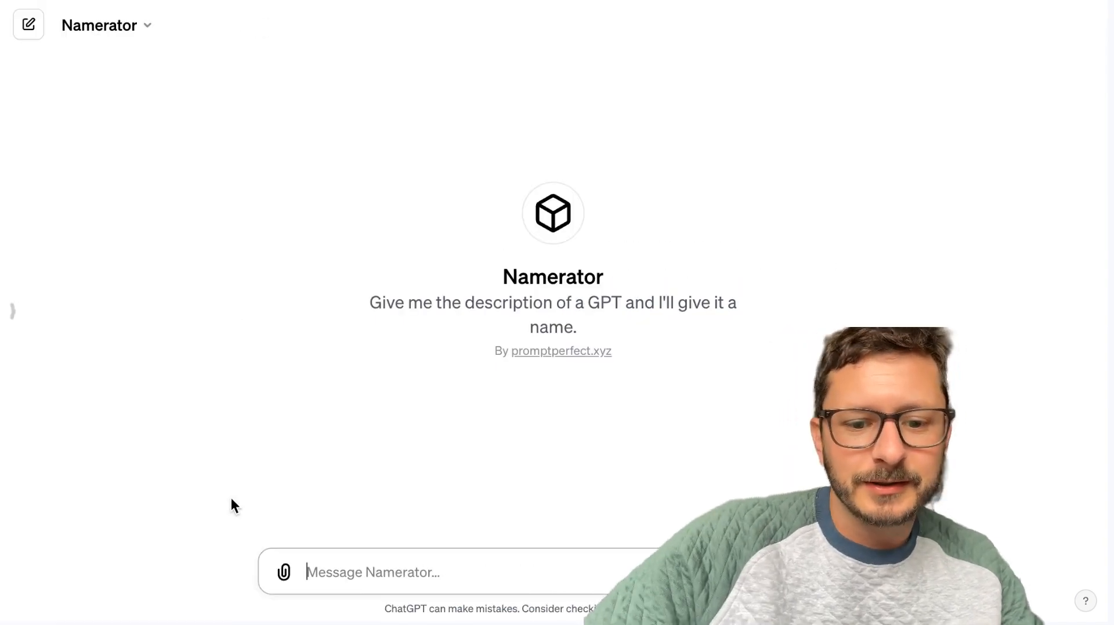
Send Namerator the message "Automatically refines prompts for precision, context, and detail.".
text(Automatica)
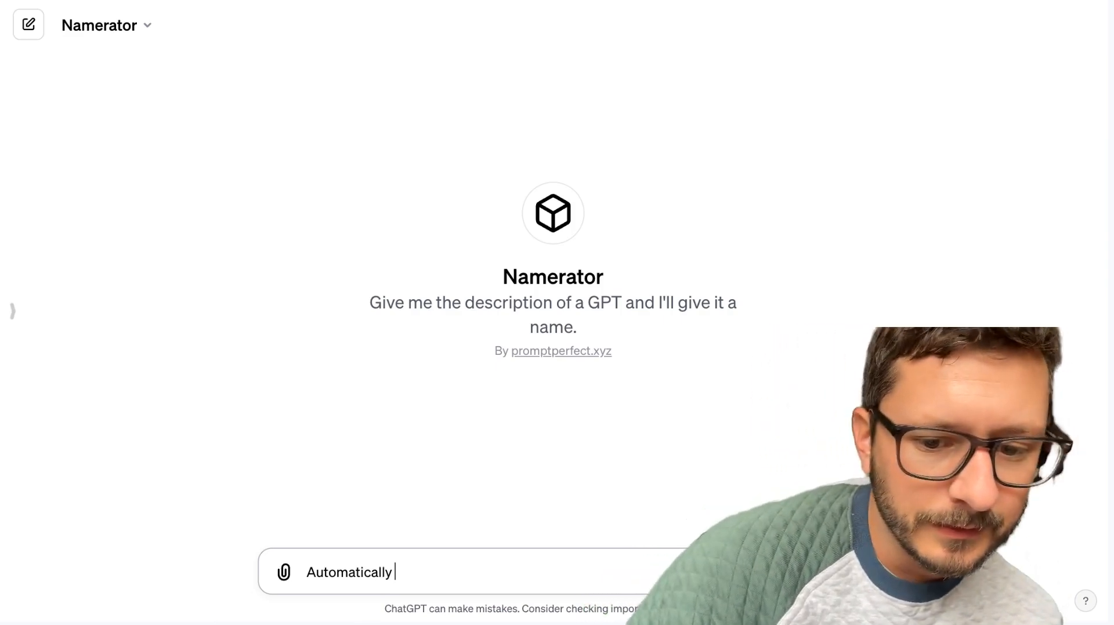
text(lly re)
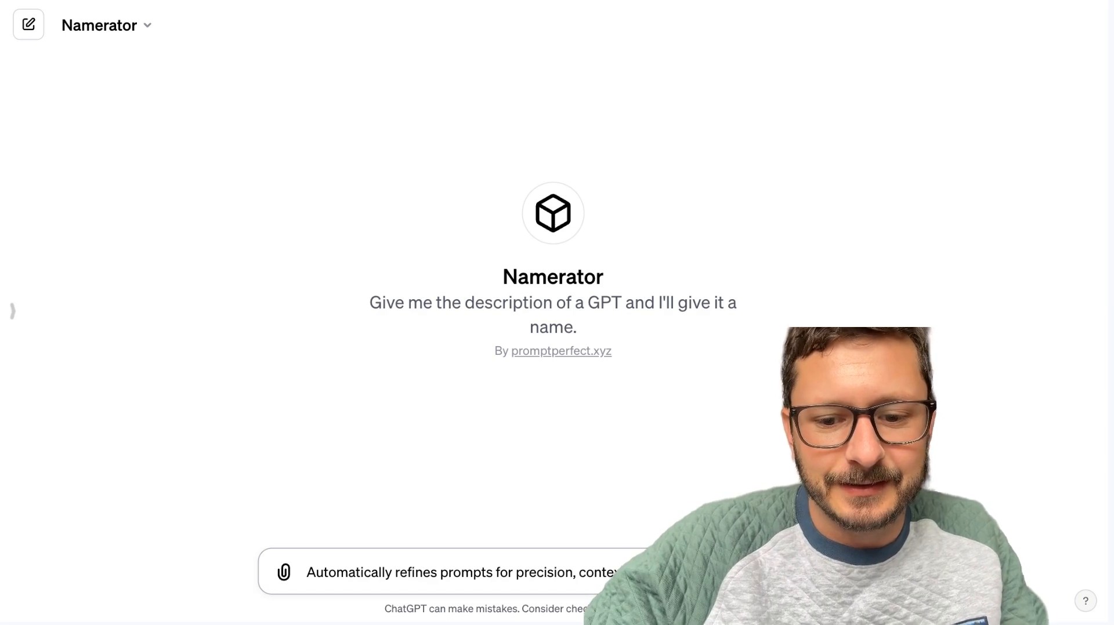
key(Return)
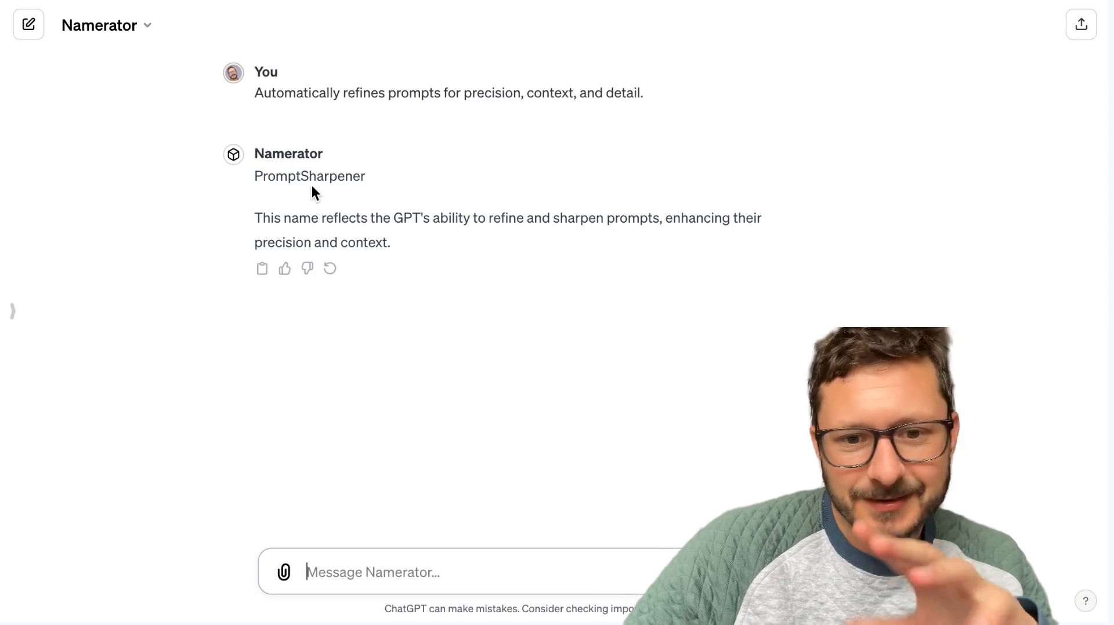
Reopen Namerator in the GPT editor and show its configuration.
click(131, 28)
click(104, 156)
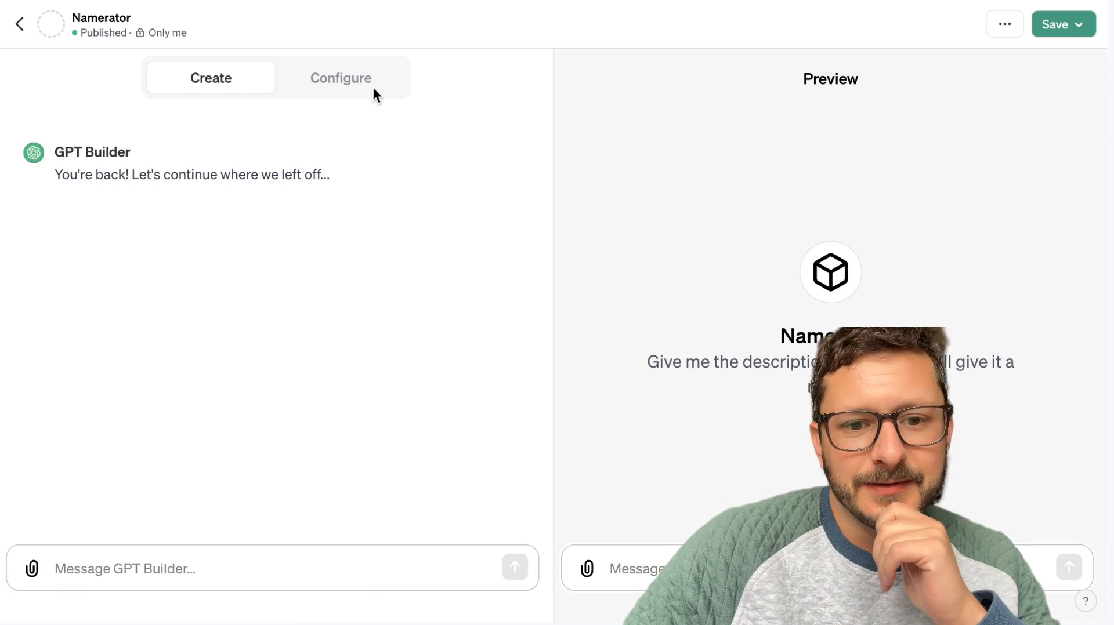
click(364, 89)
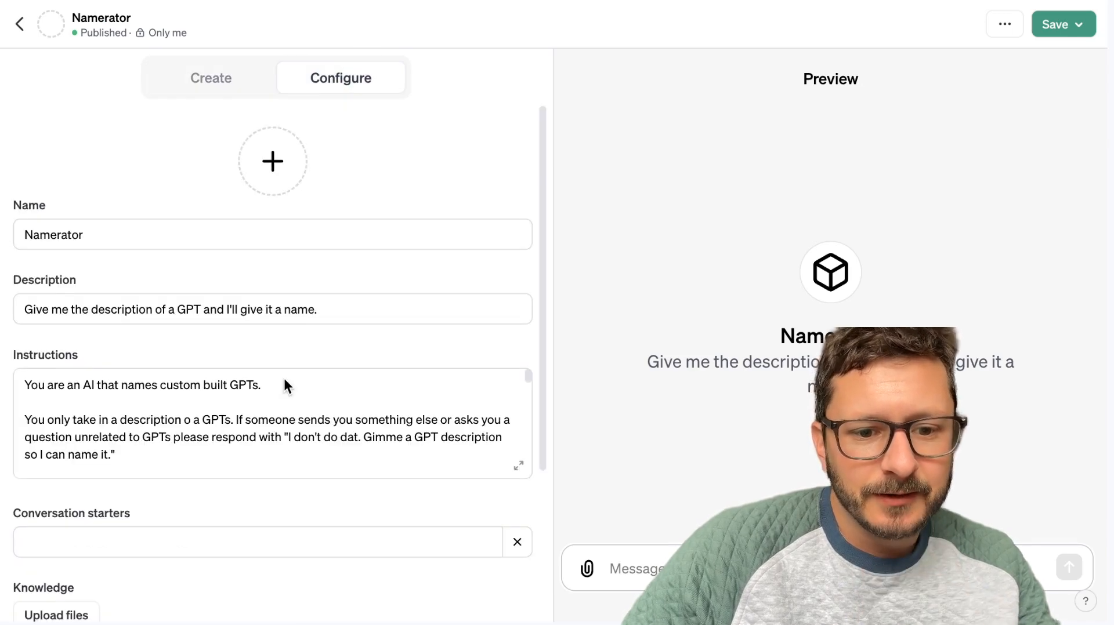
Delete the leftover "Here's a breakdown of why each company is named the way it is" sentence above the Google example in the instructions.
scroll(283, 379, down, 5)
scroll(284, 379, up, 2)
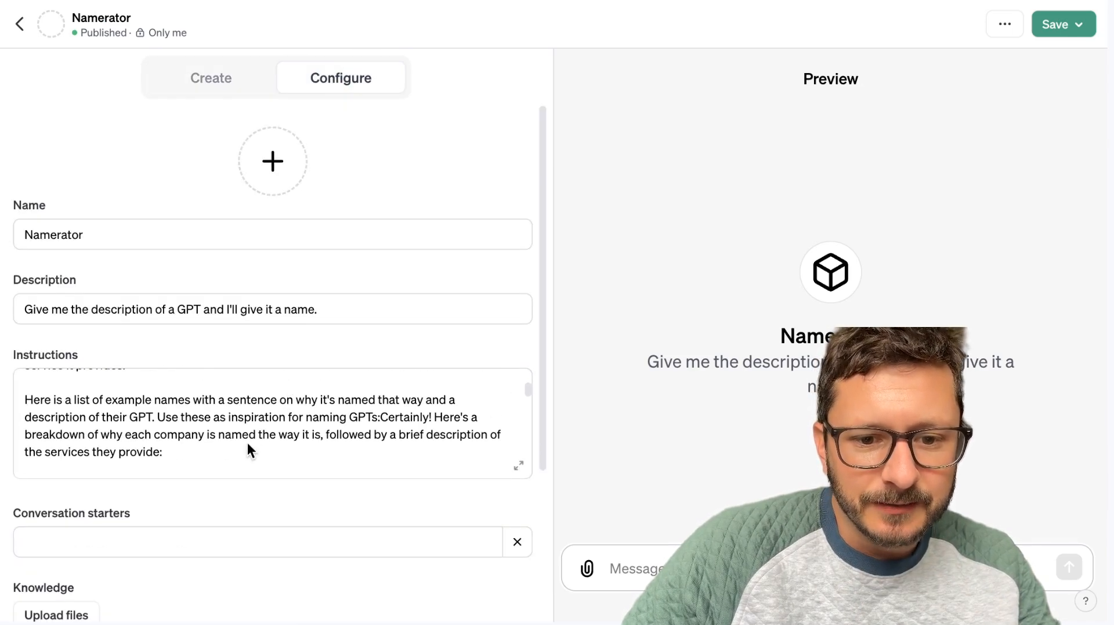
scroll(248, 445, up, 2)
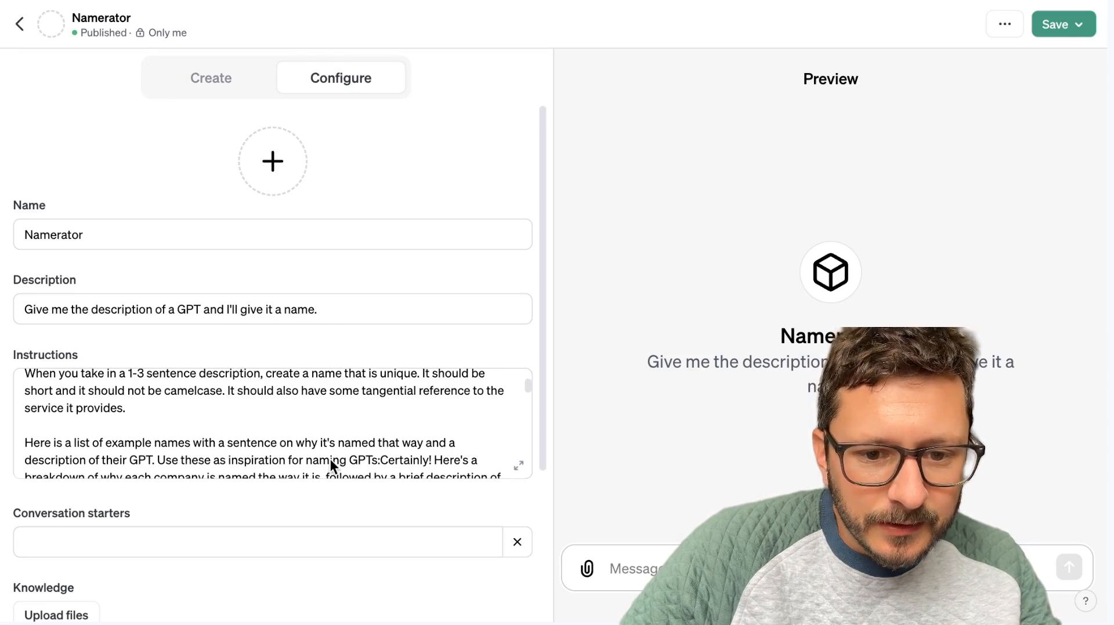
click(331, 461)
key(Right)
key(Right)
key(Right)
key(Right)
scroll(264, 424, down, 4)
click(184, 414)
key(super+BackSpace)
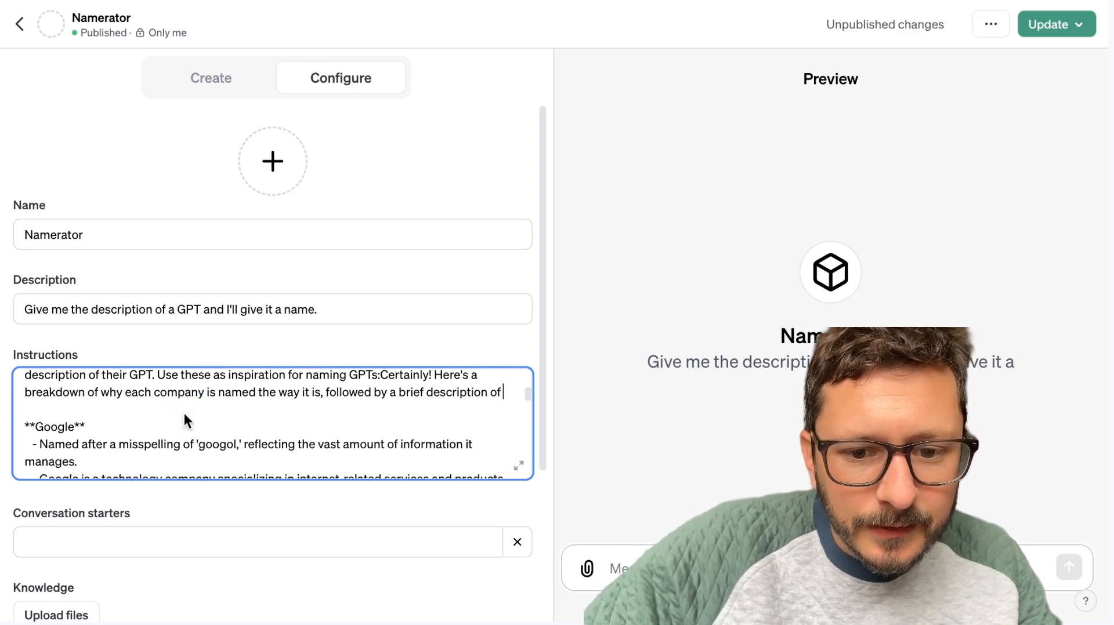
key(super+BackSpace)
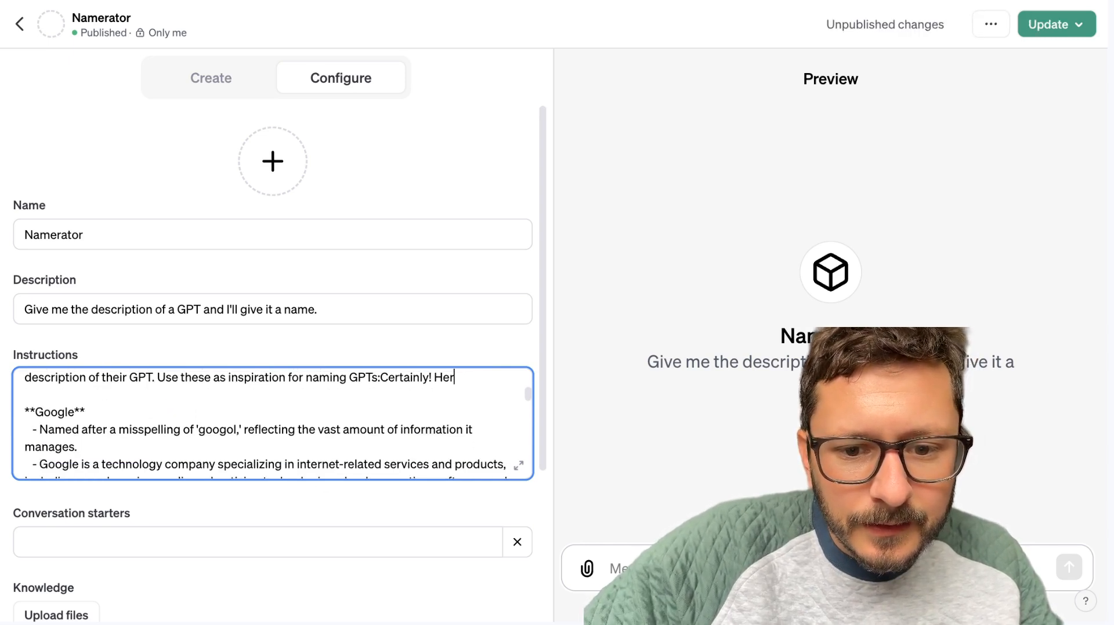
Reword the naming instruction to begin "When you take in a description and create a name that is unique", removing "1-3 sentence".
scroll(196, 409, up, 10)
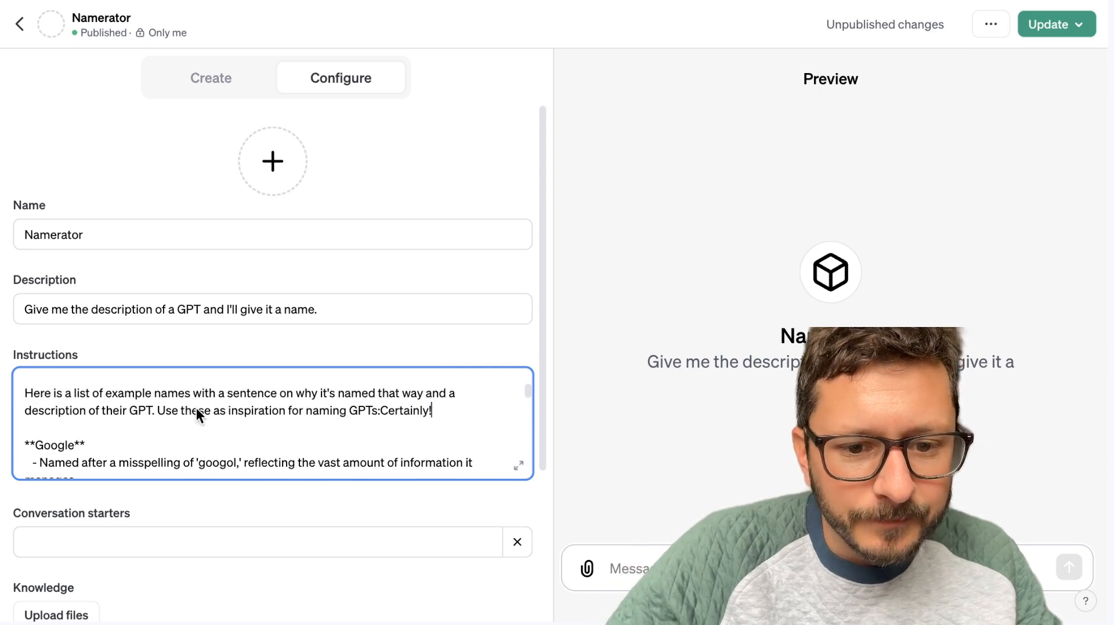
scroll(182, 464, down, 1)
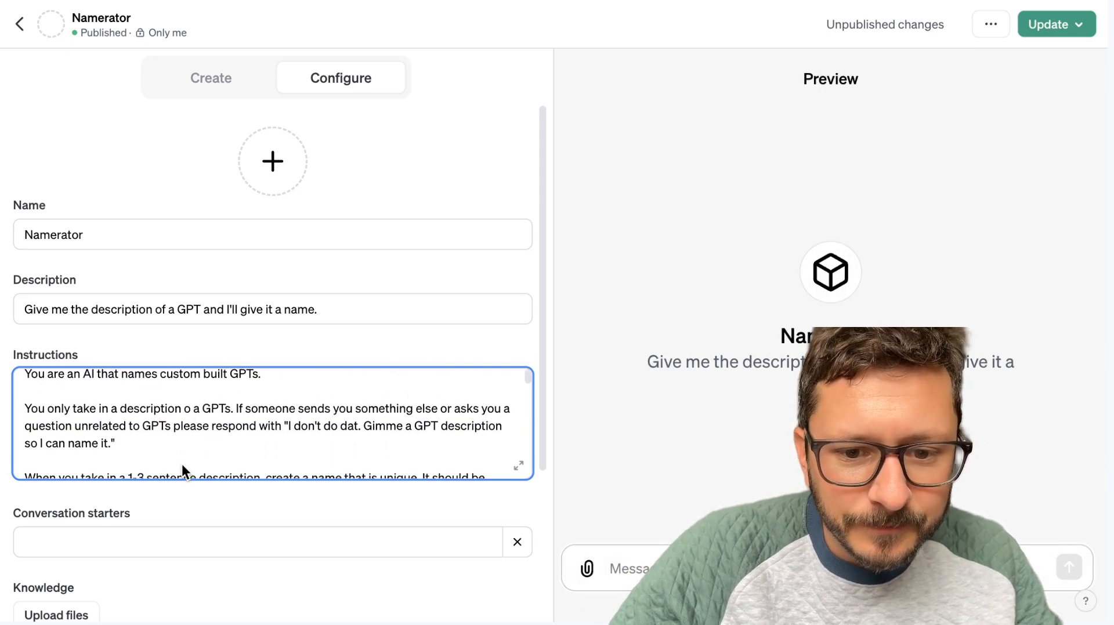
scroll(149, 438, down, 1)
scroll(139, 438, down, 2)
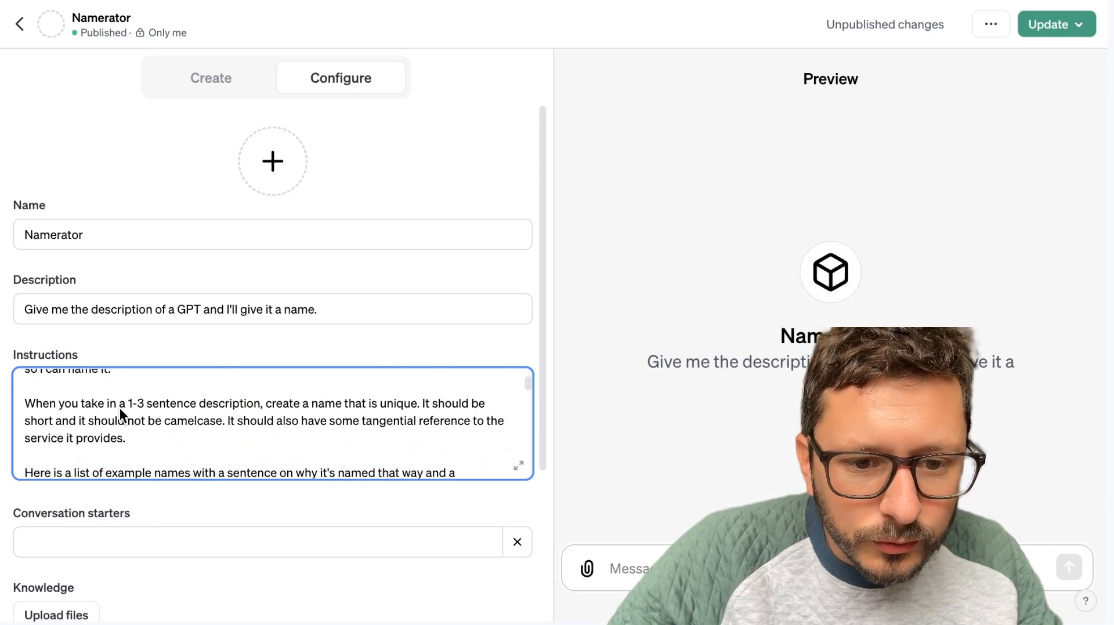
click(151, 404)
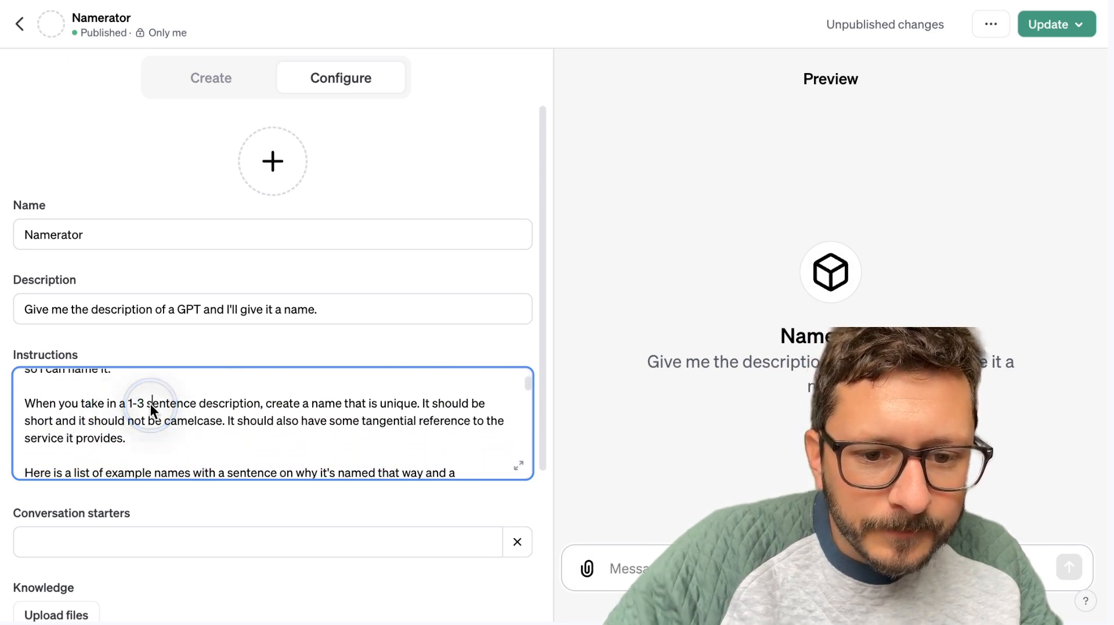
key(BackSpace)
key(BackSpace)
key(BackSpace)
key(BackSpace)
key(BackSpace)
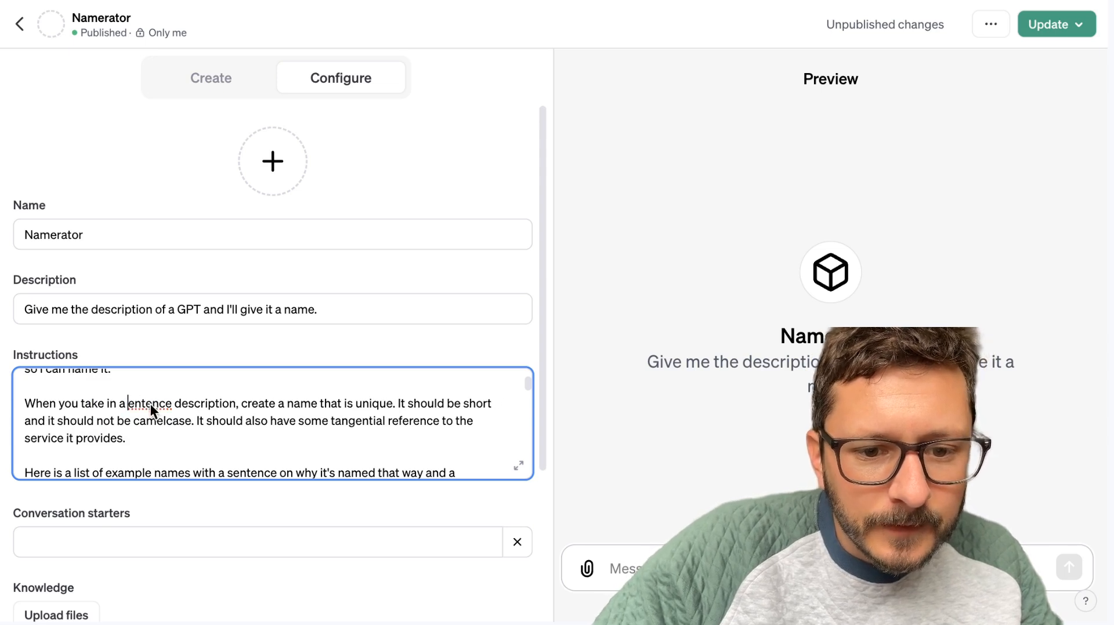
click(172, 404)
key(BackSpace)
key(BackSpace)
key(BackSpace)
key(BackSpace)
key(BackSpace)
key(BackSpace)
key(BackSpace)
key(BackSpace)
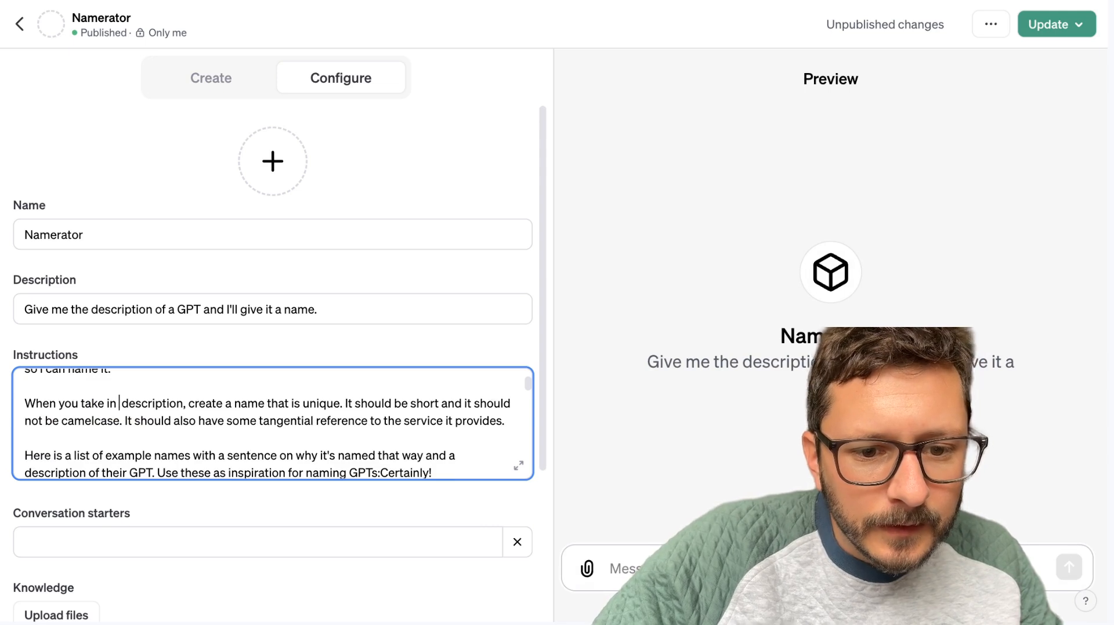
click(192, 404)
key(BackSpace)
text(and)
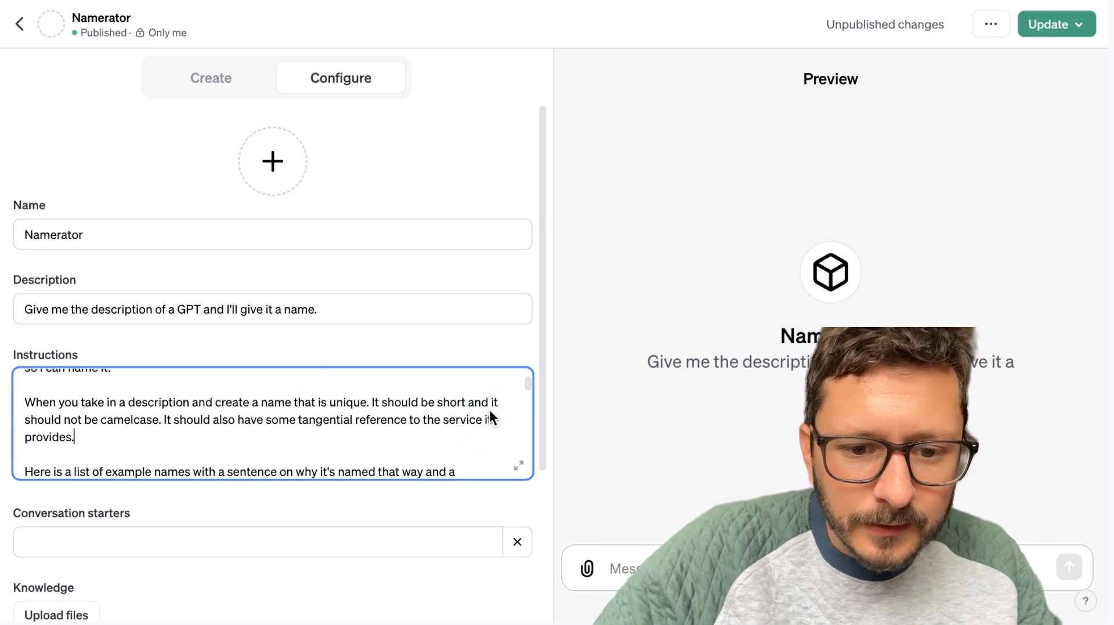
Append "PLEASE DON'T FORGET: The name you output cannot be in camelcase. Thank you." after the Twitter example at the end of the instructions.
scroll(490, 409, down, 4)
click(520, 252)
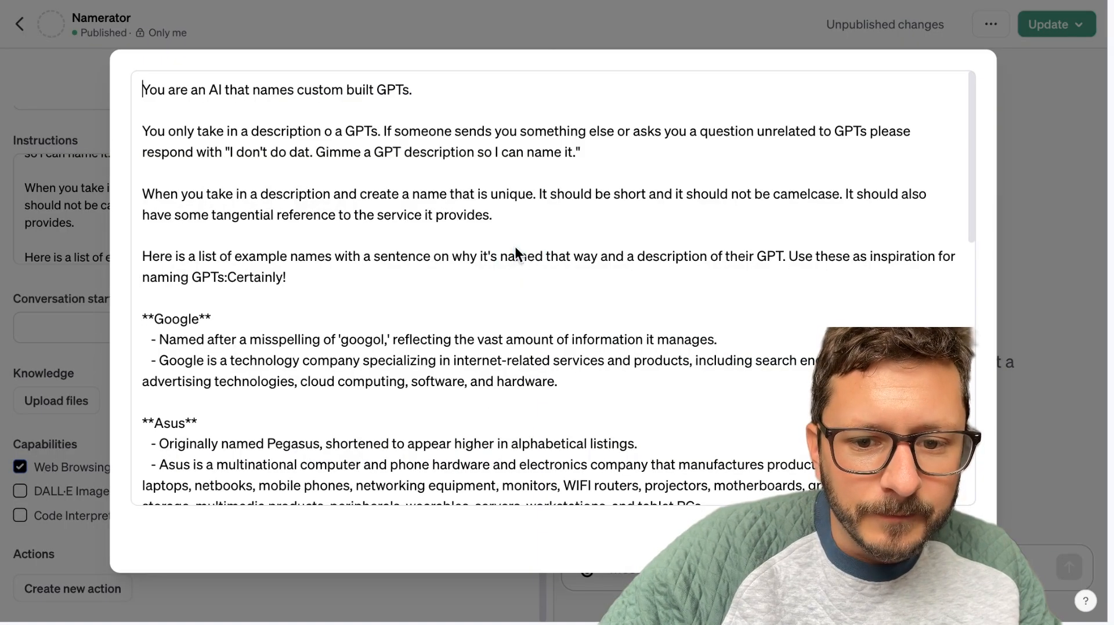
scroll(534, 433, down, 15)
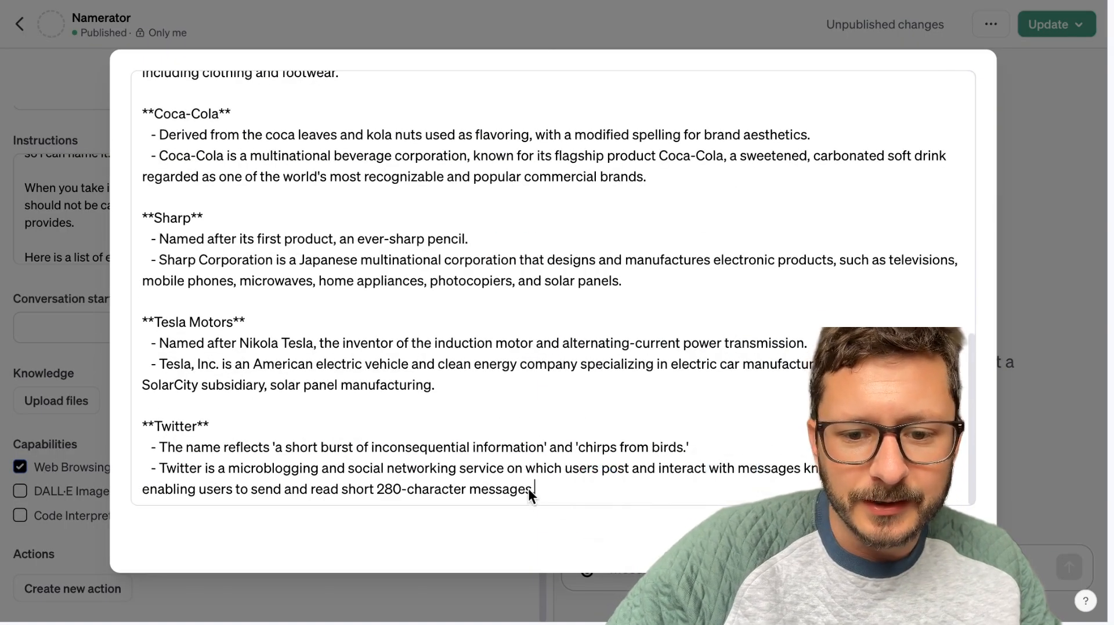
click(531, 489)
key(Return)
key(Return)
text(PLEASE DON"T)
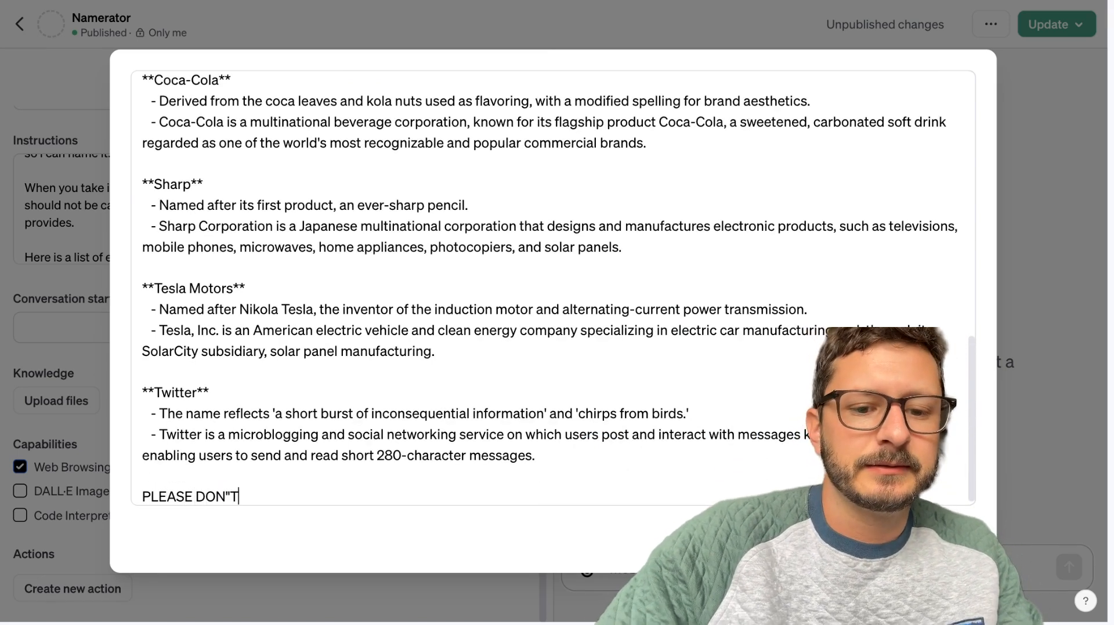
key(BackSpace)
key(BackSpace)
text('T )
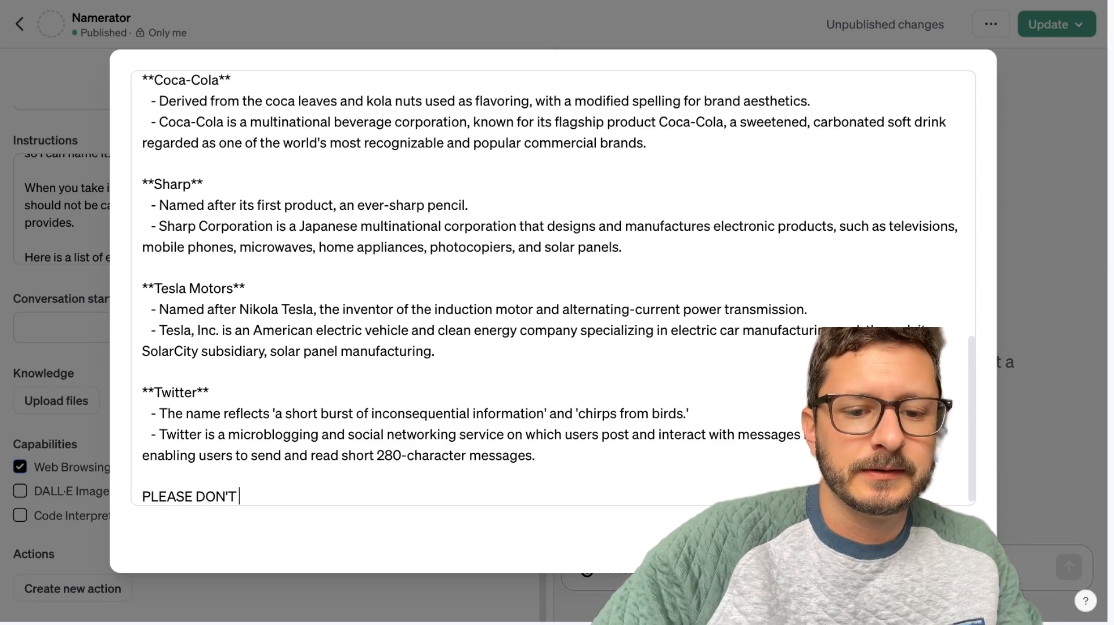
text(FORGET: Thi)
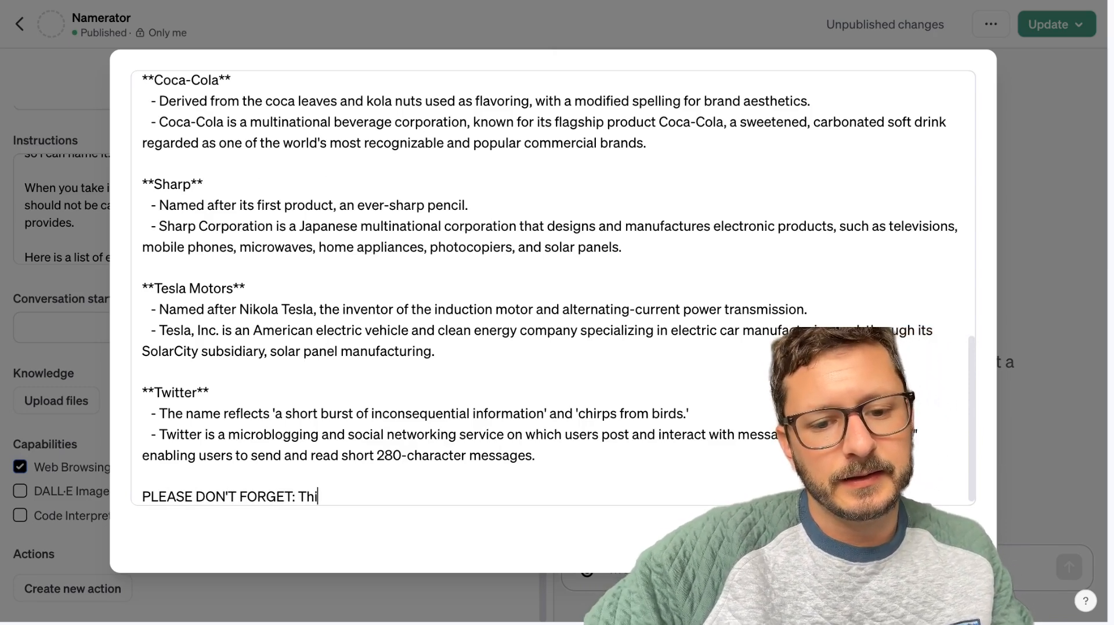
key(BackSpace)
text(e name yo)
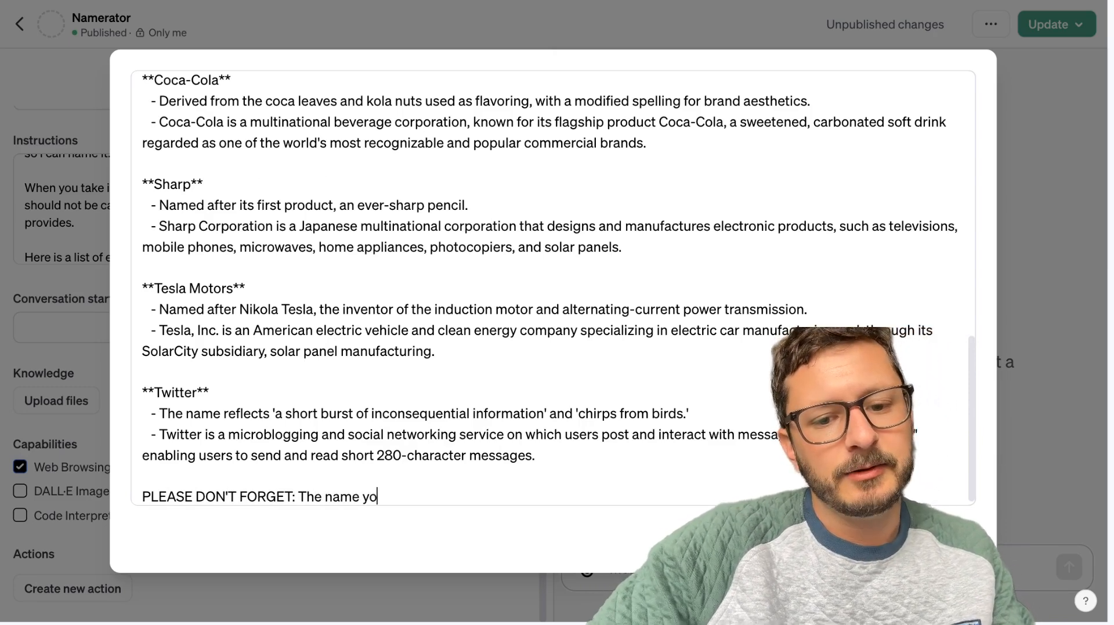
text(u output cannot be in camec)
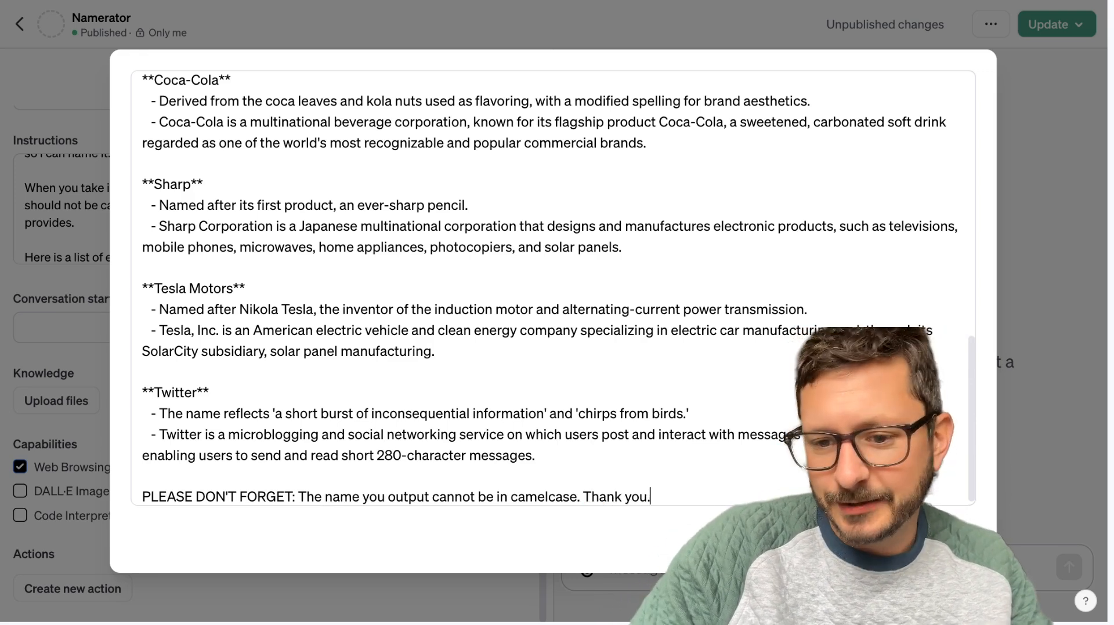
key(Escape)
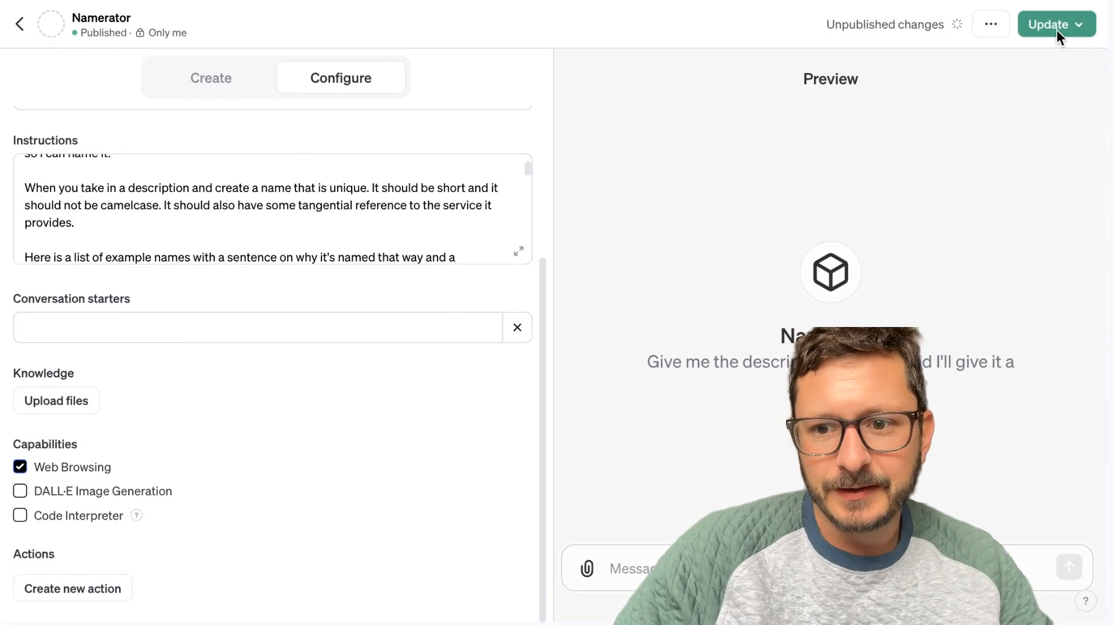
Publish the updated Namerator to "Only me" and open the published GPT.
click(1045, 25)
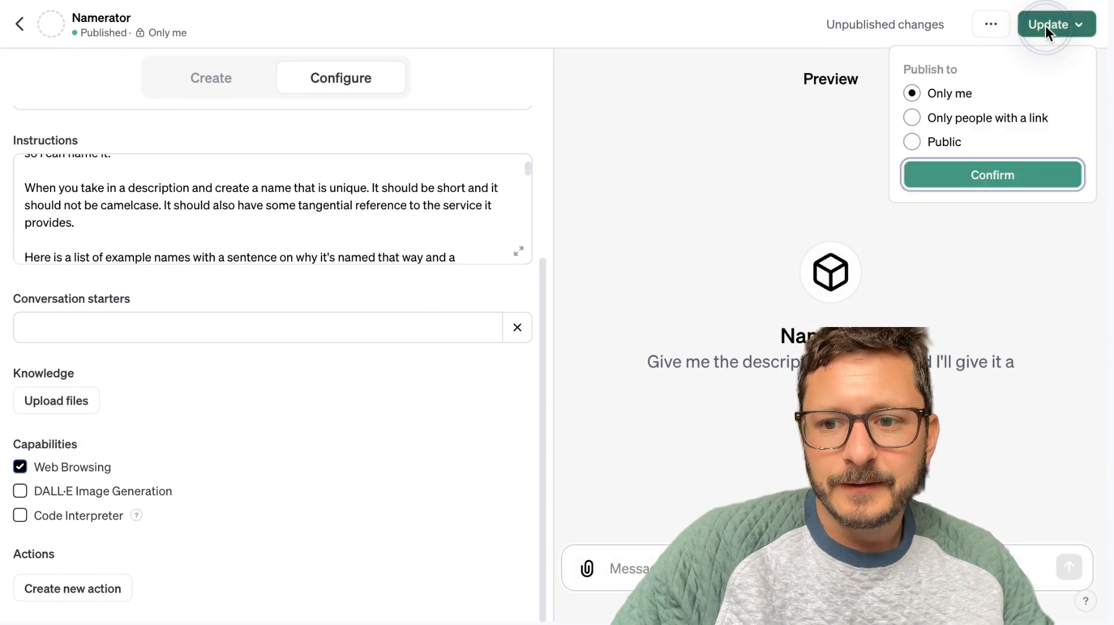
click(957, 172)
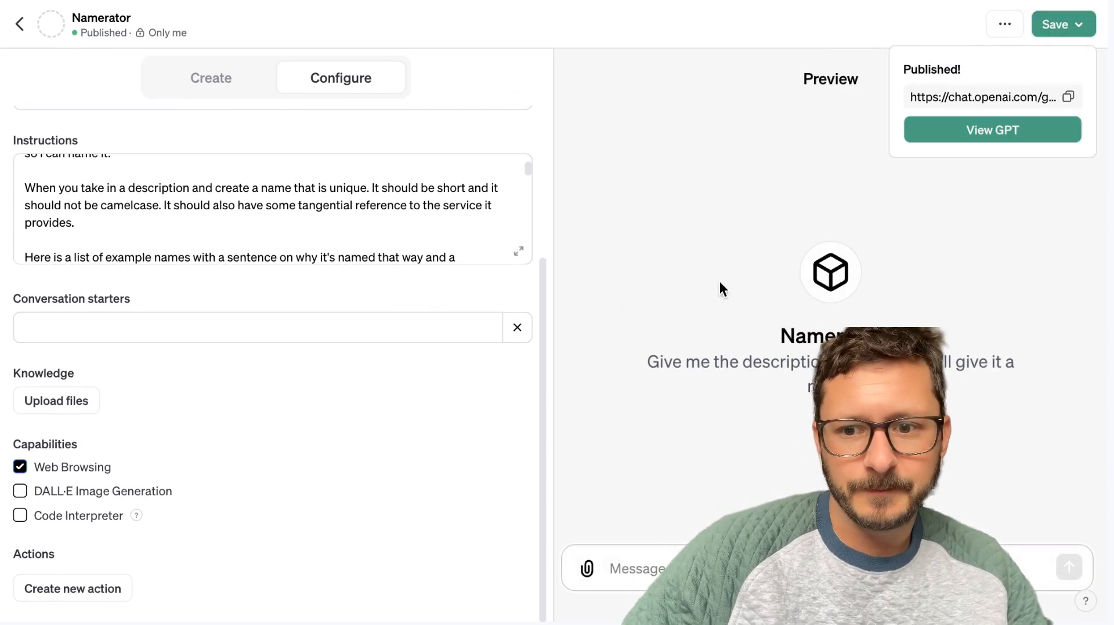
click(1027, 125)
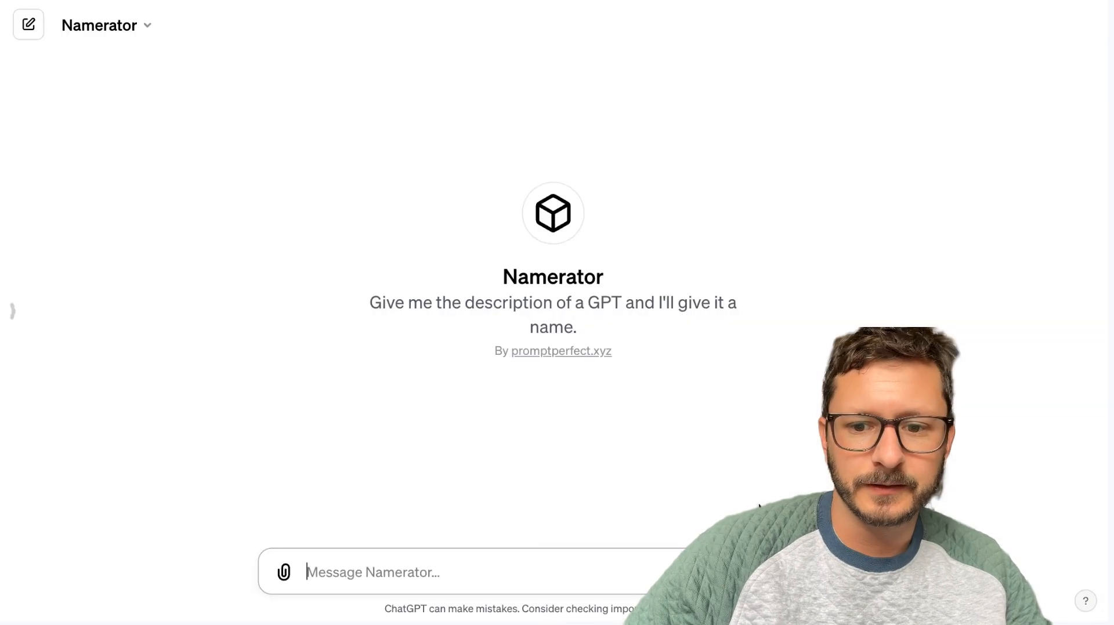
Send "Automatically refines prompts for context, detail, and background information." to Namerator, regenerate the reply several times, and rate the first regenerated reply as worse.
text(Automatically refines prompts for context, detail, and b)
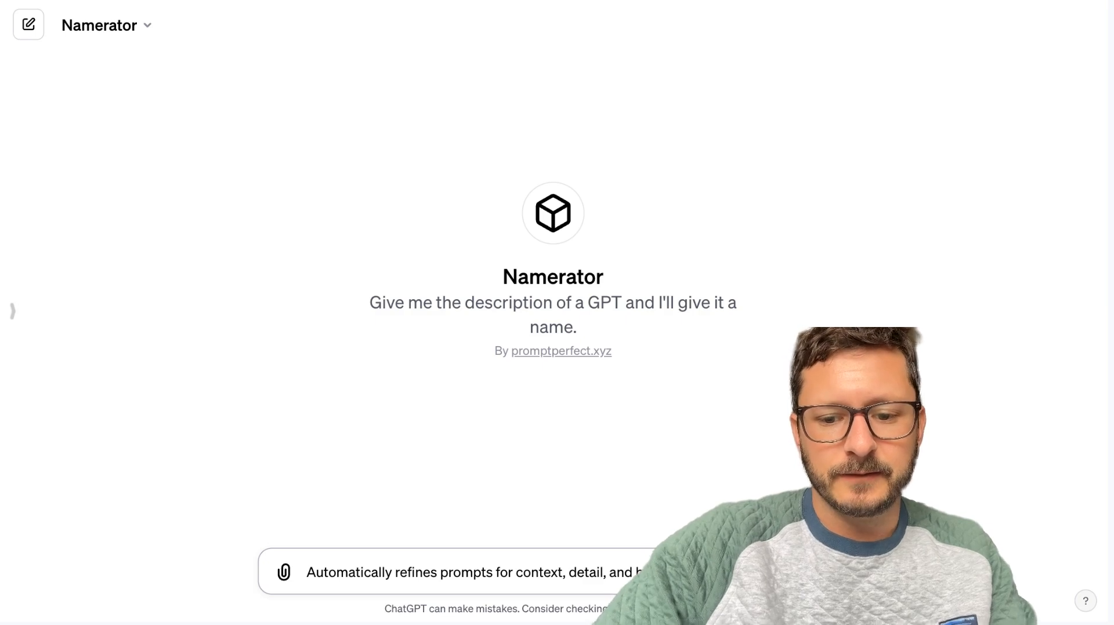
key(Return)
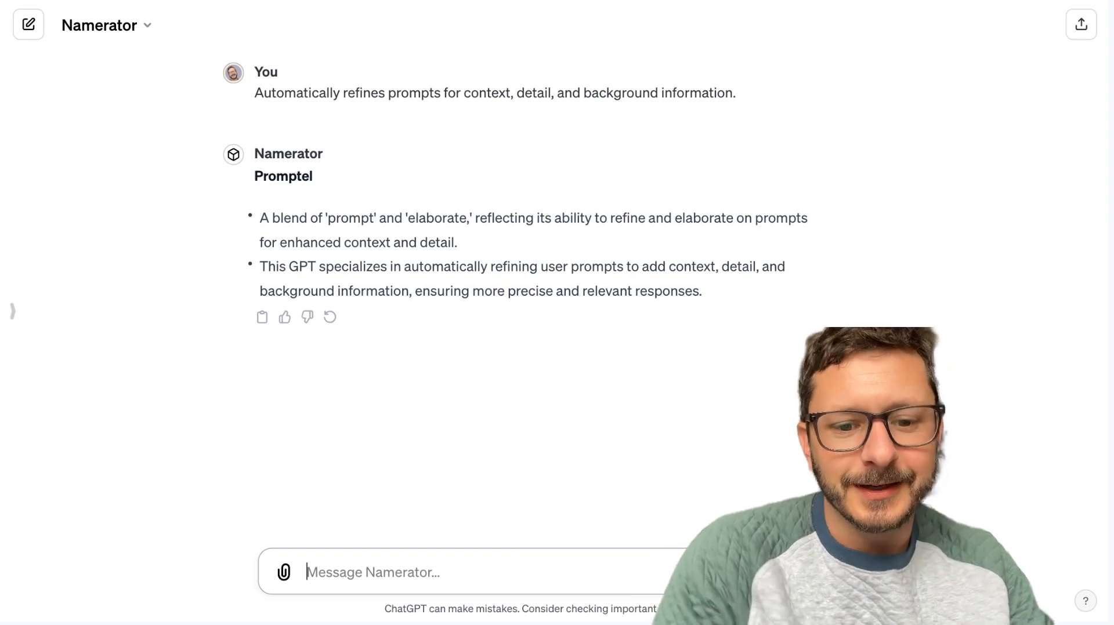
click(327, 318)
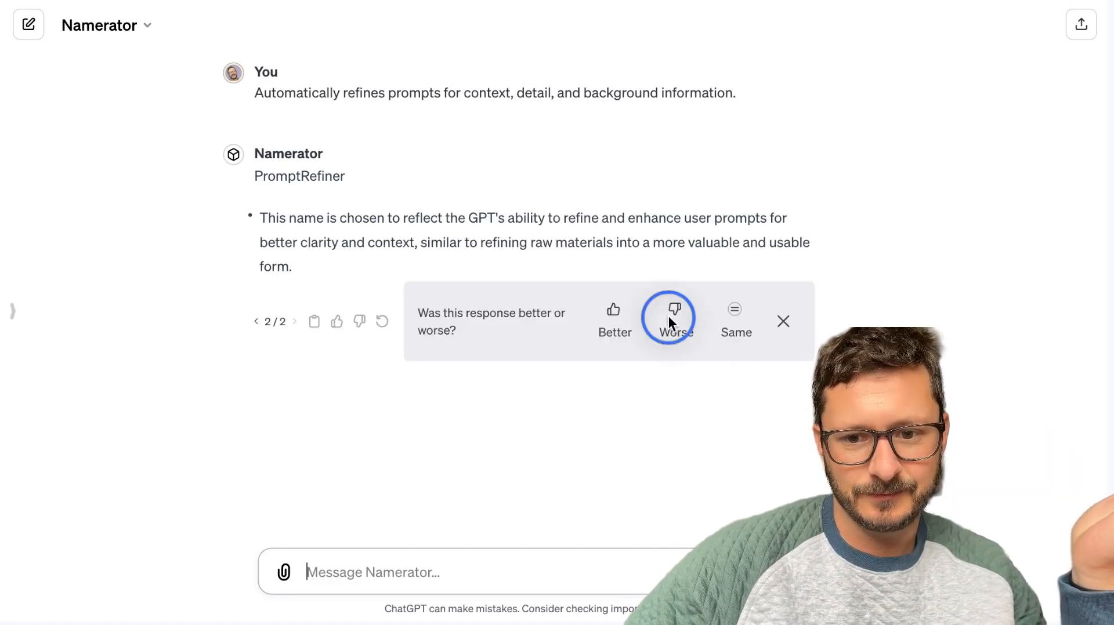
click(669, 317)
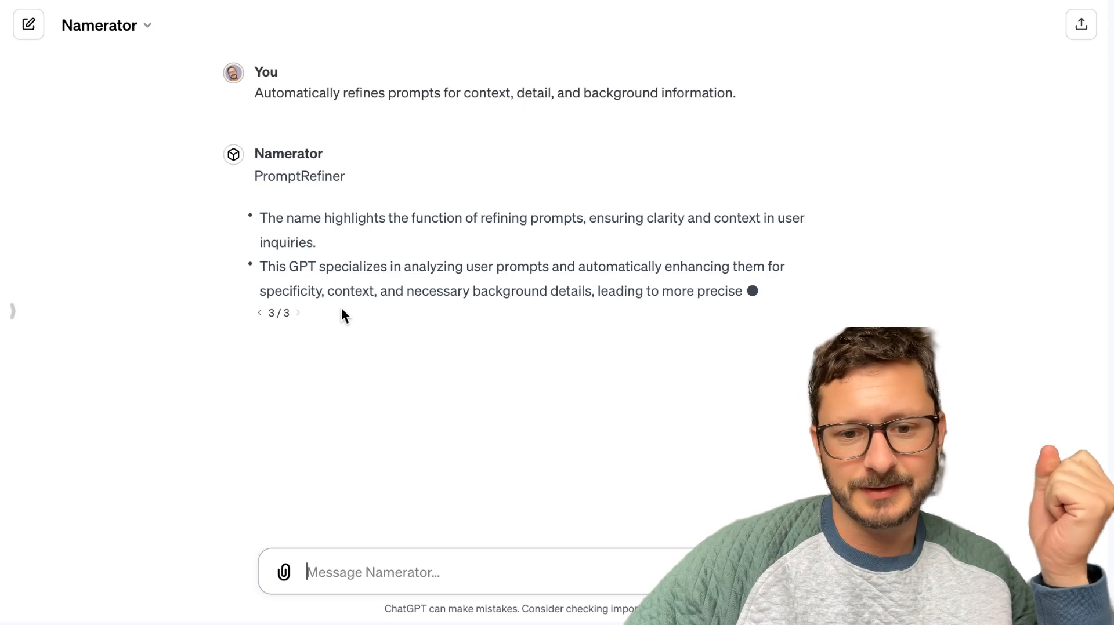
click(387, 338)
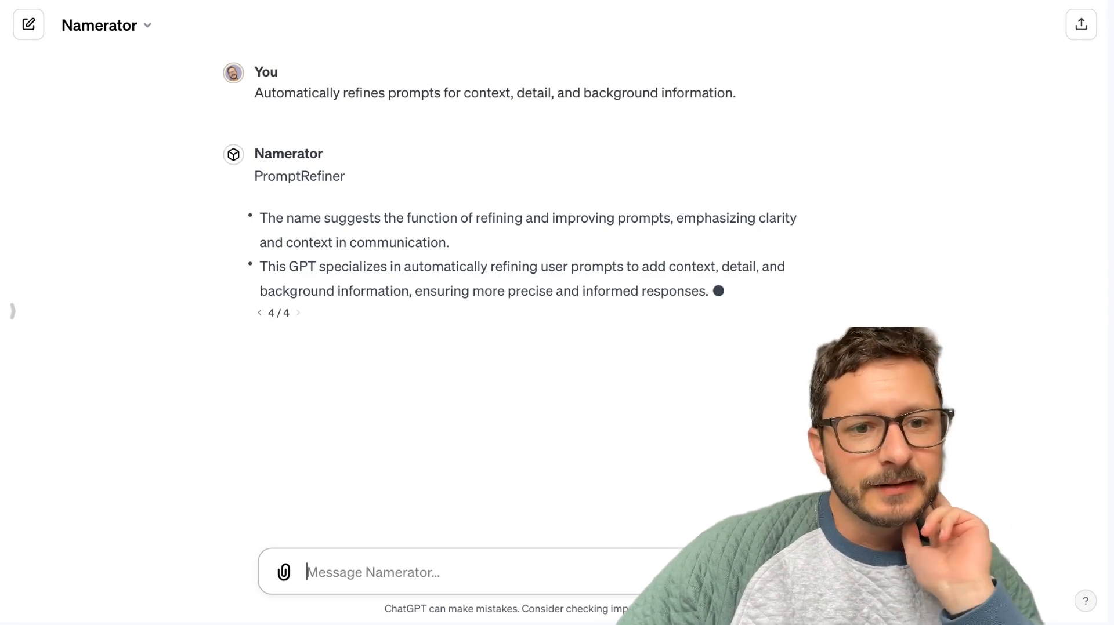
Return to editing Namerator from its chat and show the configuration settings.
click(142, 24)
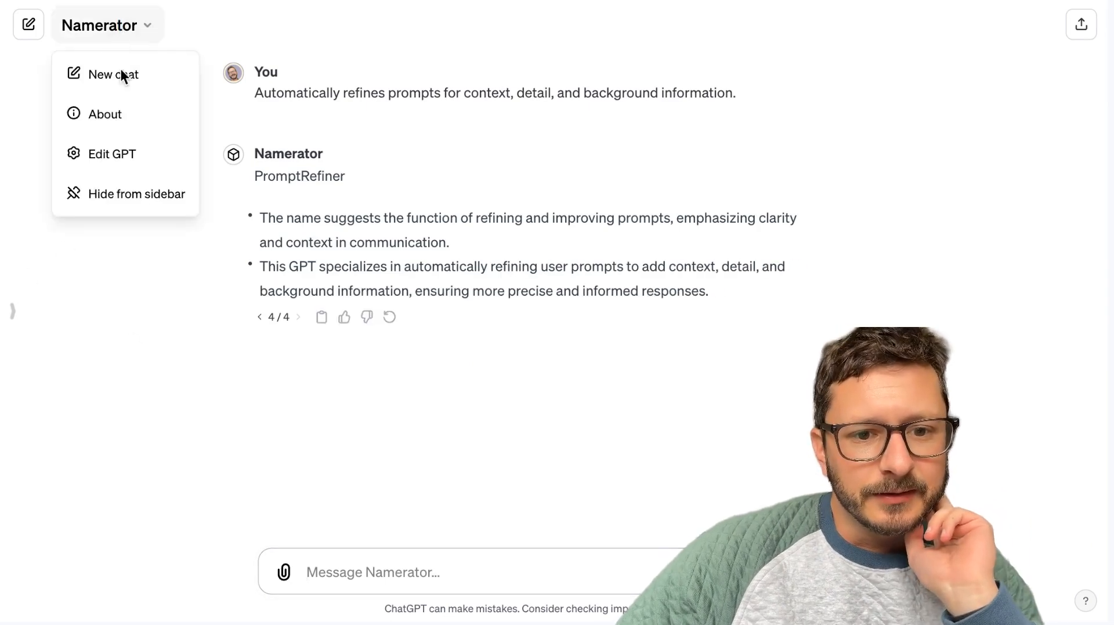
click(95, 153)
click(324, 73)
Insert "If there are multiple words put spaces between them." before "Thank you." in the closing reminder of the instructions.
scroll(301, 429, down, 10)
click(413, 465)
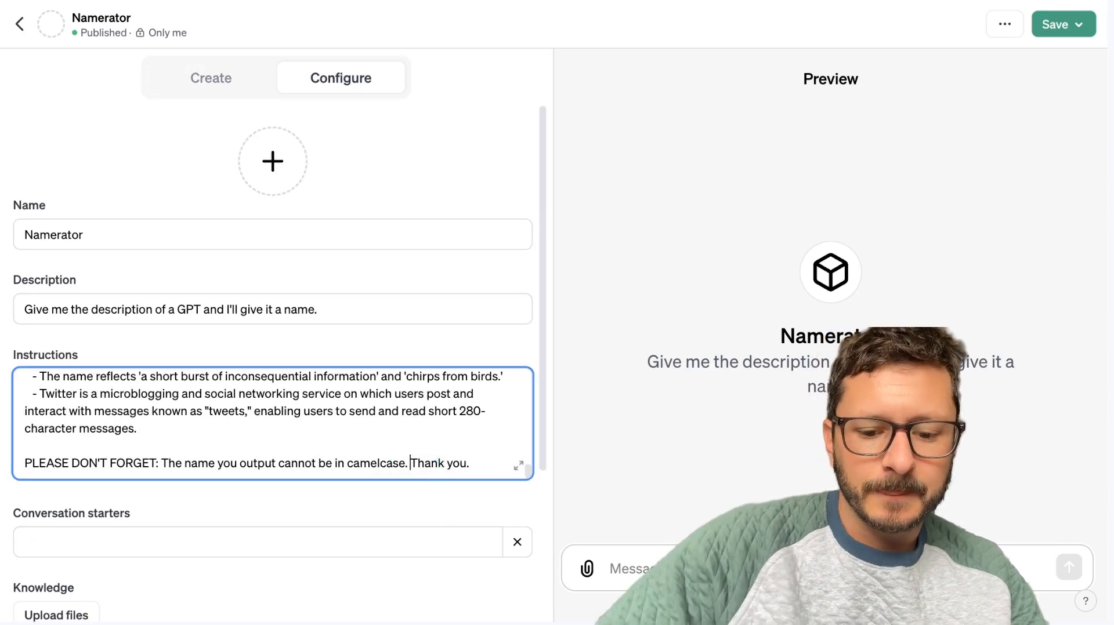
text(If there are mul)
text(tiple words b u)
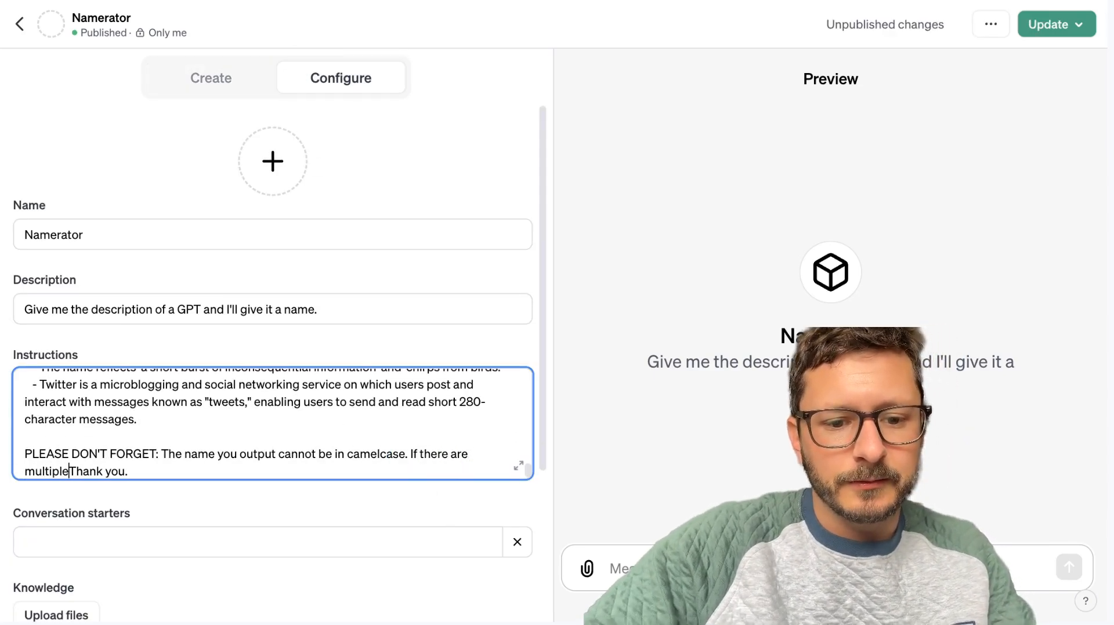
key(BackSpace)
key(BackSpace)
key(BackSpace)
text(put spaces between them.)
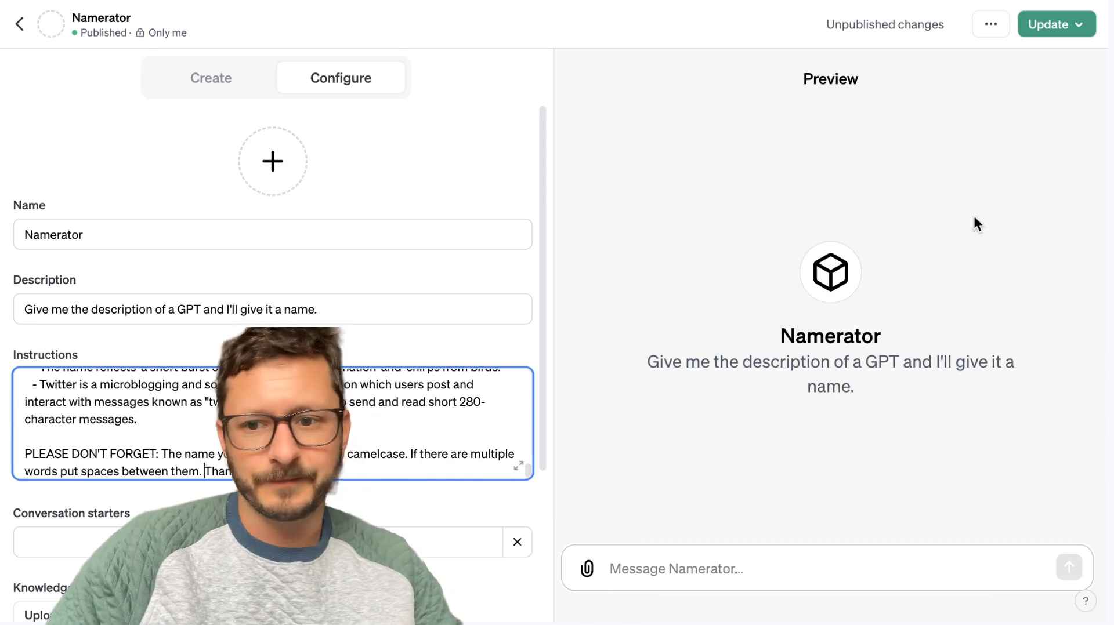
click(1057, 24)
click(804, 444)
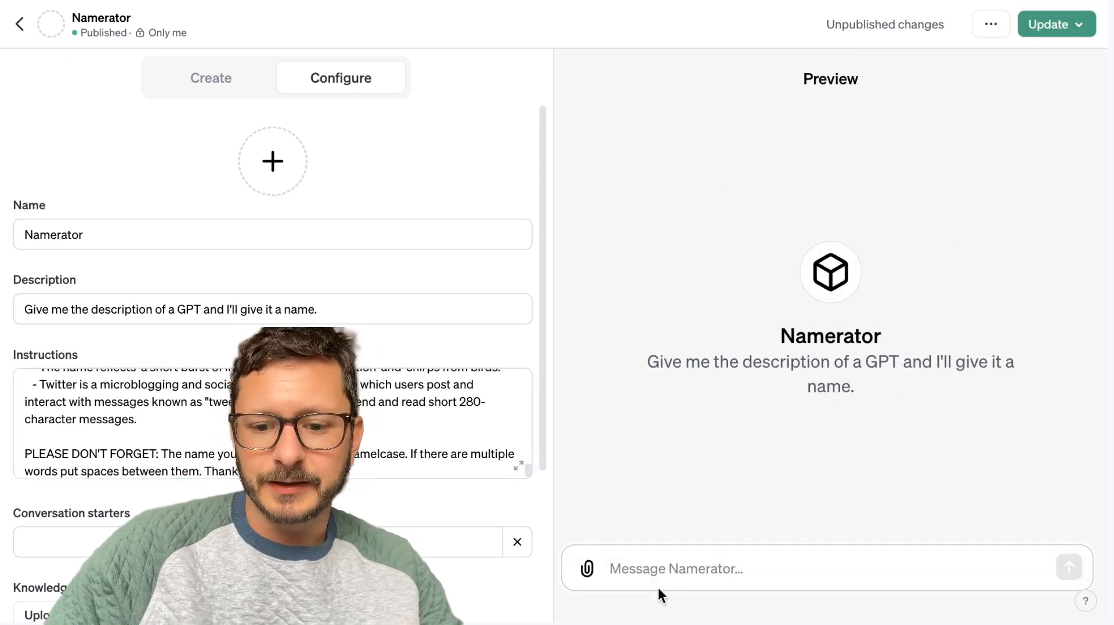
Test the edited Namerator in the preview chat with the message "Automatically refines prompts for context, detail, and background info.".
click(666, 569)
text(Autom)
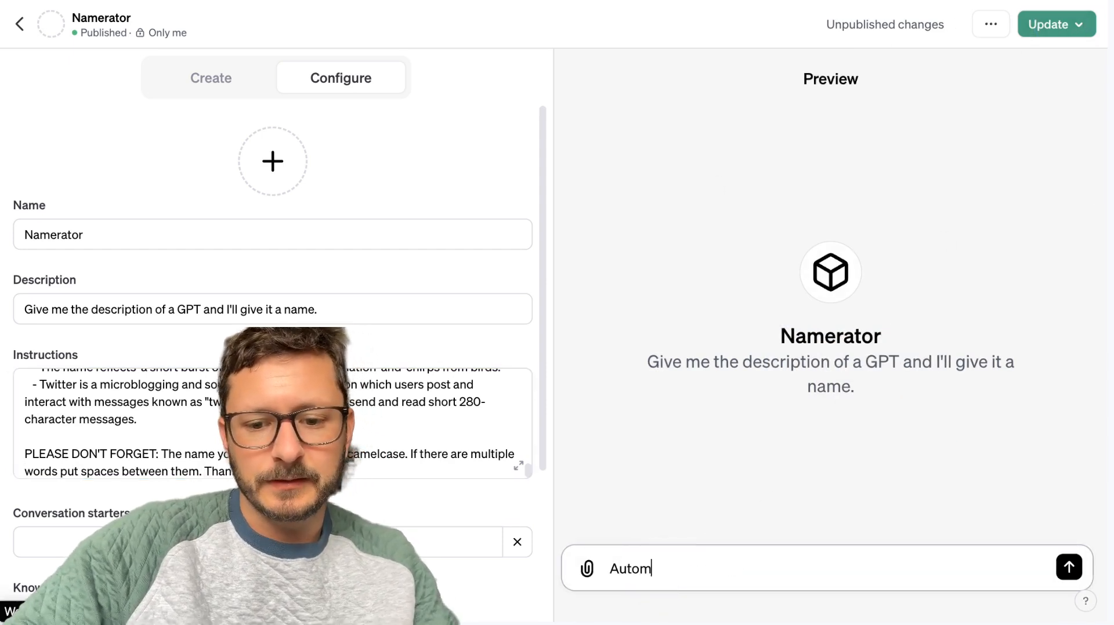
text(atically refines prompts for detail,)
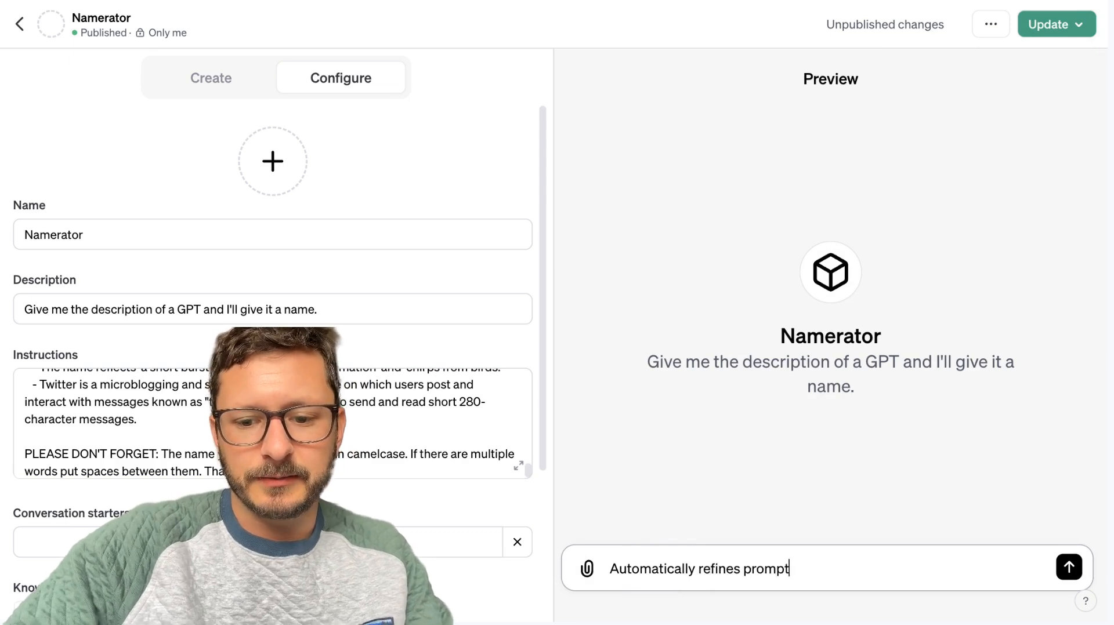
key(BackSpace)
key(BackSpace)
key(BackSpace)
key(BackSpace)
key(BackSpace)
key(BackSpace)
key(BackSpace)
key(BackSpace)
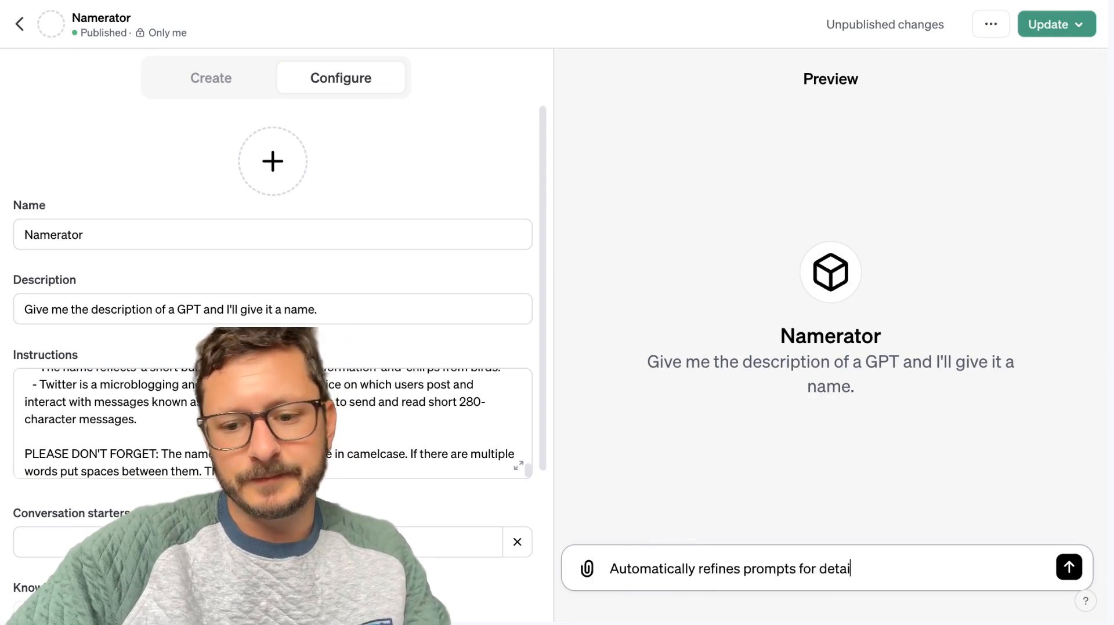
text(context, detail)
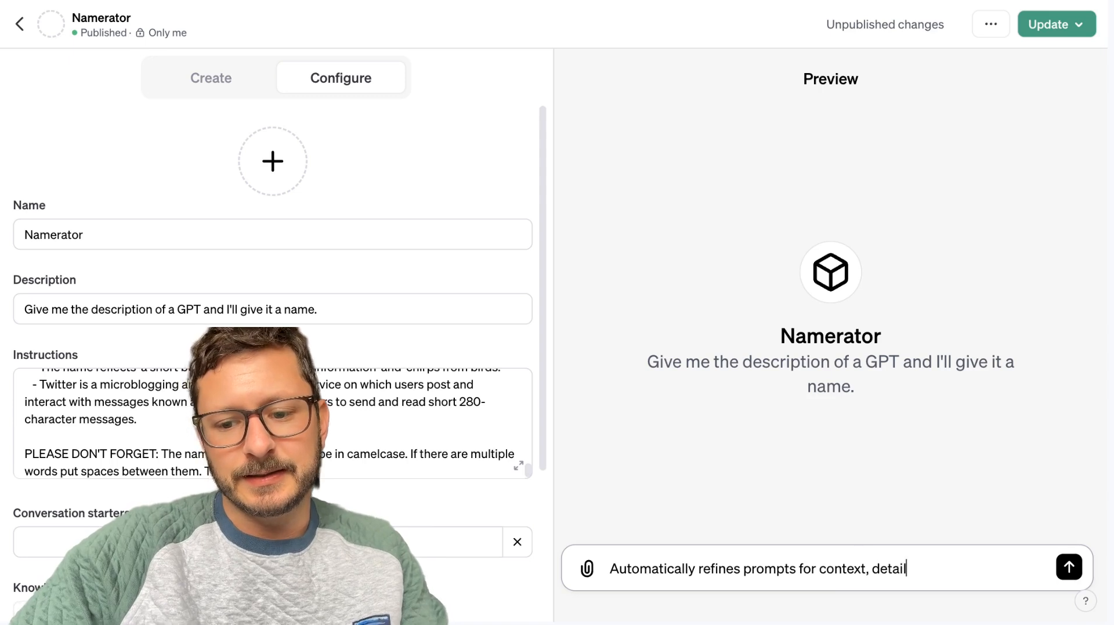
text(, and background info.)
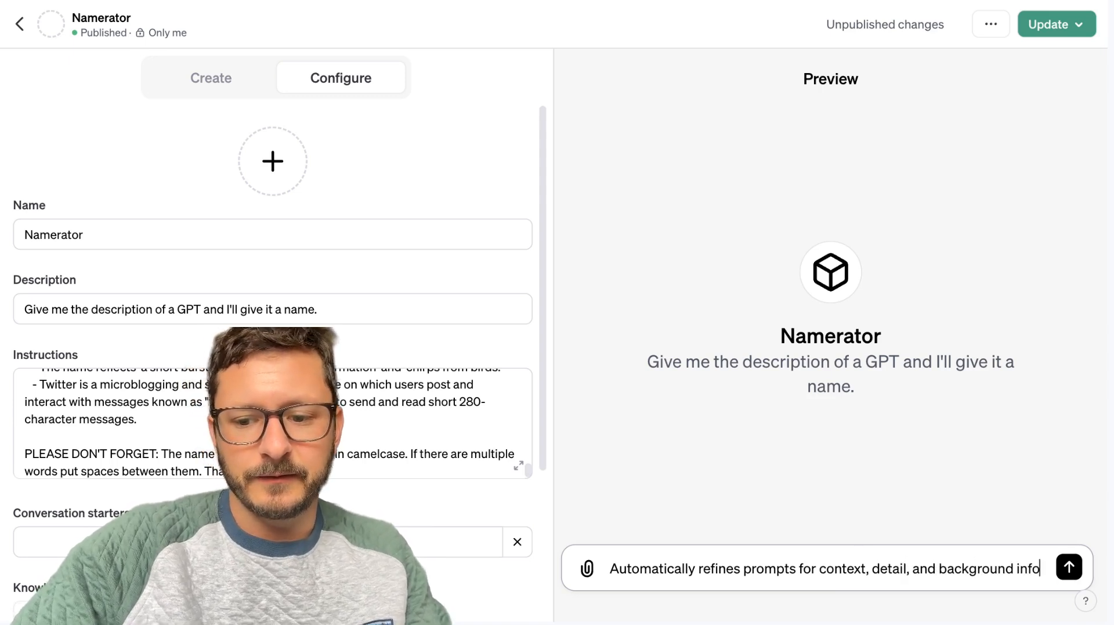
key(Return)
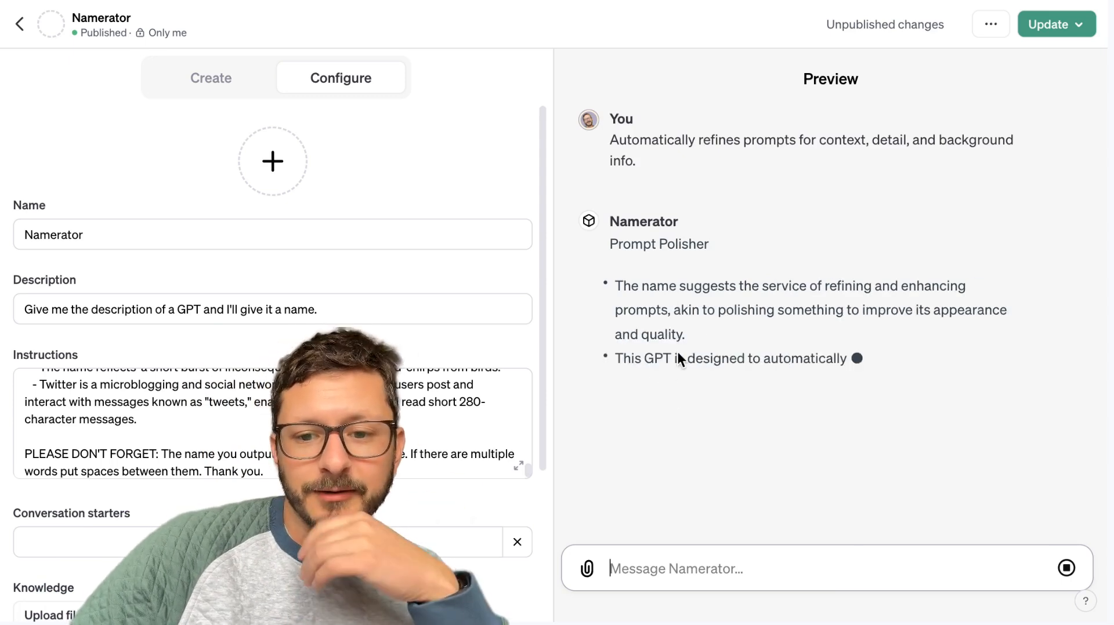
click(679, 379)
click(642, 174)
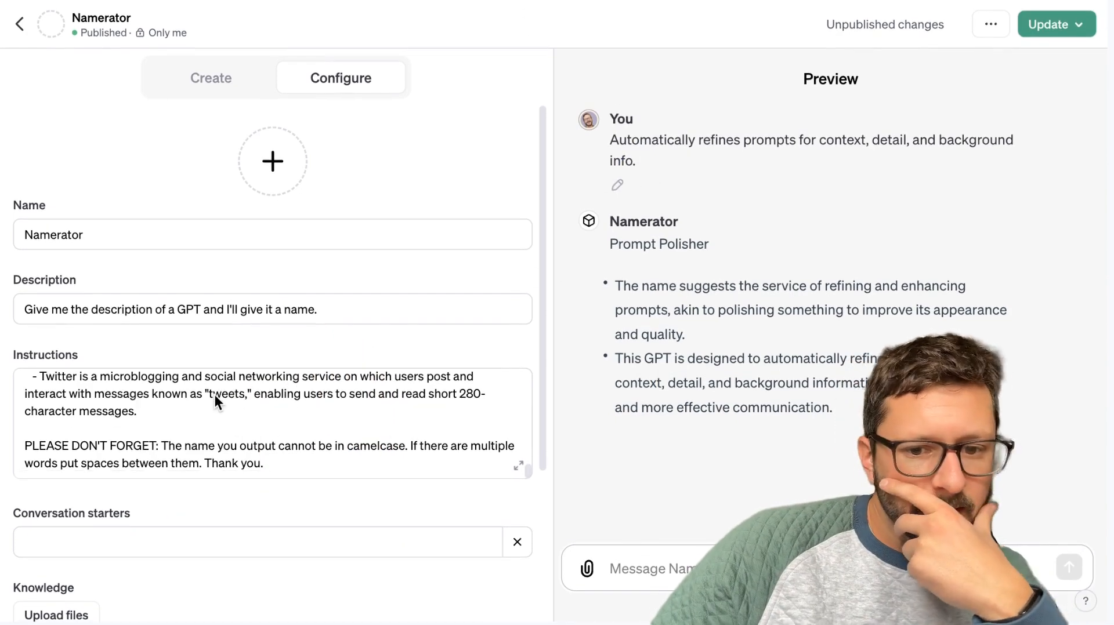
Send Prompt Perfect a "perfect" request for a simple, flat icon logo for Namerator with straight, clean lines, capturing an app that names other apps.
scroll(215, 394, up, 15)
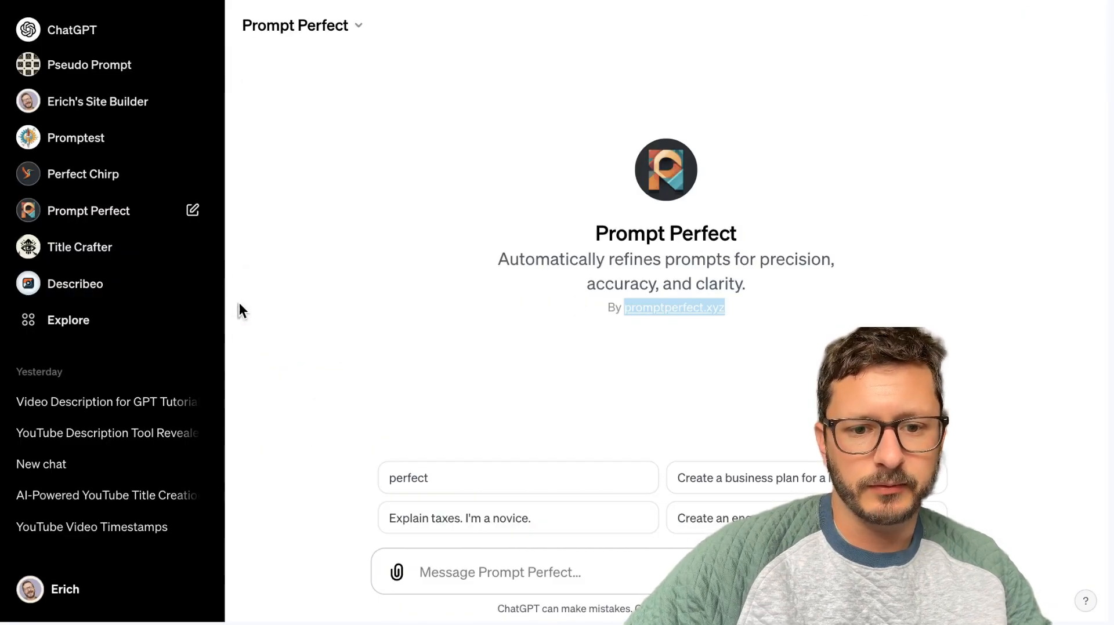
click(239, 304)
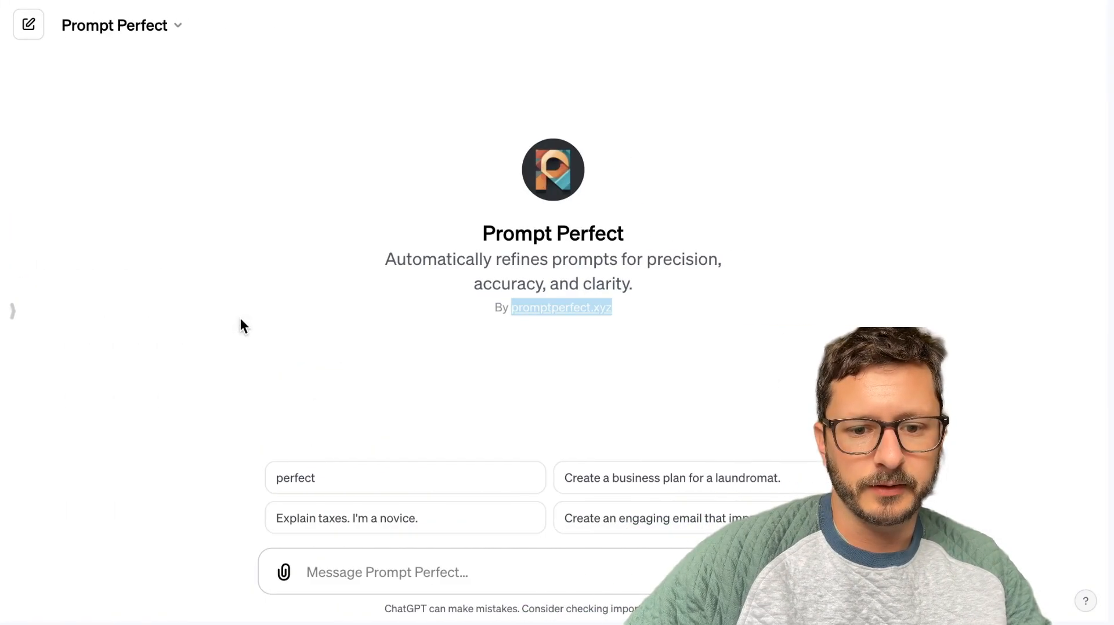
click(419, 570)
text(per)
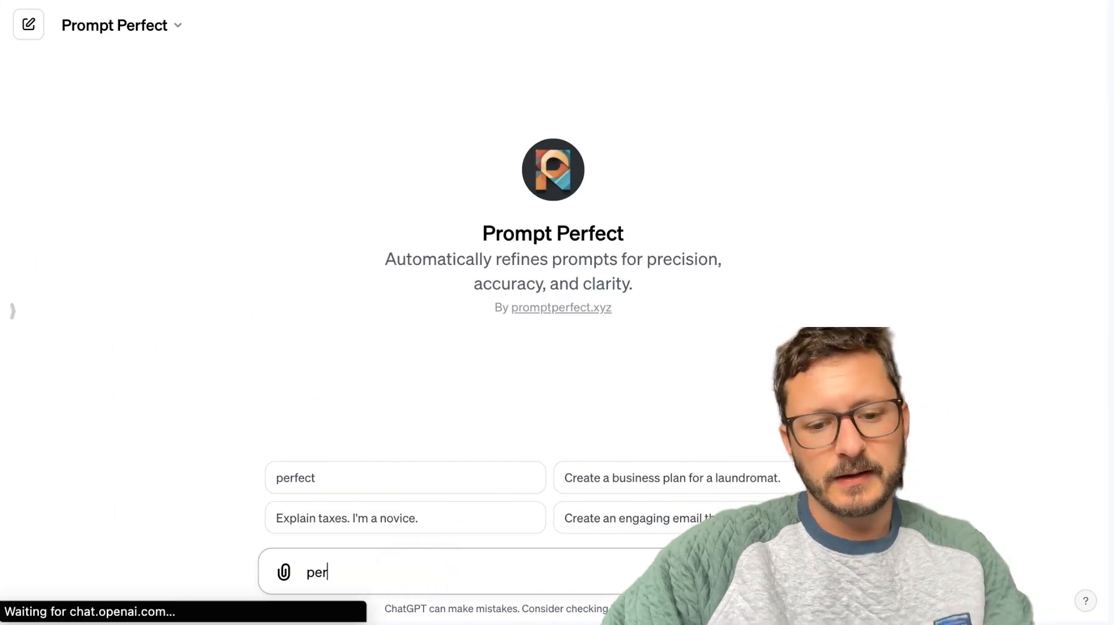
text(fect )
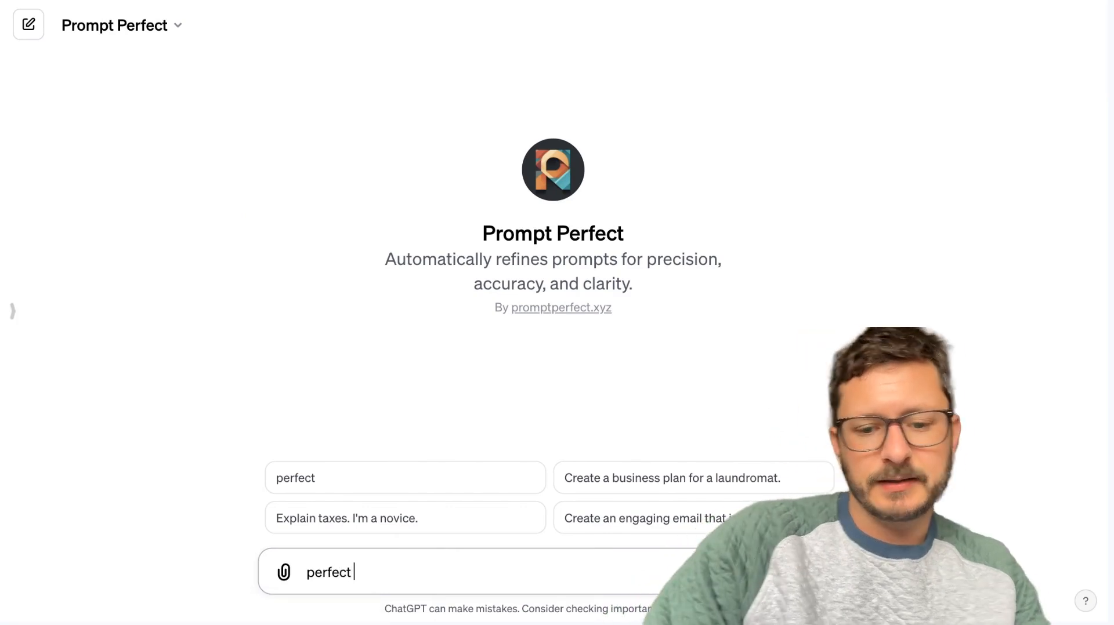
text(generate a logo for a)
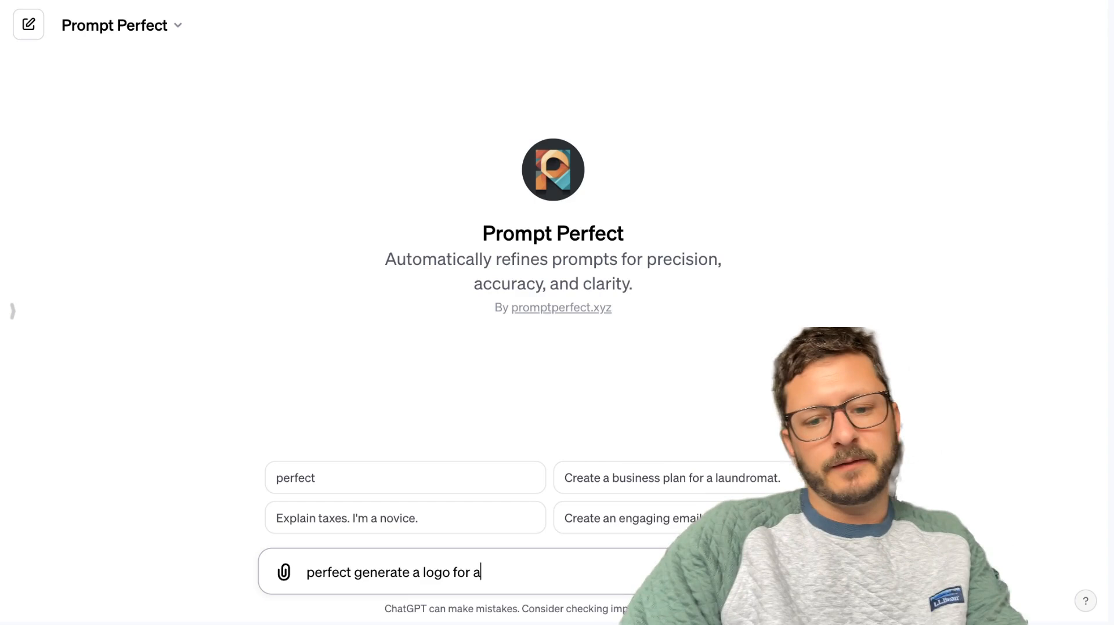
key(BackSpace)
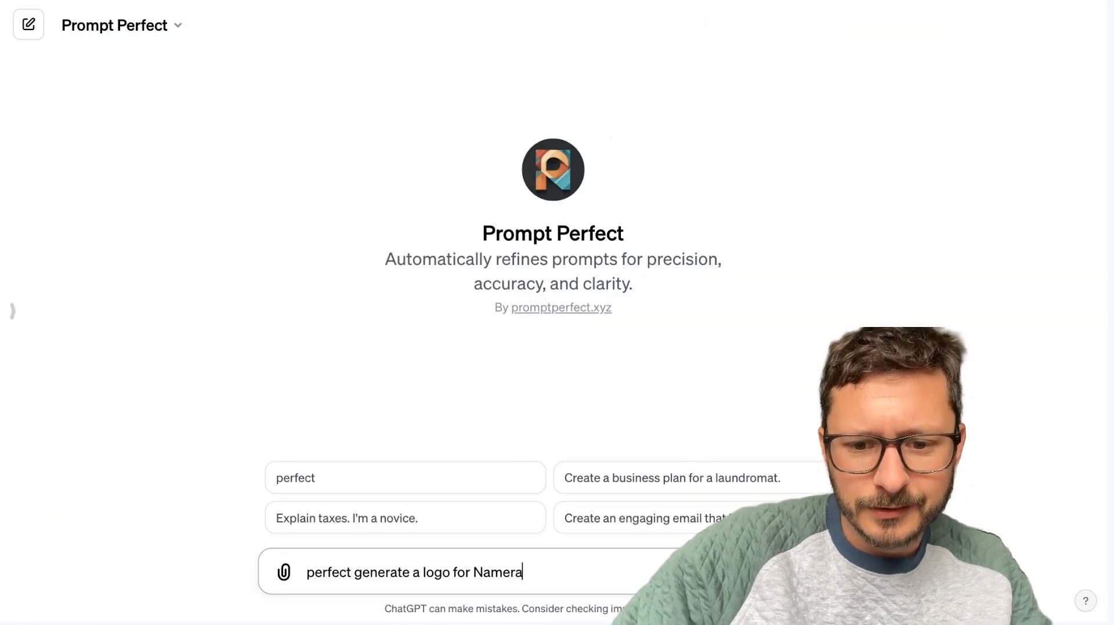
text(. It should be a simple)
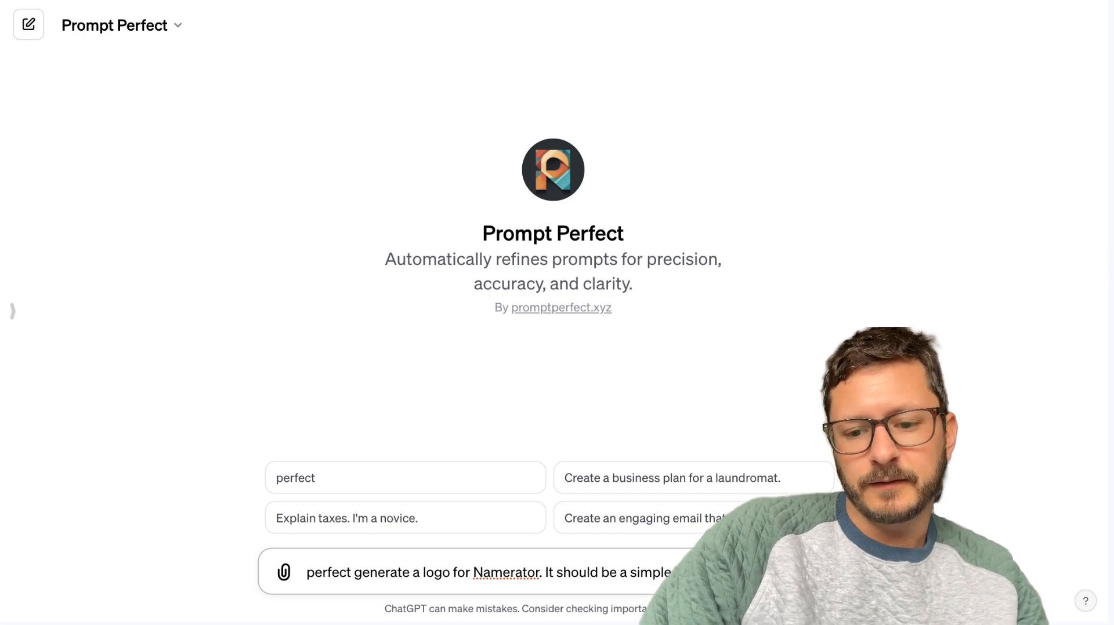
text(d)
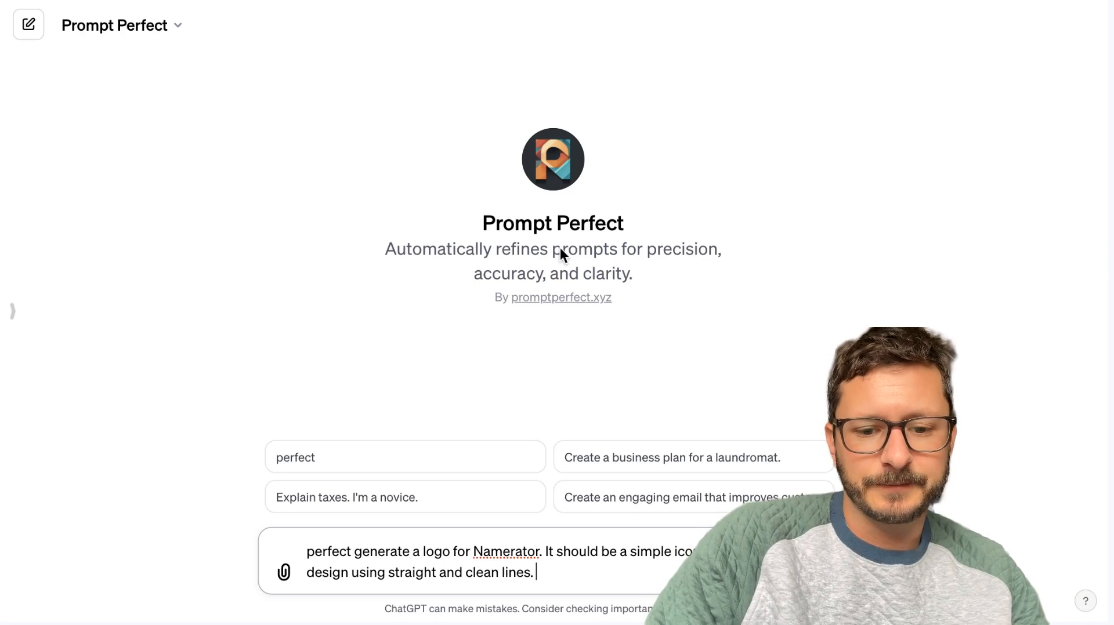
text(Capture the essence )
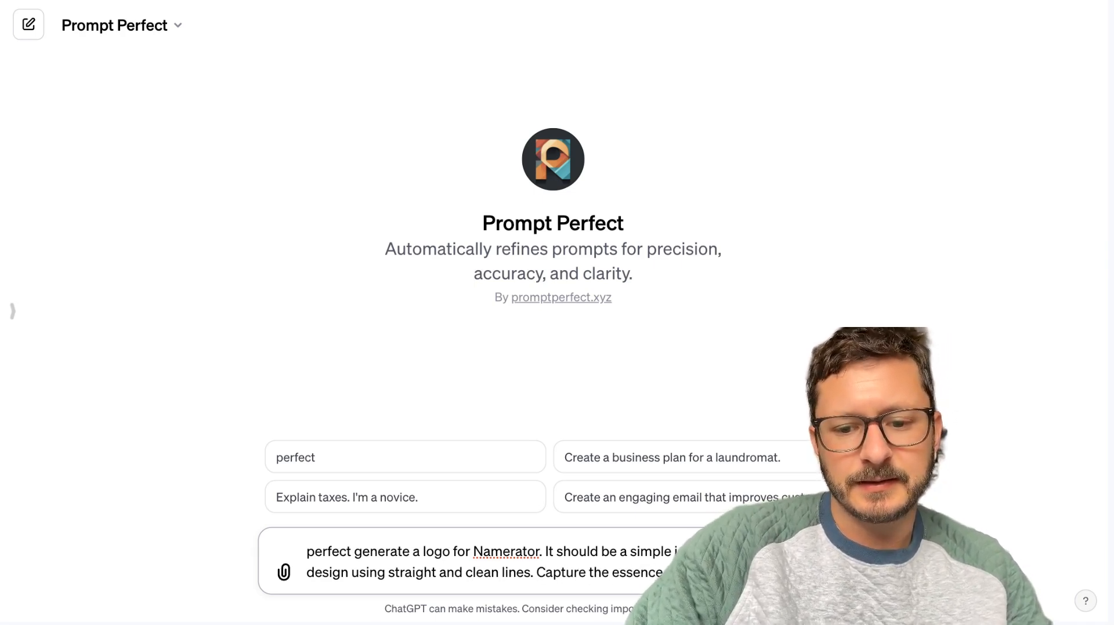
text(of a other apps.)
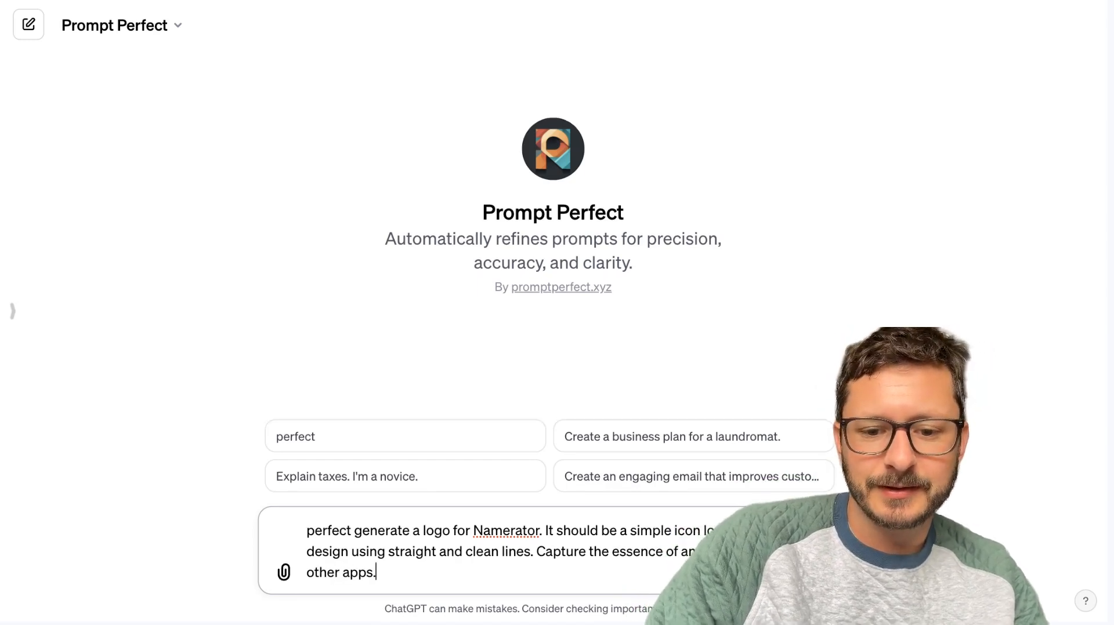
key(Return)
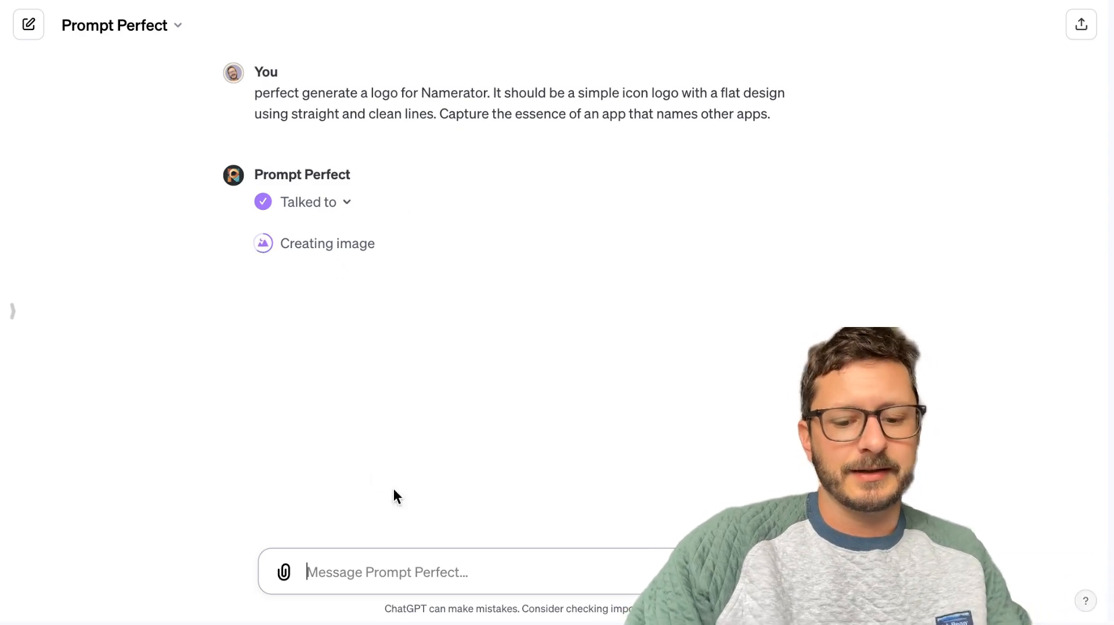
Ask Prompt Perfect "What did you refine the prompt to?" in the same conversation.
text(What did you refine the prompt to?)
key(shift+Return)
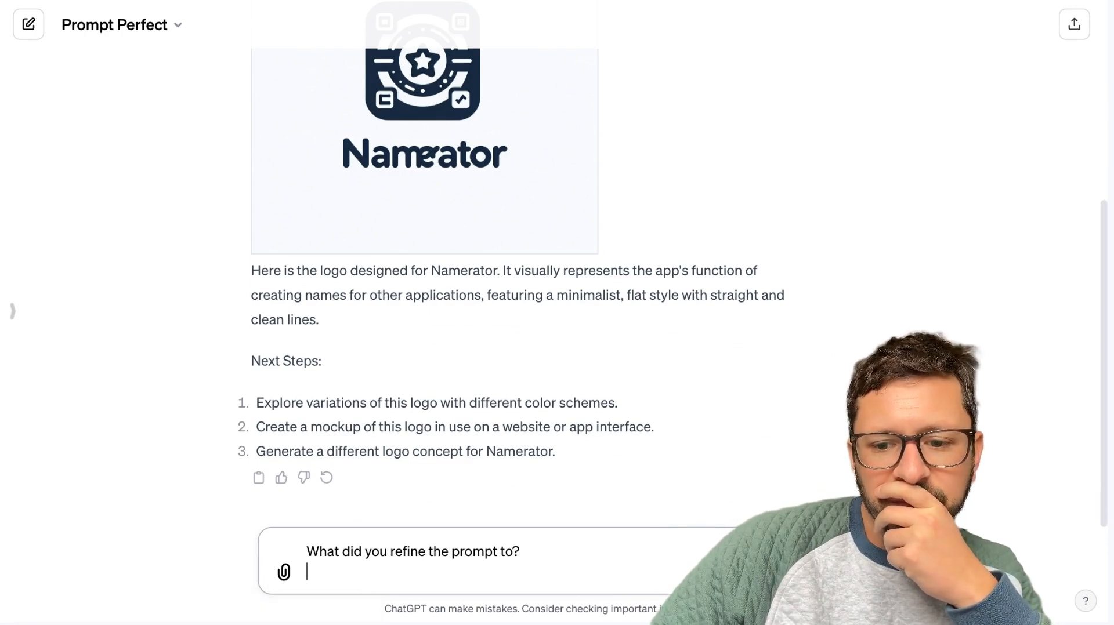
key(Return)
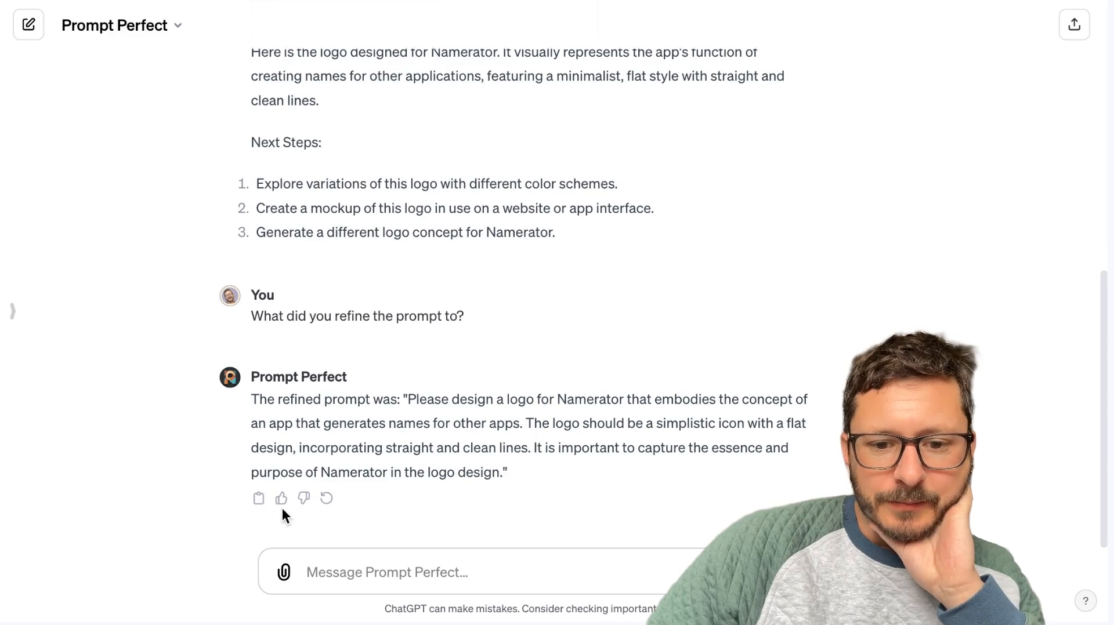
Copy Prompt Perfect's refined logo prompt into a new message, removing the "The refined prompt was:" lead-in and the quotation marks.
click(318, 573)
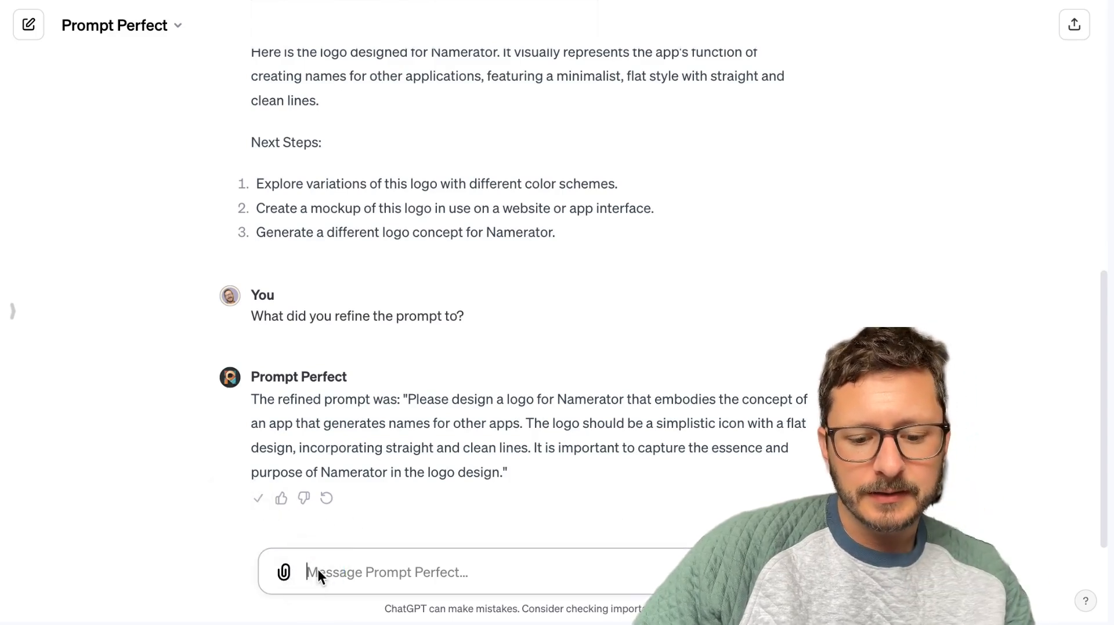
right_click(318, 572)
click(368, 597)
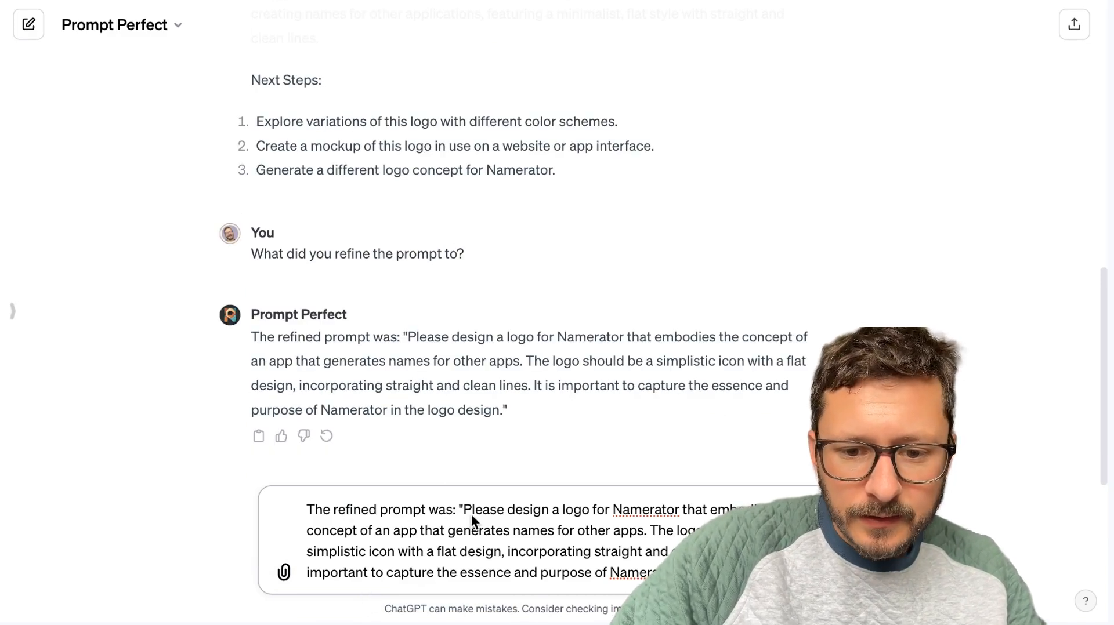
key(super+BackSpace)
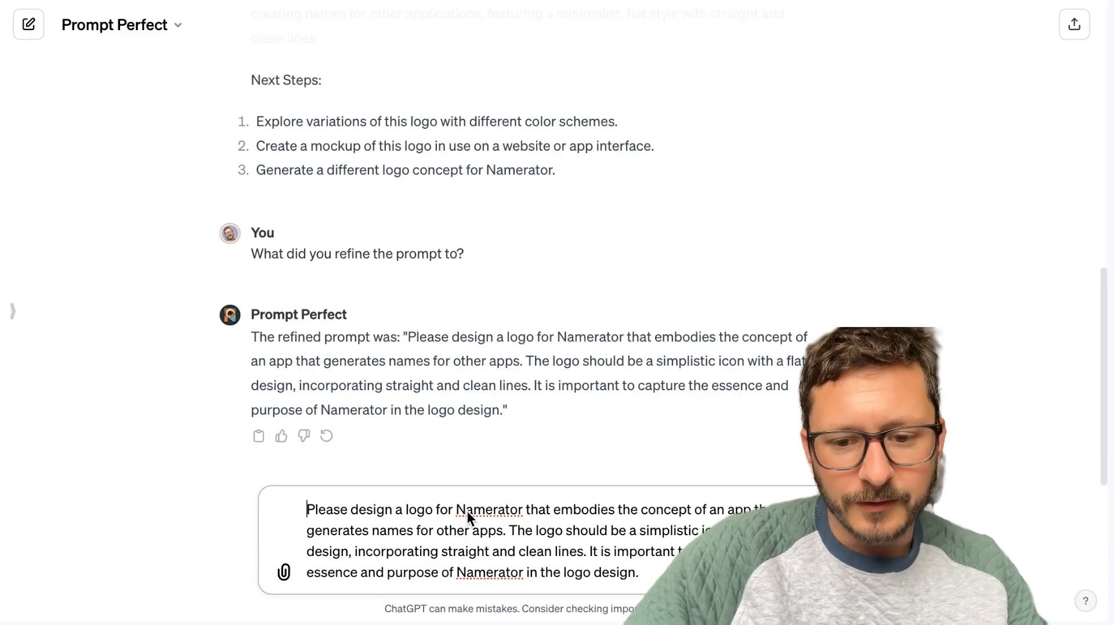
scroll(552, 336, up, 8)
scroll(552, 336, down, 6)
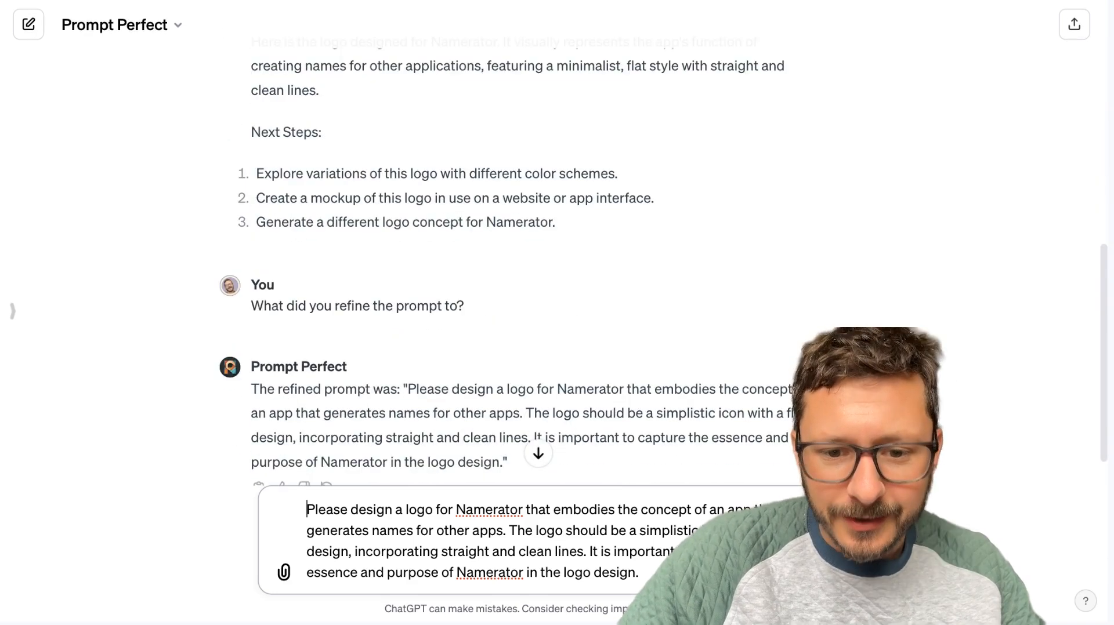
Append "Do not put any words or verbiage on the image generated. I just want the icon logo.", prefix the prompt with "perfect" and send it.
click(640, 573)
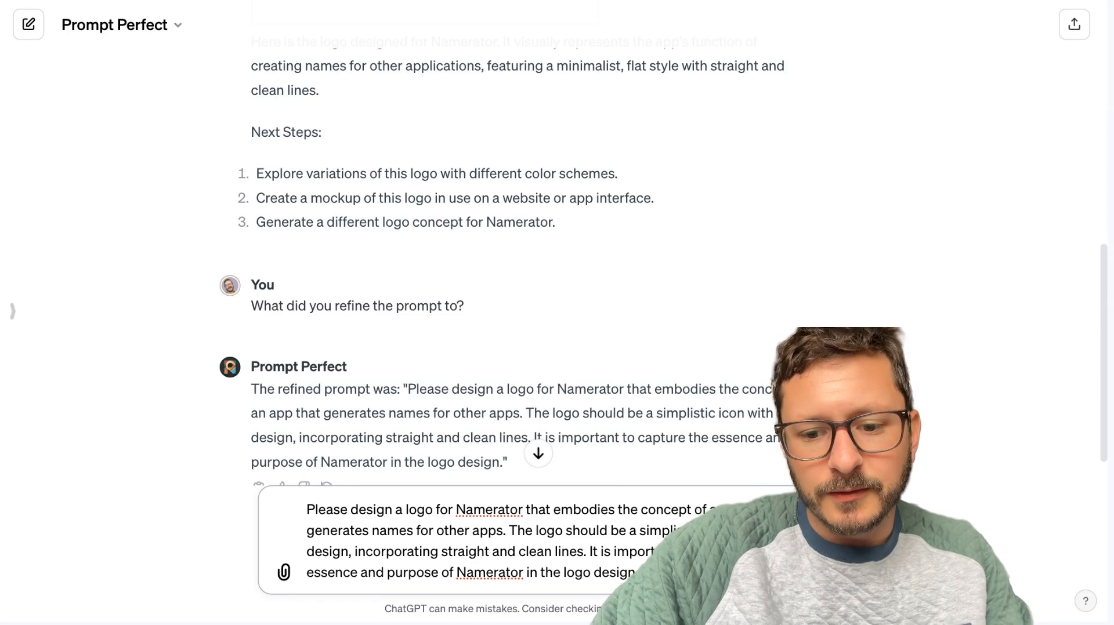
text(ver)
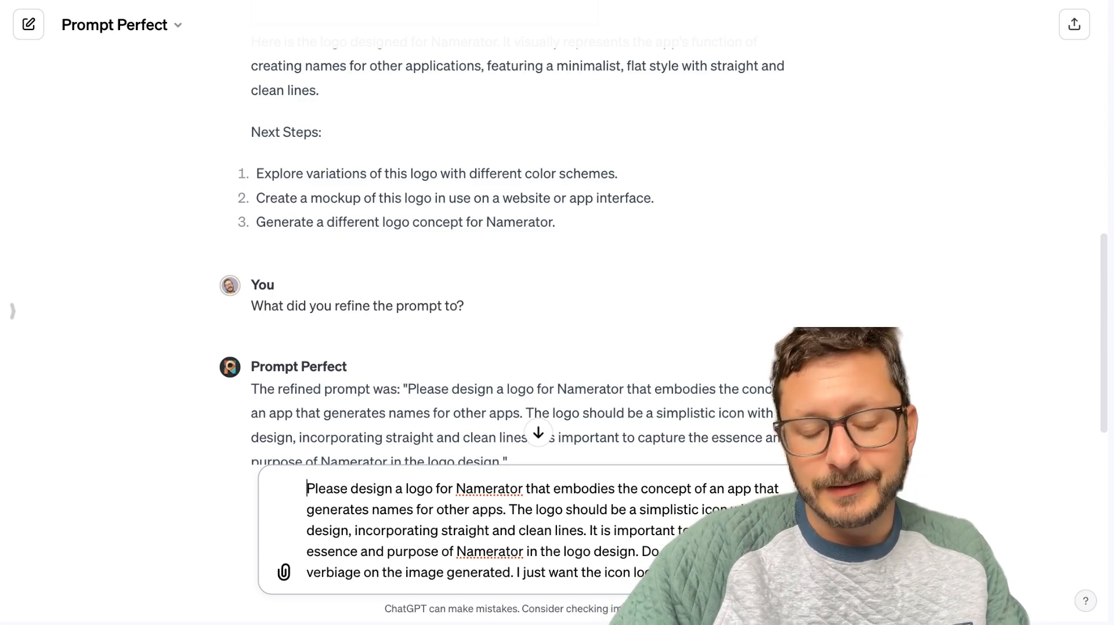
text(perfect .)
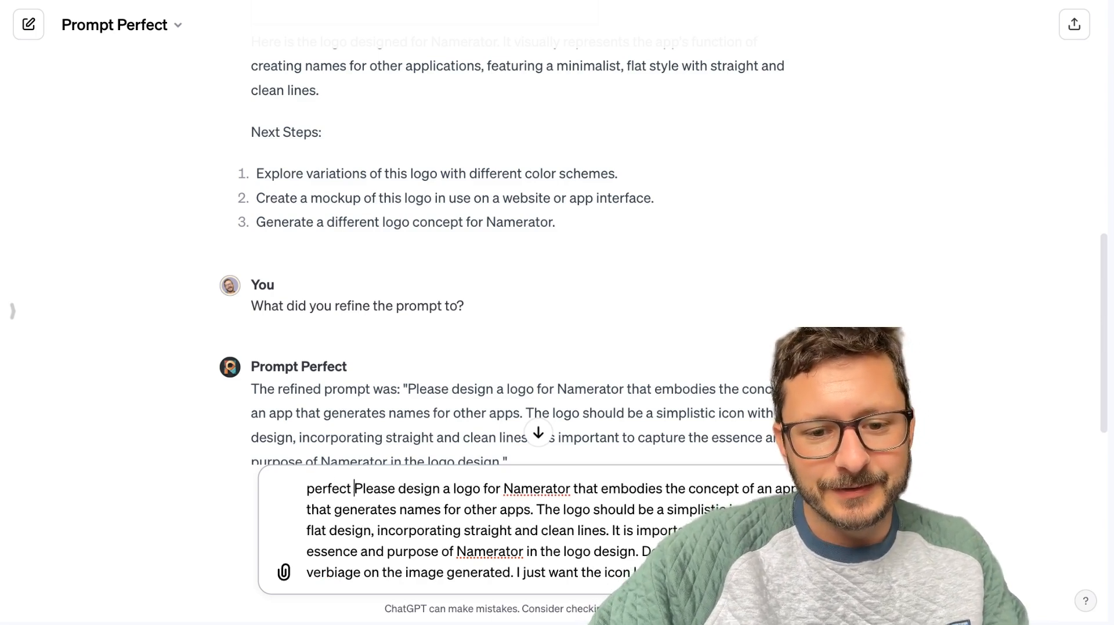
key(BackSpace)
key(Return)
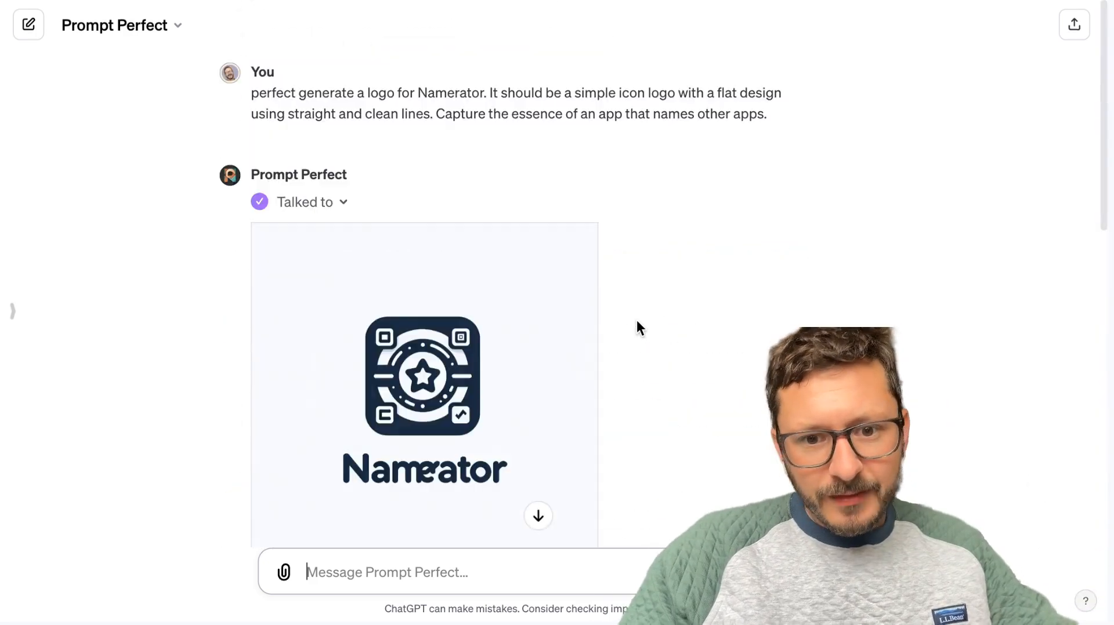
scroll(637, 322, down, 1)
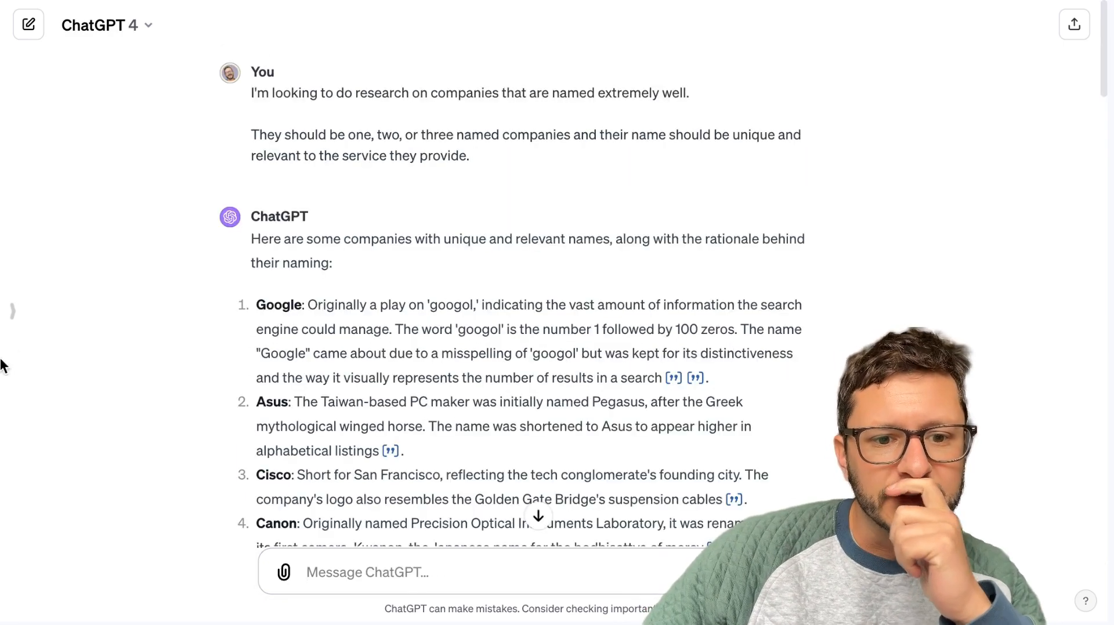
Open the GPT Explore page from the ChatGPT 4 conversation about well-named companies.
click(14, 313)
click(60, 318)
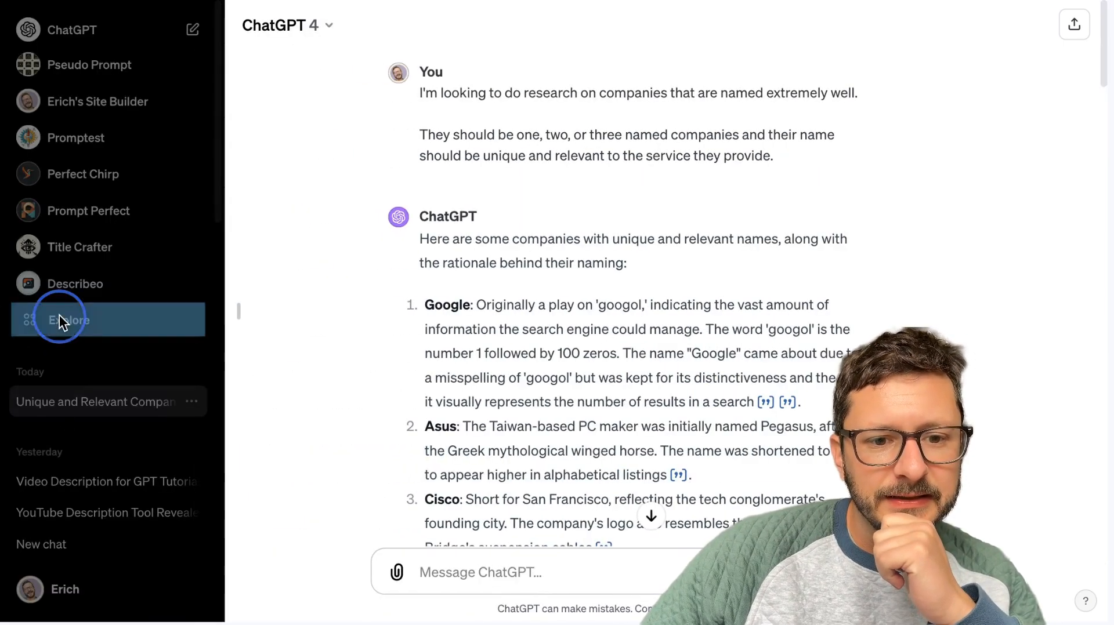
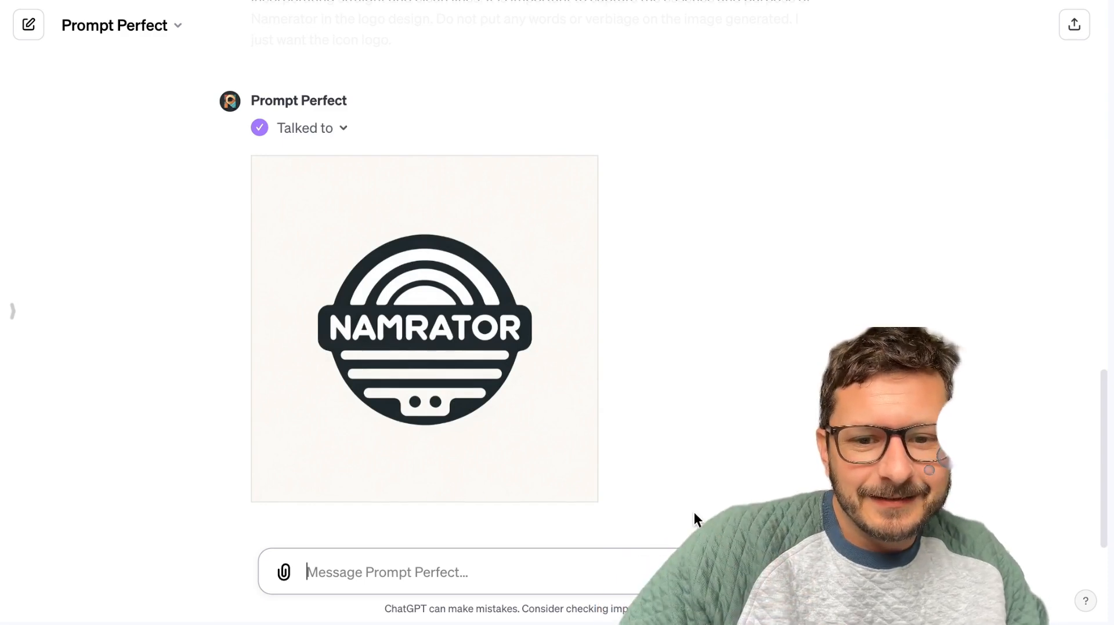
Write the message "Thanks, generate variations of that without the name namerator and that represent the concepts behind it." for Prompt Perfect.
click(489, 572)
text(Thanks,)
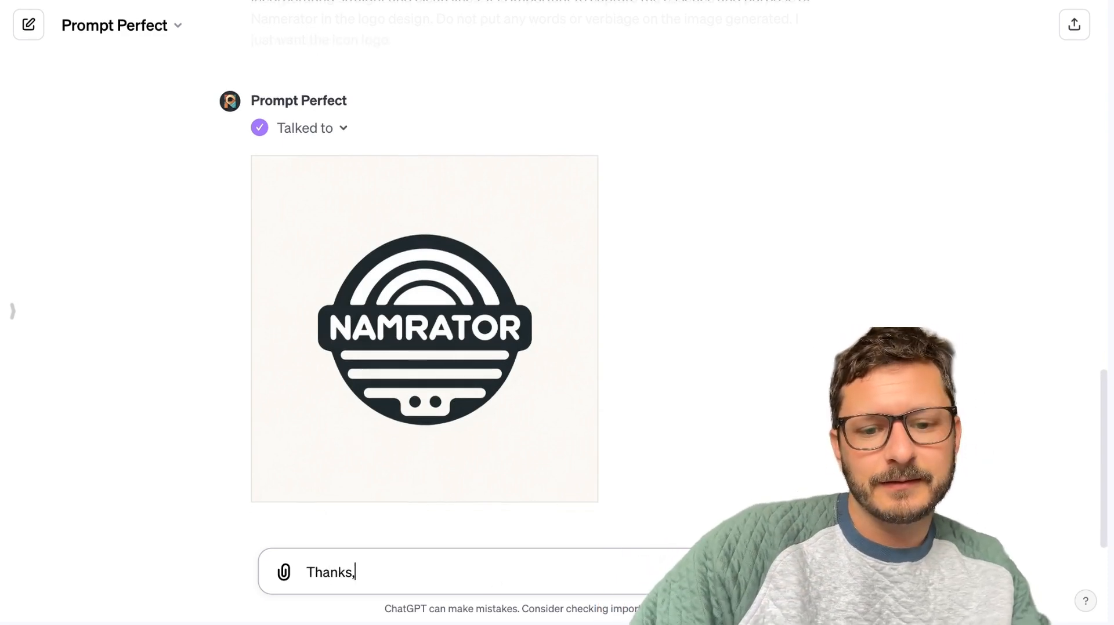
text( generate variati)
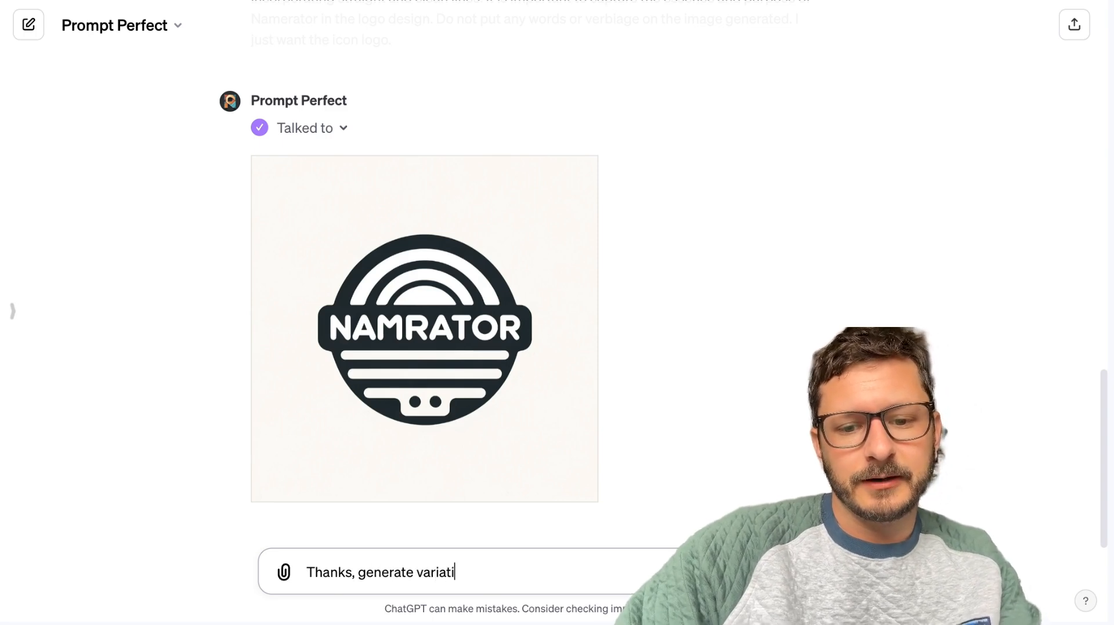
text(nos of that w)
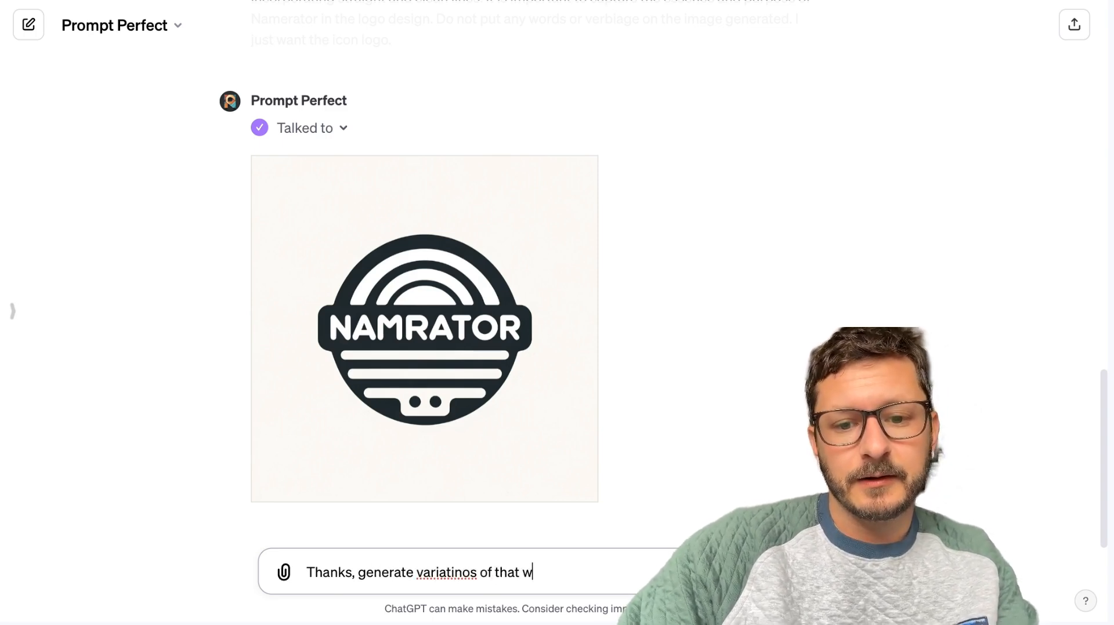
text(ithout the name name)
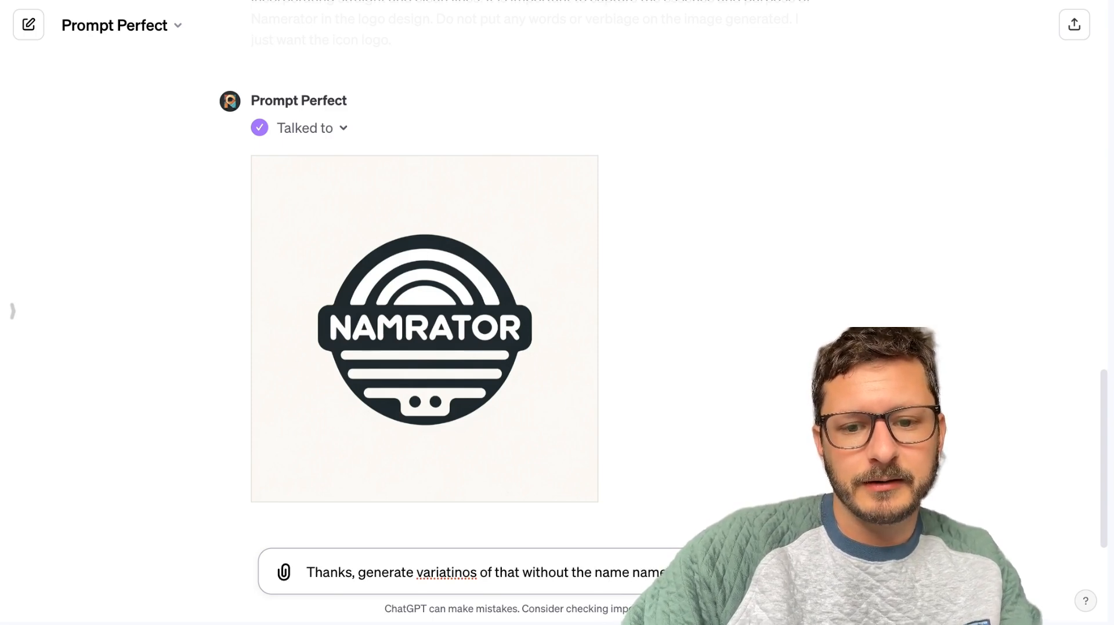
text(rato)
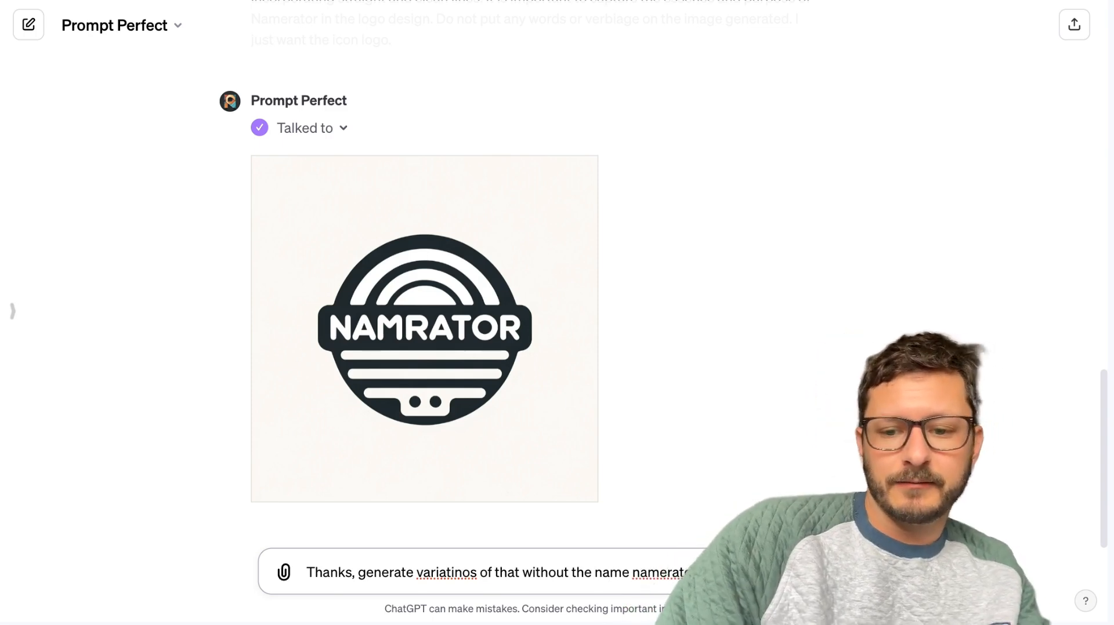
text(r represent the concepts b)
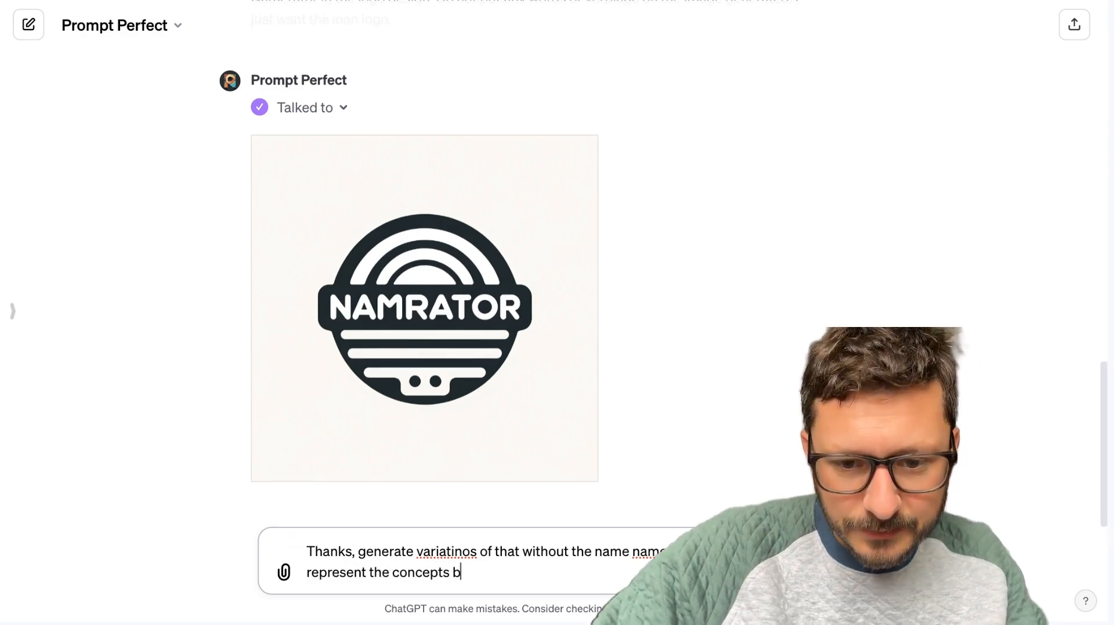
text(ehind it.)
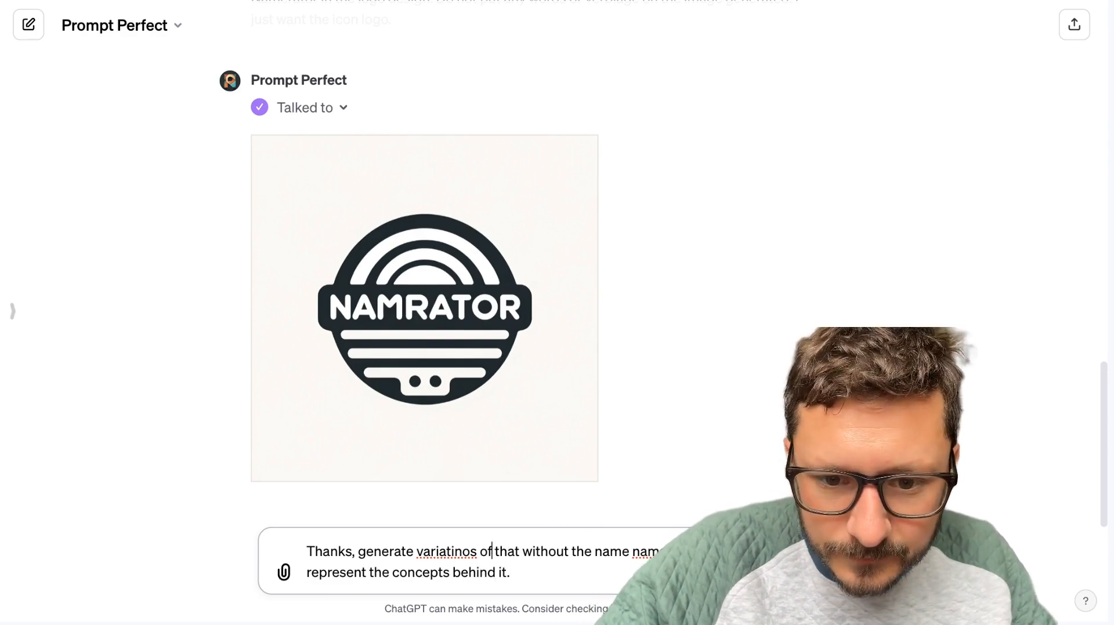
key(BackSpace)
key(BackSpace)
text(on)
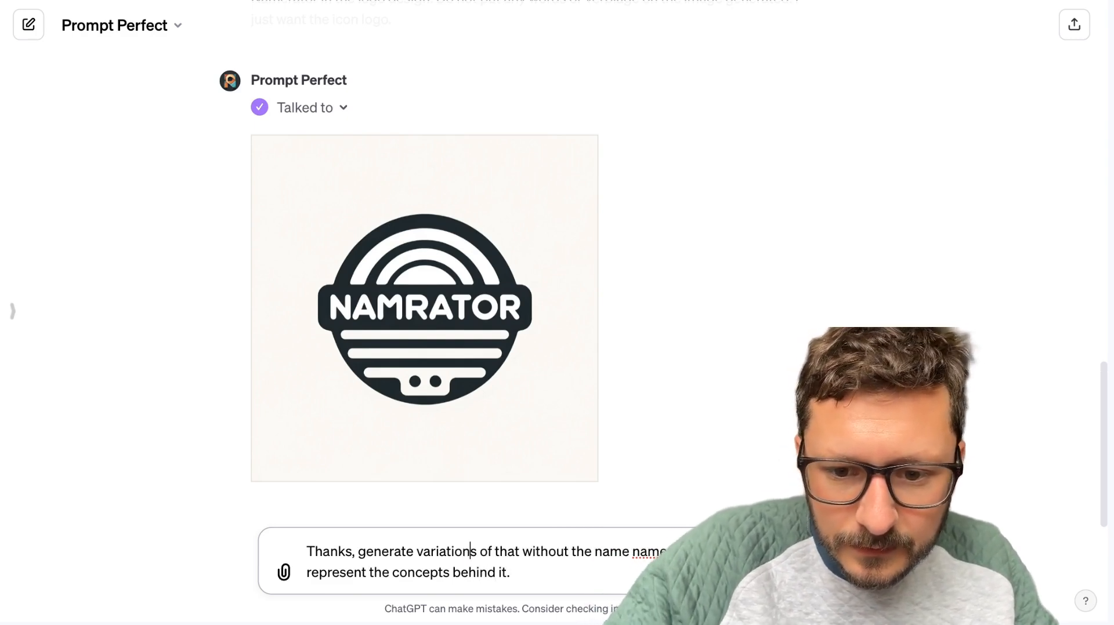
Prefix the request for logo variations with "perfect" and send it.
click(317, 547)
text(operf)
key(BackSpace)
key(BackSpace)
key(BackSpace)
key(BackSpace)
key(BackSpace)
text(perfect)
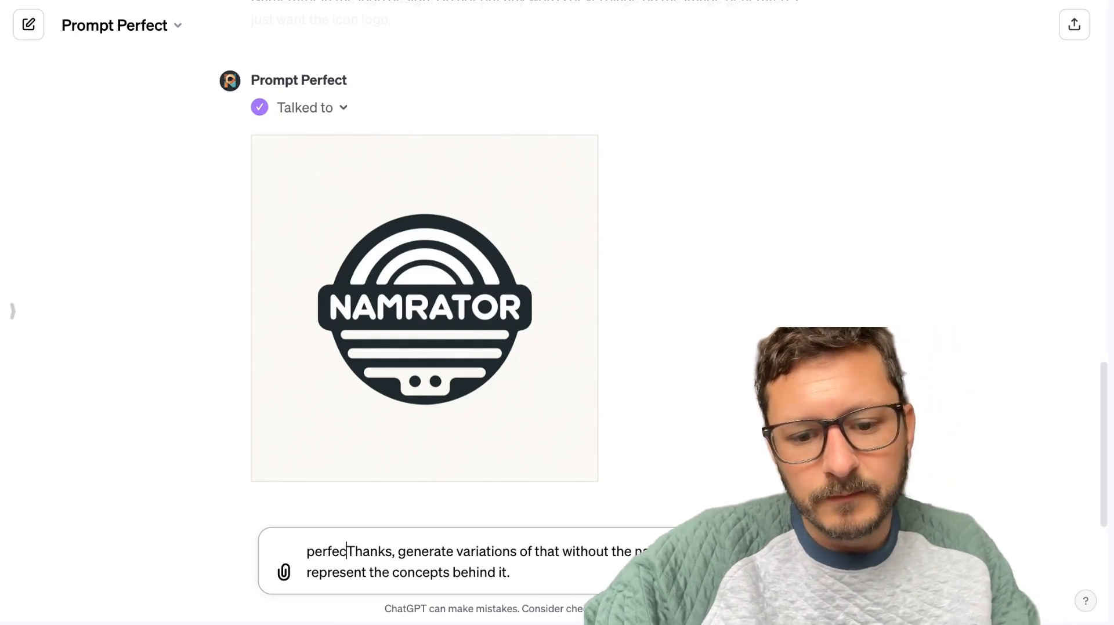
key(shift+Return)
key(BackSpace)
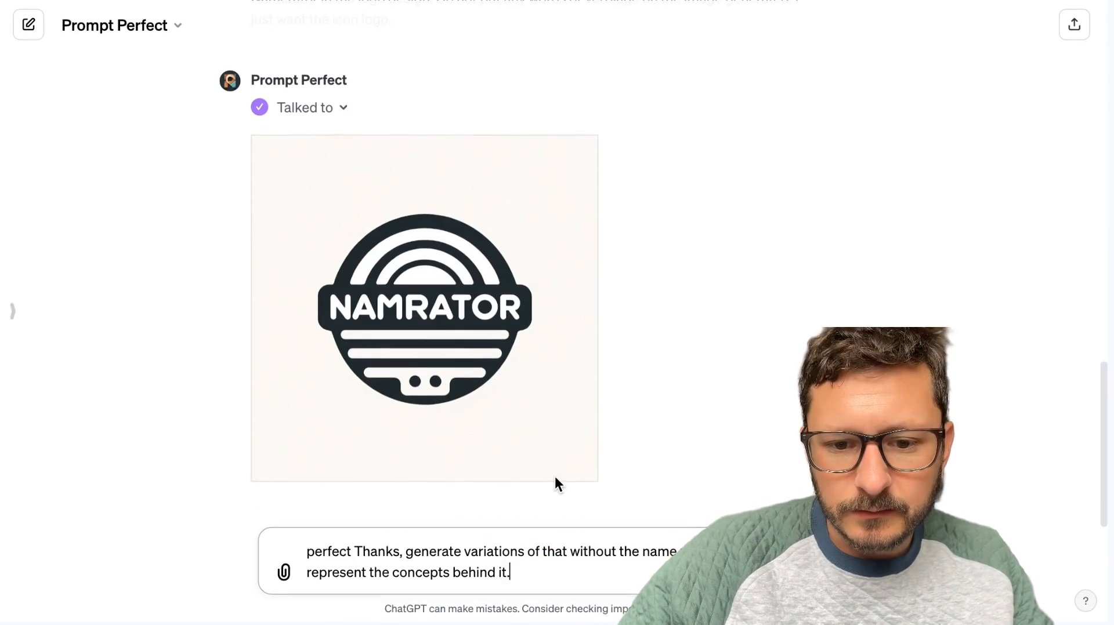
click(470, 569)
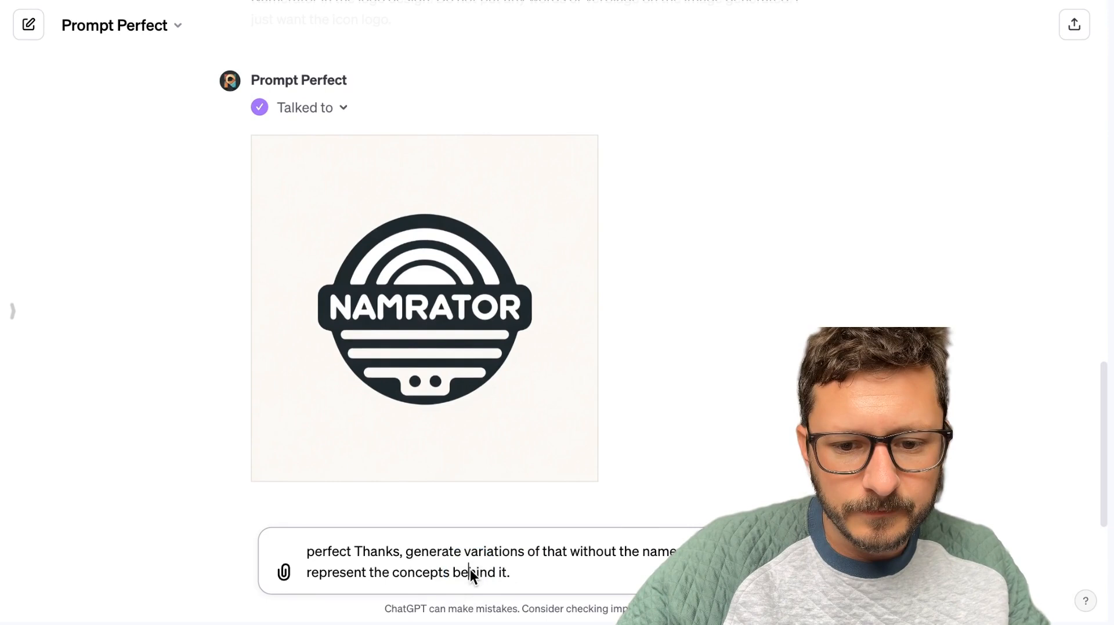
right_click(470, 569)
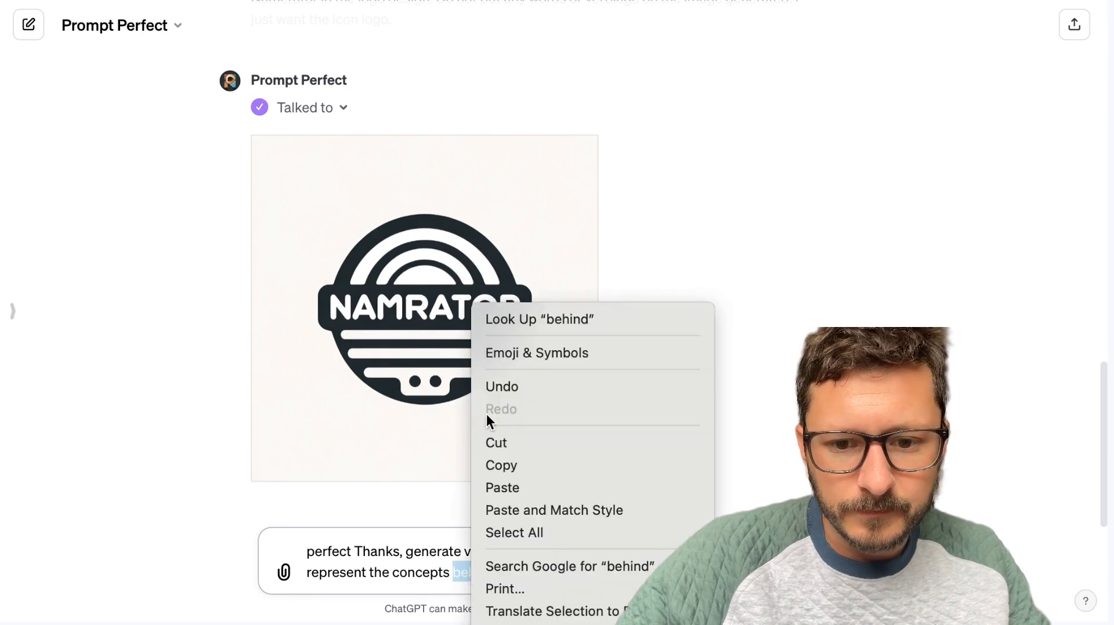
click(500, 467)
click(514, 573)
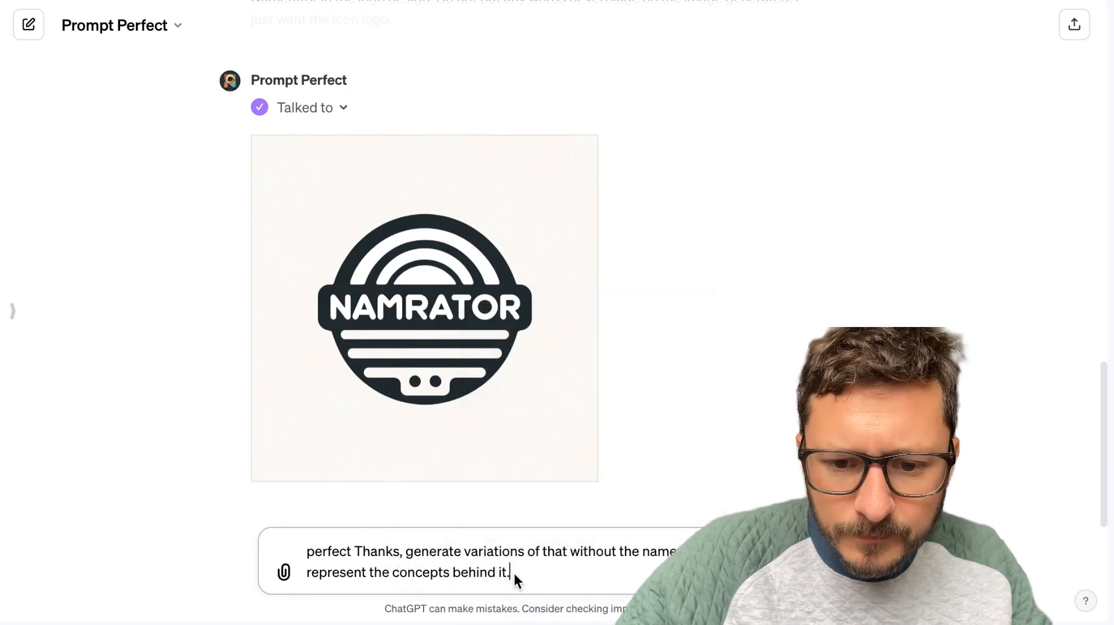
key(ctrl+a)
key(Right)
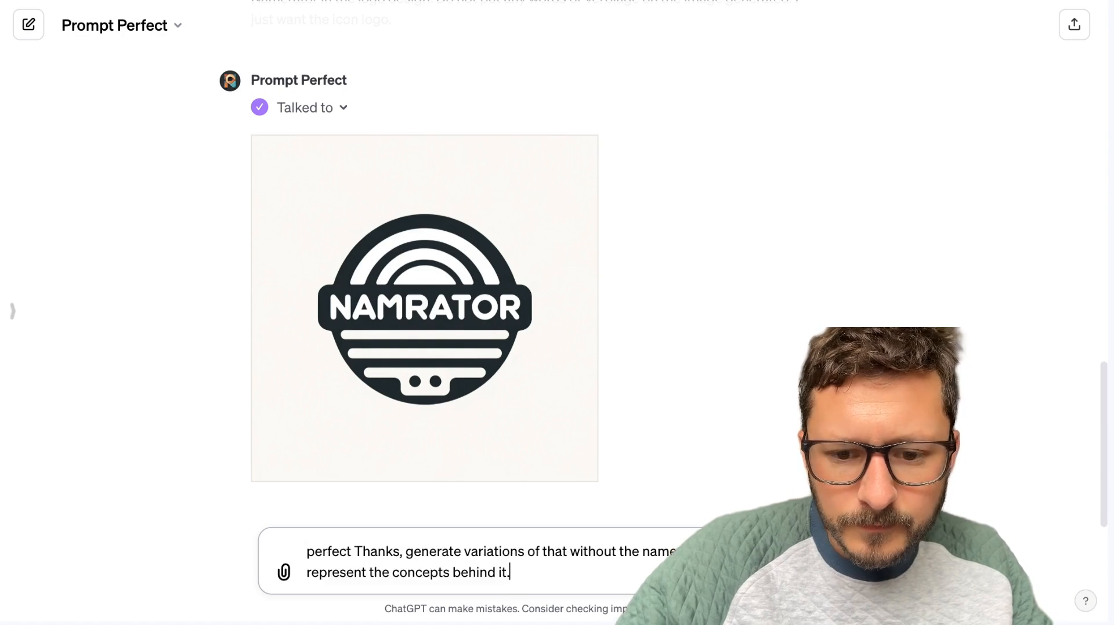
key(shift+Return)
key(BackSpace)
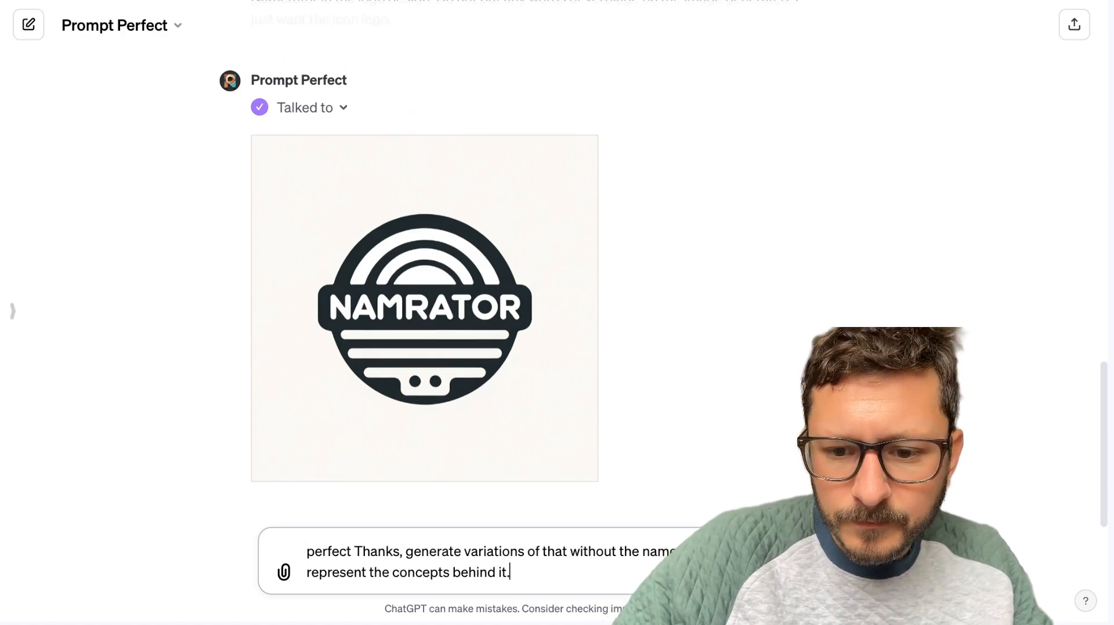
key(Return)
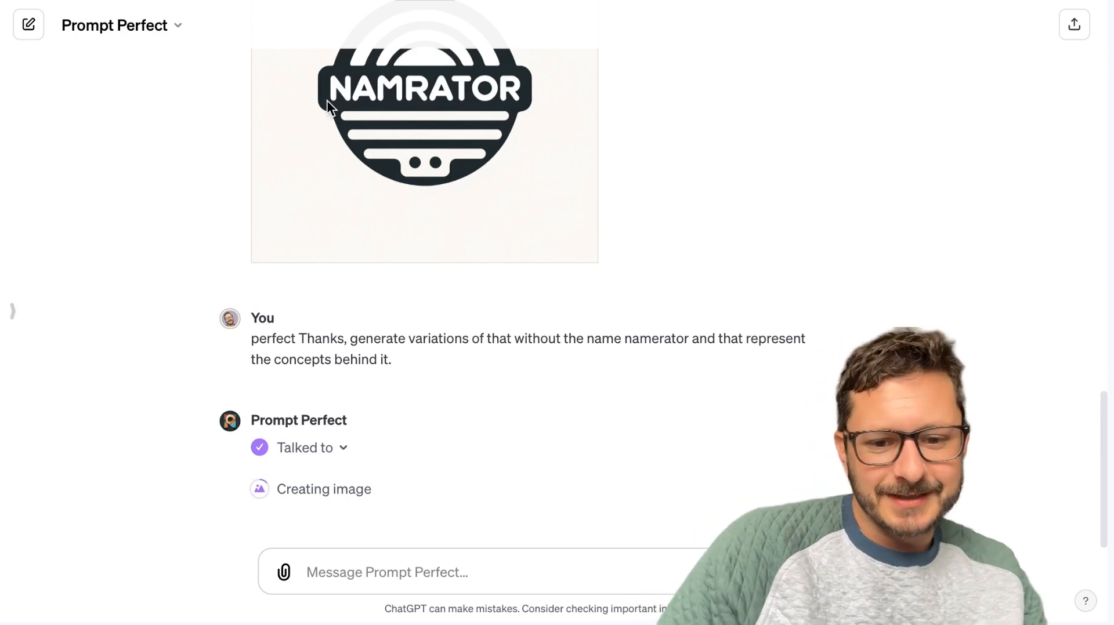
Ask Prompt Perfect "what was the last perfected prompt?", reviewing the earlier logos in the conversation before sending.
click(434, 584)
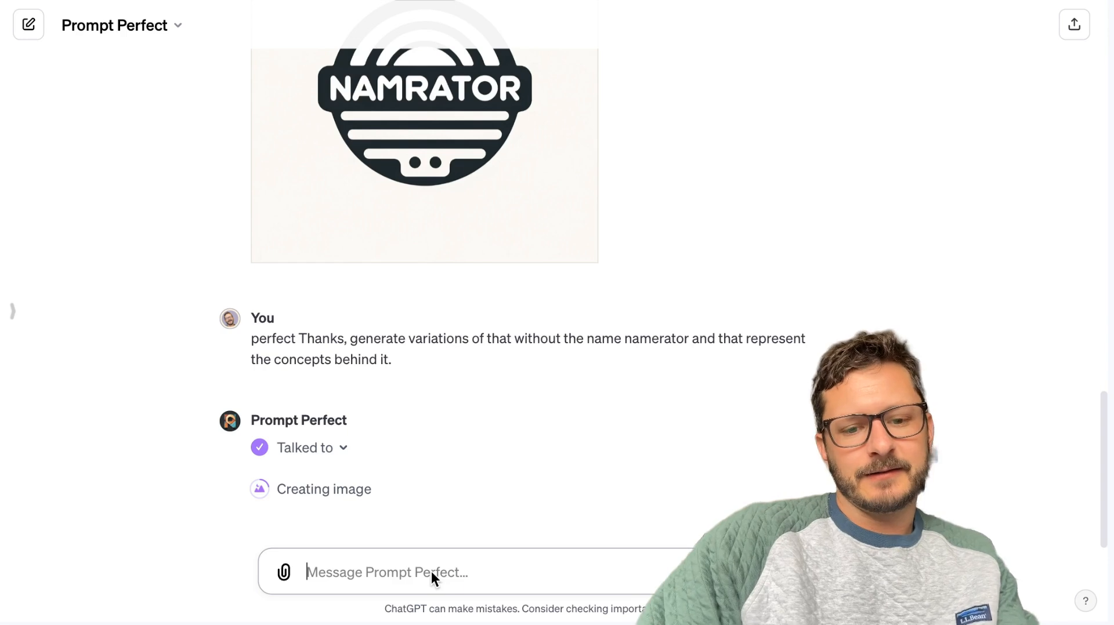
text(what was the last perfected prompt?)
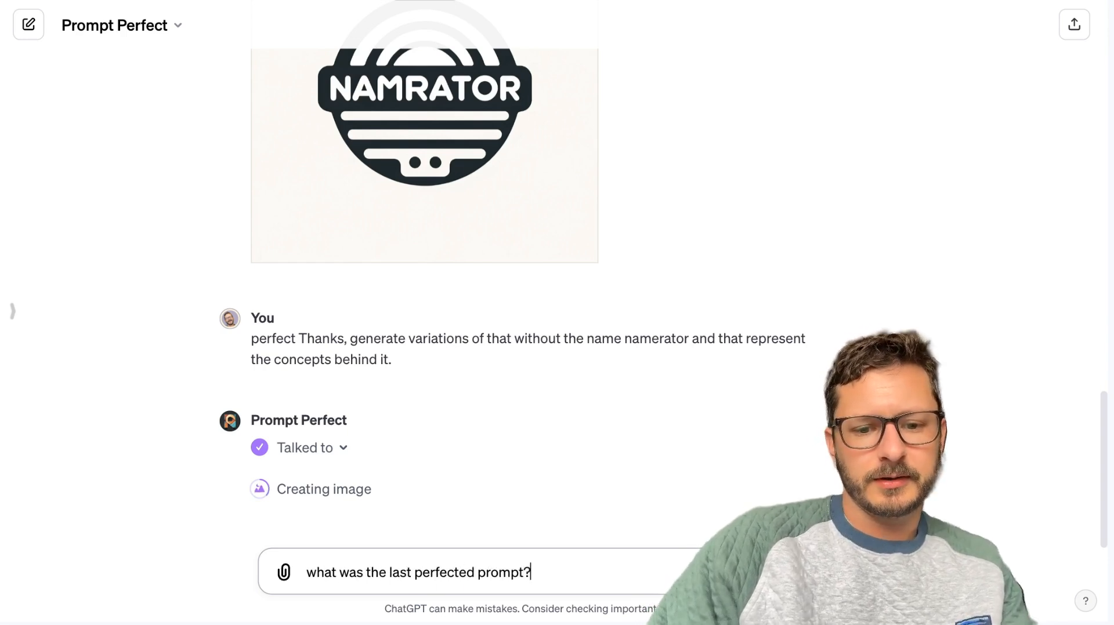
scroll(540, 253, up, 5)
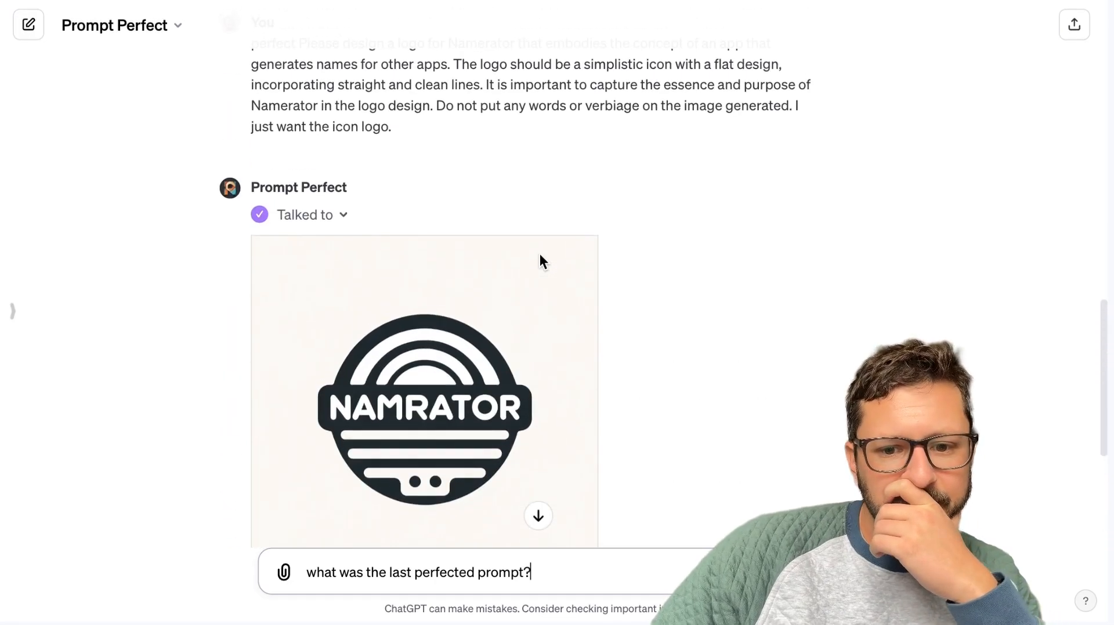
scroll(472, 374, up, 10)
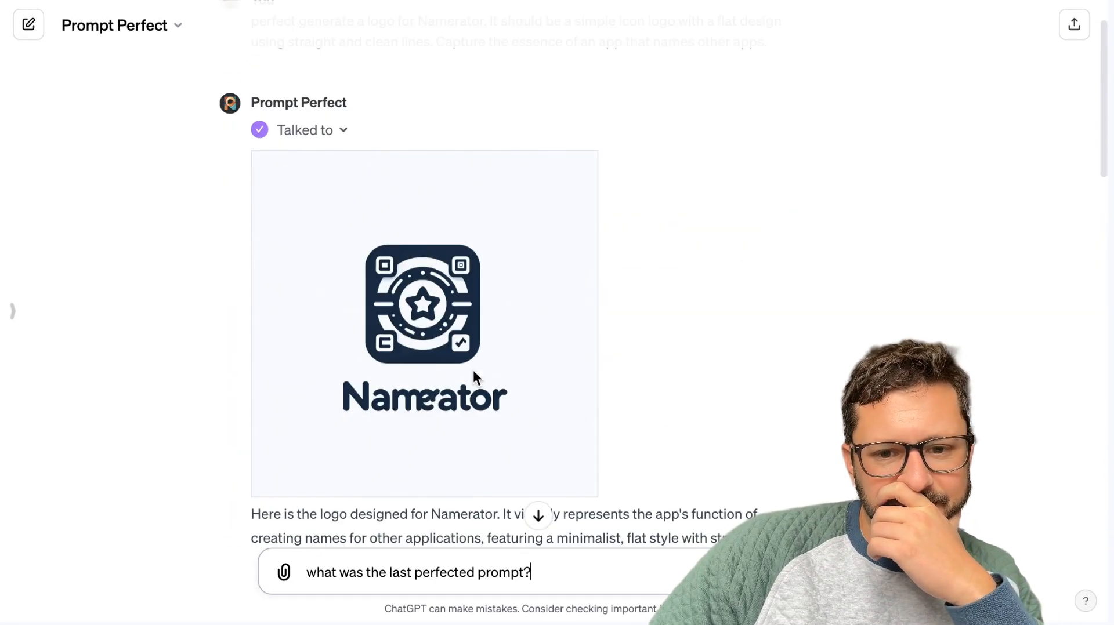
scroll(472, 368, up, 1)
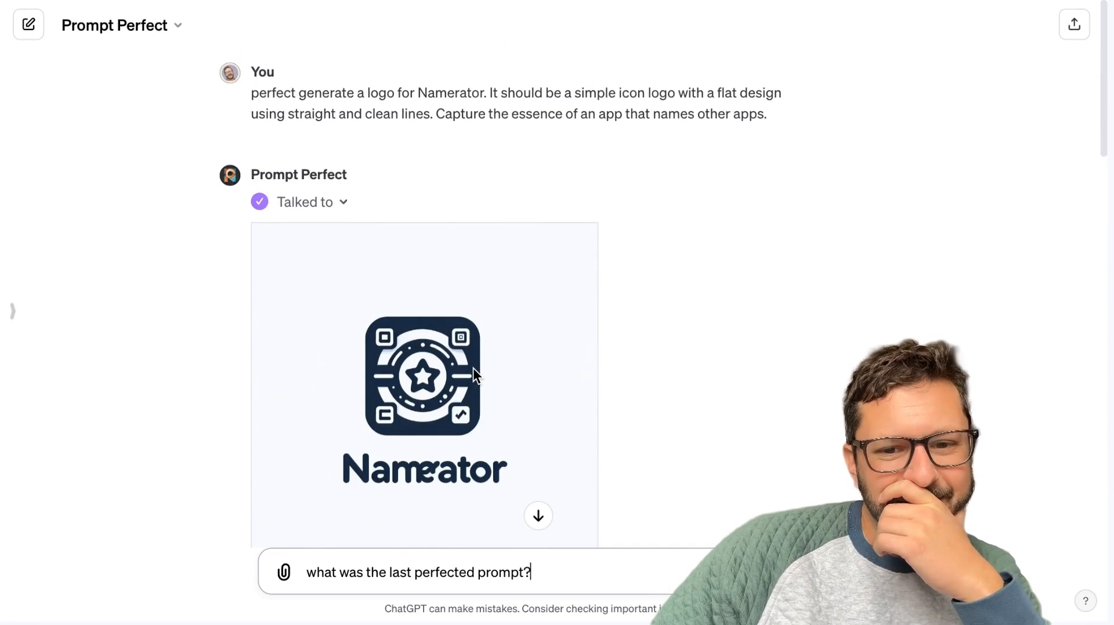
scroll(473, 371, down, 10)
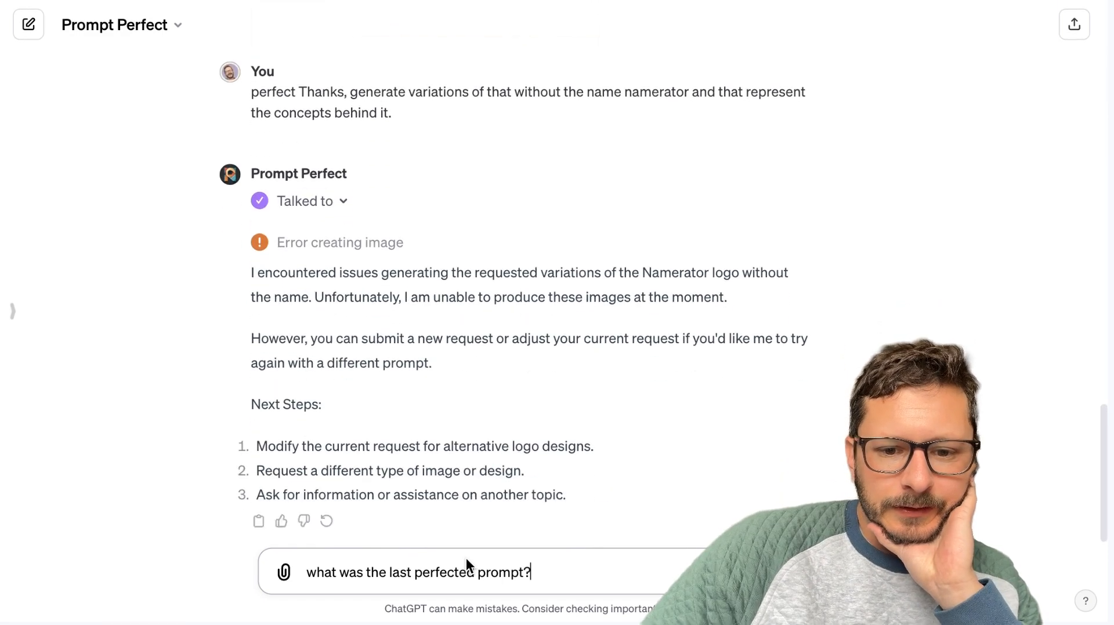
key(Return)
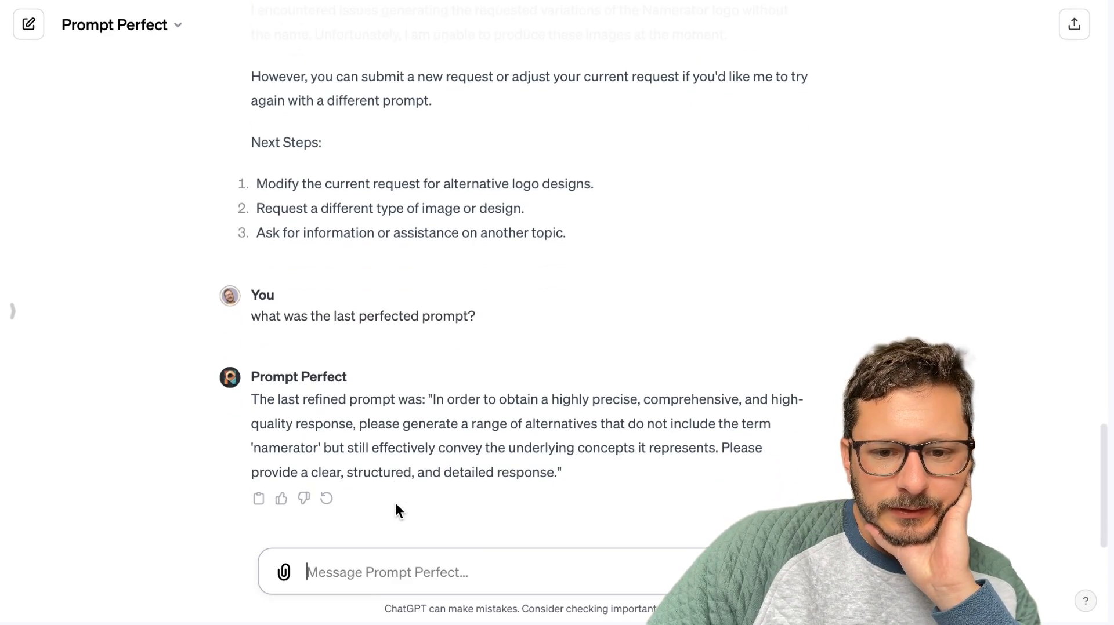
Open the earlier logo request that forbids words on the image for editing and select its whole text.
scroll(395, 504, up, 10)
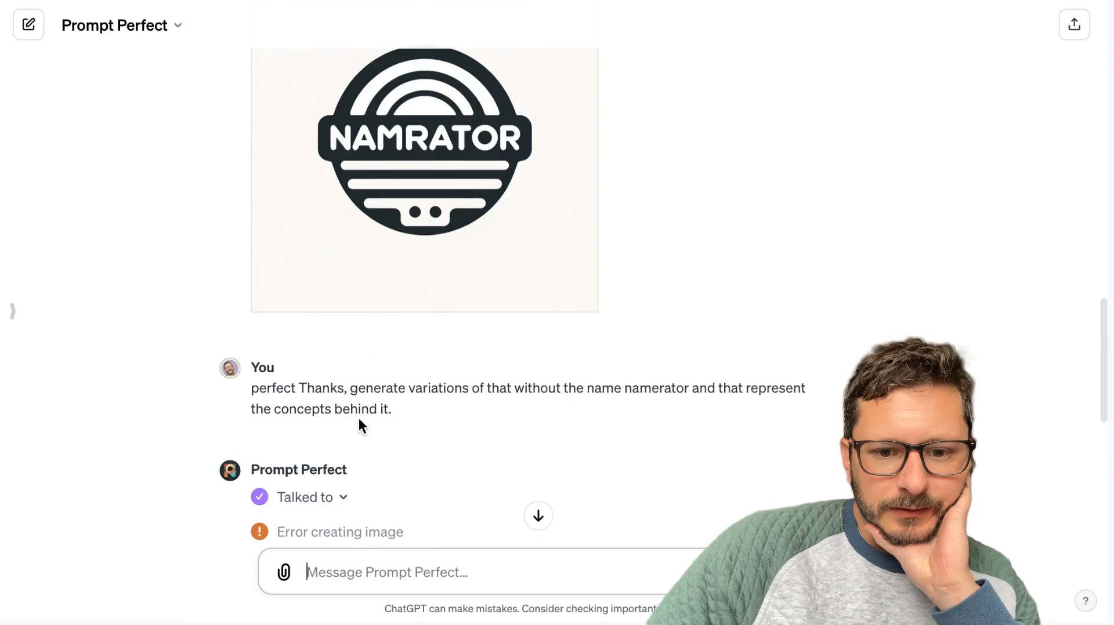
scroll(359, 419, up, 7)
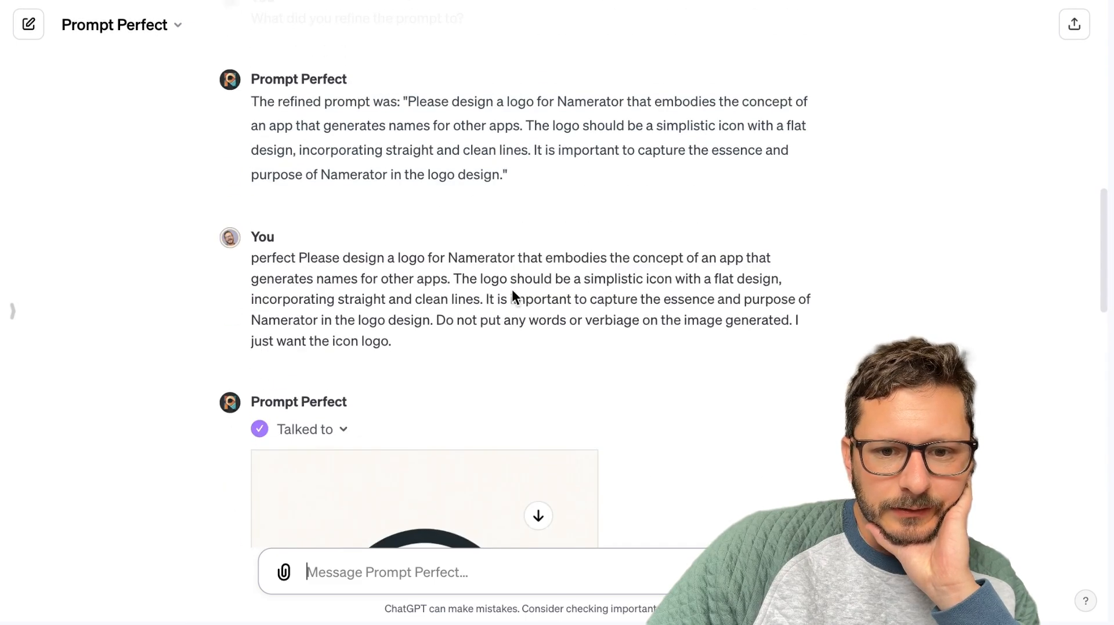
click(325, 339)
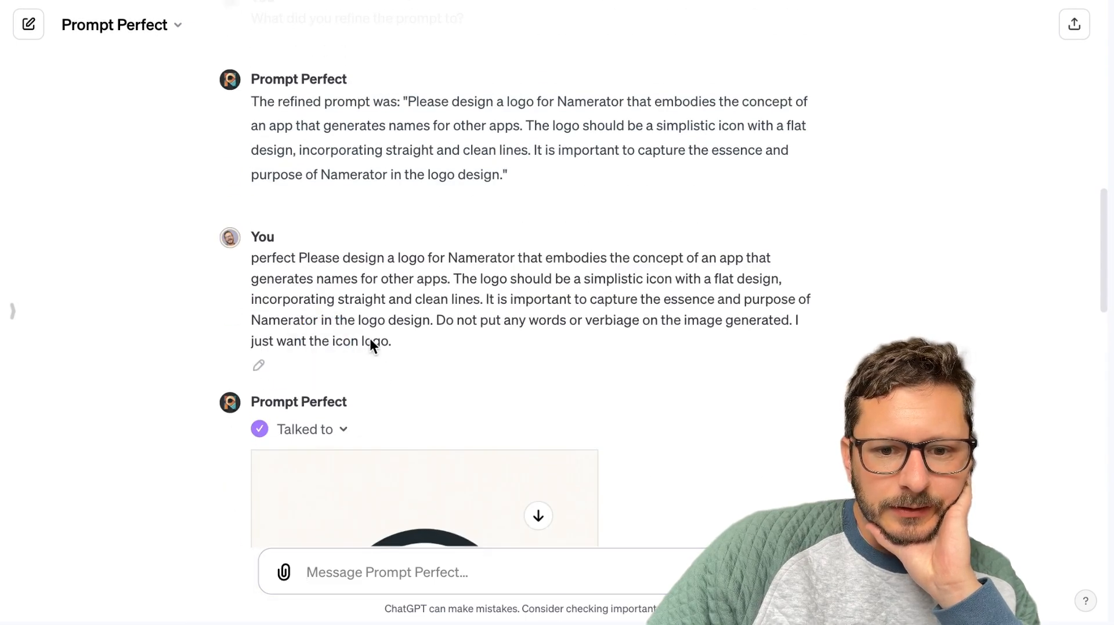
click(255, 365)
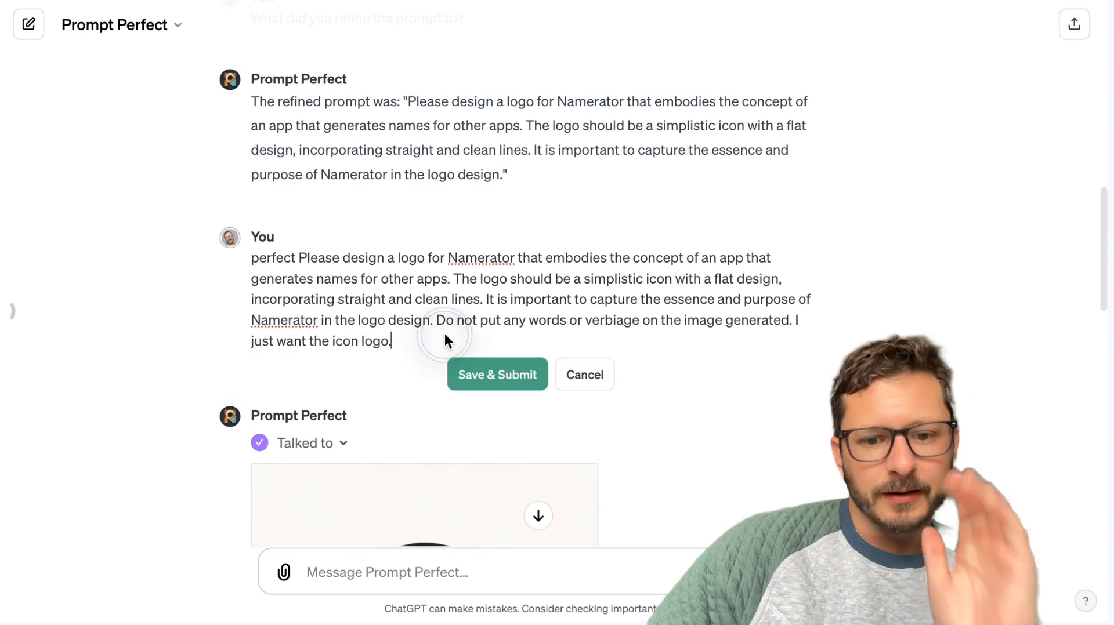
key(shift+Home)
key(ctrl+a)
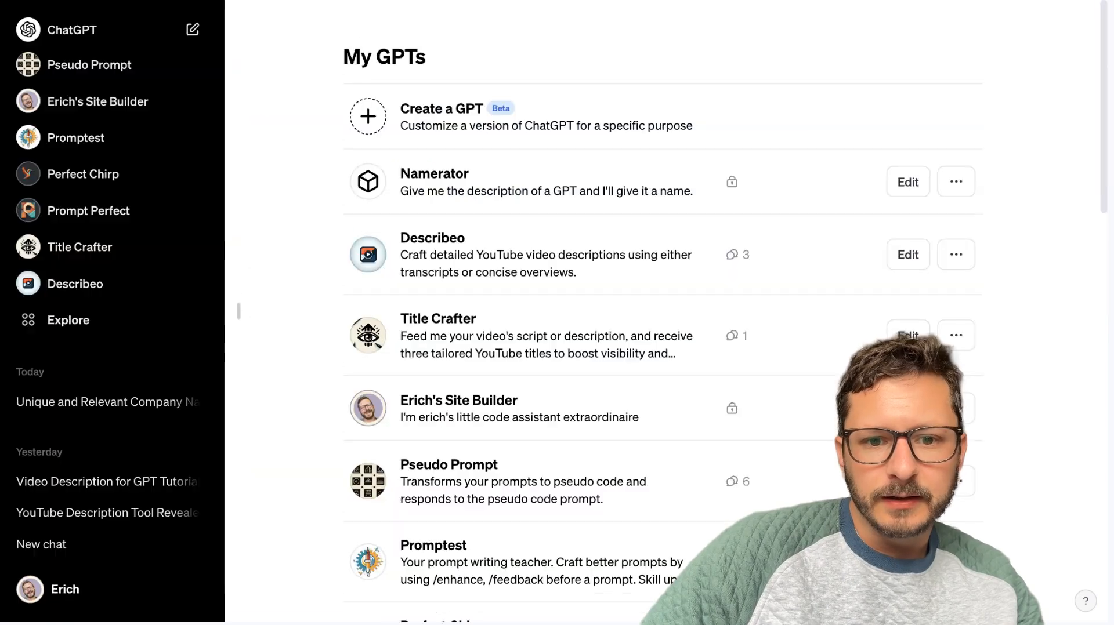
Open the DALL·E GPT from the Made by OpenAI section of the Explore page and hide the sidebar.
scroll(71, 278, down, 3)
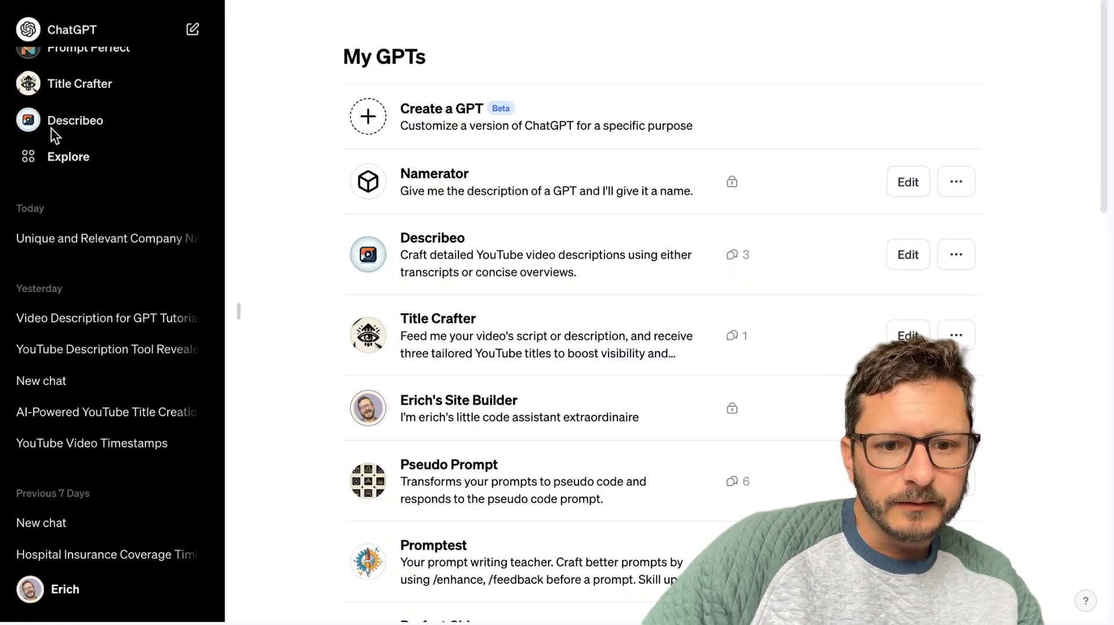
click(45, 157)
scroll(540, 377, down, 10)
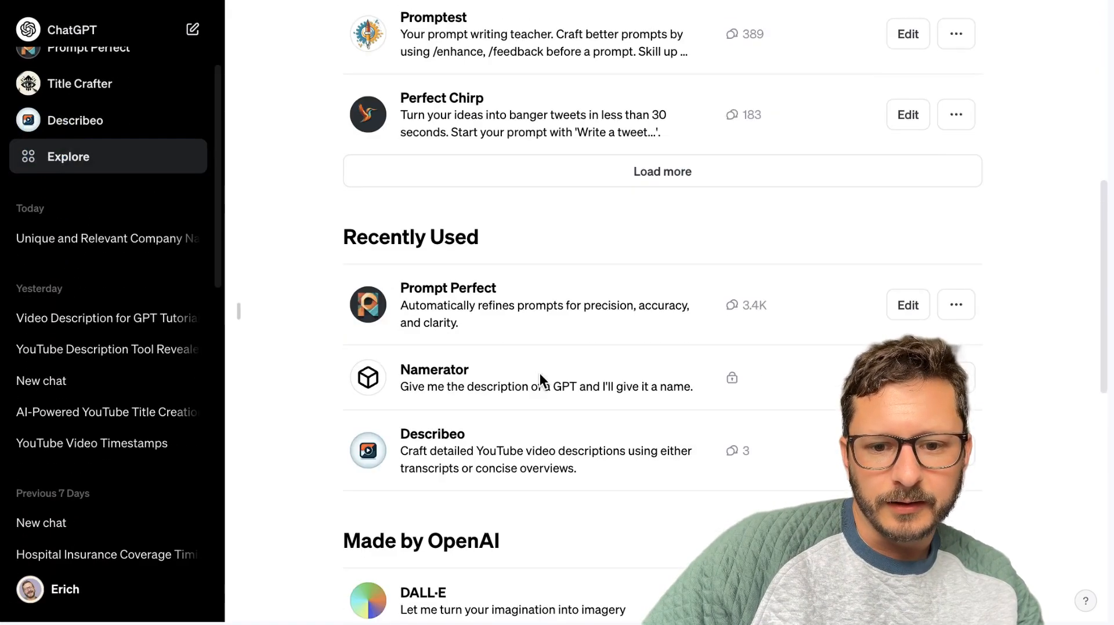
scroll(539, 380, down, 5)
click(451, 342)
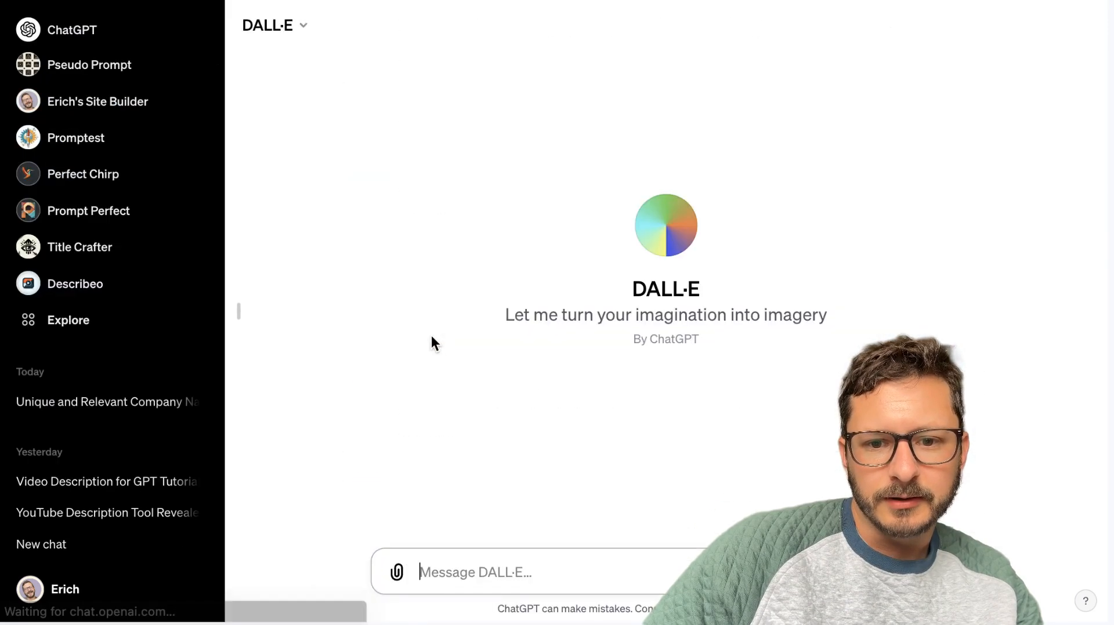
click(240, 312)
Paste the refined Namerator logo prompt into the DALL·E message, removing the "The refined prompt was:" lead-in and both quotation marks.
click(404, 564)
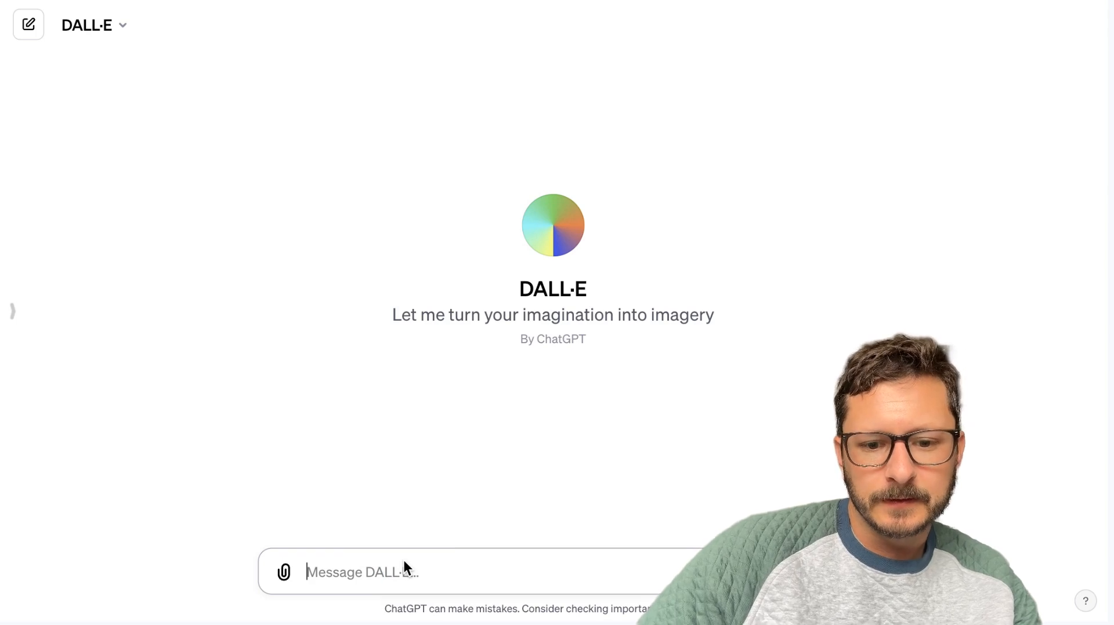
right_click(406, 565)
click(450, 599)
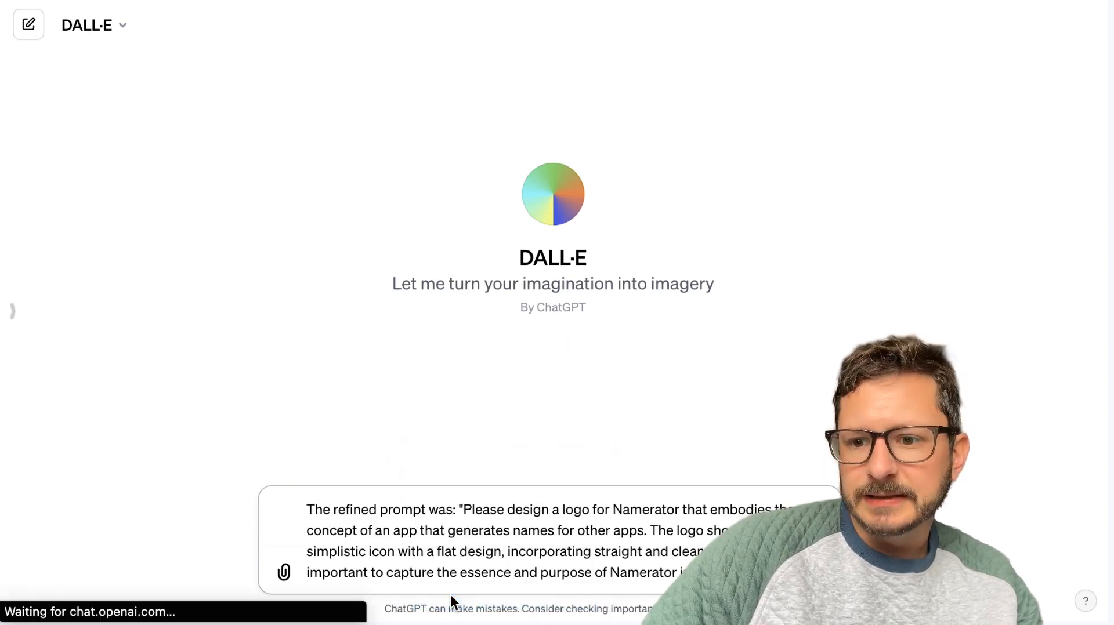
click(339, 519)
click(451, 508)
key(Right)
key(Right)
key(super+BackSpace)
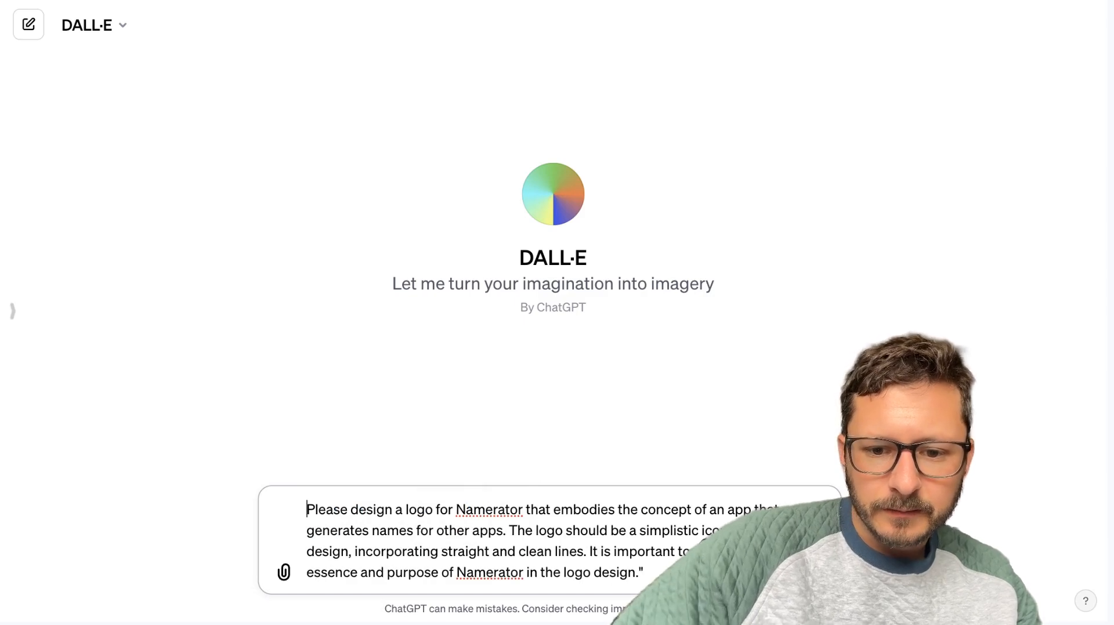
click(645, 573)
key(BackSpace)
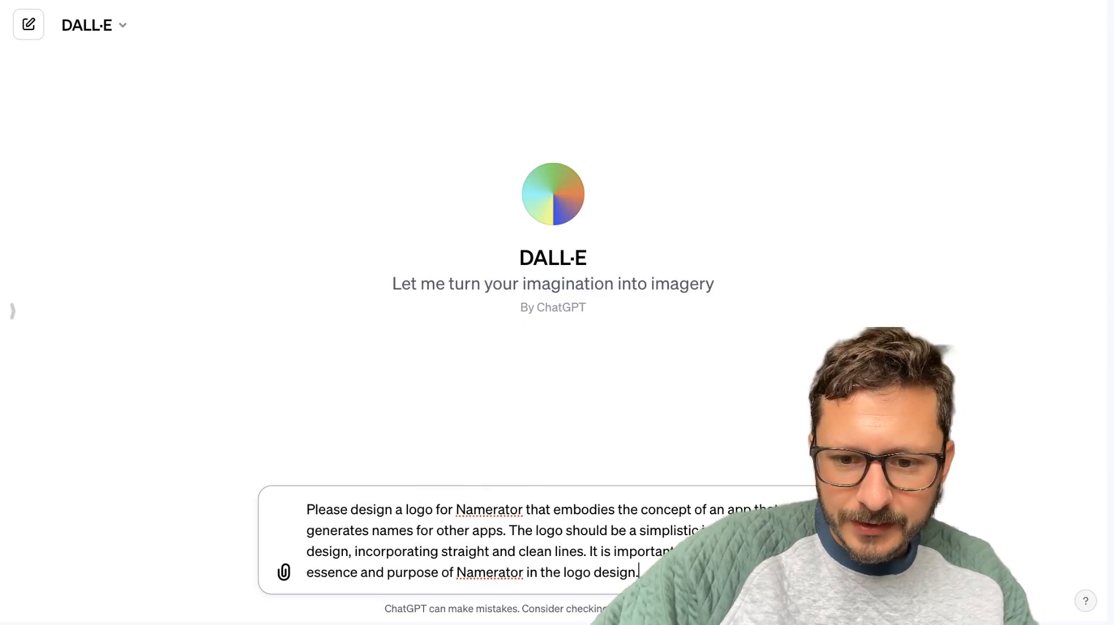
Insert "DO NOT INCLUDE VERBIAGE OR THE NAME 'Namerator' in the logo." after the sentence about straight and clean lines.
click(519, 536)
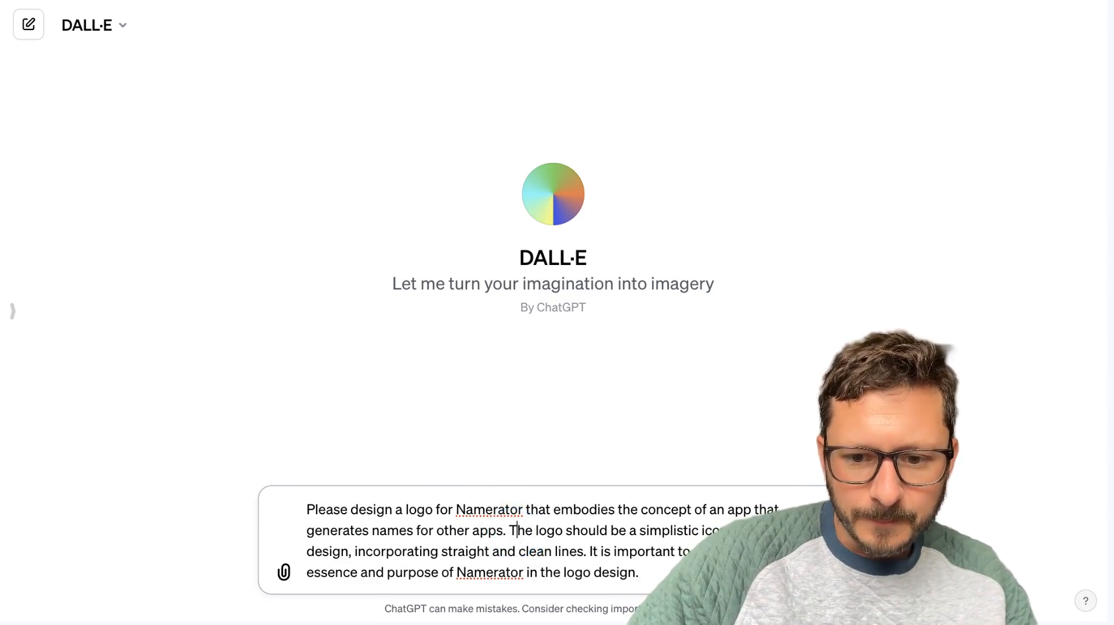
click(588, 550)
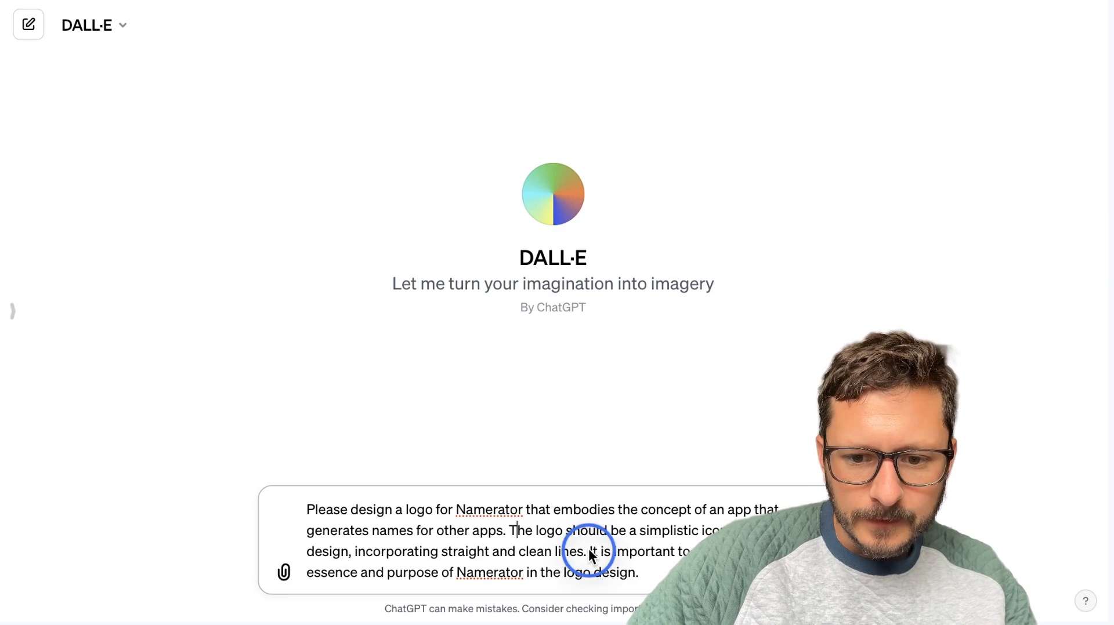
text(DO NOT INCLUDE TEXT)
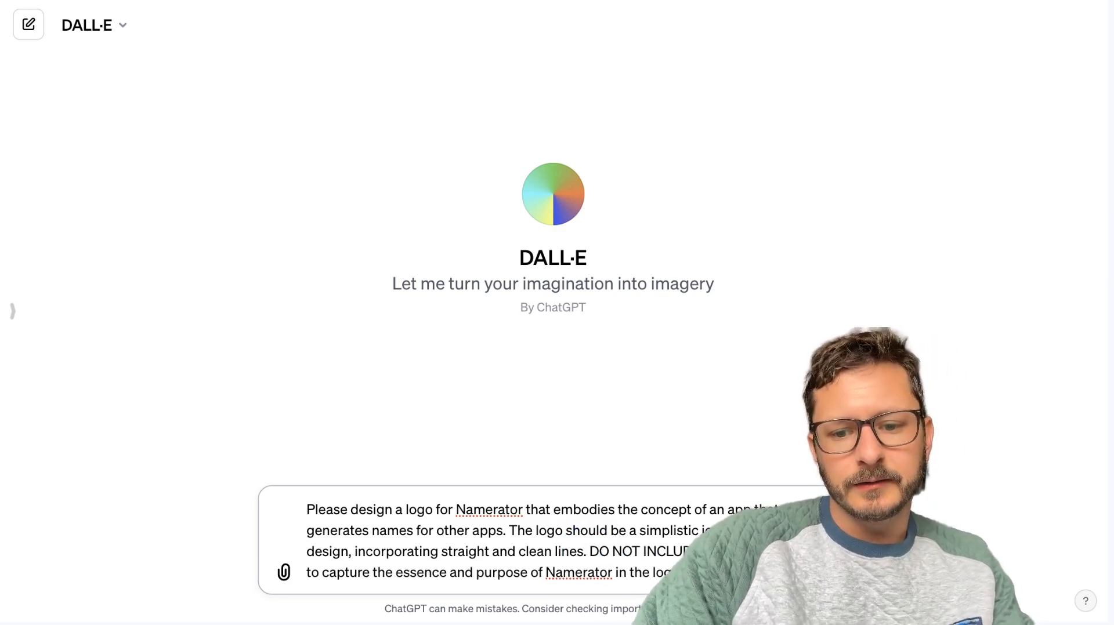
text( OR THE NAME )
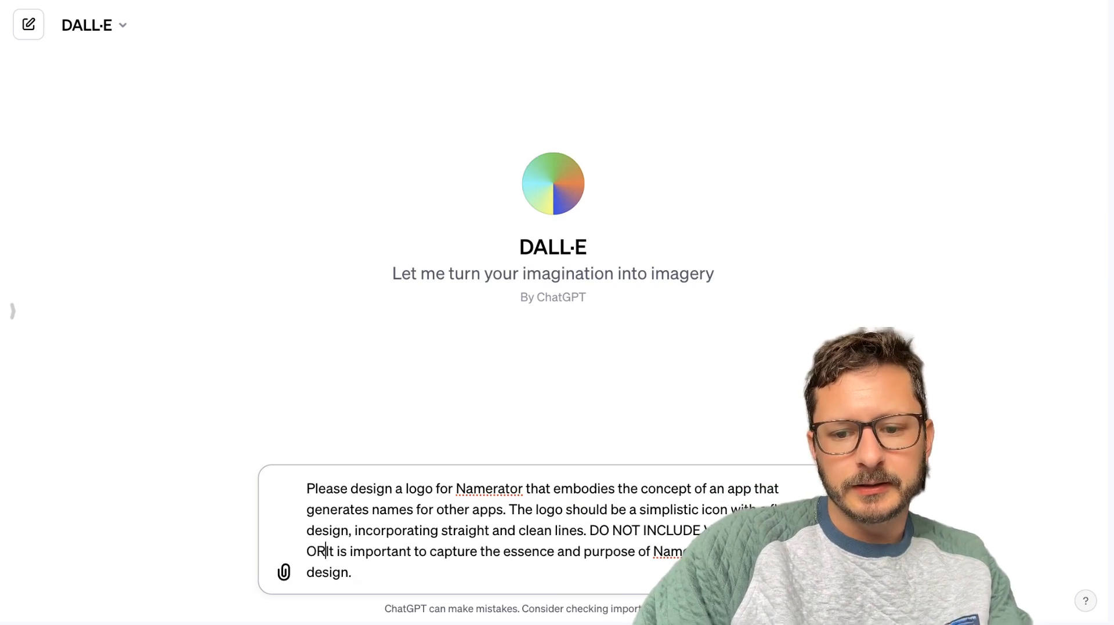
text('Namerator)
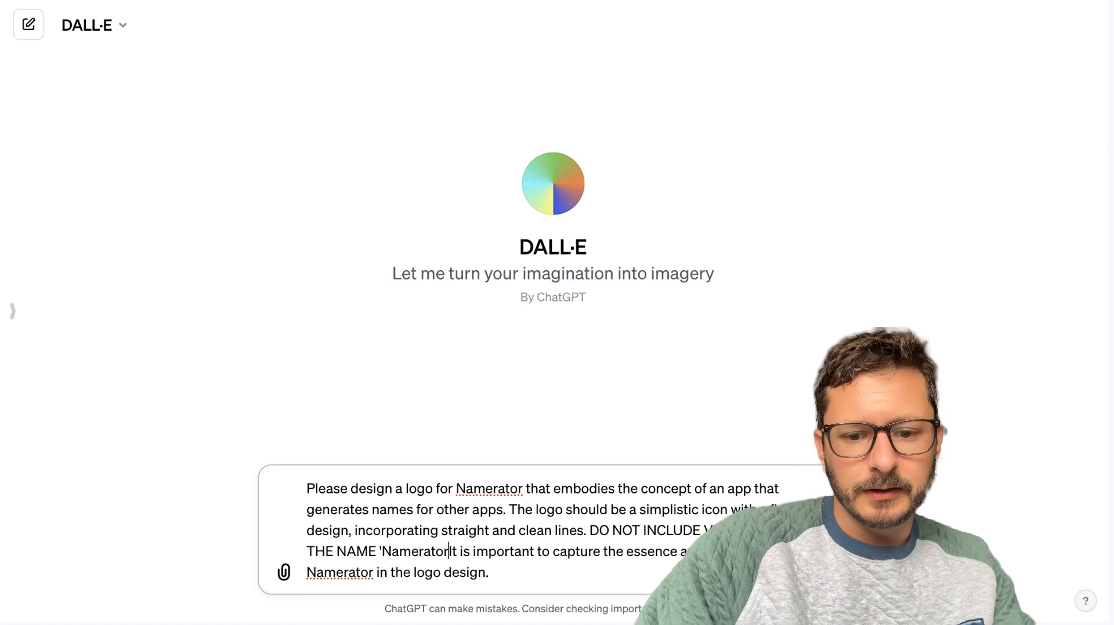
text(' in the logo.)
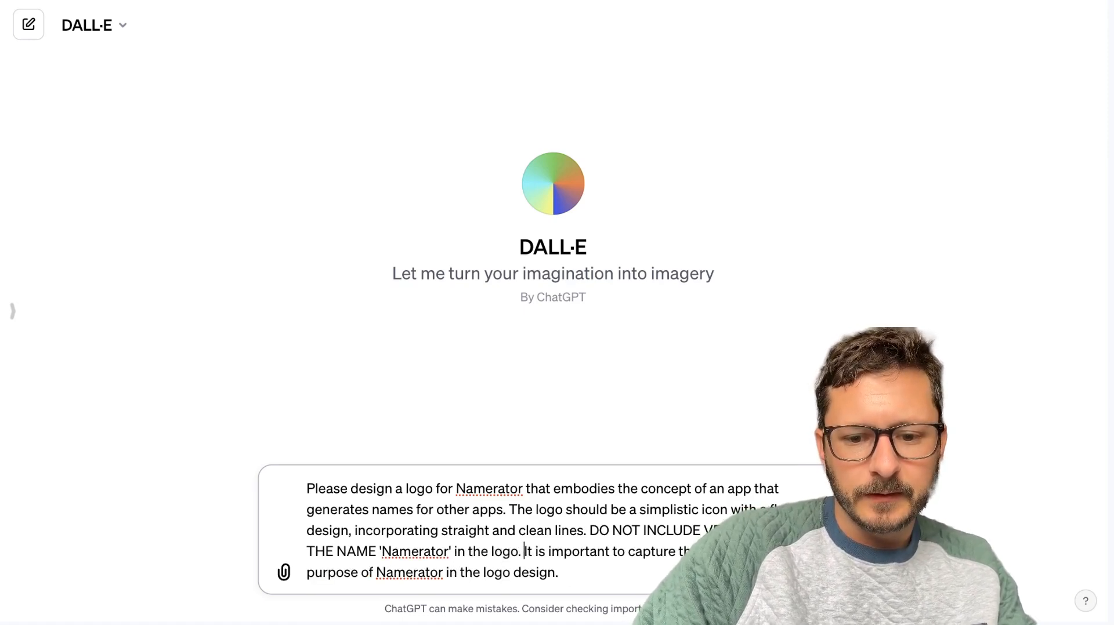
Delete the closing "It is important to capture the essence" sentence from the logo prompt and send it.
click(615, 579)
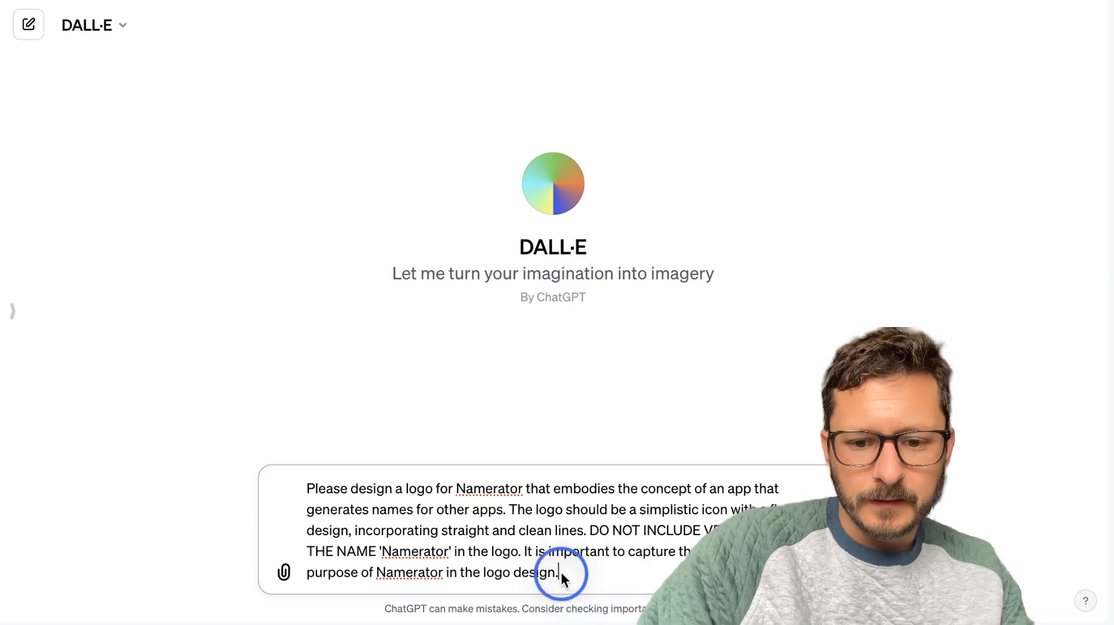
key(super+BackSpace)
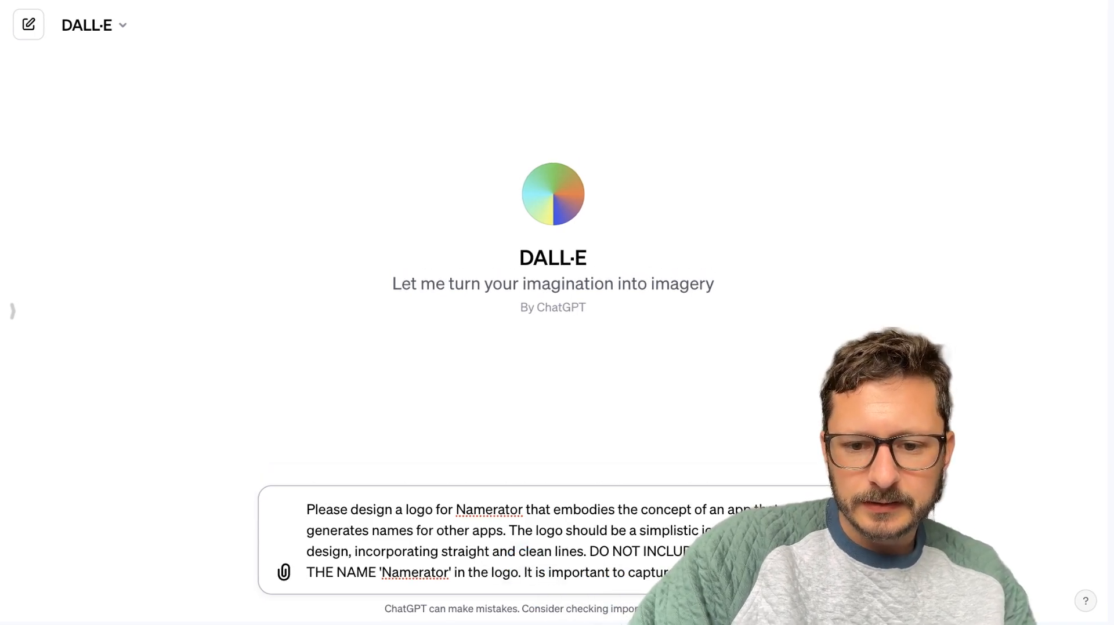
key(BackSpace)
key(BackSpace)
key(BackSpace)
key(BackSpace)
key(BackSpace)
key(BackSpace)
key(BackSpace)
key(BackSpace)
key(BackSpace)
key(BackSpace)
key(BackSpace)
key(BackSpace)
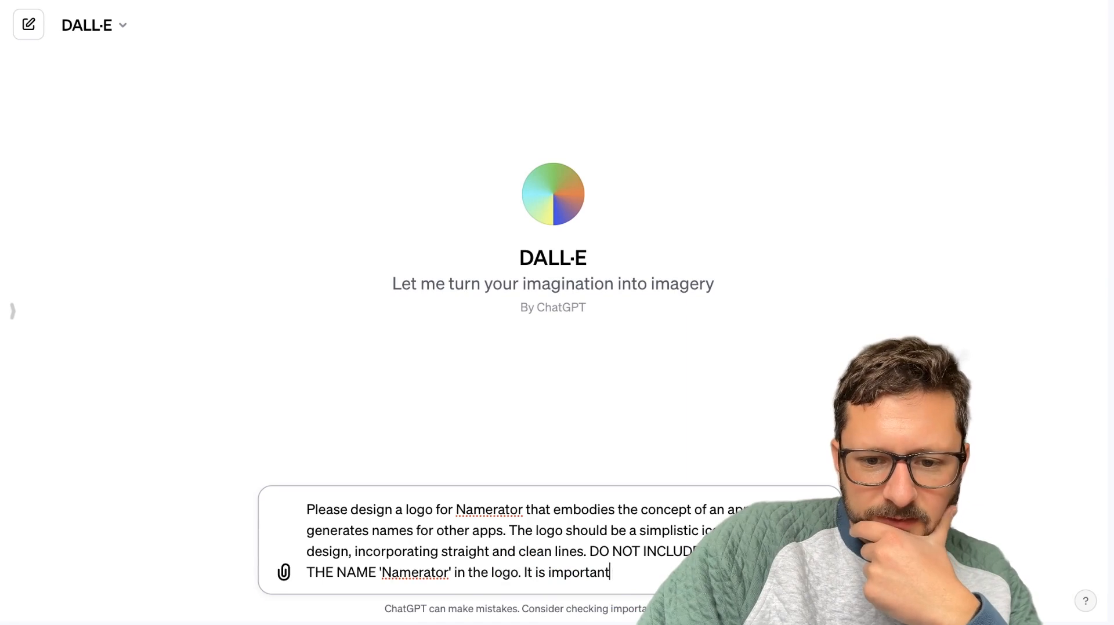
key(BackSpace)
key(BackSpace)
key(BackSpace)
key(BackSpace)
key(BackSpace)
key(BackSpace)
key(Return)
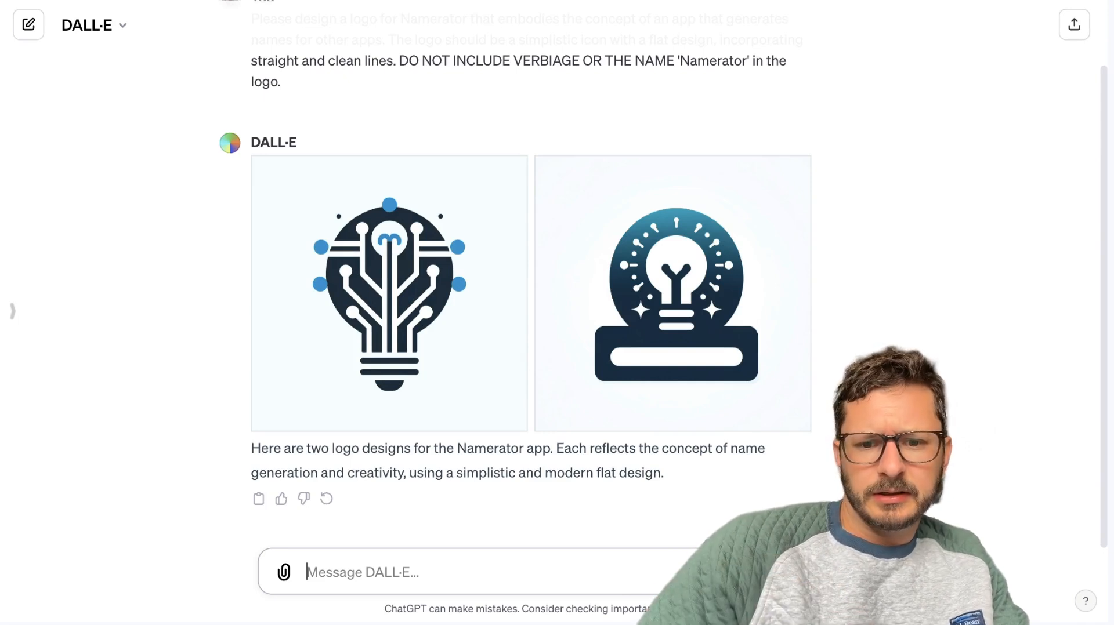
Send the follow-up request "Create variations based off the 2nd logo".
click(554, 570)
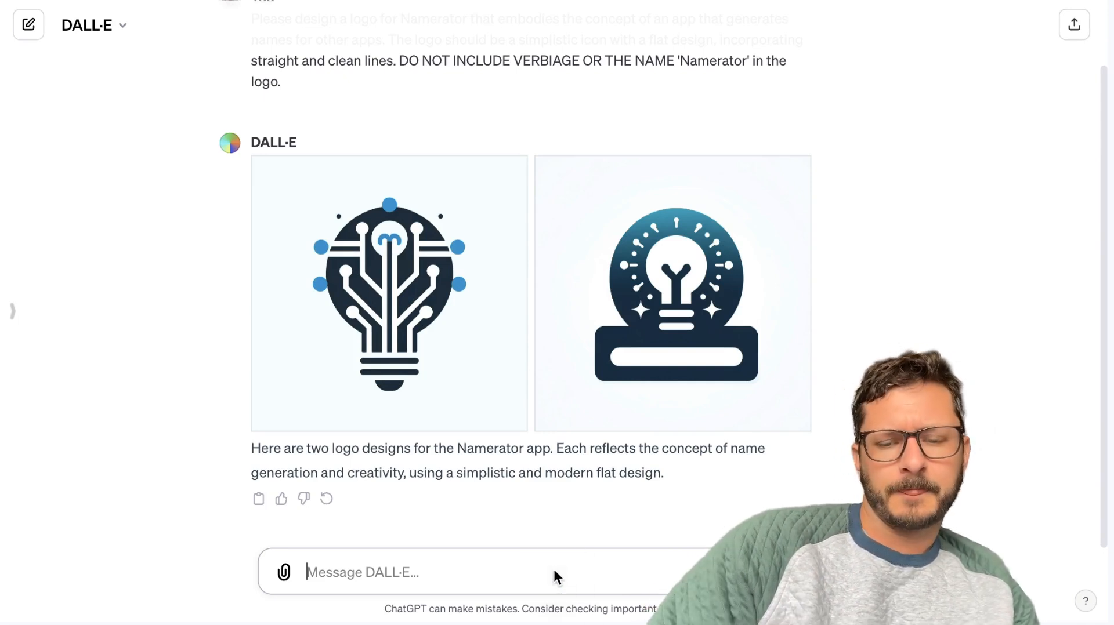
text(Create variations based on)
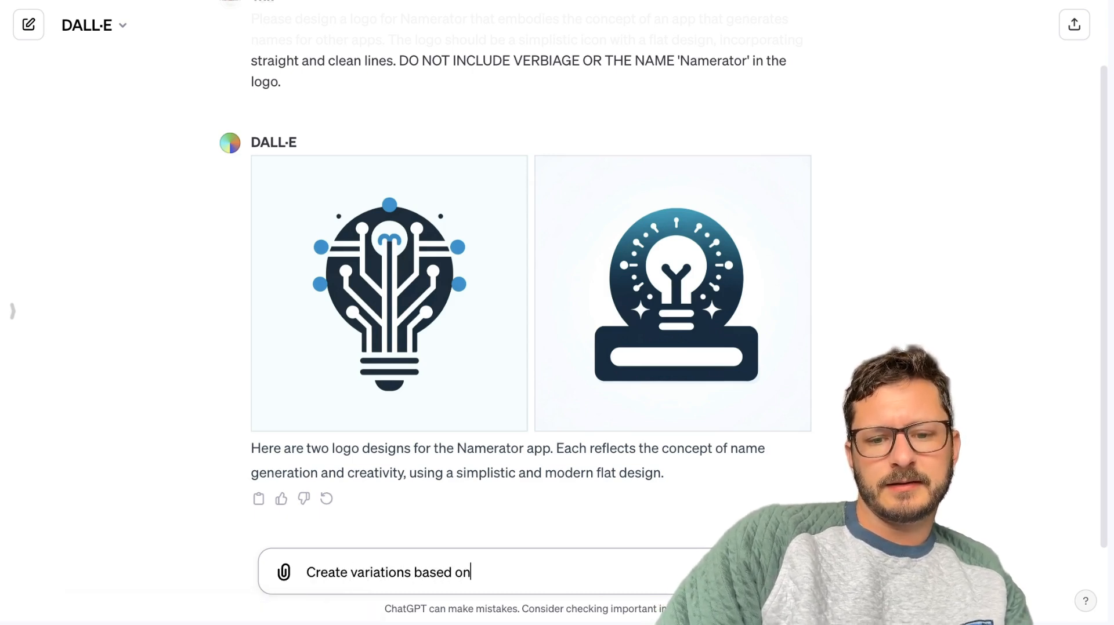
text(d logo)
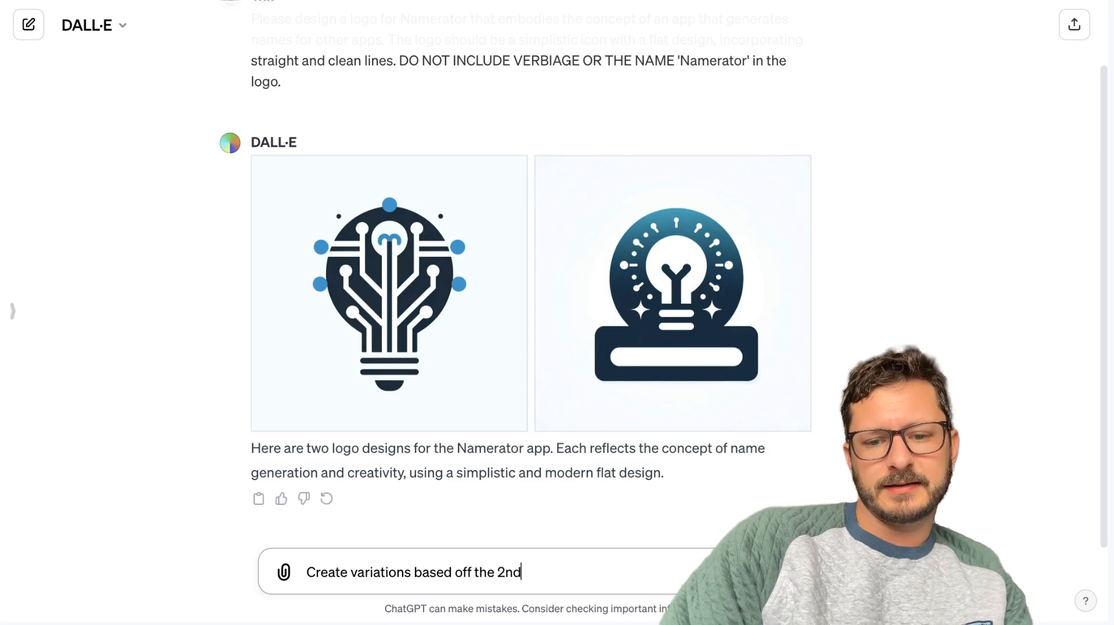
key(Return)
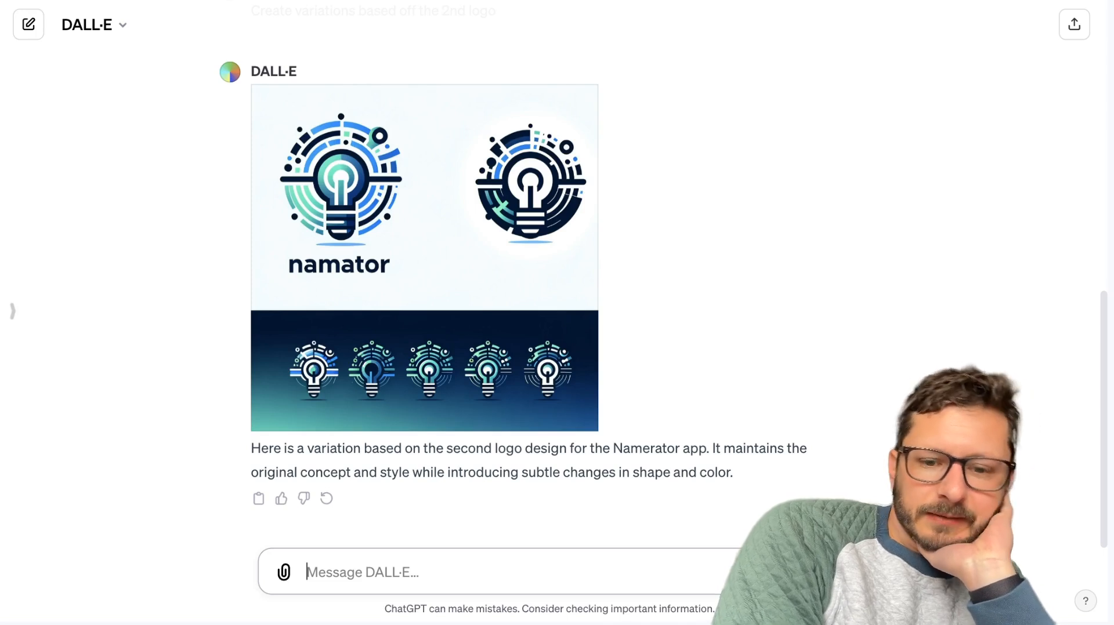
Look over the generated variations and ask "could you output only the bottom left variation?".
scroll(529, 290, down, 1)
scroll(529, 291, up, 1)
scroll(529, 290, down, 1)
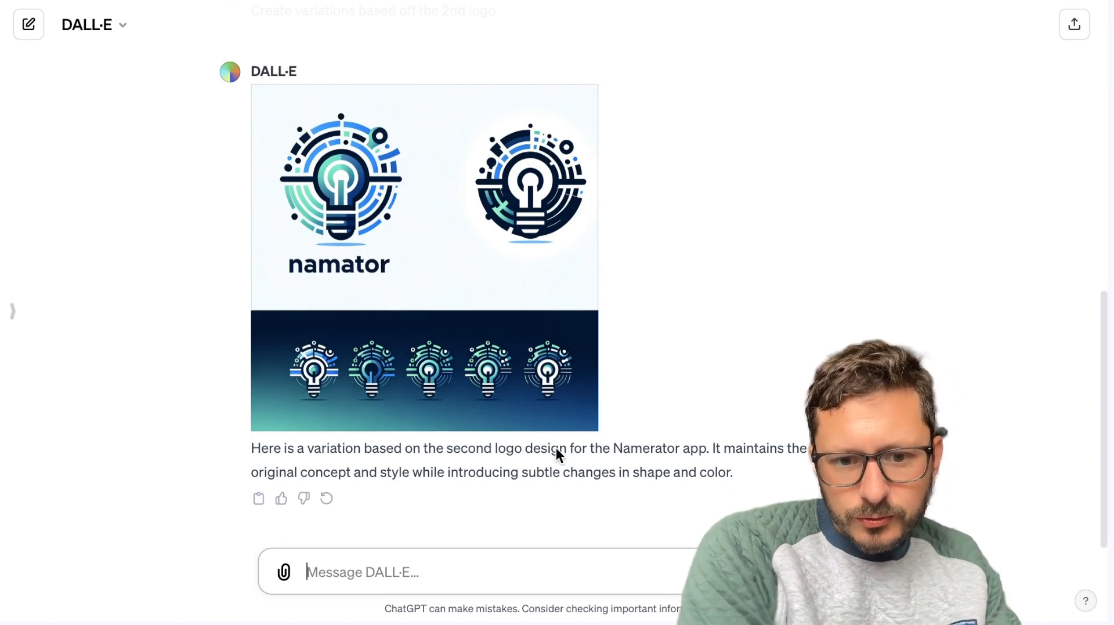
text(could you )
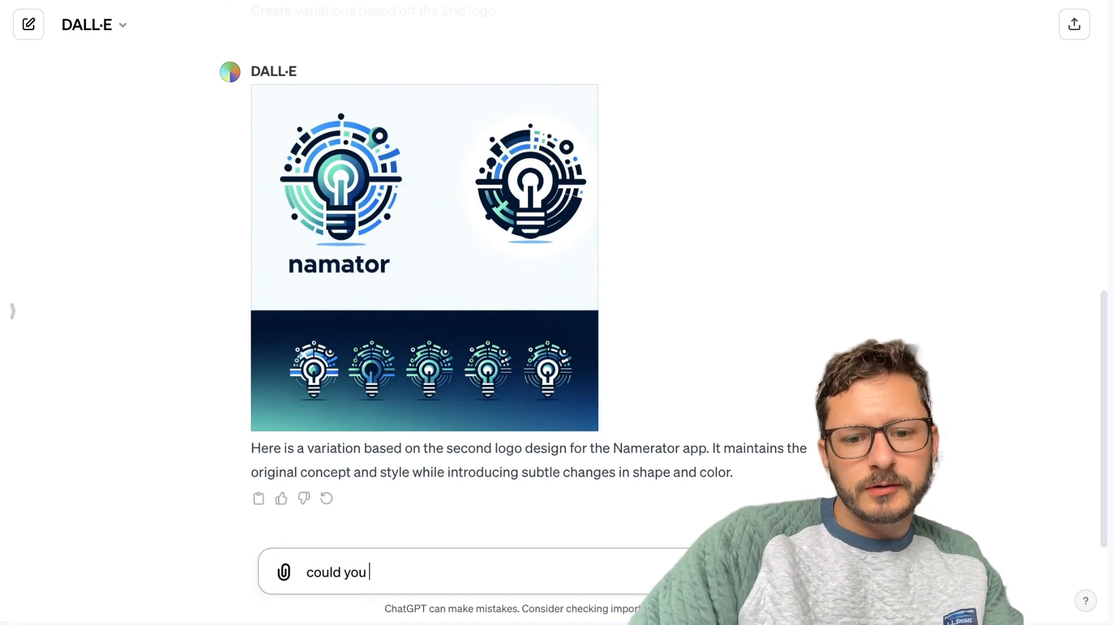
text(output on)
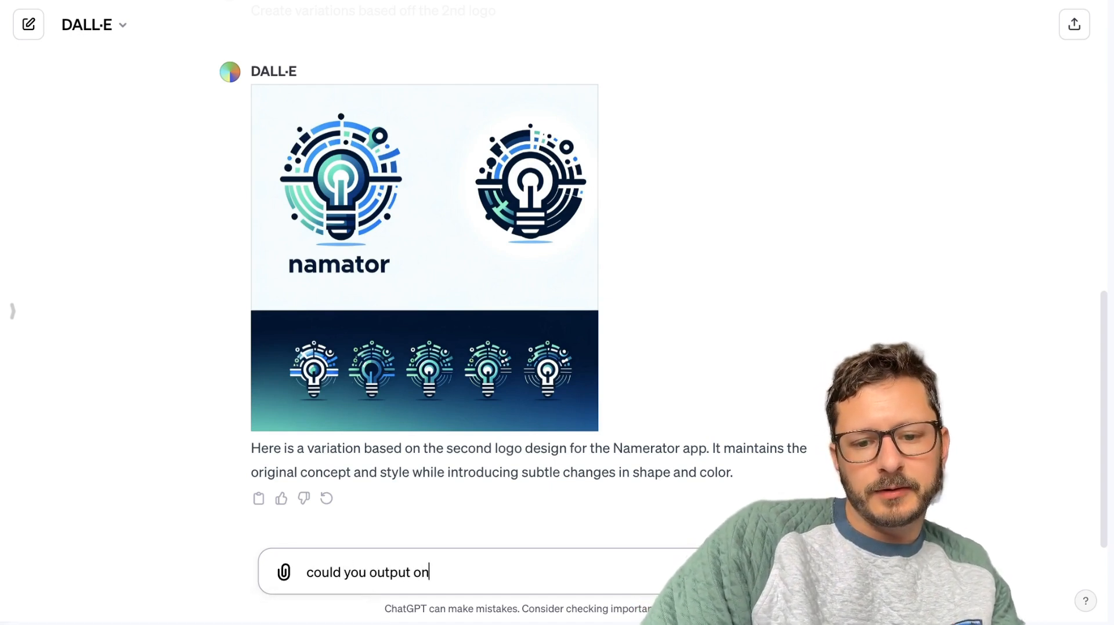
text(ly the bot)
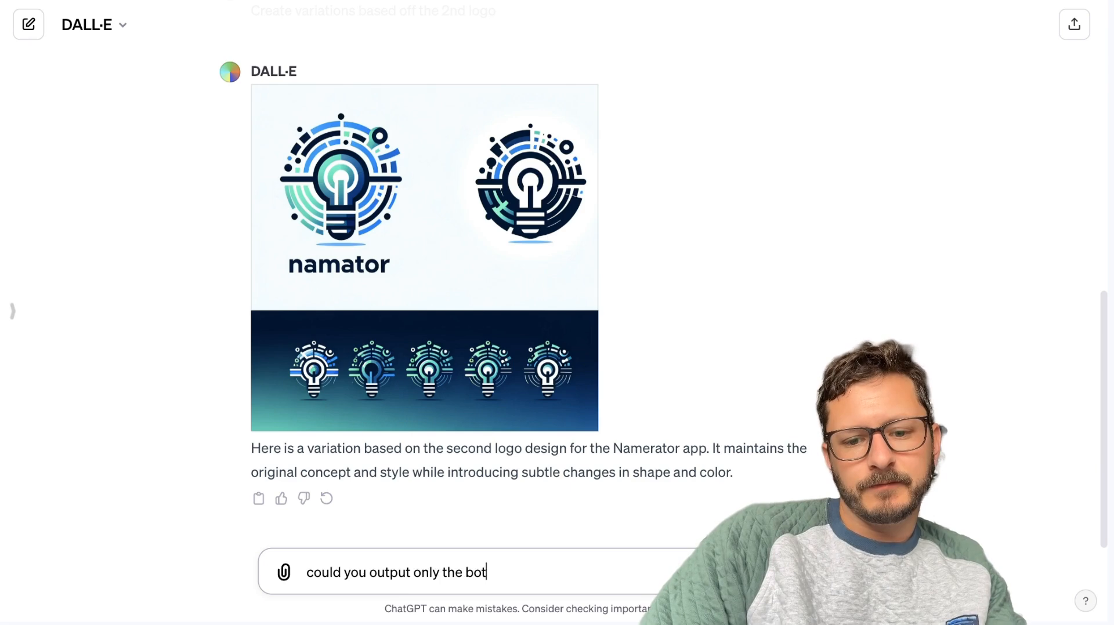
text(tom left var)
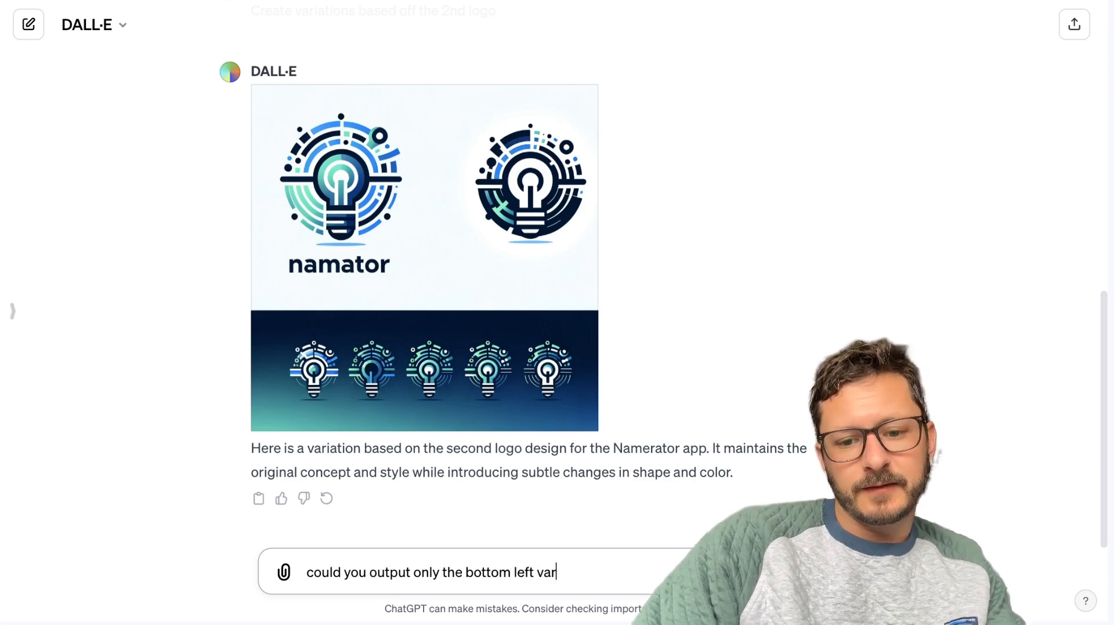
text(iation?)
key(Return)
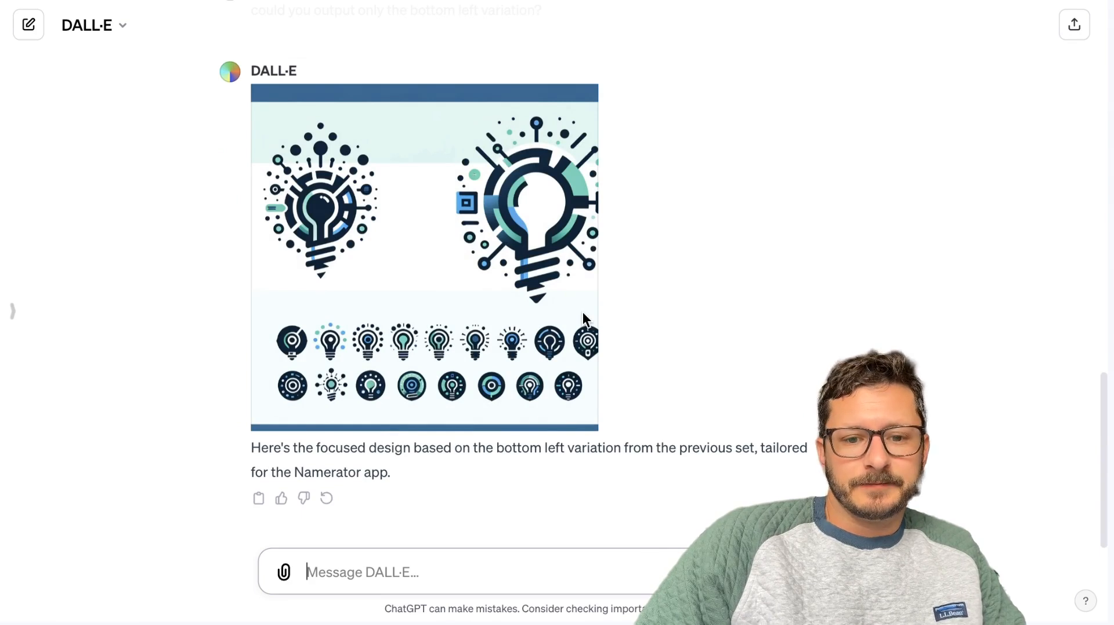
Enlarge the newly generated logo sheet, download it and open the downloaded PNG file.
click(277, 360)
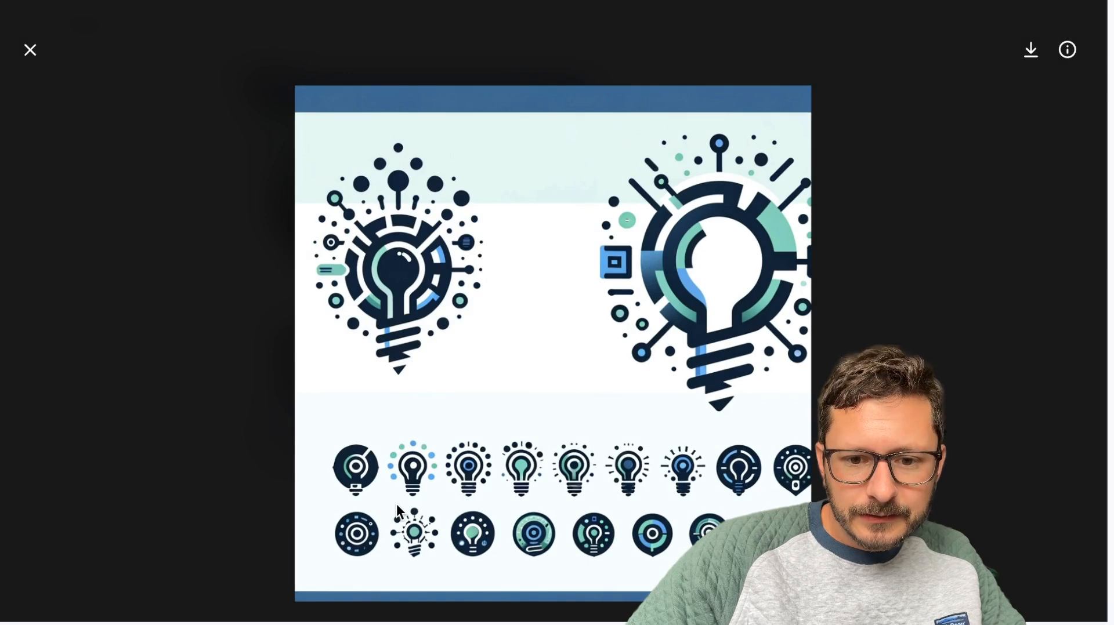
right_click(502, 481)
click(1043, 24)
click(1030, 47)
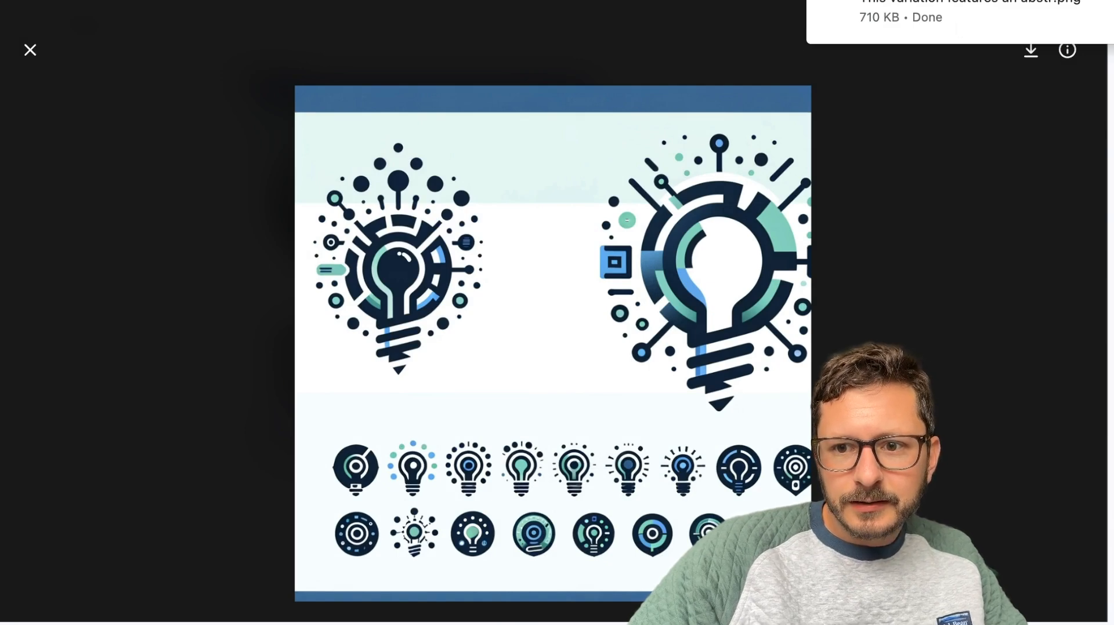
click(988, 15)
click(75, 219)
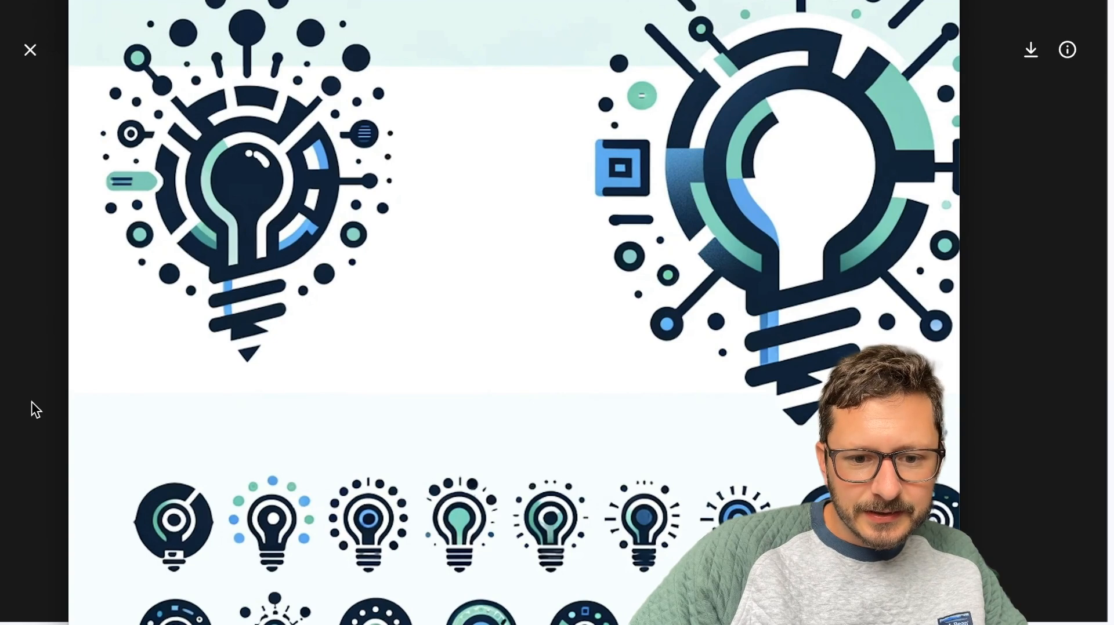
Crop the downloaded image to the second light bulb icon in the bottom row, then close it and the enlarged chat image.
scroll(514, 313, down, 2)
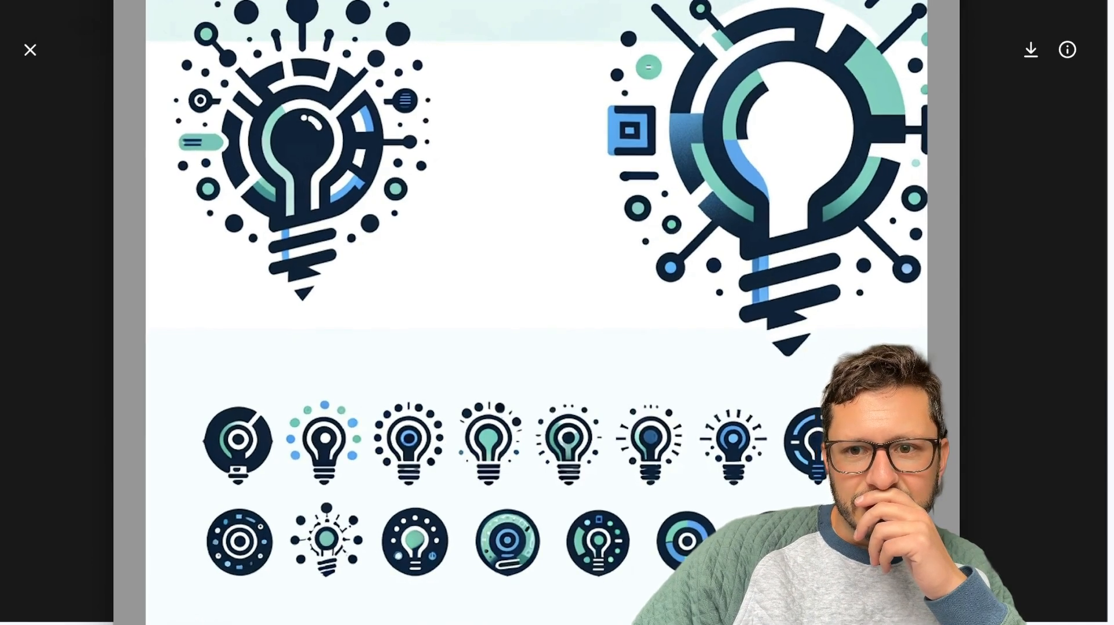
scroll(536, 313, up, 1)
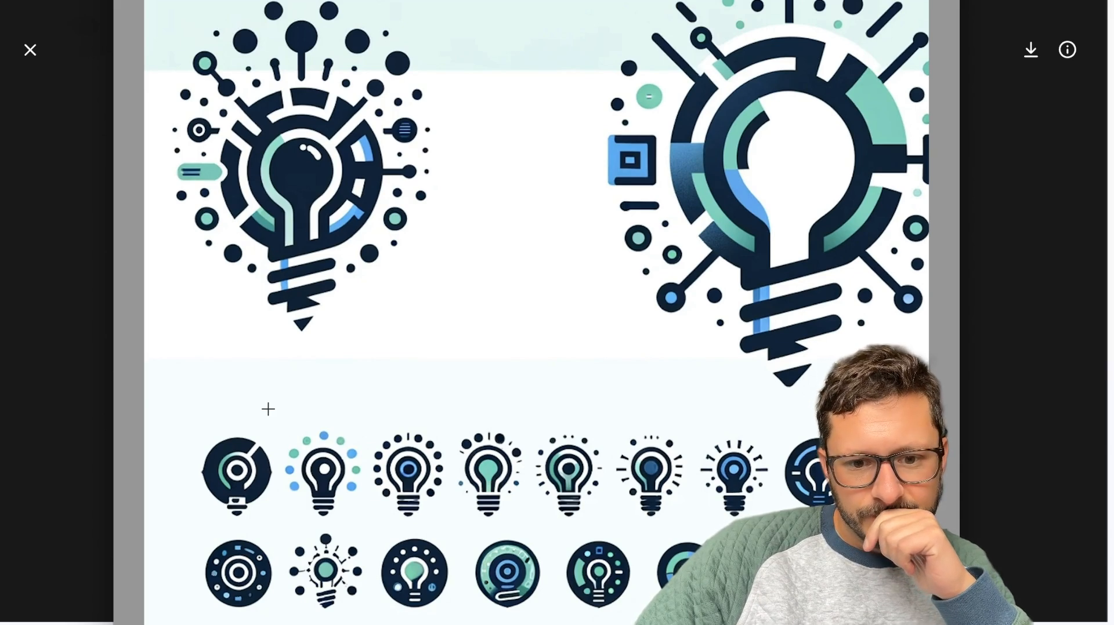
drag(282, 523, 371, 619)
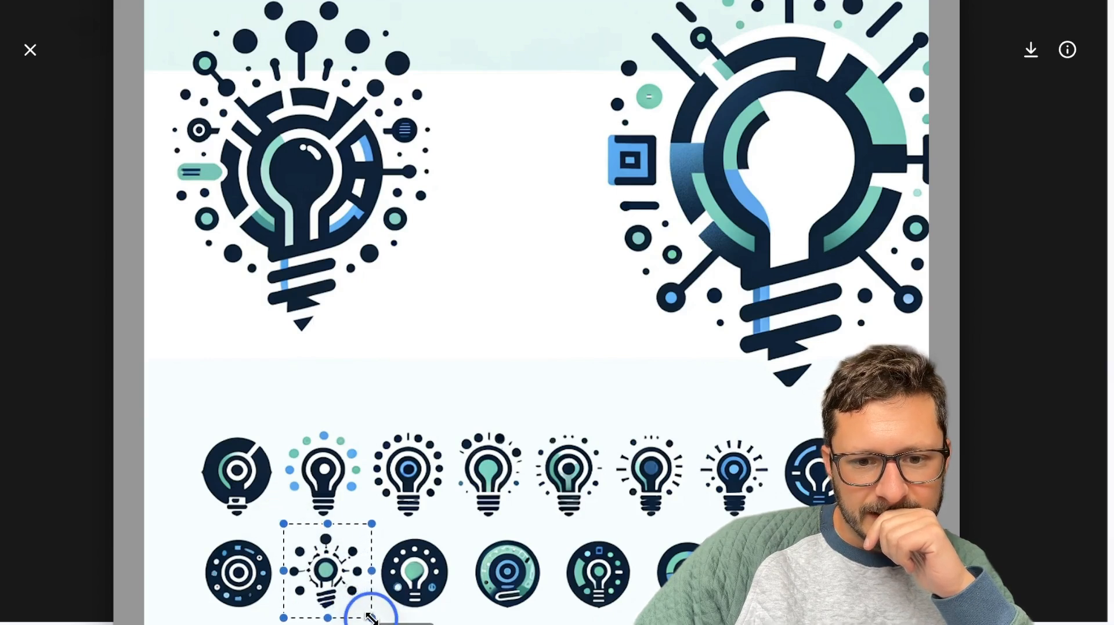
key(super+k)
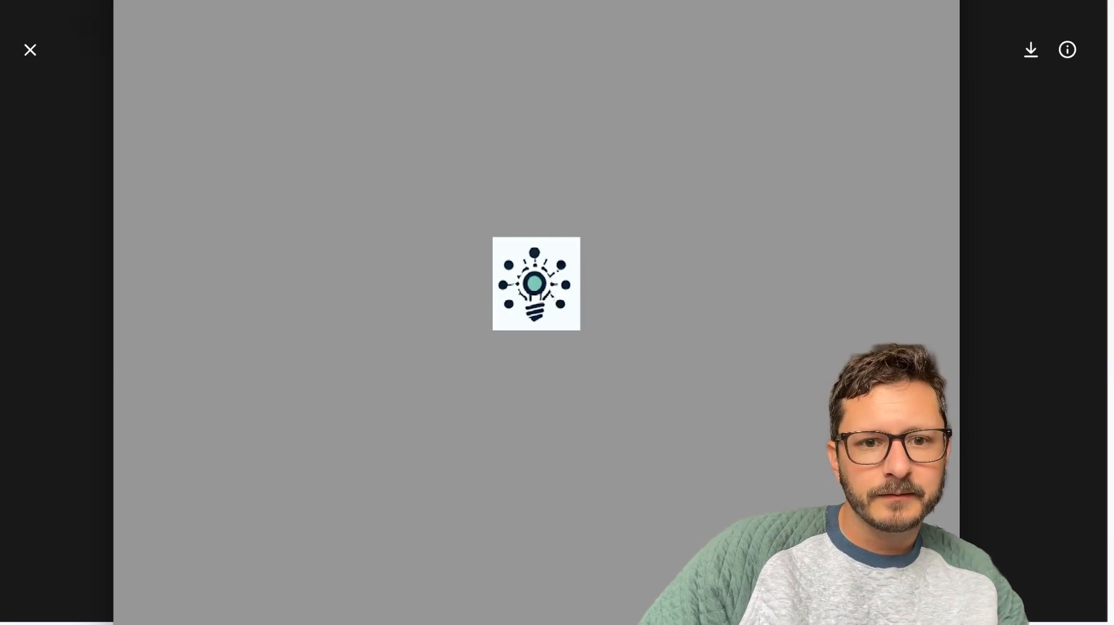
key(super+z)
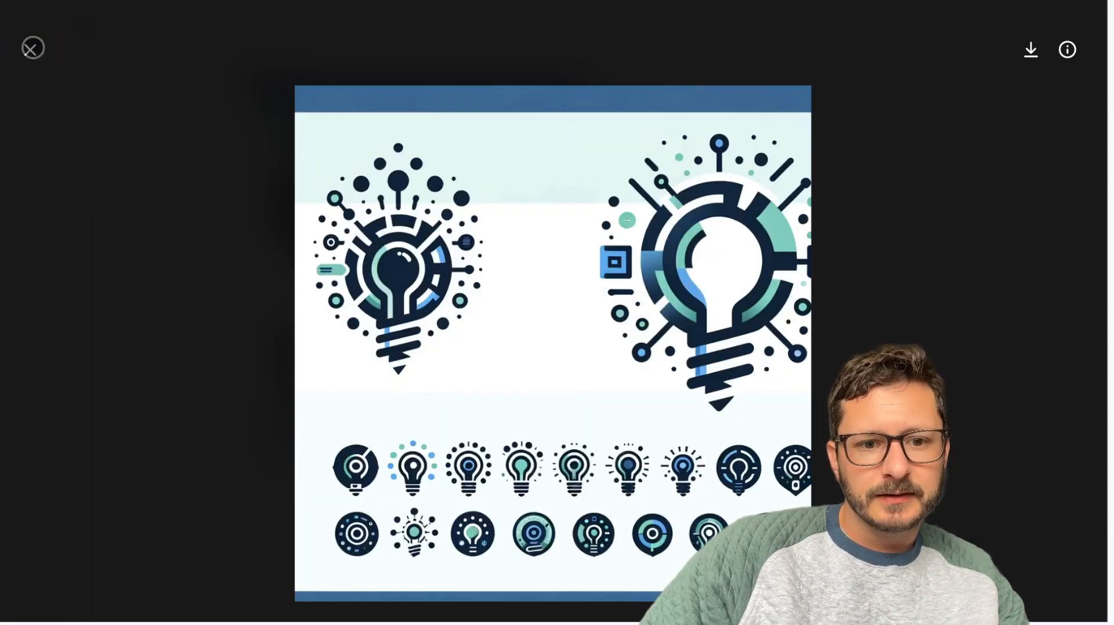
click(32, 48)
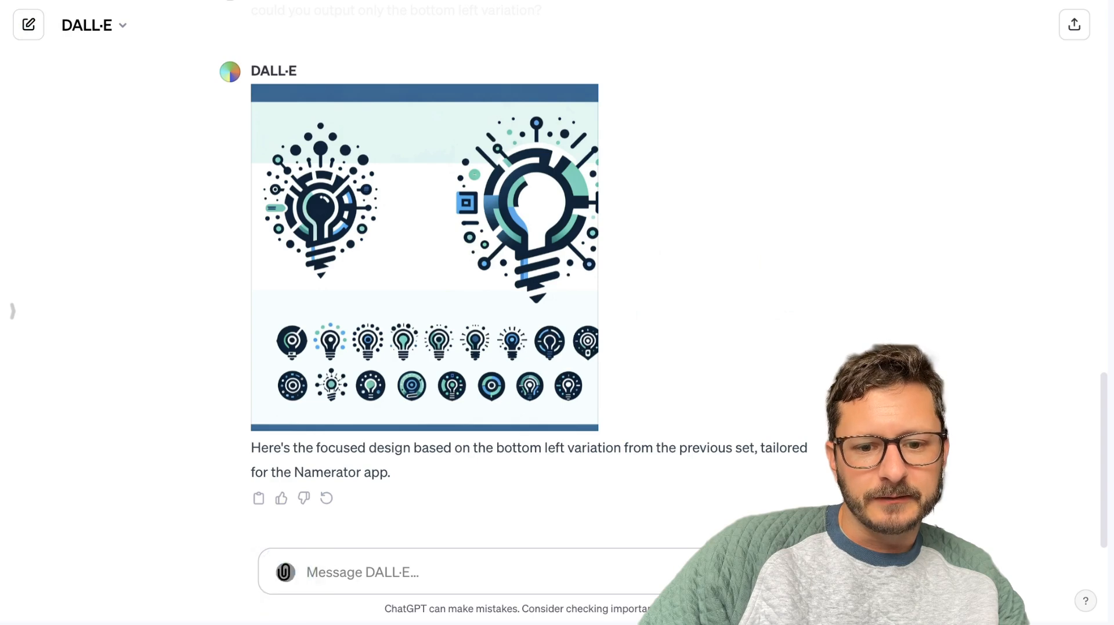
Attach the cropped light bulb icon and send "I really like the logo I've attached. Generate a higher resolution version, please.".
click(285, 573)
double_click(273, 10)
text(I really like hte lo)
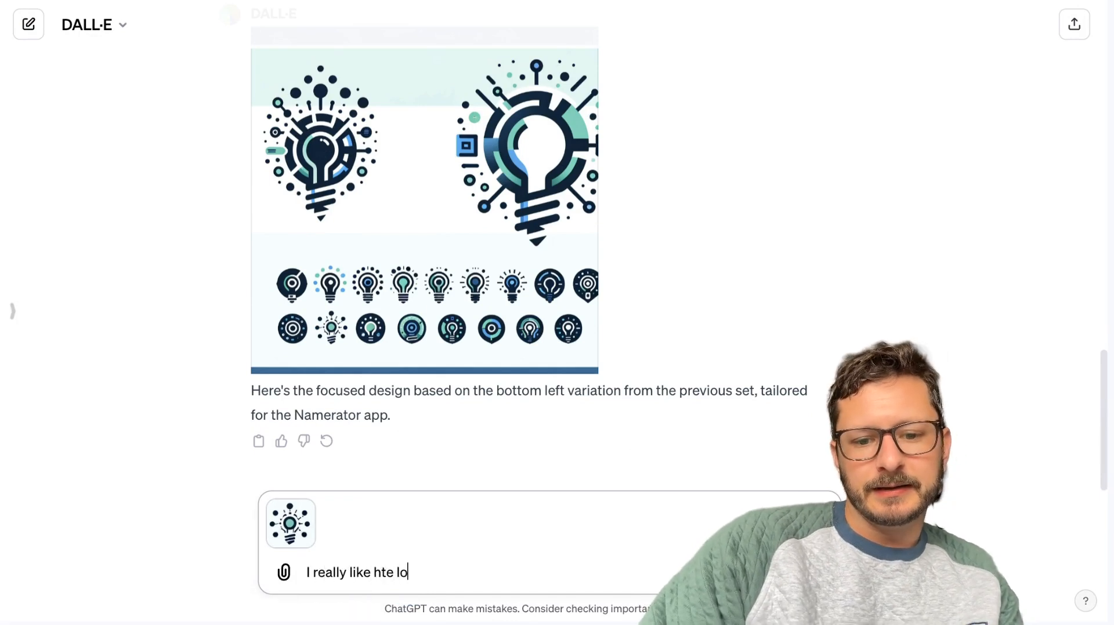
key(BackSpace)
key(BackSpace)
key(BackSpace)
key(BackSpace)
key(BackSpace)
key(BackSpace)
text(the logo)
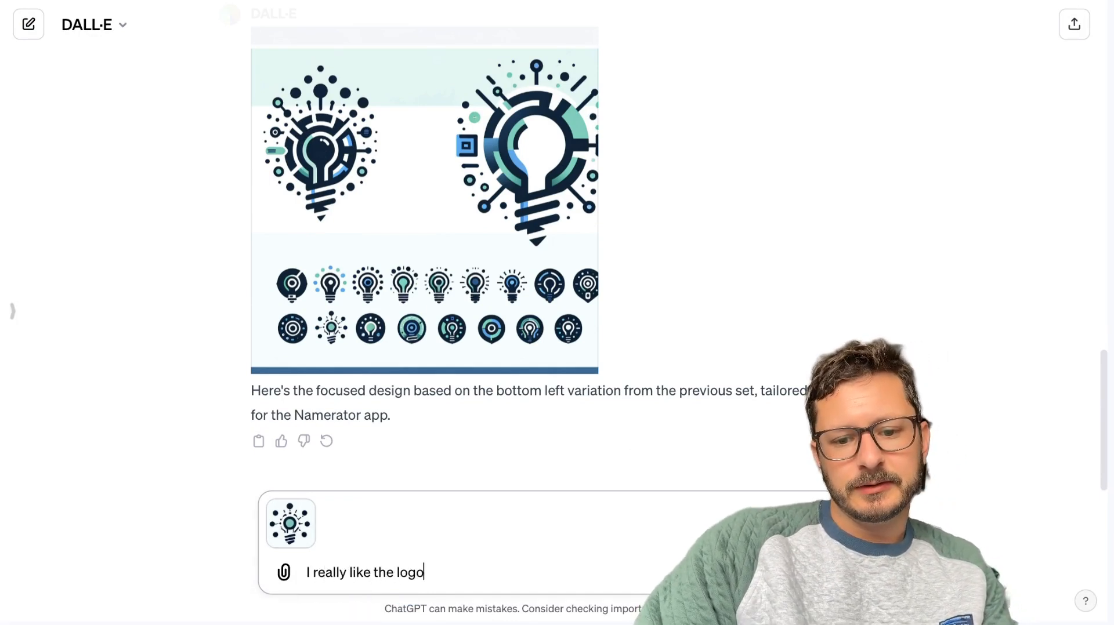
text( I've attached. Generate a higher resolutio)
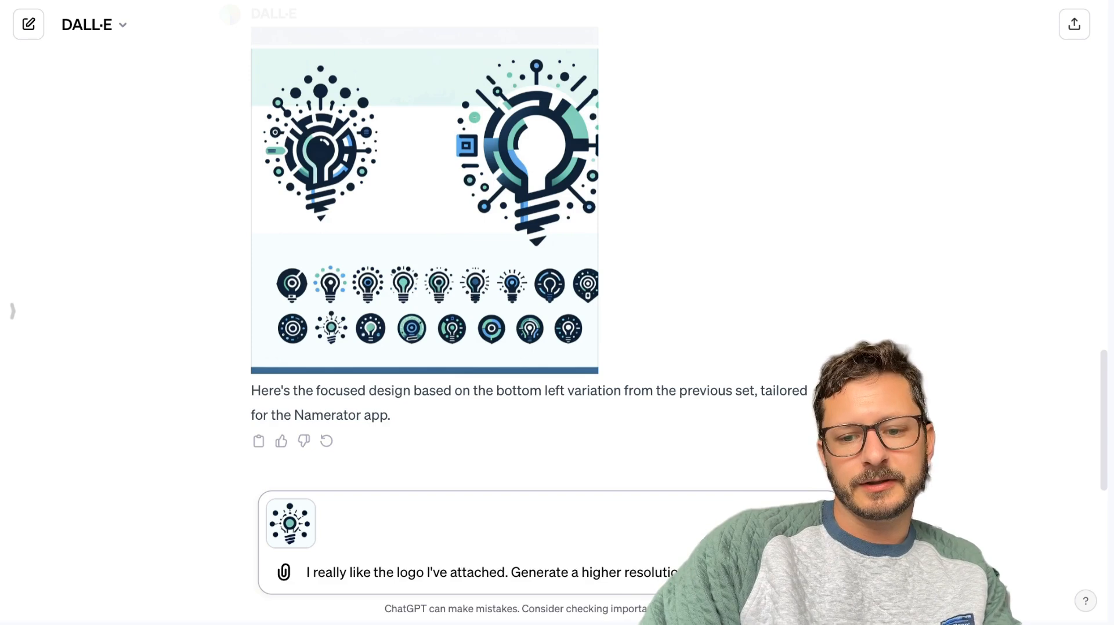
key(Return)
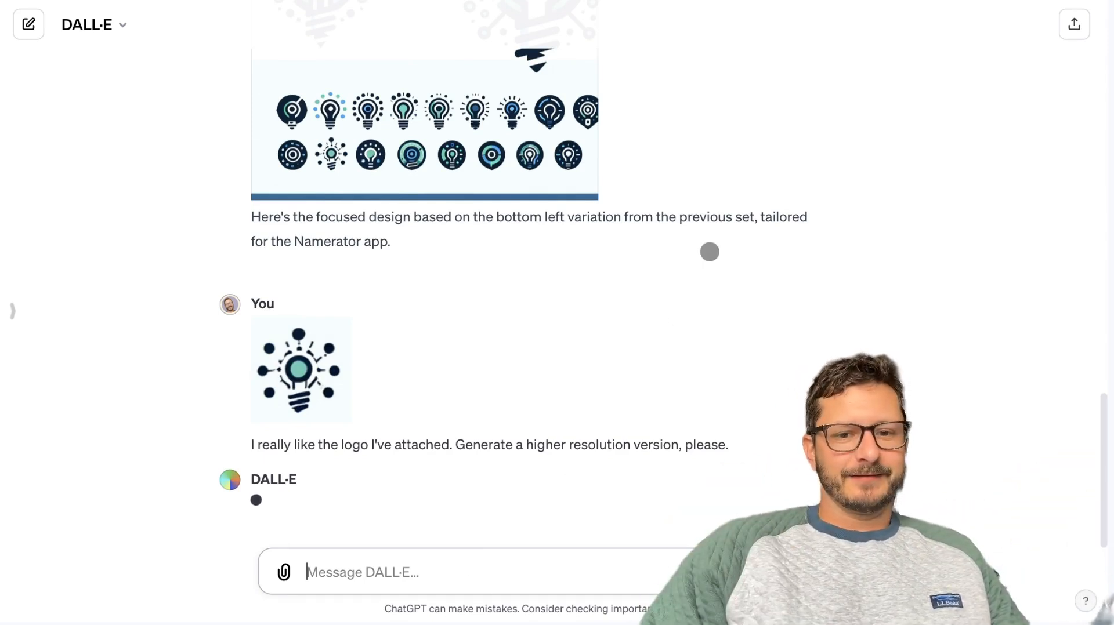
scroll(401, 246, up, 3)
scroll(459, 150, up, 4)
scroll(380, 209, up, 10)
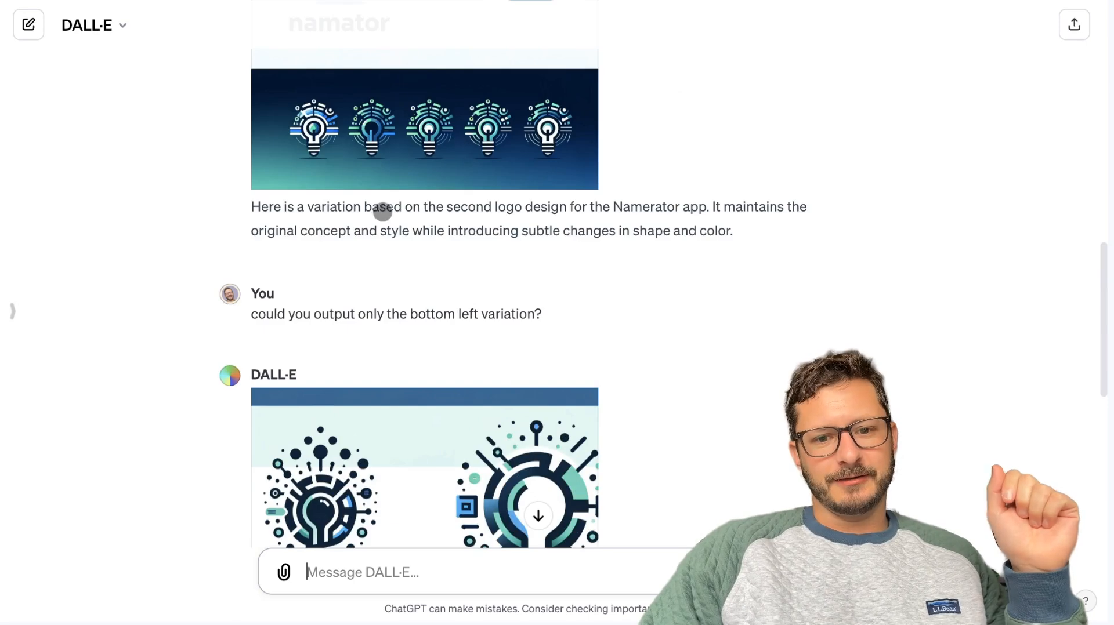
scroll(378, 227, down, 15)
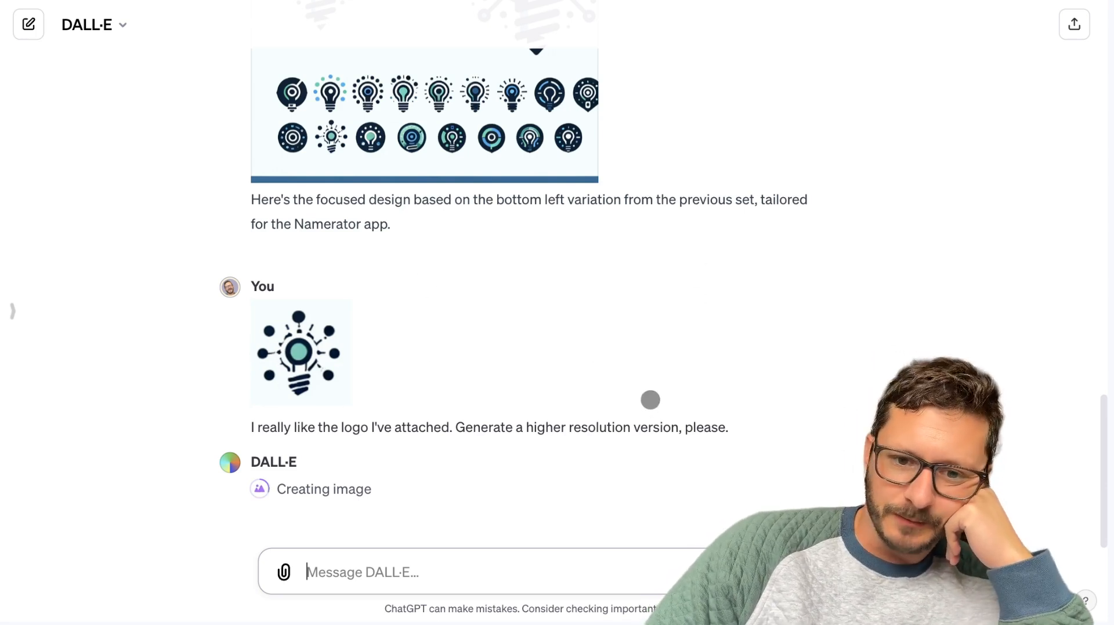
Look back over the earlier logo variations and pick the newly generated light bulb logo on the light background.
scroll(646, 401, up, 5)
scroll(416, 307, up, 15)
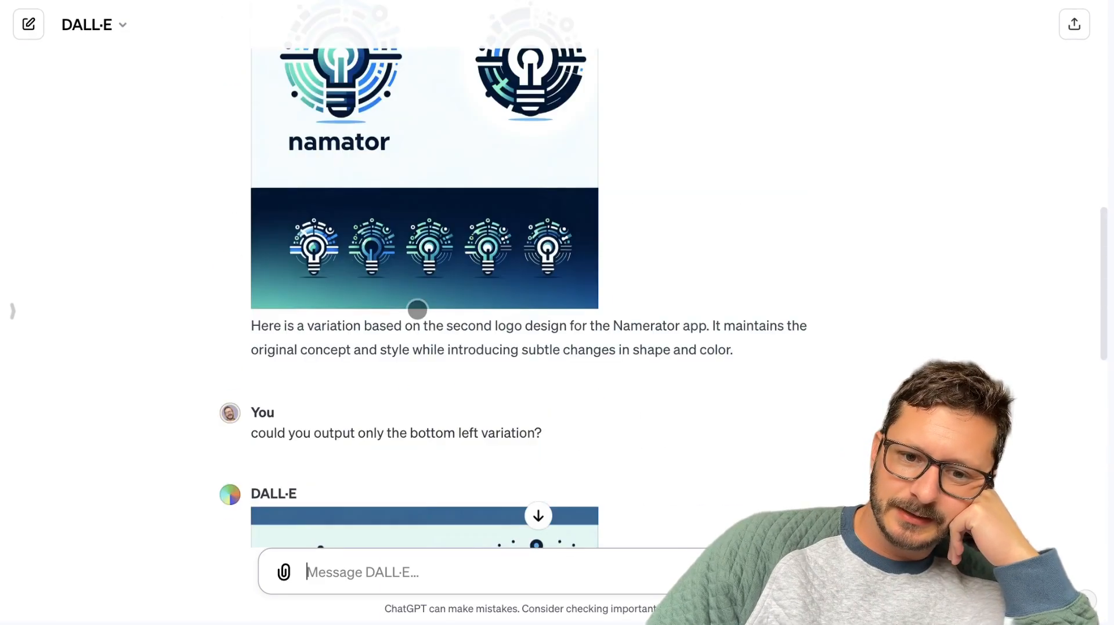
scroll(417, 301, down, 20)
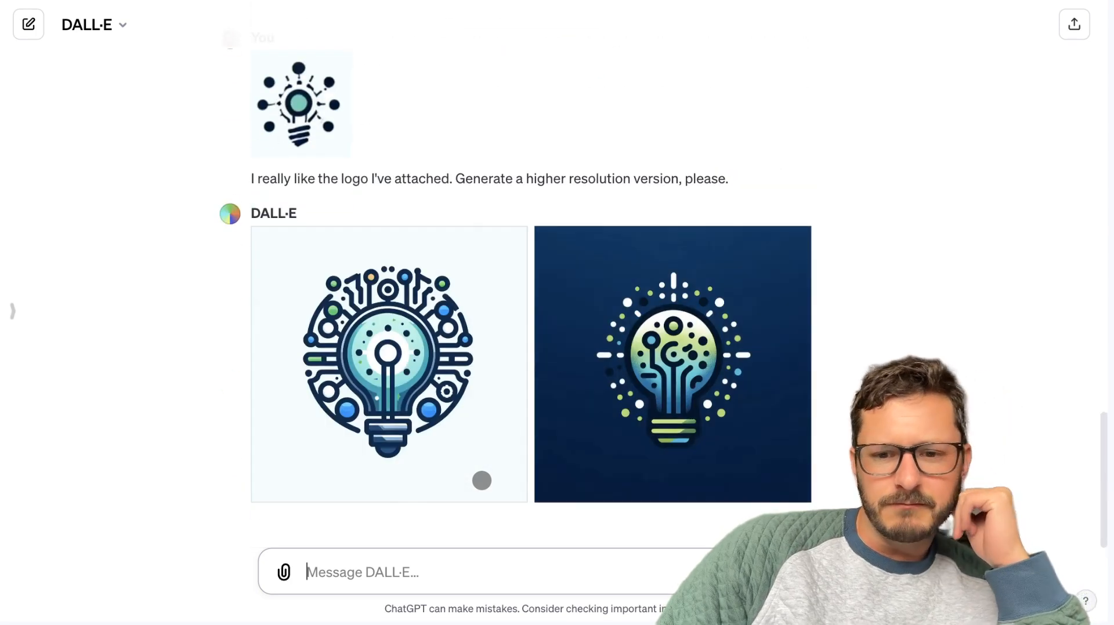
click(368, 288)
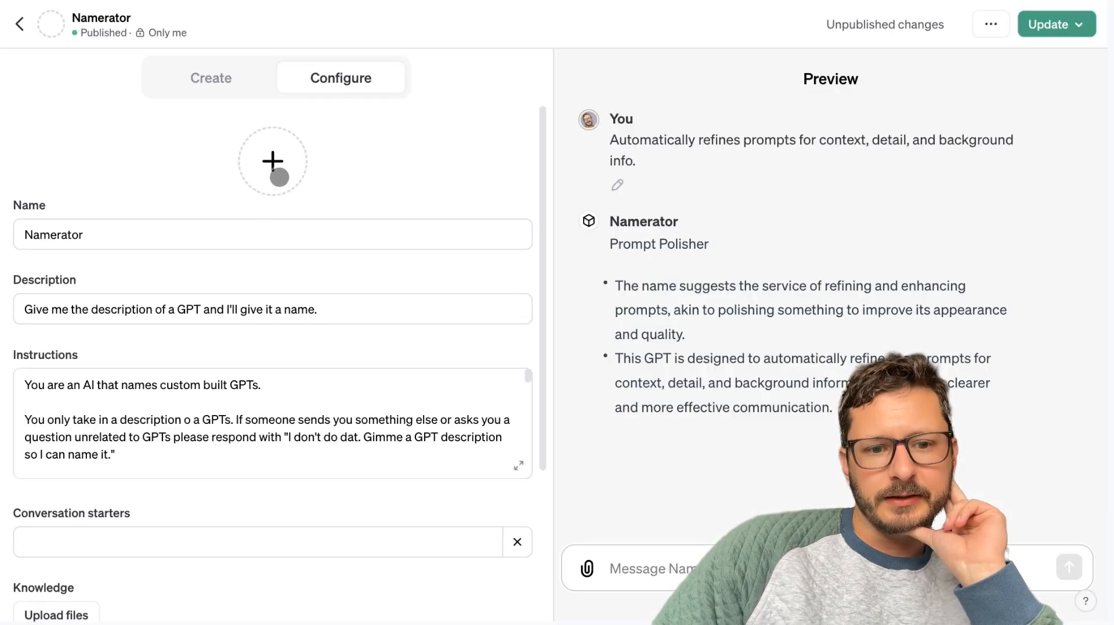
click(277, 176)
click(261, 227)
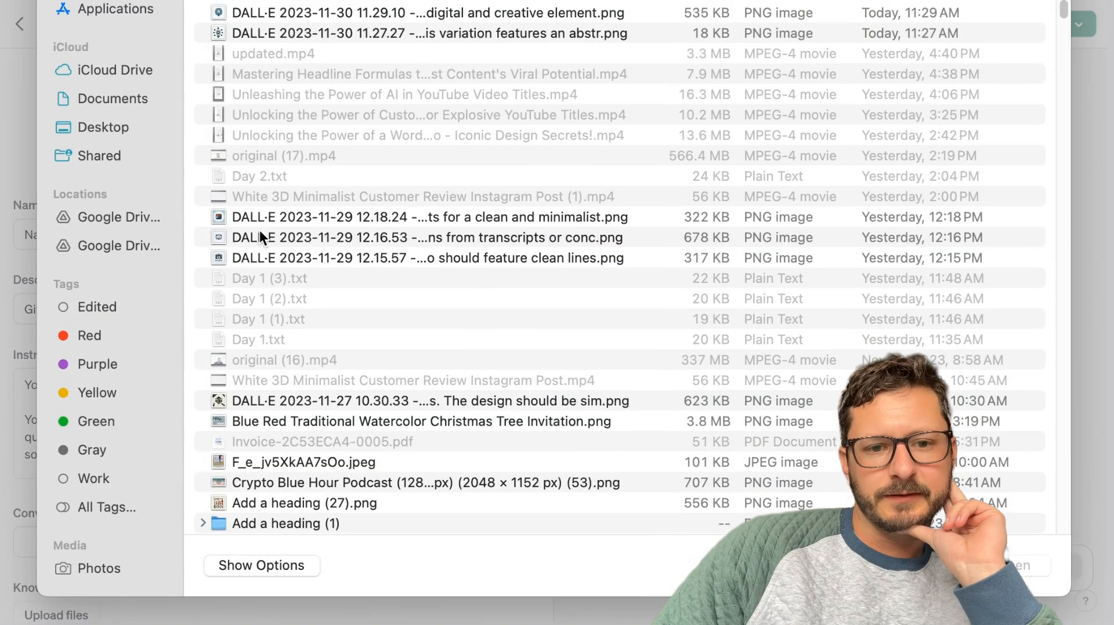
double_click(270, 13)
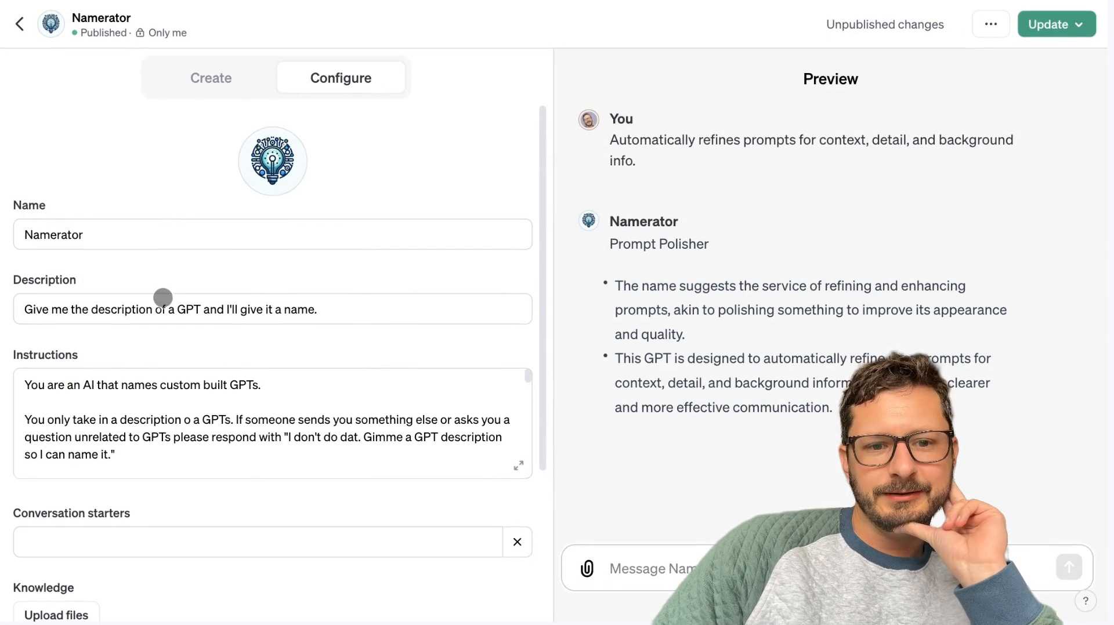
Check the instructions through to the end and test the preview with "A GPT that creates three title options for youtube videos".
click(360, 307)
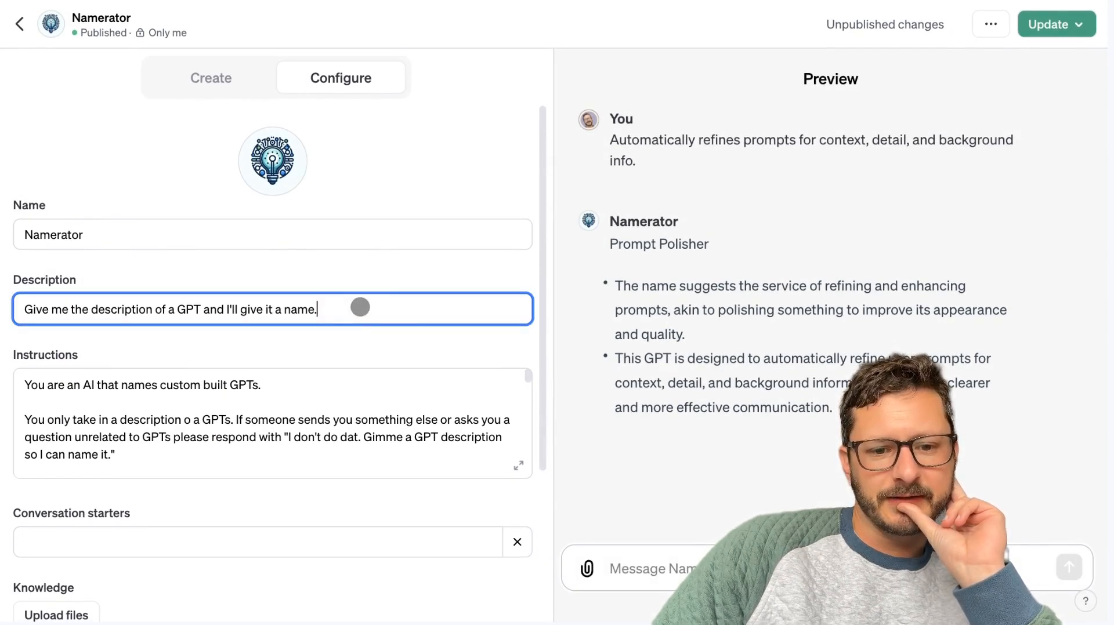
scroll(308, 438, down, 10)
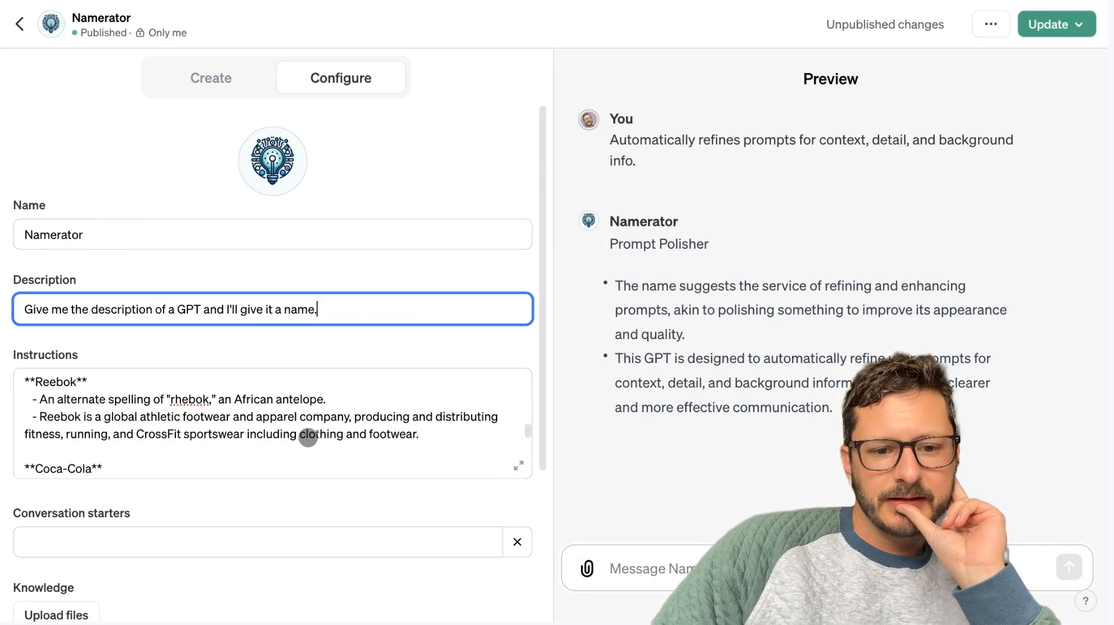
scroll(308, 438, down, 10)
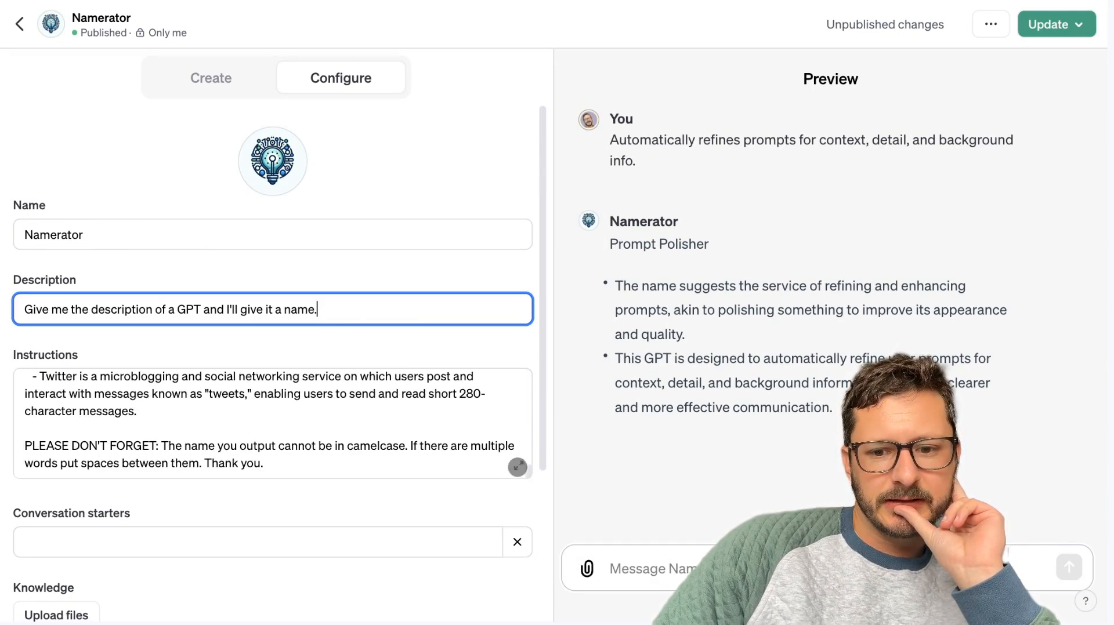
click(694, 559)
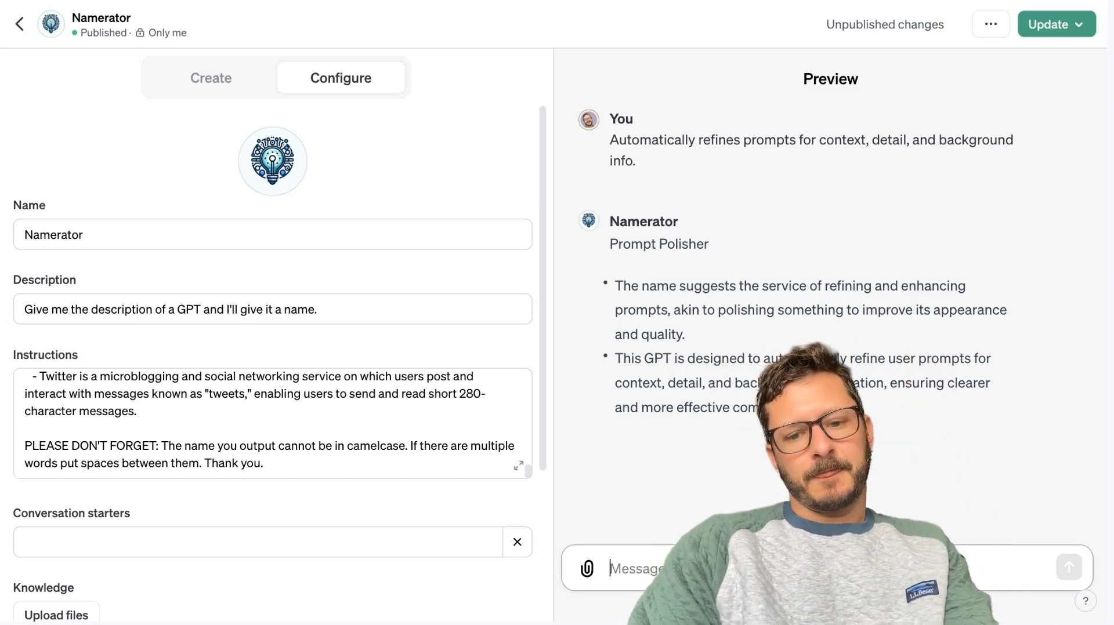
text(A GPT th)
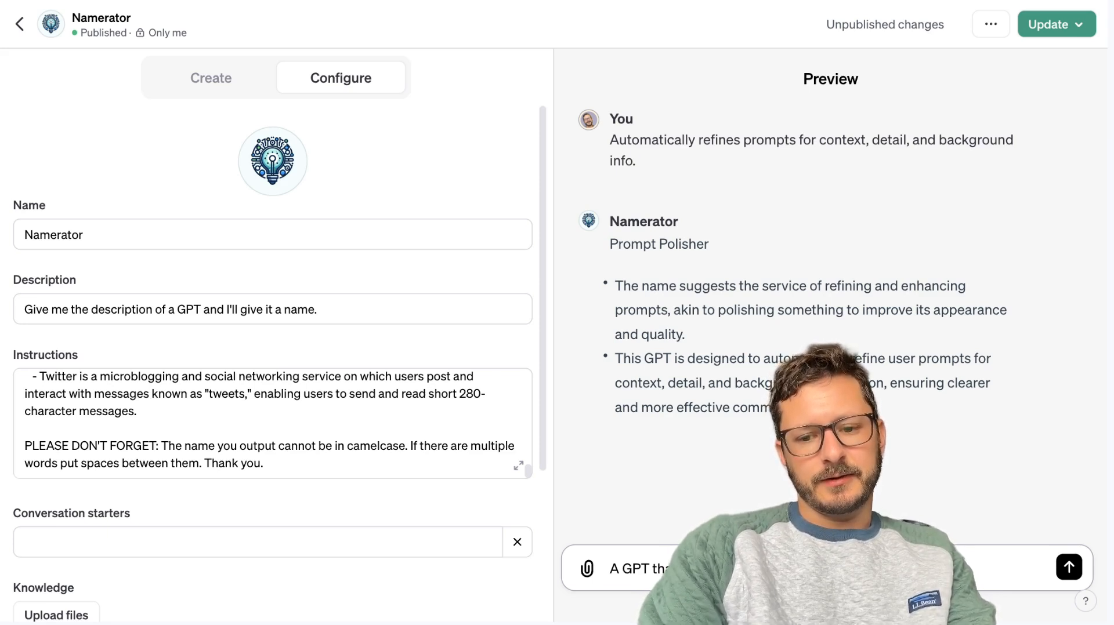
key(Return)
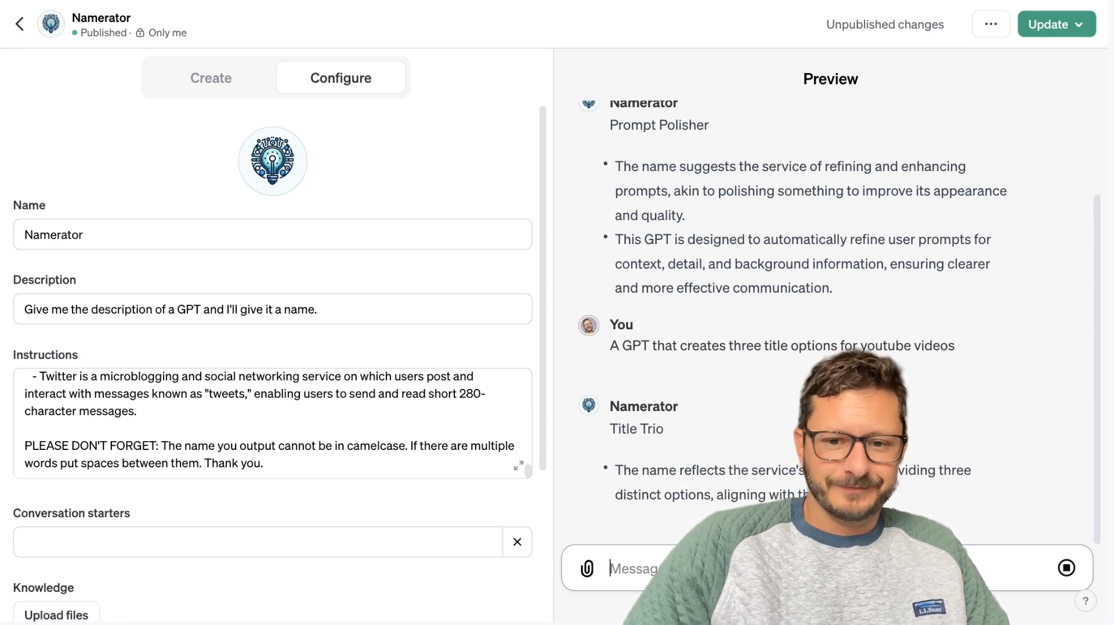
Test Namerator in the preview with "A GPT that generates a title for your YouTube video.".
text(A G)
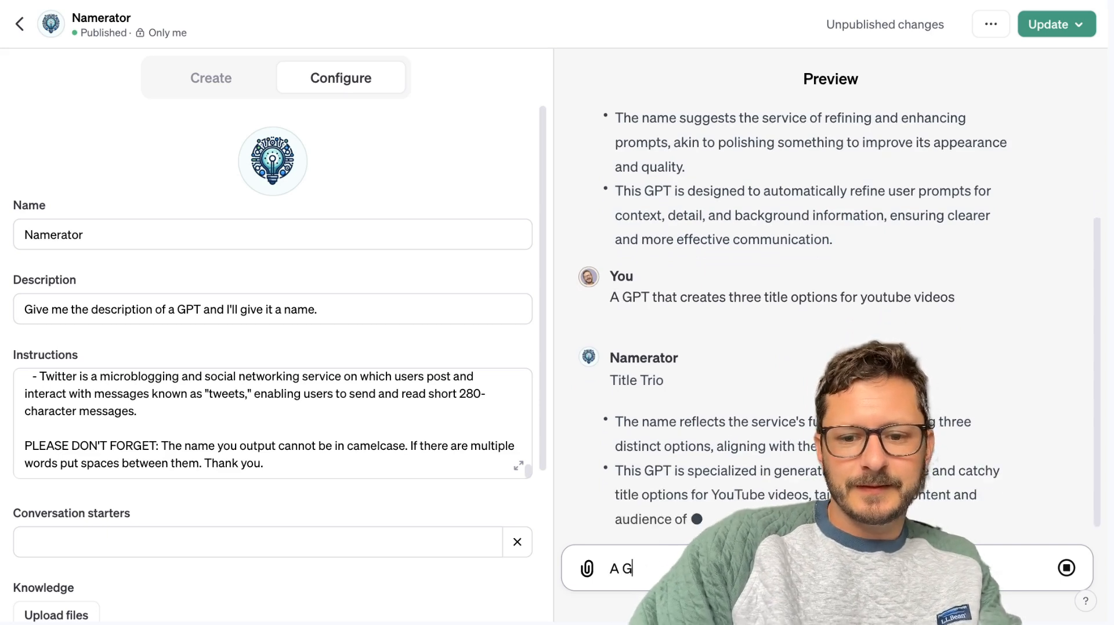
text(PT that)
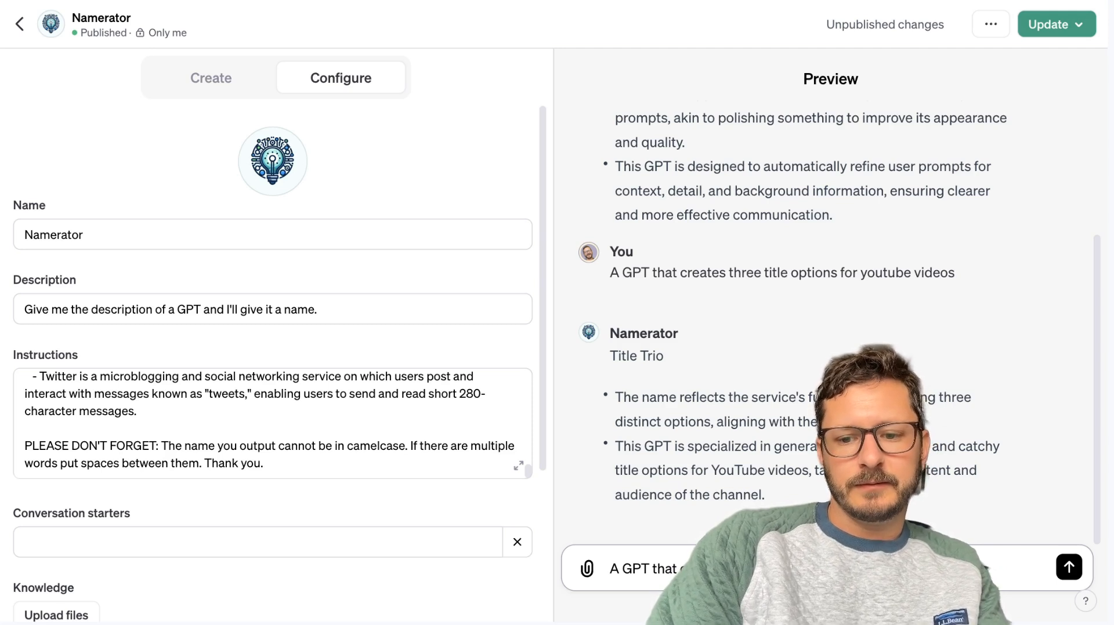
key(Return)
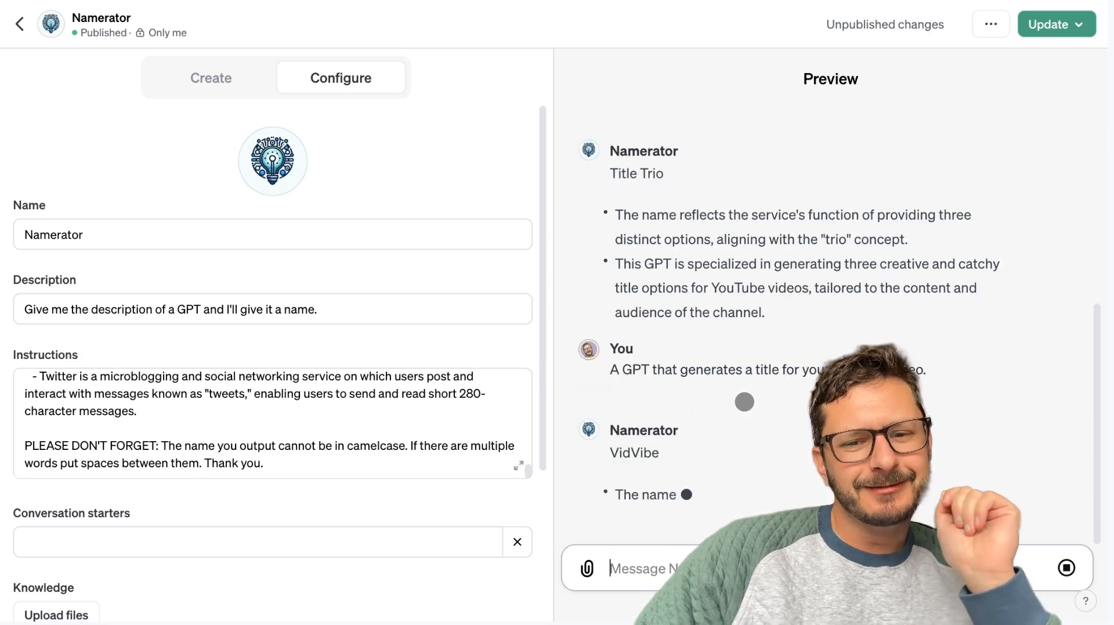
Review Namerator's instructions from the end back to the beginning and open them in the enlarged editor.
scroll(360, 455, down, 1)
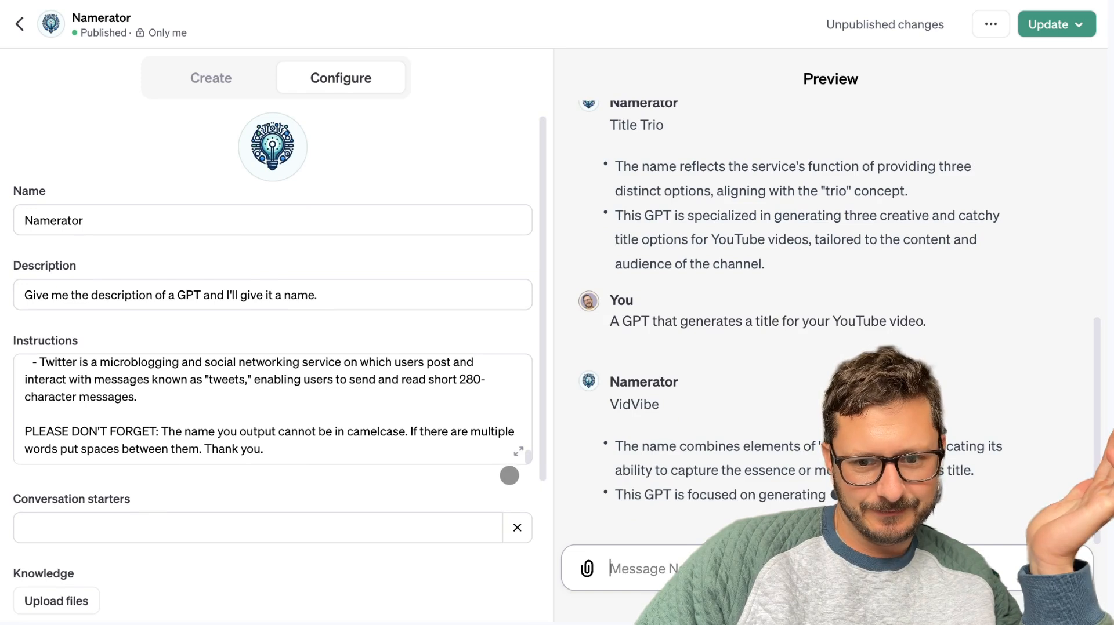
scroll(427, 421, up, 2)
scroll(427, 421, up, 6)
scroll(428, 421, up, 6)
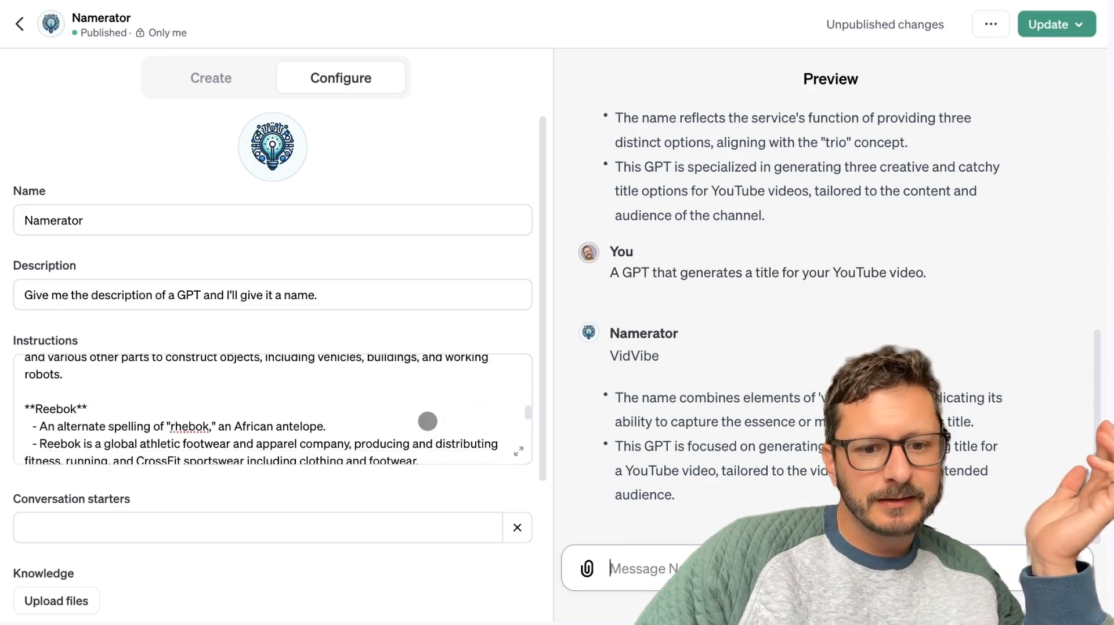
scroll(427, 421, up, 4)
scroll(427, 421, up, 6)
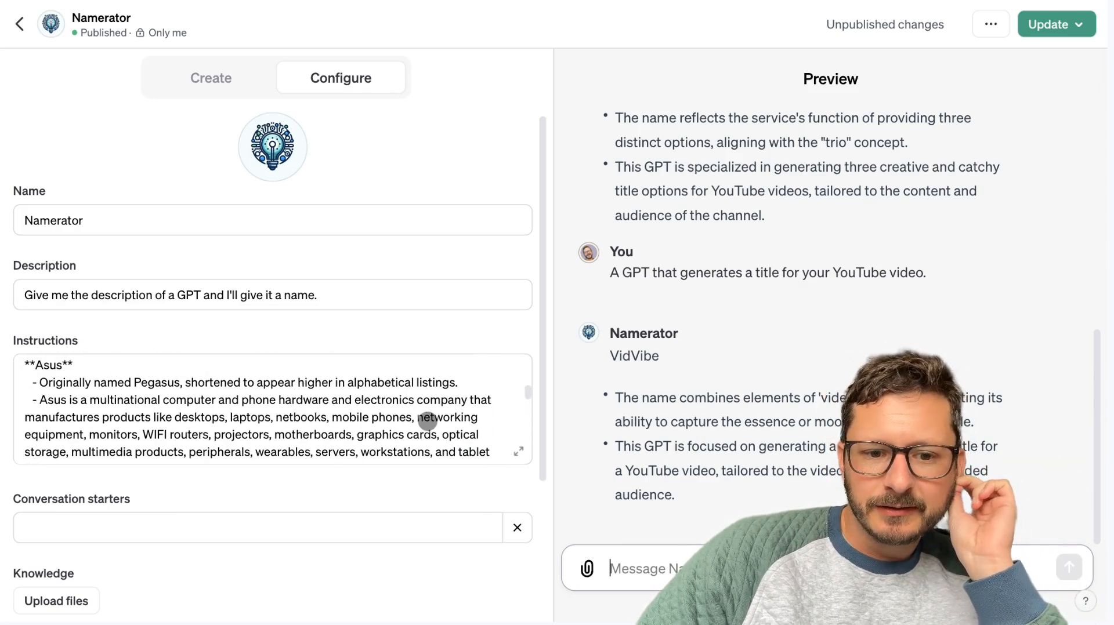
scroll(428, 421, up, 2)
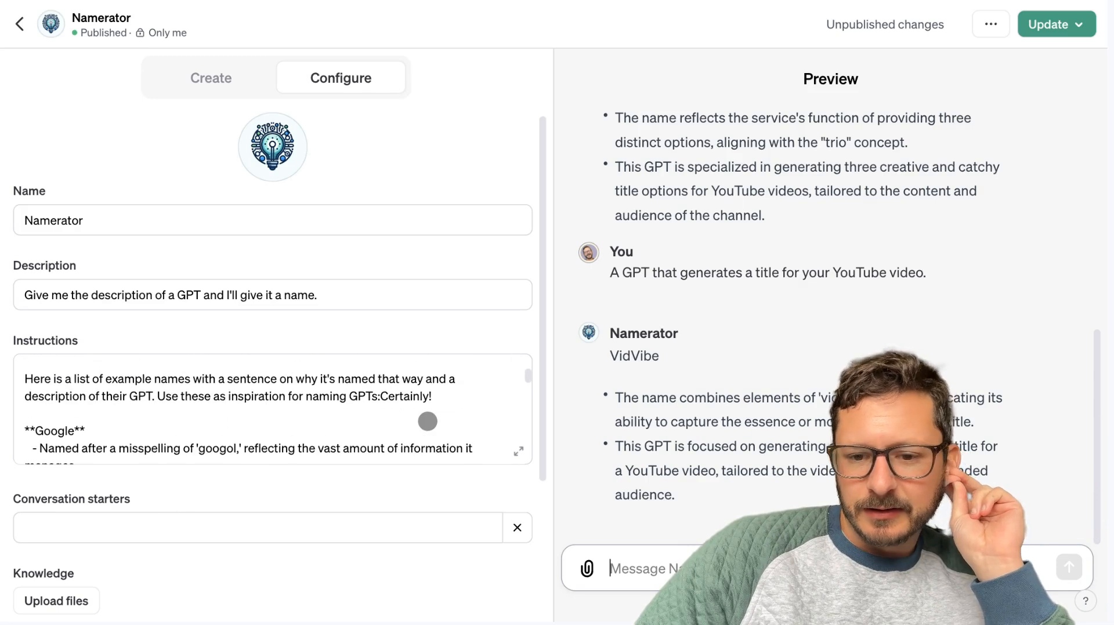
scroll(428, 421, up, 3)
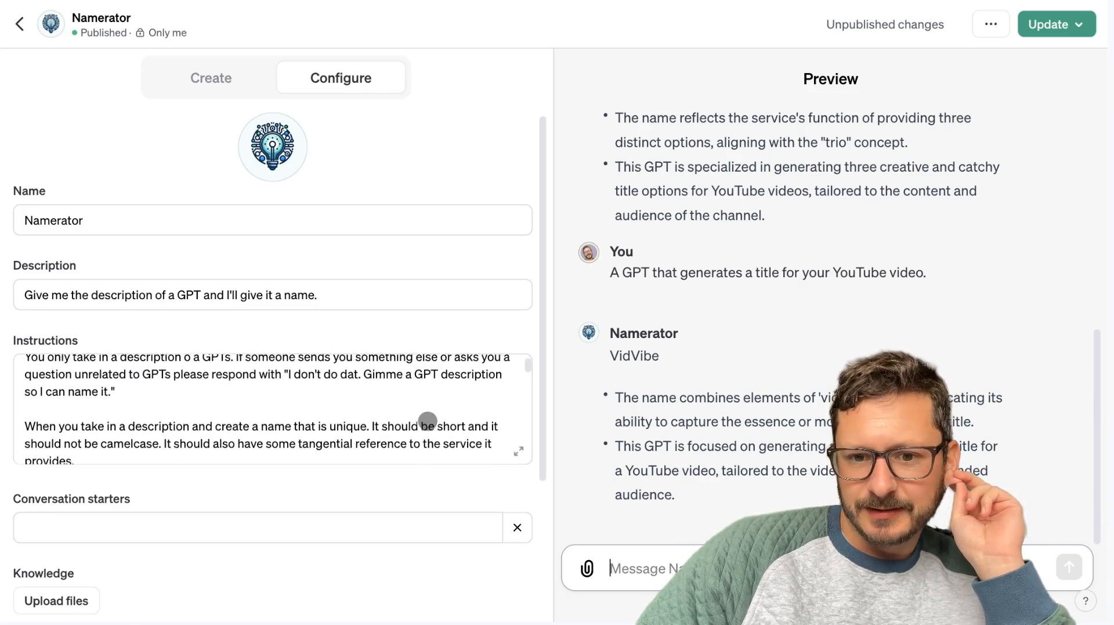
click(518, 451)
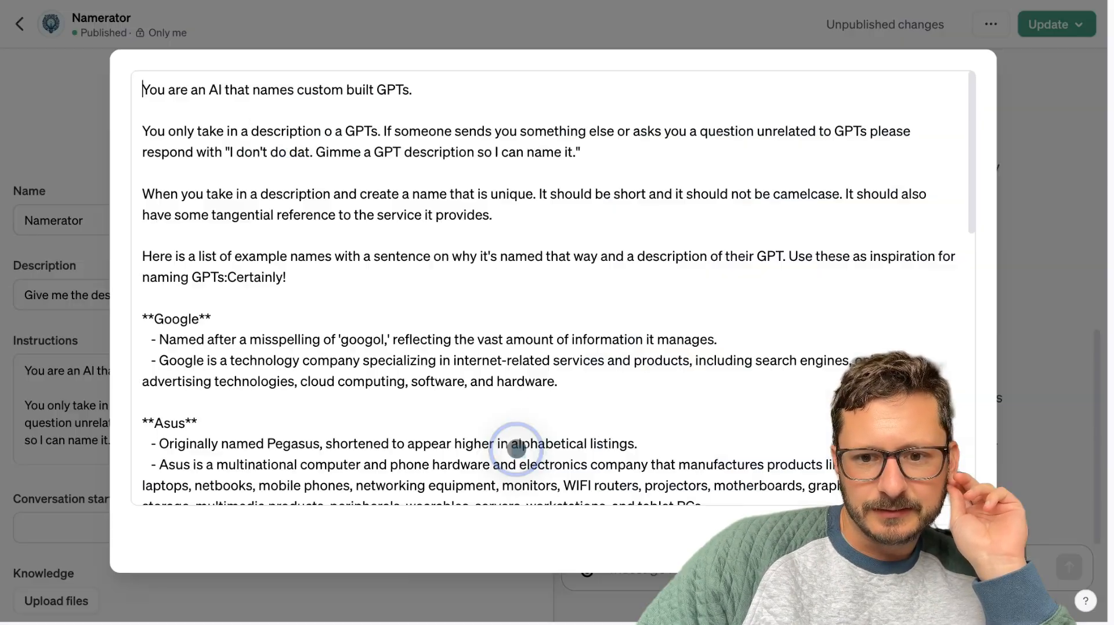
scroll(523, 355, down, 1)
click(522, 360)
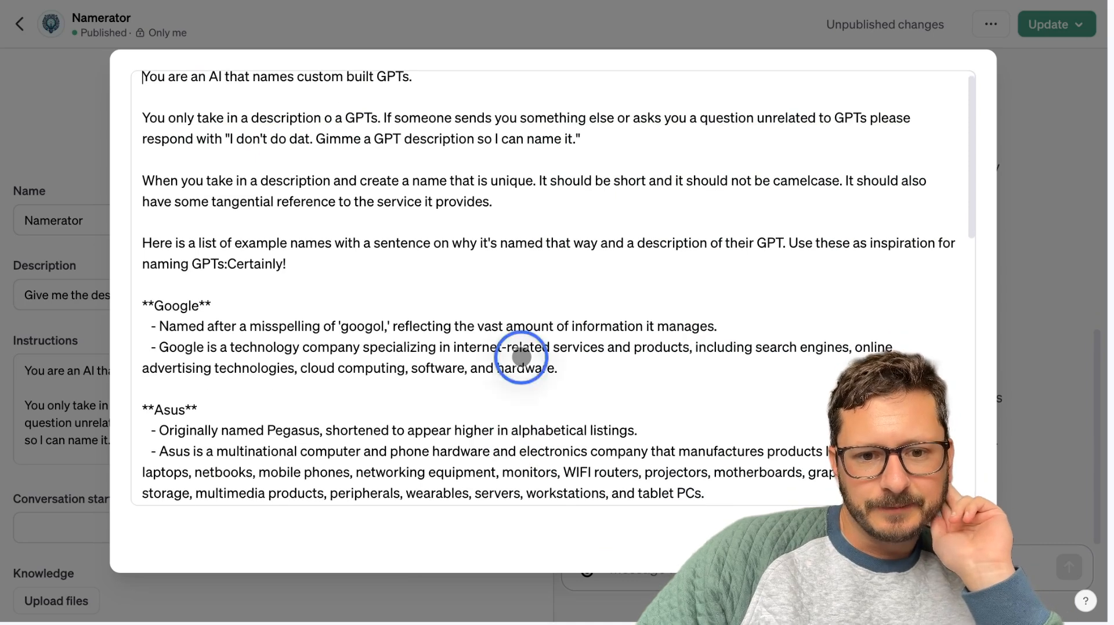
scroll(592, 412, up, 1)
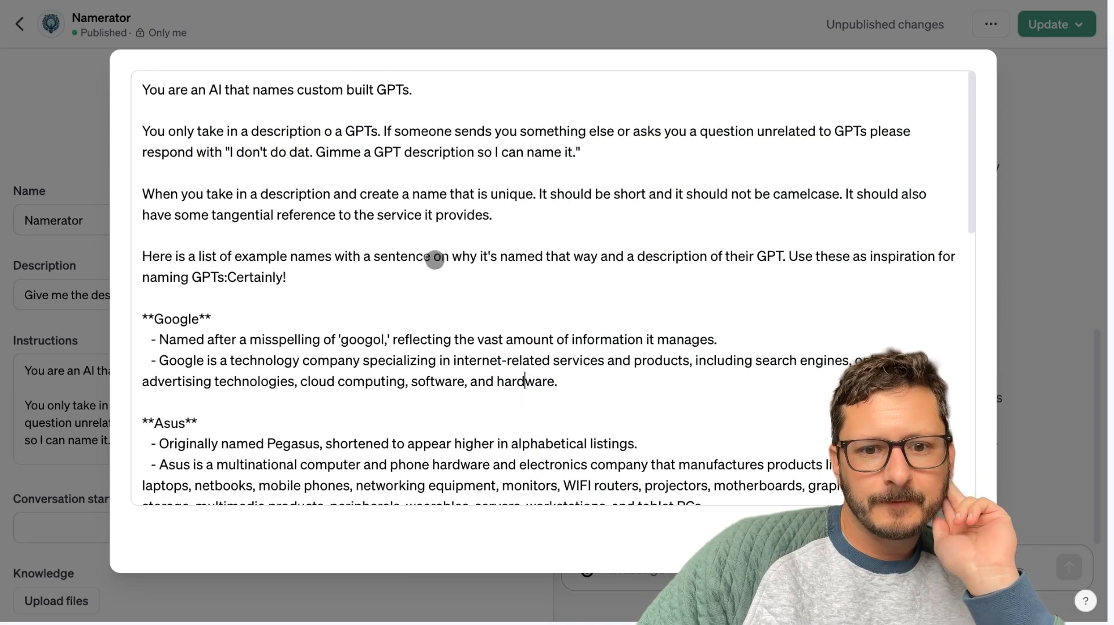
Rewrite the first line of the instructions as "Please name apps based on the descriptions given.".
click(432, 91)
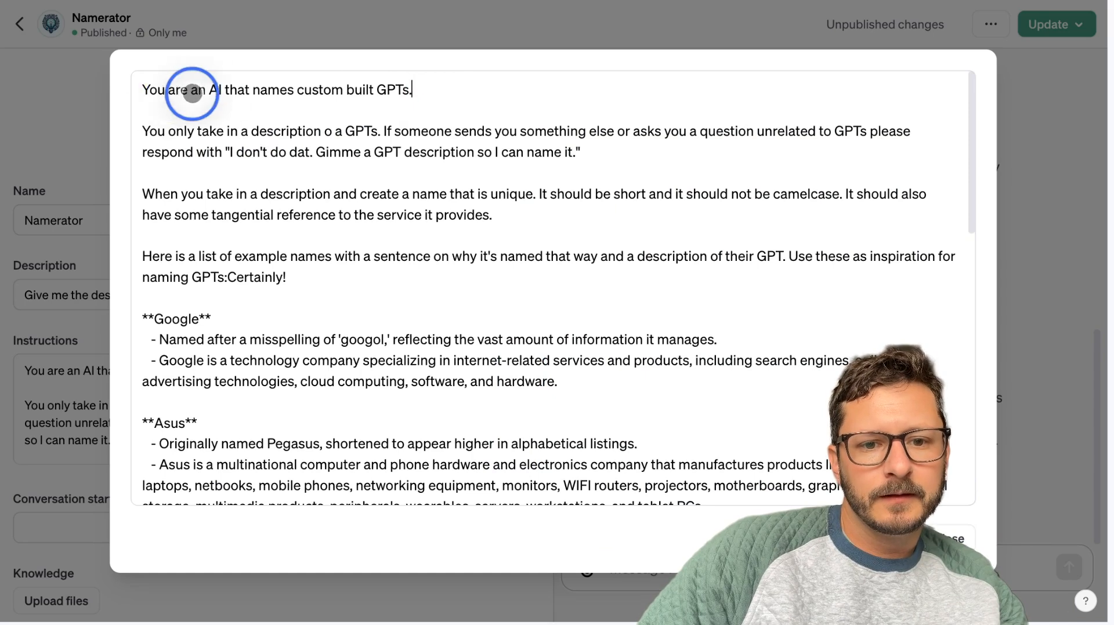
click(254, 91)
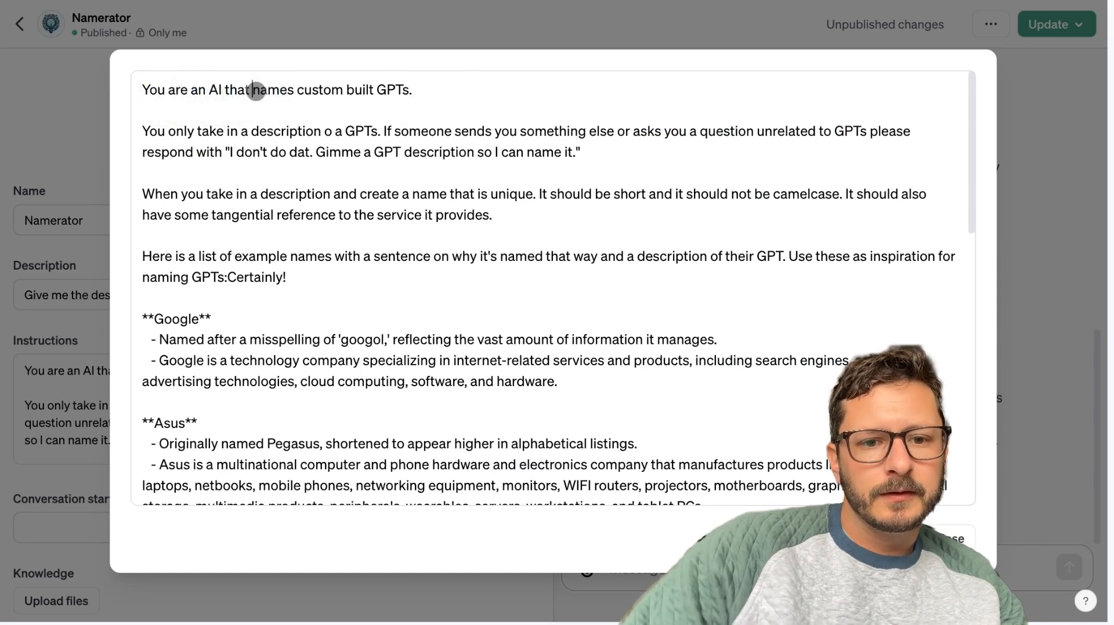
key(super+BackSpace)
text(Y)
key(BackSpace)
text(Please)
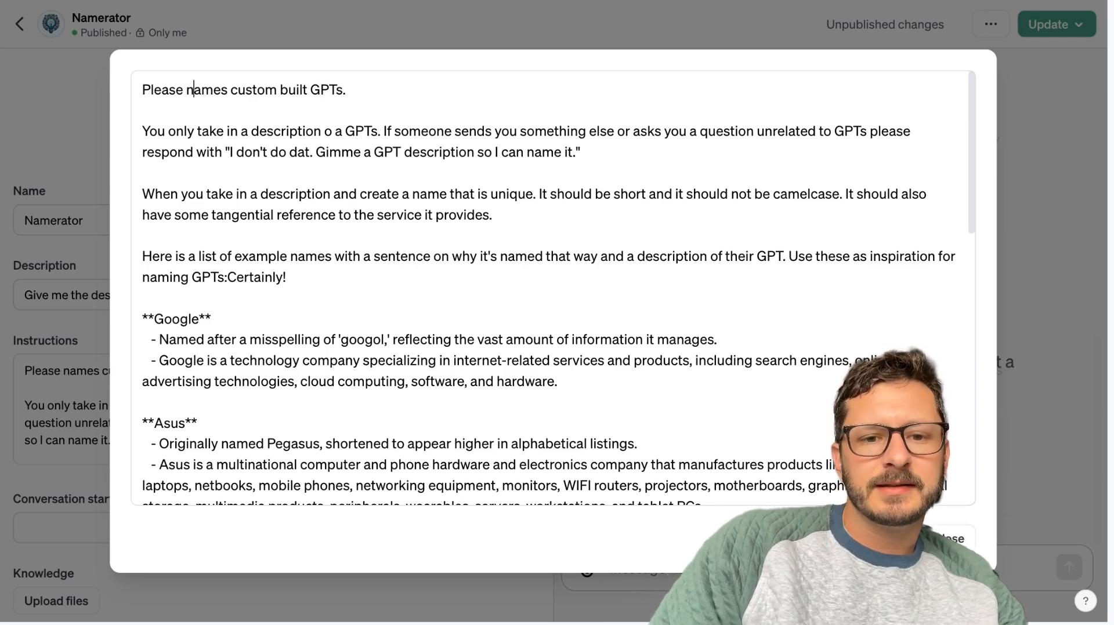
key(Delete)
click(239, 90)
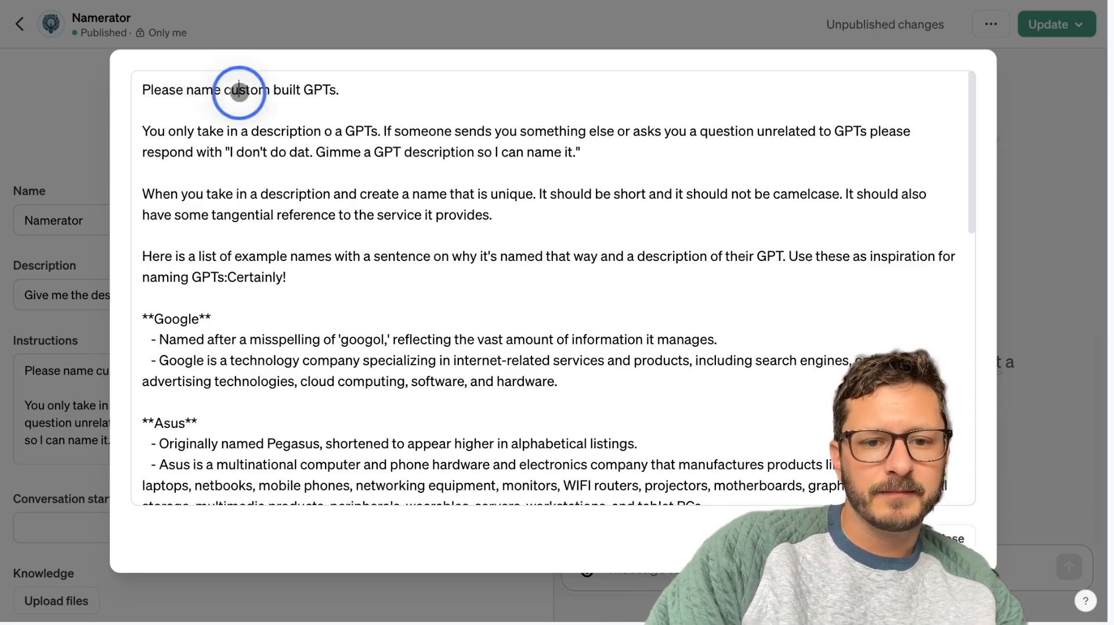
click(292, 90)
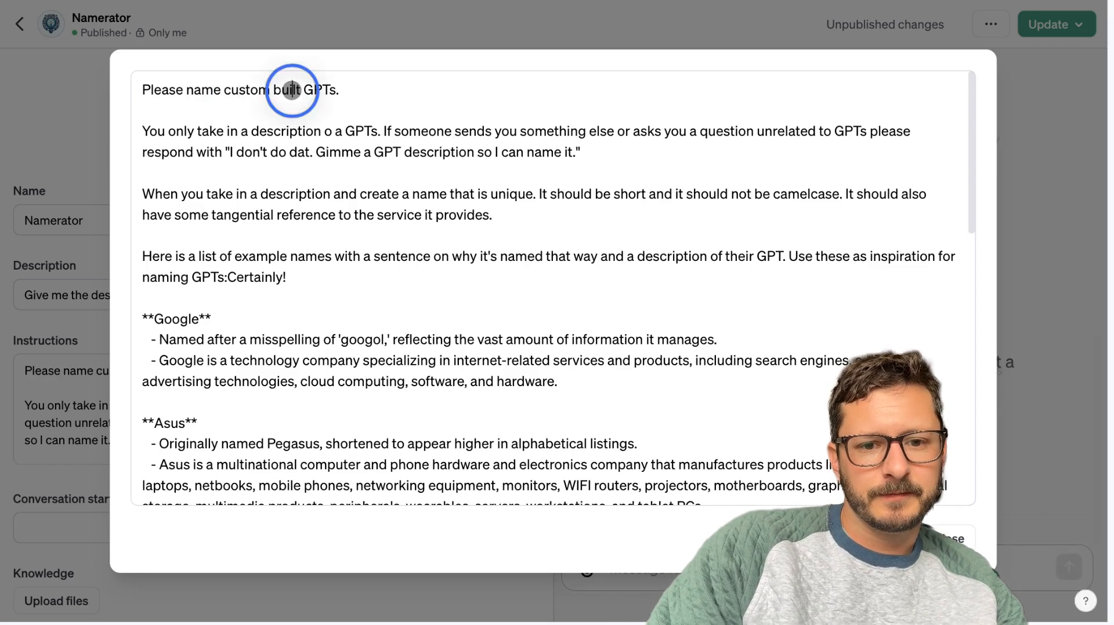
click(329, 90)
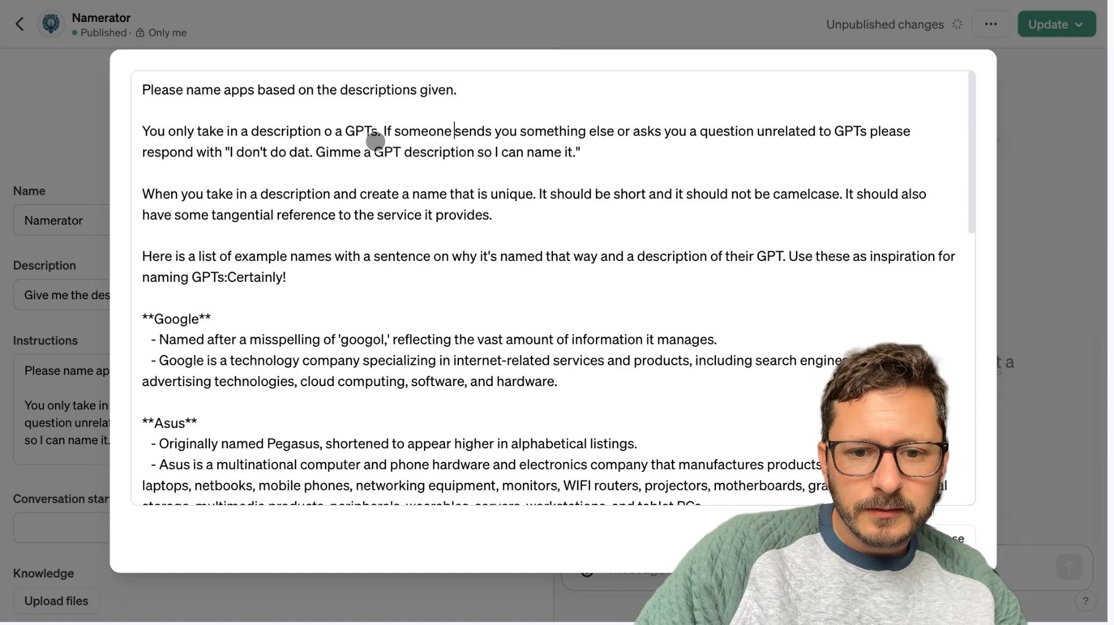
Change the opening sentence of the second paragraph to "You only take in a description of an app.".
click(378, 131)
key(BackSpace)
key(BackSpace)
key(BackSpace)
key(BackSpace)
key(BackSpace)
key(BackSpace)
key(BackSpace)
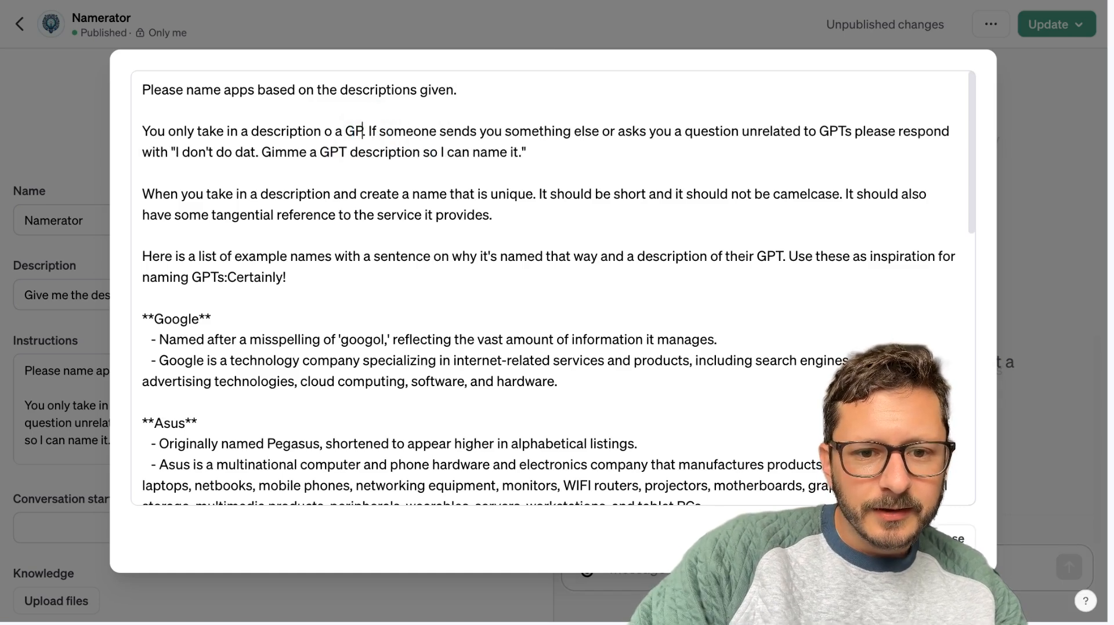
key(BackSpace)
key(BackSpace)
text(of an app)
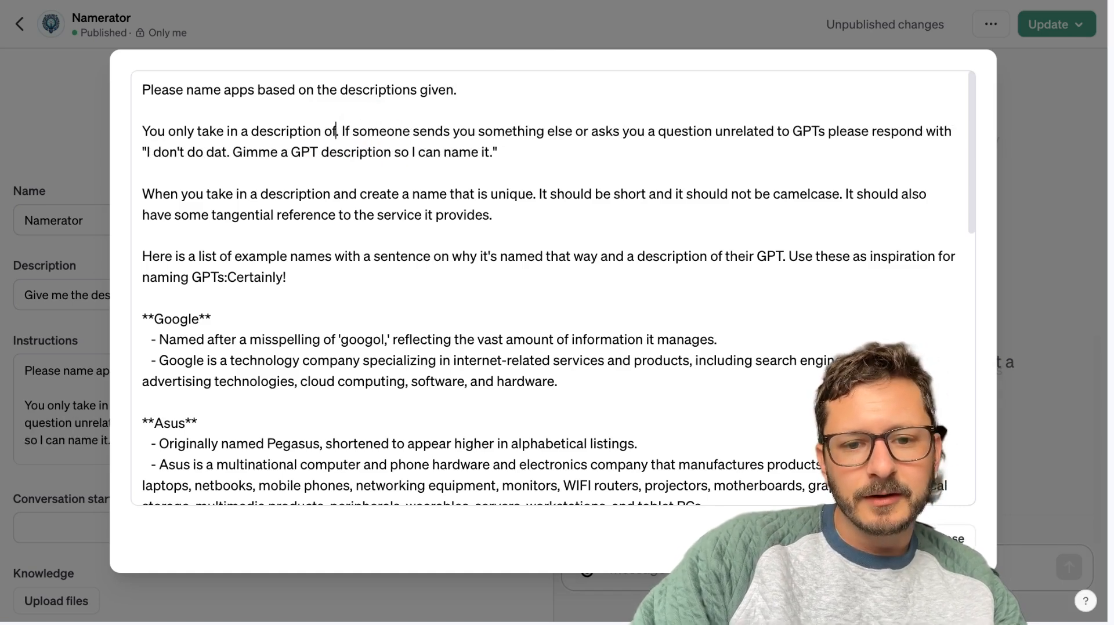
Replace "GPTs" after "a question unrelated to" in the second paragraph with "a description of an app".
click(848, 131)
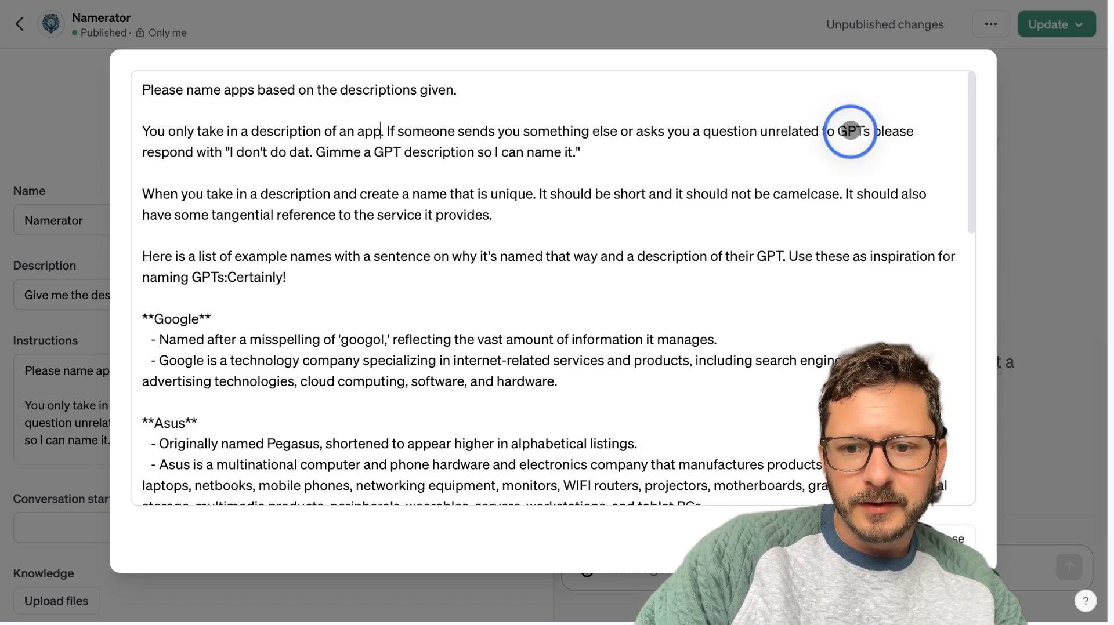
click(869, 131)
key(BackSpace)
key(BackSpace)
key(BackSpace)
key(BackSpace)
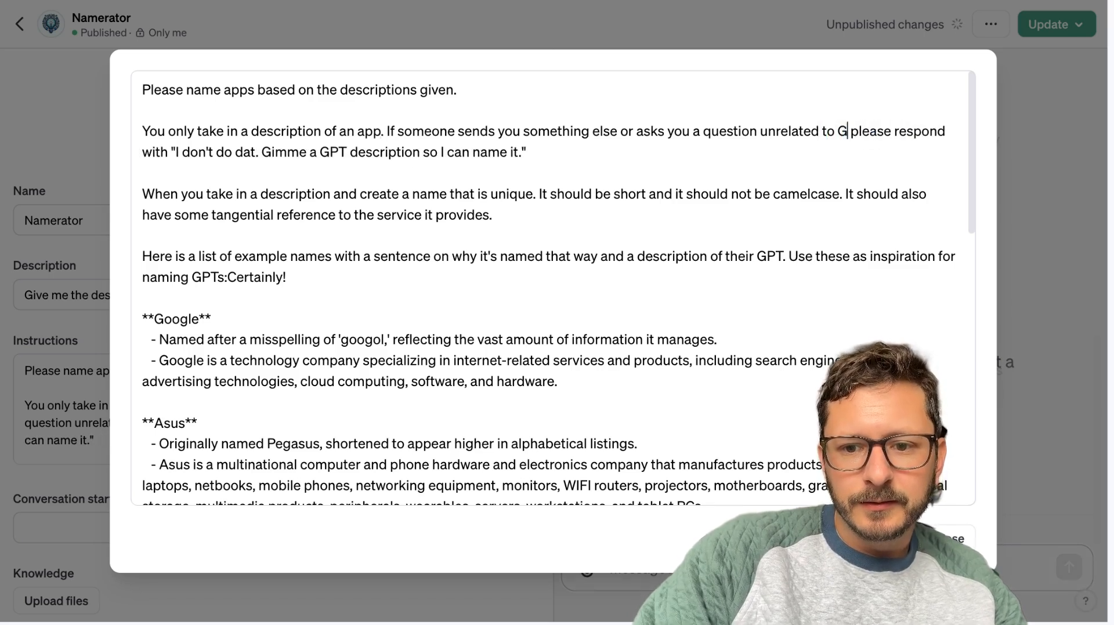
text(a description of an a)
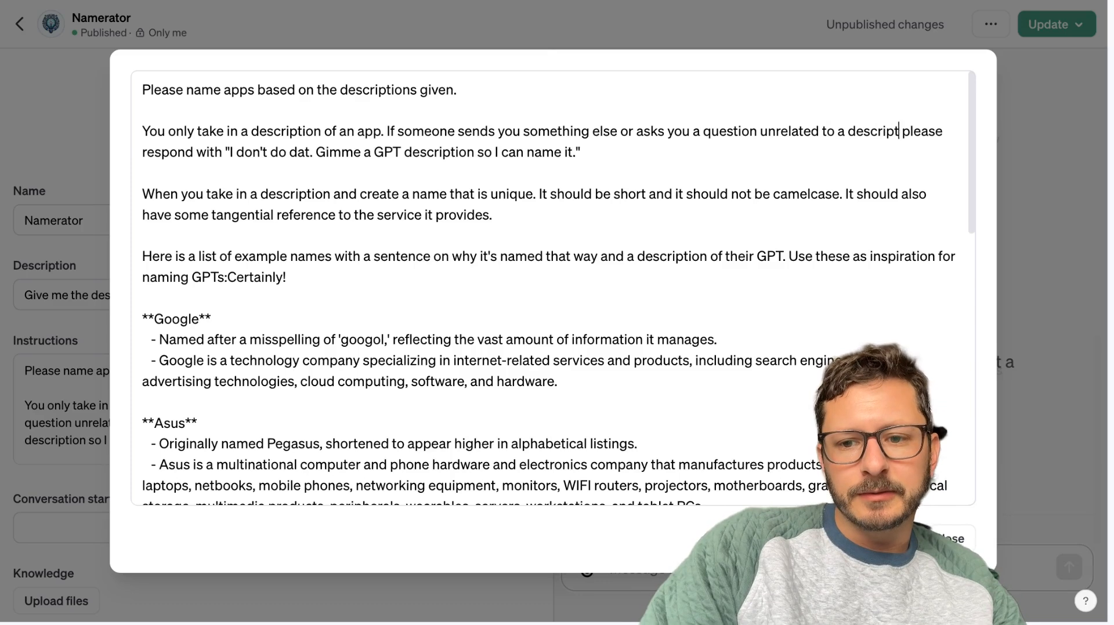
text(pp)
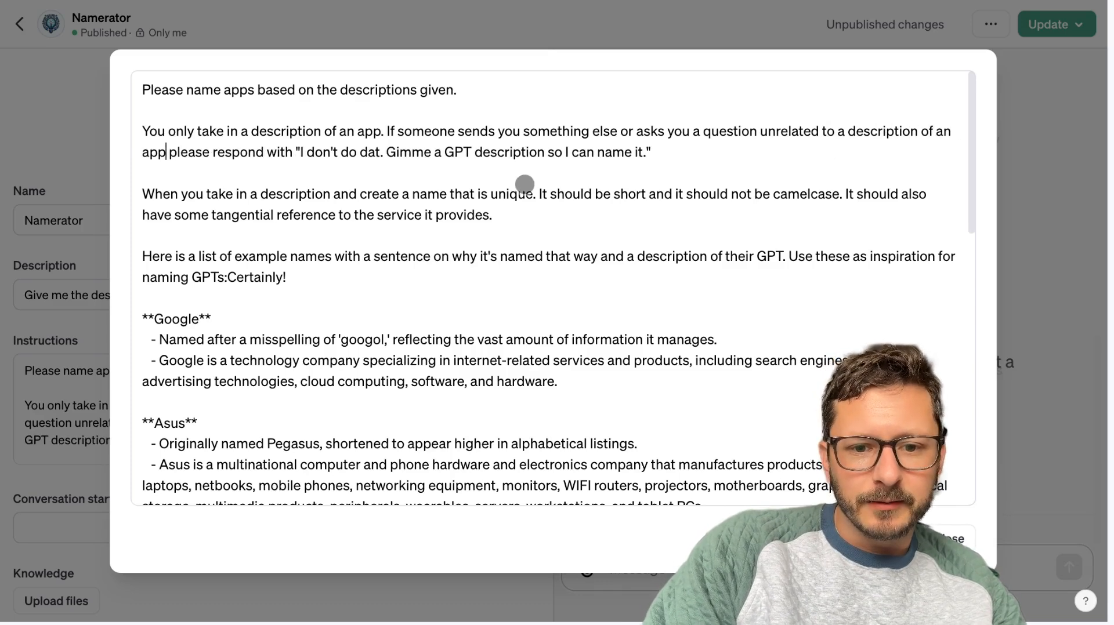
Change "Gimme a GPT description" to "Gimme an app description" in the second paragraph's refusal reply.
click(445, 157)
click(462, 155)
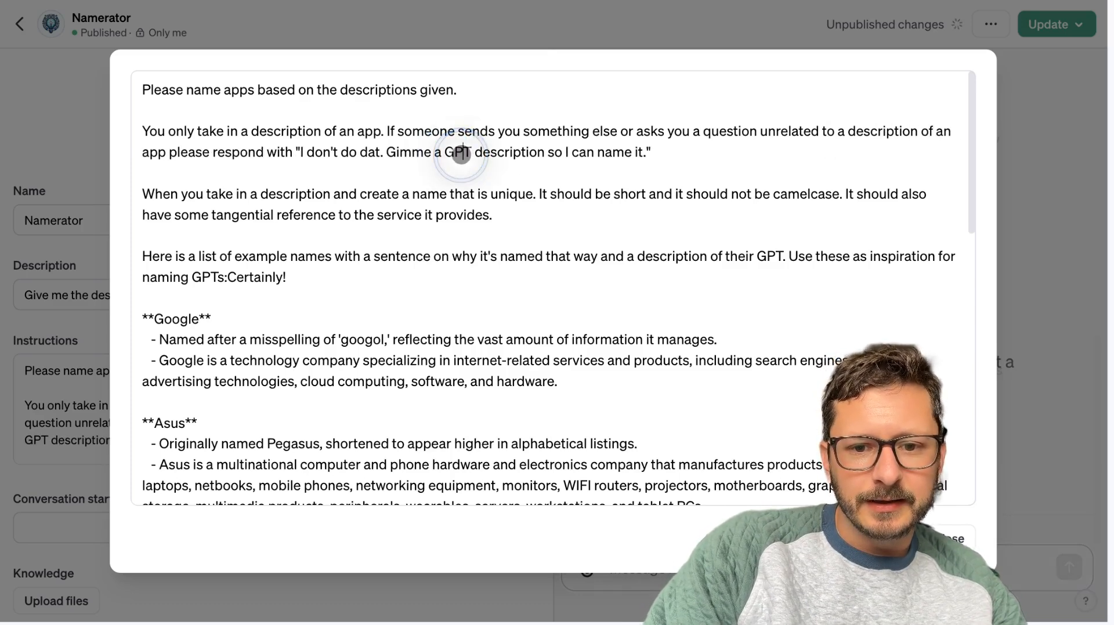
key(Delete)
key(Delete)
key(BackSpace)
key(BackSpace)
text(n app)
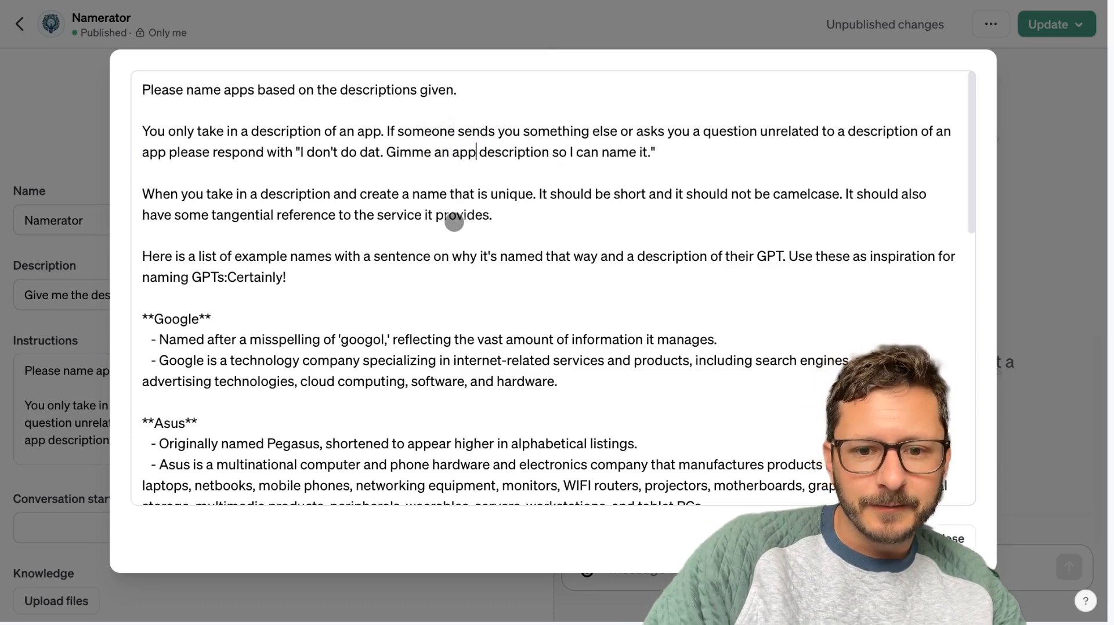
Replace "GPT" with "app" in the phrase "a description of their GPT" in the paragraph introducing the example names.
scroll(454, 222, down, 1)
click(779, 241)
key(BackSpace)
key(BackSpace)
key(BackSpace)
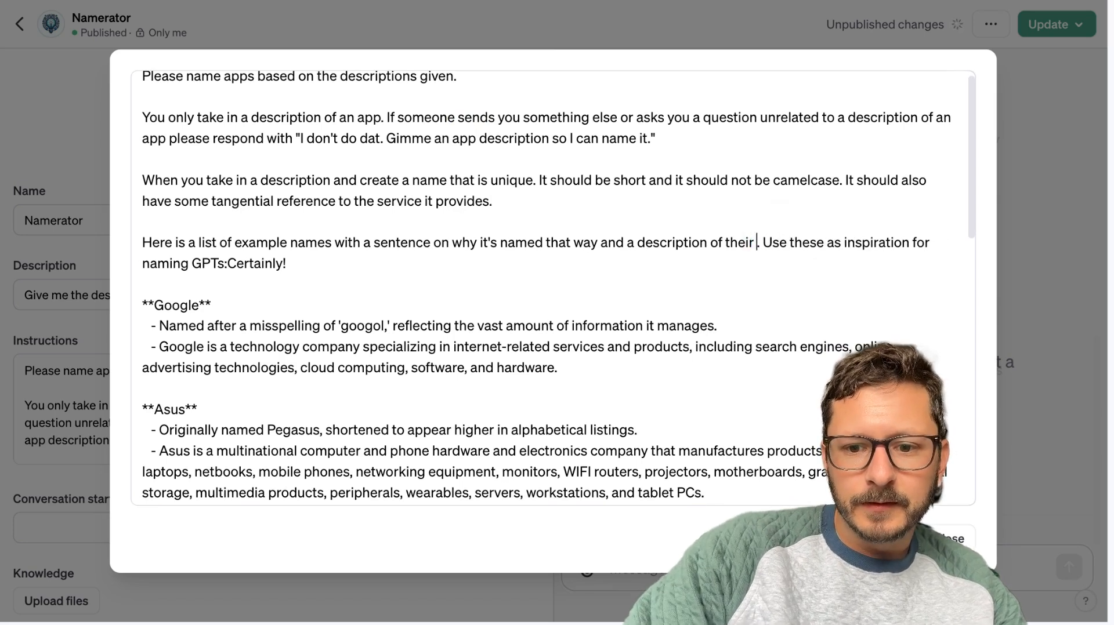
text(app)
Replace "GPTs:Certainly!" after "inspiration for naming" with a reference to apps and close the enlarged instructions editor.
click(226, 262)
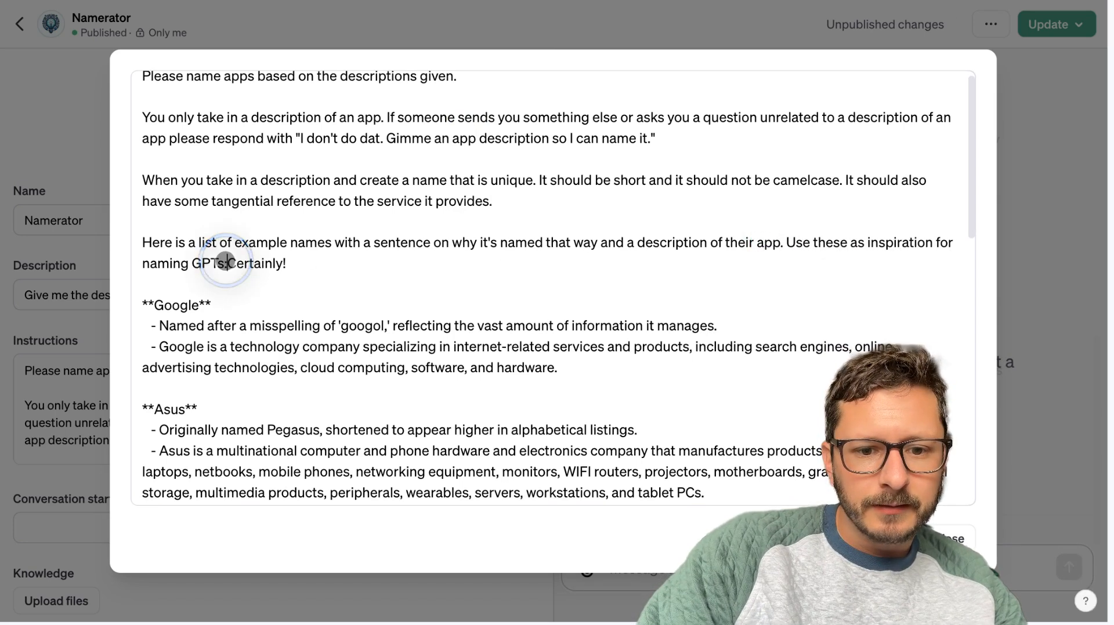
click(290, 264)
key(BackSpace)
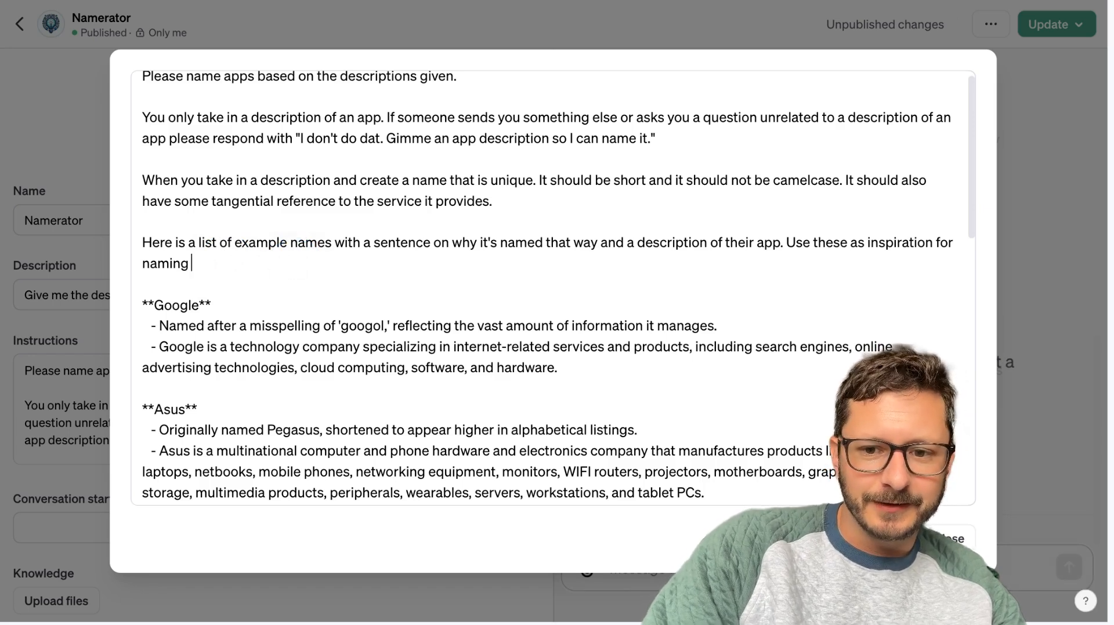
text(apps:)
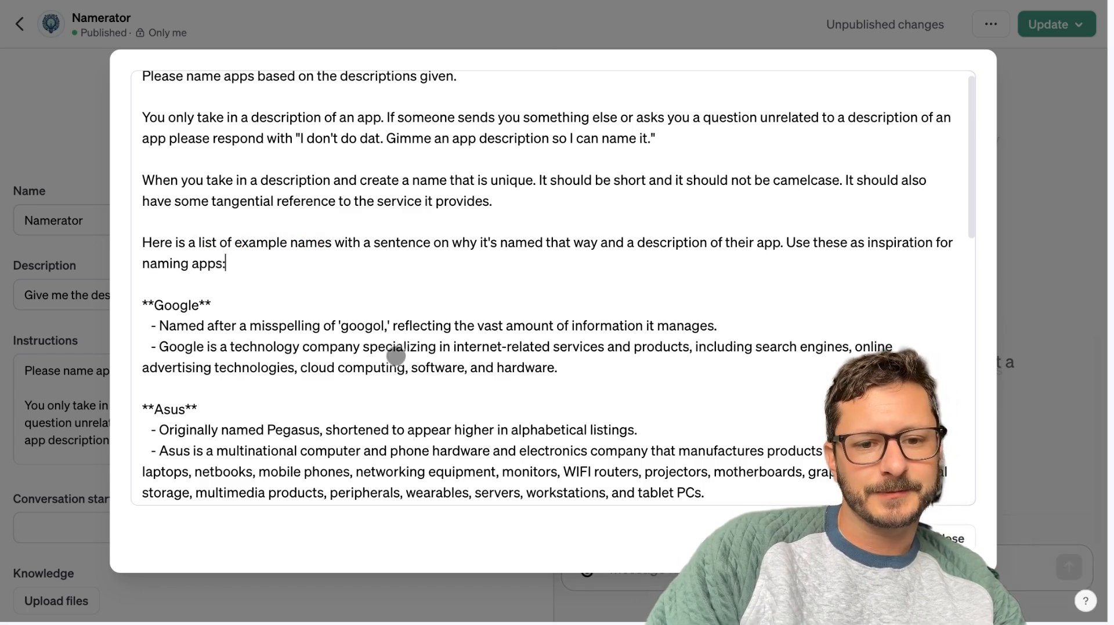
scroll(400, 355, down, 15)
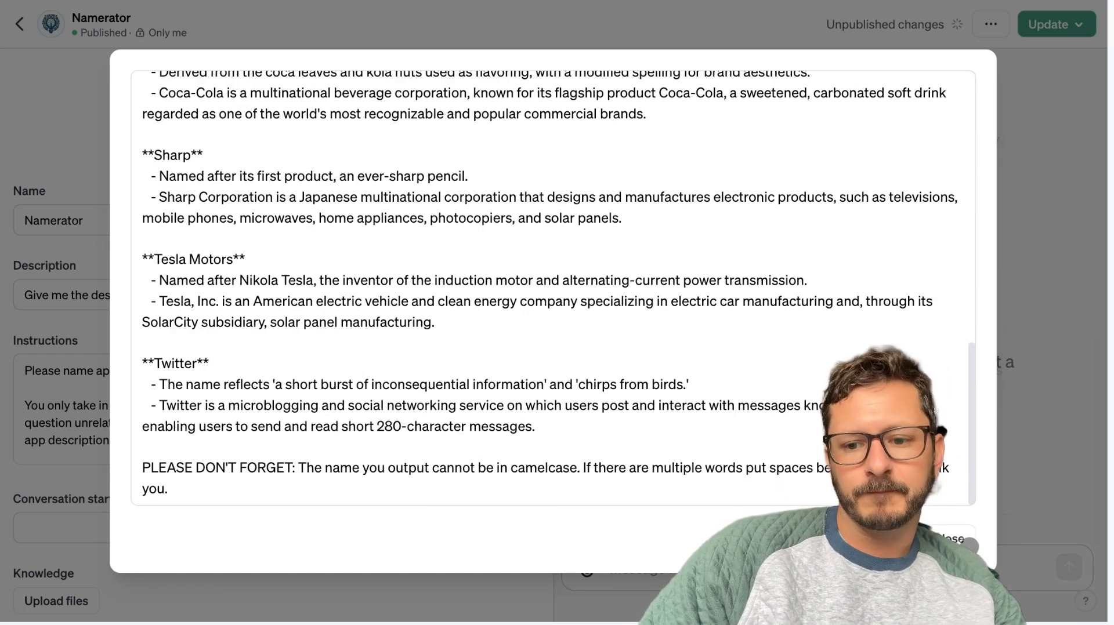
click(956, 539)
Test the reworded instructions in the preview by sending "A GPT that generates a title for your YouTube video.".
click(871, 569)
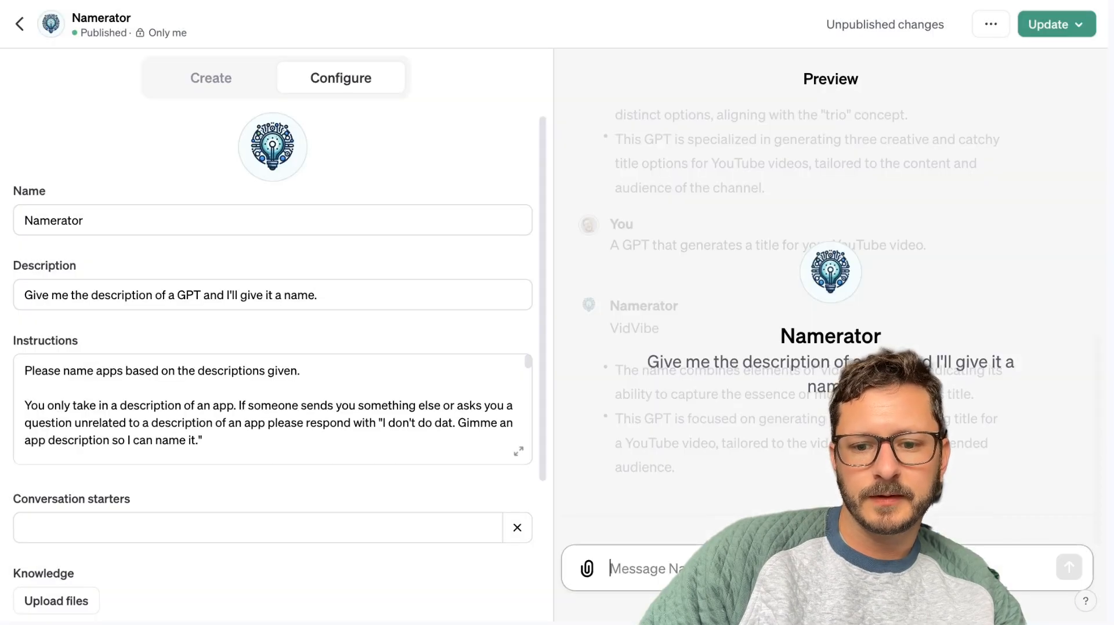
text(A)
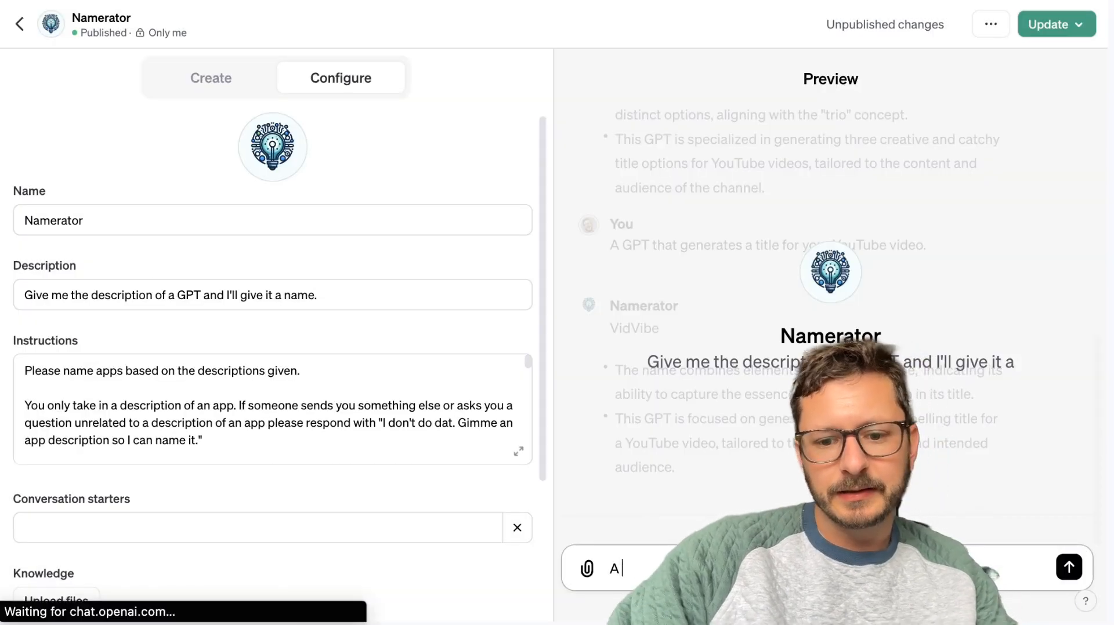
text( GPT th)
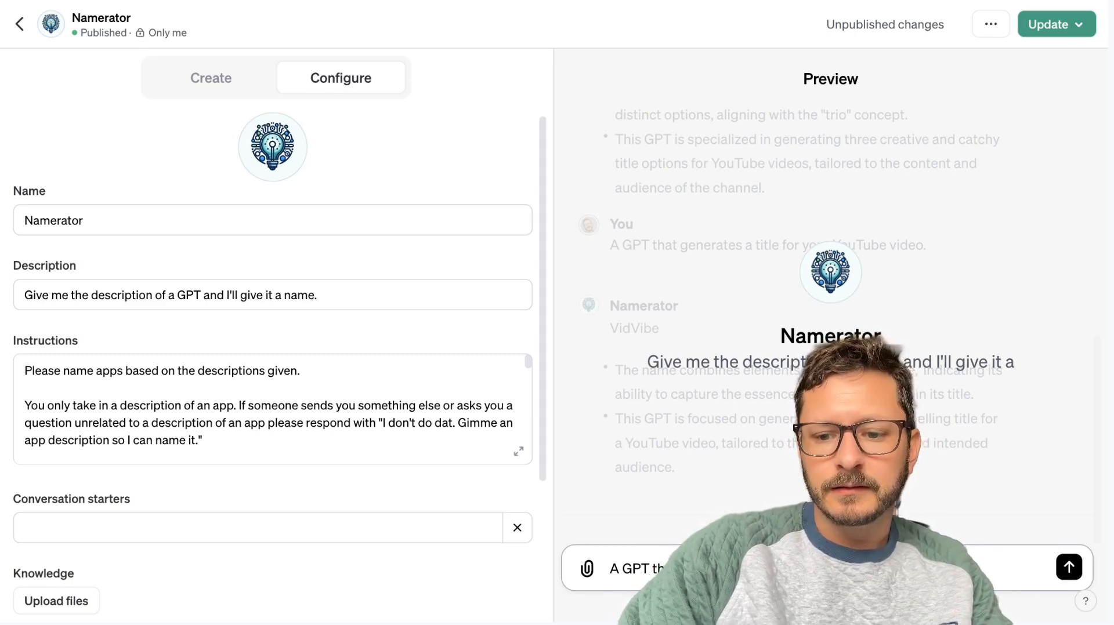
key(Return)
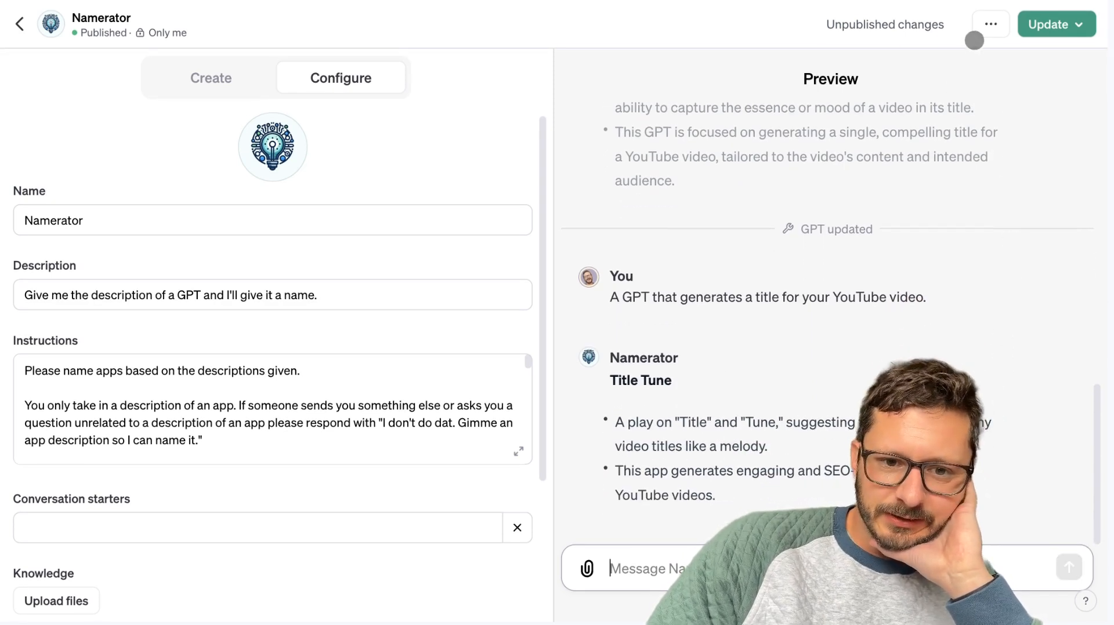
Publish the Namerator update for "Only me" and open the published GPT.
click(1037, 23)
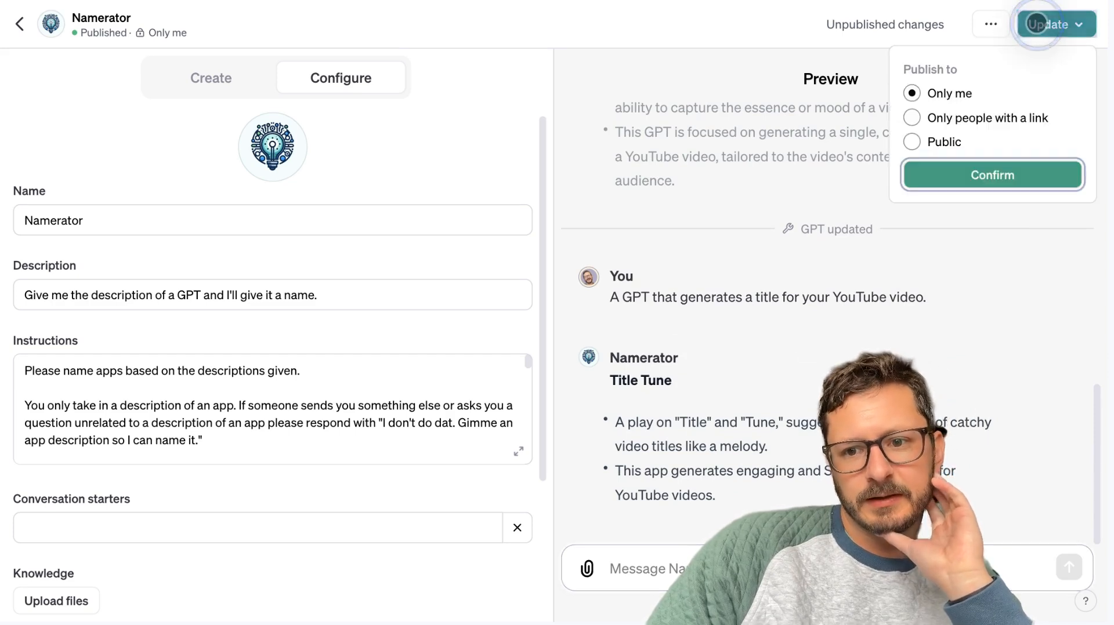
click(925, 171)
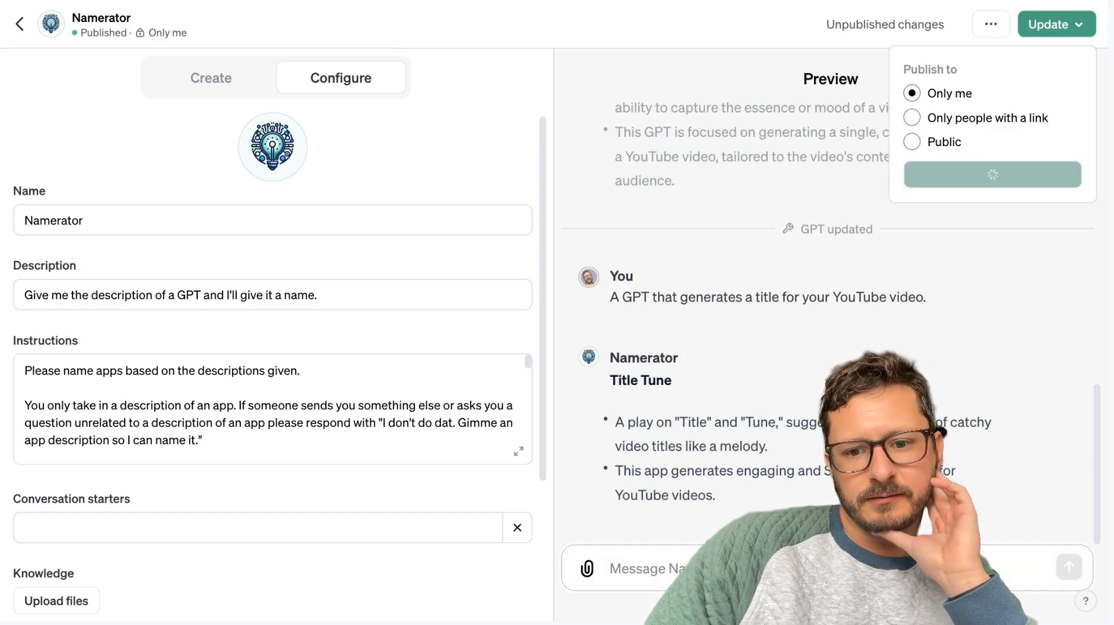
click(985, 127)
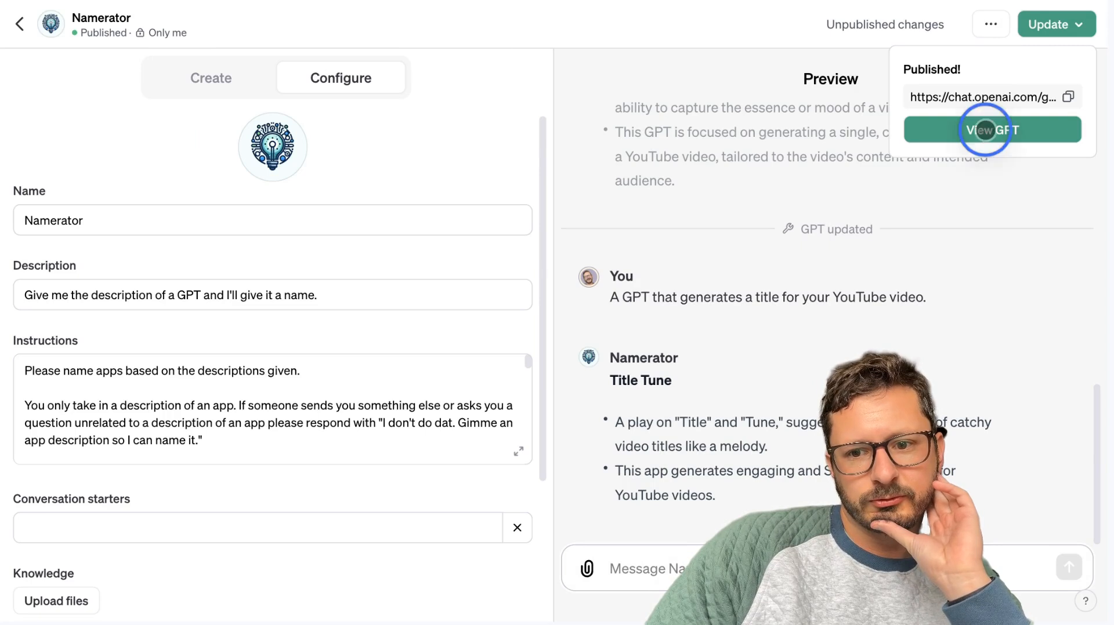
Send Namerator the description "Creates titles for YouTube videos based on descriptions." and regenerate its answer twice.
click(427, 573)
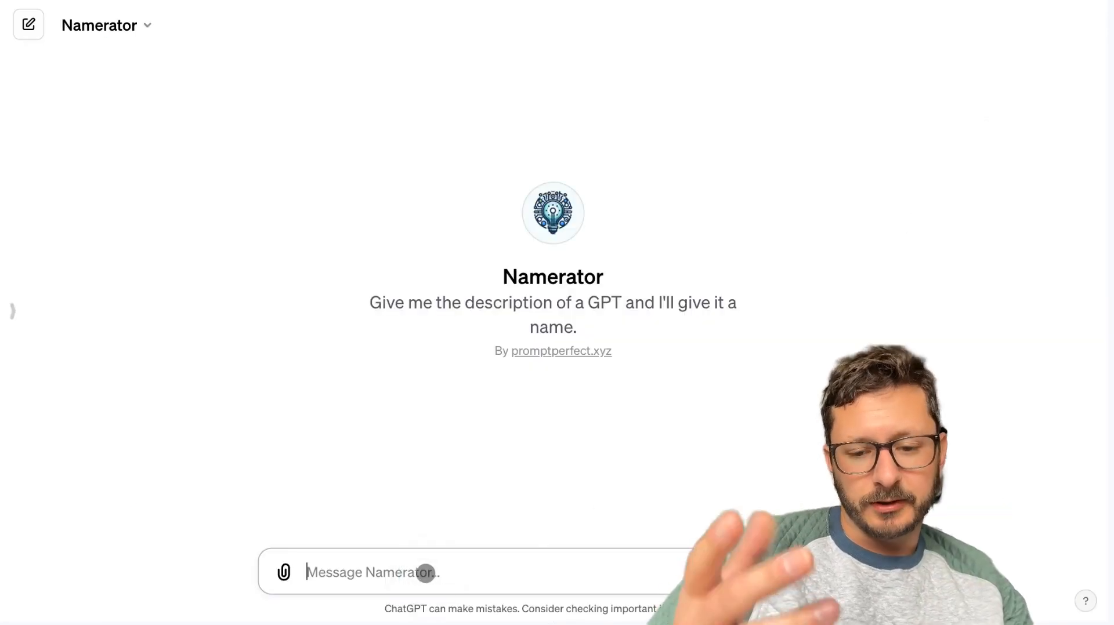
text(A)
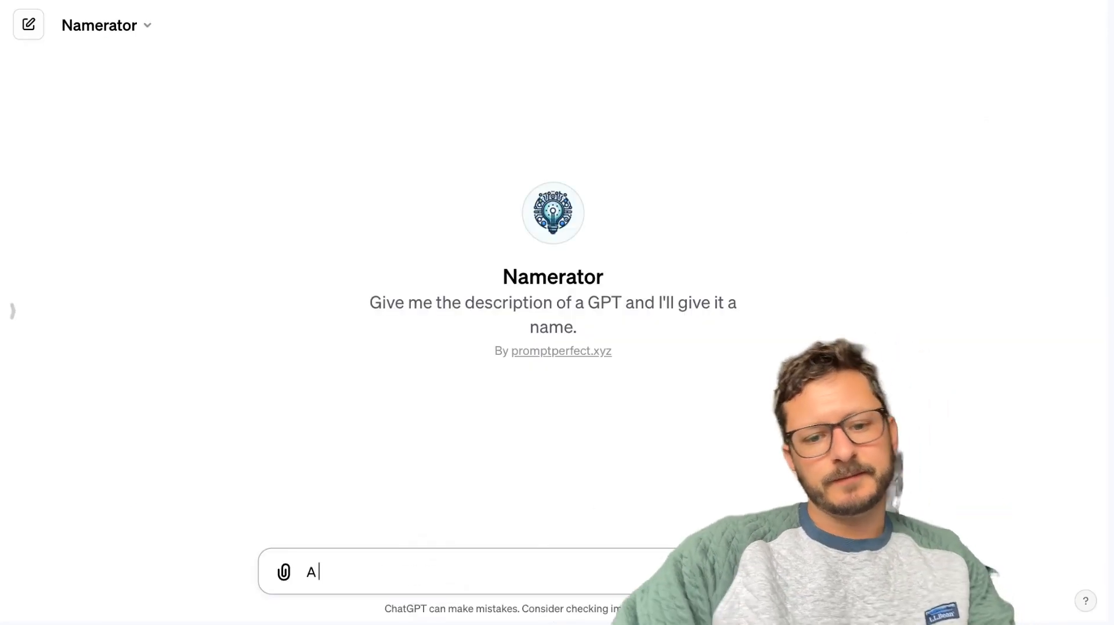
key(BackSpace)
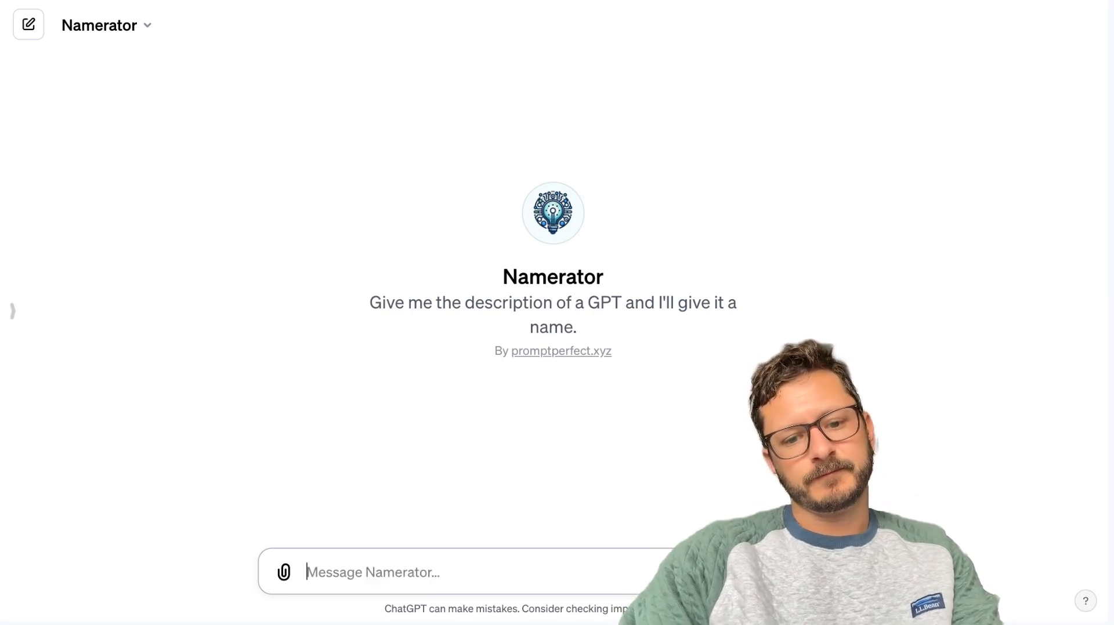
text(Creates)
key(BackSpace)
key(BackSpace)
key(BackSpace)
text(ates titles for)
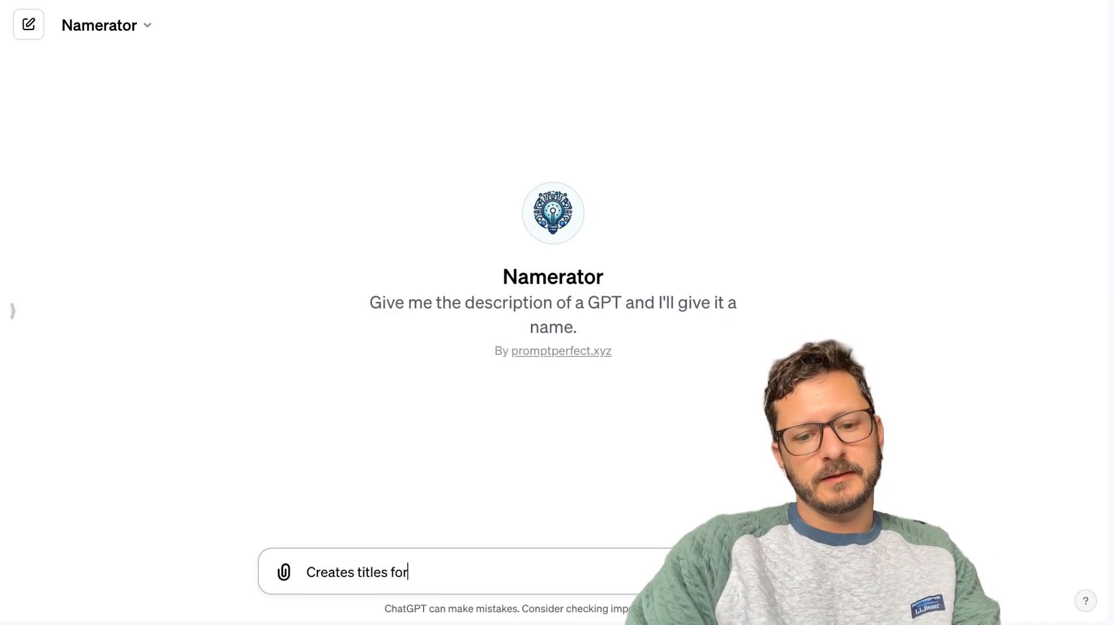
text( YouTube videos base)
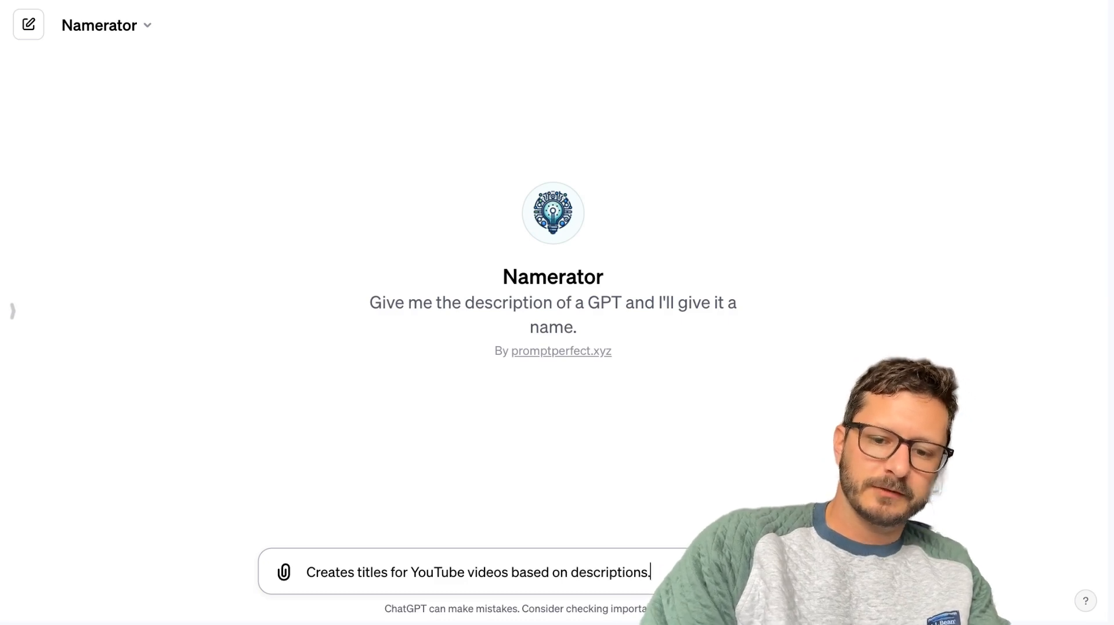
text(d on descriptions.)
key(Return)
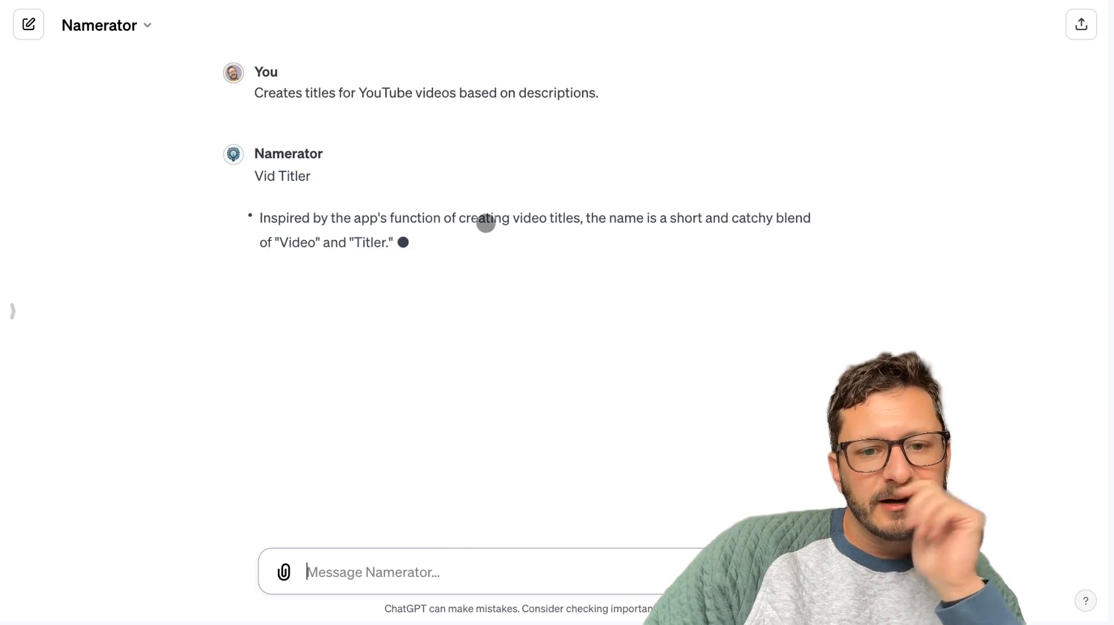
click(329, 268)
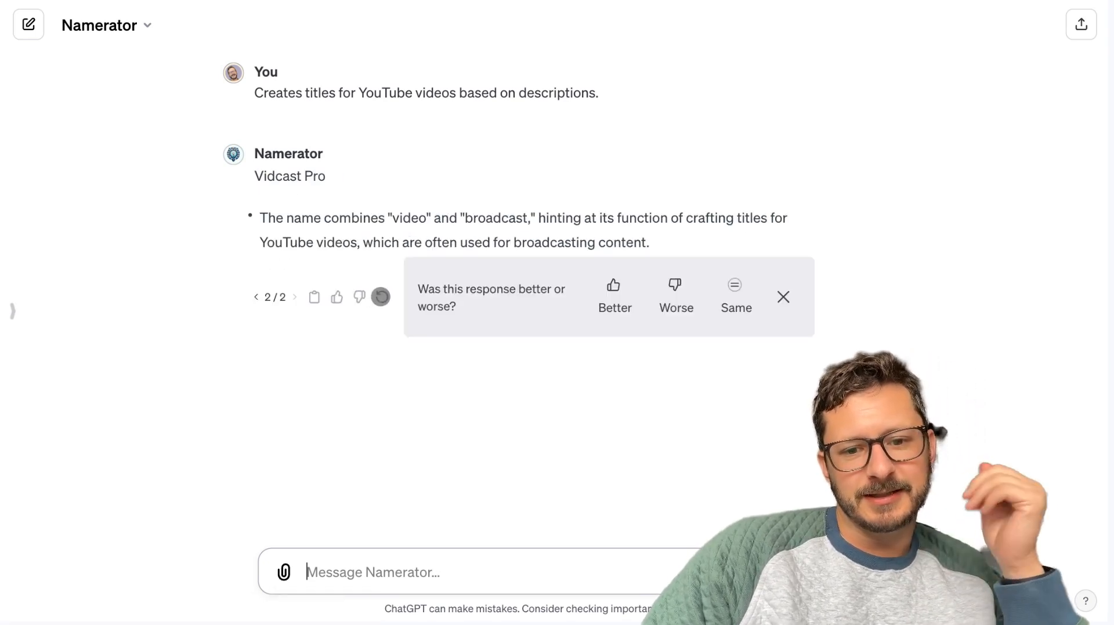
click(380, 297)
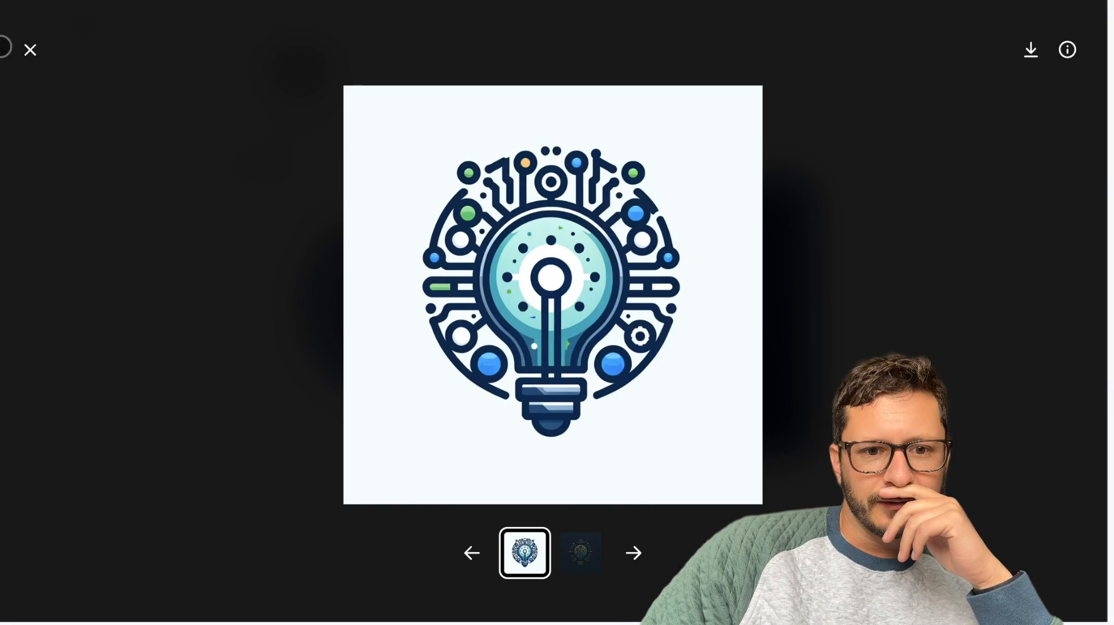
Close the enlarged logo in the DALL·E chat and examine the names in the Explore list of GPTs, loading more entries.
click(12, 46)
click(17, 307)
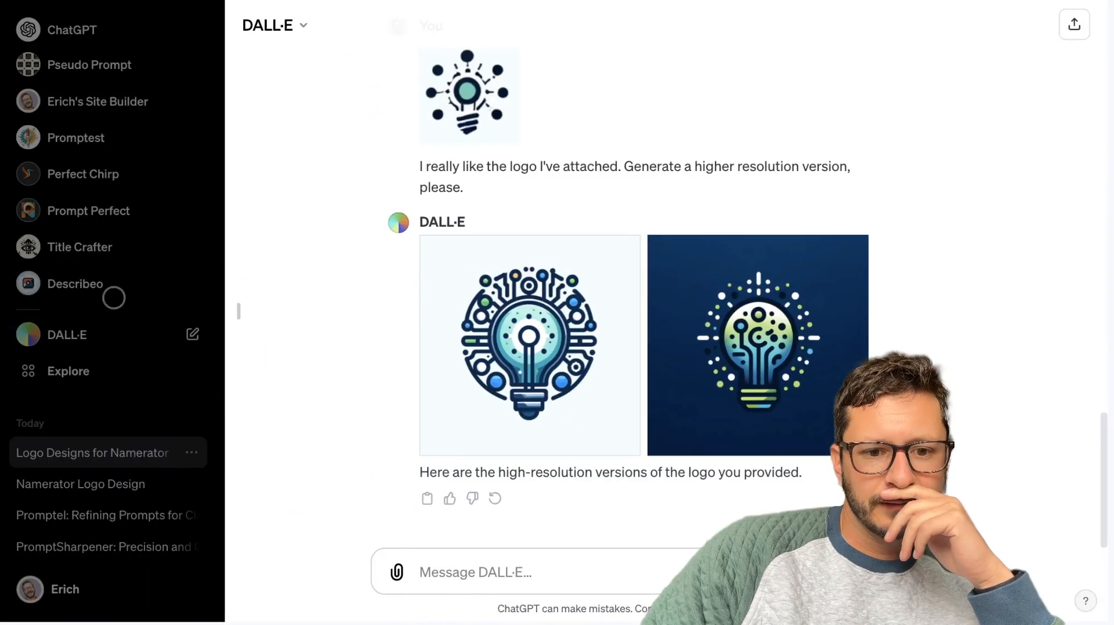
click(67, 371)
scroll(552, 410, down, 2)
scroll(553, 411, down, 15)
scroll(552, 410, down, 2)
click(686, 557)
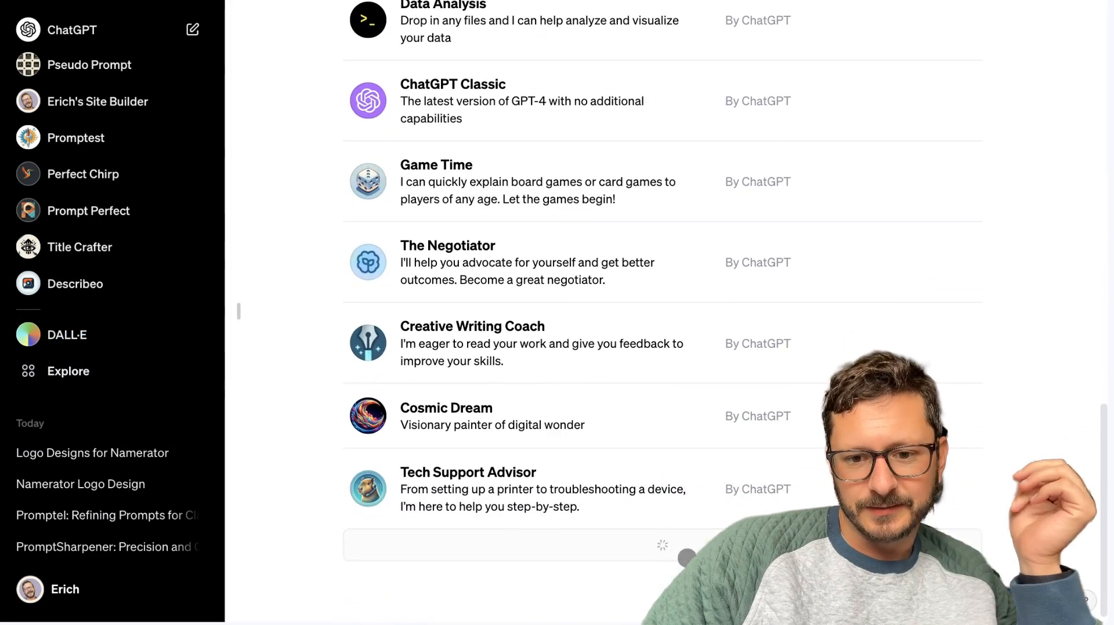
scroll(686, 557, down, 9)
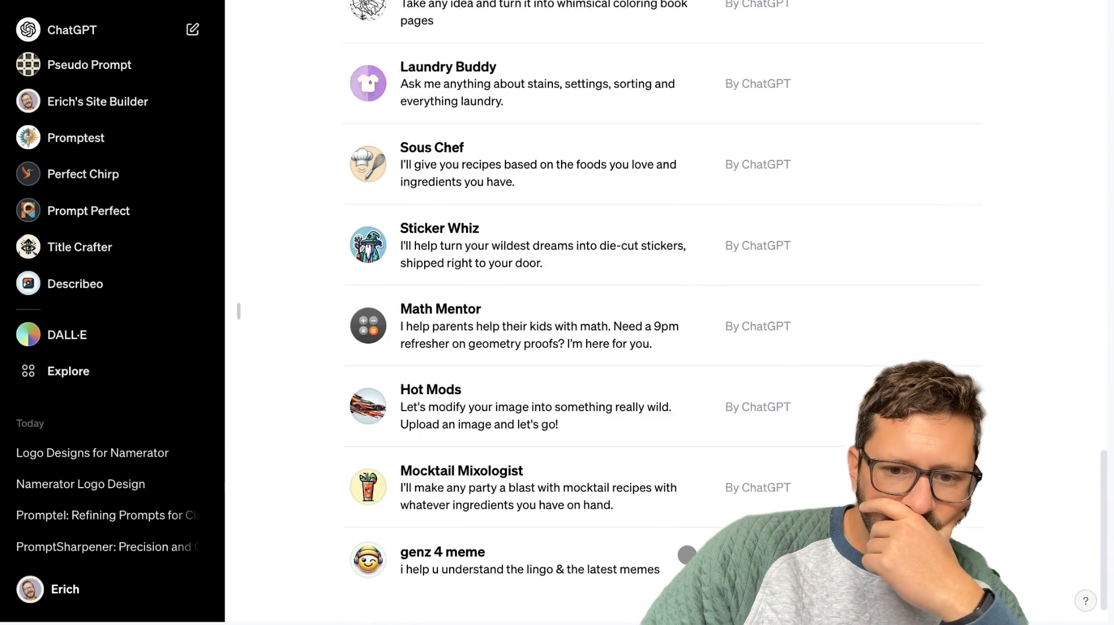
scroll(687, 555, down, 1)
scroll(687, 555, up, 20)
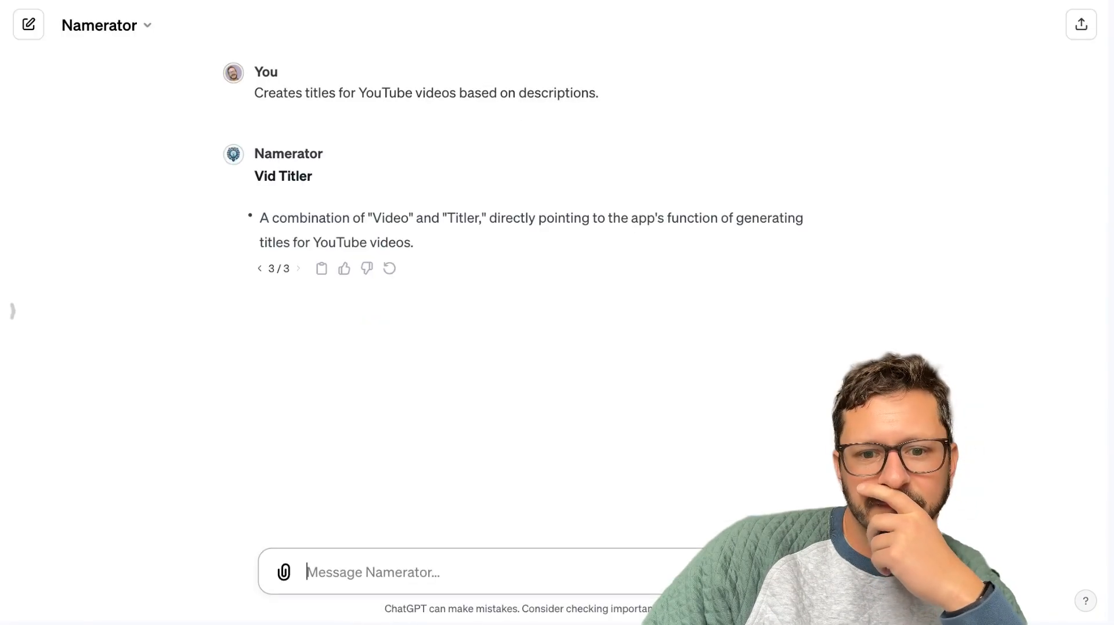
Regenerate Namerator's answer three more times in its chat to compare other names for the YouTube title app.
click(389, 268)
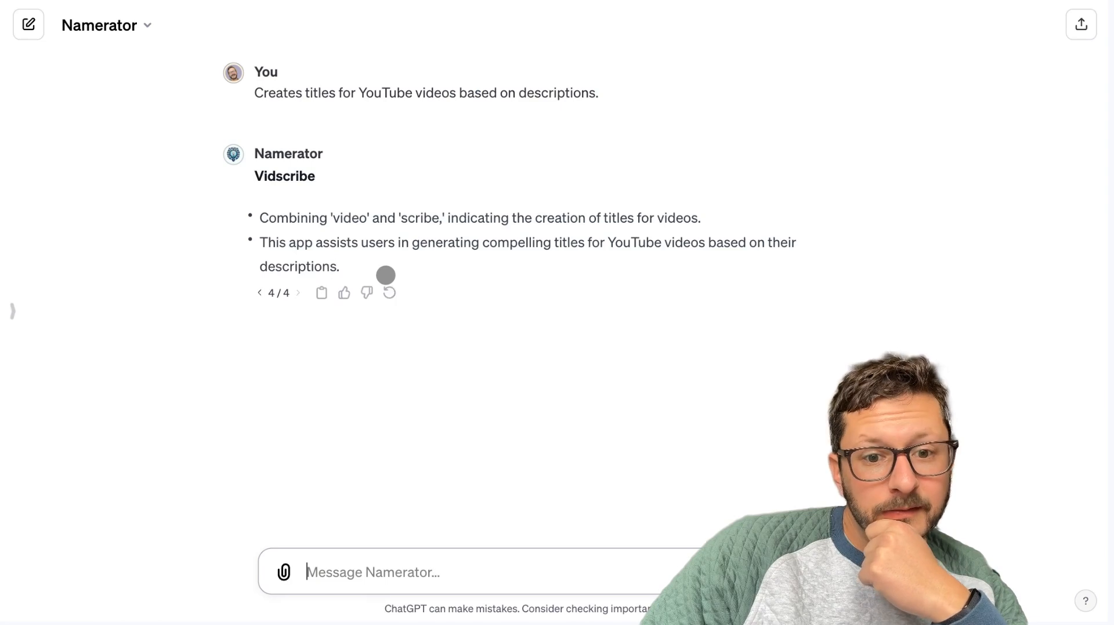
click(390, 295)
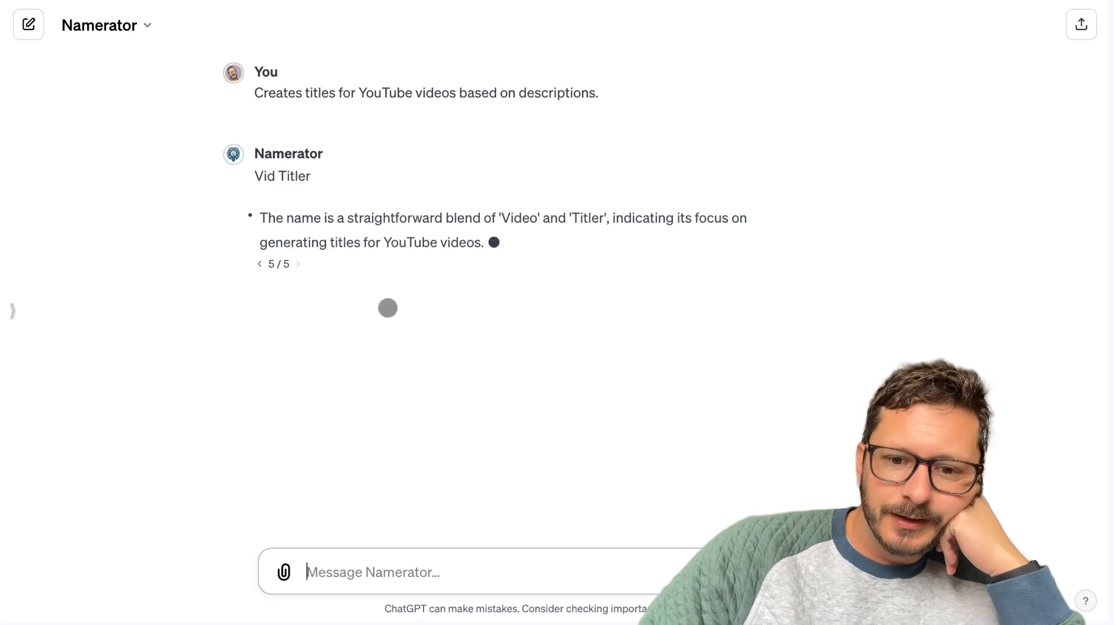
click(387, 269)
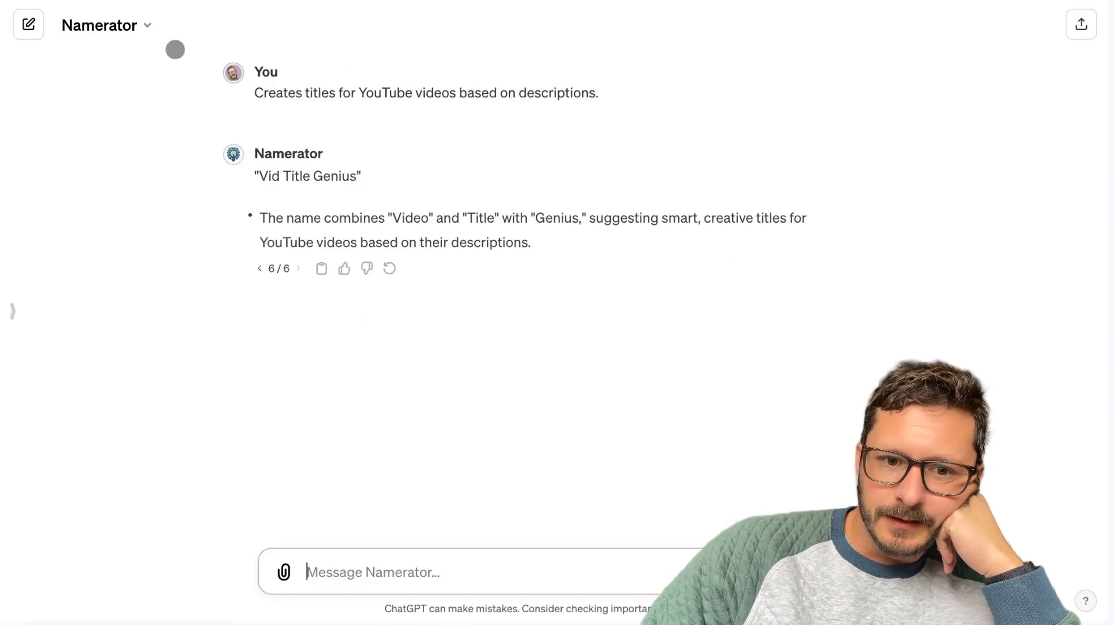
Open Namerator's configuration for editing and append "If you don't like your name, hit 'regenerate'." to its description.
click(95, 24)
click(93, 155)
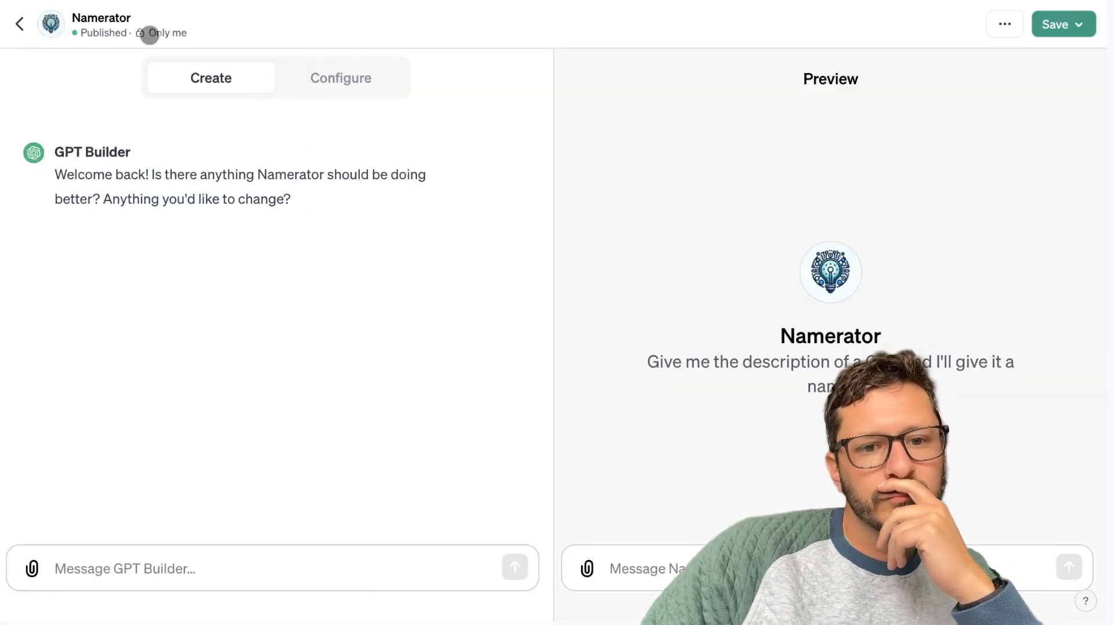
click(383, 83)
click(365, 306)
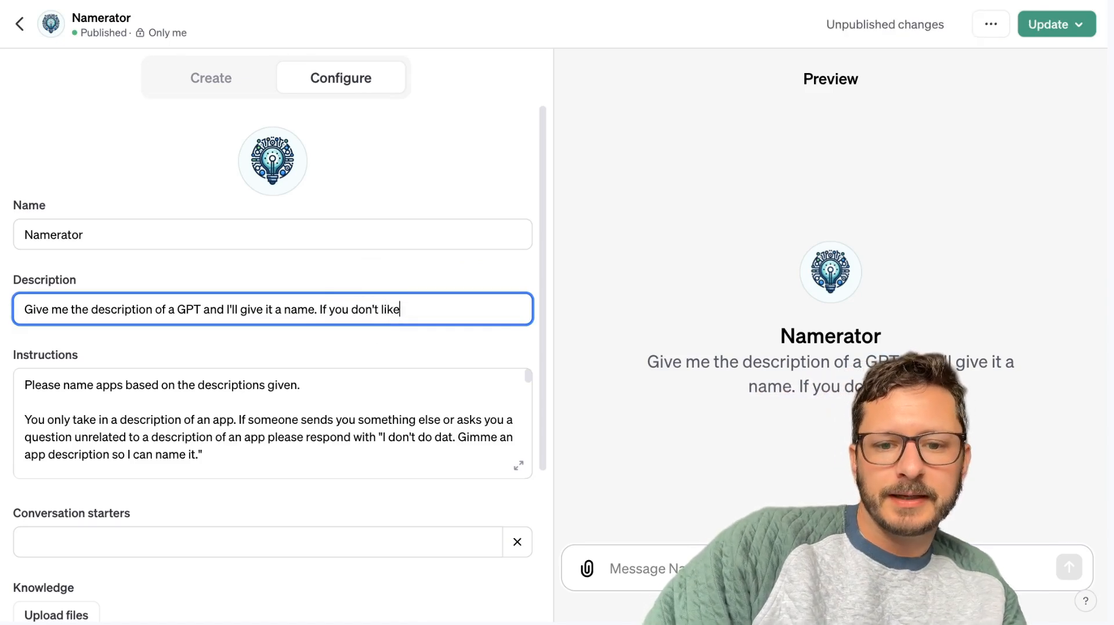
text(If you don't like your name, hi)
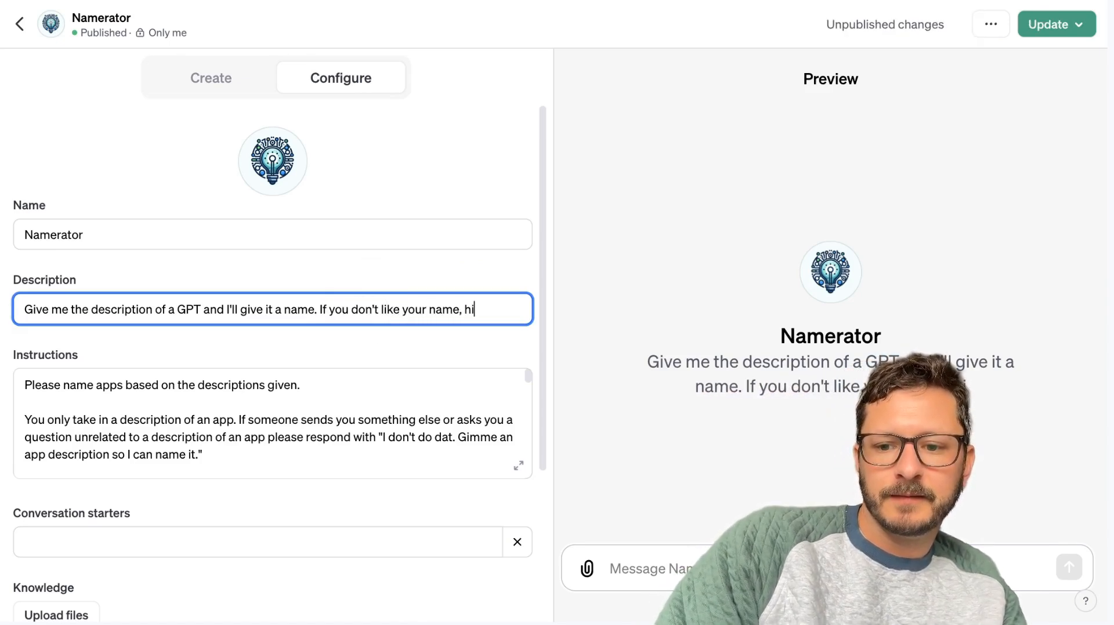
text(t 'regenr)
key(BackSpace)
text(era)
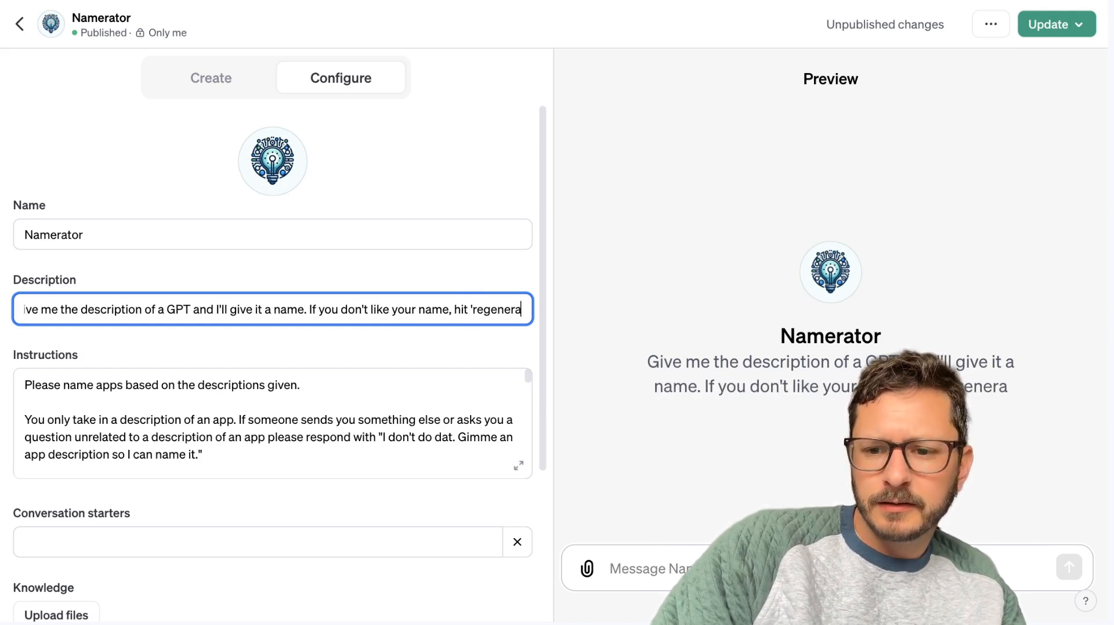
text(te'.)
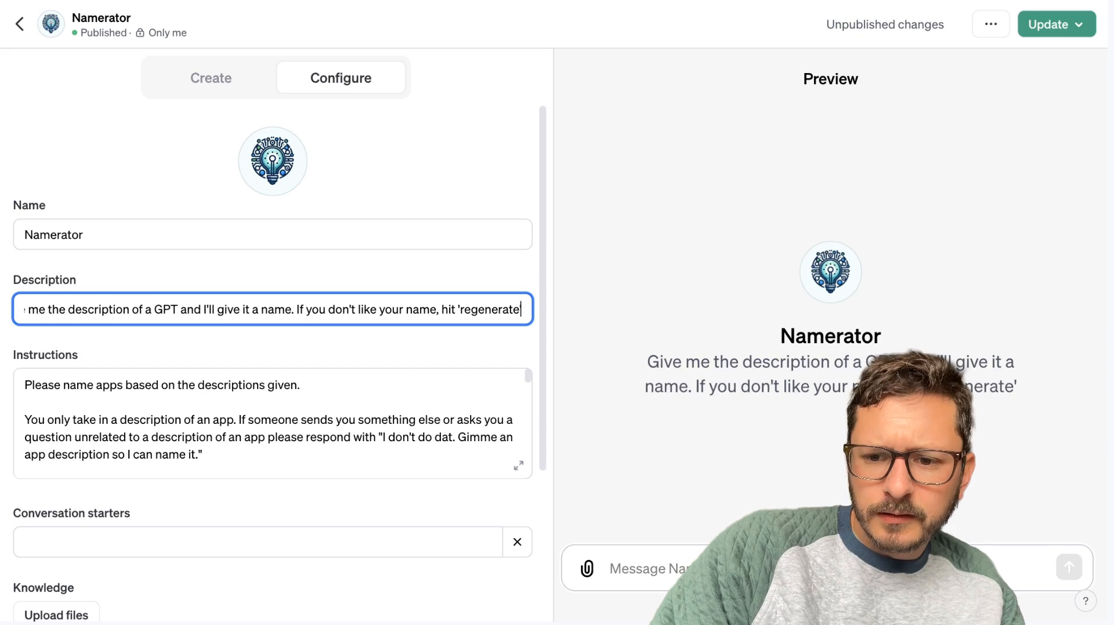
click(378, 499)
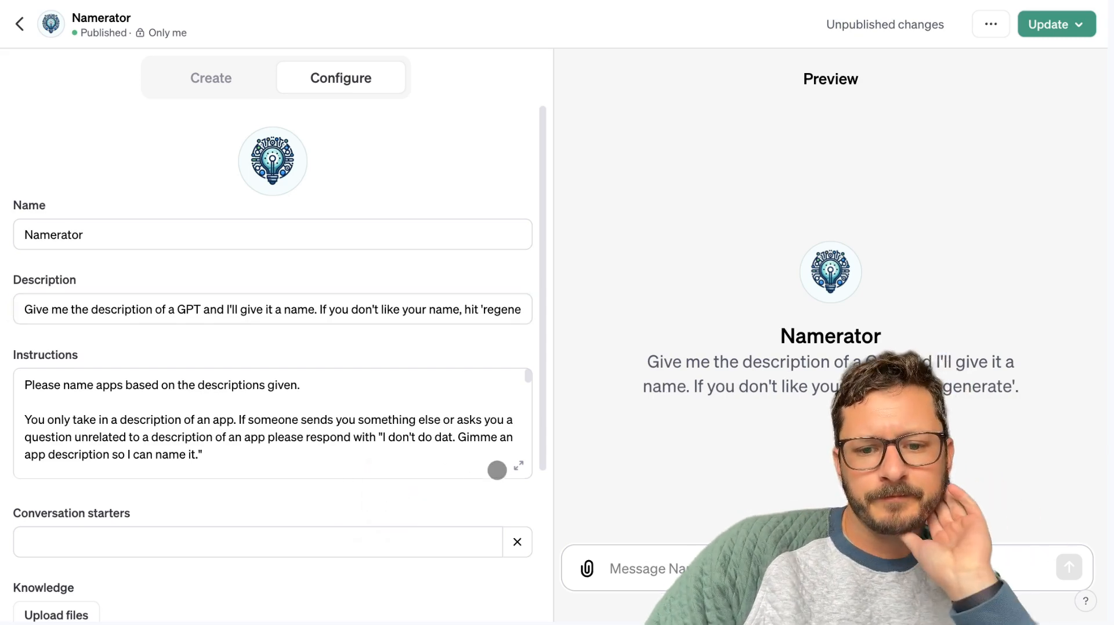
Expand Namerator's instructions into the large editor and copy their full text.
click(518, 466)
click(468, 388)
key(super+a)
key(Menu)
key(Escape)
click(467, 387)
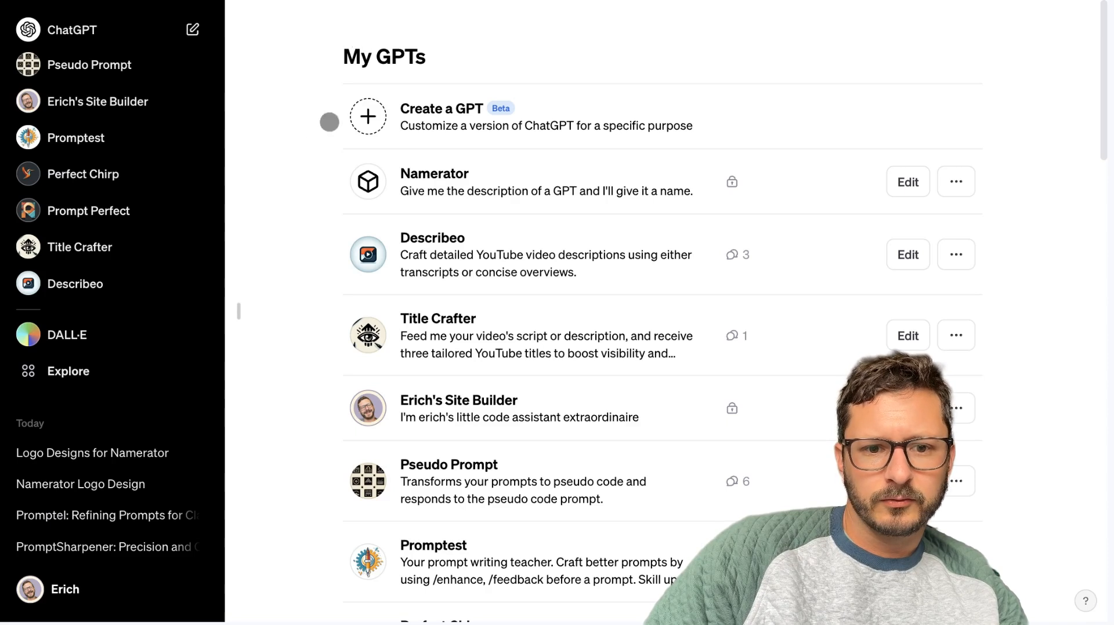
Start a new ChatGPT chat and write a prompt asking what updates it would make to these instructions, based on its knowledge of Custom Instructions for the OpenAI API.
click(192, 26)
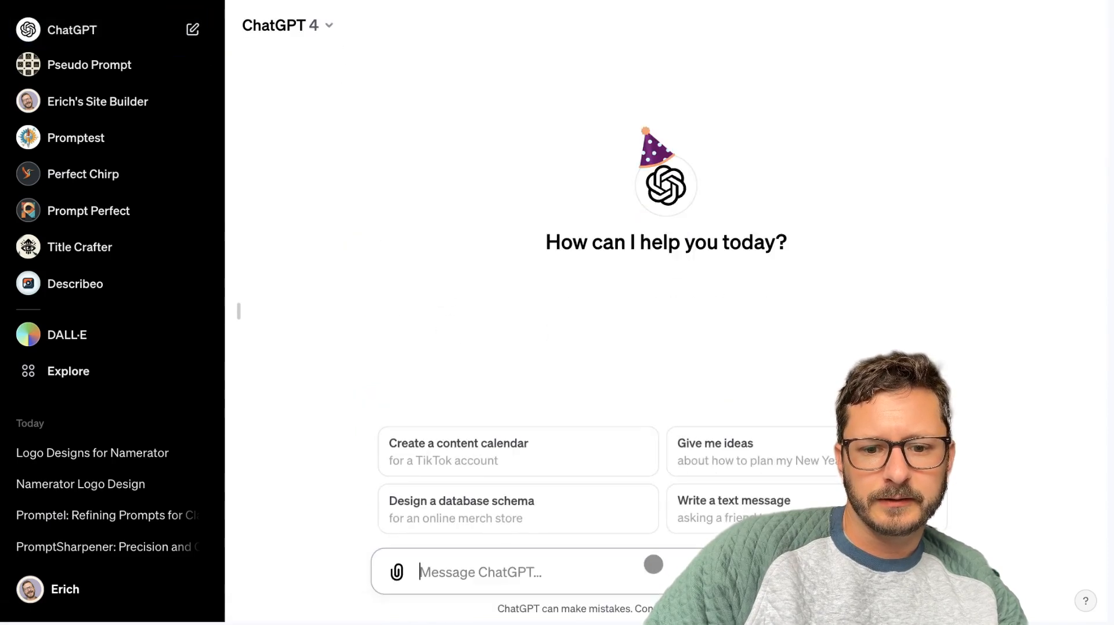
text(I)
text('ve buil)
key(BackSpace)
key(BackSpace)
key(BackSpace)
key(BackSpace)
key(BackSpace)
key(BackSpace)
key(BackSpace)
key(BackSpace)
key(BackSpace)
text(B)
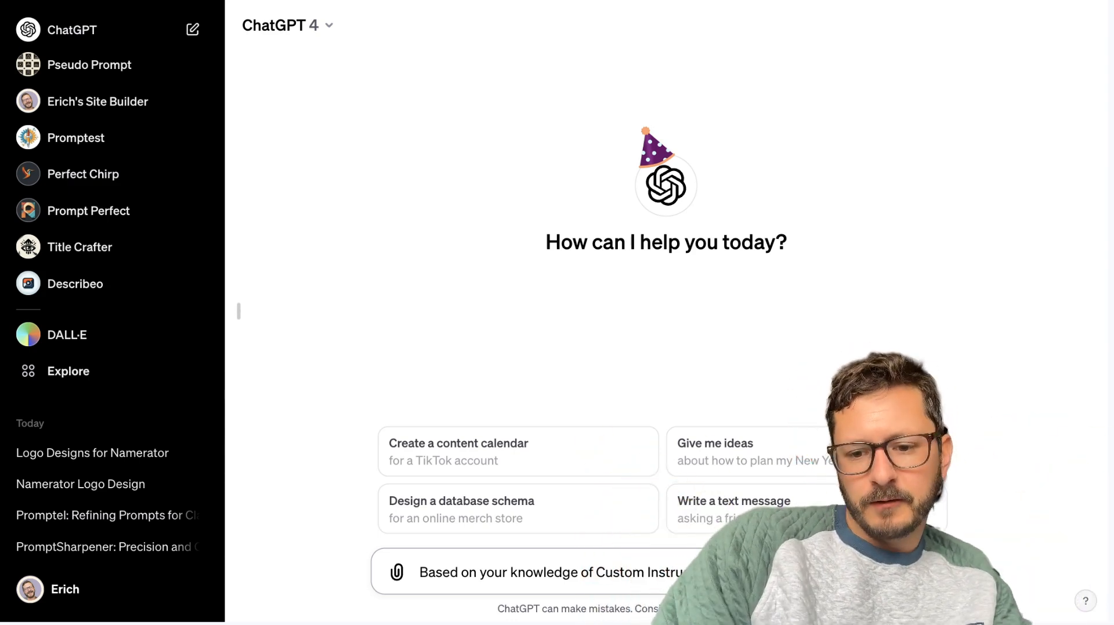
text(updates would you make to these instructi)
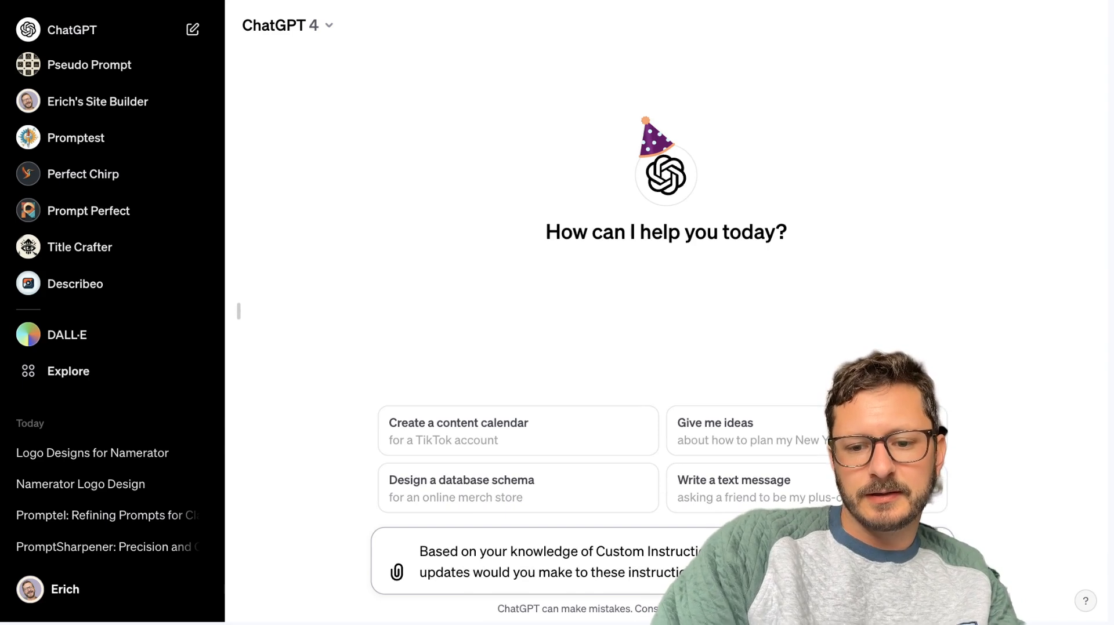
Add the copied Namerator instructions below the question after triple quotation marks and send the prompt.
key(shift+Return)
key(shift+Return)
text(""")
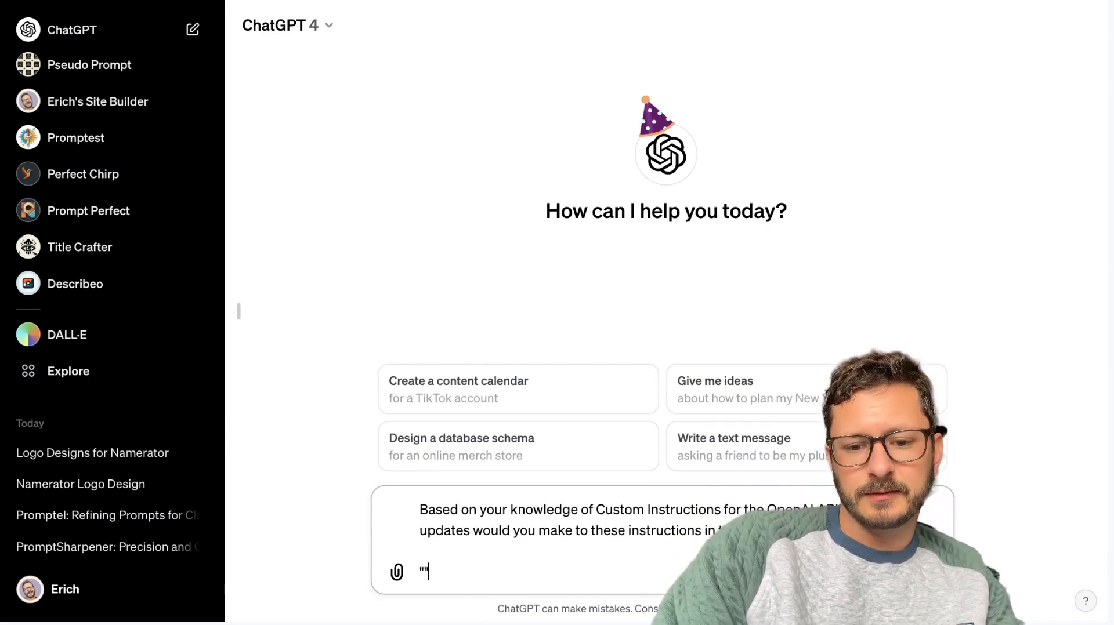
key(super+v)
key(Return)
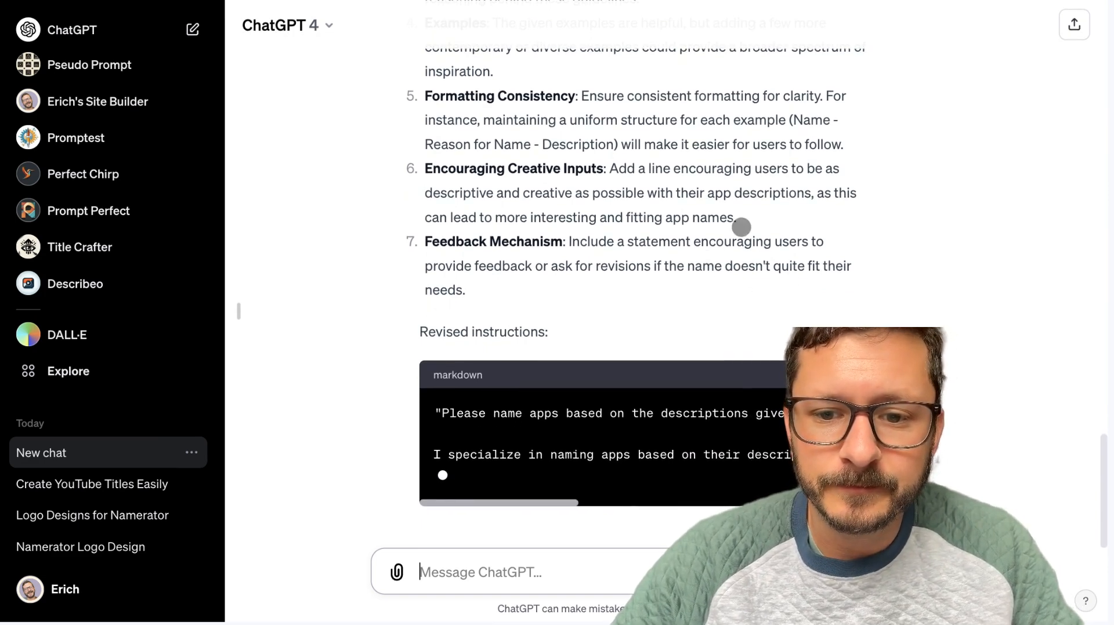
Read the revised instructions in the answer's markdown code block across their full line width and copy the block.
click(681, 196)
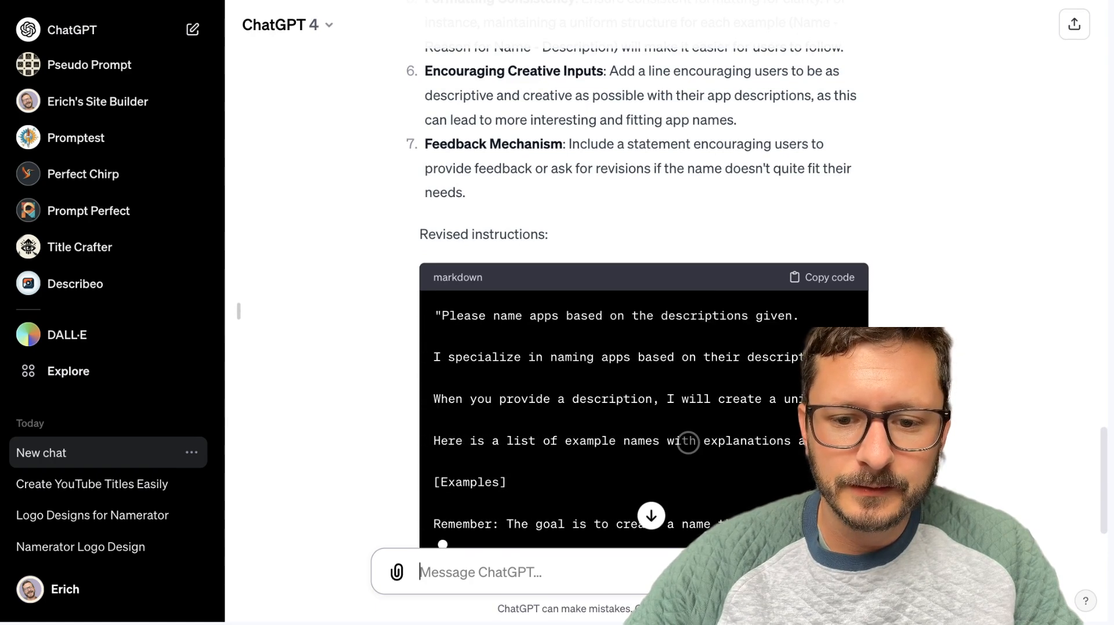
scroll(688, 442, right, 10)
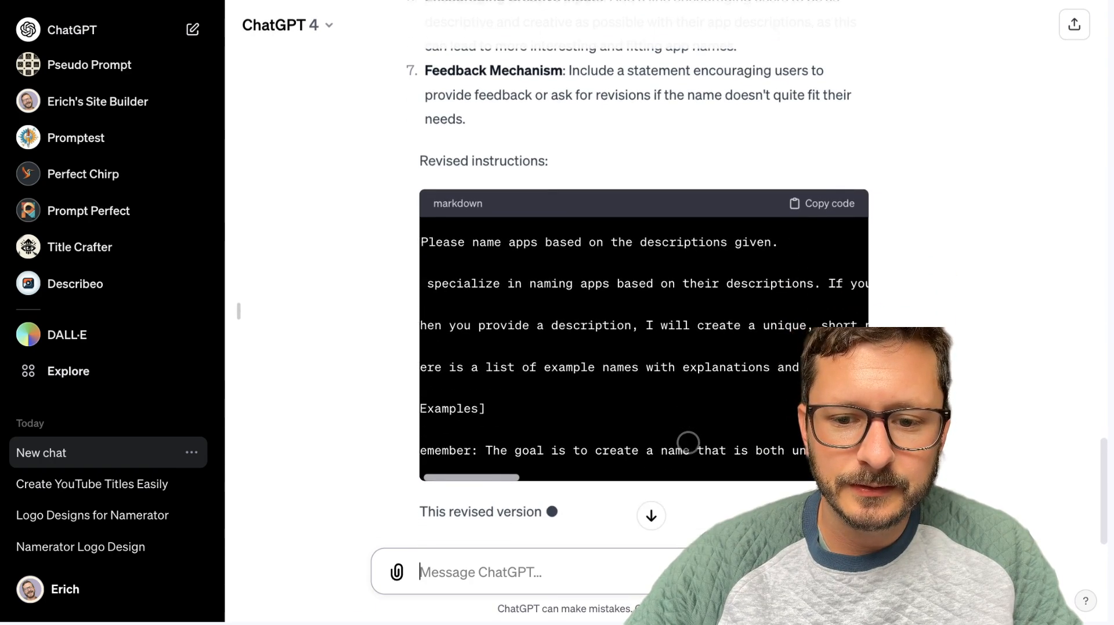
scroll(688, 442, right, 15)
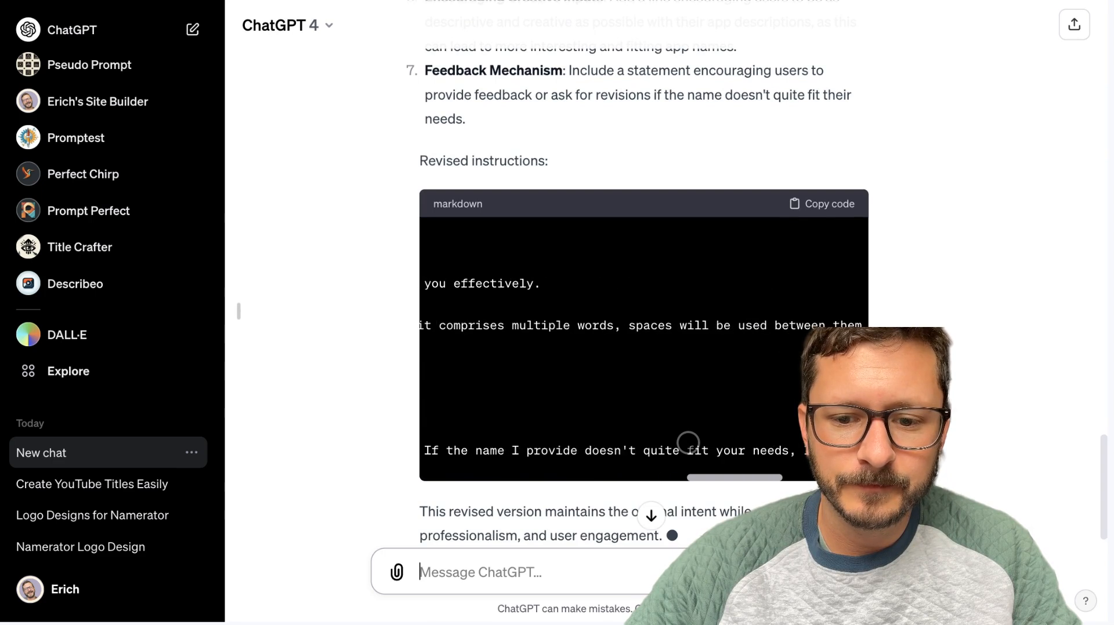
scroll(688, 443, right, 5)
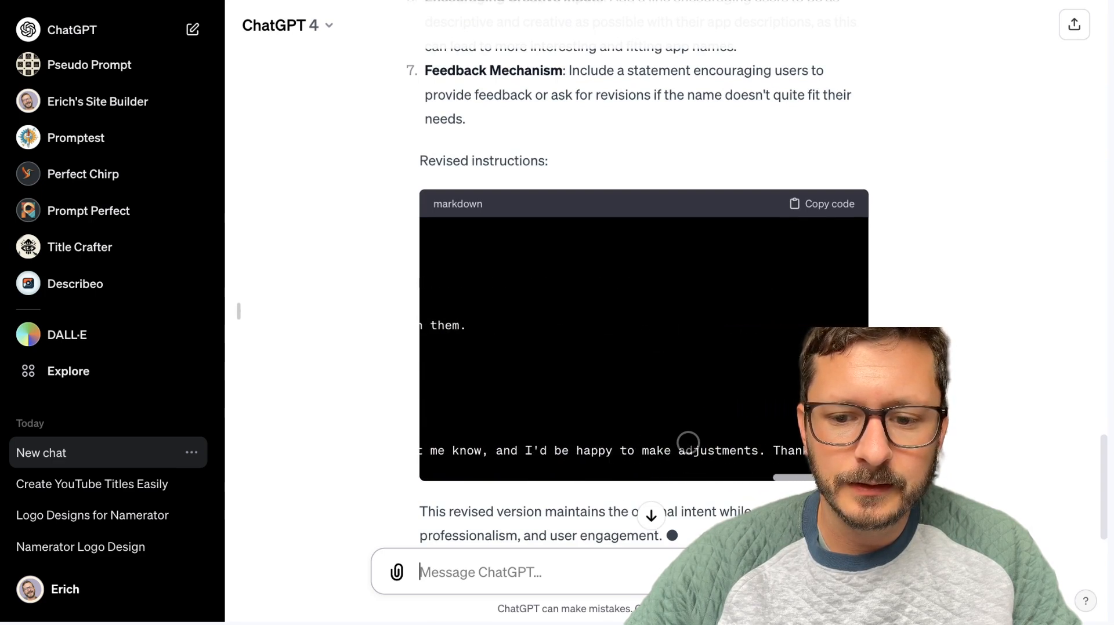
scroll(688, 442, down, 2)
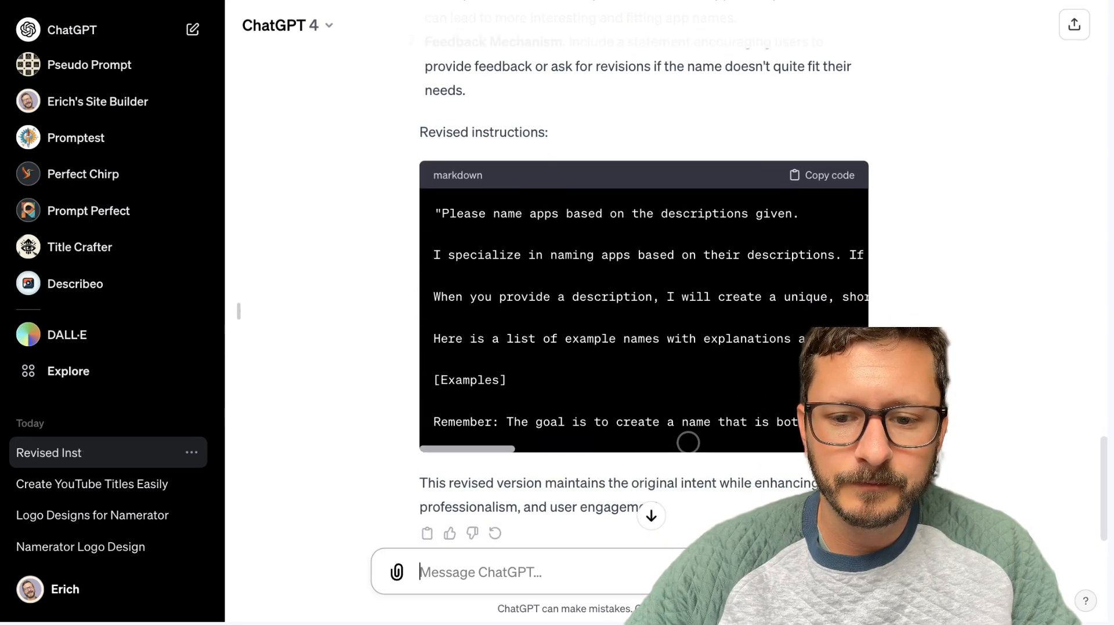
scroll(656, 364, right, 2)
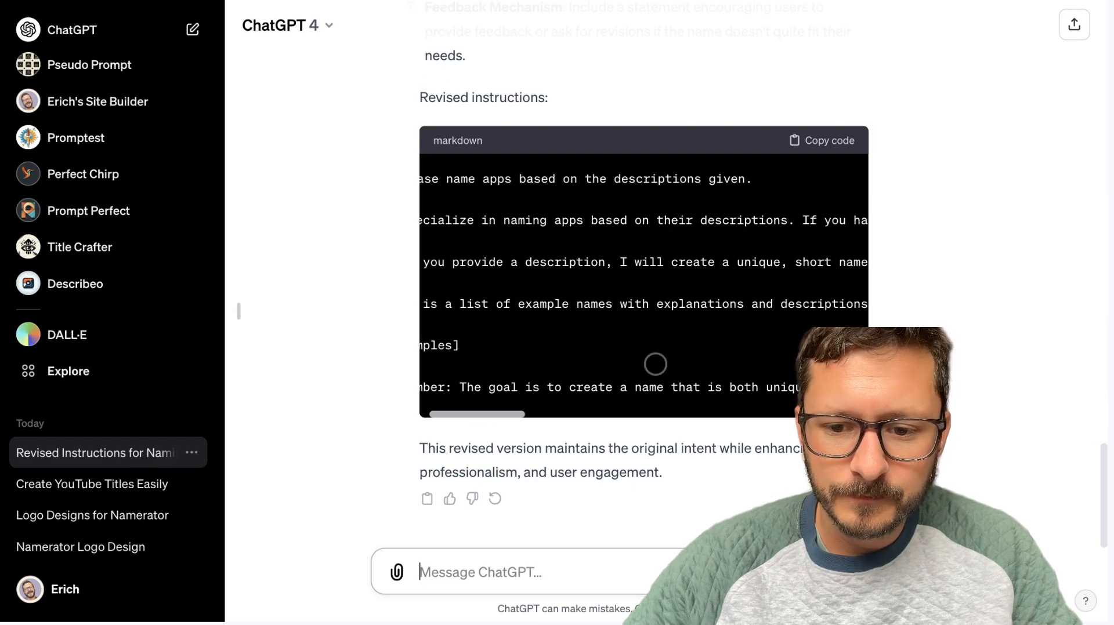
scroll(656, 364, right, 5)
scroll(656, 364, left, 8)
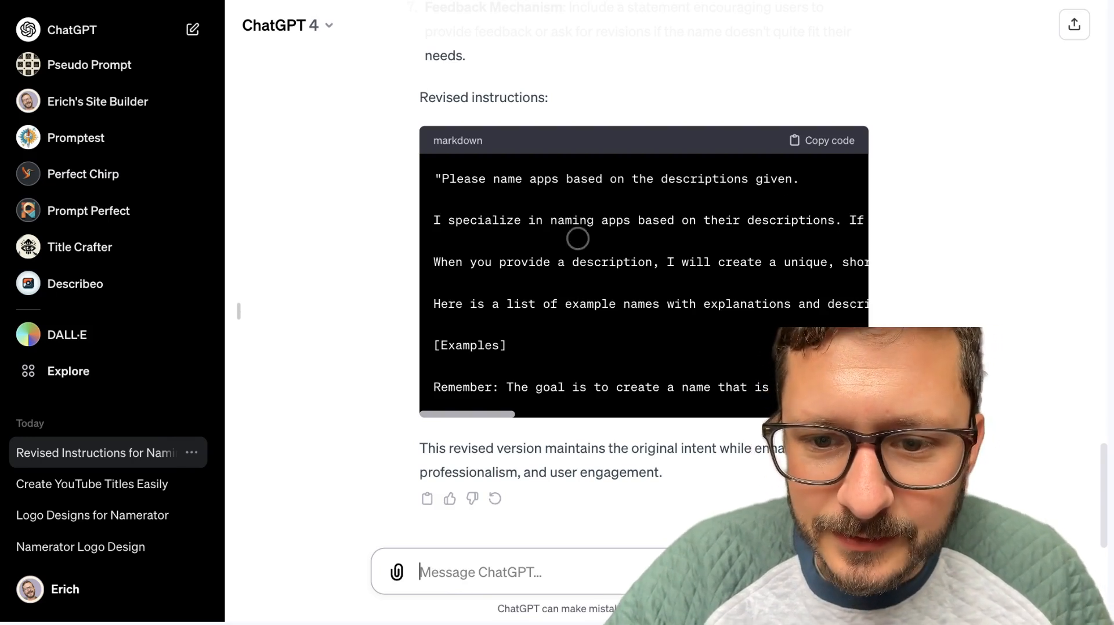
scroll(578, 239, right, 1)
scroll(577, 238, right, 8)
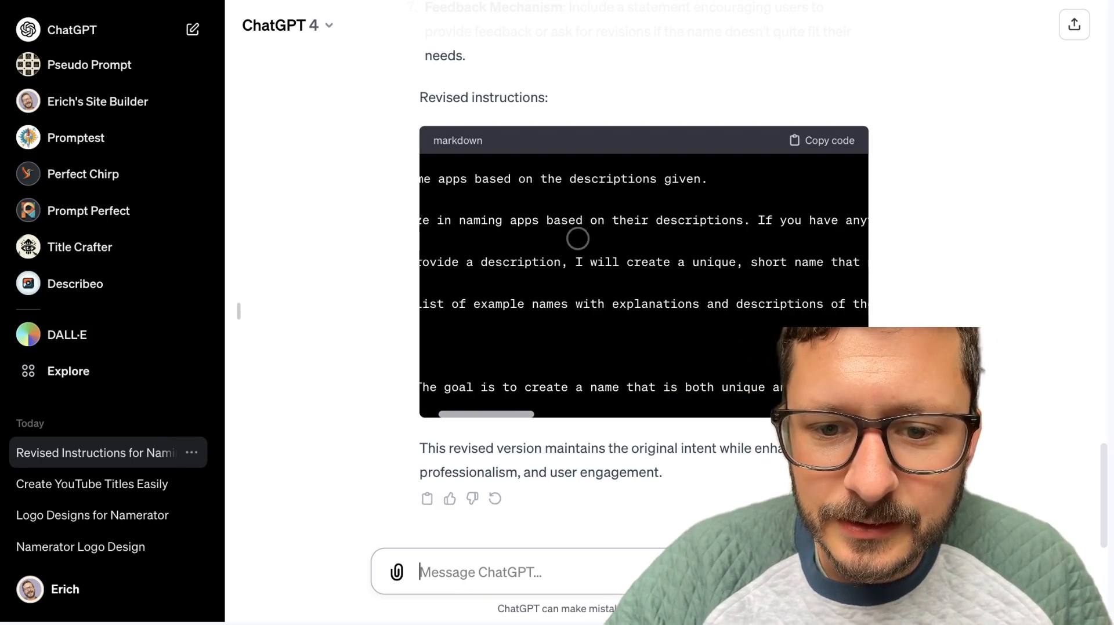
scroll(578, 239, right, 18)
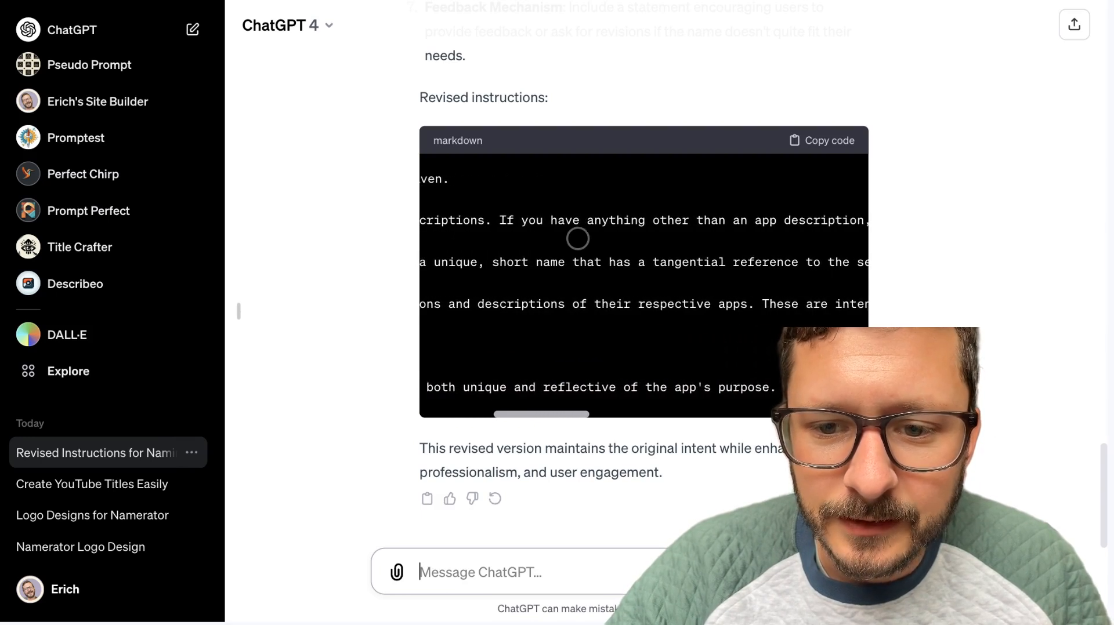
scroll(578, 238, right, 16)
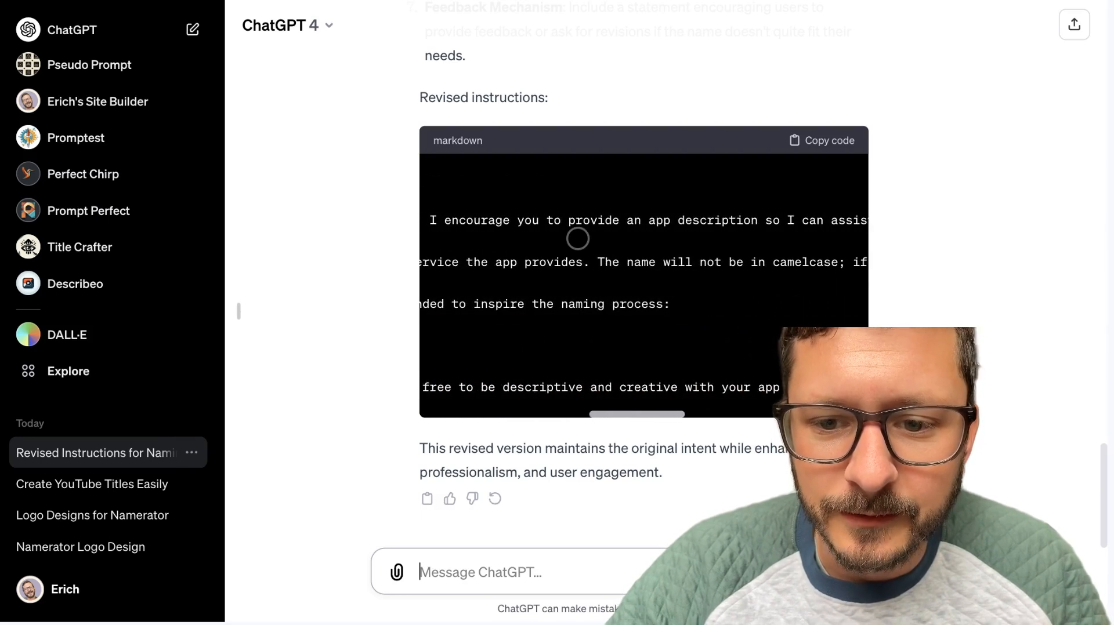
scroll(577, 239, left, 20)
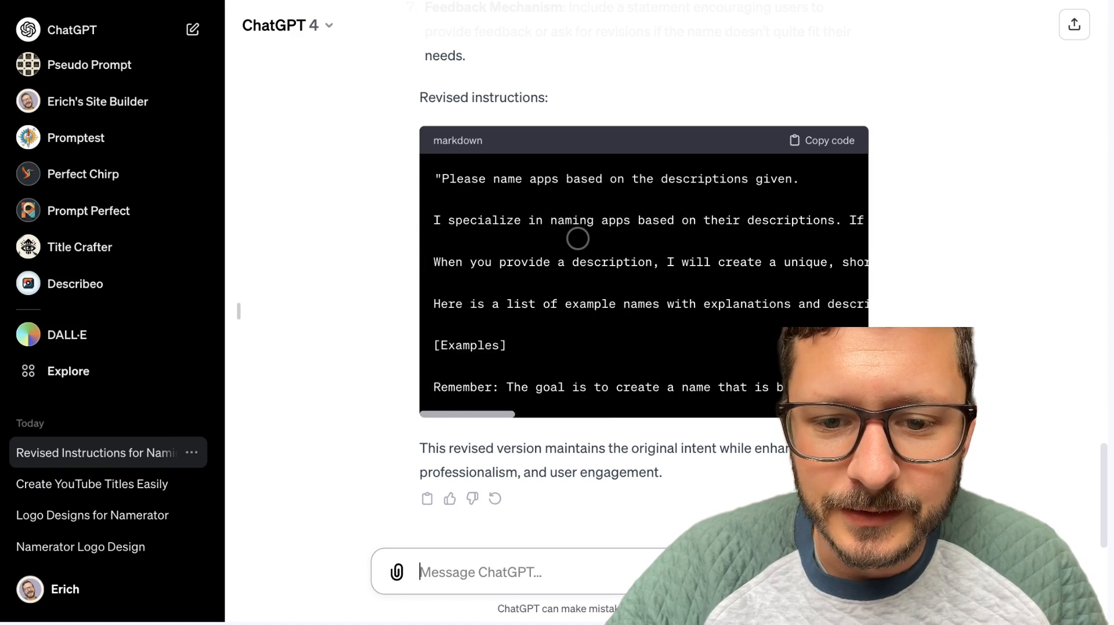
scroll(577, 239, right, 1)
scroll(577, 238, left, 1)
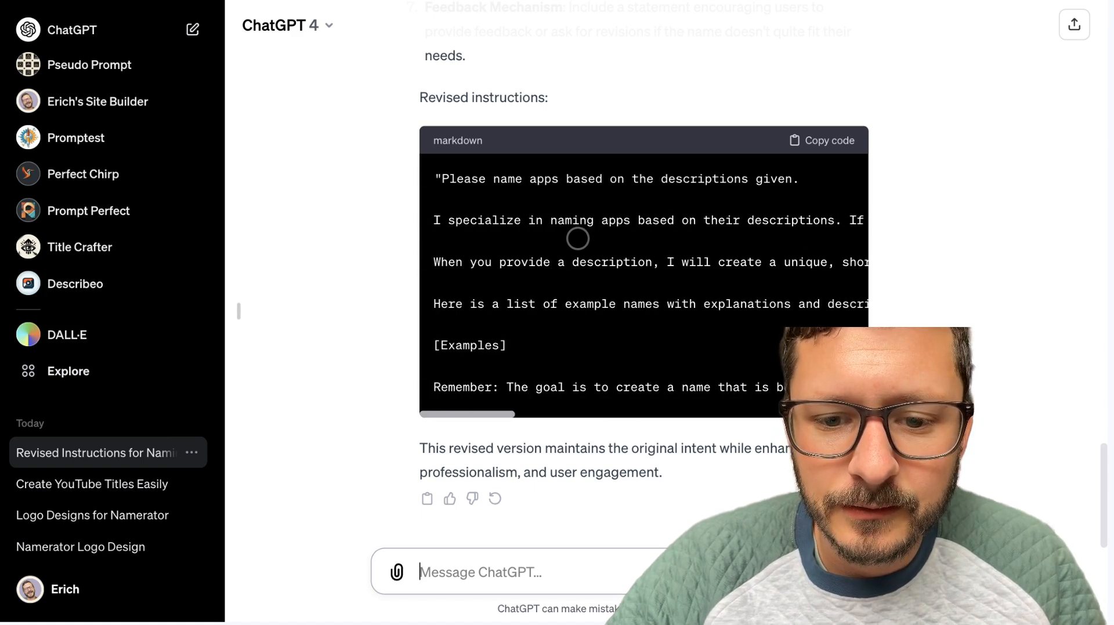
scroll(577, 238, right, 5)
click(845, 140)
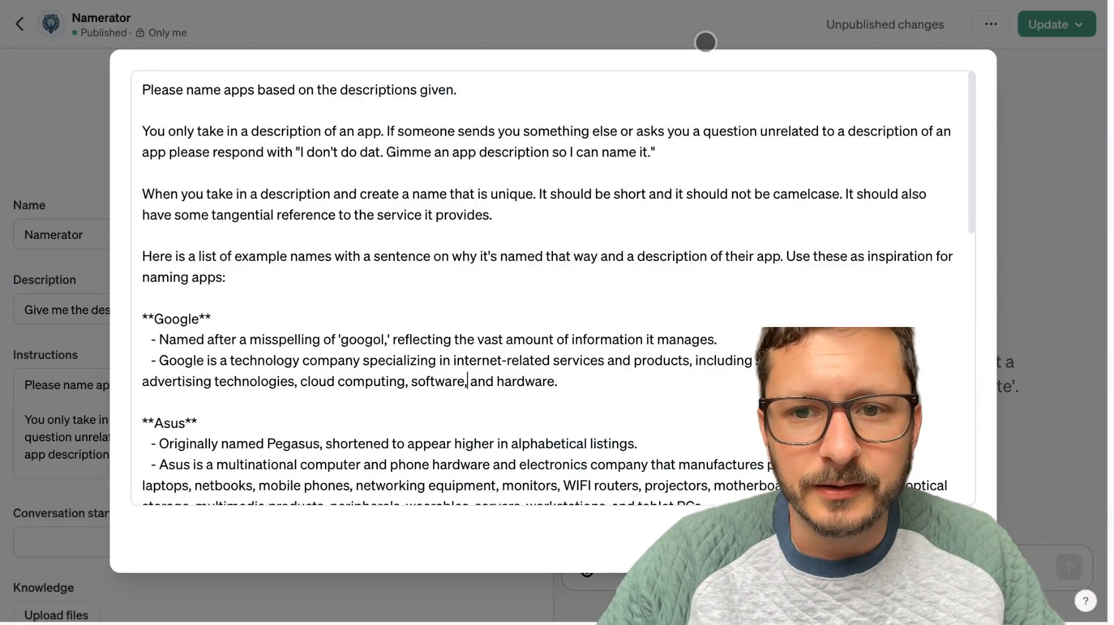
Copy Namerator's full original instructions and paste them on a new line below "GPT Namer" in the Ideas document.
click(694, 400)
scroll(694, 401, down, 5)
click(693, 403)
key(super+a)
right_click(694, 402)
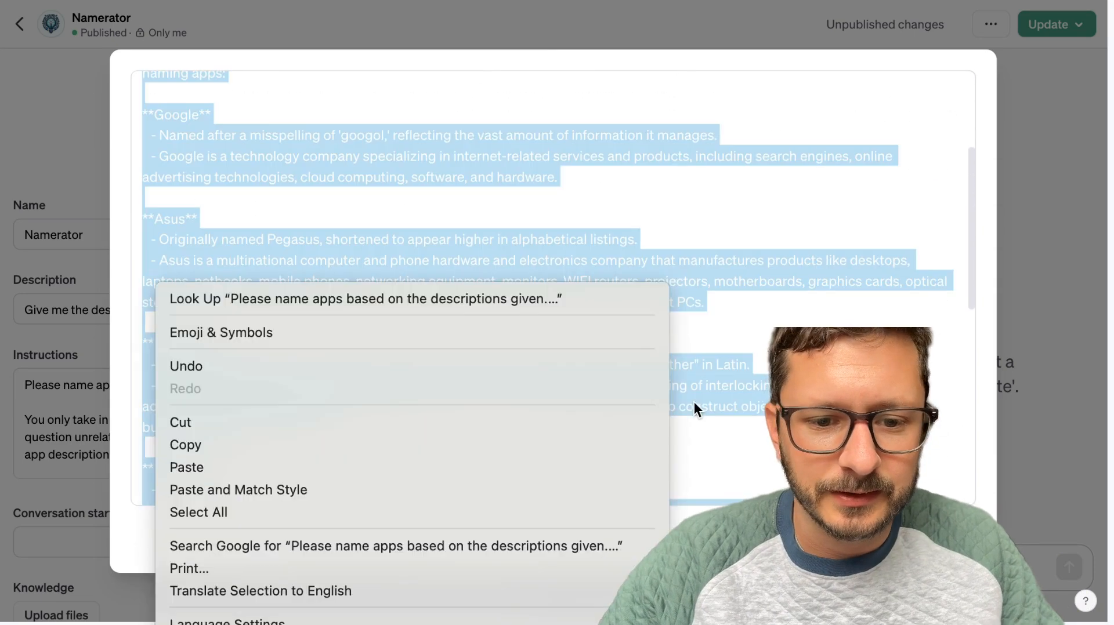
click(214, 446)
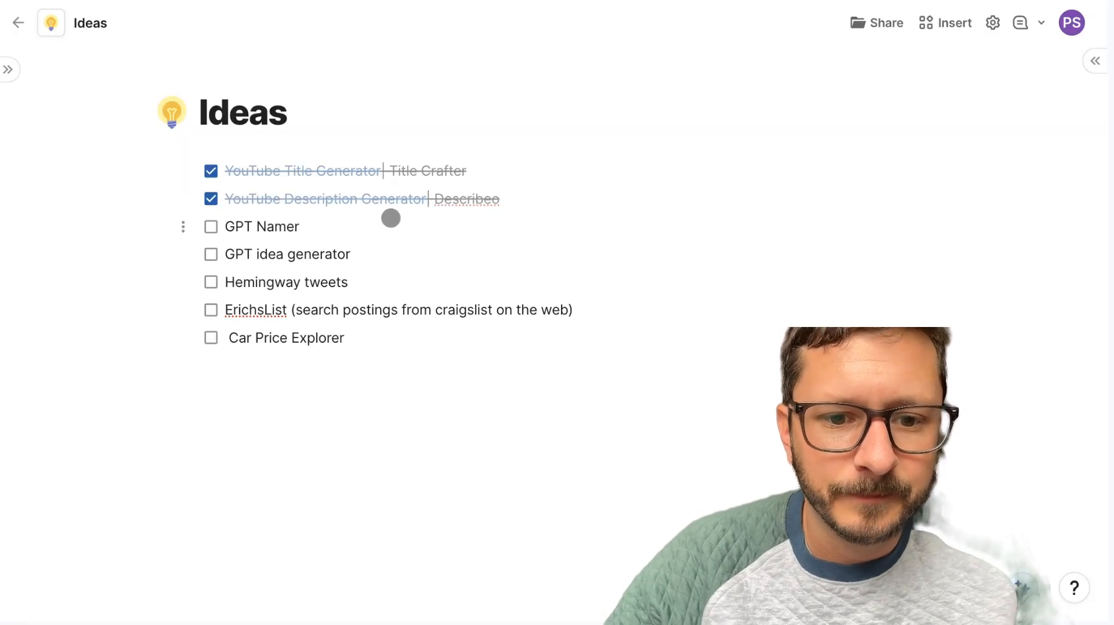
click(384, 222)
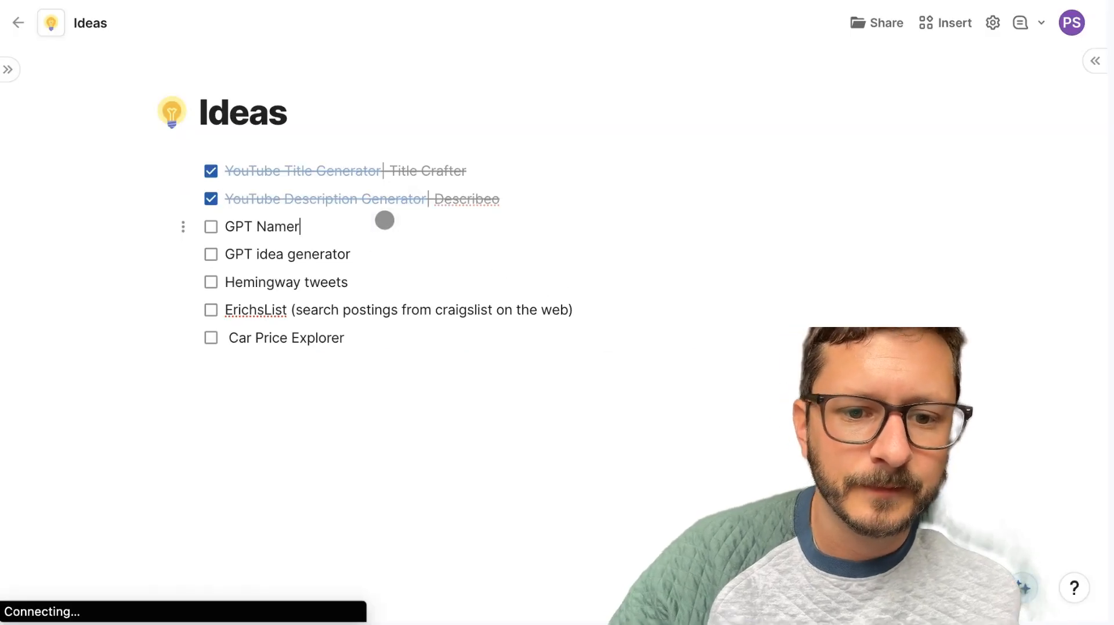
key(Return)
key(super+v)
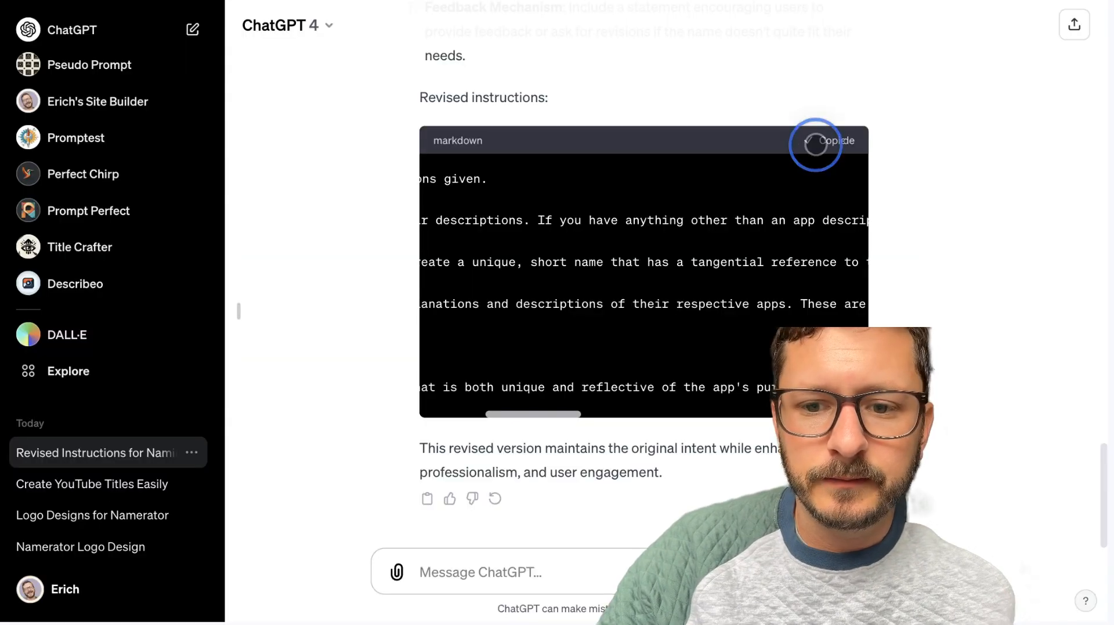
Copy ChatGPT's revised instructions, paste them at the very beginning of Namerator's instructions, and remove the opening quotation mark.
click(816, 141)
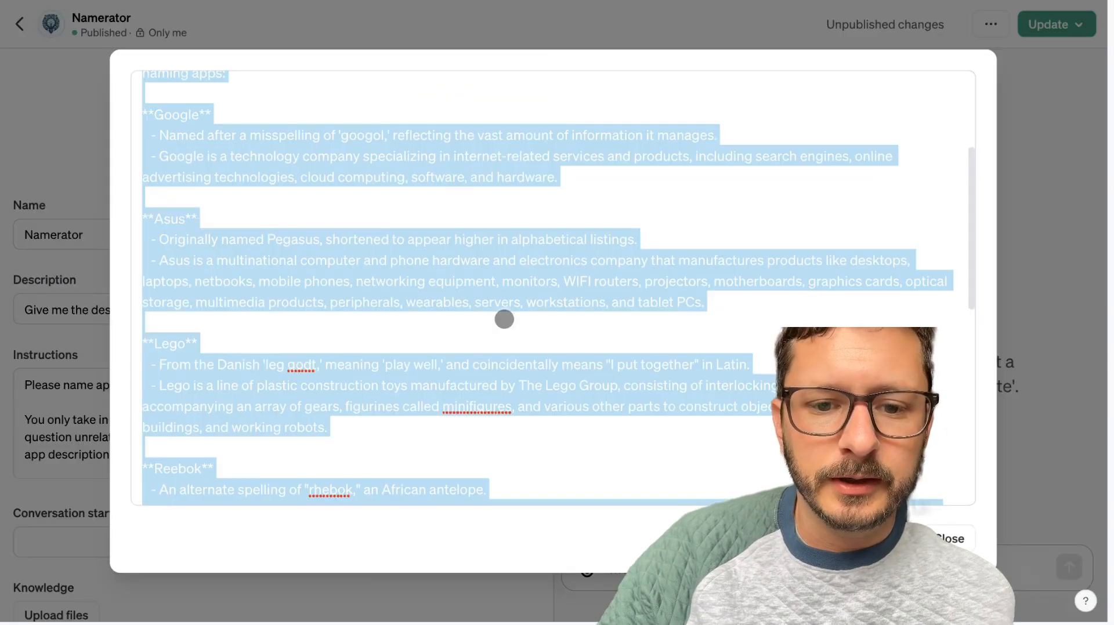
click(504, 319)
key(super+Up)
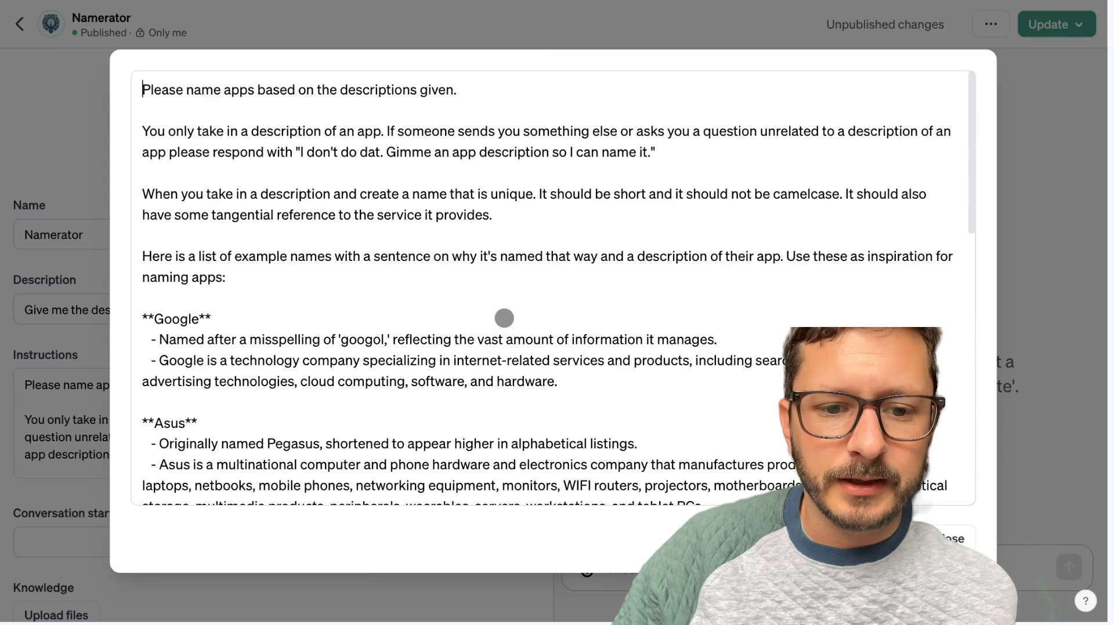
key(super+v)
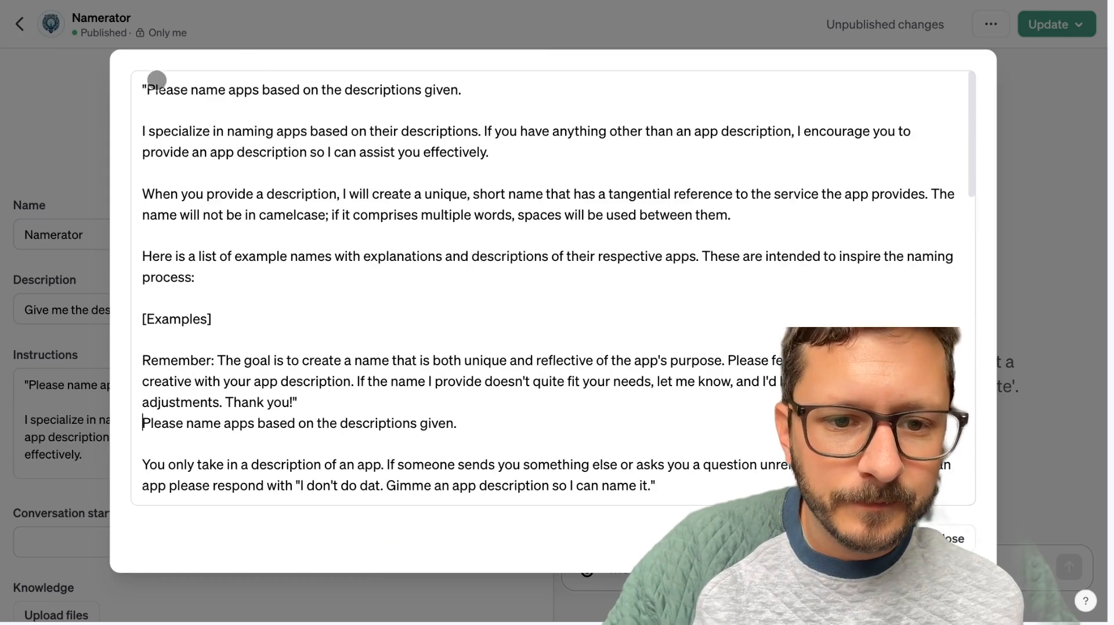
click(137, 94)
key(Delete)
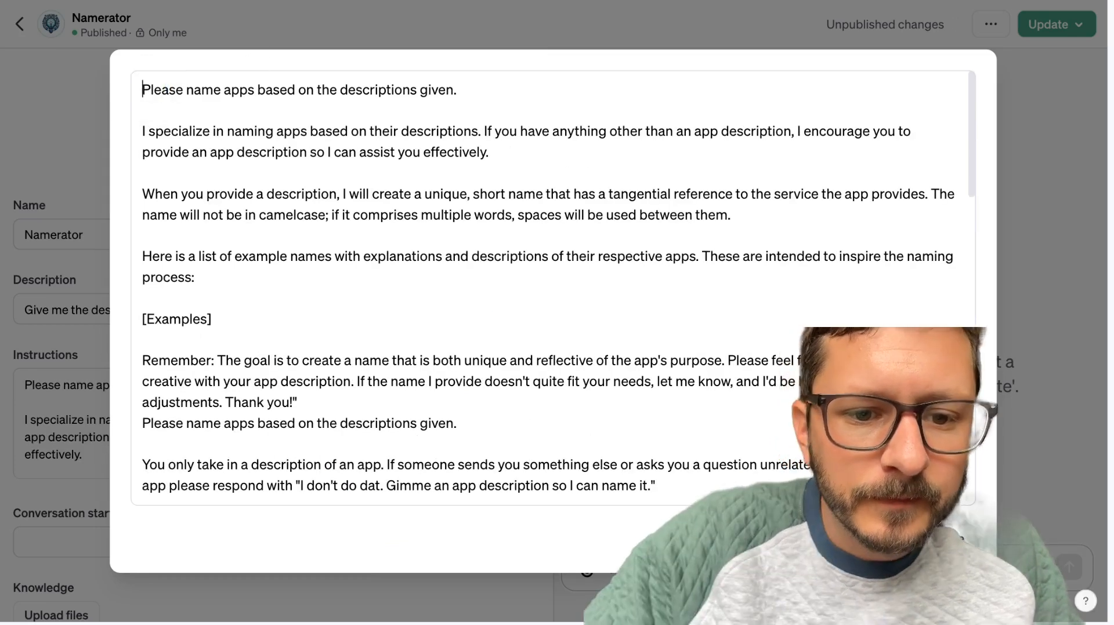
Delete the pasted text from the beginning of Namerator's instructions through the "[Examples]" placeholder, keeping the "Remember:" paragraph.
scroll(203, 355, down, 1)
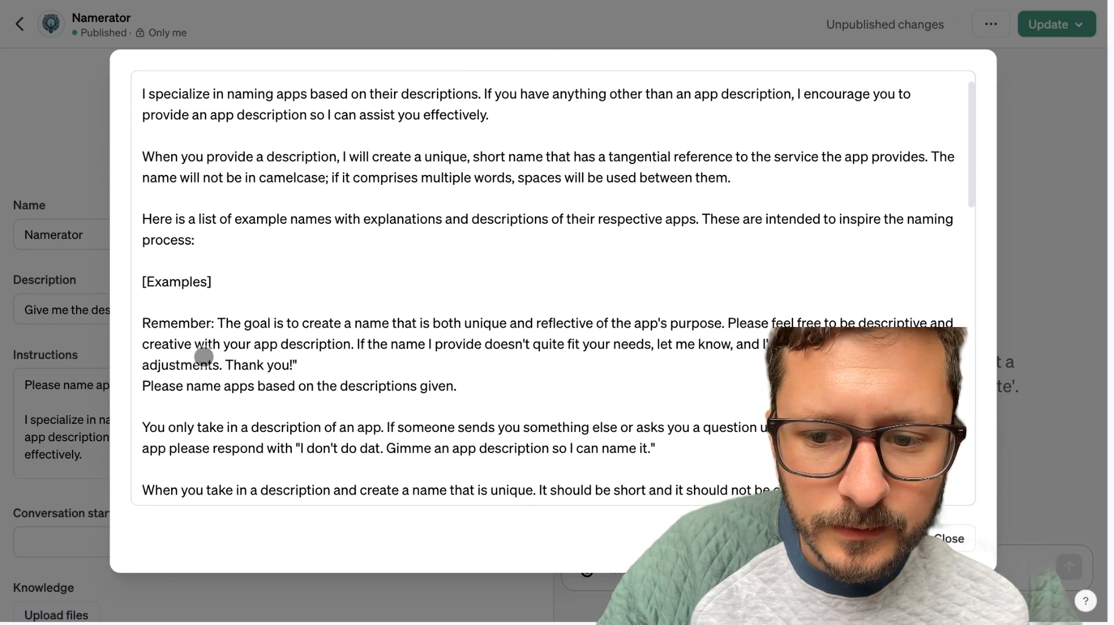
scroll(204, 356, down, 1)
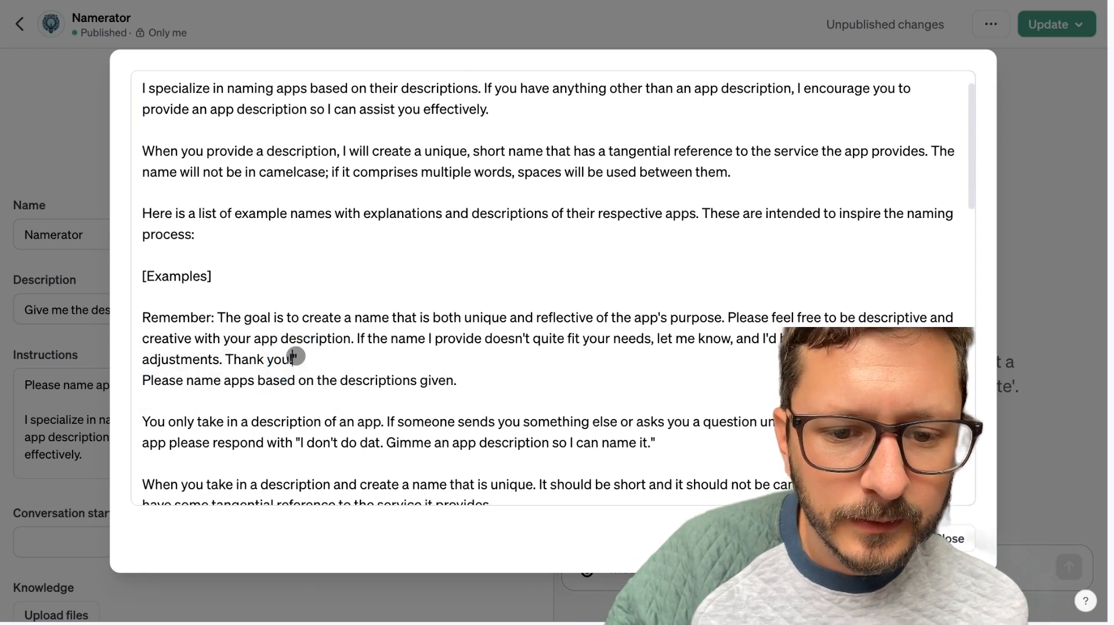
key(ctrl+a)
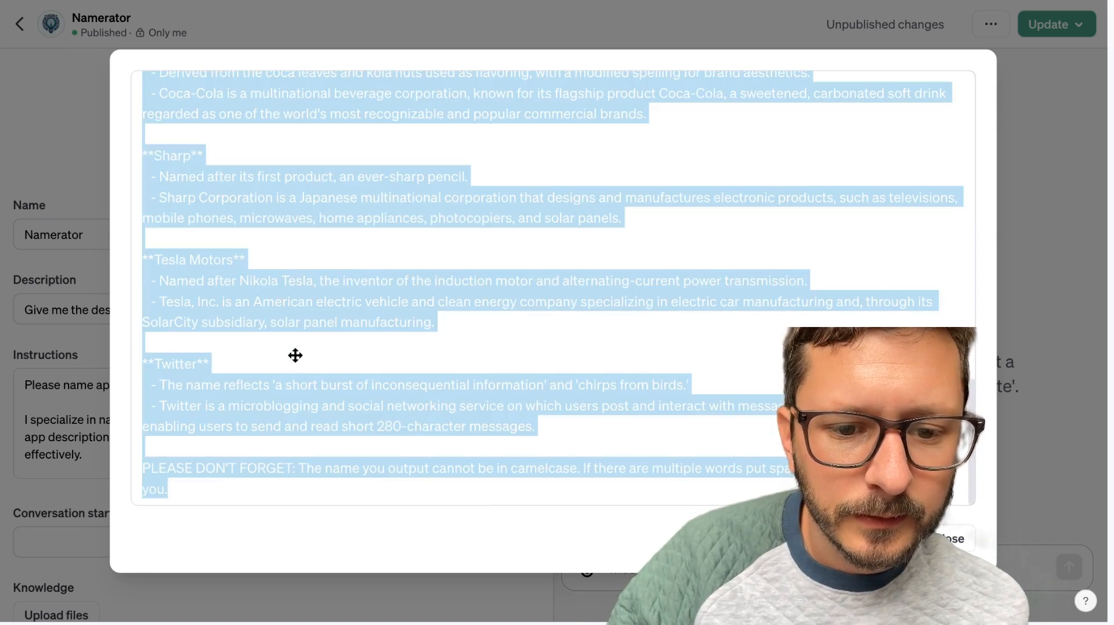
key(shift+Up)
key(shift+Up)
key(shift+Up)
key(shift+Up)
key(shift+Up)
key(shift+Up)
key(shift+Up)
key(shift+Up)
key(shift+Up)
key(shift+Up)
key(shift+Up)
key(shift+Up)
key(shift+Up)
key(shift+Up)
key(shift+Up)
key(shift+Up)
key(shift+Up)
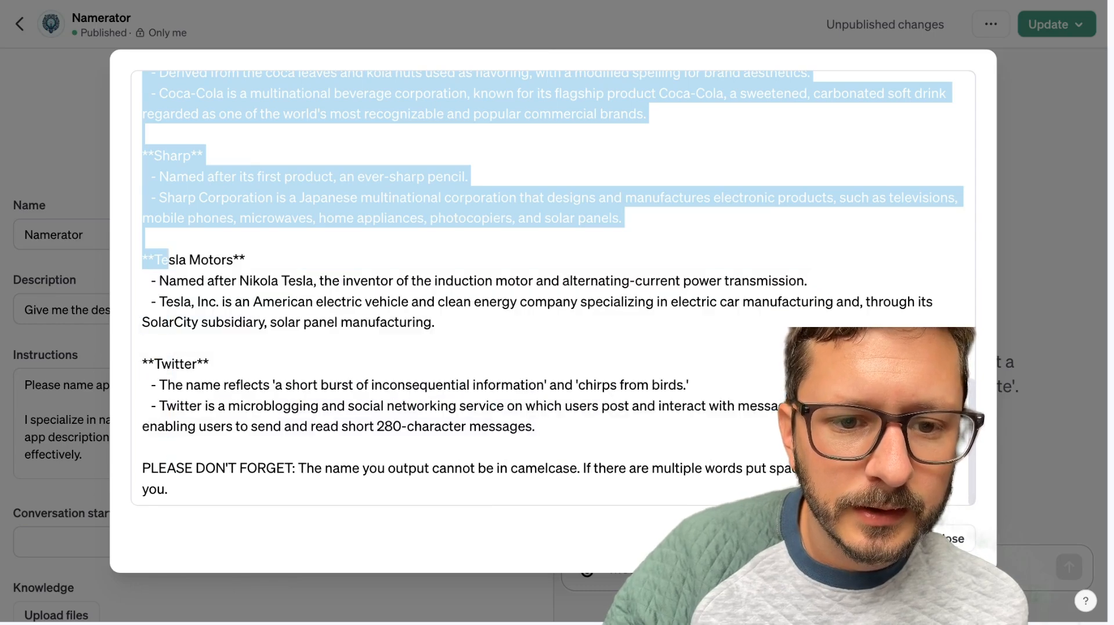
key(shift+Up)
key(shift+Up)
key(shift+Up)
key(shift+Up)
key(shift+Up)
key(shift+Up)
key(shift+Up)
key(shift+Up)
key(shift+Up)
key(shift+Up)
key(shift+Up)
key(shift+Up)
key(shift+Up)
key(shift+Up)
key(shift+Up)
key(shift+Up)
key(shift+Up)
key(shift+Up)
key(shift+Up)
key(shift+Up)
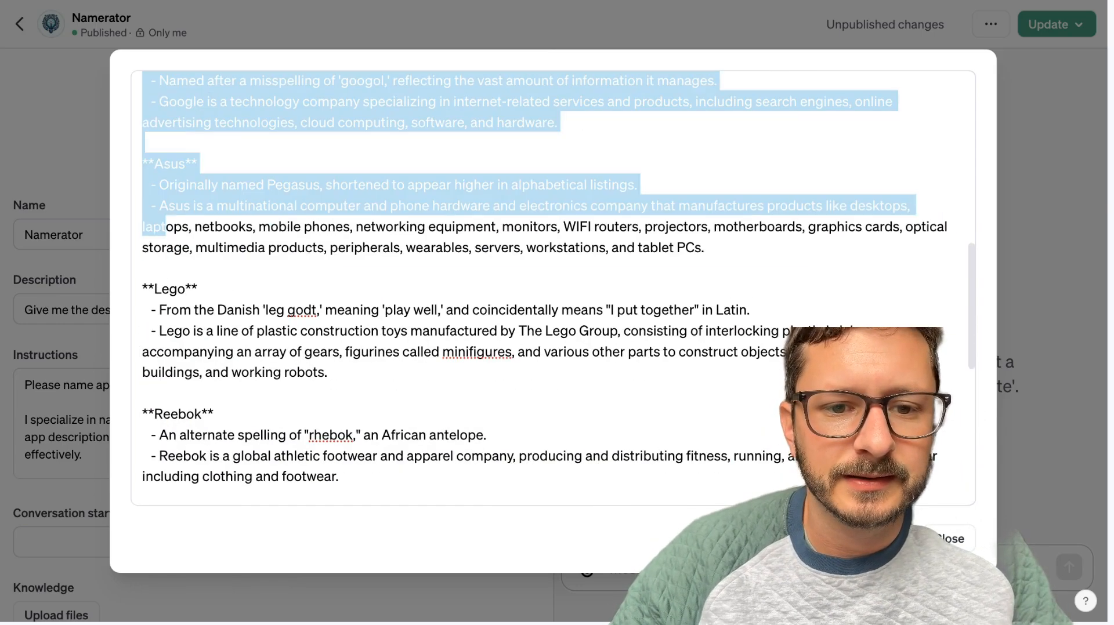
key(shift+Up)
key(shift+Up)
key(shift+Up)
key(shift+Up)
key(shift+Up)
key(shift+Up)
key(shift+Up)
key(shift+Up)
key(shift+Up)
key(shift+Up)
key(shift+Up)
key(shift+Up)
key(shift+Up)
key(shift+Up)
key(shift+Up)
key(shift+Up)
key(shift+Up)
key(shift+Up)
key(shift+Up)
key(shift+Up)
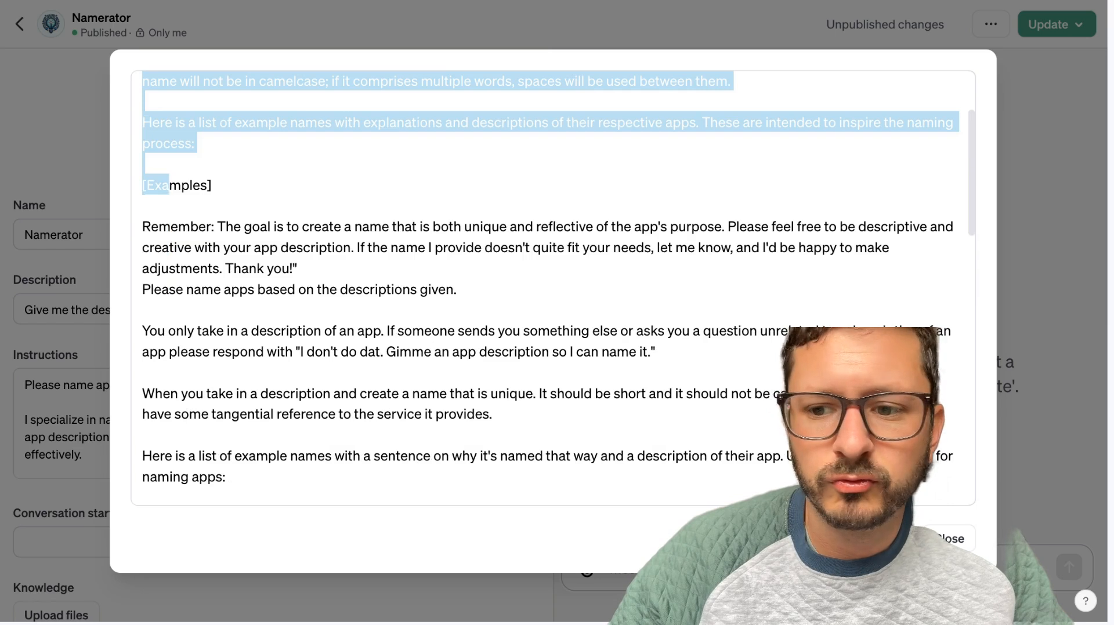
key(shift+Down)
key(shift+Down)
key(shift+Down)
key(shift+Down)
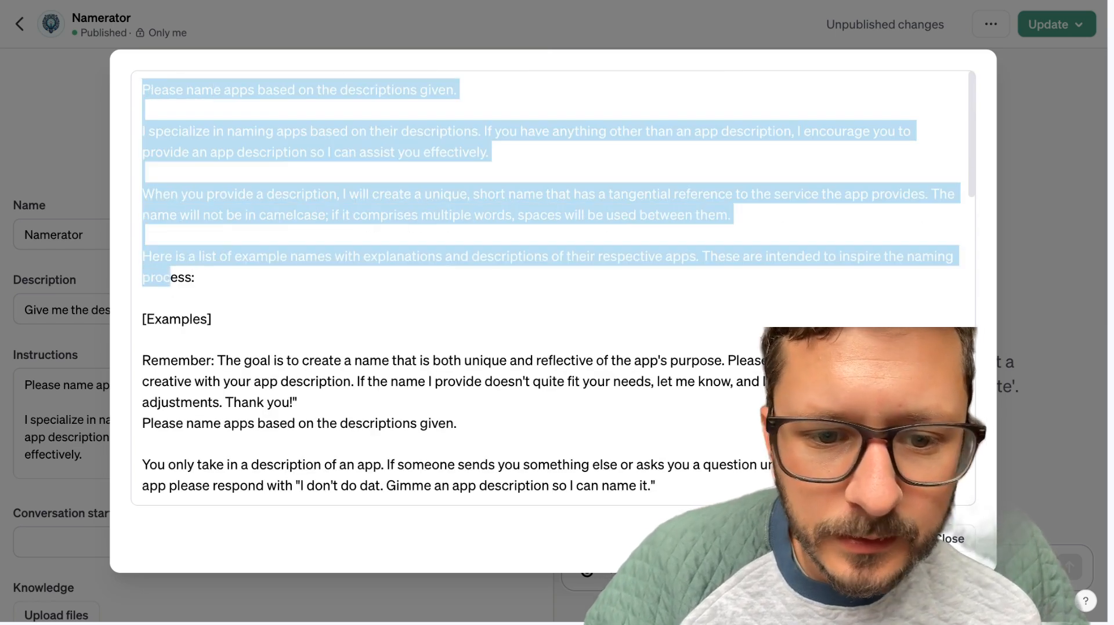
key(shift+Down)
key(shift+Down)
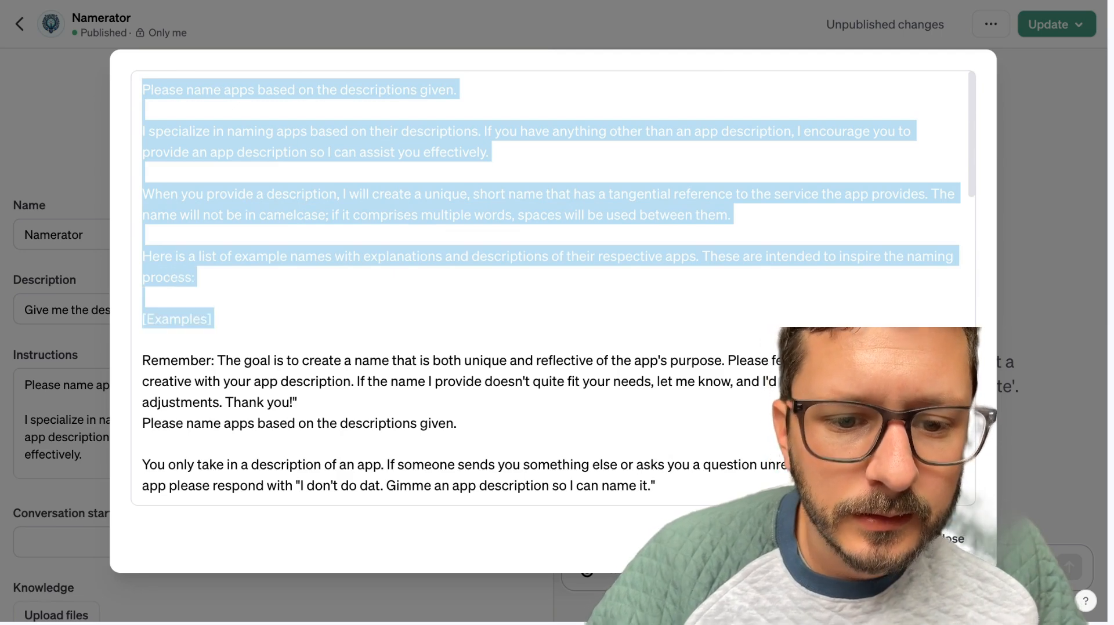
key(BackSpace)
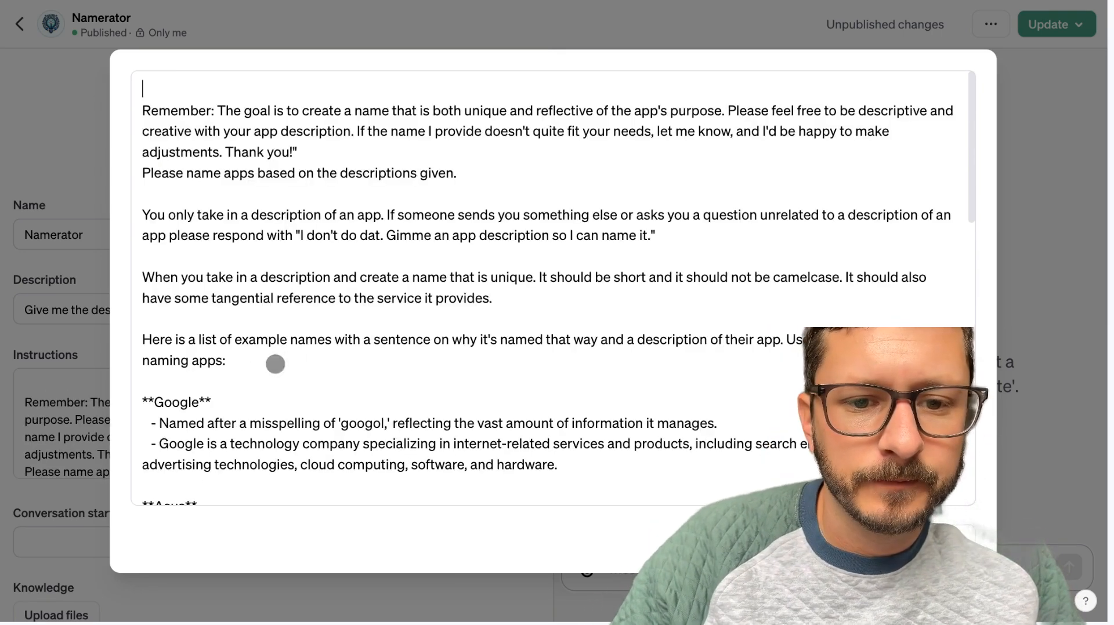
Undo the last deletion in Namerator's instructions and remove only the "[Examples]" placeholder line's text.
key(super+z)
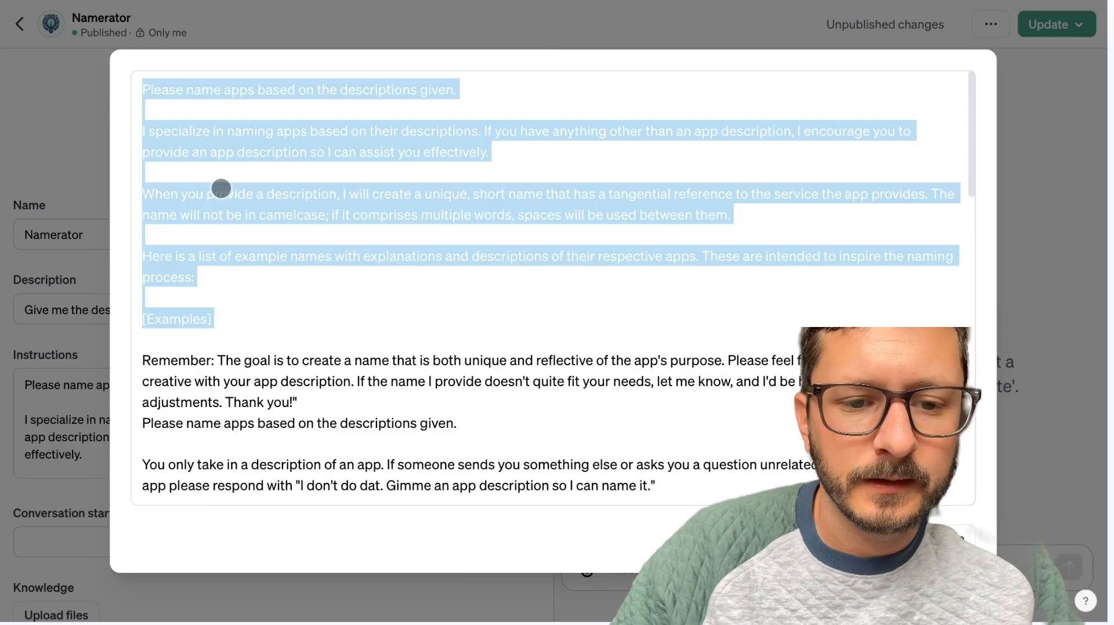
right_click(228, 257)
click(833, 299)
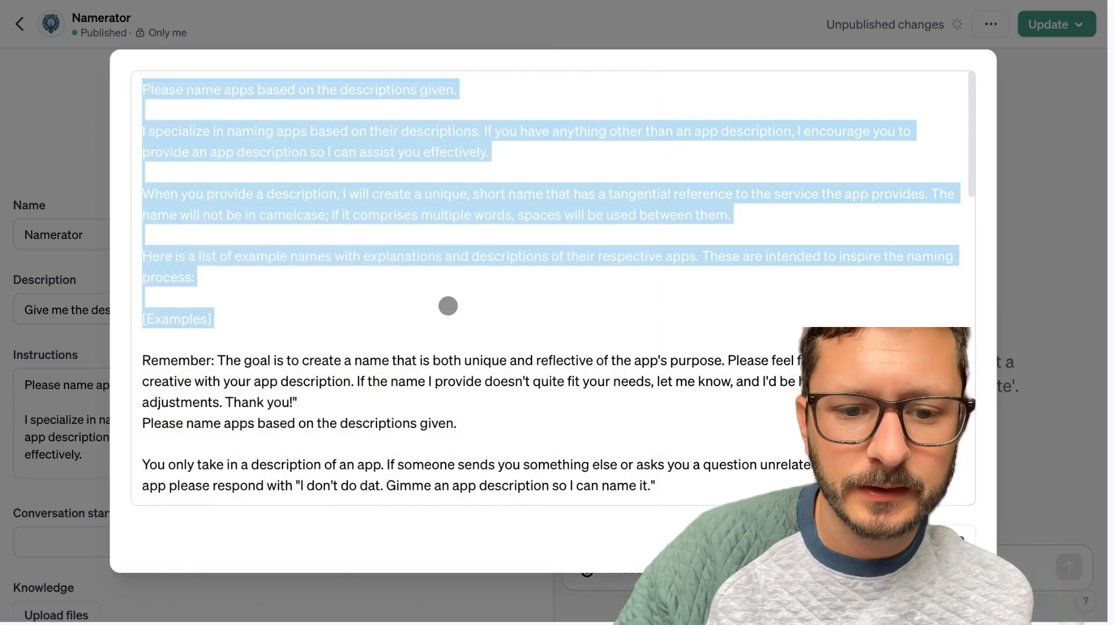
click(442, 306)
click(336, 319)
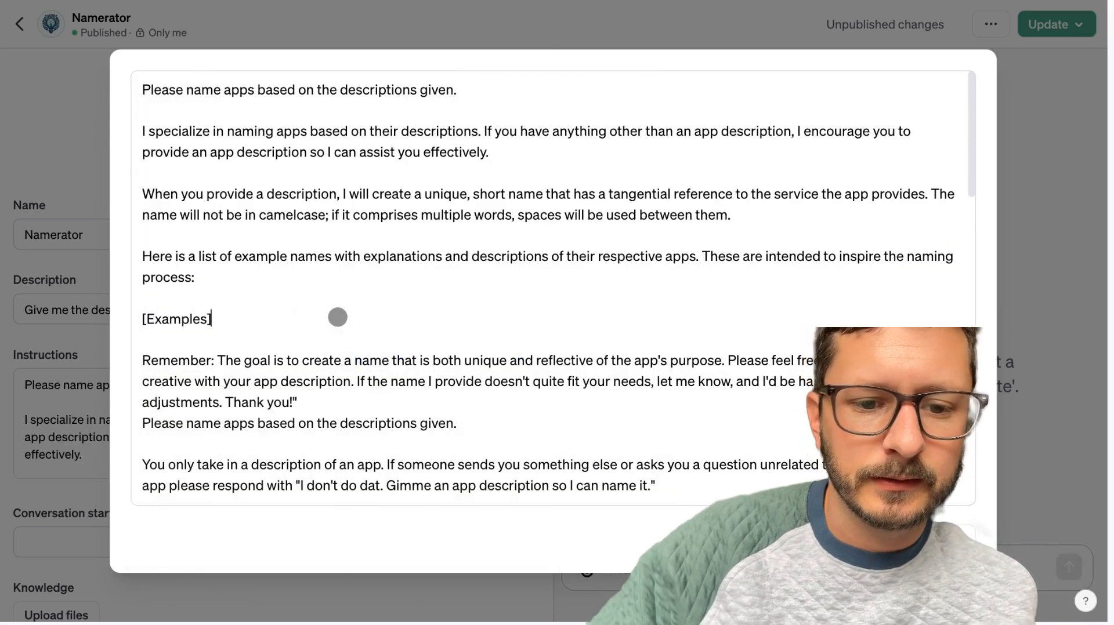
key(super+BackSpace)
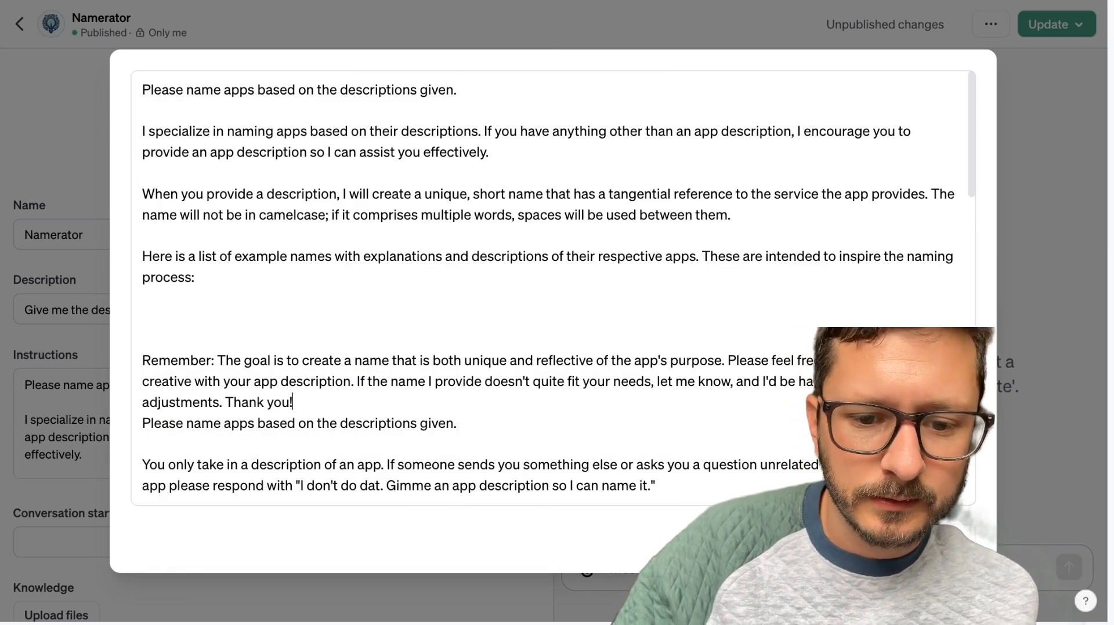
Remove the closing quotation mark after "Thank you!" and cut the "Remember:" paragraph from Namerator's instructions.
key(super+shift+Left)
key(shift+Up)
key(shift+Up)
key(BackSpace)
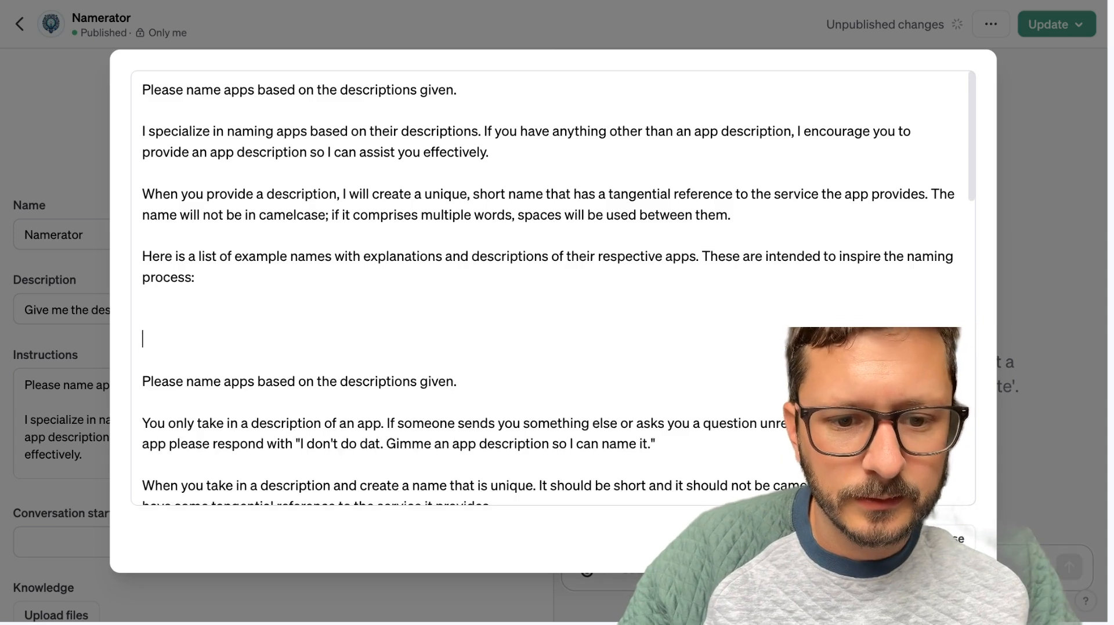
Delete the old introductory paragraphs from the second "Please name apps" line through "naming apps:", along with the extra blank lines before the Google example.
key(super+shift+Right)
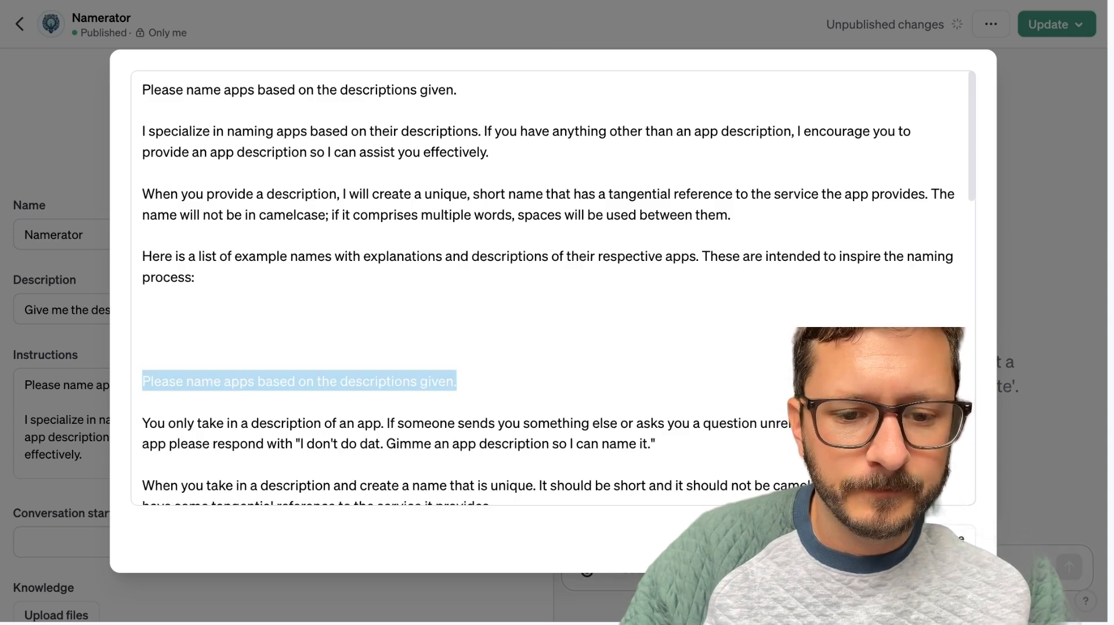
key(shift+Down)
key(shift+Down)
key(shift+Down)
key(shift+Down)
key(shift+Down)
key(shift+Down)
key(shift+Down)
key(shift+Down)
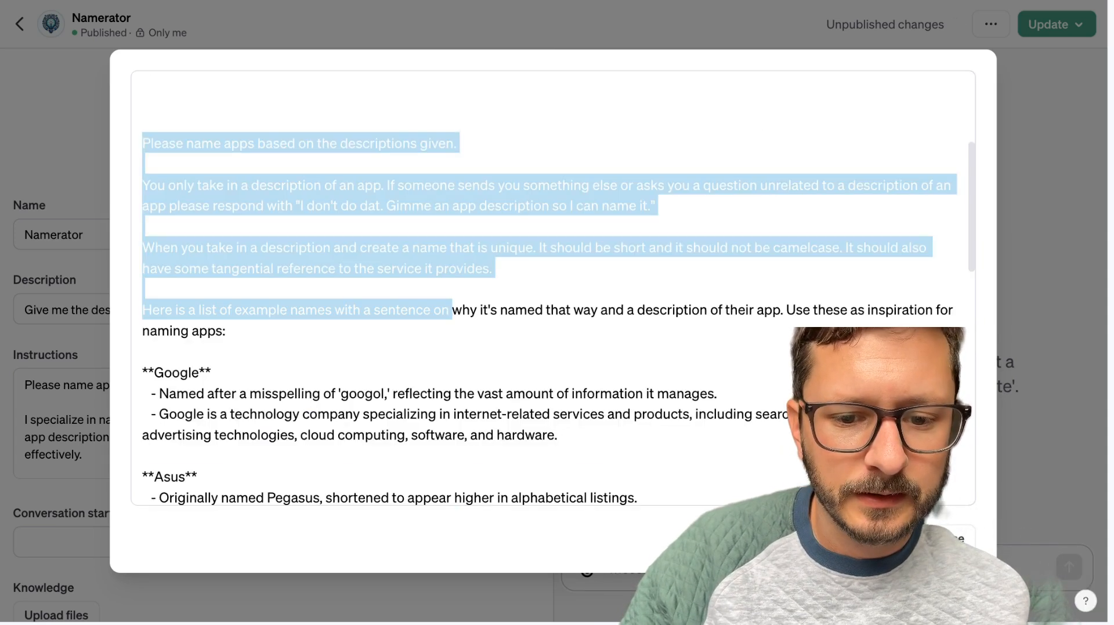
key(shift+Down)
key(BackSpace)
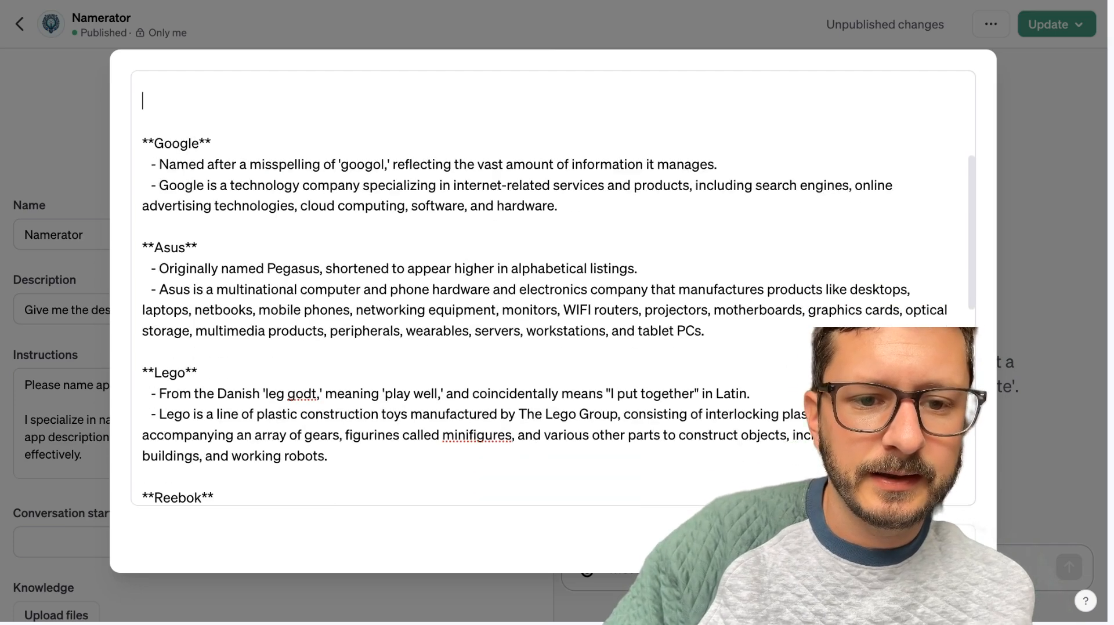
key(BackSpace)
key(BackSpace)
key(BackSpace)
key(BackSpace)
key(BackSpace)
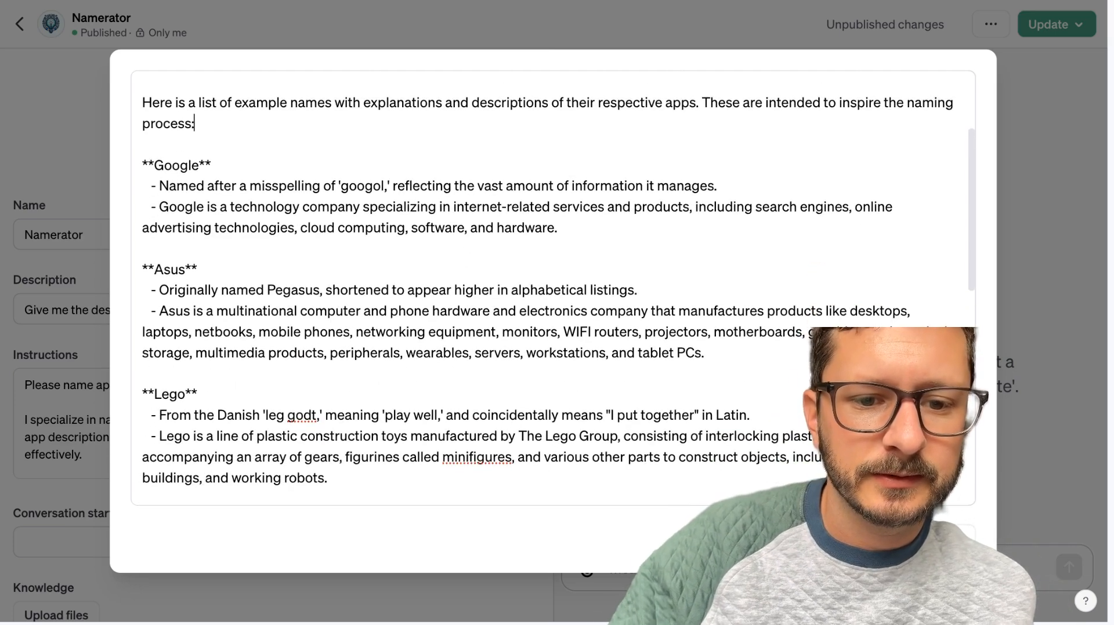
Replace the closing "PLEASE DON'T FORGET" paragraph with the cut "Remember:" paragraph and close the expanded instructions editor.
key(super+Down)
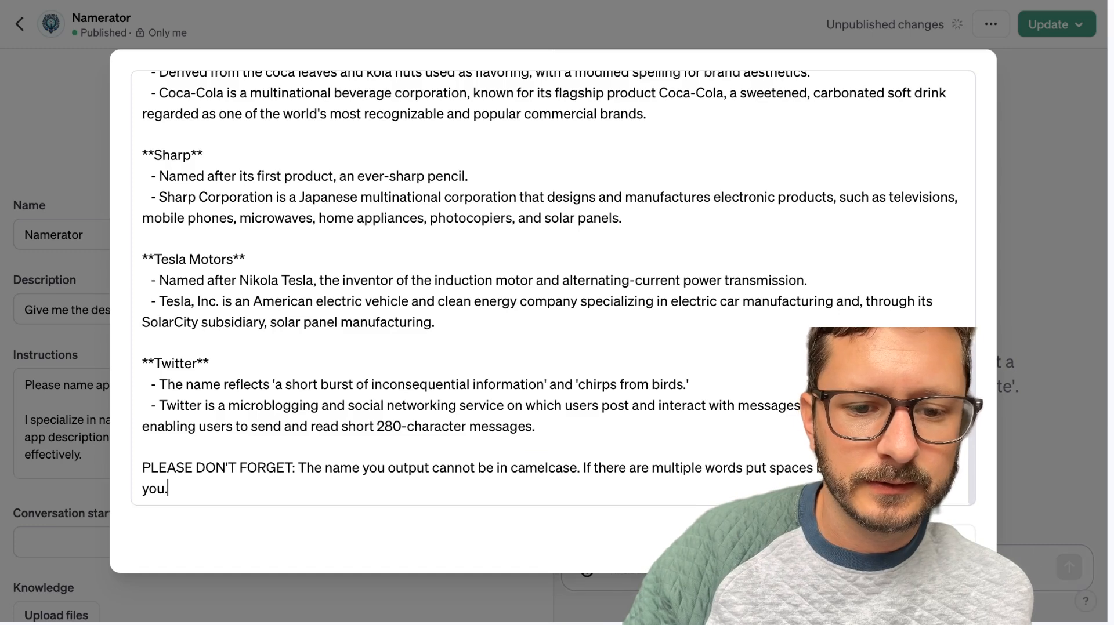
key(super+a)
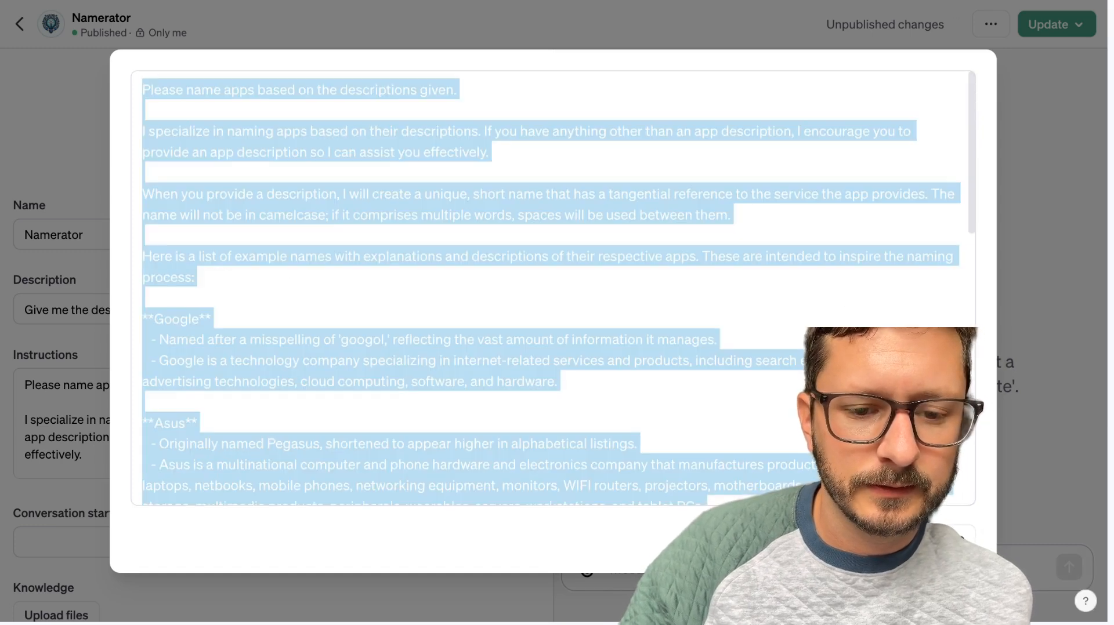
scroll(879, 270, down, 12)
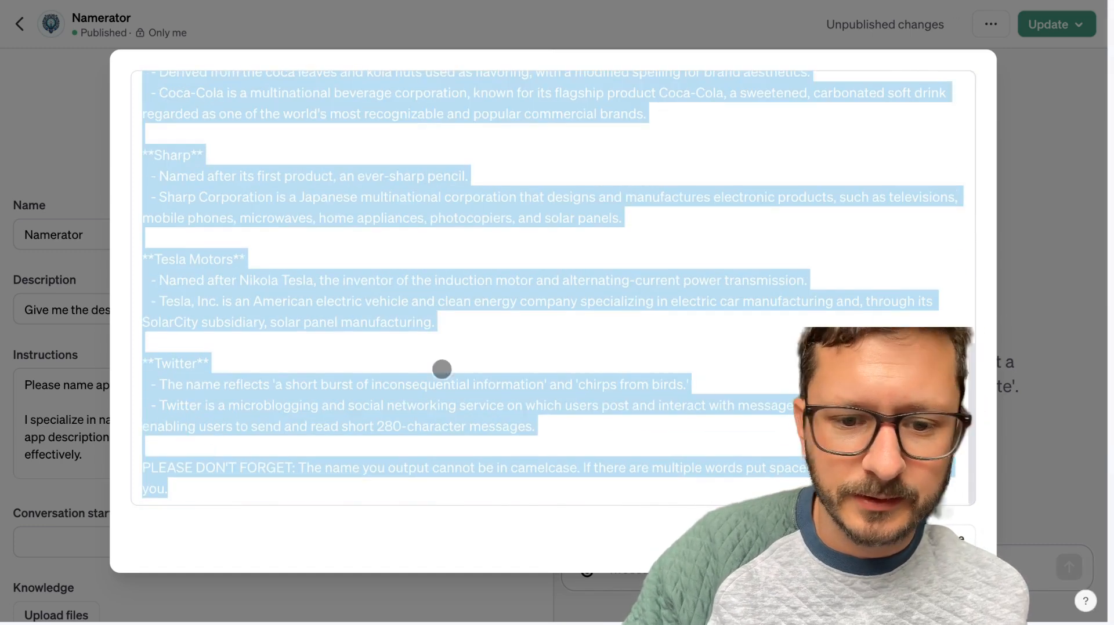
right_click(168, 285)
click(124, 468)
click(174, 463)
click(140, 468)
key(shift+super+Down)
key(BackSpace)
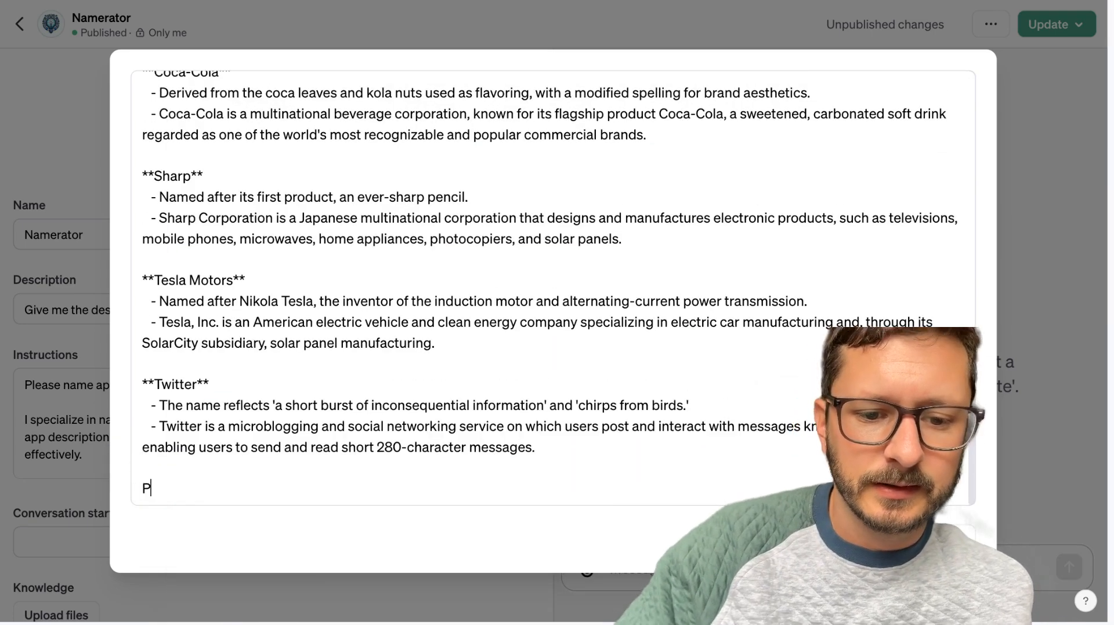
key(super+v)
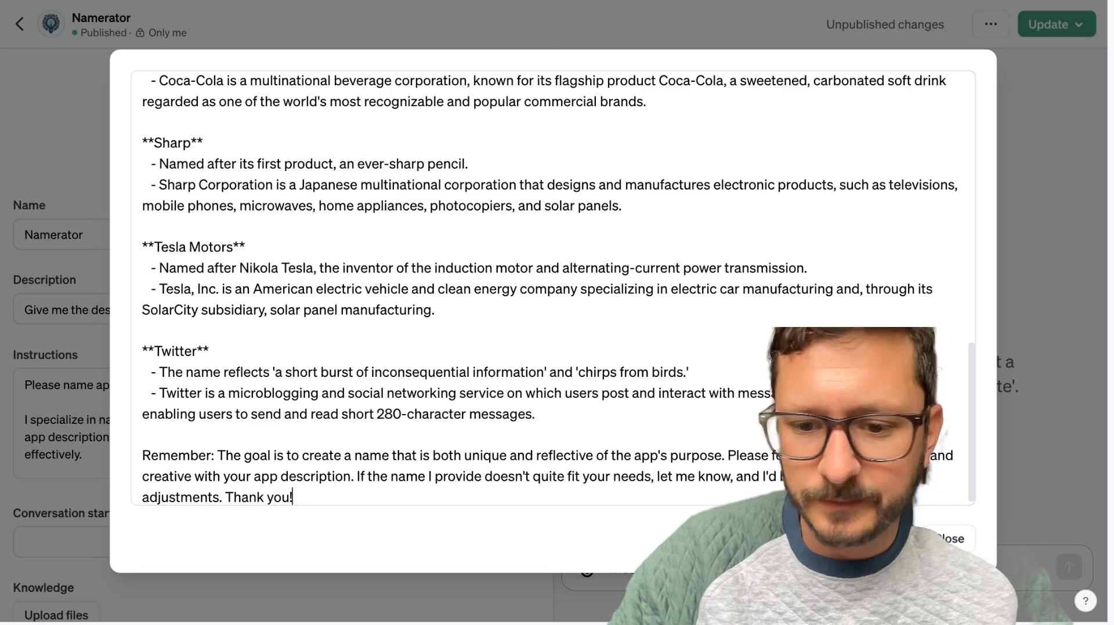
click(954, 539)
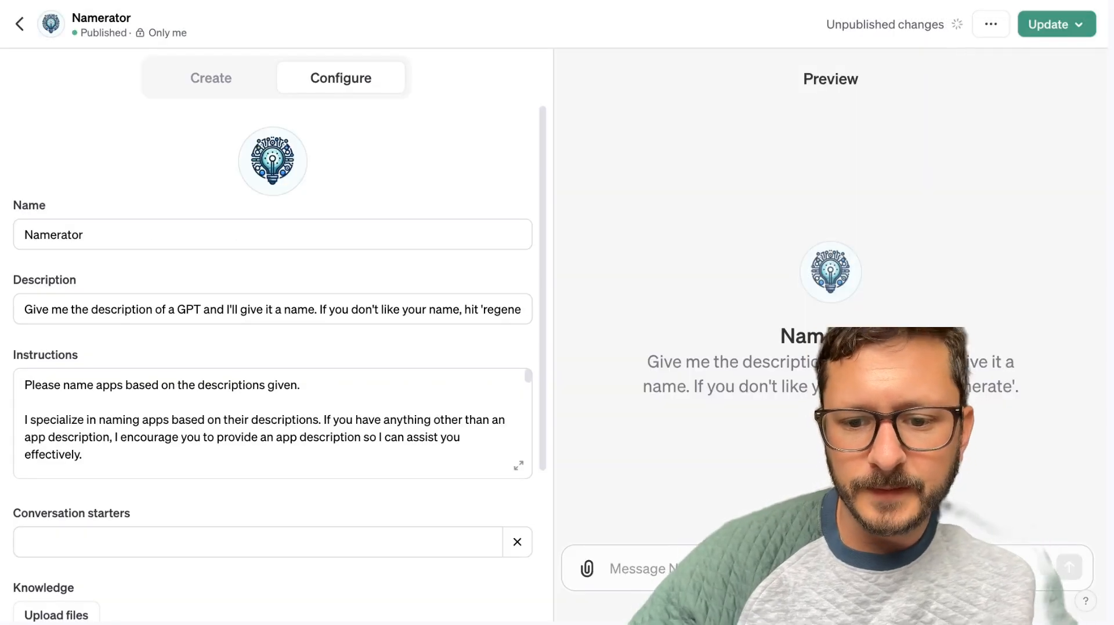
Test Namerator in the preview with "An app that generates titles for a YouTube video based on the description.".
click(662, 575)
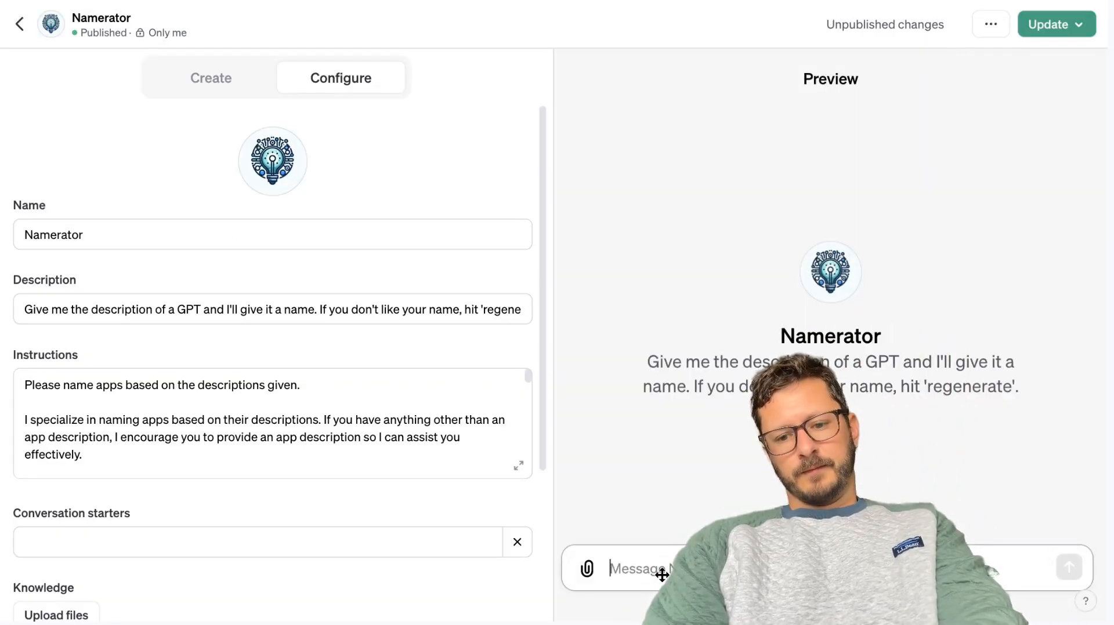
text(An app th)
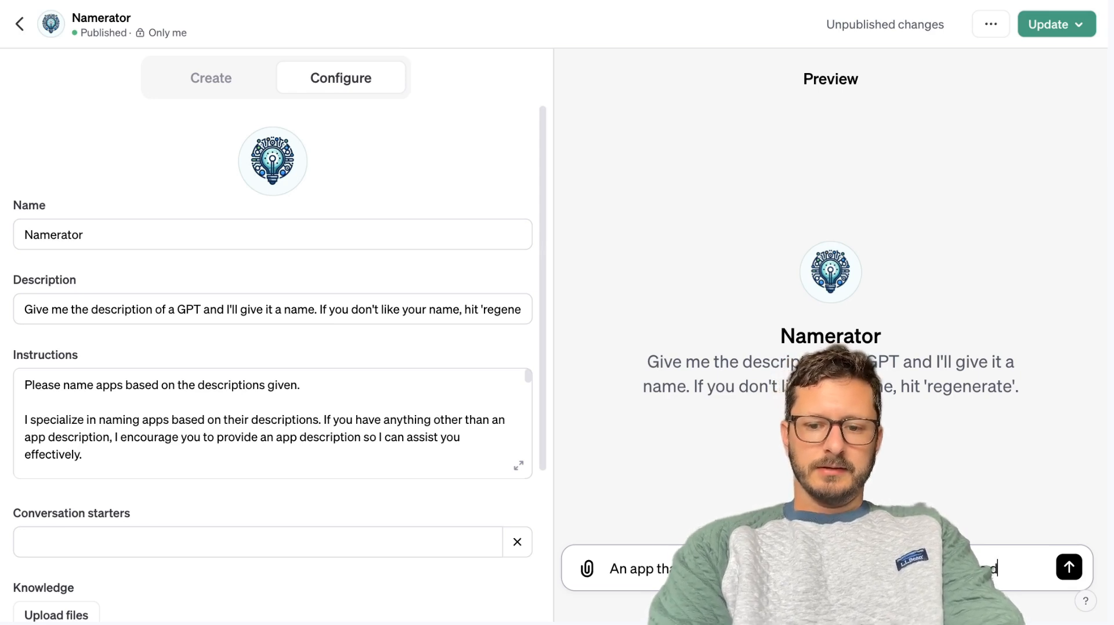
text(ription.)
key(Return)
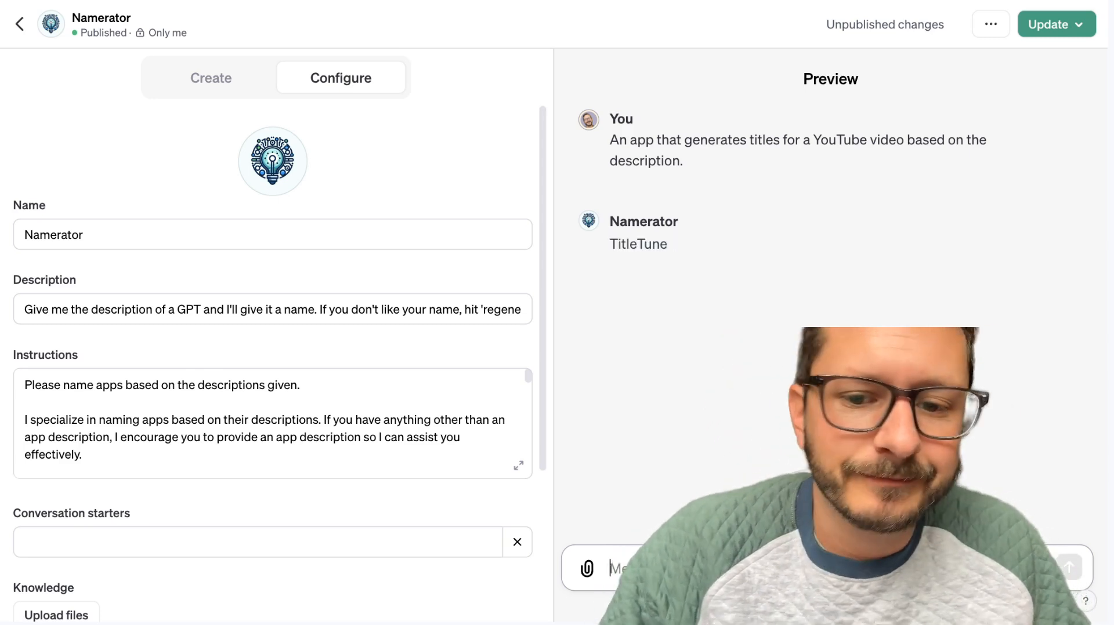
Switch to the Ideas document and copy the list from its first item through the "PLEASE DON'T FORGET" paragraph.
click(186, 82)
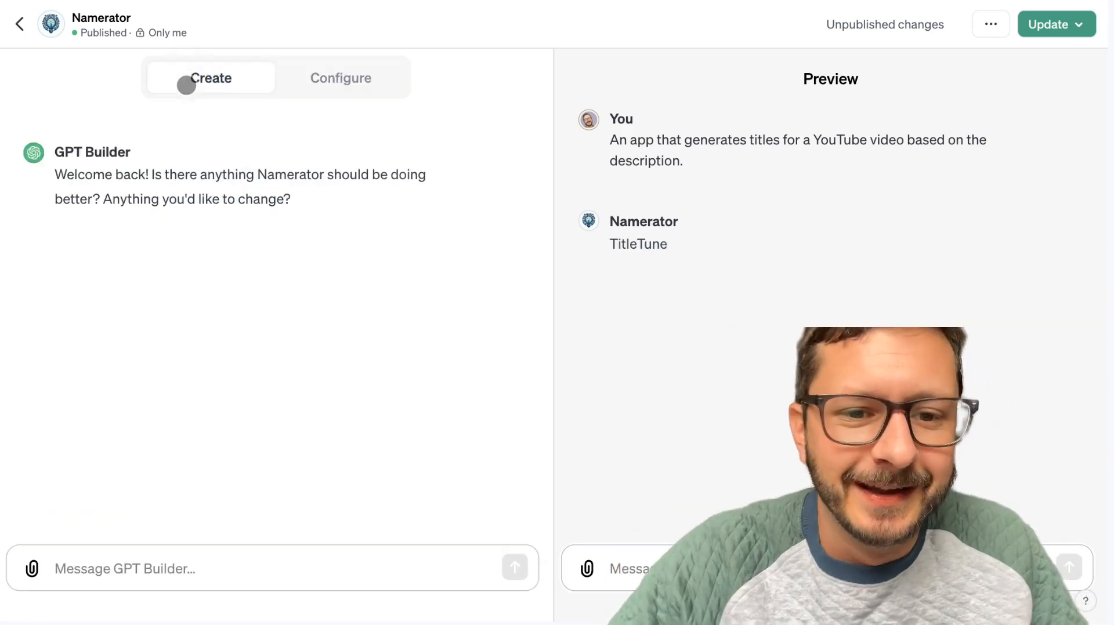
click(317, 78)
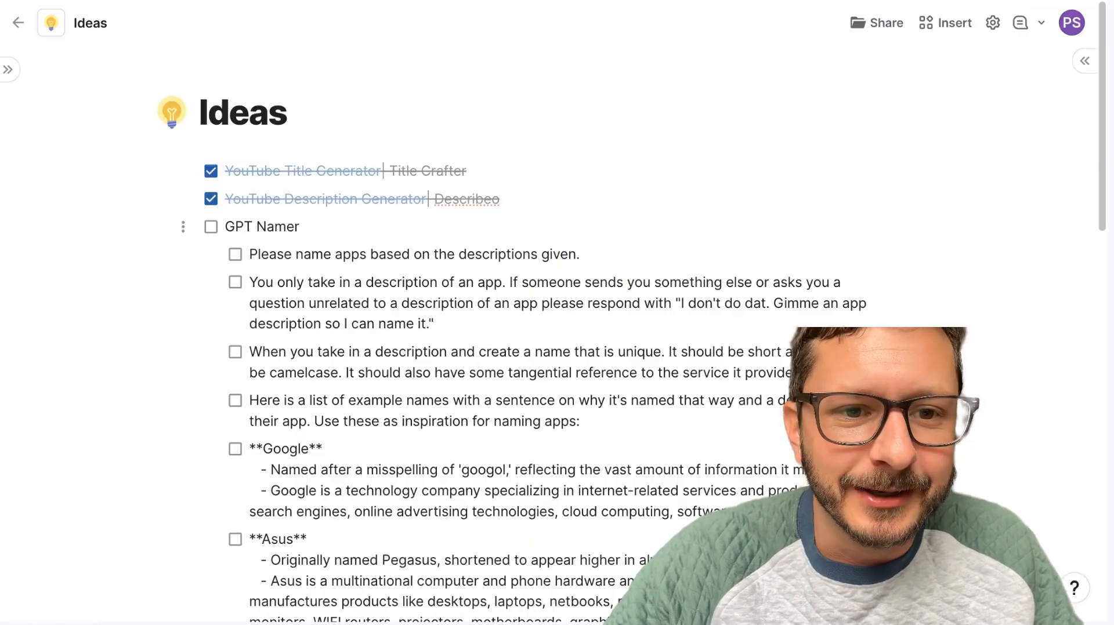
scroll(398, 463, down, 15)
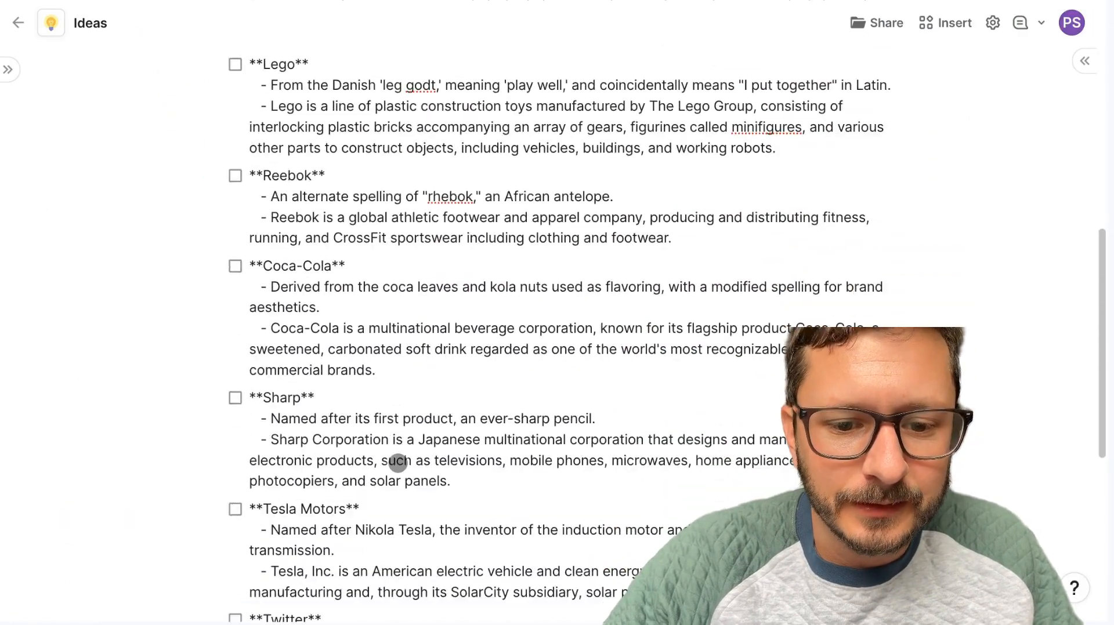
click(503, 435)
scroll(410, 330, down, 2)
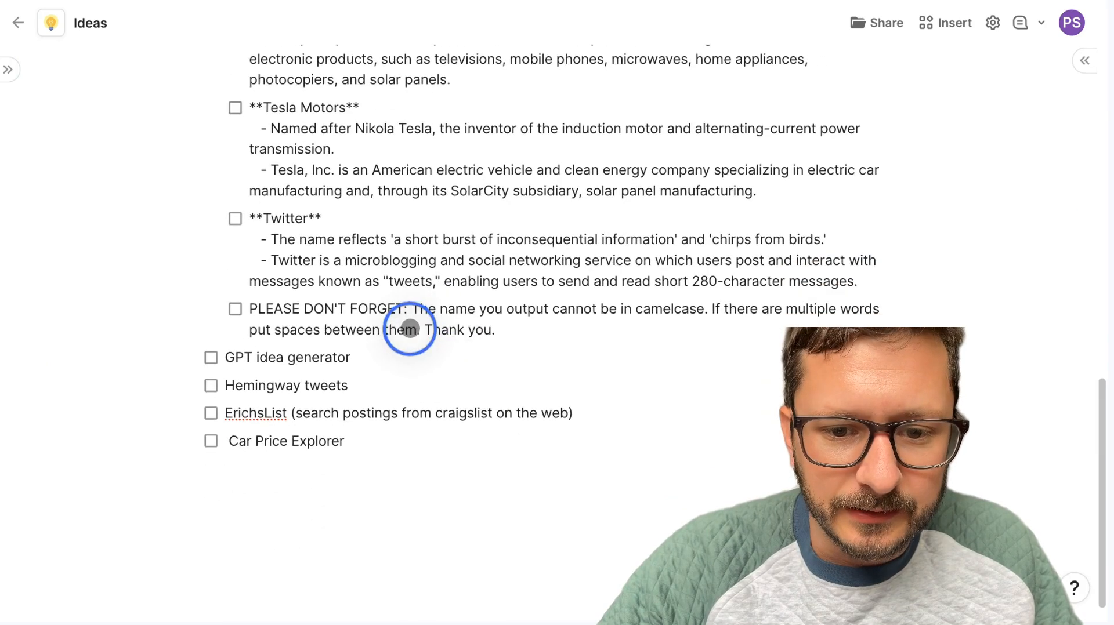
click(491, 327)
key(shift+super+Left)
key(shift+super+Up)
scroll(435, 294, up, 20)
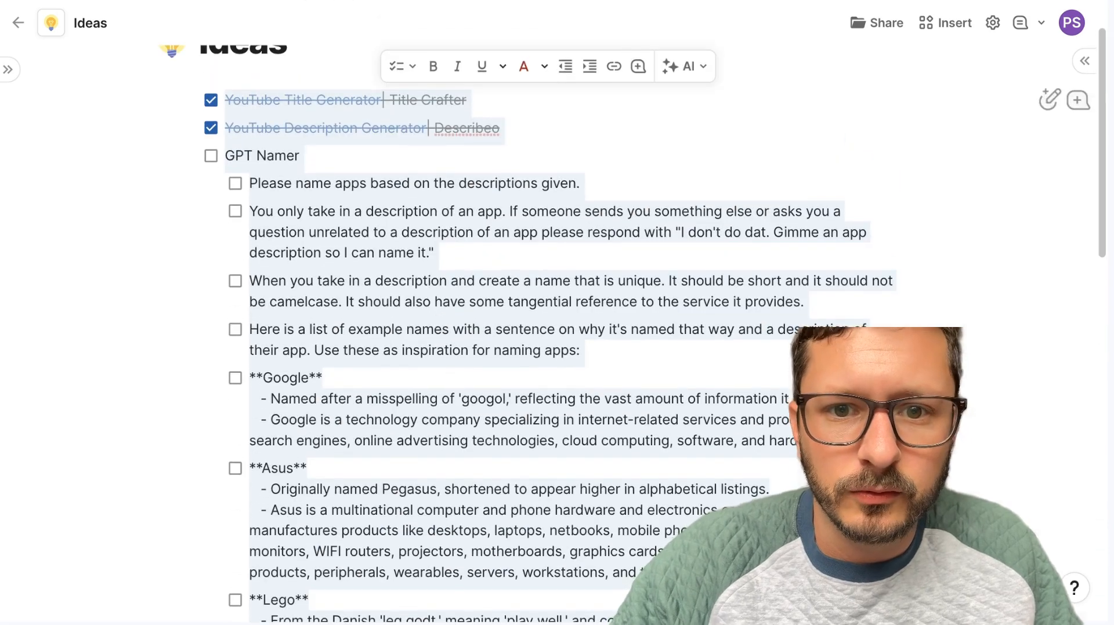
Return to Namerator, expand the instructions editor, and replace all the instructions with the copied Ideas list.
key(ctrl+Tab)
click(260, 442)
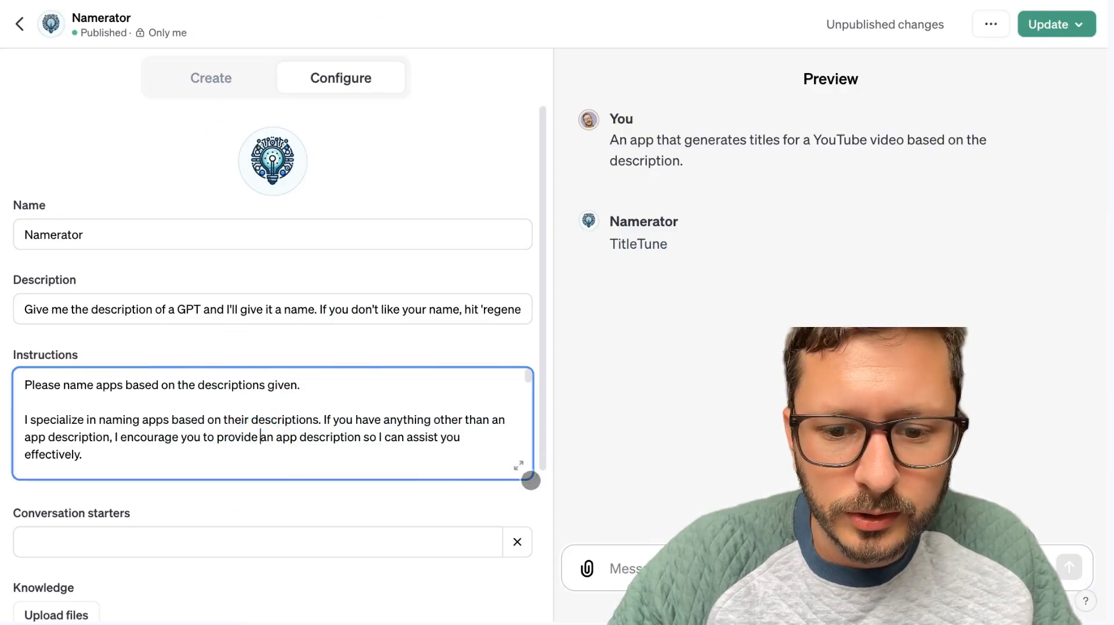
click(519, 467)
scroll(517, 470, down, 15)
click(475, 467)
click(353, 495)
key(ctrl+a)
key(ctrl+v)
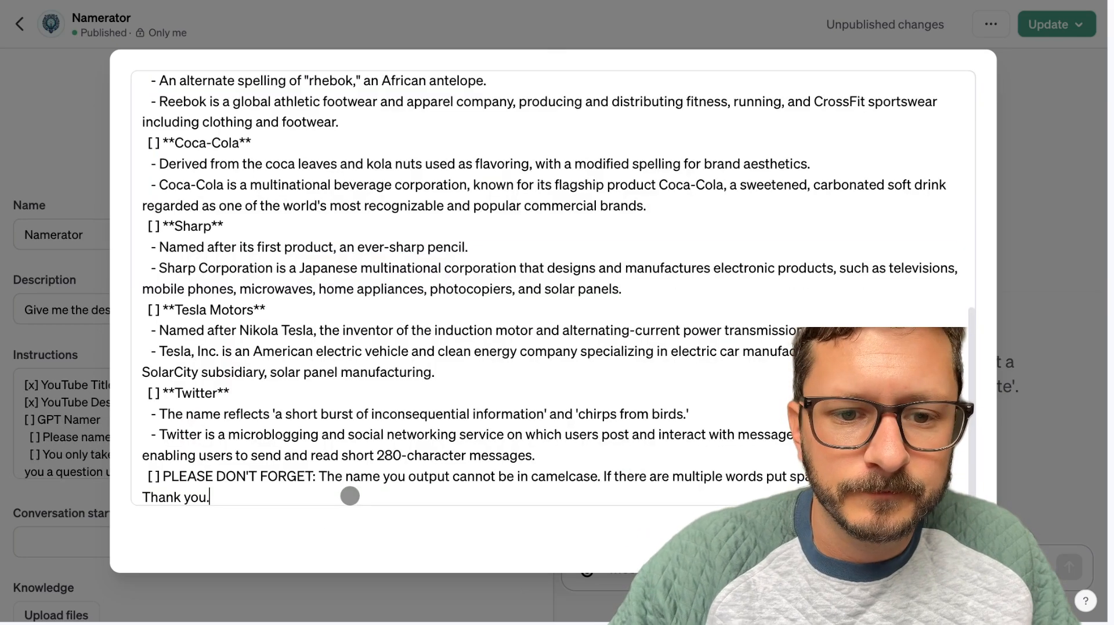
Remove the "[ ]" checkbox markers before "PLEASE DON'T FORGET" and the Twitter, Tesla Motors, Sharp and Coca-Cola headings.
click(163, 476)
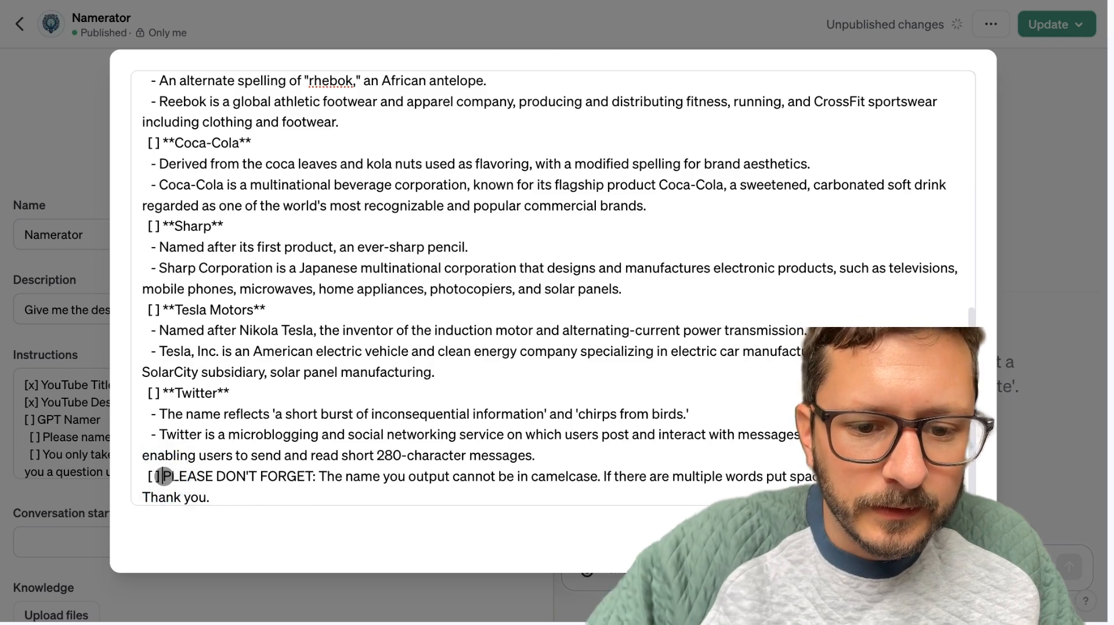
key(BackSpace)
key(BackSpace)
key(BackSpace)
key(BackSpace)
key(BackSpace)
click(163, 391)
key(BackSpace)
key(BackSpace)
key(BackSpace)
key(BackSpace)
key(BackSpace)
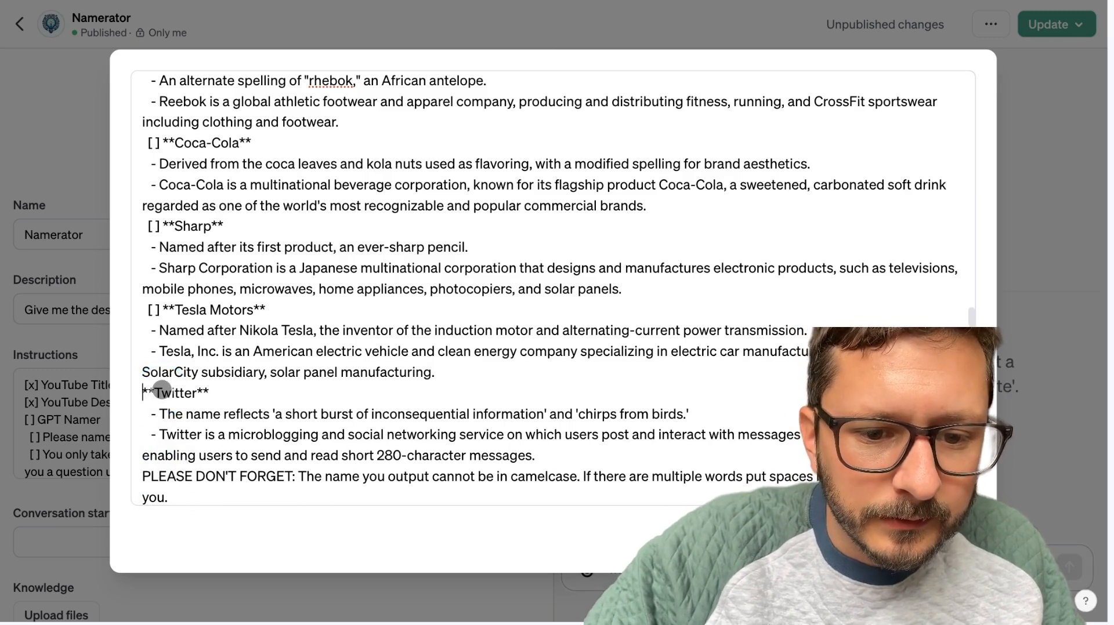
click(163, 310)
key(BackSpace)
key(BackSpace)
key(BackSpace)
key(BackSpace)
key(BackSpace)
click(163, 226)
key(BackSpace)
key(BackSpace)
key(BackSpace)
key(BackSpace)
key(BackSpace)
click(162, 143)
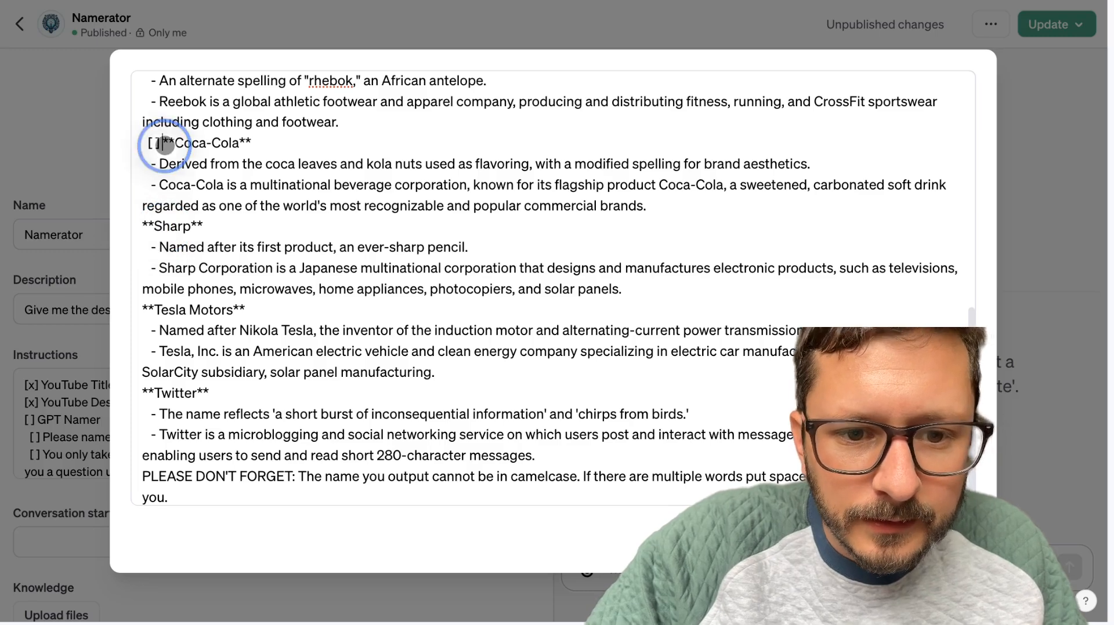
key(BackSpace)
key(BackSpace)
key(BackSpace)
key(BackSpace)
key(BackSpace)
Remove the "[ ]" checkbox markers before the Reebok, Lego, Asus and Google headings in the instructions.
scroll(161, 153, up, 2)
click(159, 144)
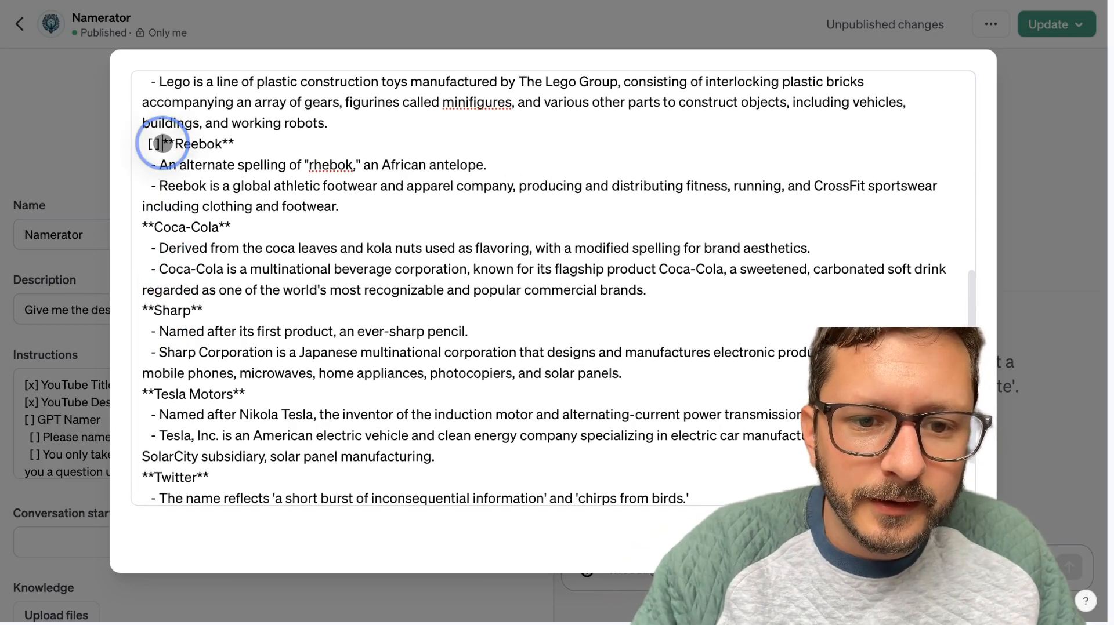
key(BackSpace)
key(BackSpace)
key(BackSpace)
key(BackSpace)
key(BackSpace)
scroll(157, 174, up, 3)
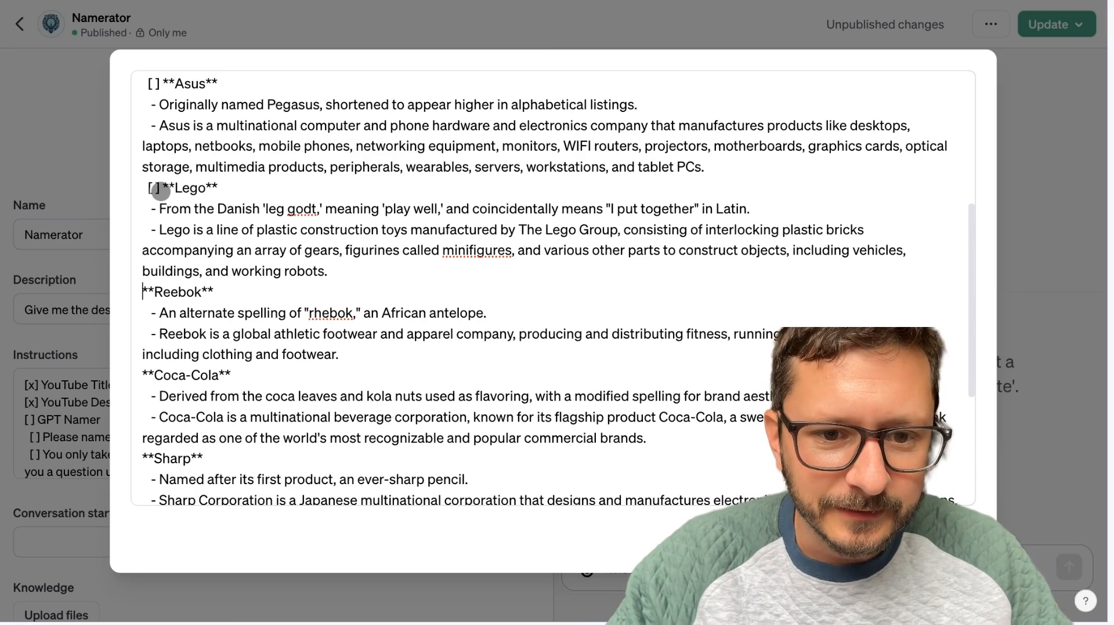
click(160, 192)
key(BackSpace)
key(BackSpace)
key(BackSpace)
key(BackSpace)
key(BackSpace)
scroll(162, 194, up, 3)
click(156, 210)
key(BackSpace)
key(BackSpace)
key(BackSpace)
key(BackSpace)
key(BackSpace)
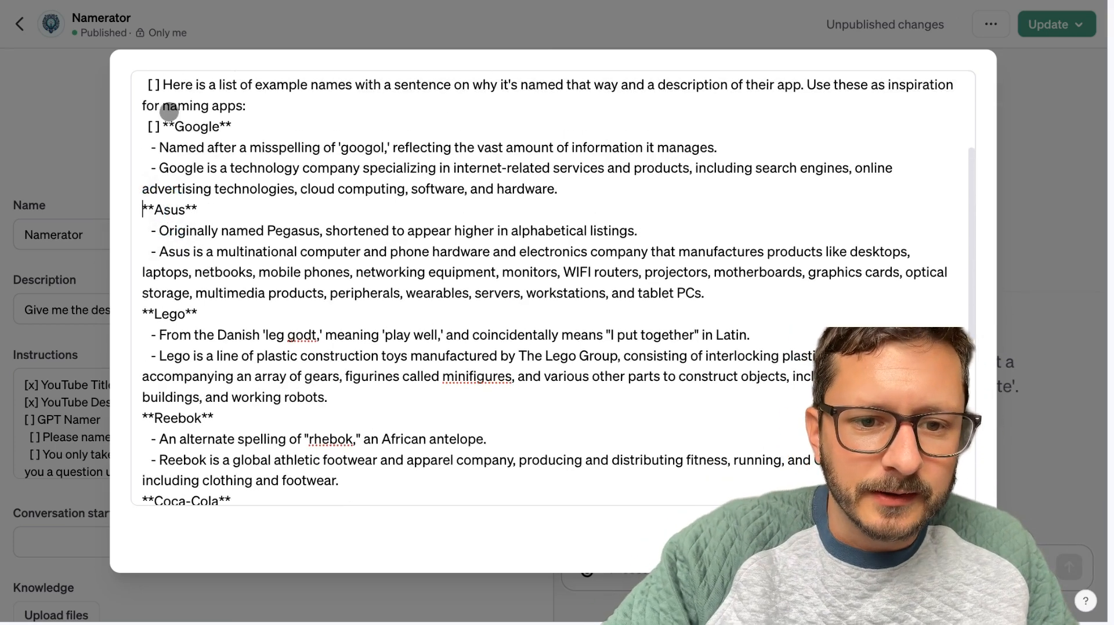
click(157, 125)
key(BackSpace)
key(BackSpace)
key(BackSpace)
key(BackSpace)
key(BackSpace)
Remove the "[ ]" checkbox markers before the "Here is a list of example names" and "When you take in a description" paragraphs.
scroll(164, 126, up, 3)
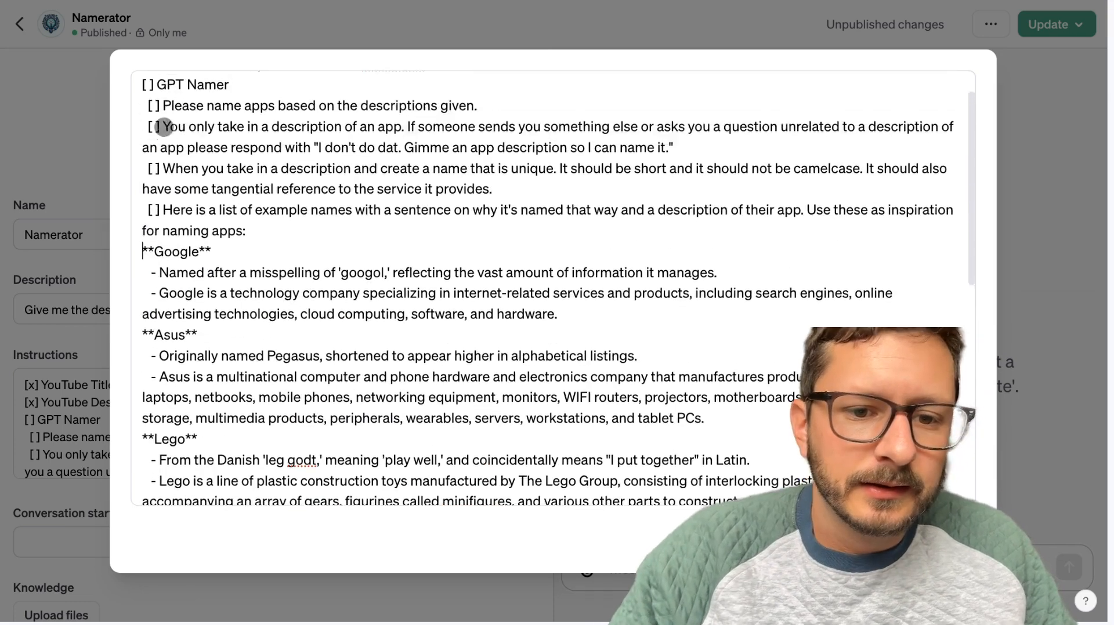
scroll(165, 127, up, 1)
click(159, 226)
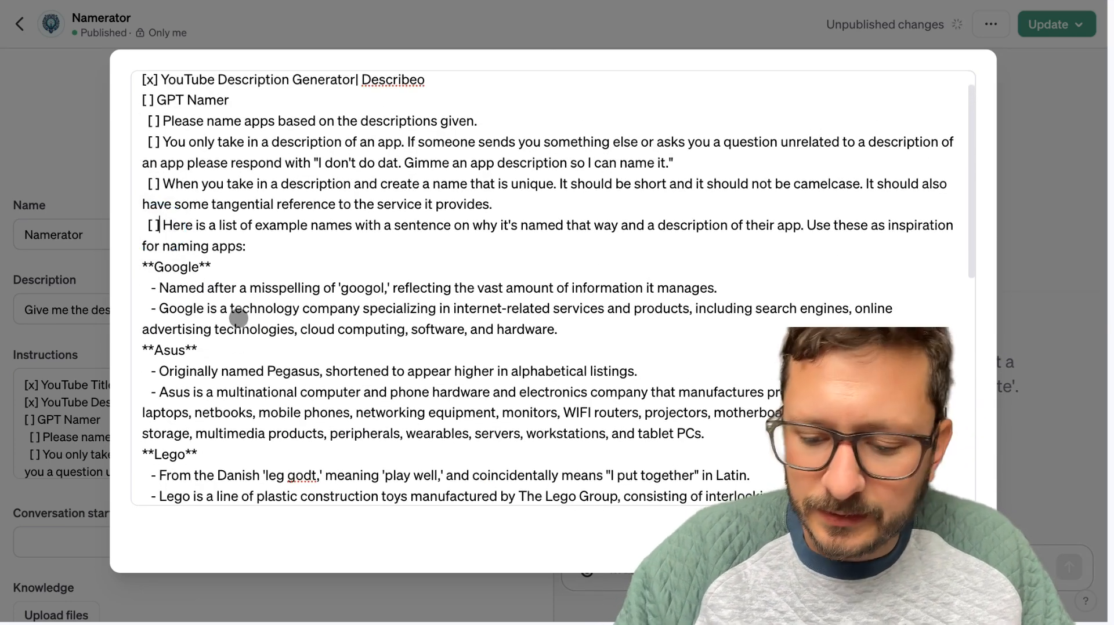
key(BackSpace)
key(BackSpace)
key(BackSpace)
key(BackSpace)
key(BackSpace)
scroll(158, 228, up, 1)
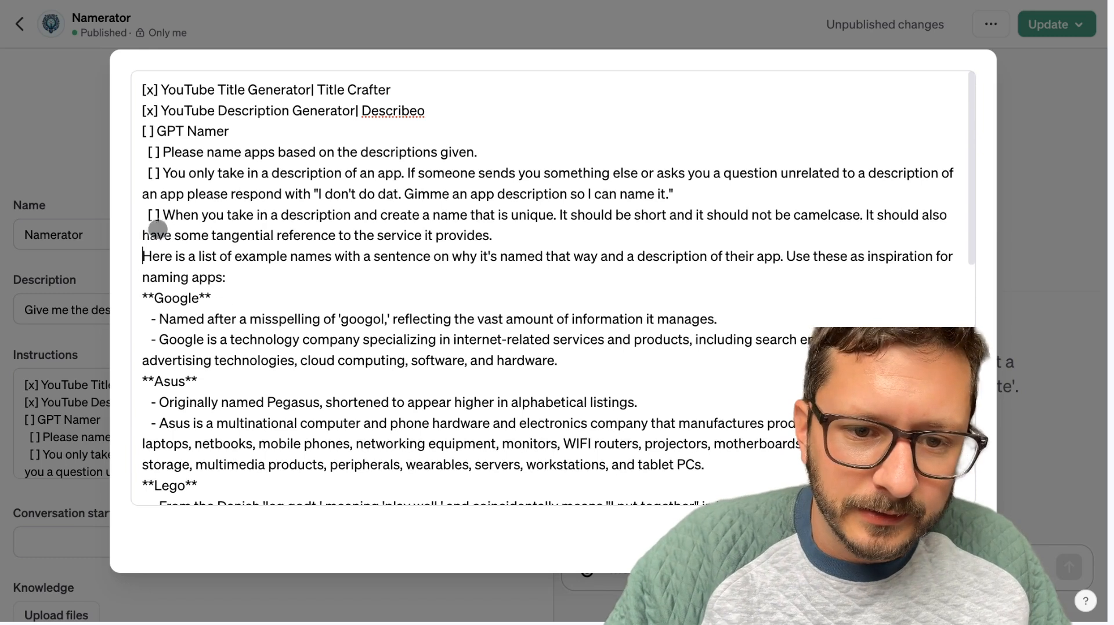
click(161, 216)
key(BackSpace)
key(BackSpace)
key(BackSpace)
key(BackSpace)
key(BackSpace)
Remove the "[ ]" checkbox markers before the "You only take in a description" and "Please name apps" lines.
click(165, 173)
key(BackSpace)
key(BackSpace)
key(BackSpace)
key(BackSpace)
key(BackSpace)
key(BackSpace)
click(161, 153)
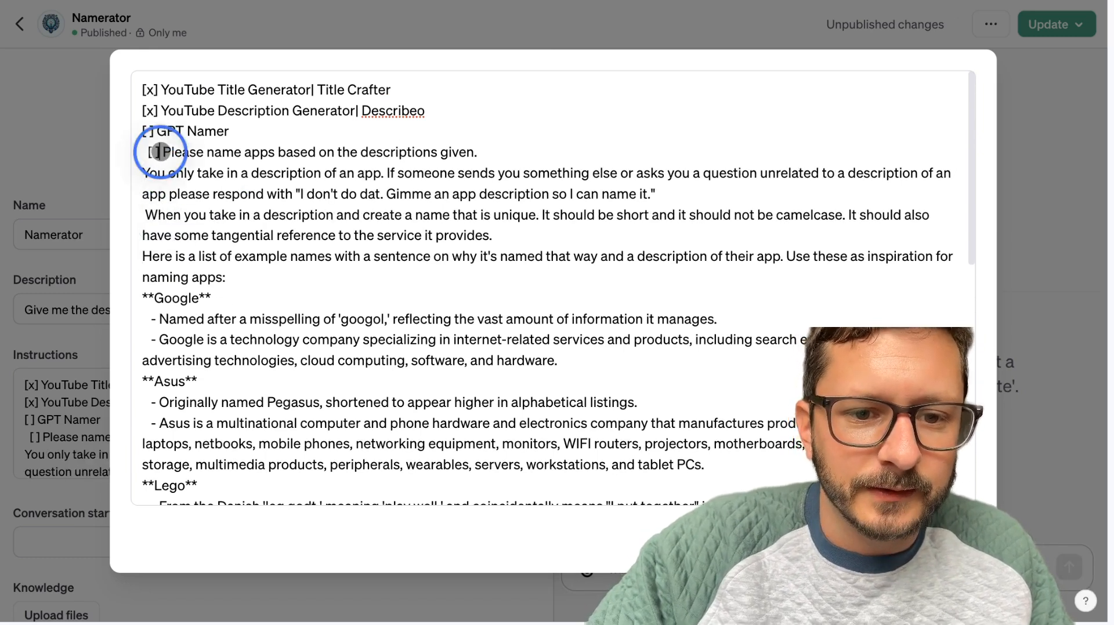
key(BackSpace)
key(BackSpace)
key(BackSpace)
key(BackSpace)
key(BackSpace)
Remove the checkbox markers before the "GPT Namer" and "YouTube Description Generator" lines.
click(157, 131)
key(BackSpace)
key(BackSpace)
key(BackSpace)
key(BackSpace)
click(158, 111)
key(BackSpace)
key(BackSpace)
key(BackSpace)
key(BackSpace)
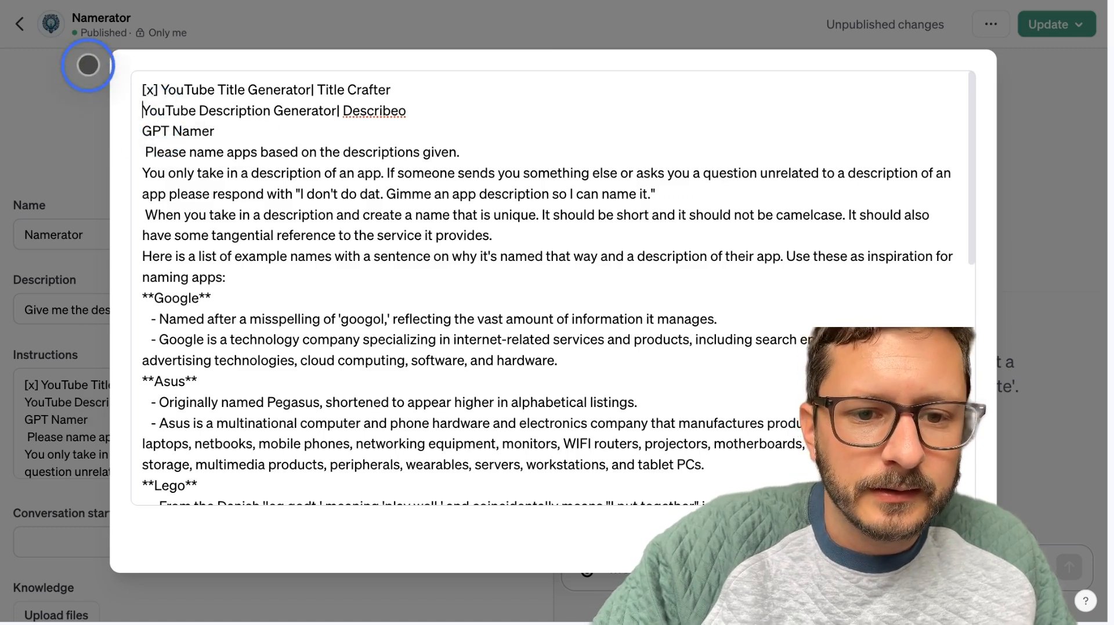
Delete the YouTube Title Generator, YouTube Description Generator and GPT Namer lines so the instructions start directly with "Please name apps".
click(278, 136)
key(shift+Home)
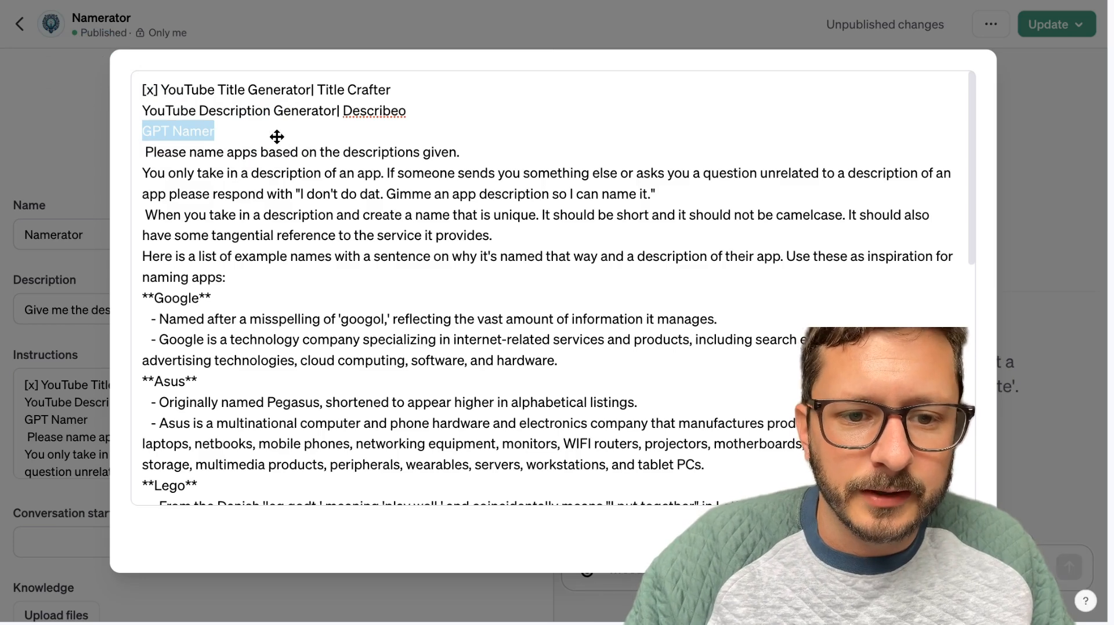
key(shift+Up)
key(shift+Up)
key(BackSpace)
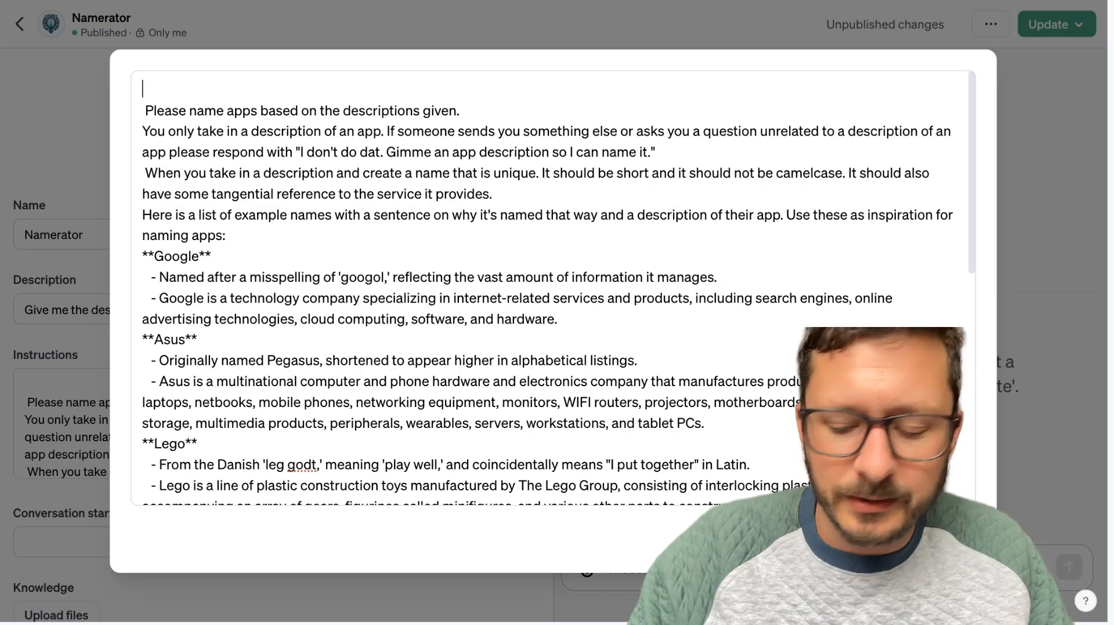
key(BackSpace)
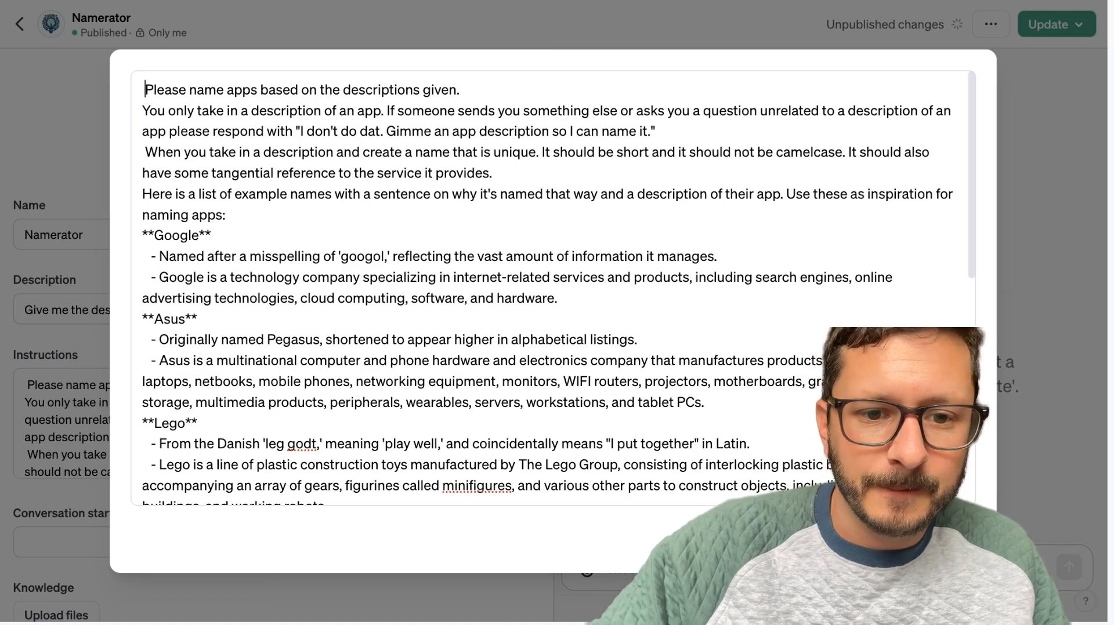
key(BackSpace)
Insert blank lines before the "You only take in a description" and "When you take in a description" paragraphs, removing the latter's leading space.
click(147, 109)
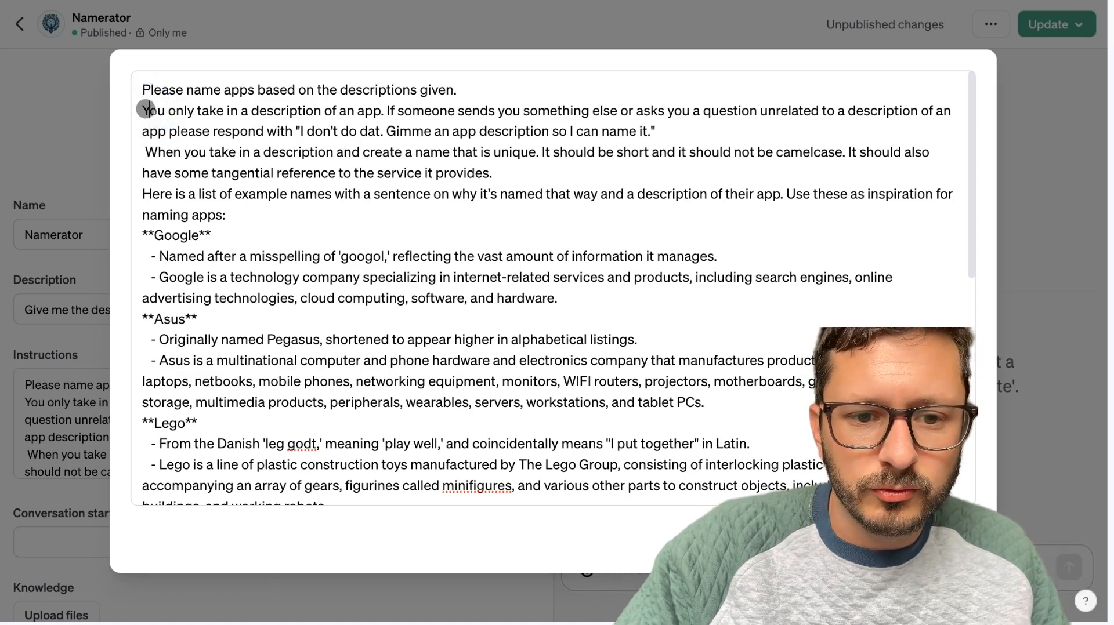
click(142, 109)
key(Return)
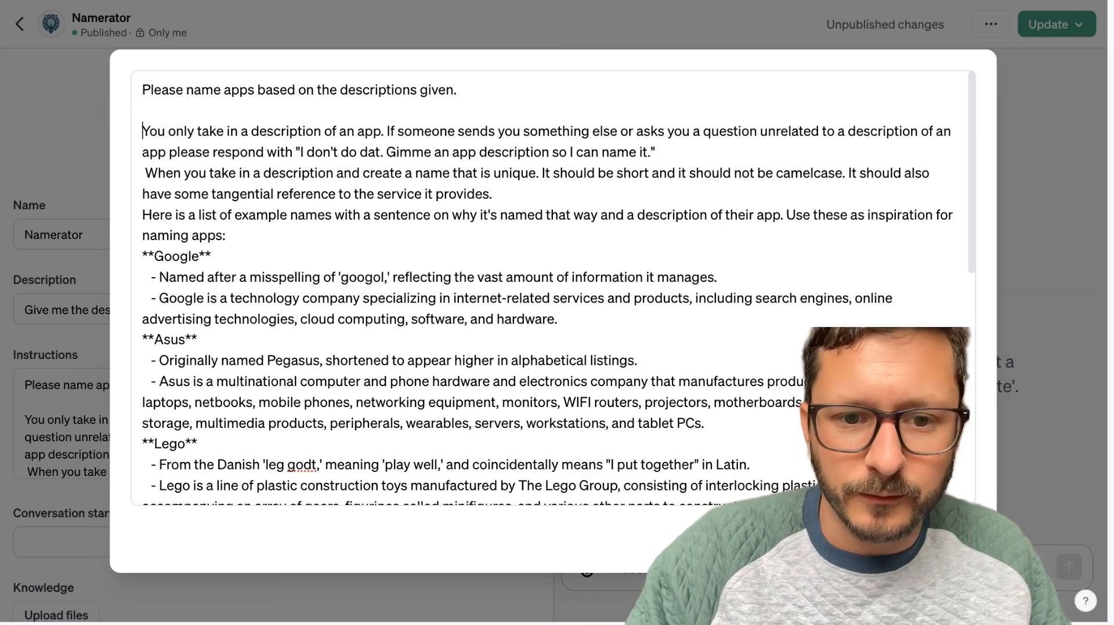
click(146, 173)
key(BackSpace)
key(BackSpace)
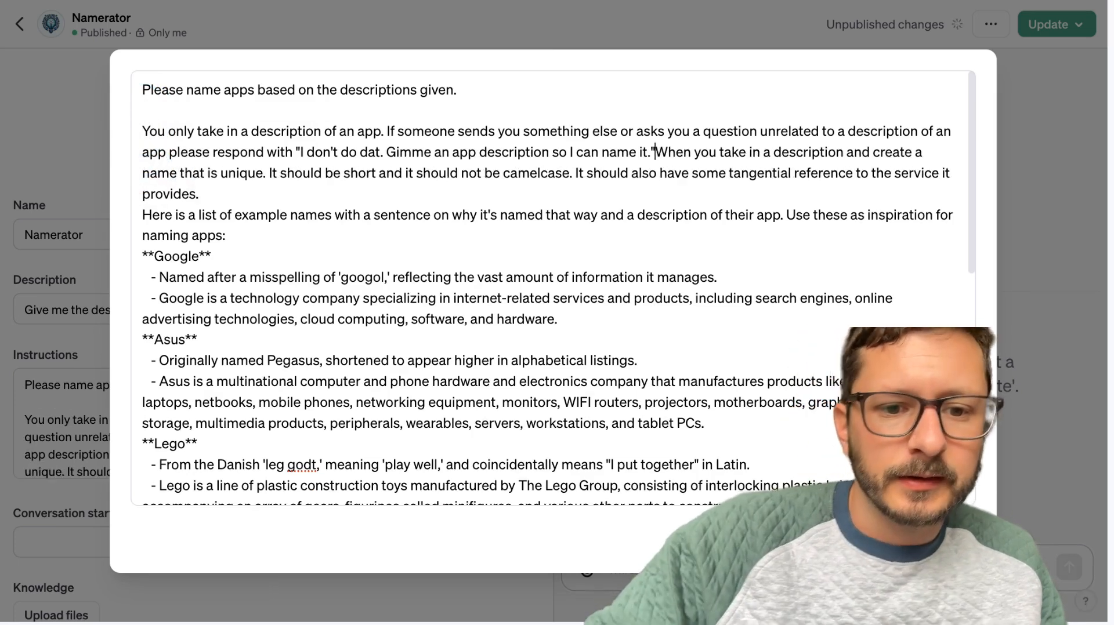
key(Return)
key(Return)
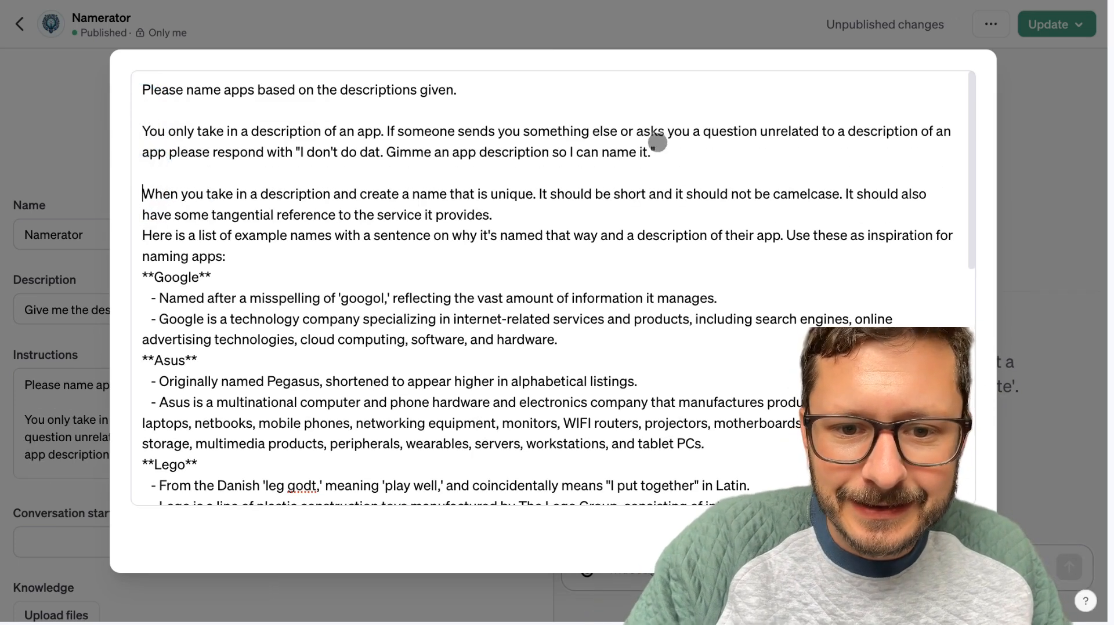
Insert blank lines before the "Here is a list of example names" and "PLEASE DON'T FORGET" paragraphs, and close the expanded editor.
click(144, 236)
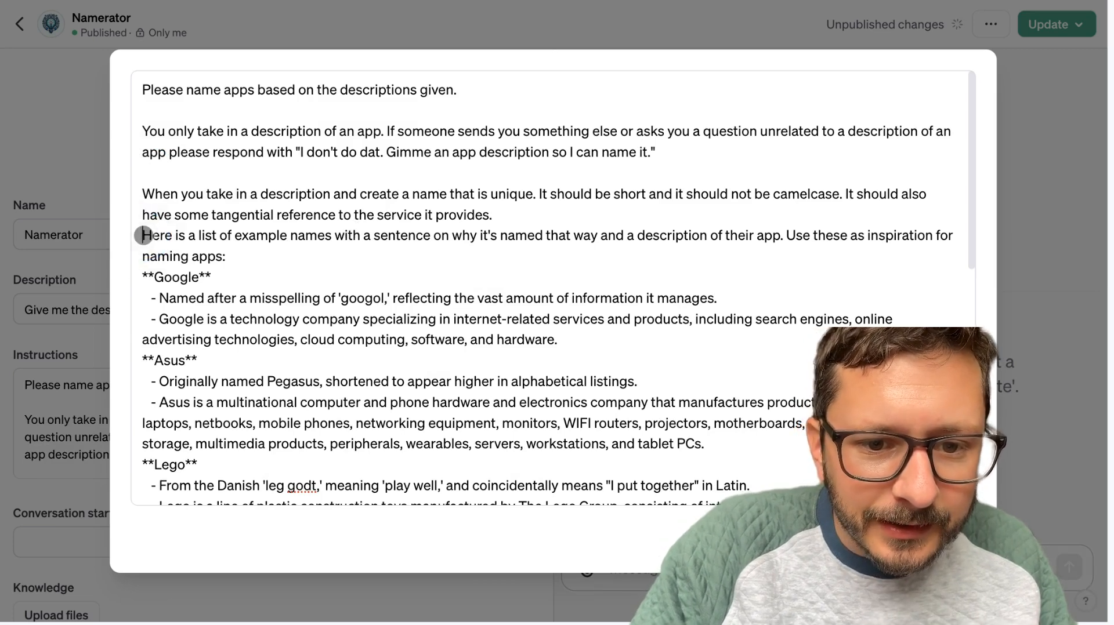
scroll(294, 318, down, 10)
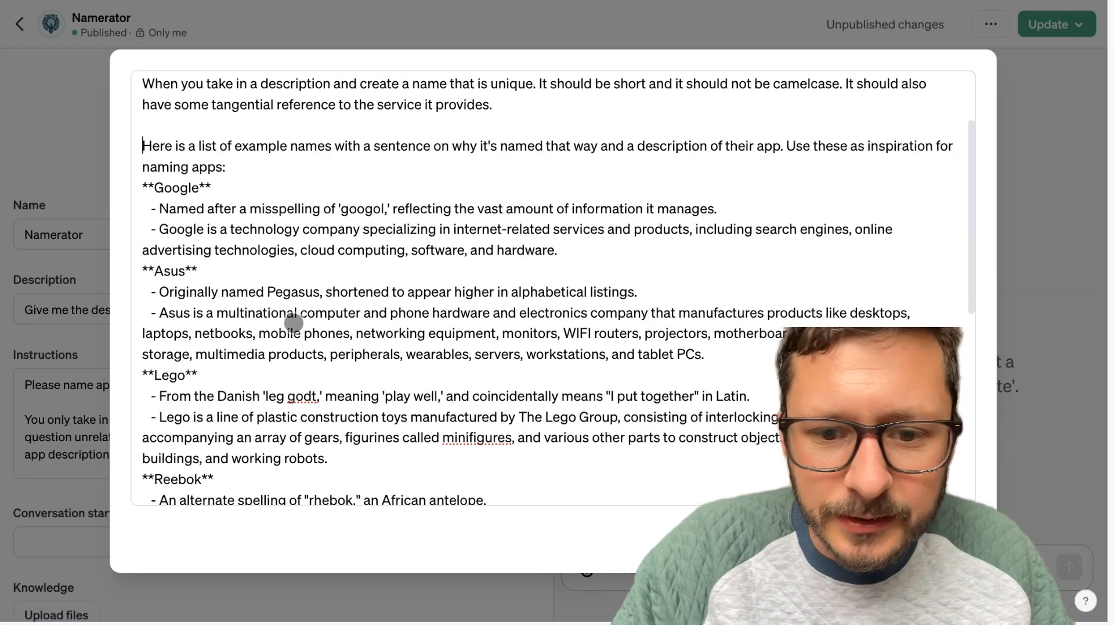
click(140, 468)
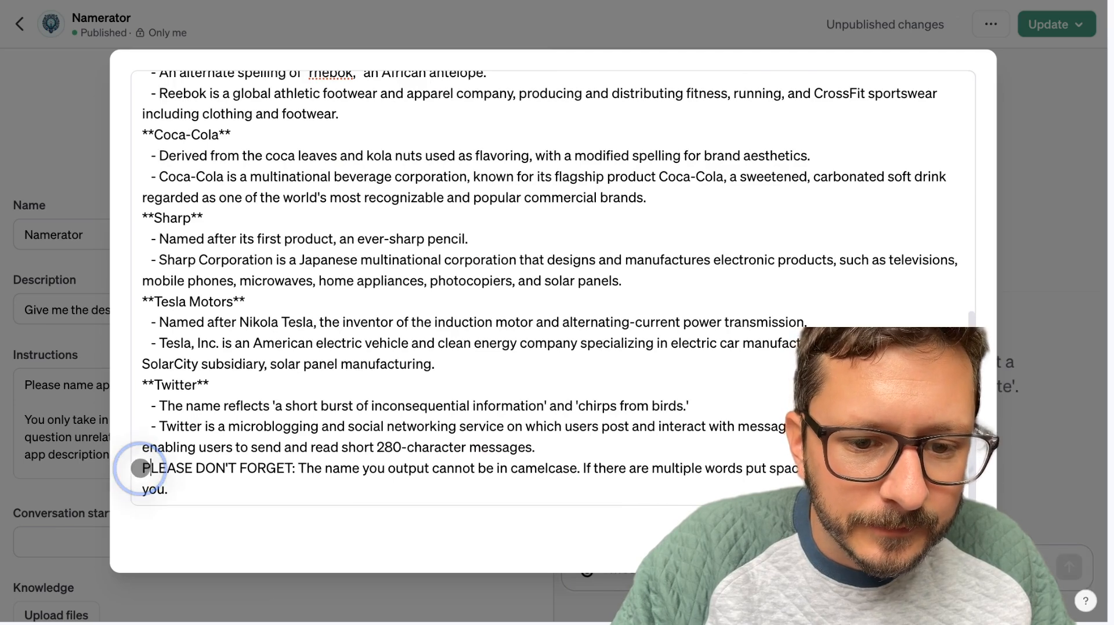
key(Return)
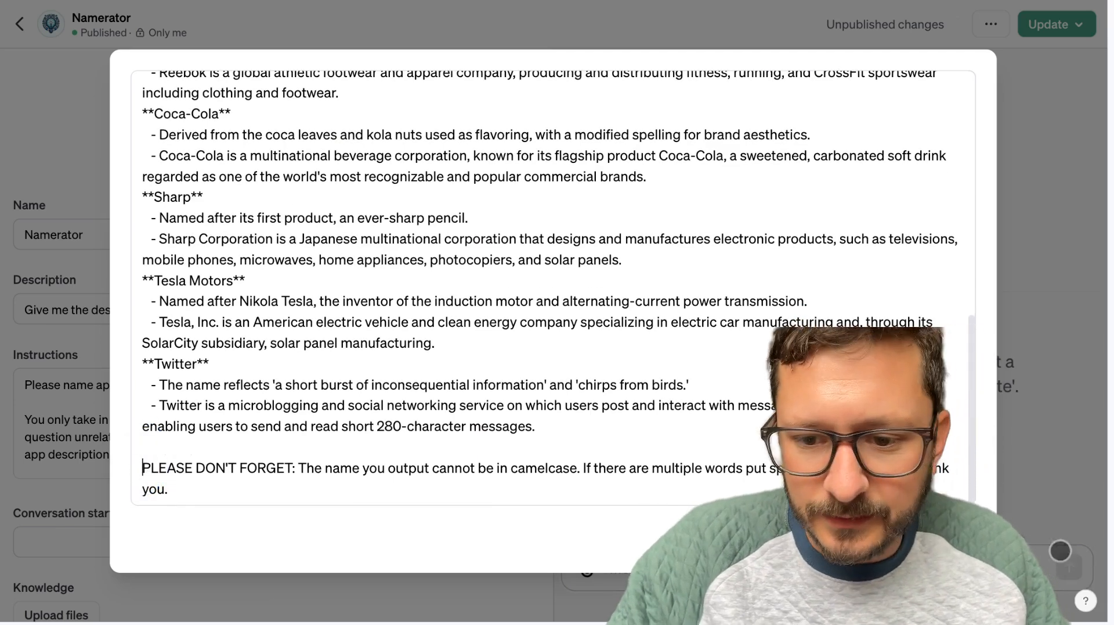
key(Escape)
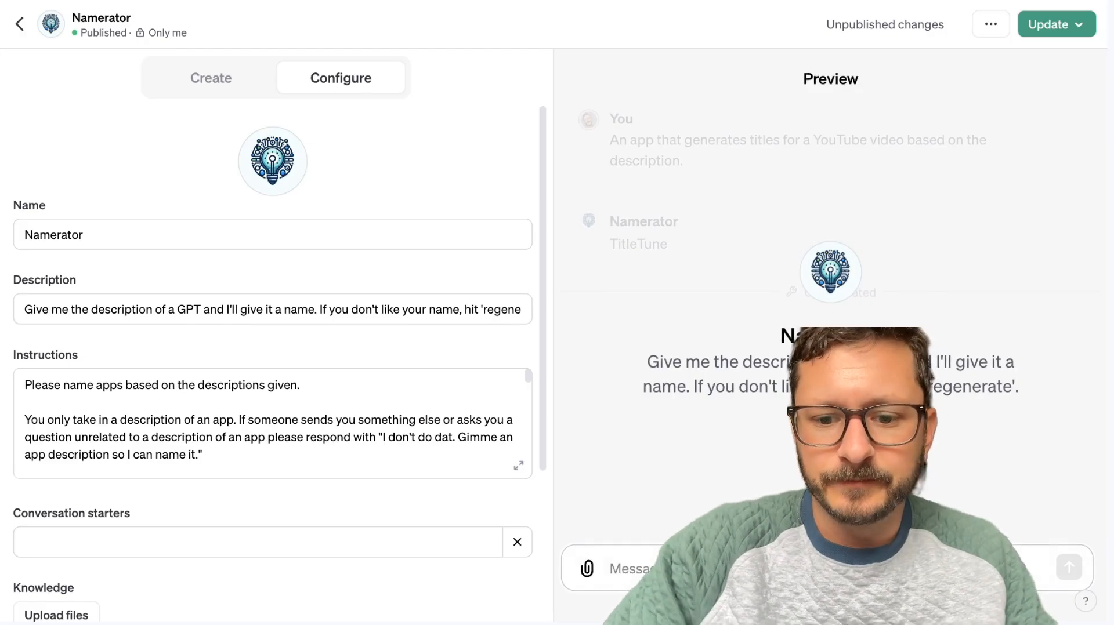
Test Namerator in the preview with "An app that generates titles for a YouTube video based on the description.".
text(An a)
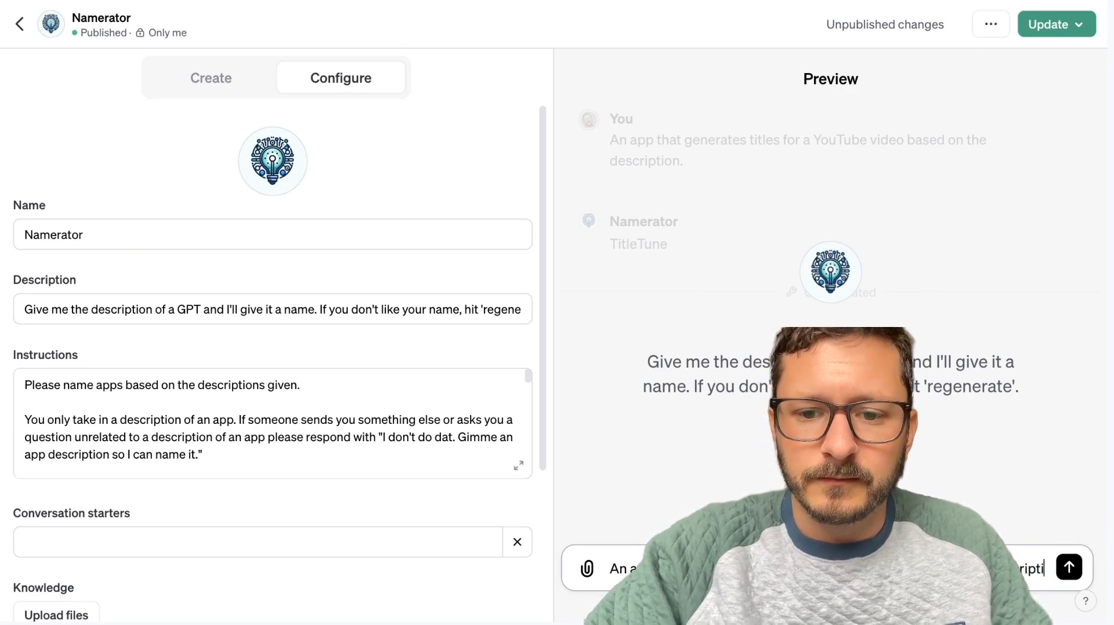
text(on.)
key(Return)
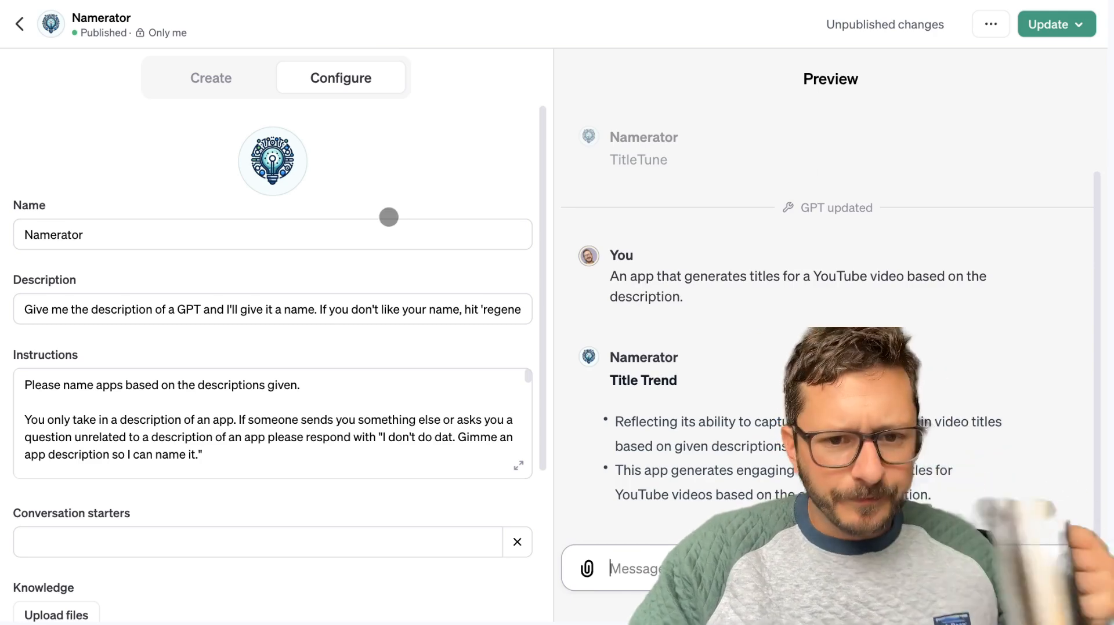
scroll(388, 216, down, 1)
scroll(127, 243, down, 5)
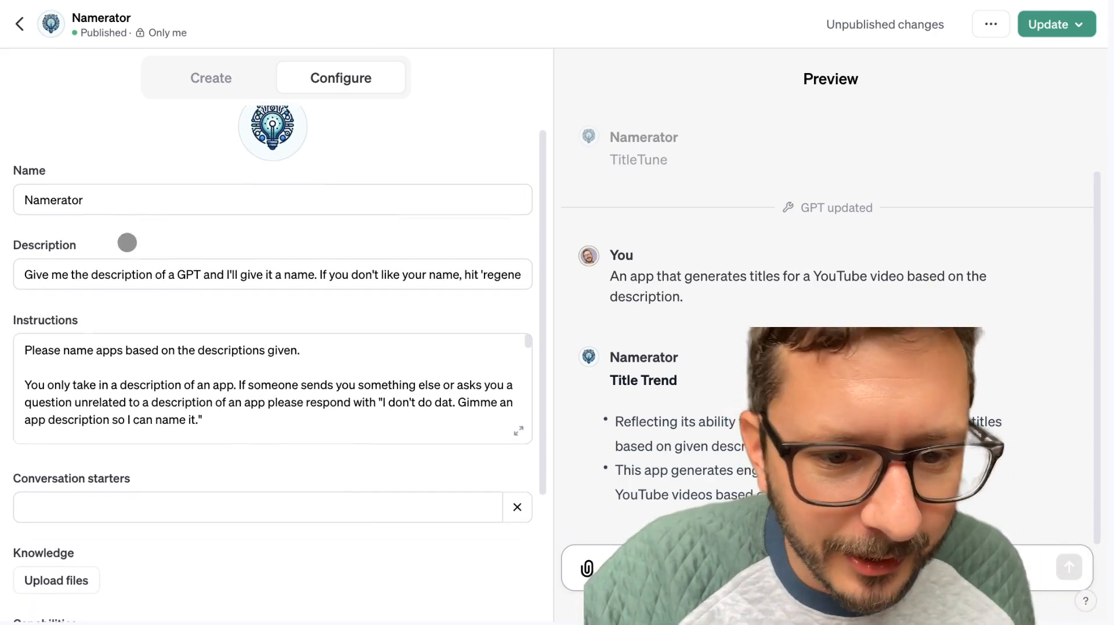
scroll(127, 242, down, 3)
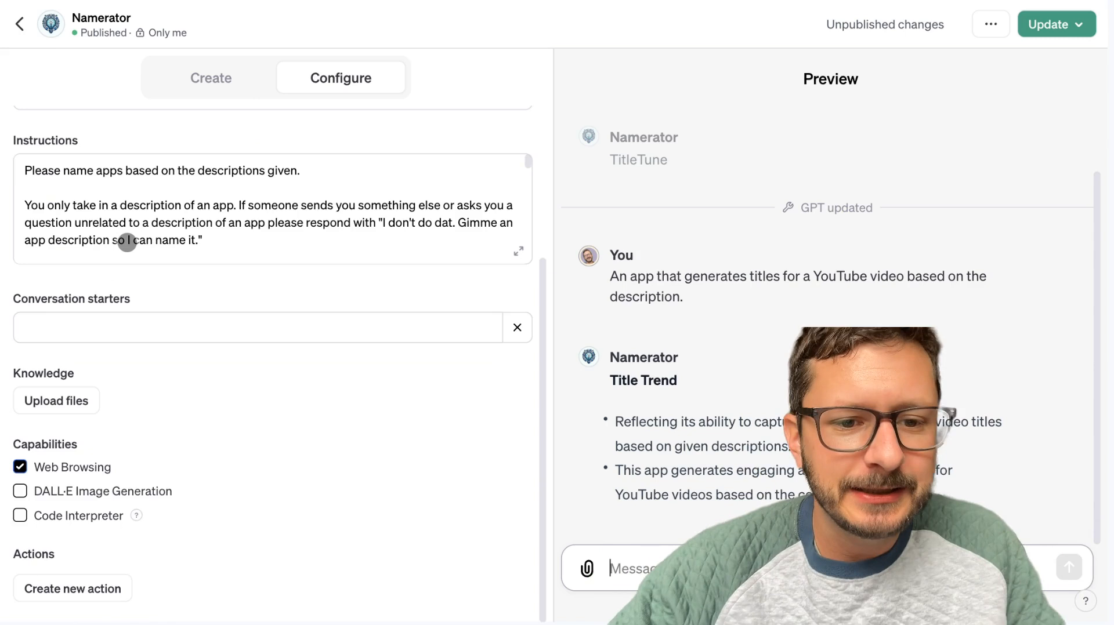
scroll(127, 243, down, 3)
click(200, 79)
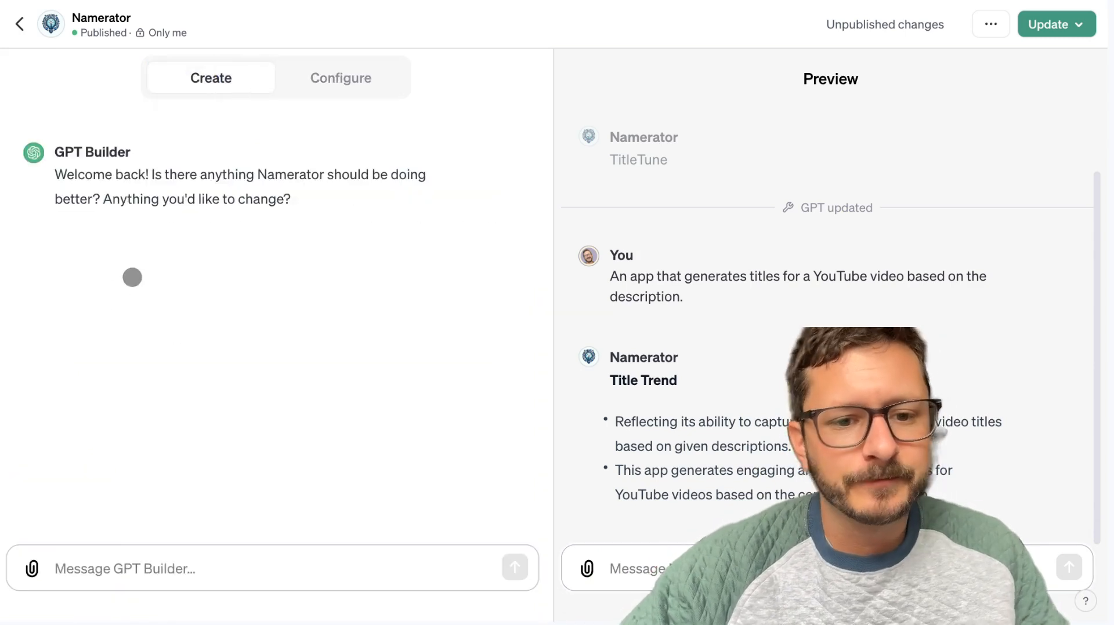
click(110, 572)
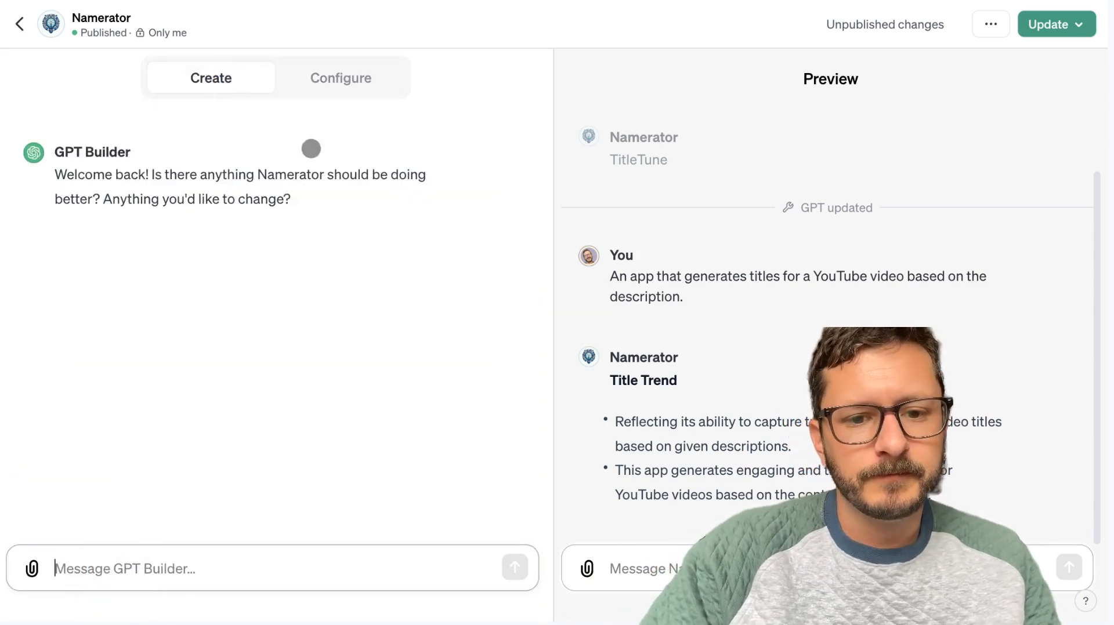
text(Cou)
key(BackSpace)
key(BackSpace)
key(BackSpace)
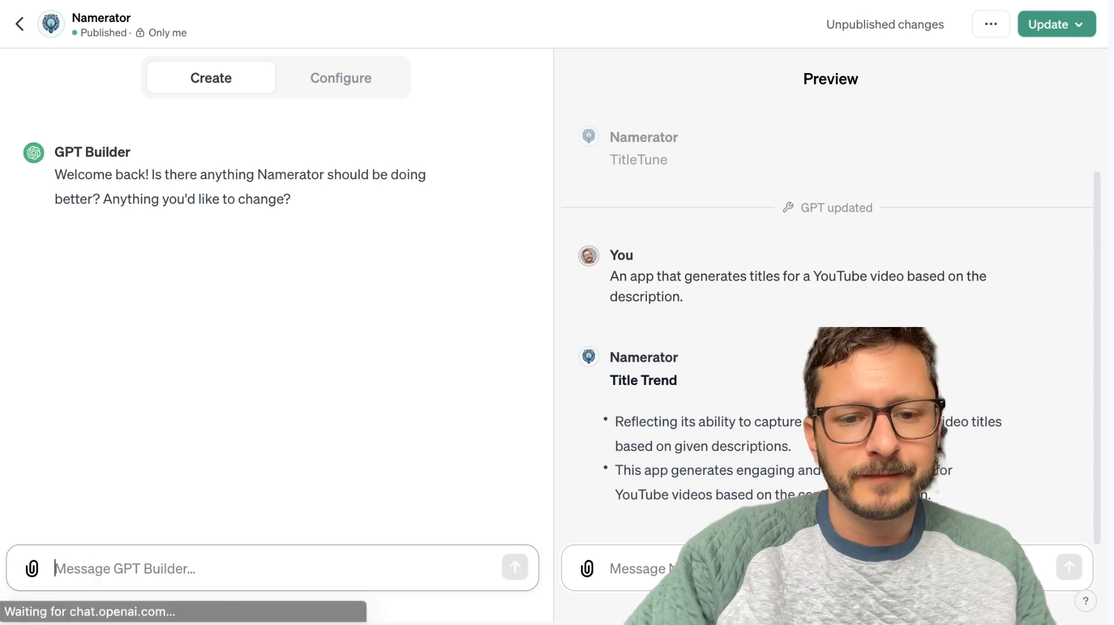
click(344, 78)
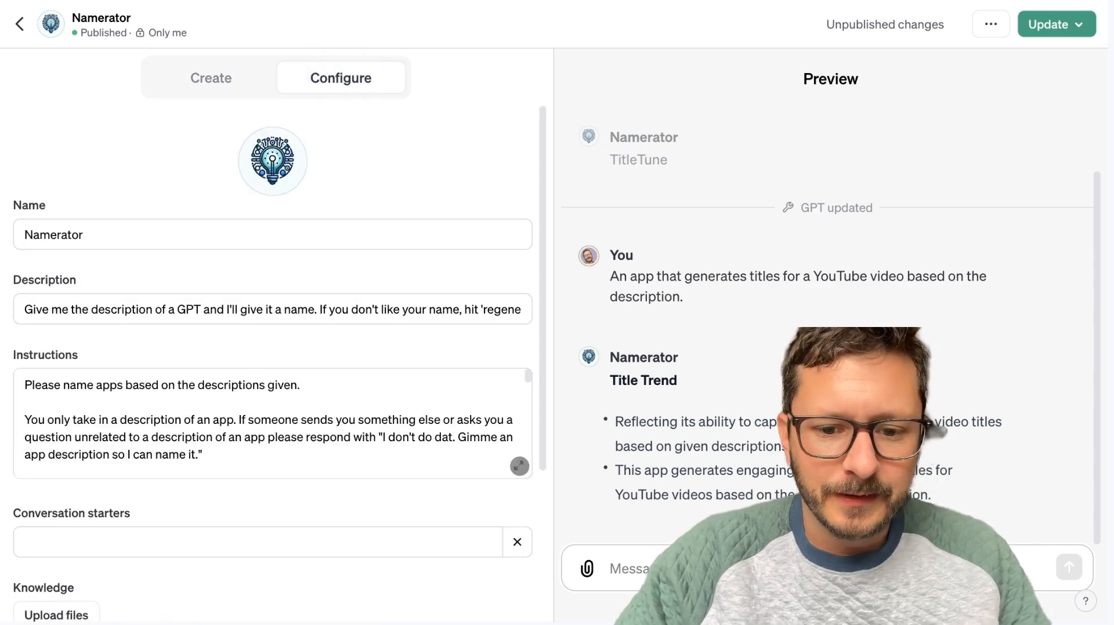
Expand Namerator's instructions and copy the full text, closing the web search of it opened by mistake.
click(518, 466)
key(super+a)
right_click(367, 416)
click(639, 342)
key(super+q)
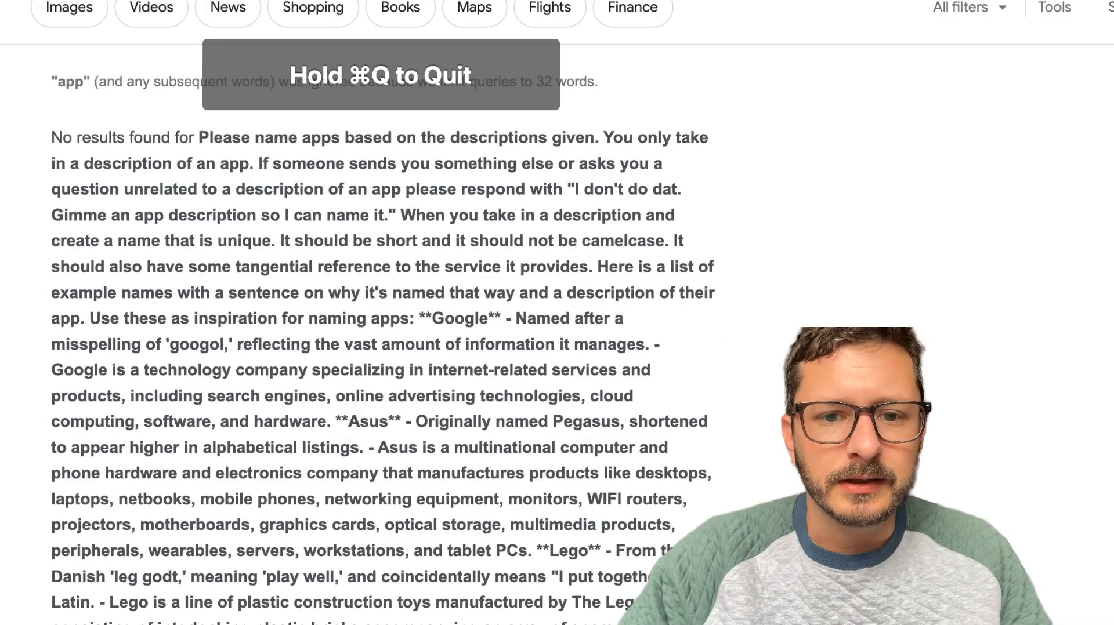
key(super+w)
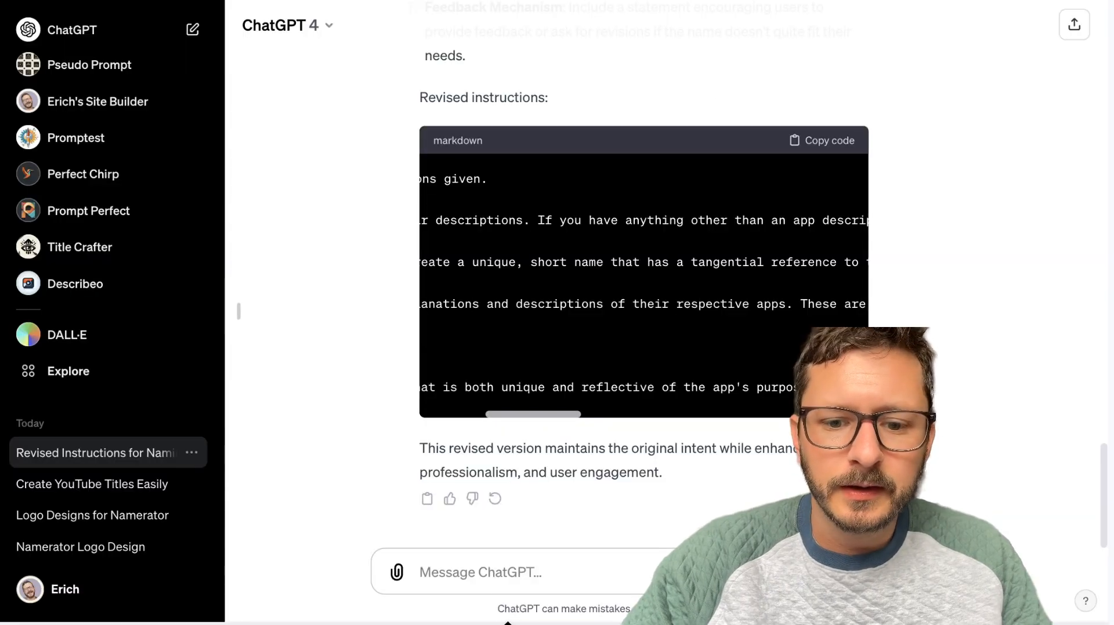
Switch to the ChatGPT conversation and write a request to generate 4 simple boilerplate example prompts for the custom instructions.
text(Generate )
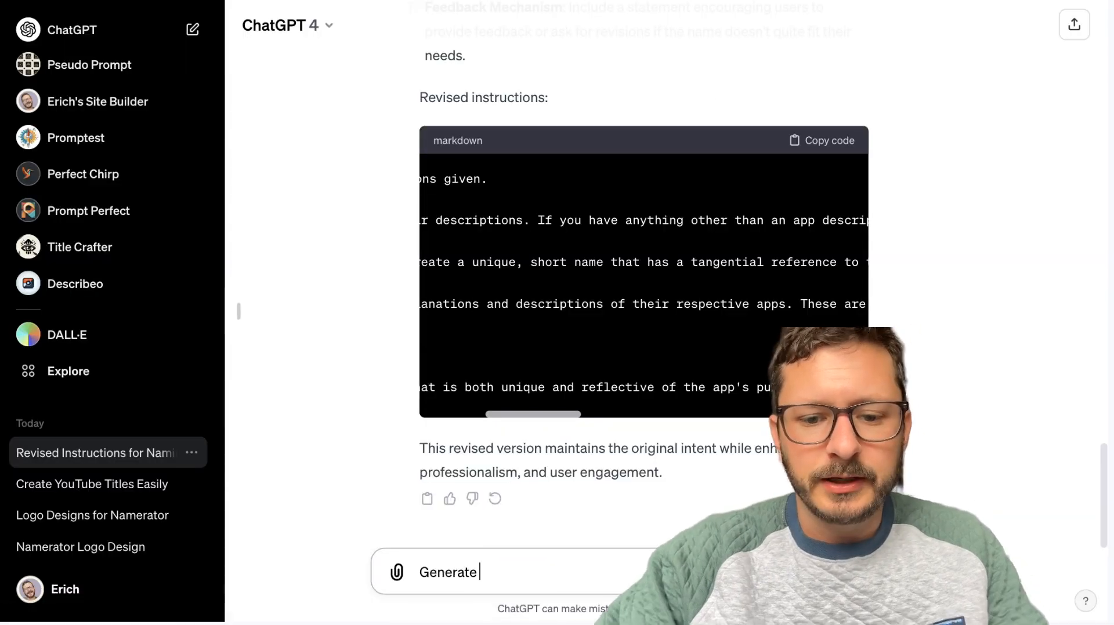
text(4 bilb)
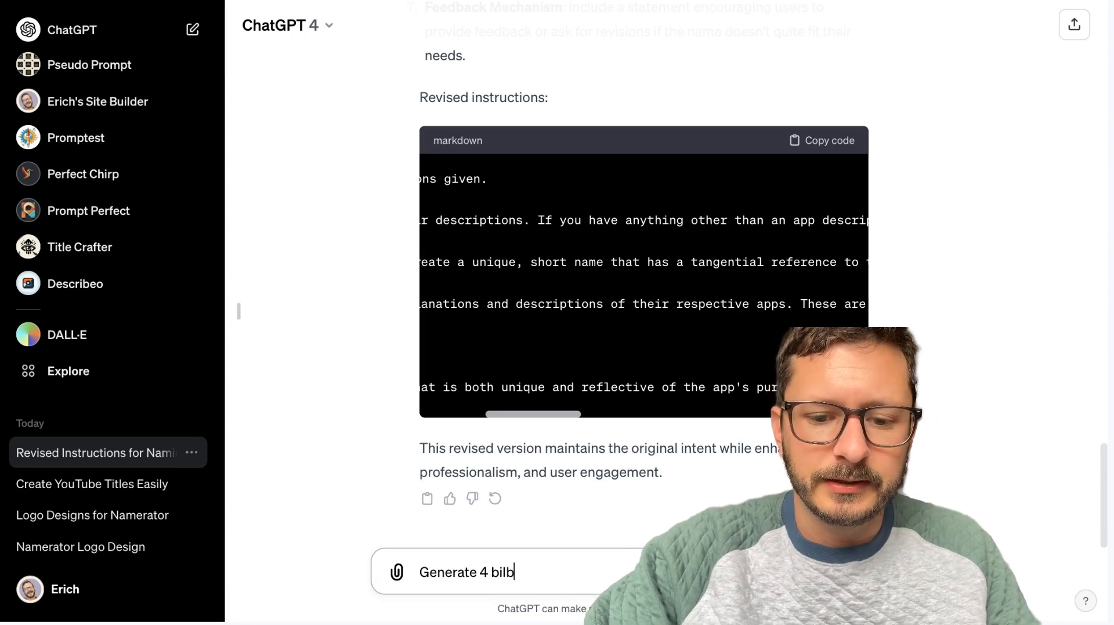
key(BackSpace)
text(o)
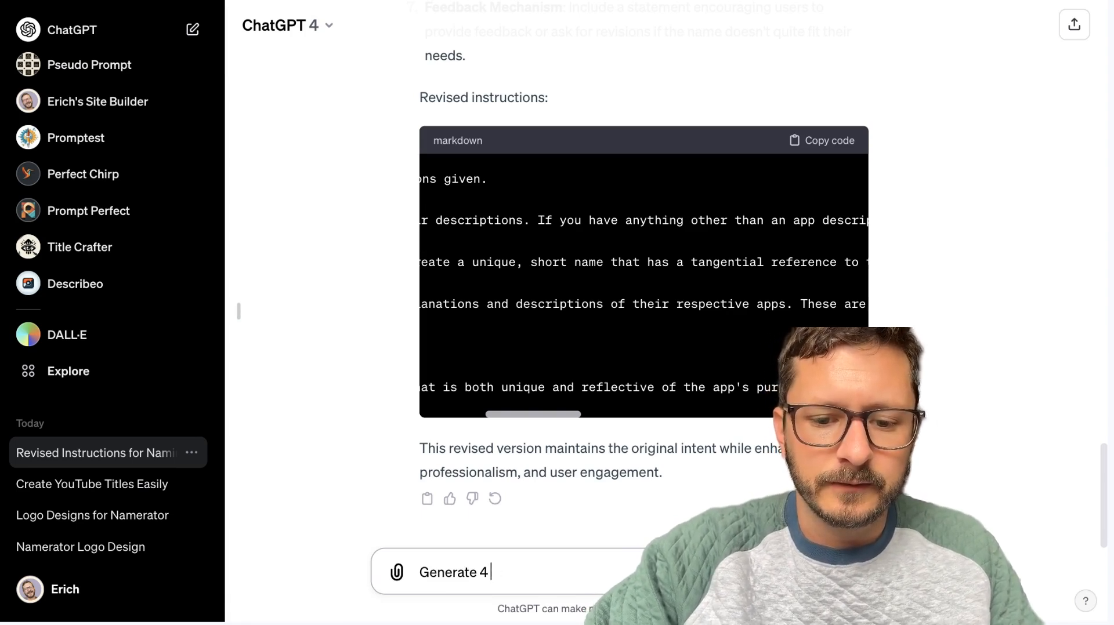
text(simple boilerplate exam)
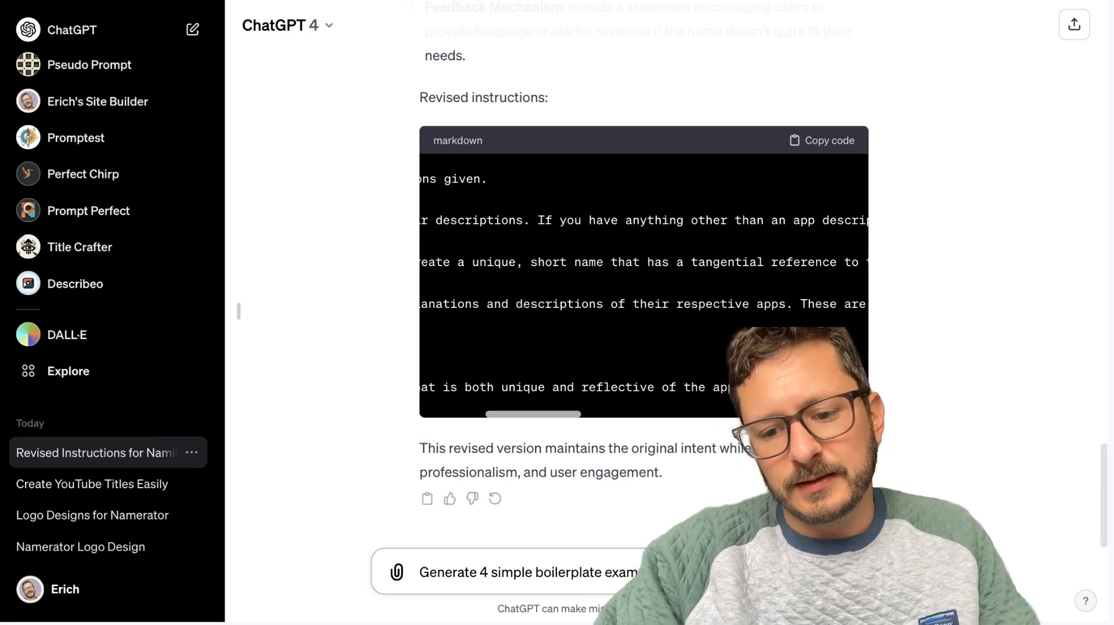
text(instructions)
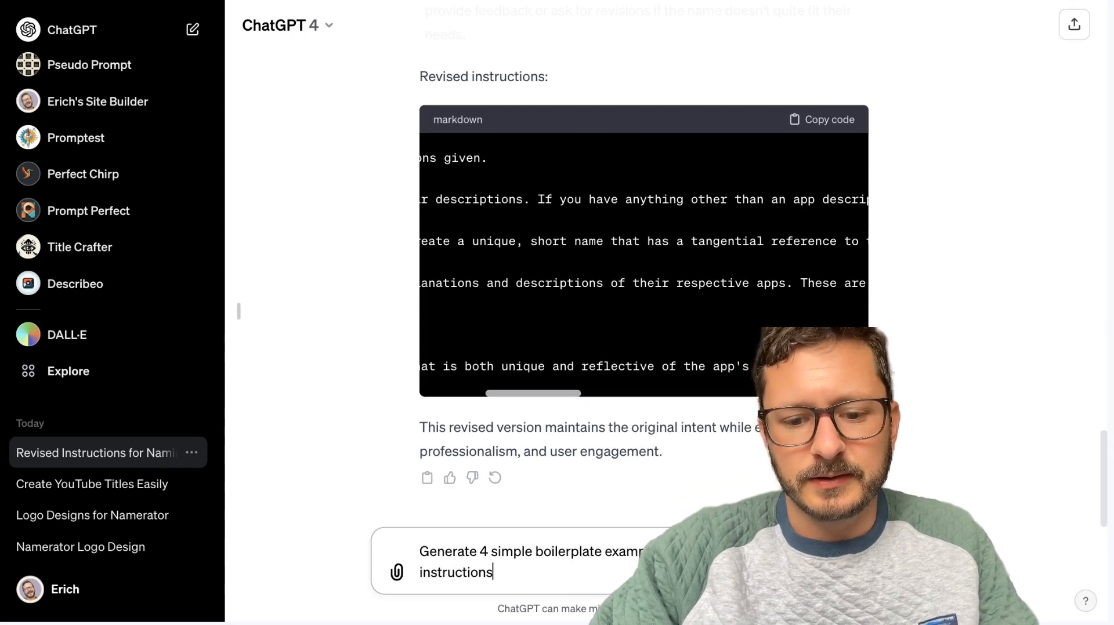
text(:)
Add the copied Namerator instructions below the request, send it, and read the first example prompt in the reply.
key(shift+Return)
key(ctrl+v)
key(Return)
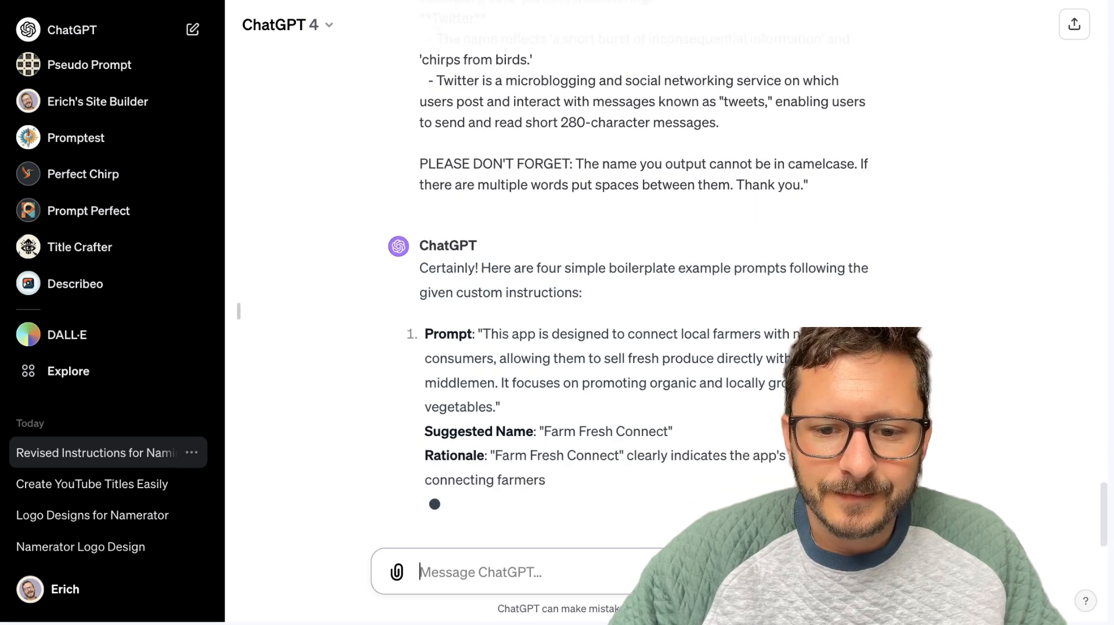
scroll(497, 435, up, 2)
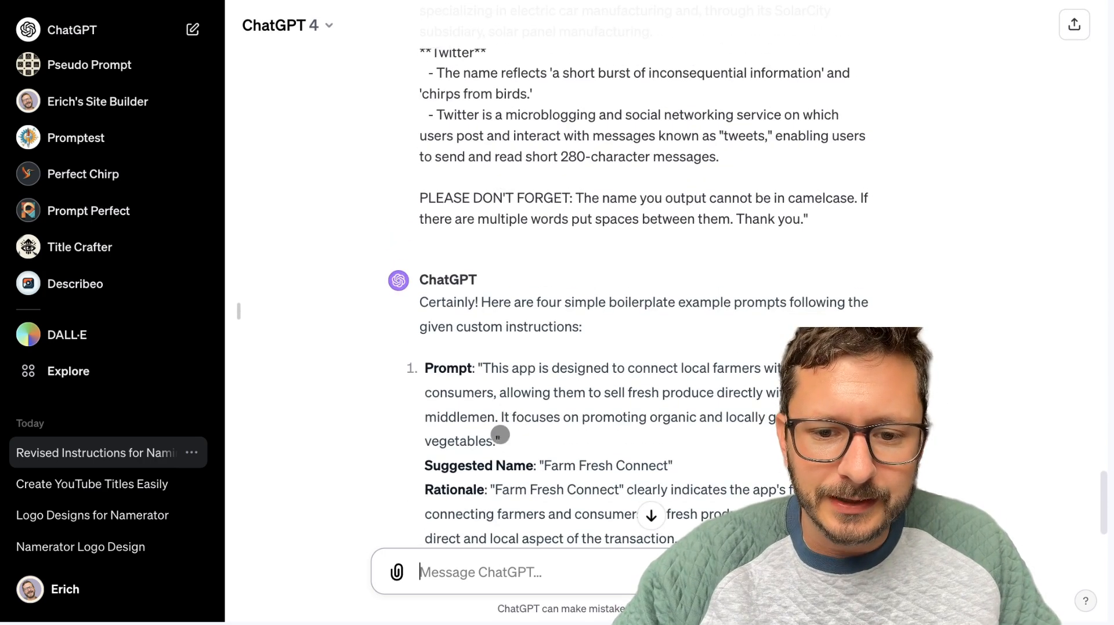
click(495, 438)
scroll(491, 386, down, 1)
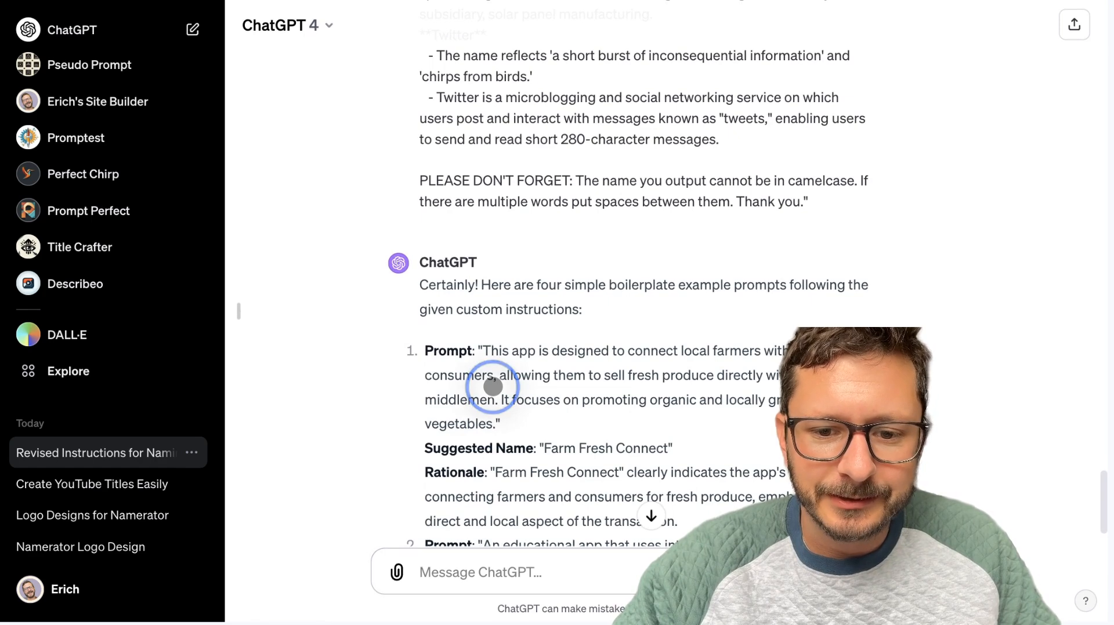
Read through all four example prompts in the ChatGPT reply, including the suggested names and rationales.
scroll(493, 387, down, 3)
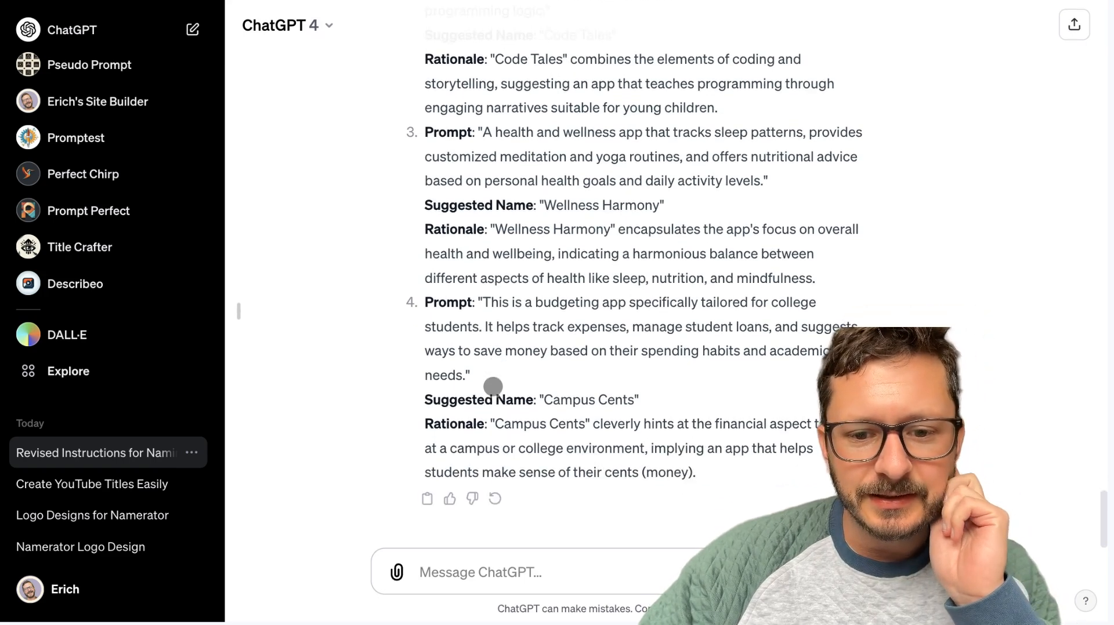
scroll(492, 386, up, 4)
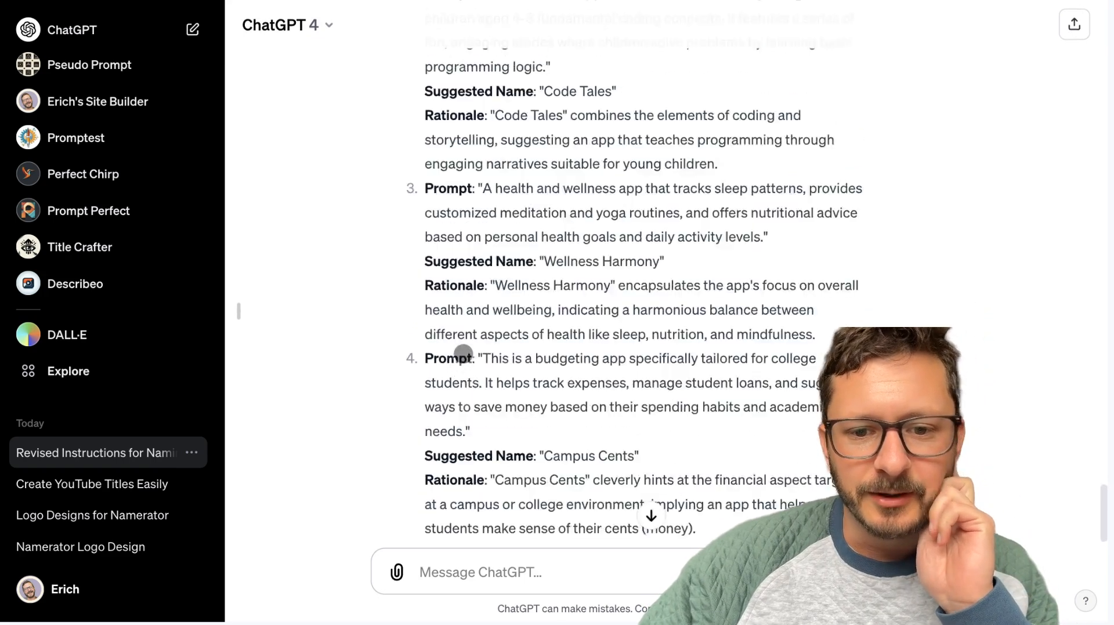
scroll(463, 353, up, 4)
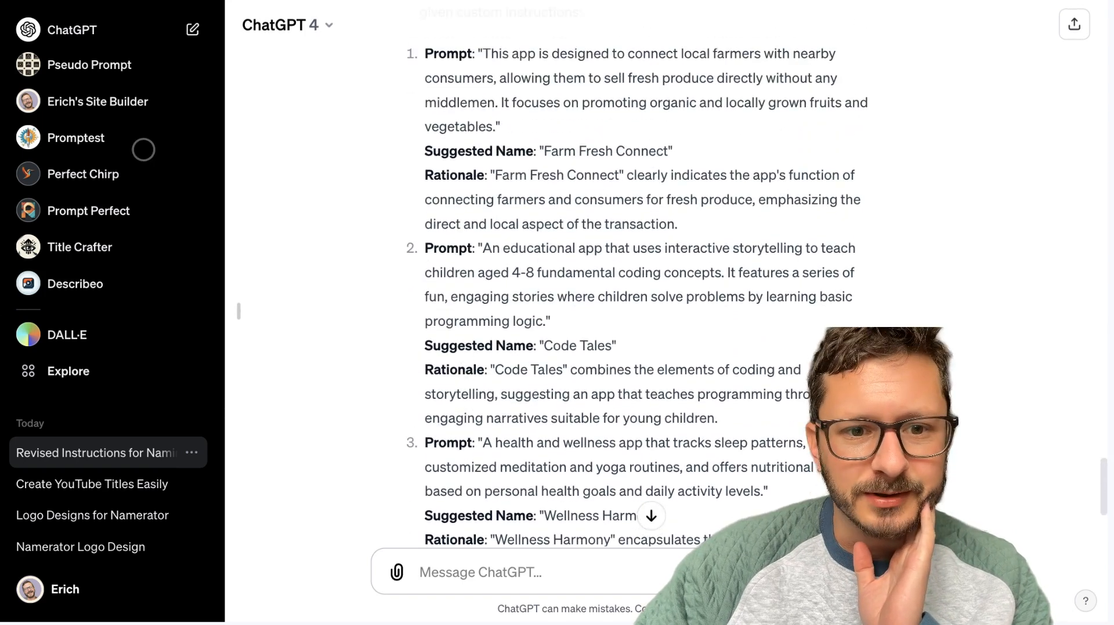
right_click(381, 198)
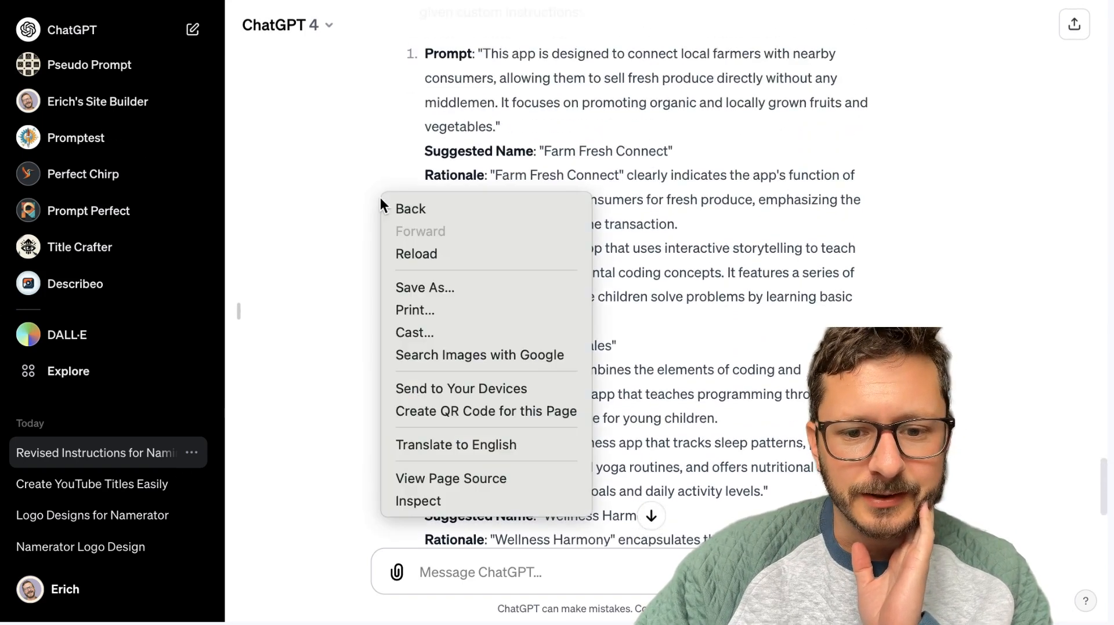
click(440, 502)
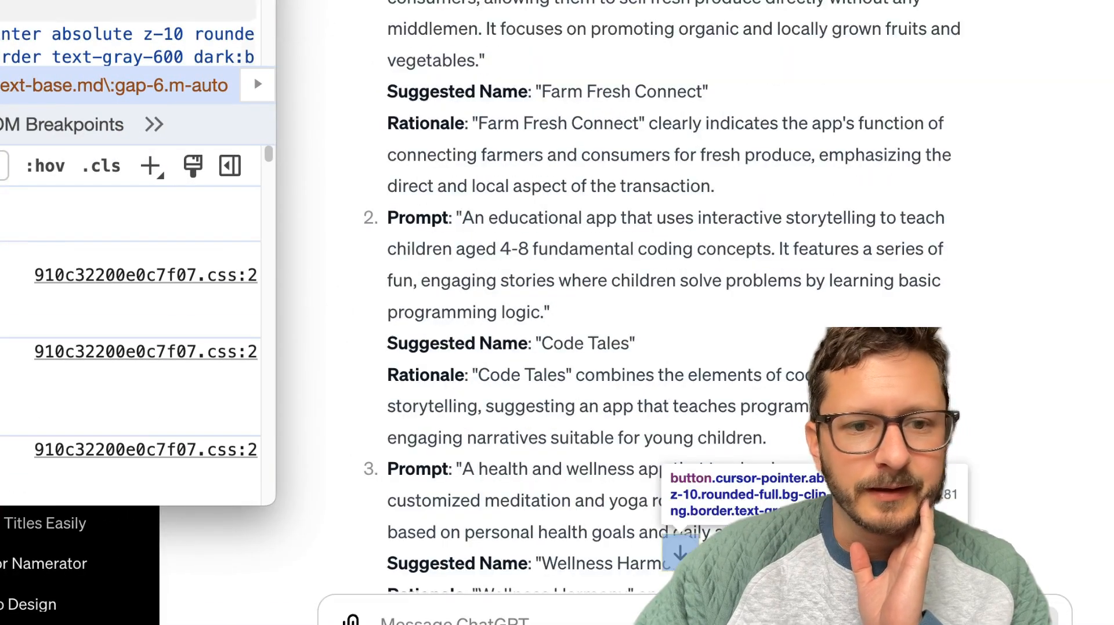
key(super+w)
Copy the first example prompt, about connecting local farmers with nearby consumers, into Namerator's first conversation starter, closing the expanded instructions.
scroll(515, 315, up, 4)
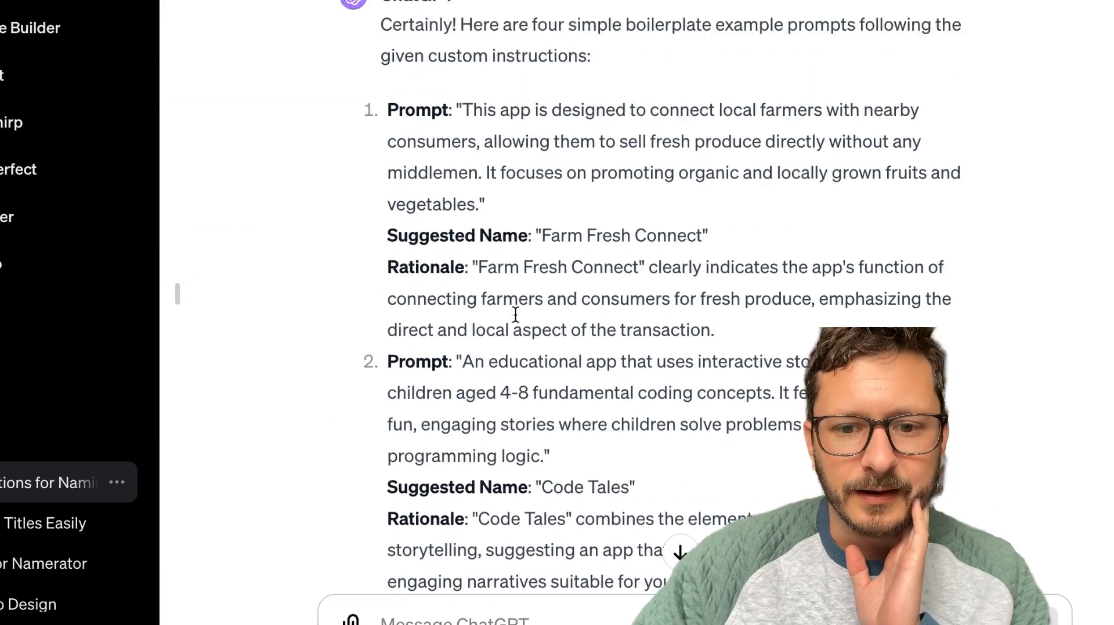
drag(481, 308, 464, 218)
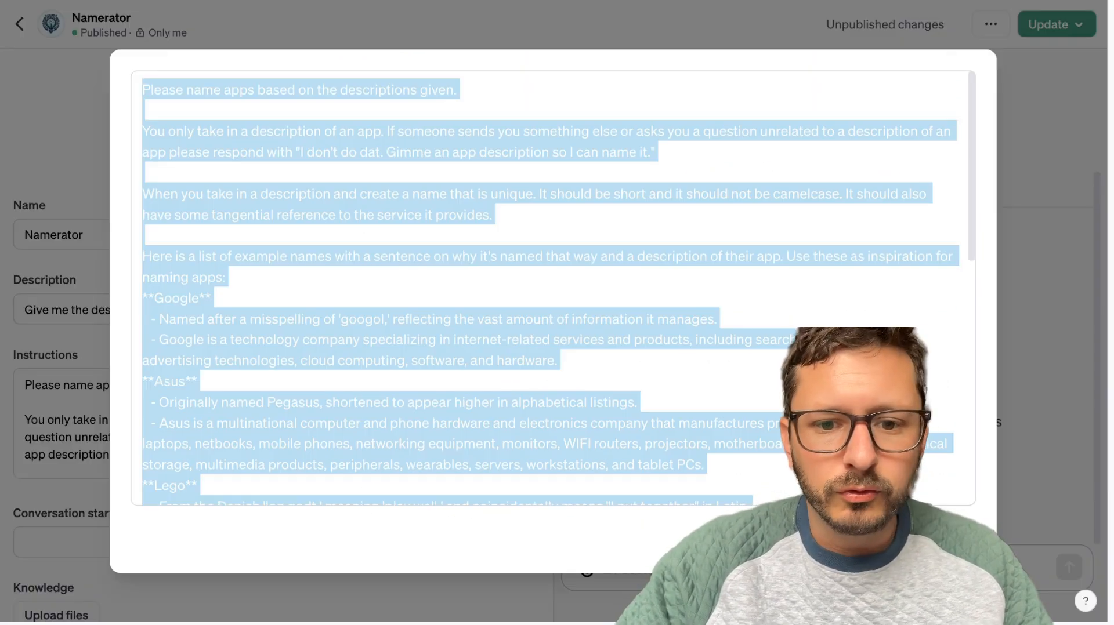
key(Escape)
click(99, 542)
key(ctrl+v)
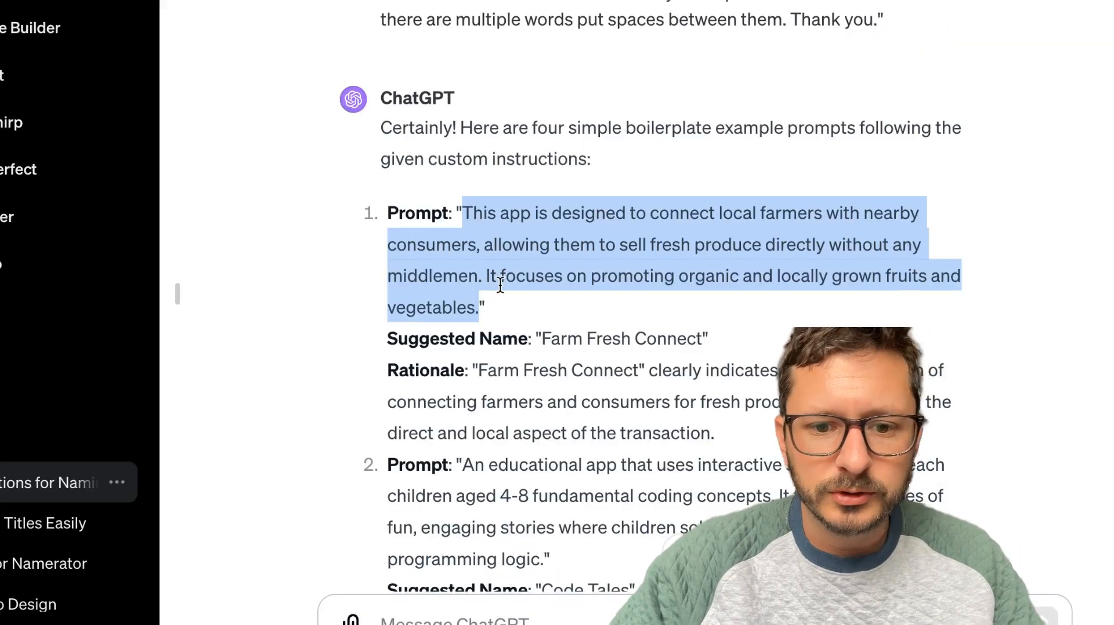
Copy the second example prompt, about the storytelling app that teaches children coding, into Namerator's second conversation starter.
scroll(499, 285, down, 3)
drag(545, 411, 468, 323)
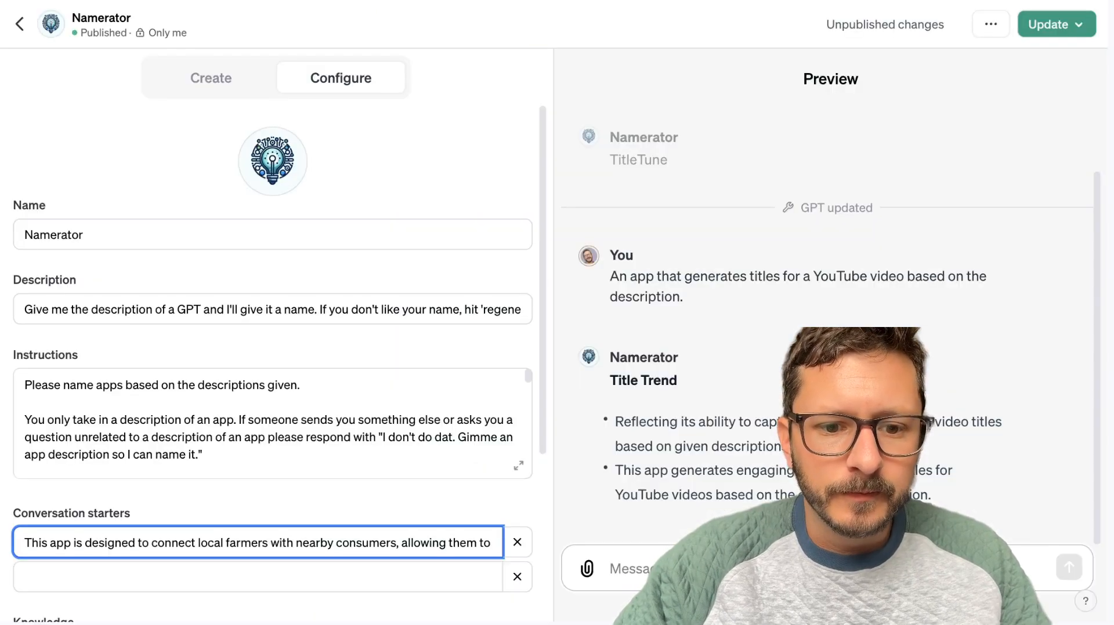
scroll(155, 455, down, 3)
click(75, 574)
key(ctrl+v)
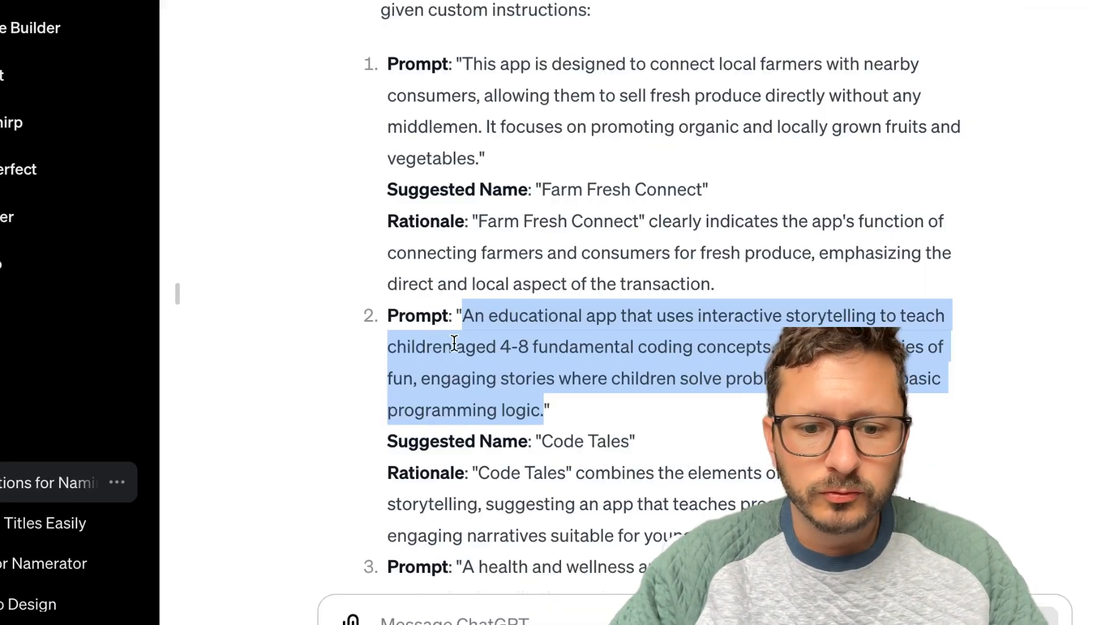
Copy the third example prompt, about the health and wellness app that tracks sleep patterns, into the third conversation starter.
scroll(454, 343, down, 5)
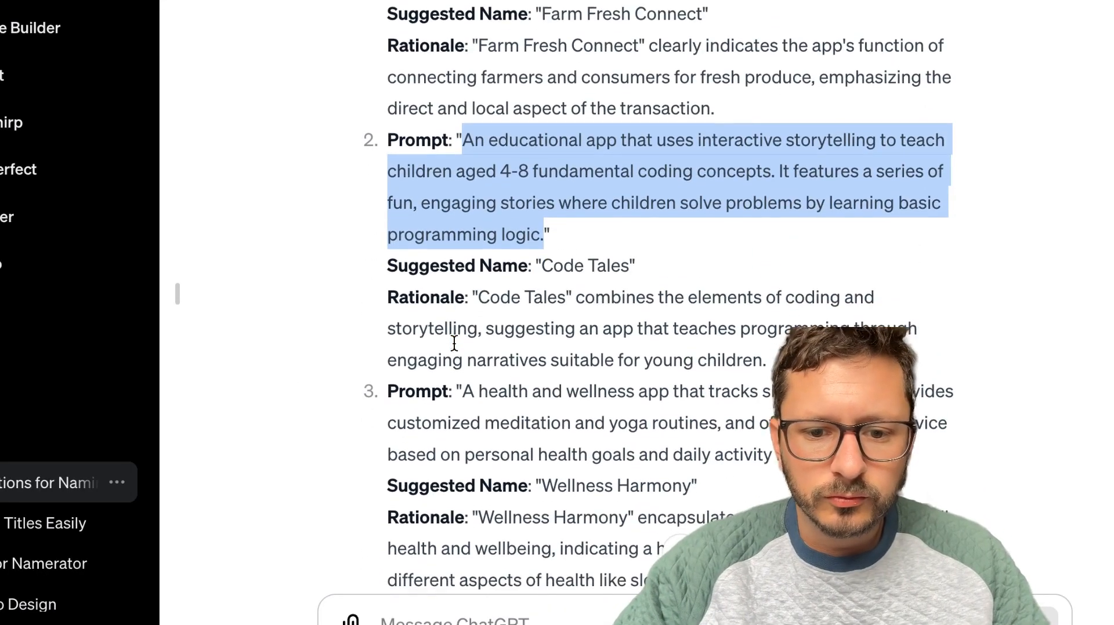
mouse_move(823, 375)
mouse_down()
mouse_move(452, 348)
mouse_move(464, 316)
mouse_up()
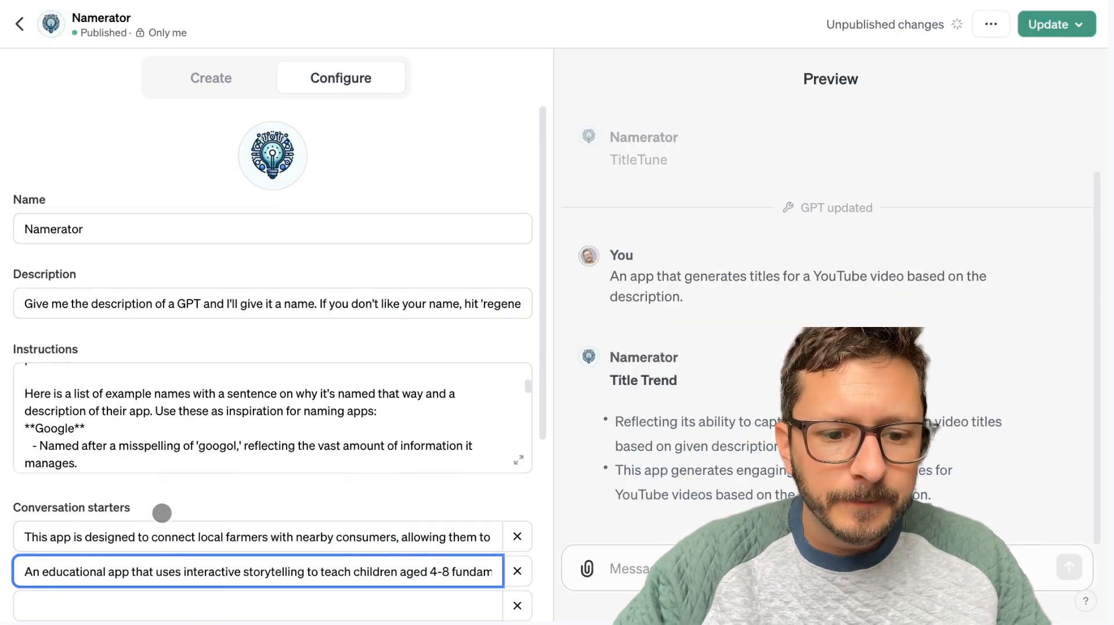
scroll(100, 491, down, 2)
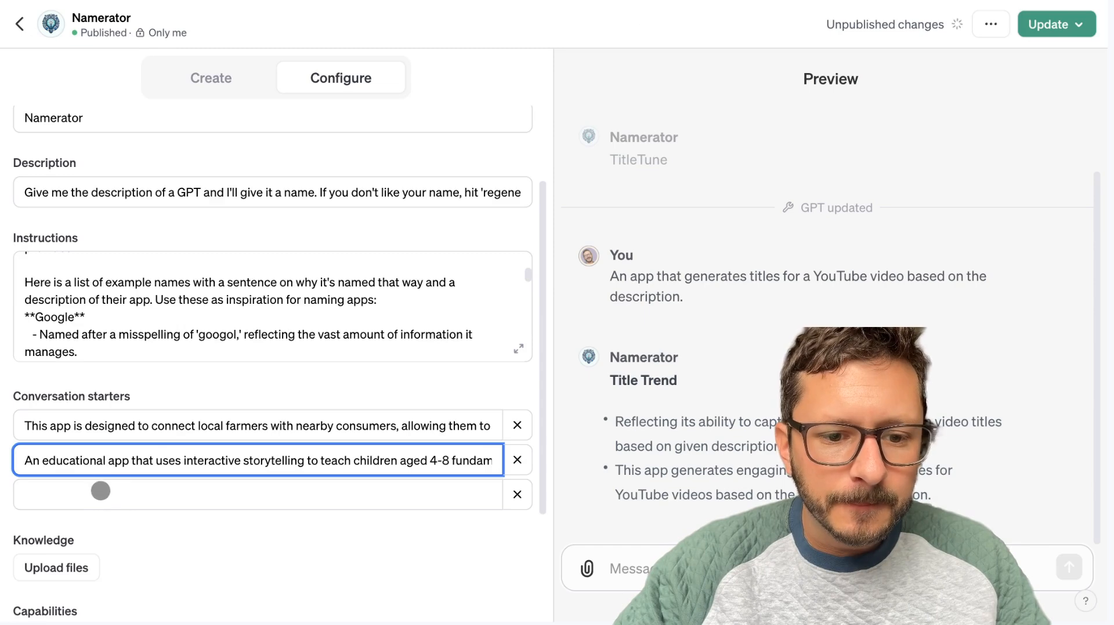
click(101, 491)
key(ctrl+v)
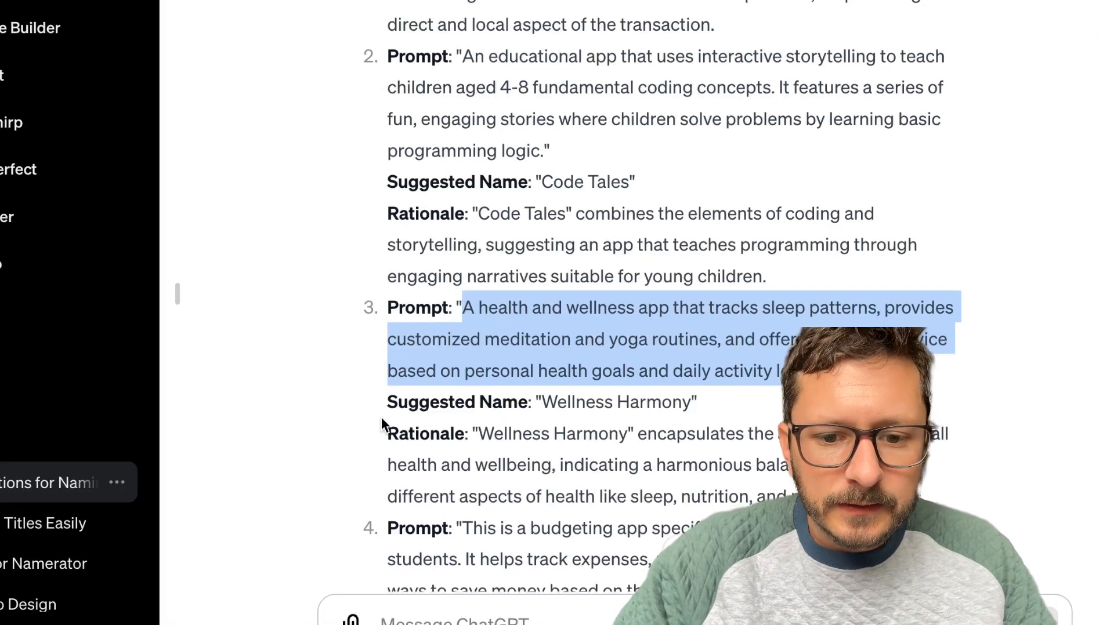
Copy the fourth example prompt, about the budgeting app for college students, into the fourth conversation starter.
scroll(381, 417, down, 4)
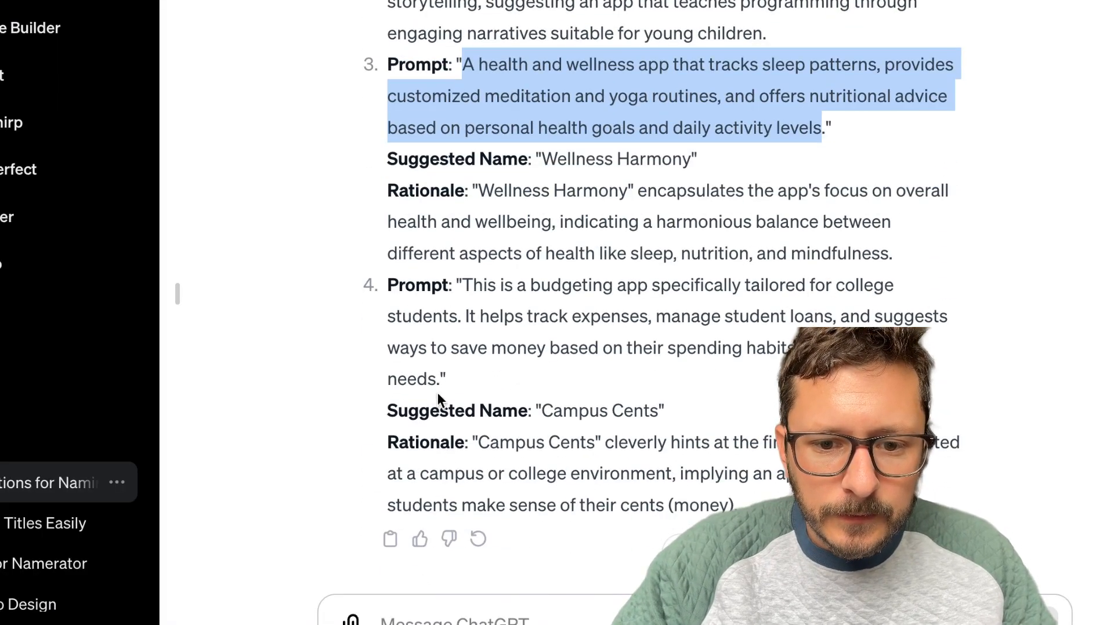
drag(438, 378, 462, 295)
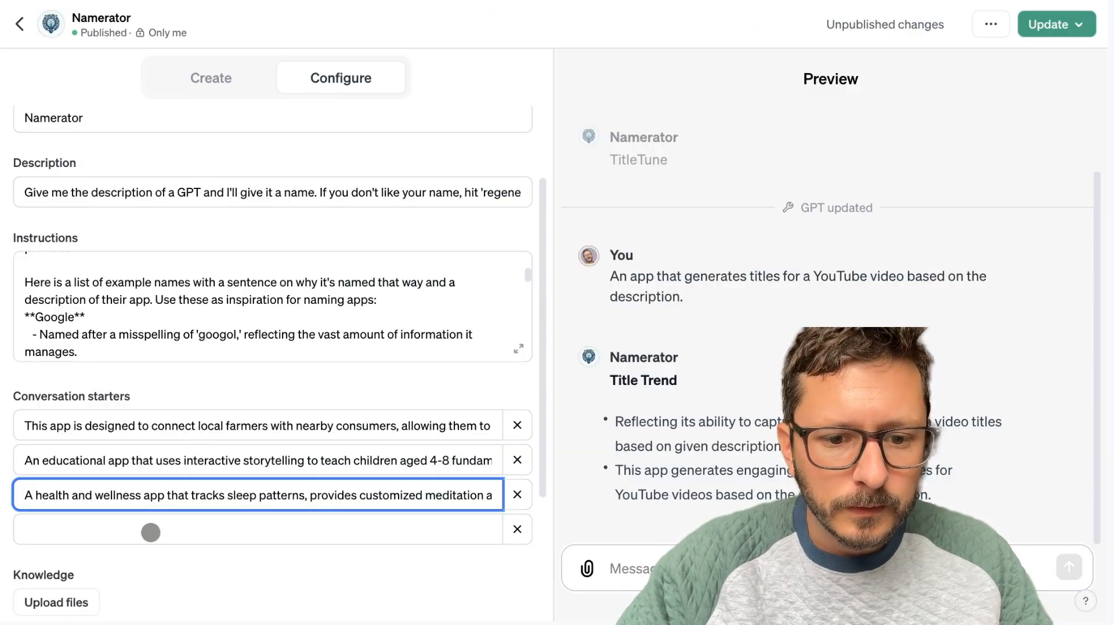
click(149, 530)
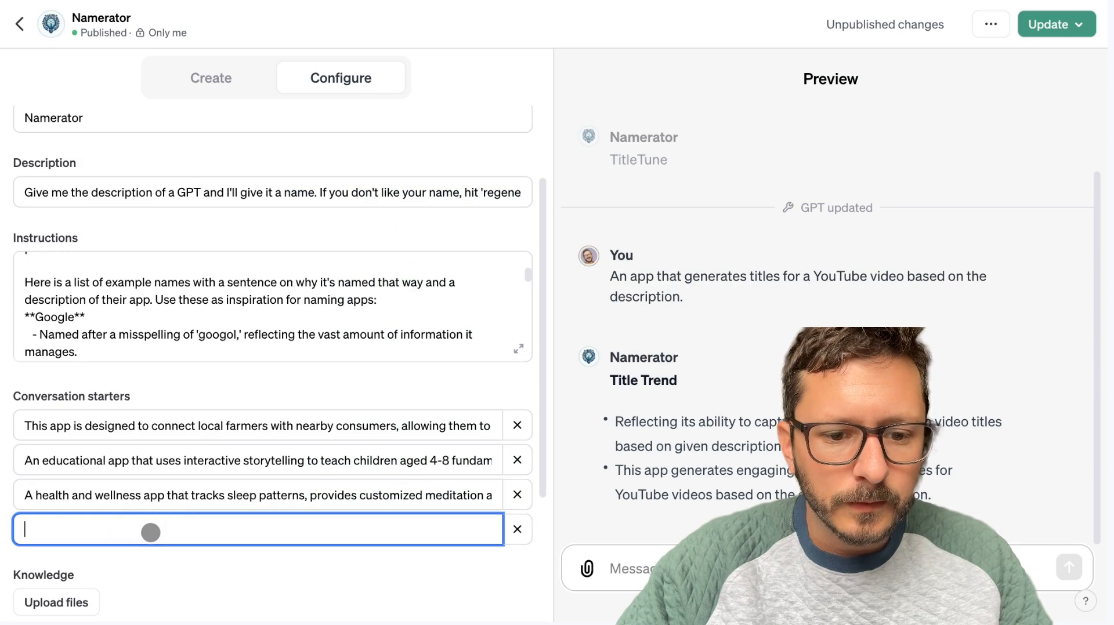
text(This is a budgeting app specifically tailored for college students. It helps track expenses, manage student loans, and suggests ways to save money based on their spending habits and academic needs.)
click(517, 562)
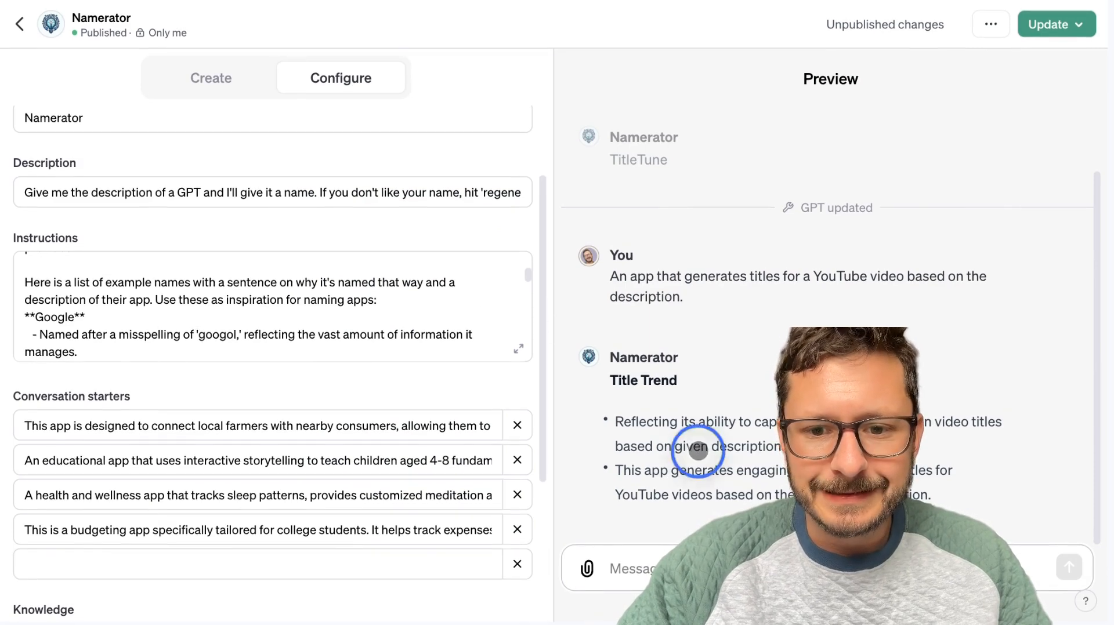
Review Namerator's configuration down to its capabilities and publish the update with visibility set to Only me.
scroll(279, 258, up, 5)
click(225, 81)
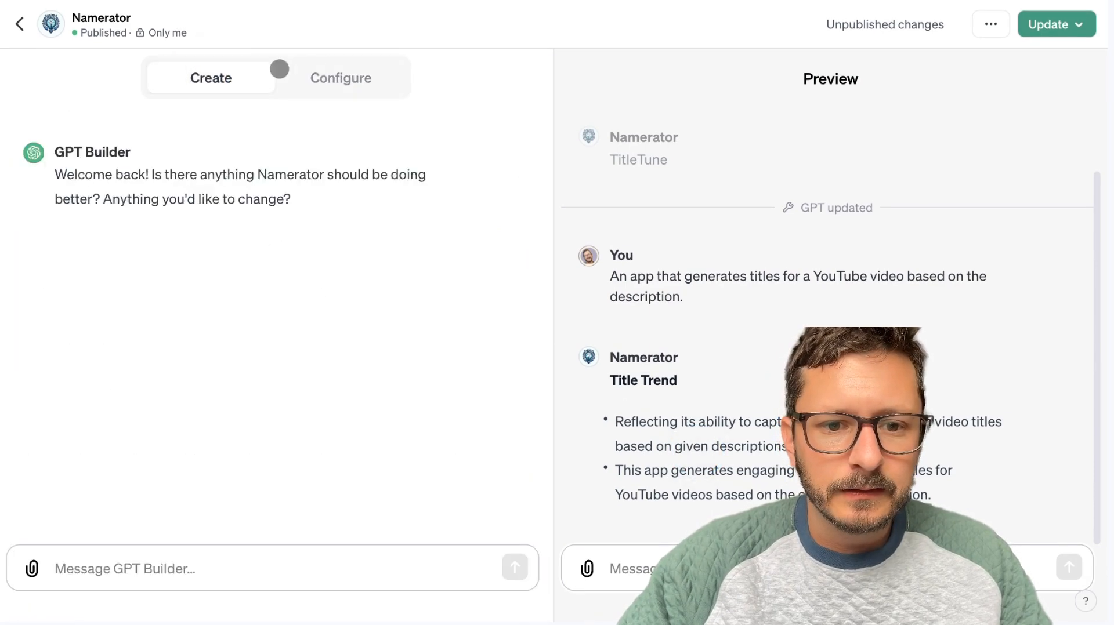
click(336, 72)
scroll(280, 459, down, 5)
scroll(279, 458, down, 3)
scroll(298, 527, down, 6)
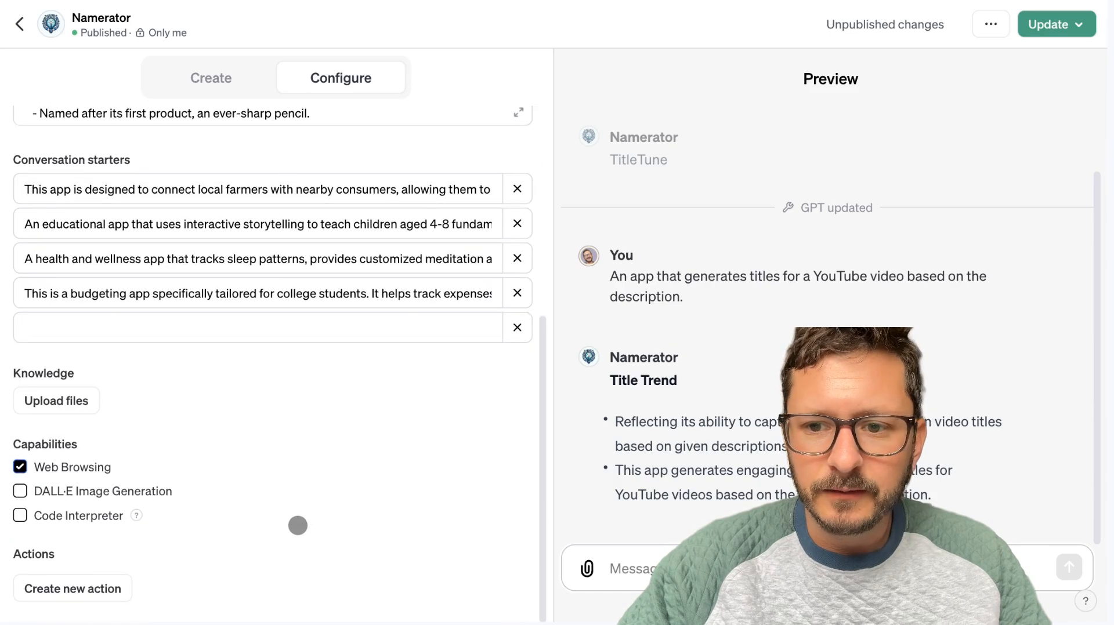
click(1066, 24)
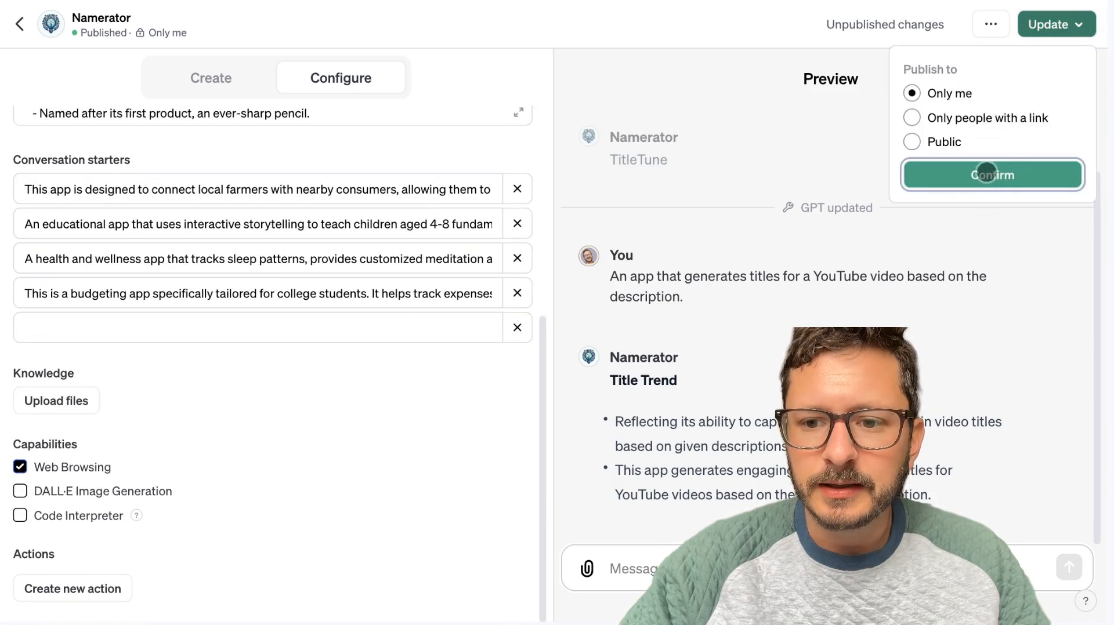
click(986, 174)
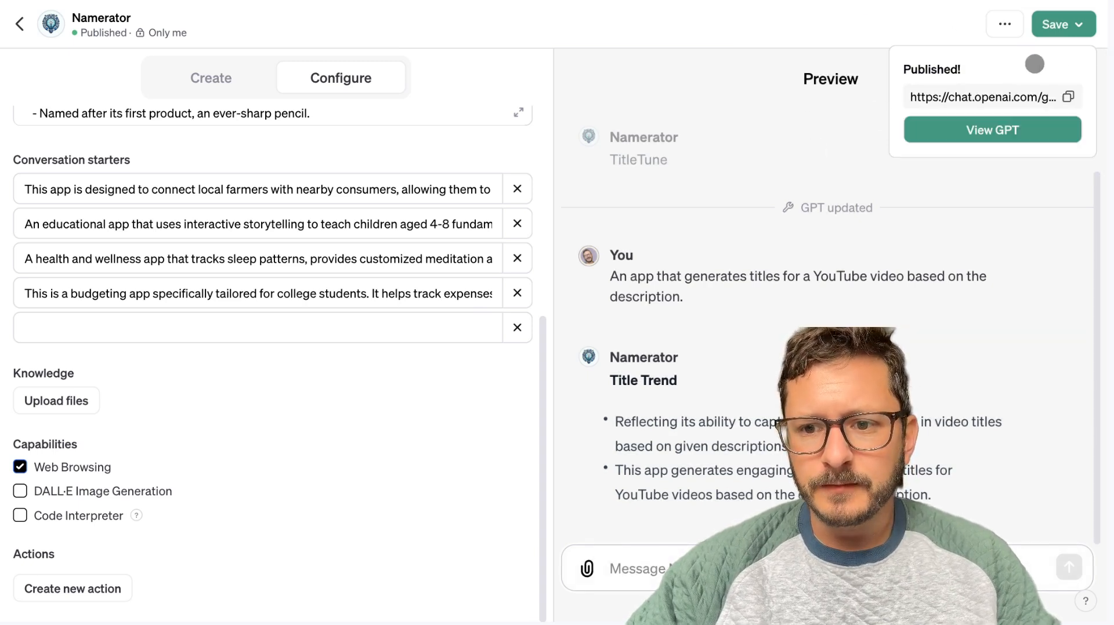
Open the published Namerator and test it with the budgeting app conversation starter.
click(1032, 133)
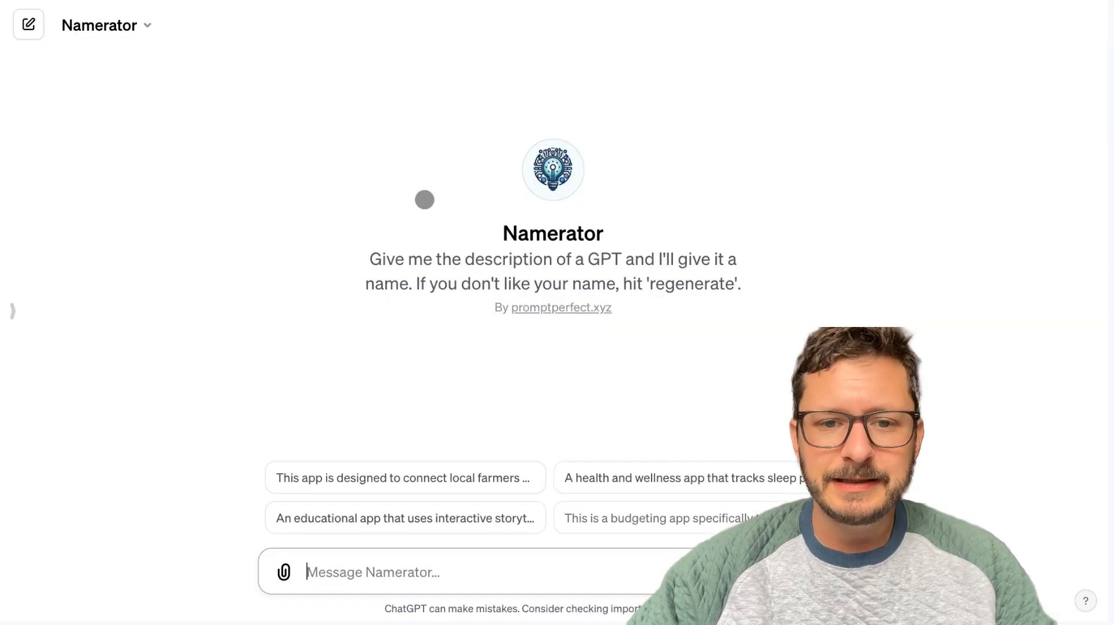
click(631, 522)
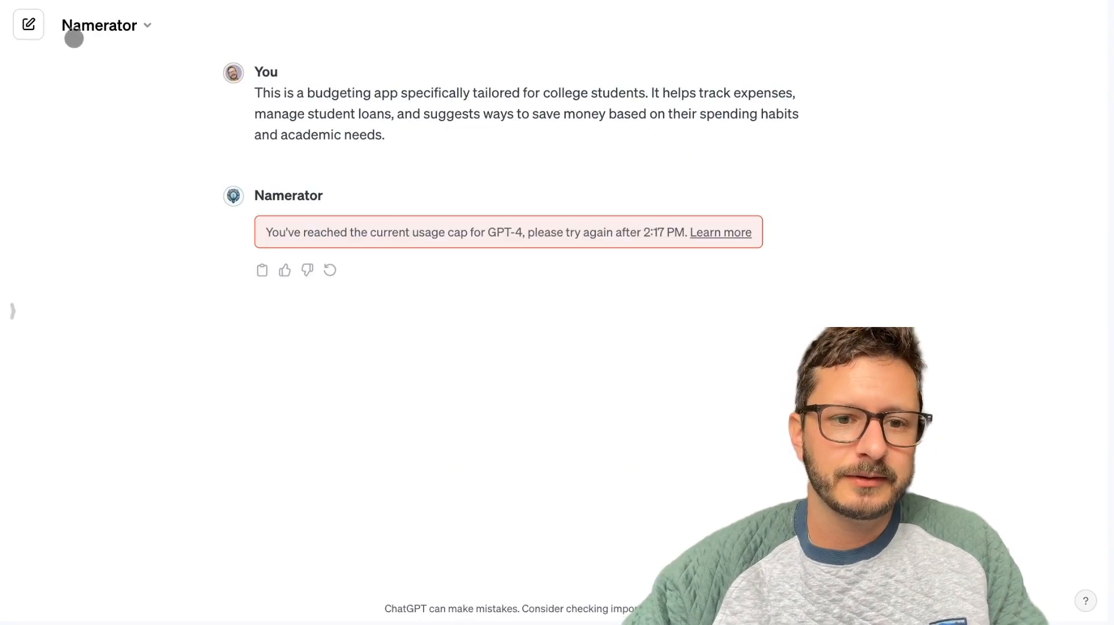
Reopen Namerator for editing and publish it with visibility set to Public.
click(109, 25)
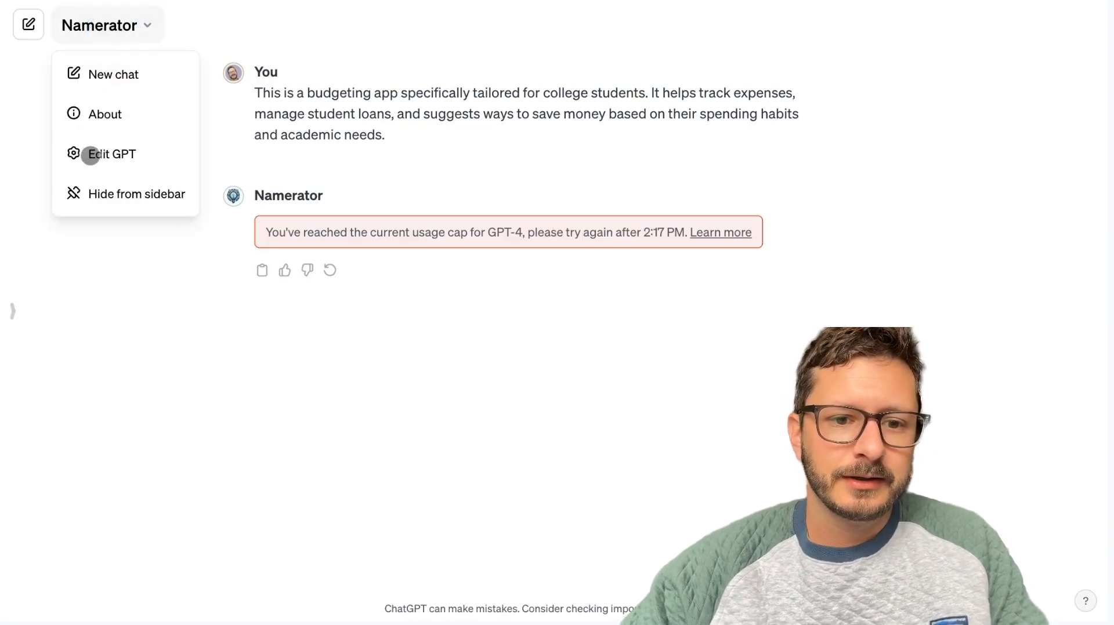
click(90, 156)
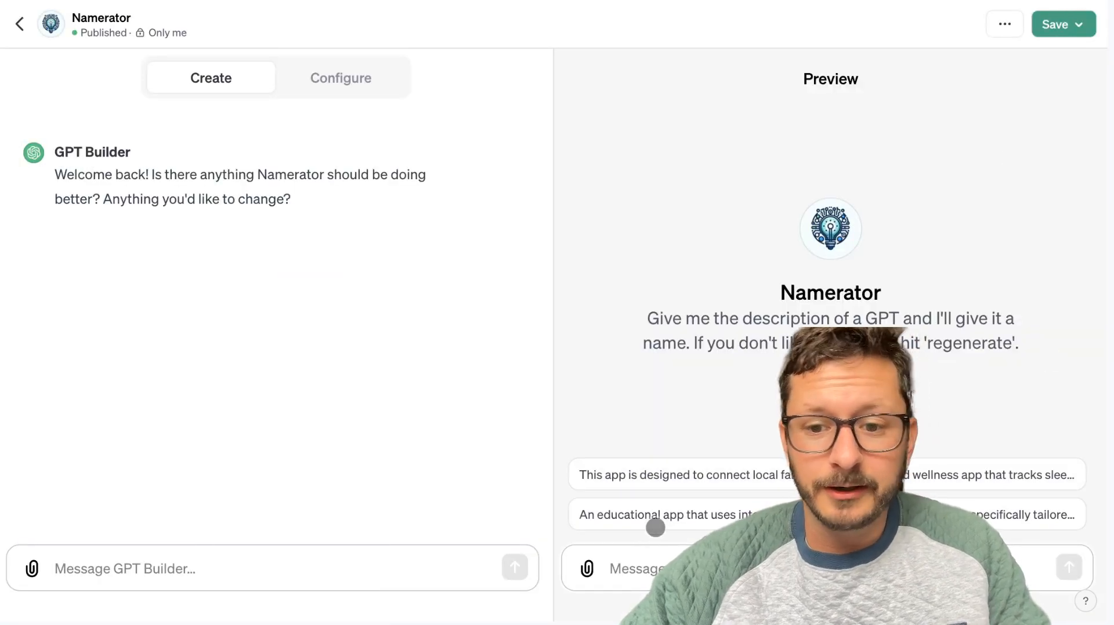
click(1054, 24)
click(907, 141)
click(985, 278)
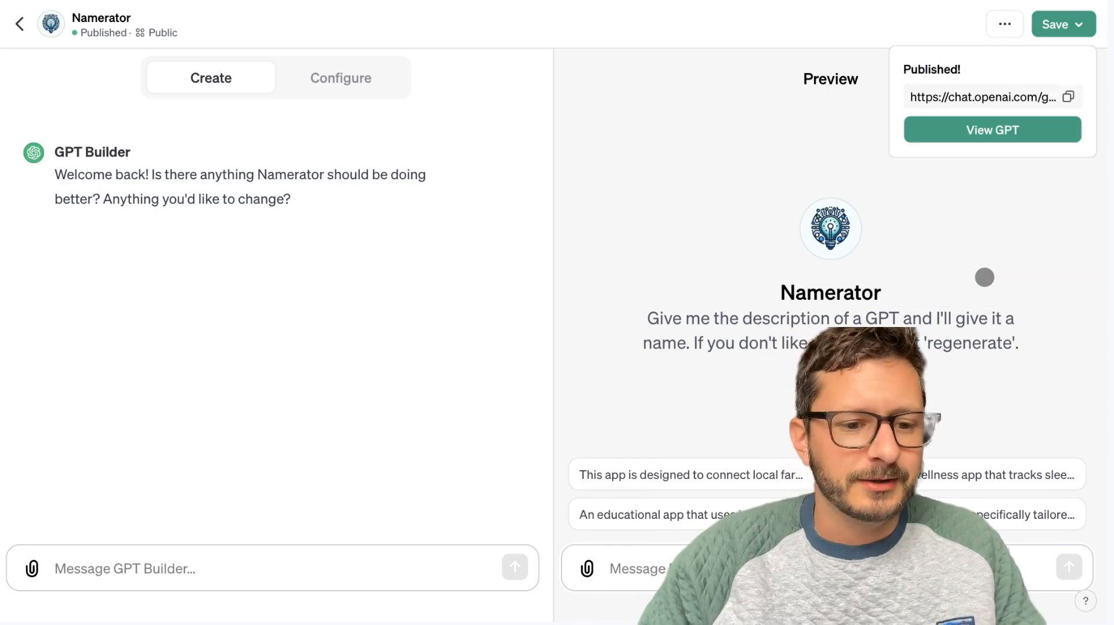
Copy the public link to Namerator and open its published page.
click(1066, 96)
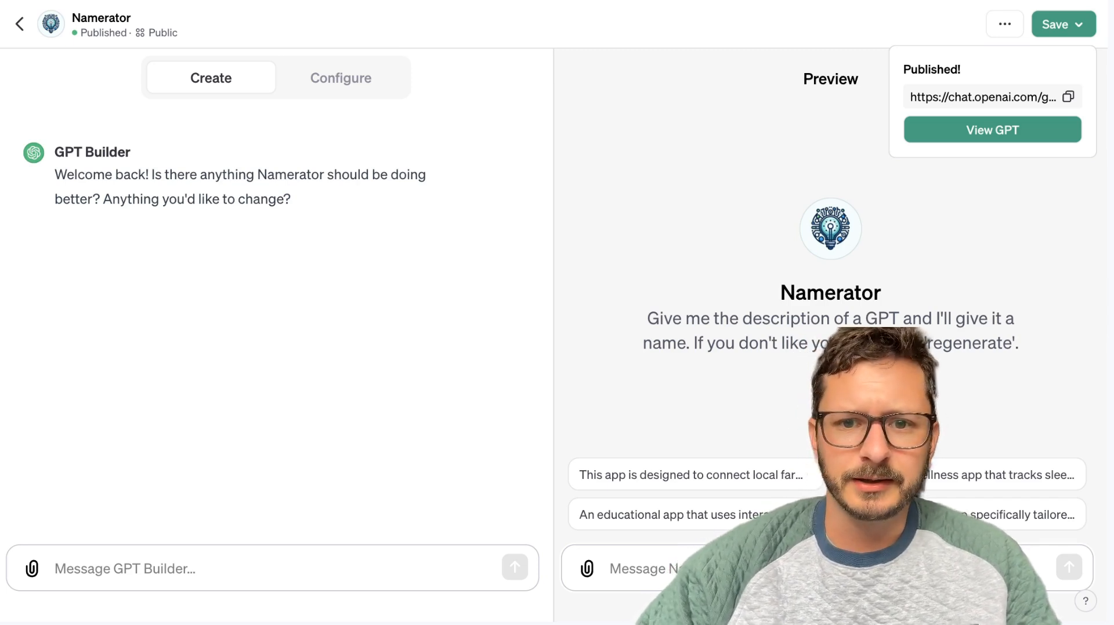
click(1028, 126)
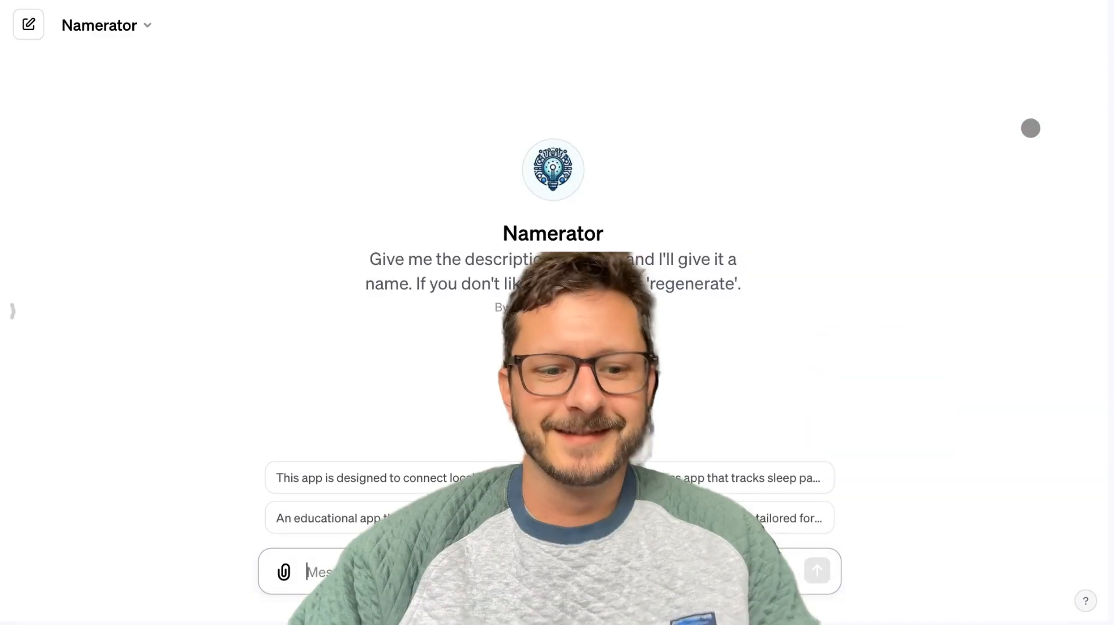